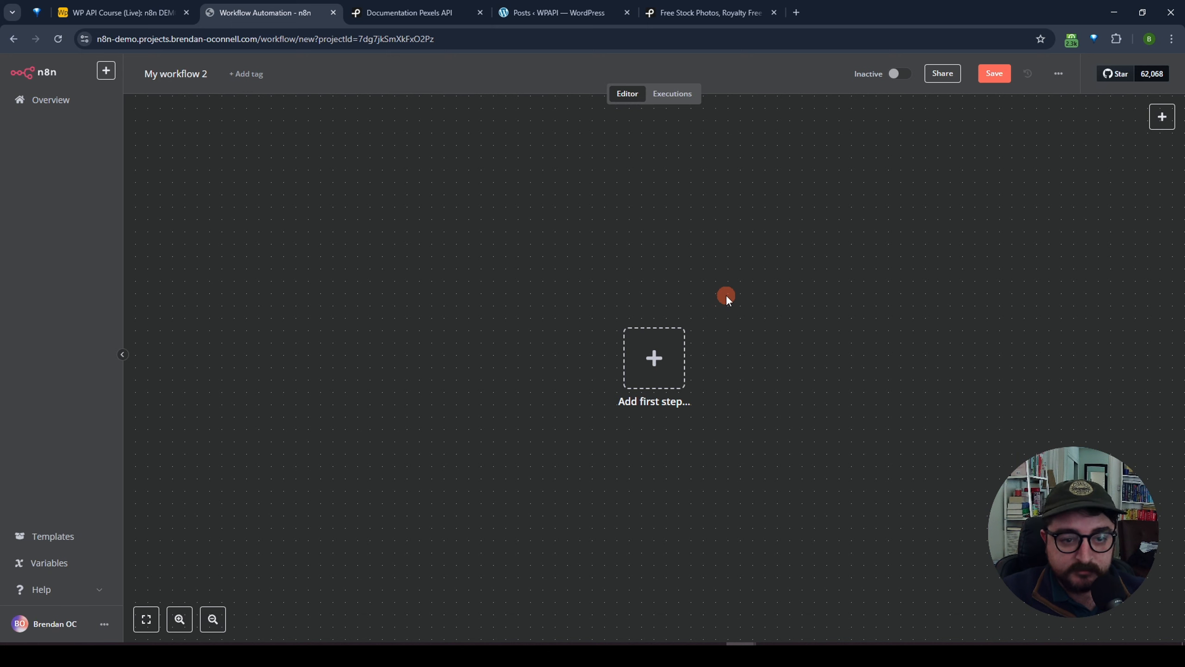
Start the first step, search nodes for 'air' and pick Airtable to list its triggers and actions.
left_click(652, 360)
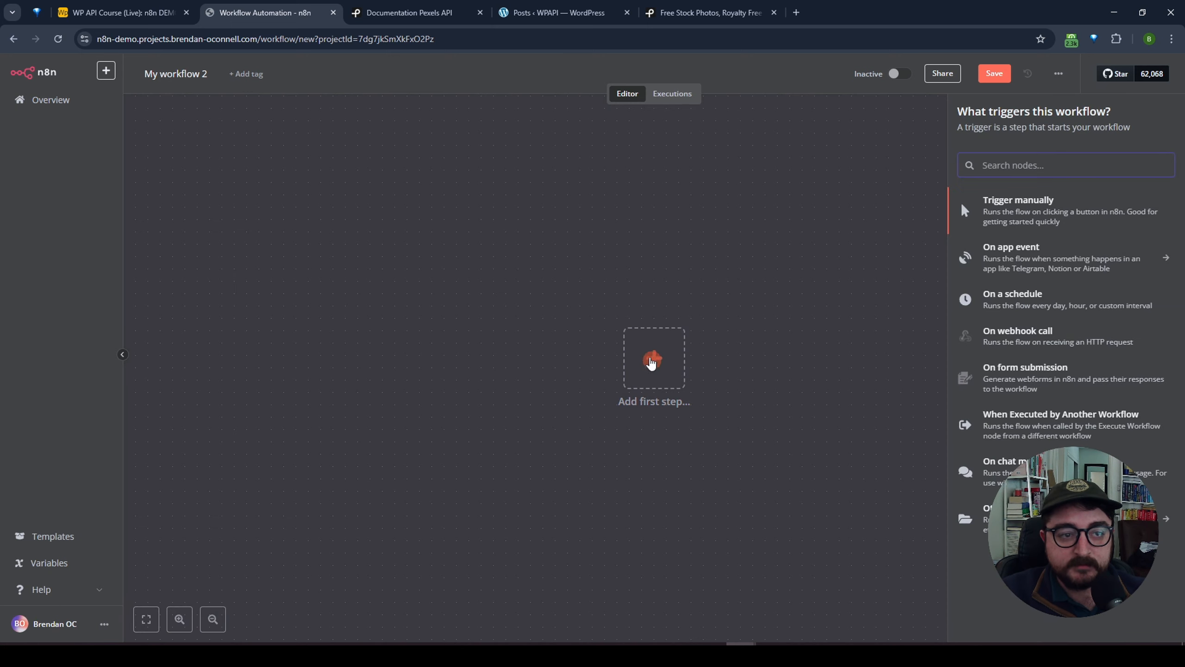
left_click(138, 13)
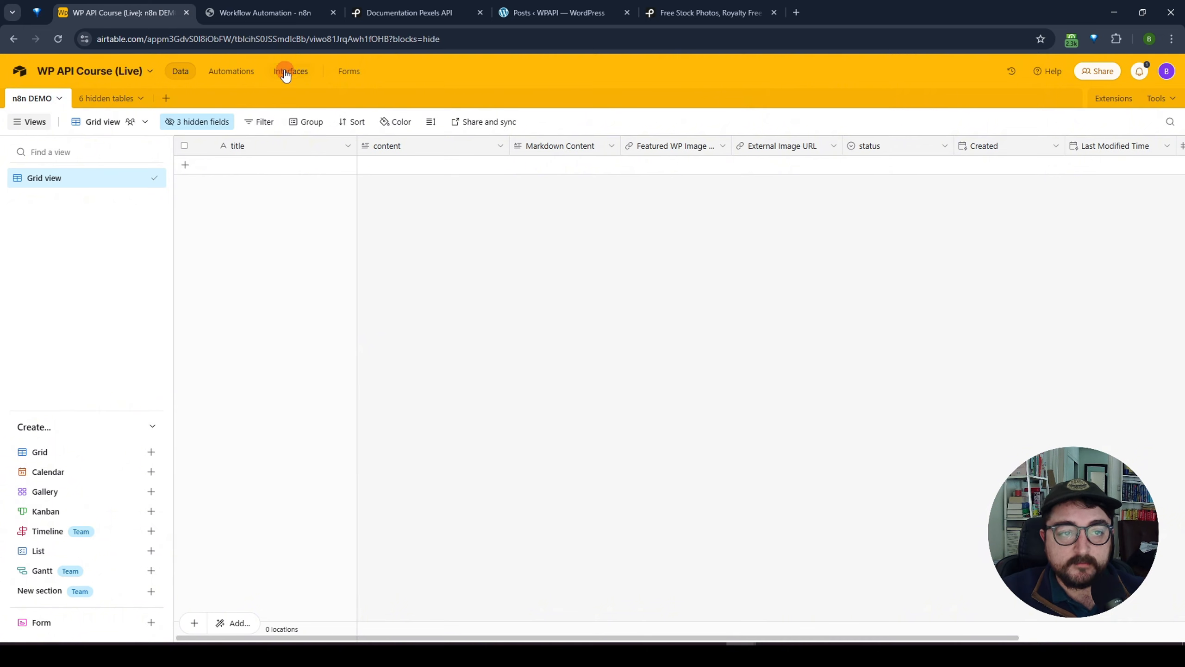
left_click(262, 16)
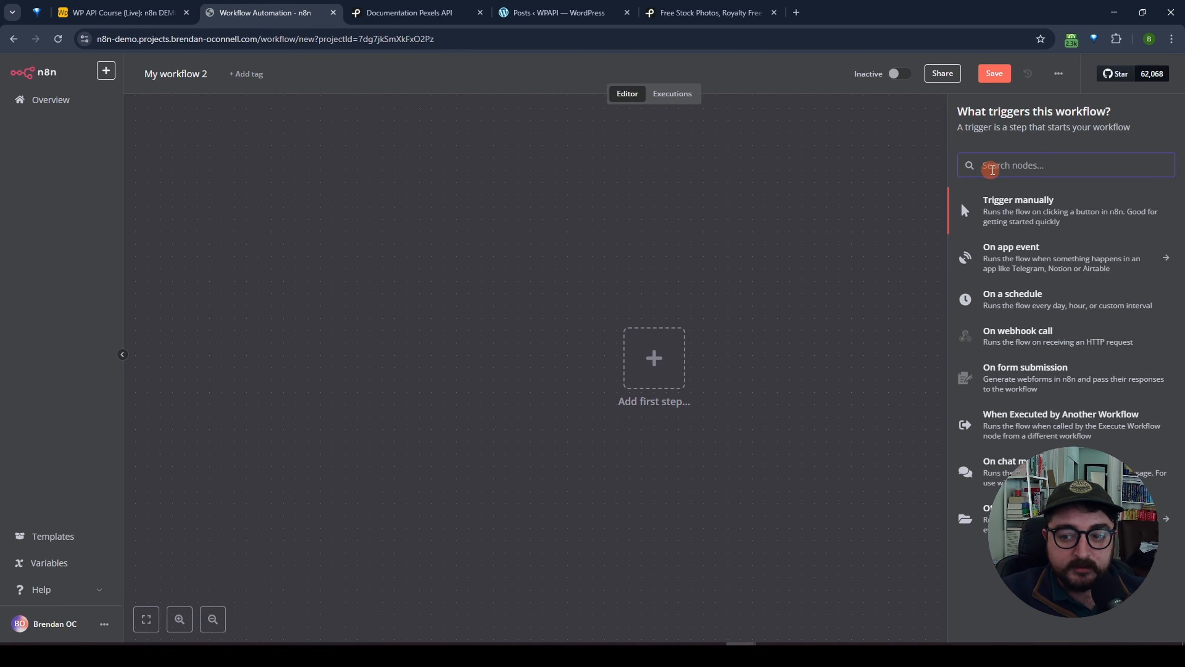
left_click(995, 166)
type("air")
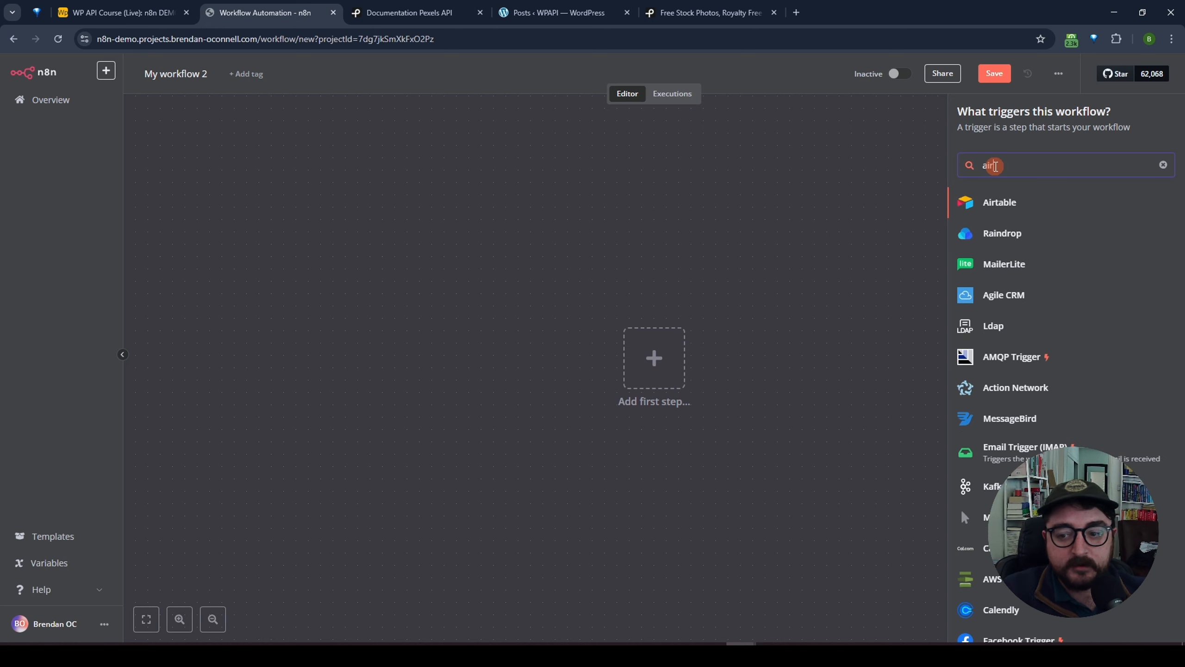
left_click(1000, 205)
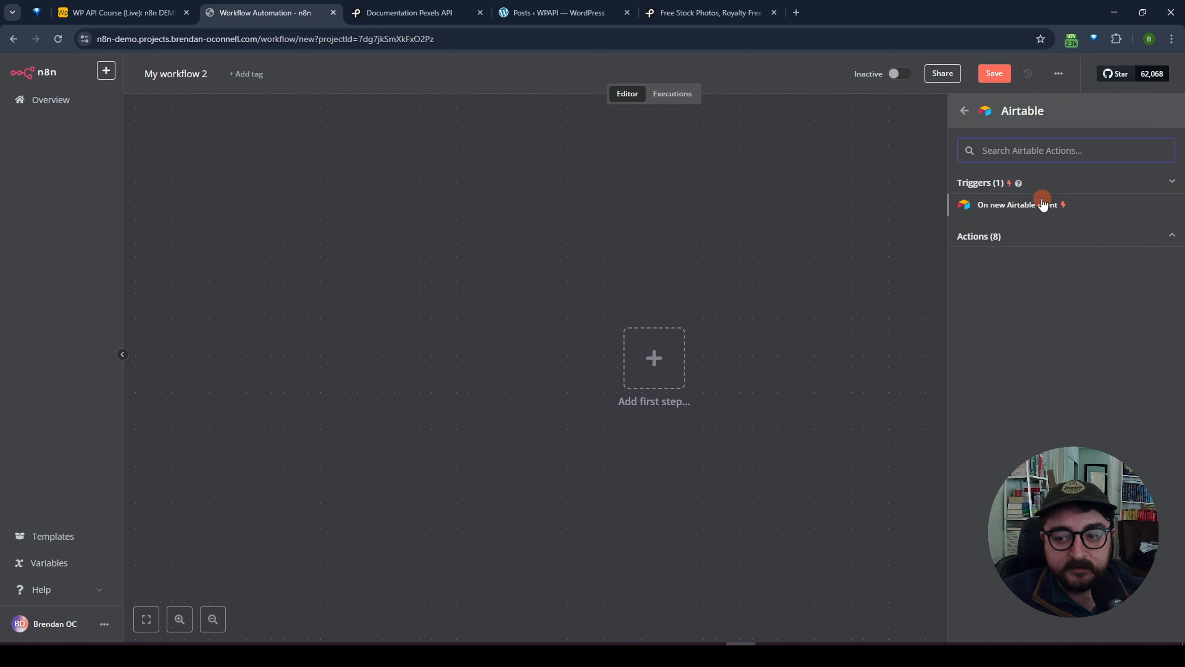
Add the 'On new Airtable event' trigger and keep its polling mode on Every Minute.
left_click(1007, 208)
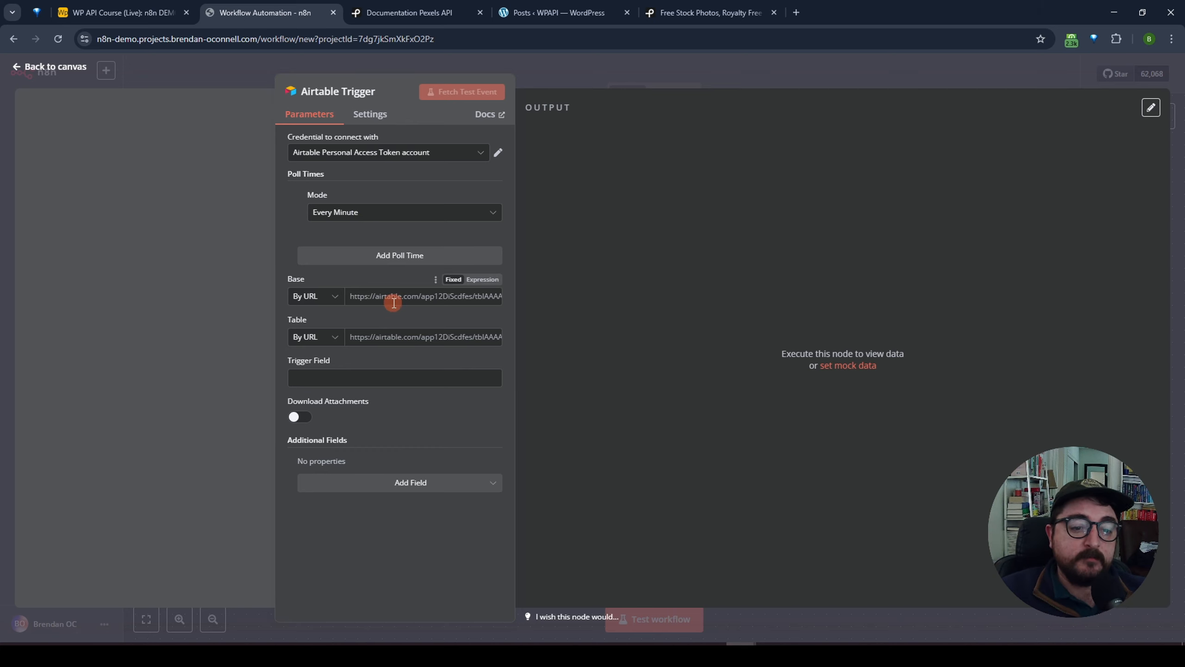
left_click(370, 216)
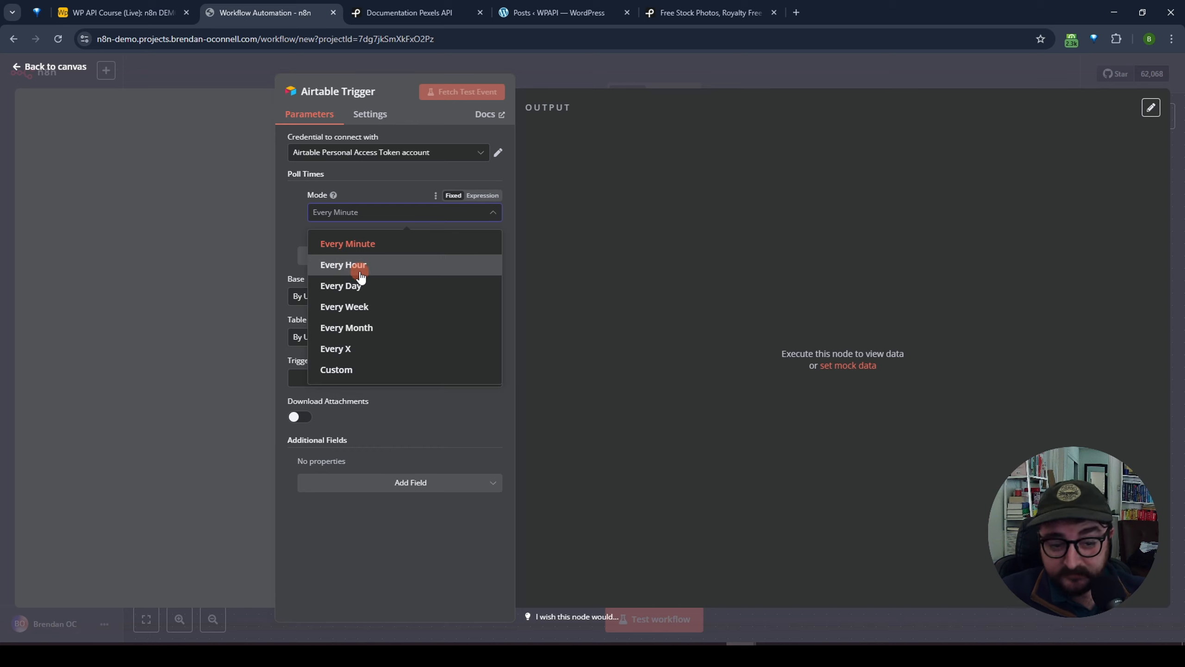
left_click(287, 230)
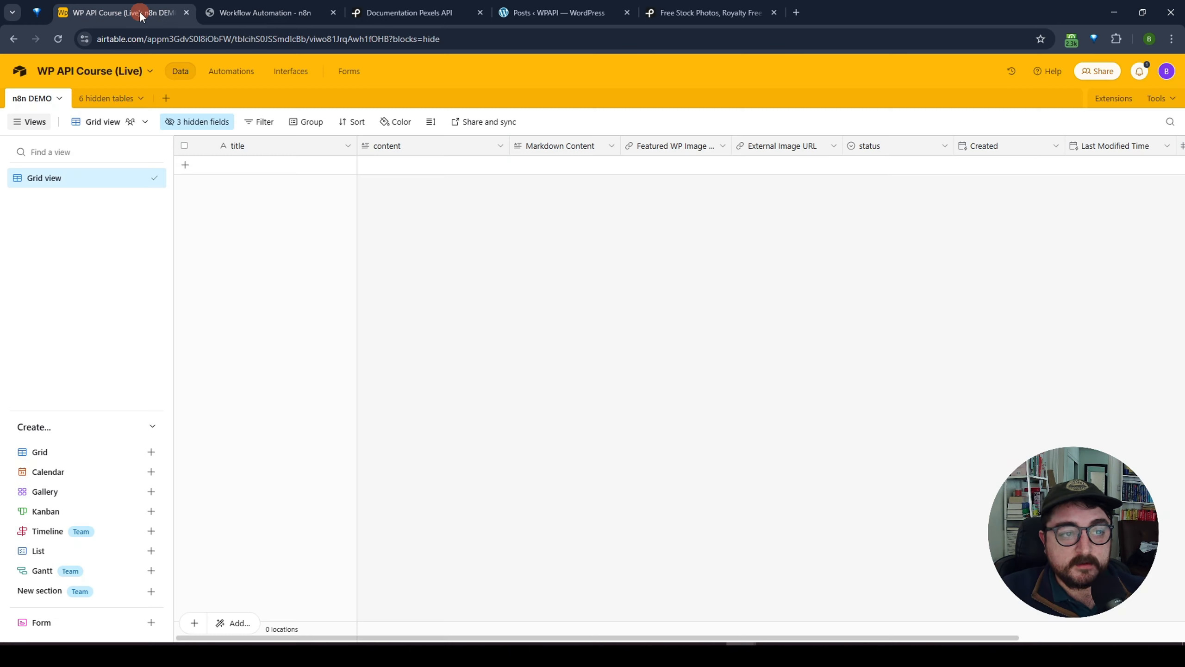
Copy the Airtable table's URL and paste it into the trigger's Base and Table fields.
left_click(140, 12)
left_click(290, 48)
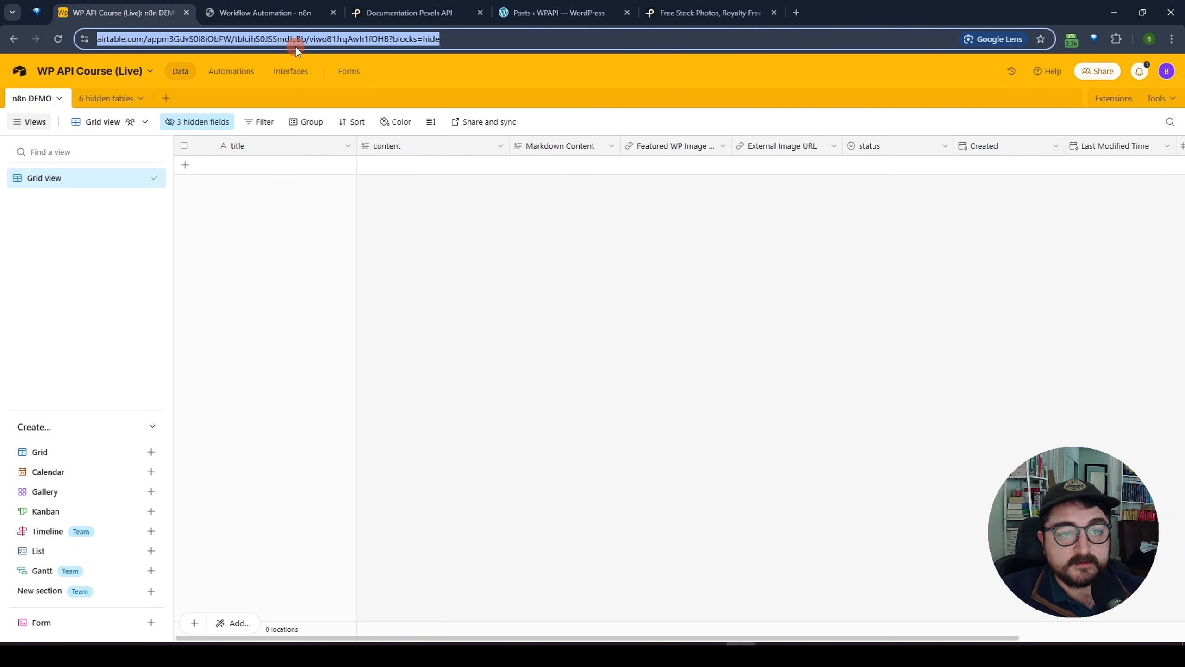
left_click(264, 13)
left_click(369, 301)
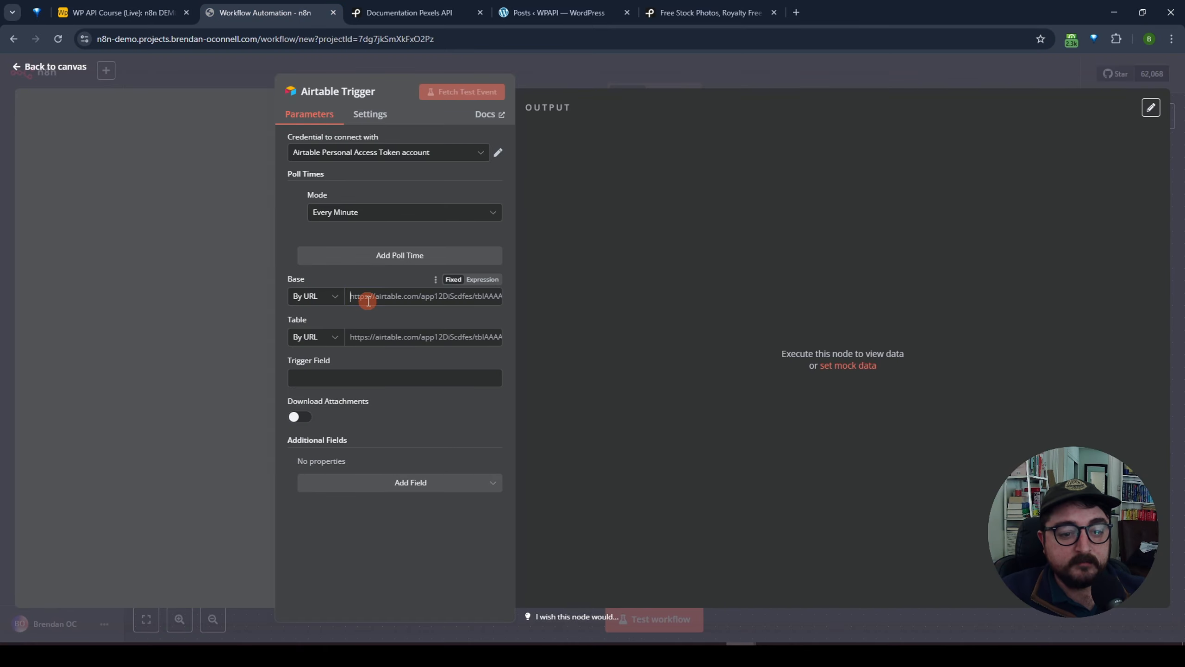
key("ctrl+v")
left_click(379, 337)
key("ctrl+v")
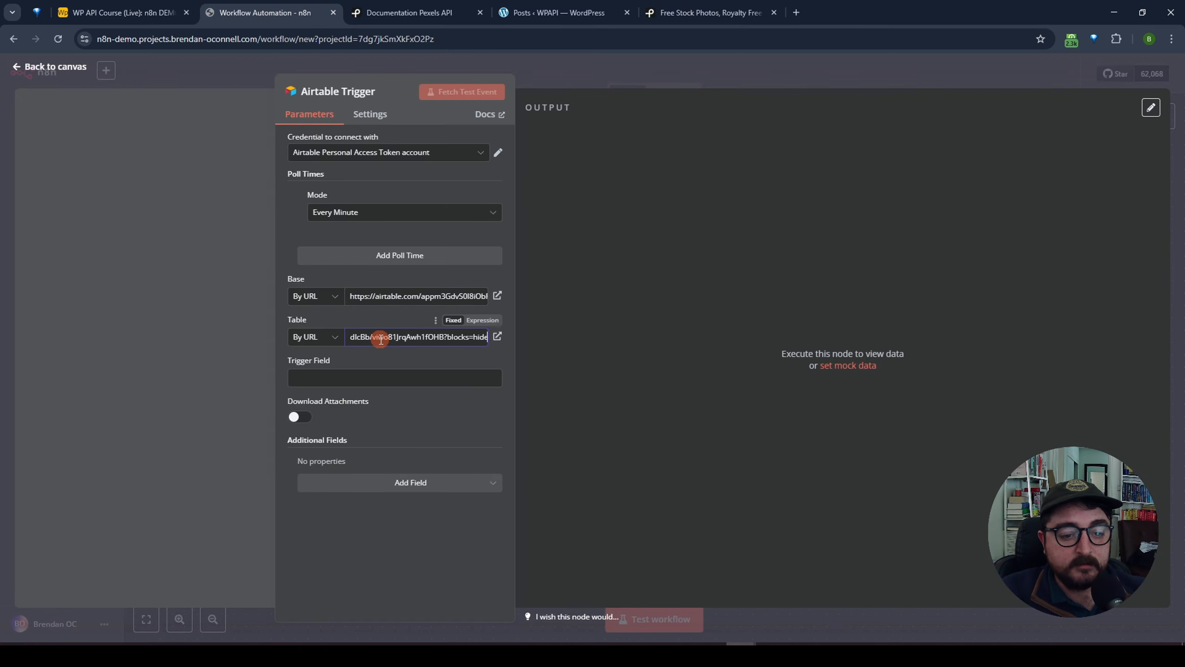
left_click(383, 310)
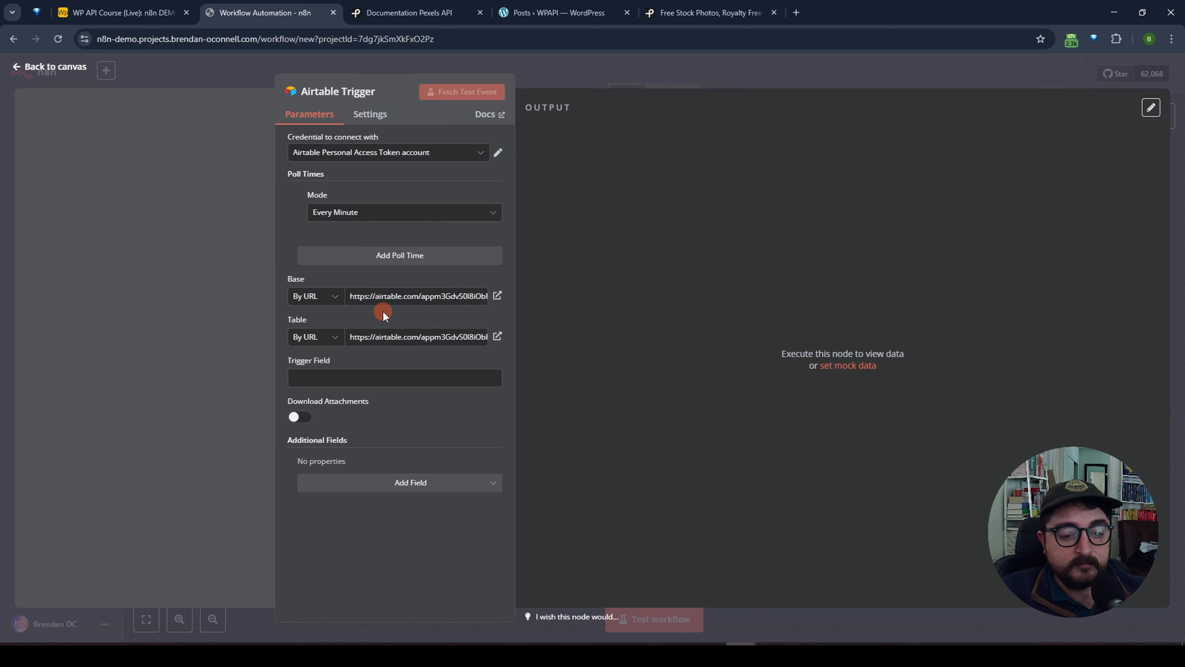
Focus the Trigger Field, then switch over to the n8n DEMO table in Airtable.
left_click(368, 379)
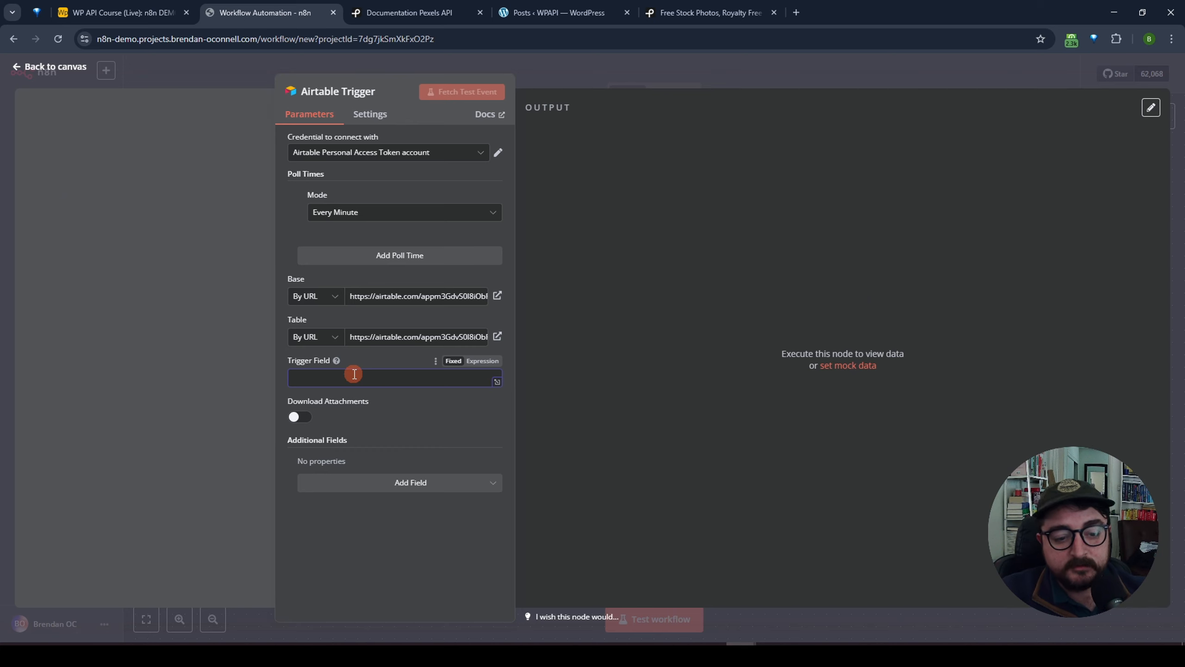
mouse_move(338, 361)
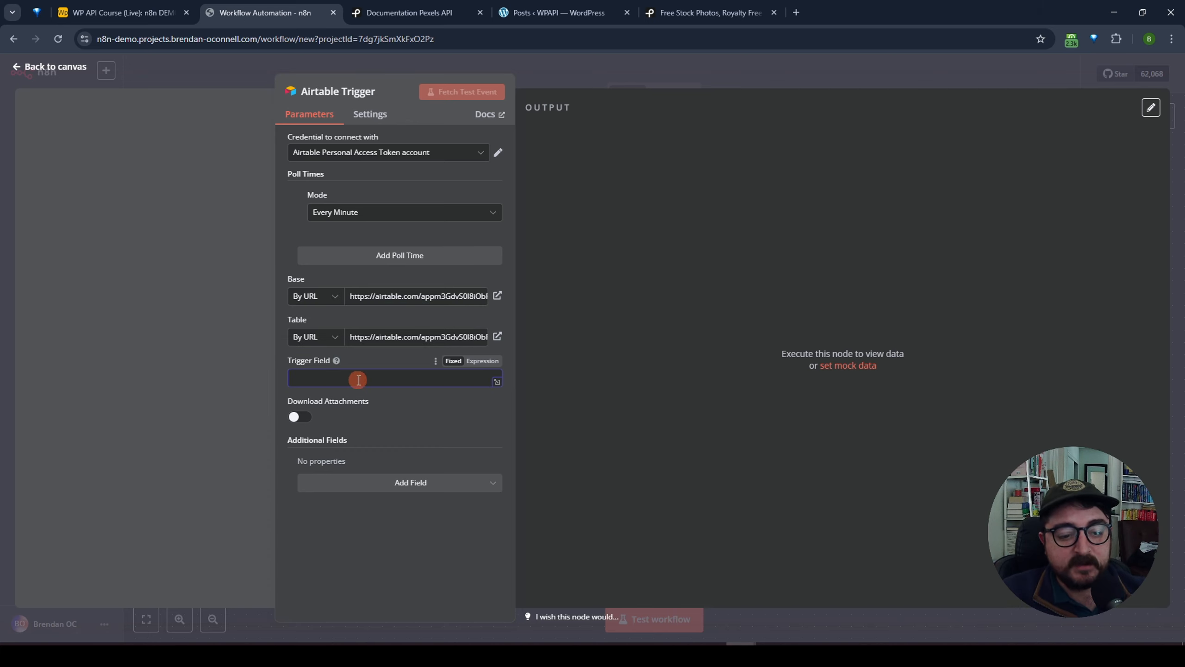
left_click(123, 10)
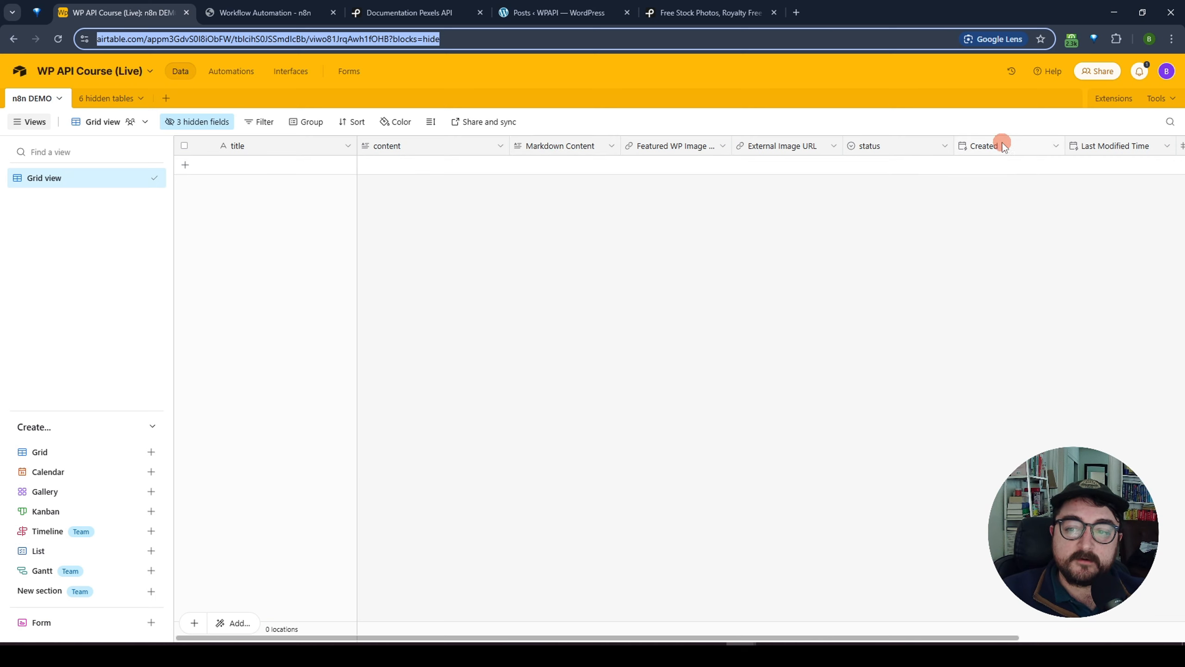
Add a new Airtable record titled London.
left_click(258, 165)
type("Londo")
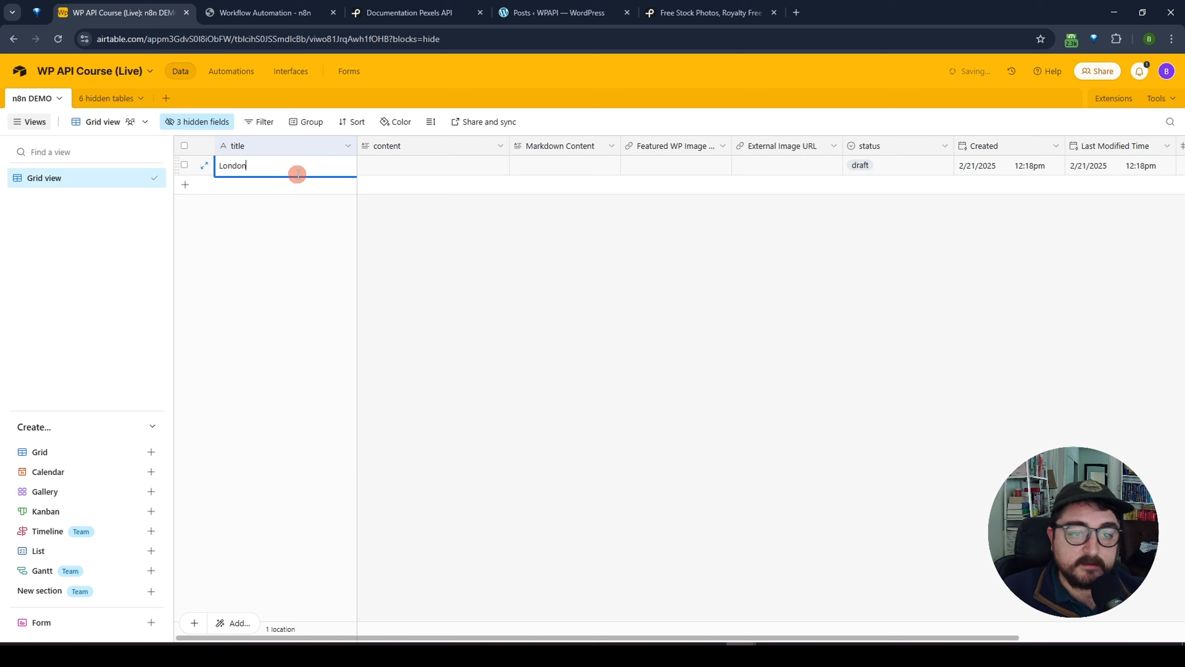
type("n")
left_click(660, 379)
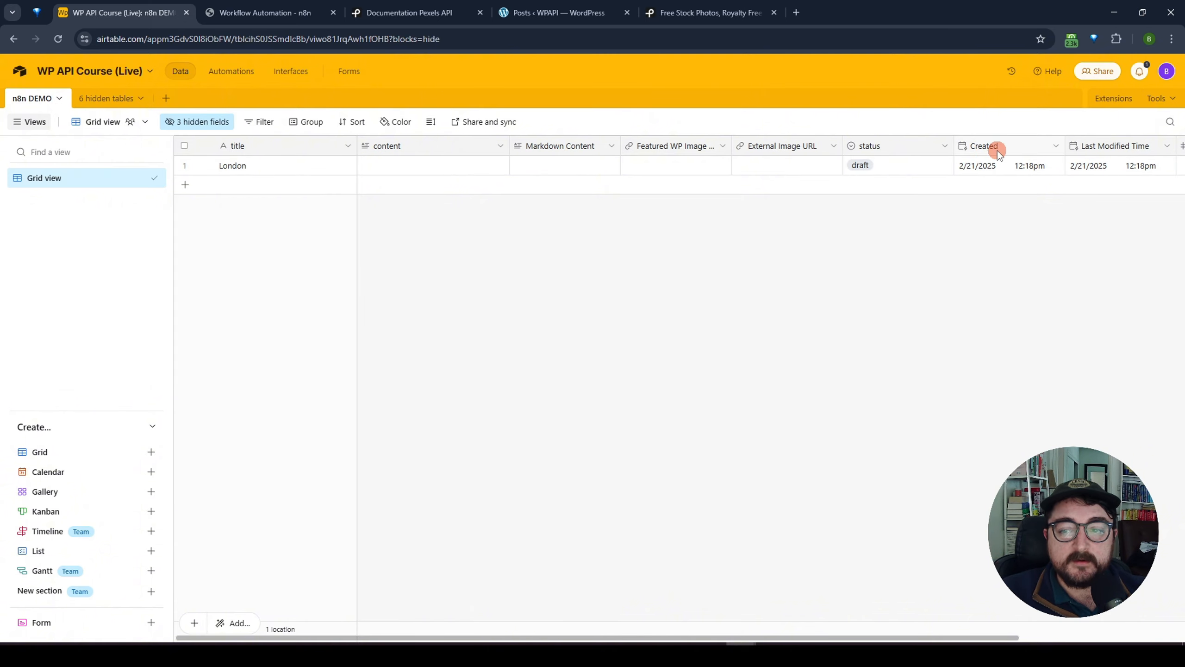
Set the n8n Airtable Trigger's Trigger Field to Created.
left_click(251, 14)
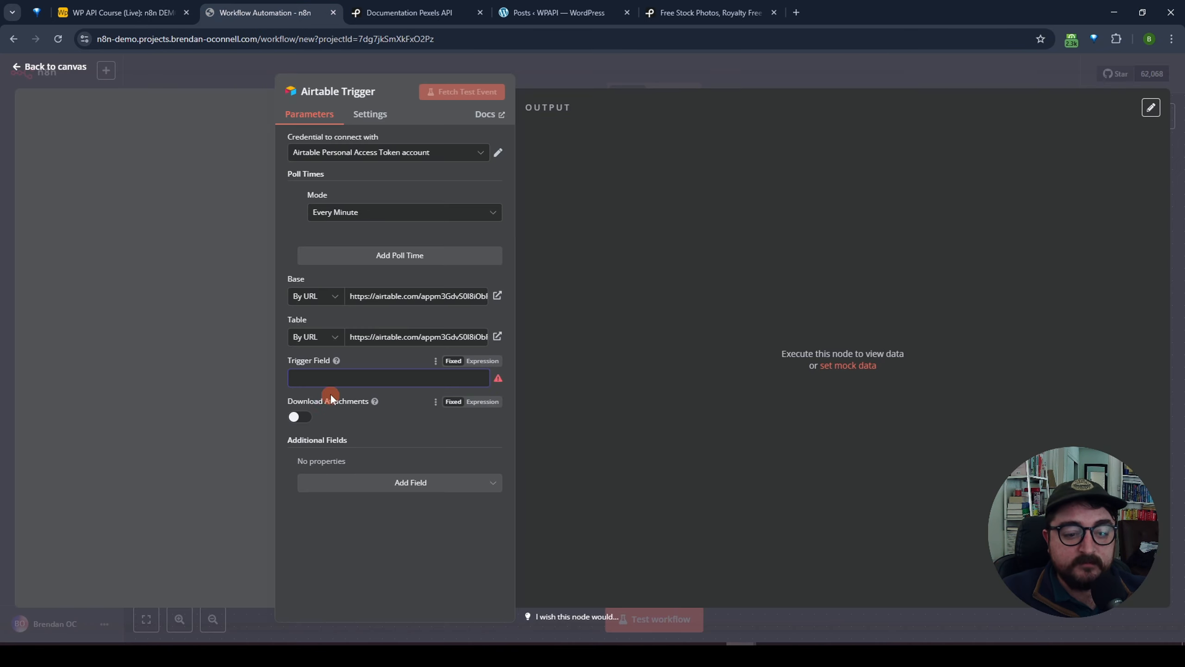
left_click(334, 377)
type("Created")
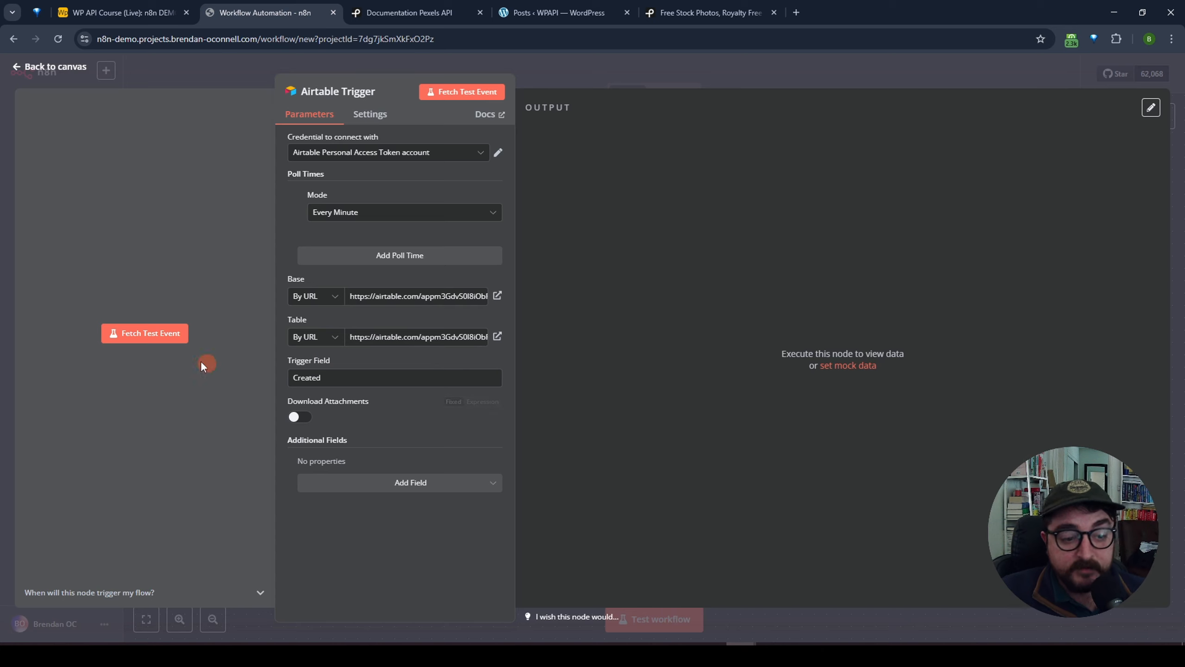
Fetch a test event and check the London record's id, createdTime, title and Created date.
left_click(139, 341)
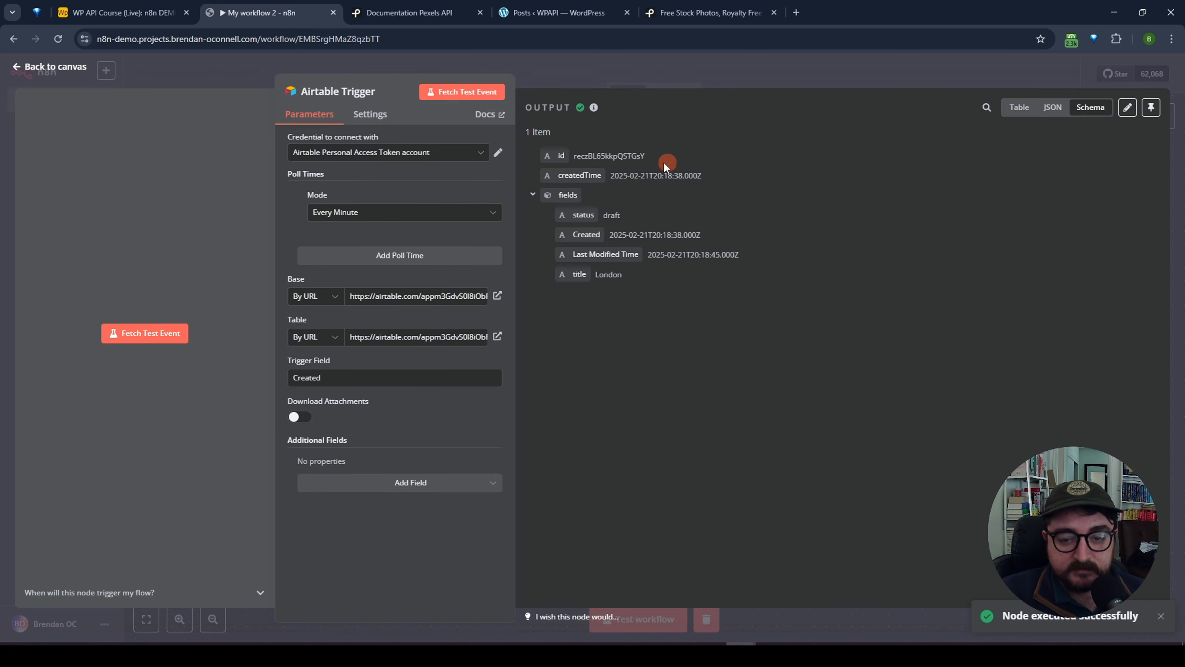
left_click_drag(648, 157, 570, 159)
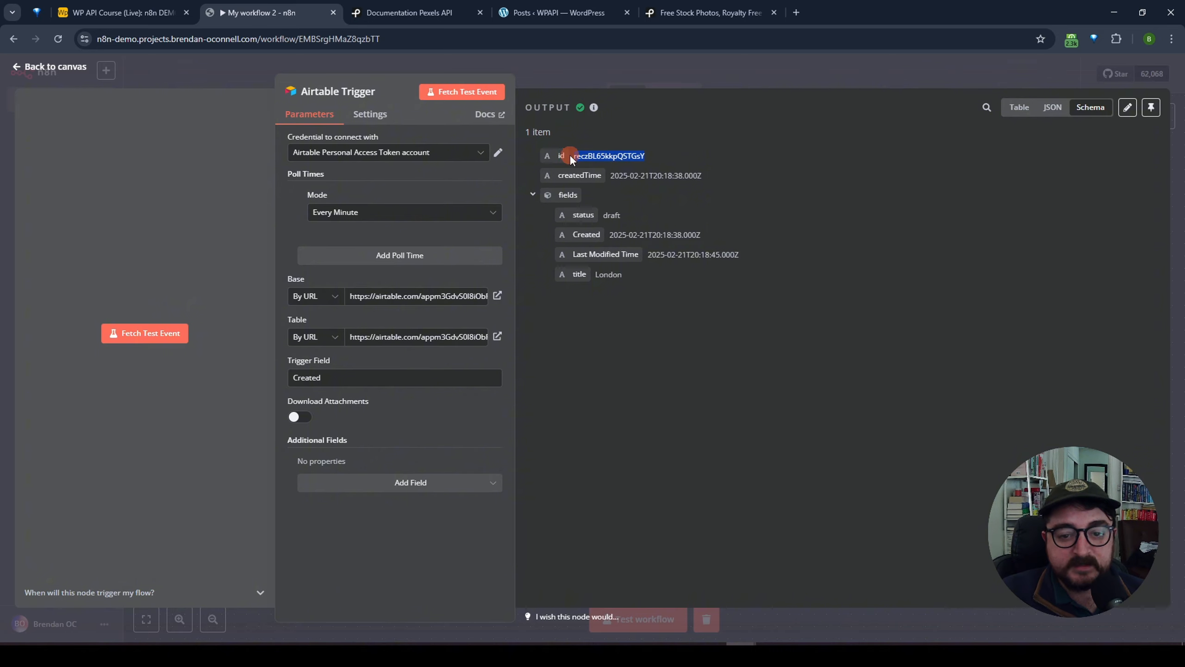
left_click_drag(704, 176, 610, 181)
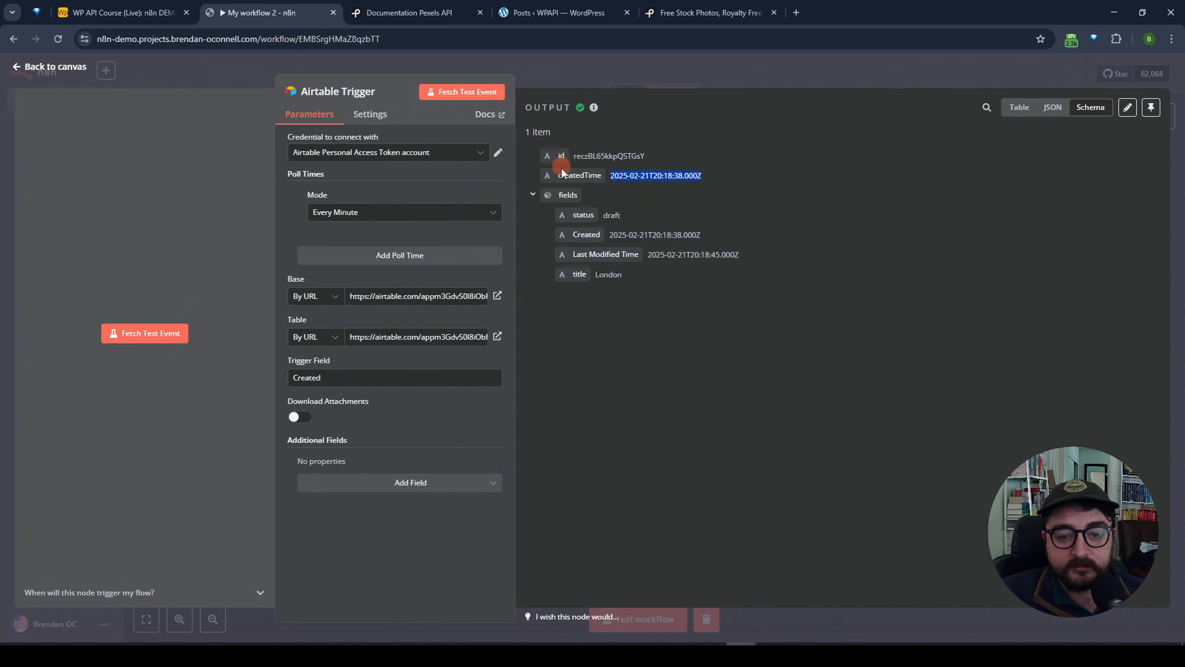
left_click(694, 193)
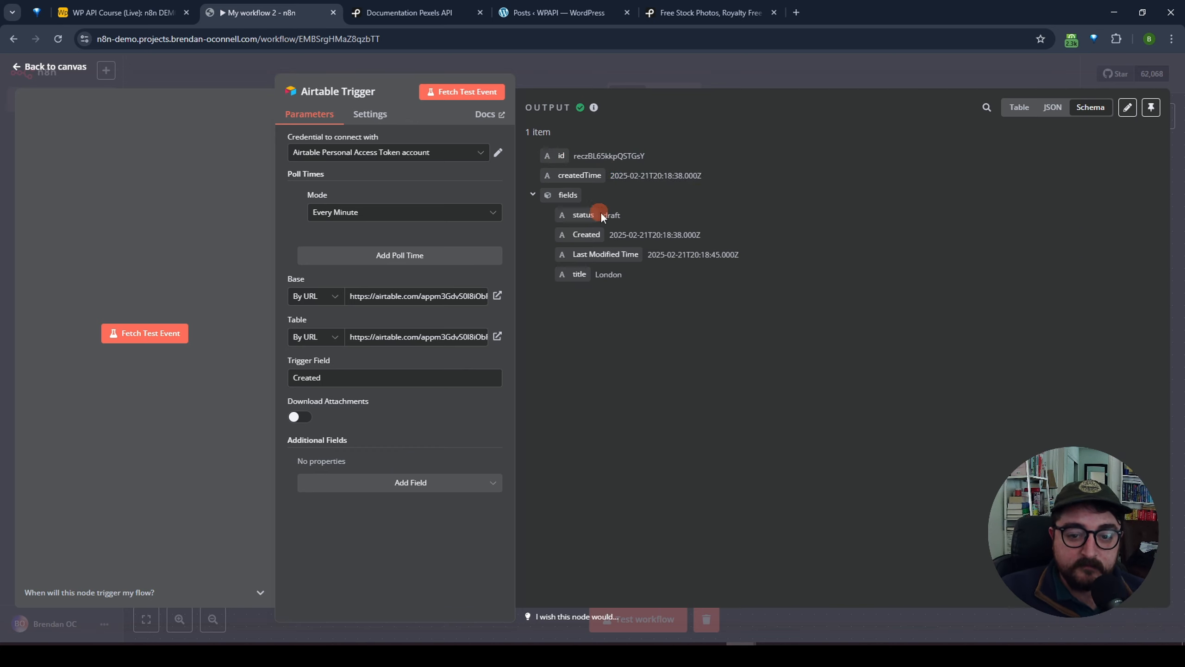
double_click(605, 275)
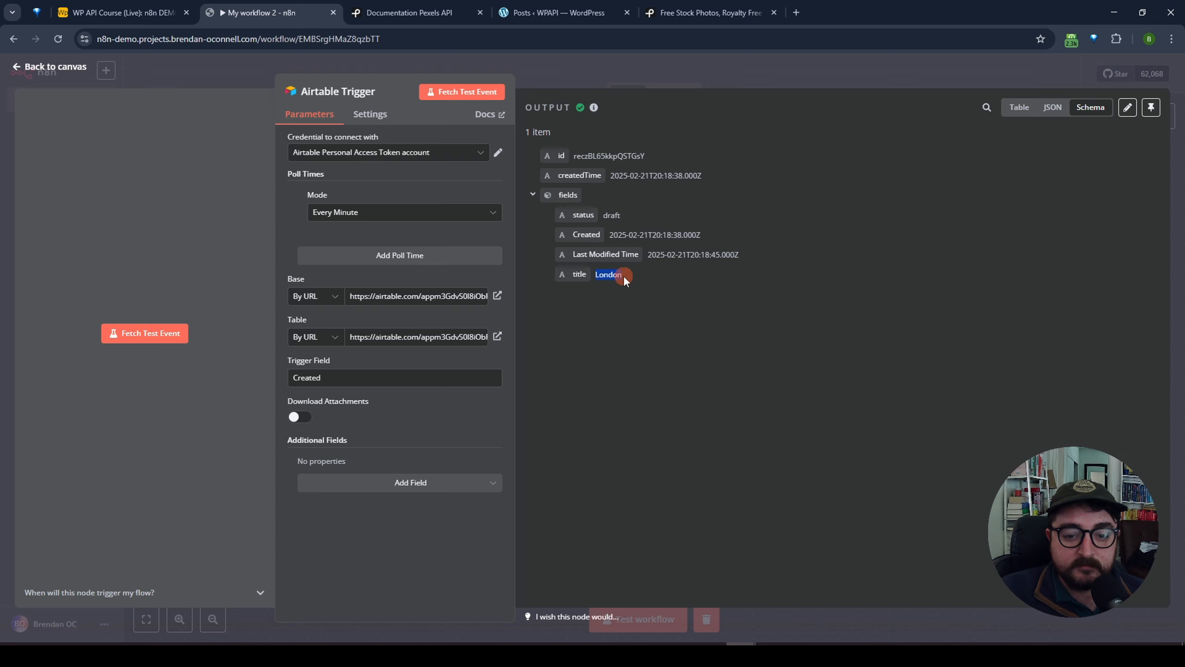
left_click(106, 17)
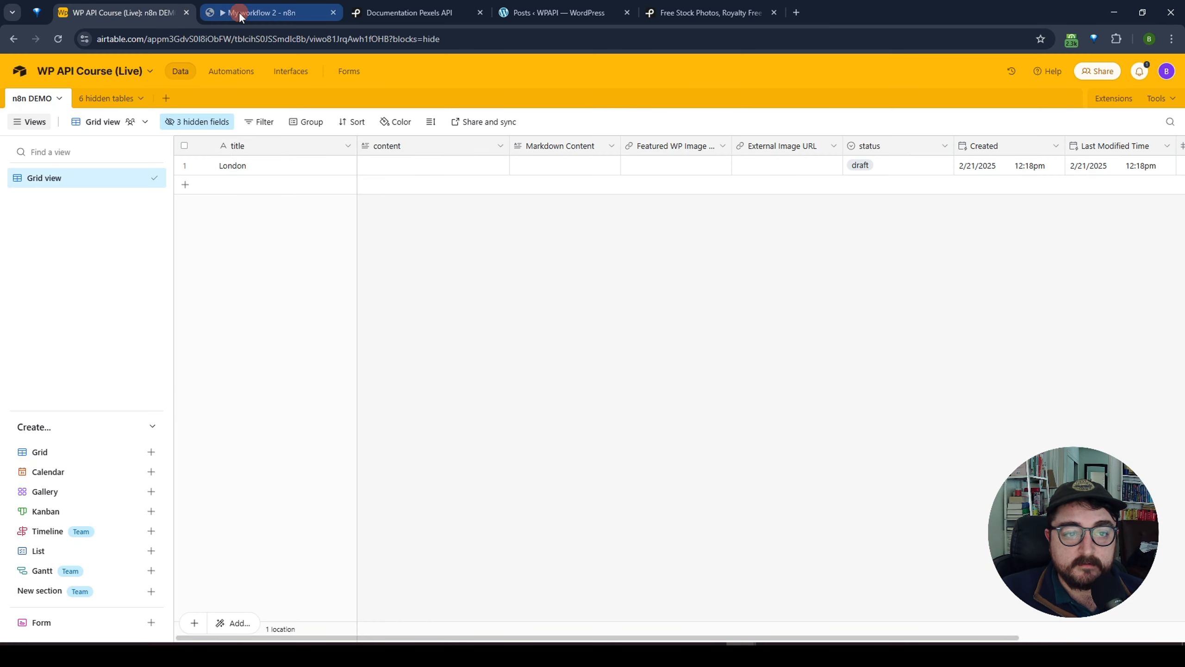
left_click(256, 16)
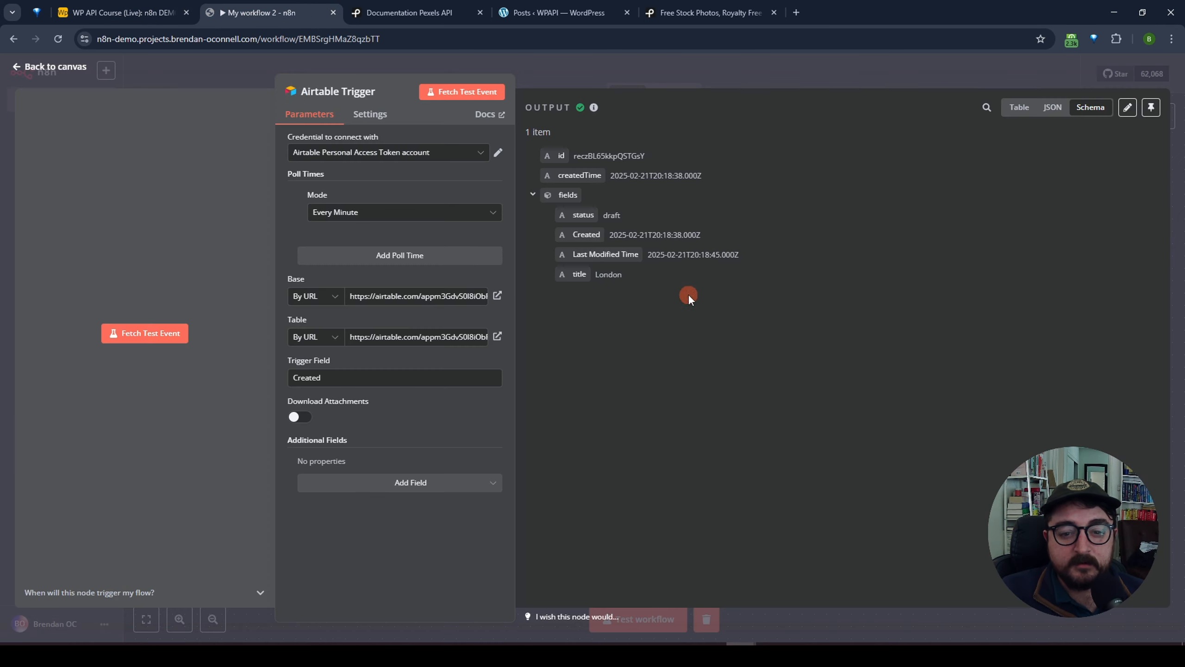
left_click_drag(628, 234, 715, 239)
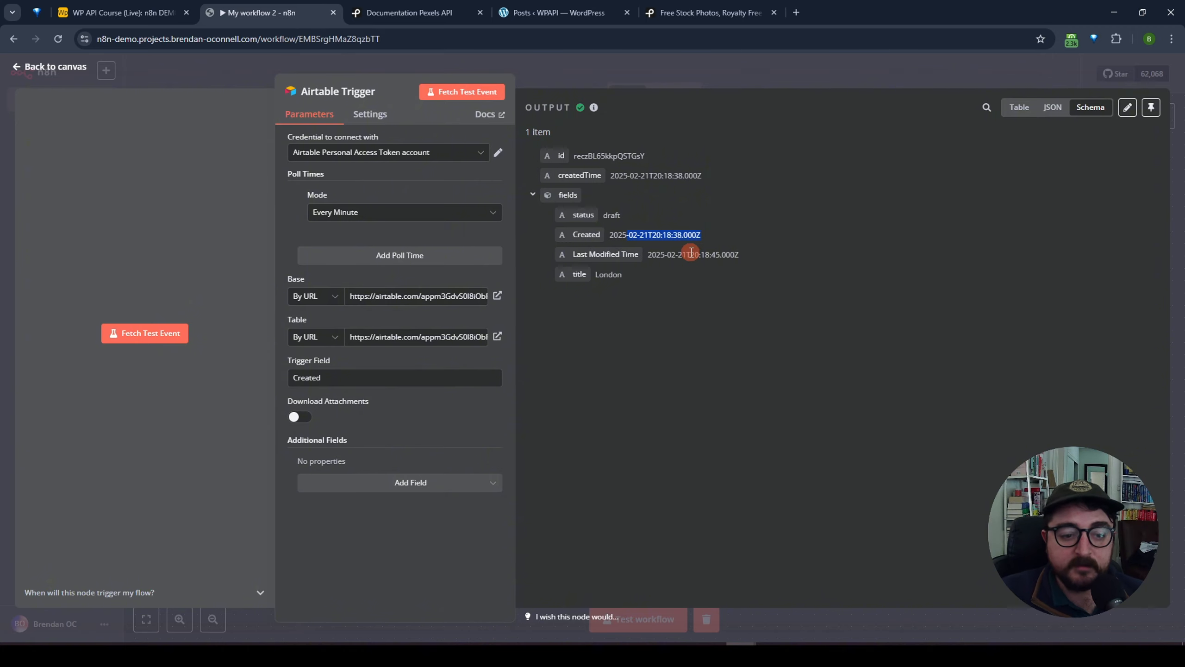
left_click(695, 278)
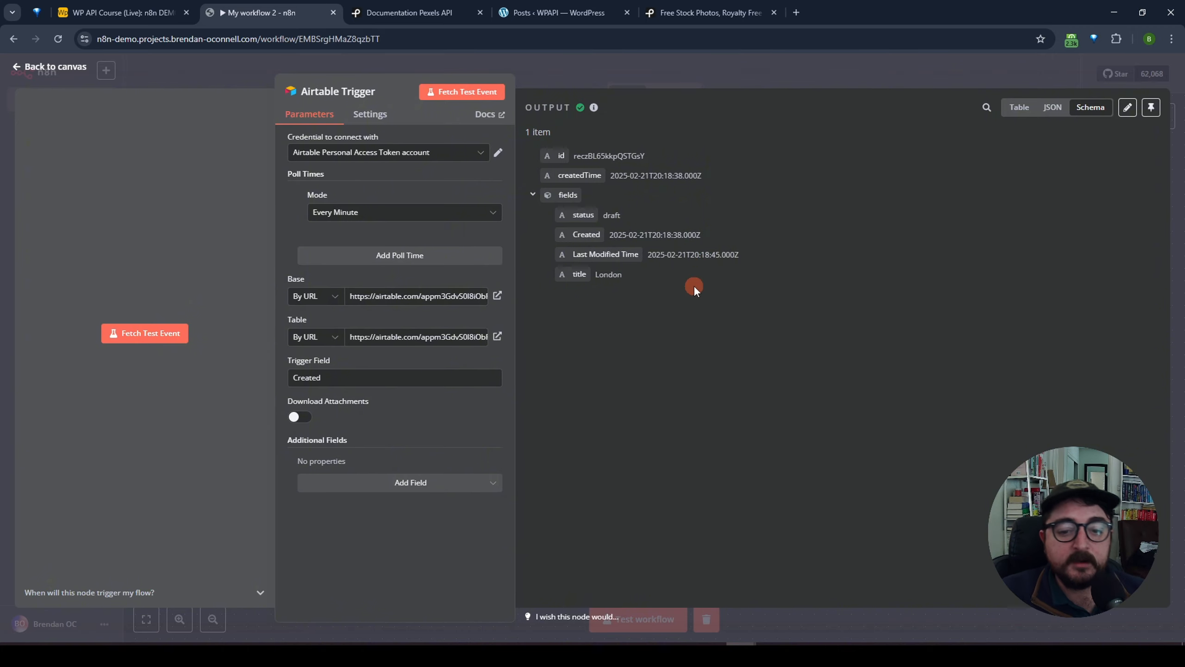
Enter TEST as the London record's content and refetch until the trigger output shows TEST.
left_click(117, 19)
left_click(428, 167)
type("TE")
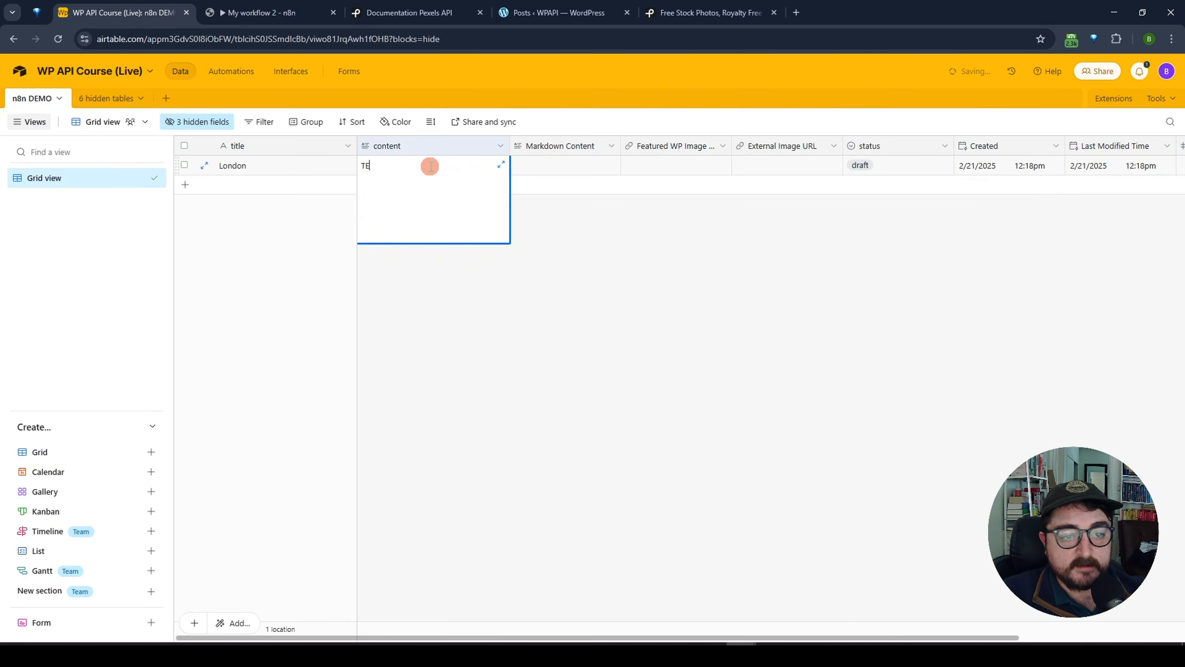
type("ST")
left_click(526, 310)
left_click(258, 13)
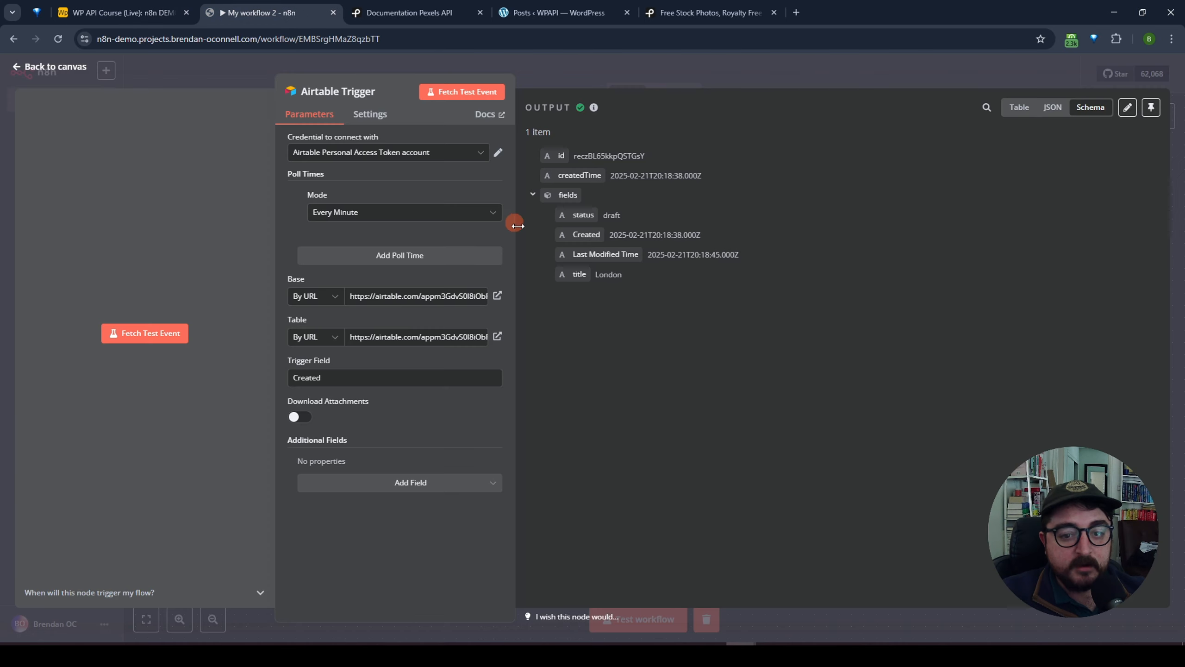
left_click(468, 92)
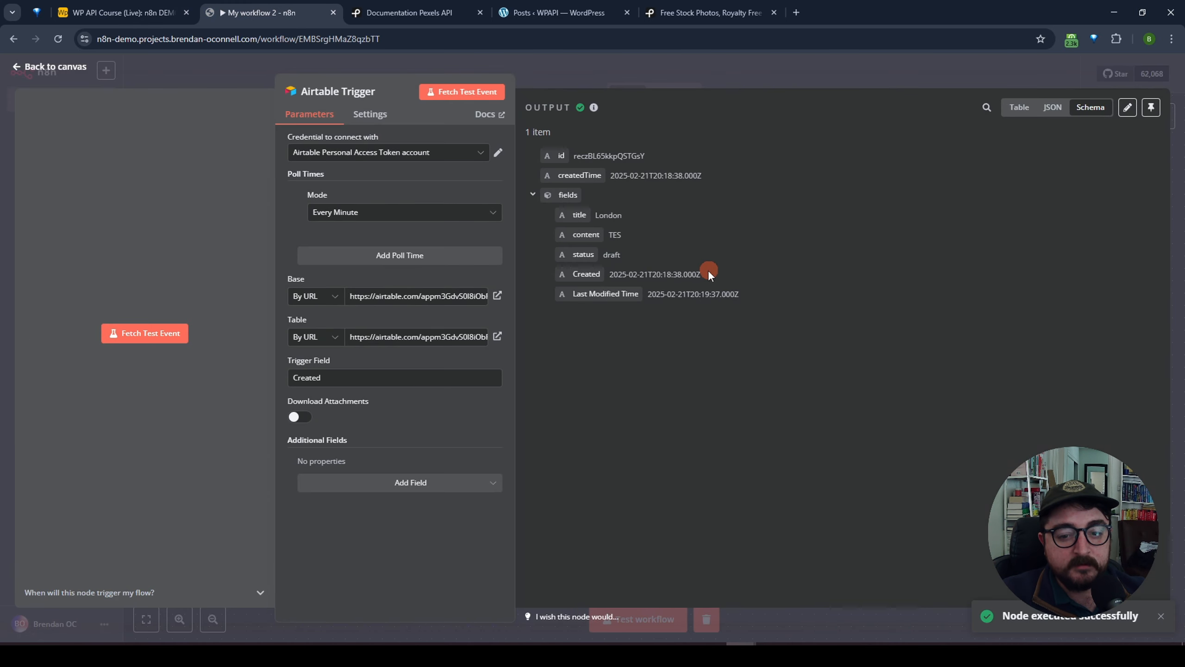
left_click_drag(633, 235, 603, 235)
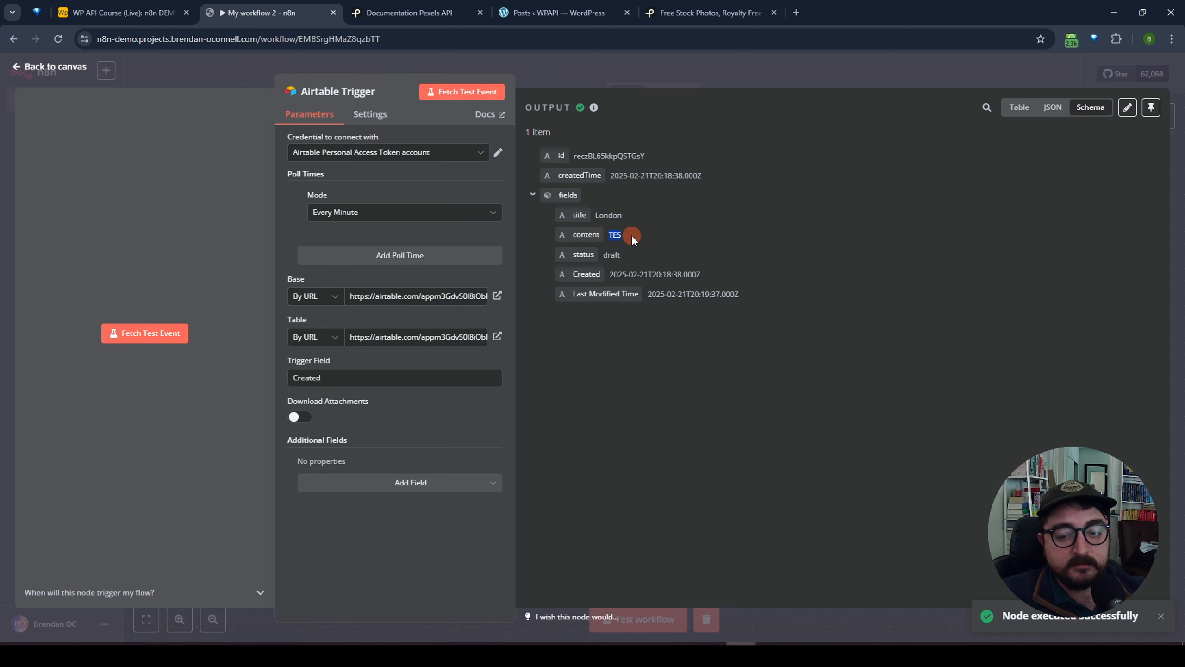
left_click(481, 93)
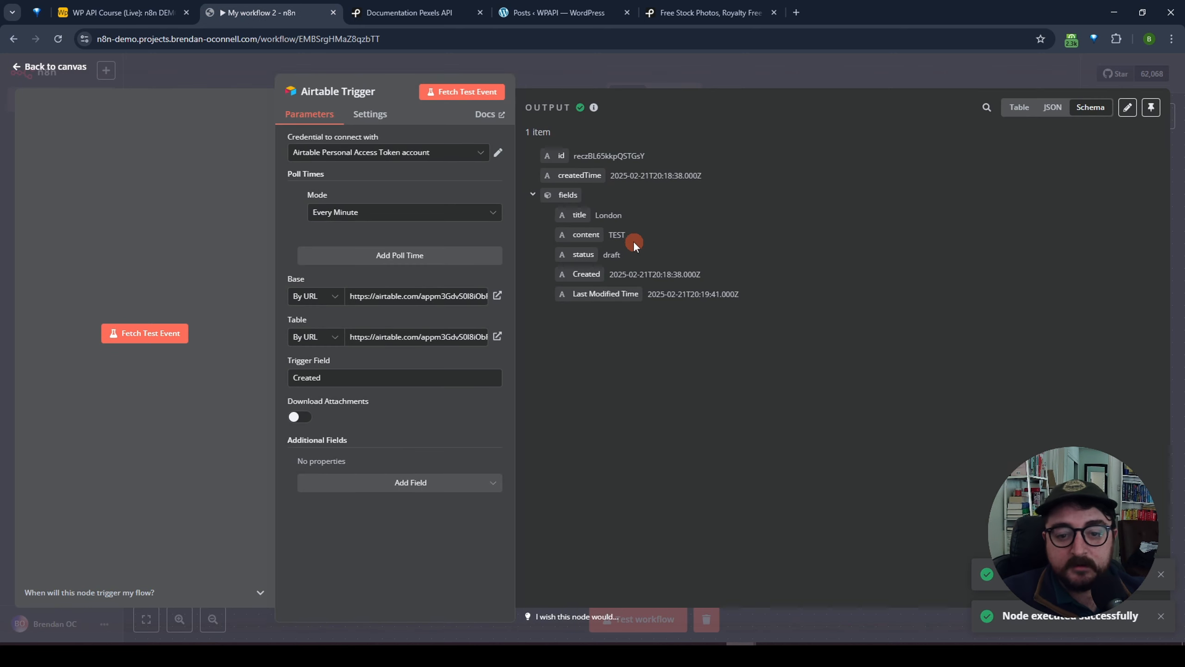
left_click_drag(634, 241, 606, 231)
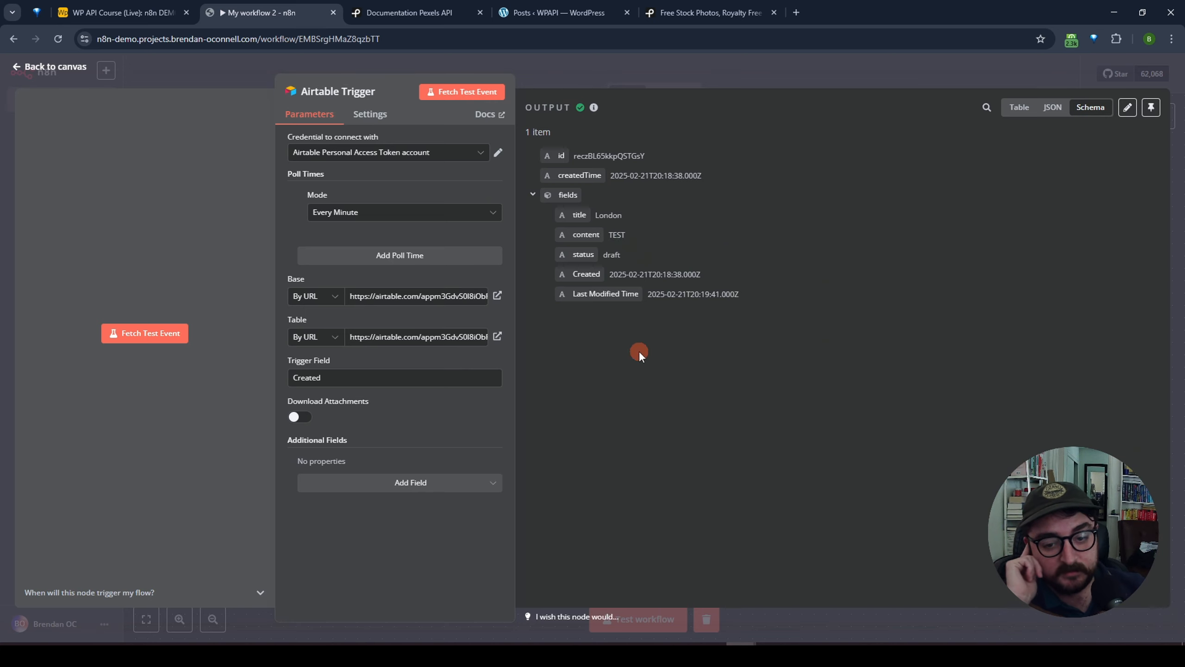
Delete the TEST content in Airtable, then close the trigger panel back to the n8n canvas.
left_click(129, 19)
left_click(393, 169)
key("Delete")
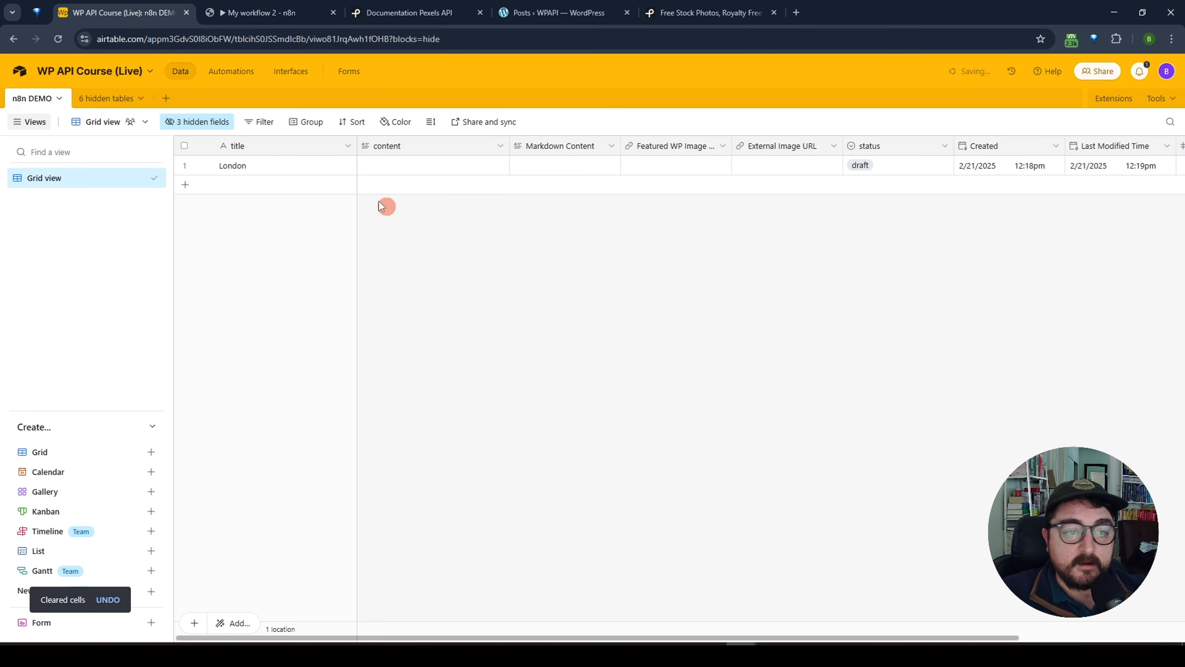
left_click(268, 12)
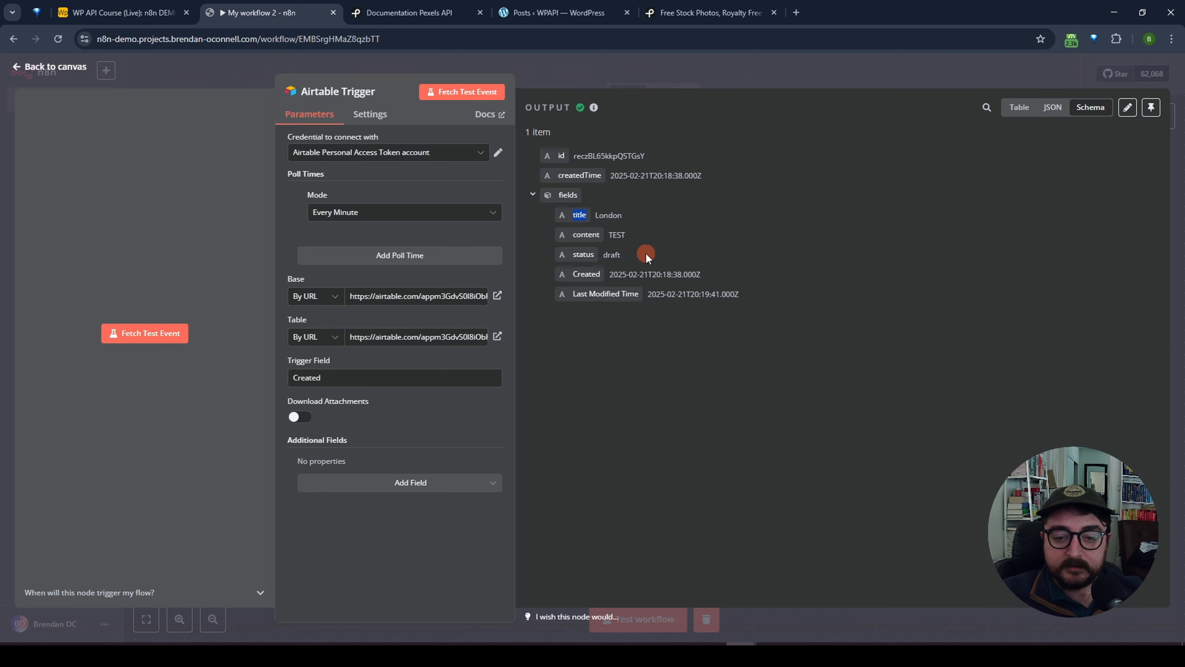
left_click(576, 75)
left_click_drag(749, 272, 616, 267)
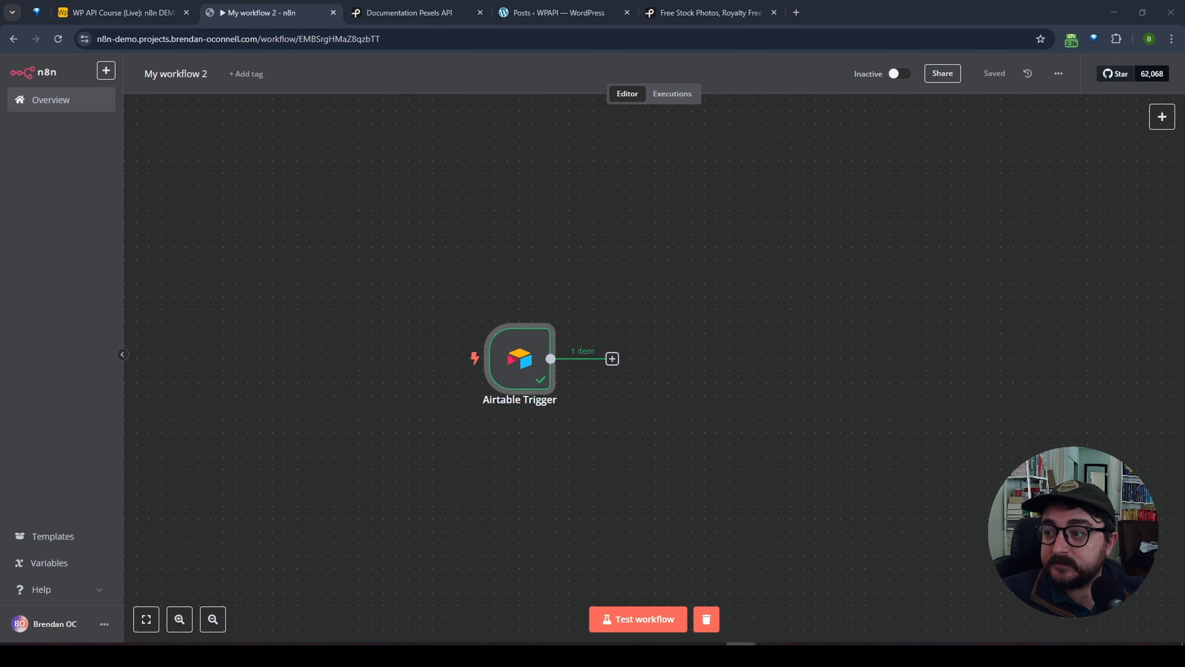
Add an HTTP Request node after the Airtable Trigger via the 'htt' node search.
left_click(678, 285)
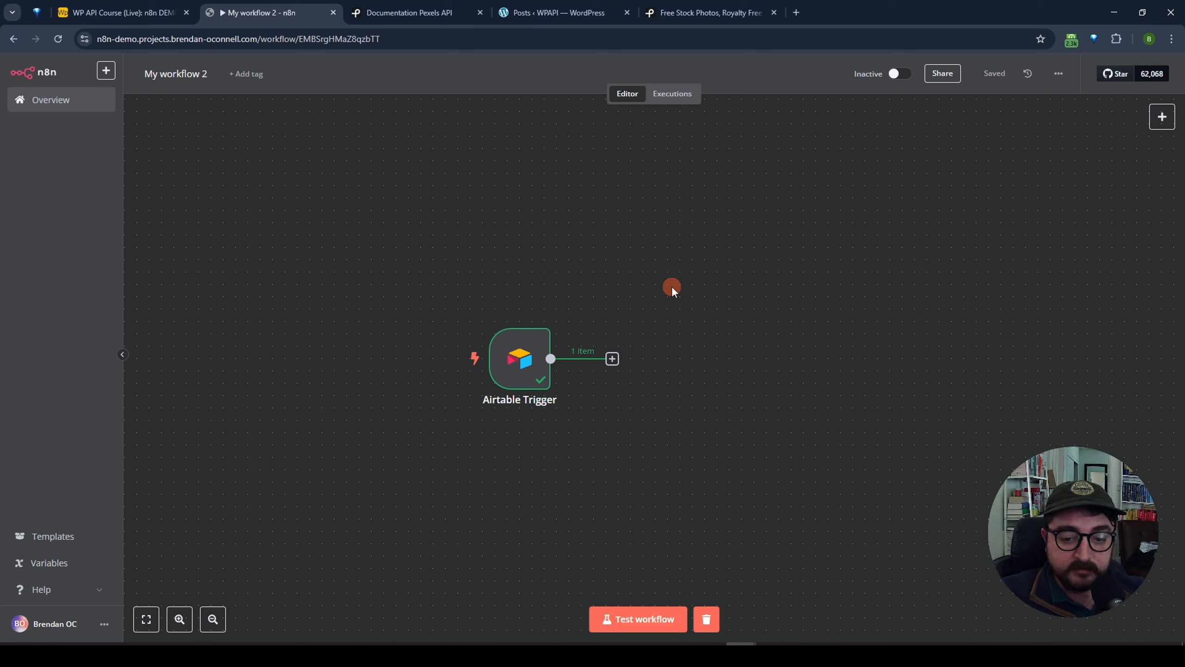
left_click(612, 359)
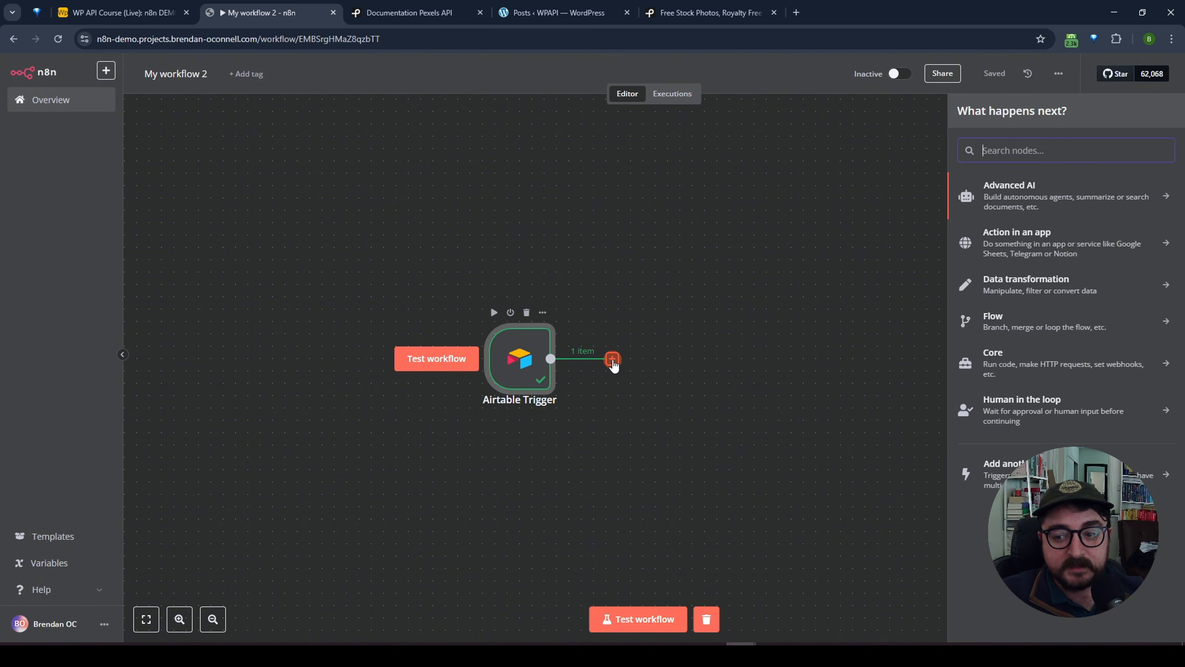
type("htt")
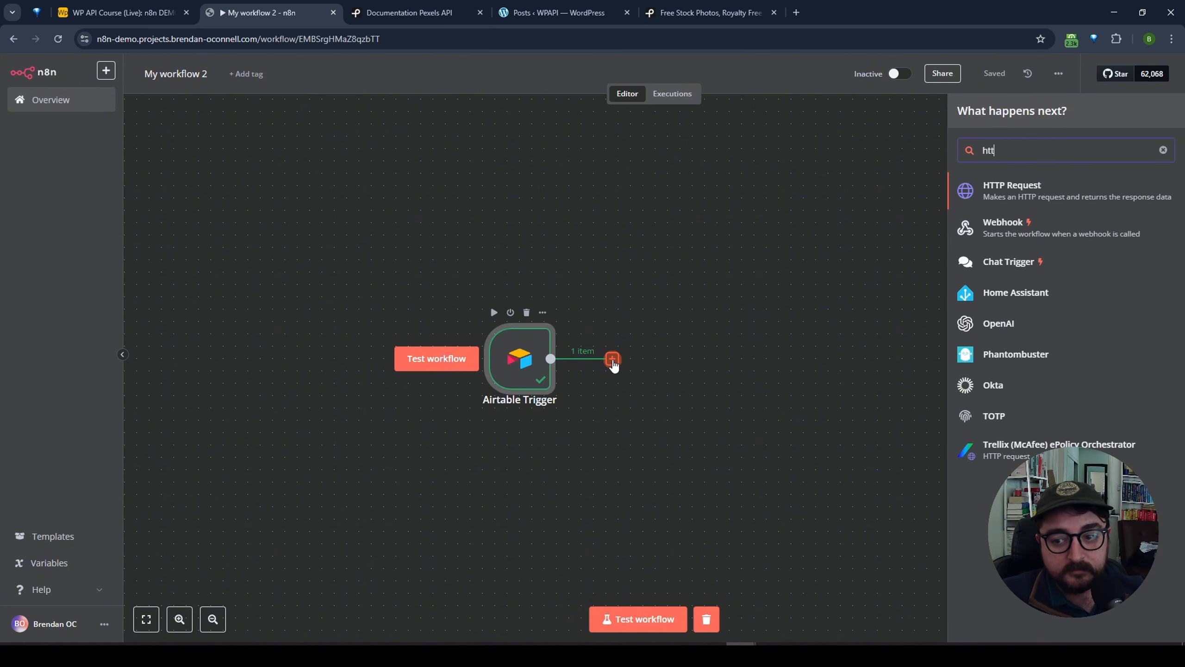
left_click(1025, 189)
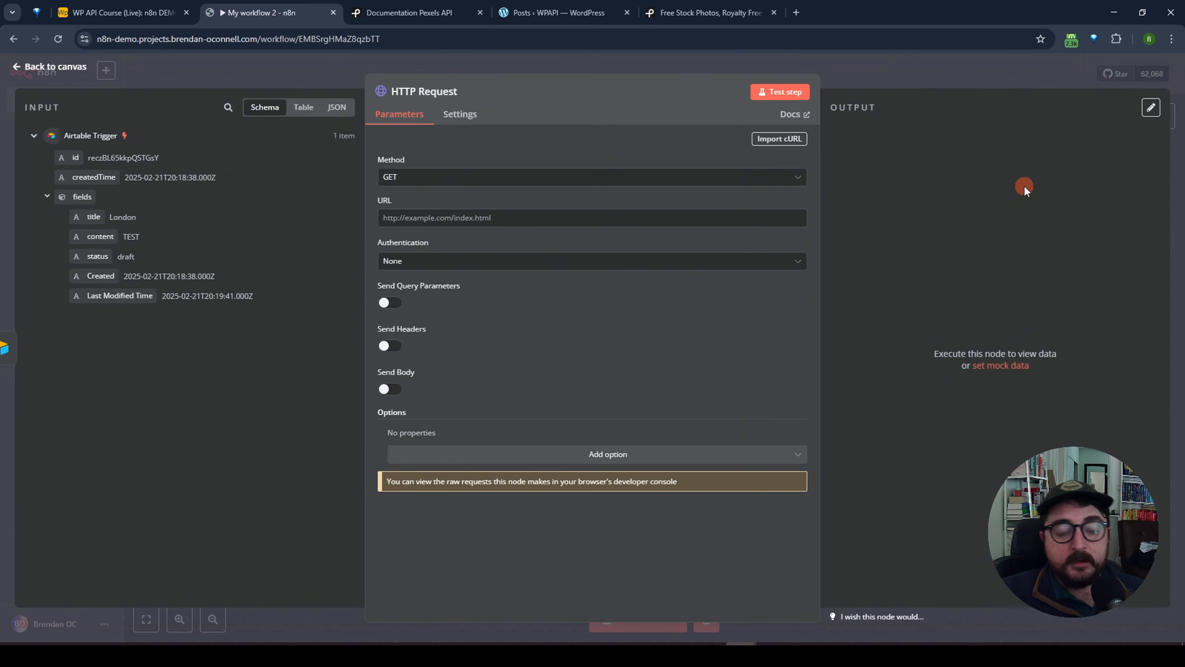
left_click(390, 17)
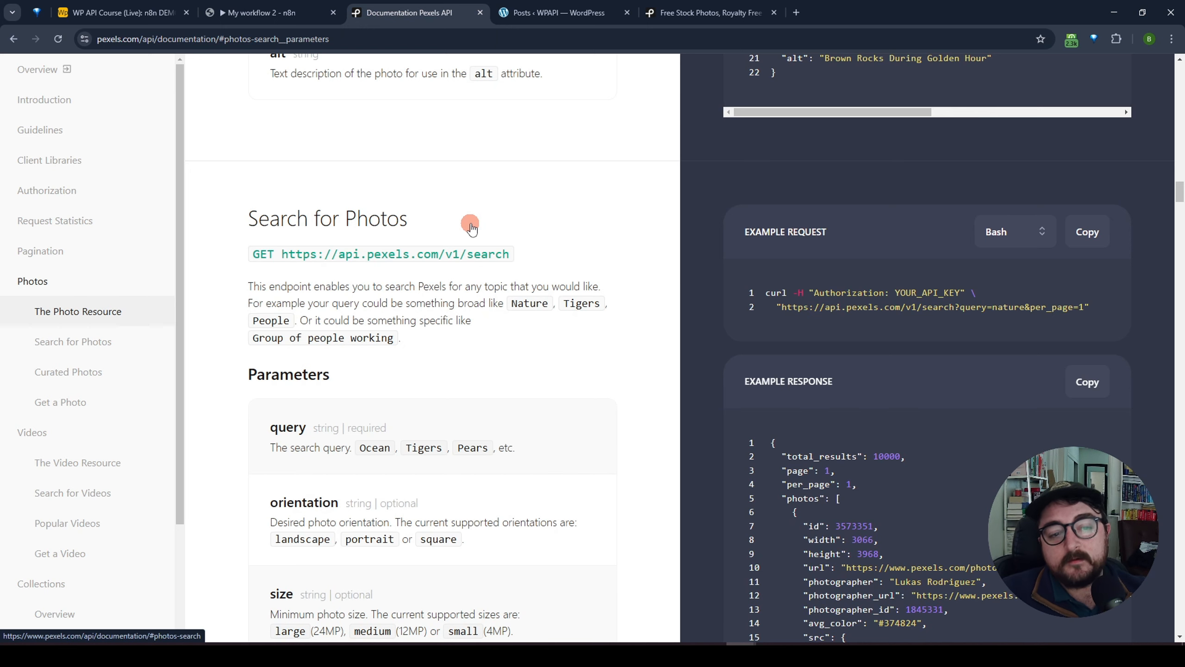
Find Photos > Search for Photos in the Pexels docs and copy its example curl request.
scroll(470, 228, "up", 10)
scroll(471, 225, "down", 3)
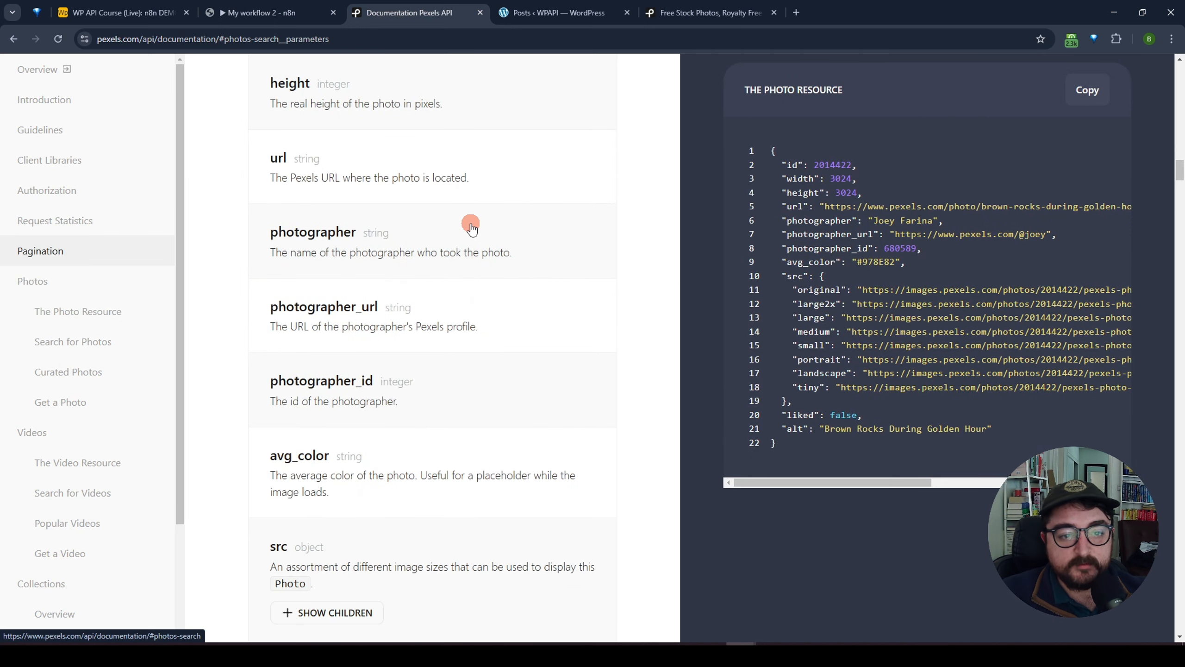
left_click(42, 279)
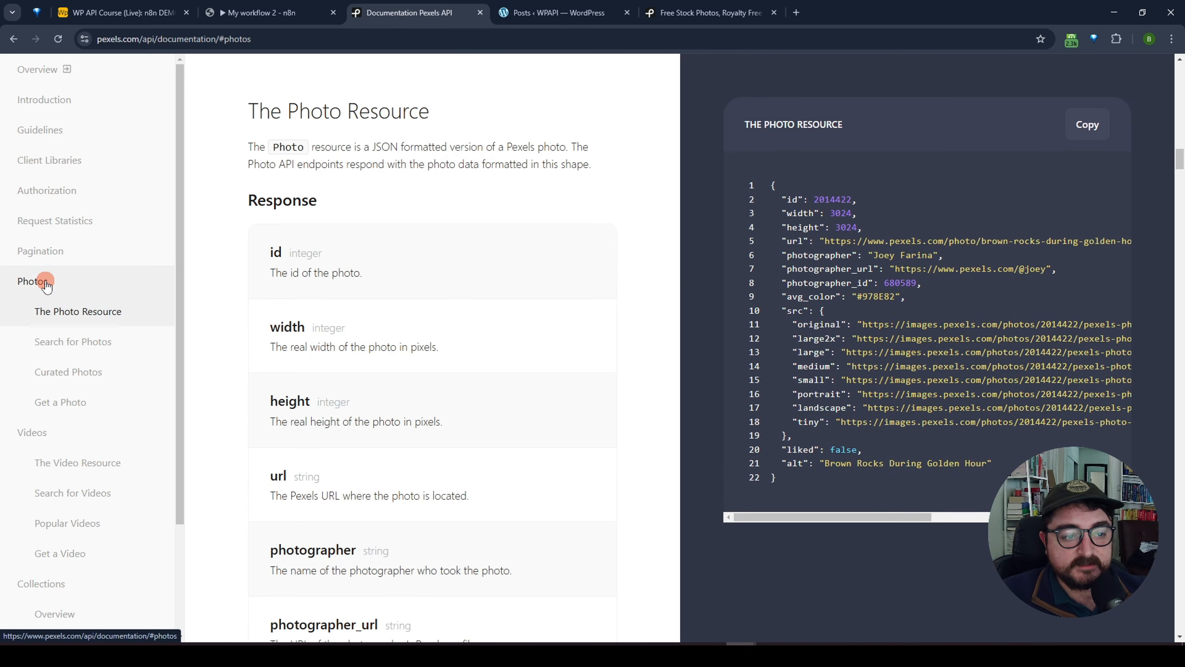
left_click(101, 317)
left_click(75, 345)
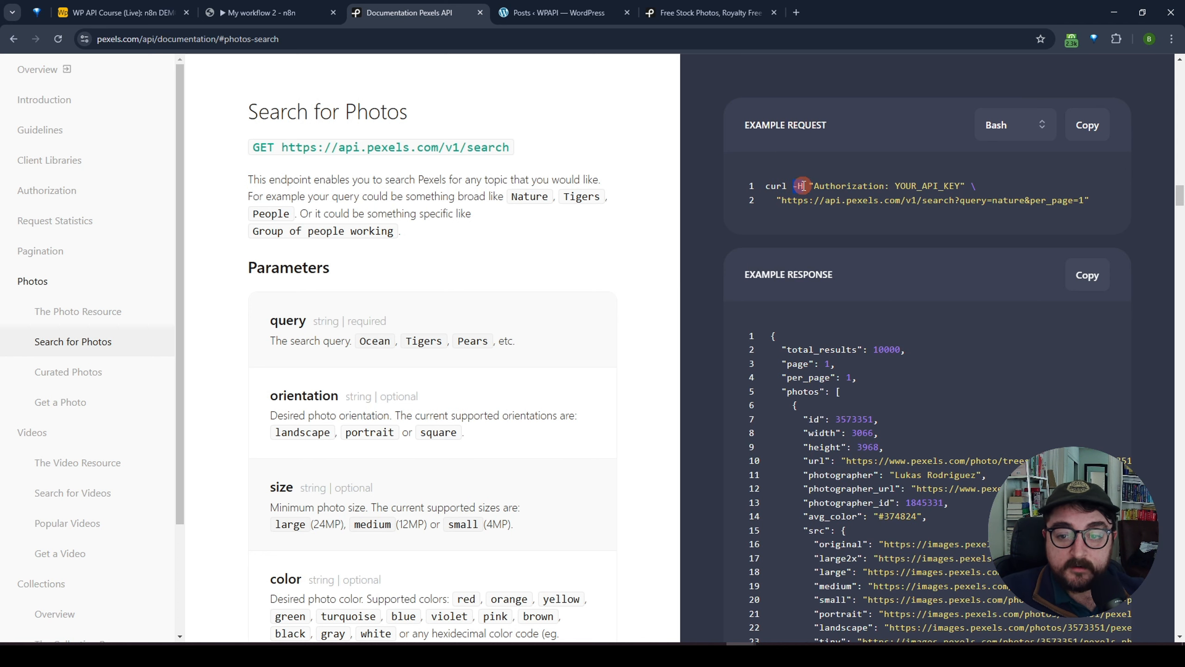
left_click_drag(814, 185, 958, 187)
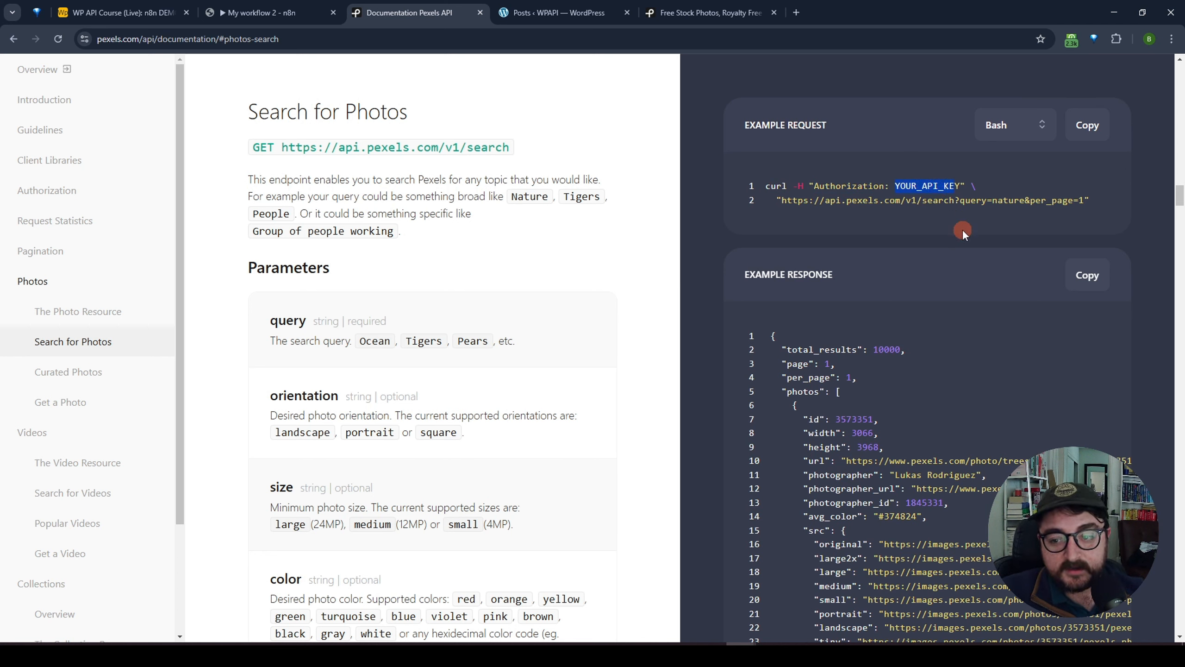
left_click_drag(781, 201, 1082, 200)
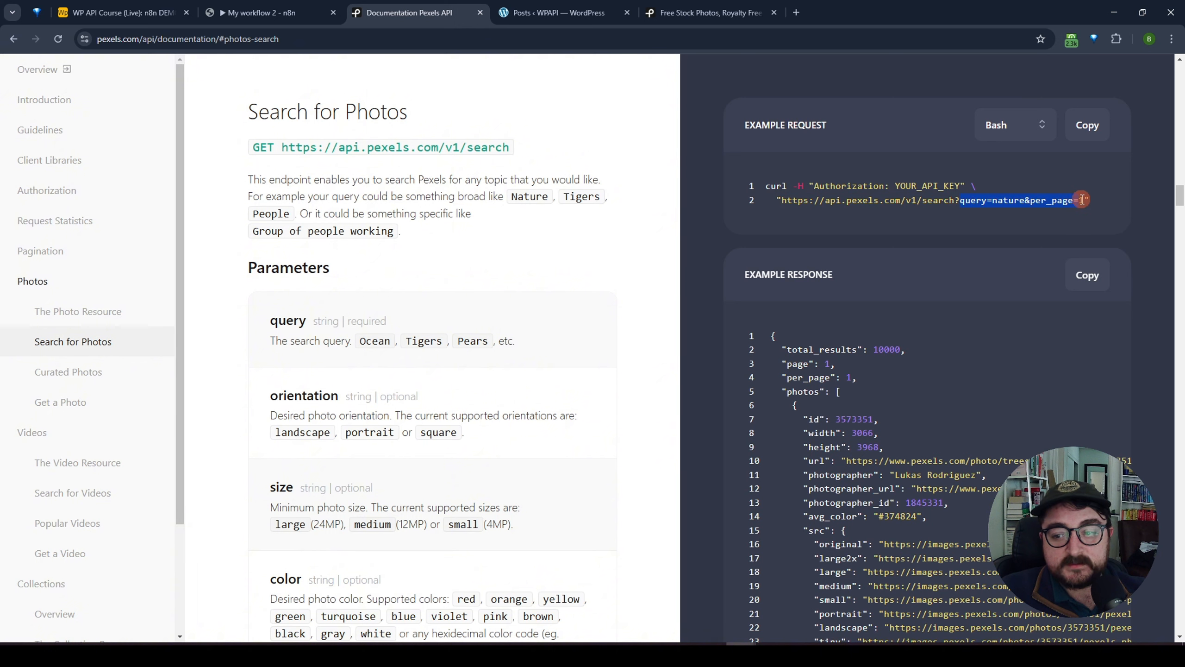
left_click(914, 216)
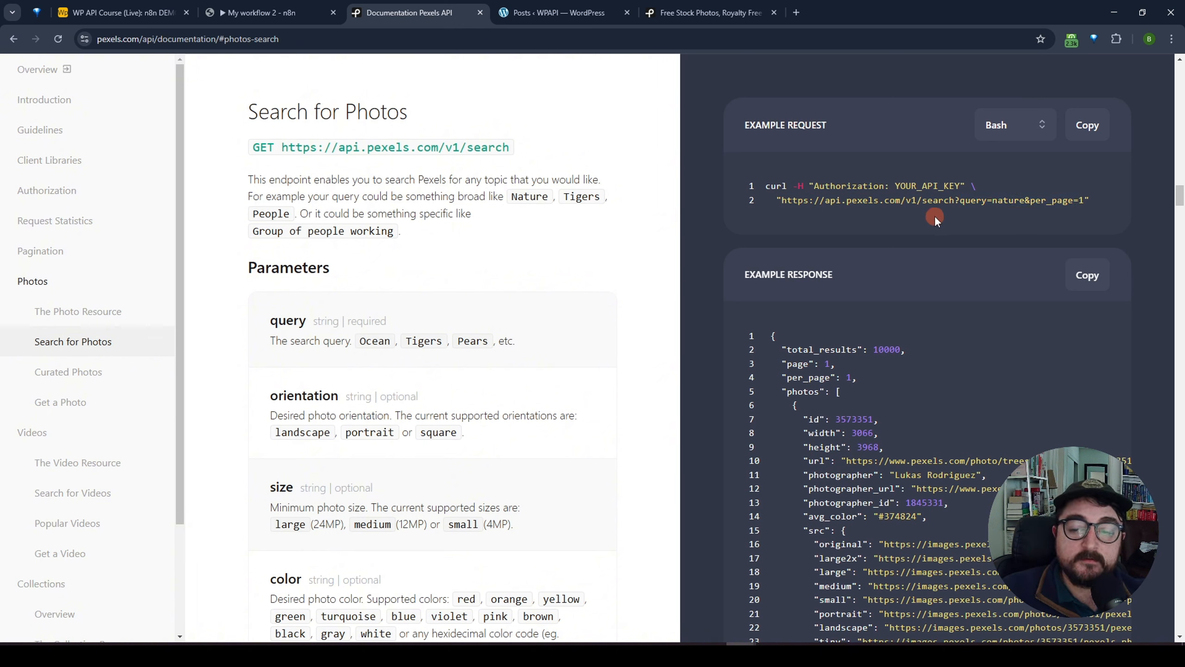
left_click(1102, 128)
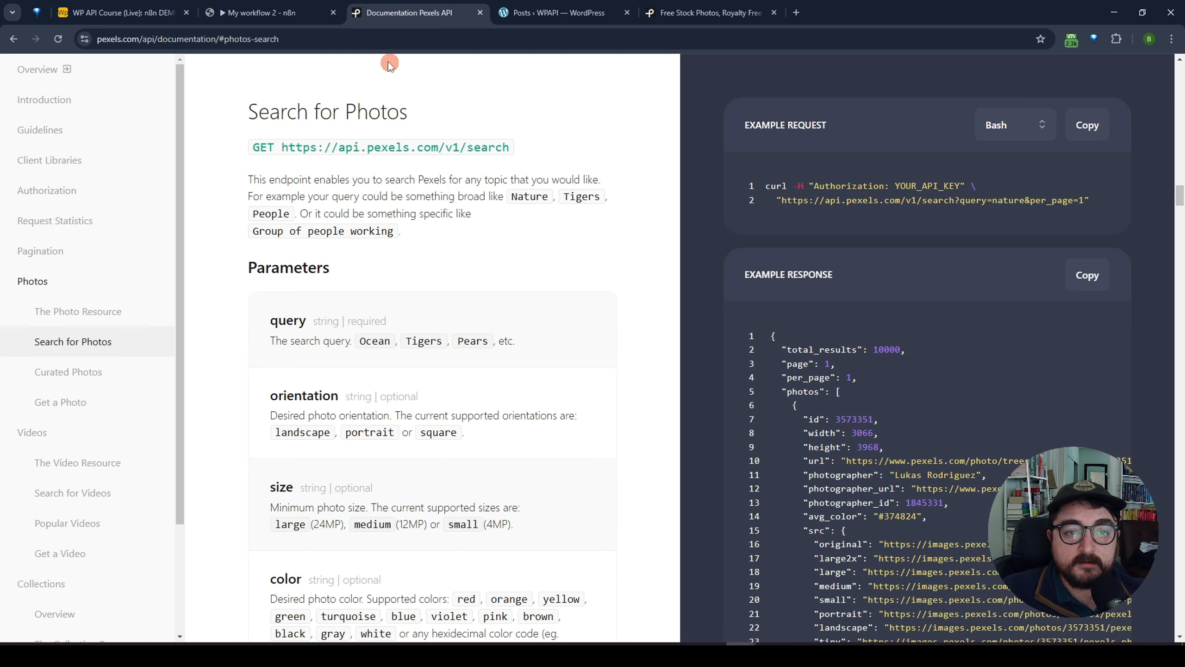
left_click(256, 14)
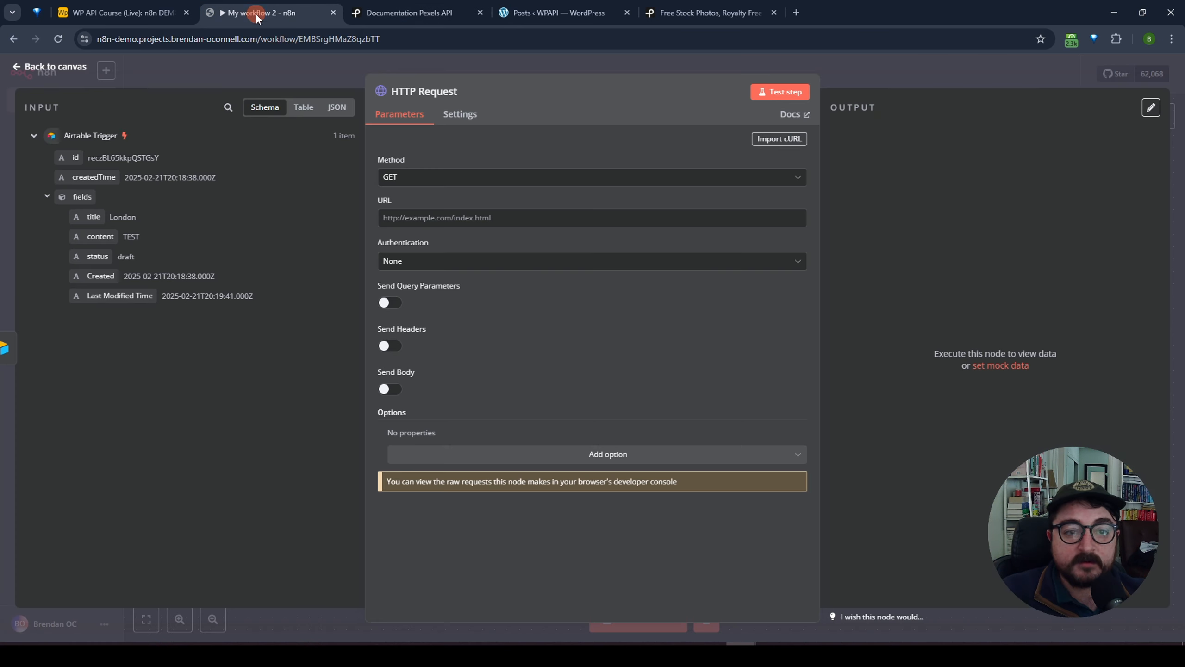
Paste the Pexels search curl command into Import cURL, replacing a wrongly pasted Airtable URL.
left_click(784, 141)
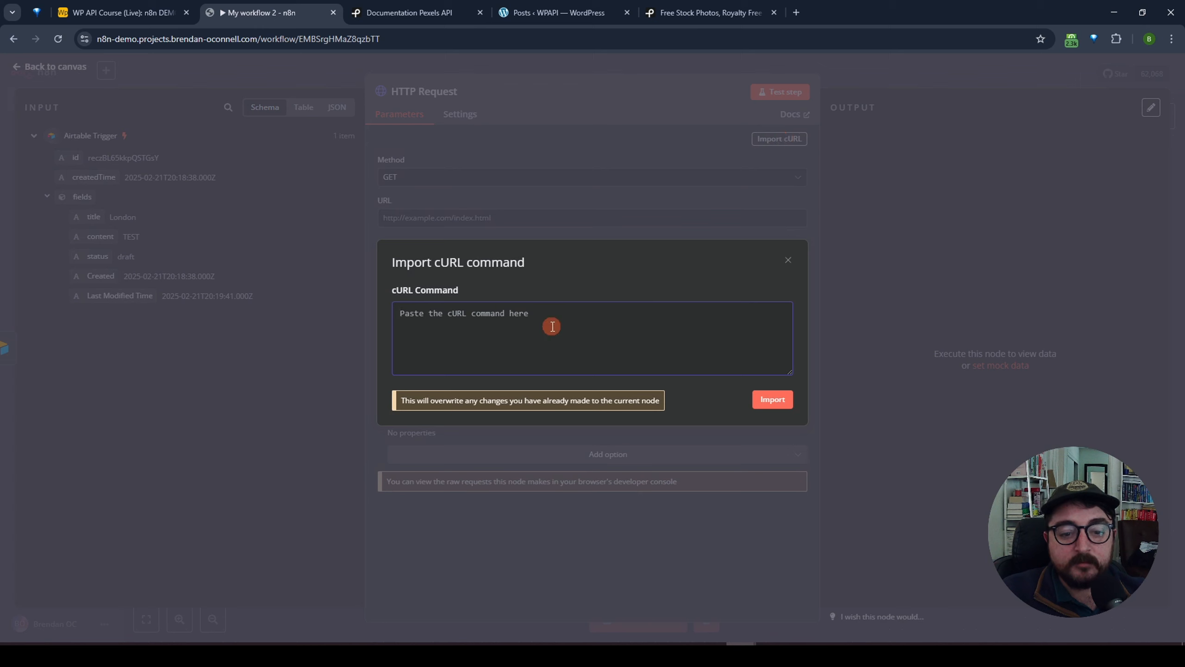
key("ctrl+v")
key("ctrl+a")
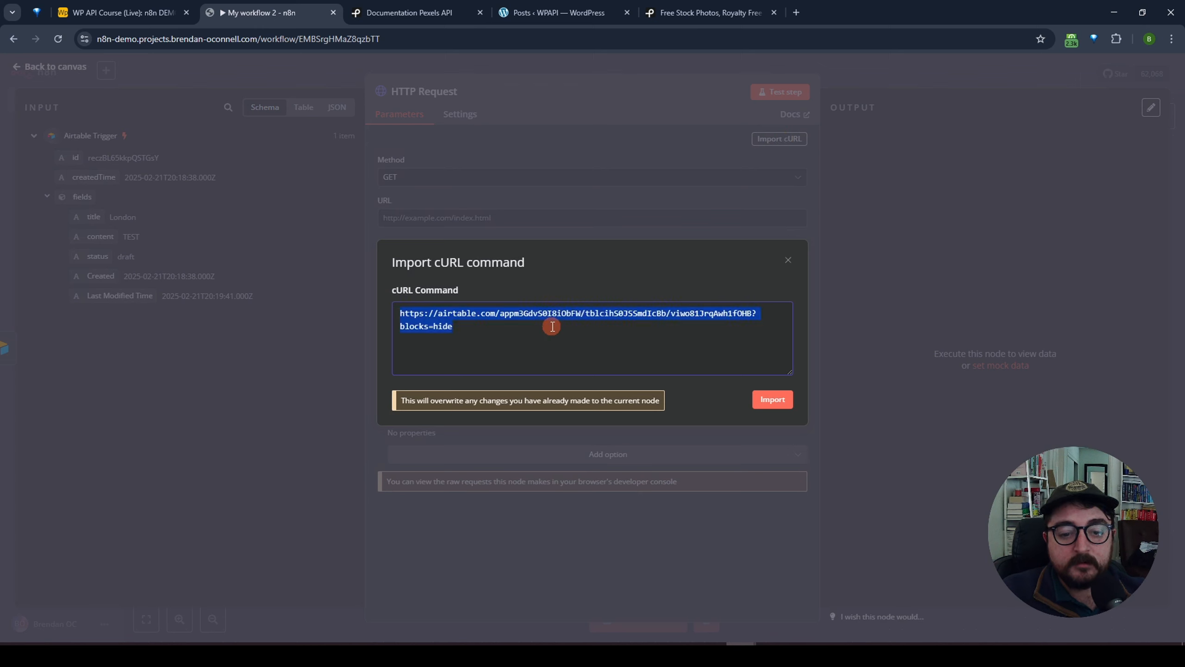
key("BackSpace")
left_click(410, 12)
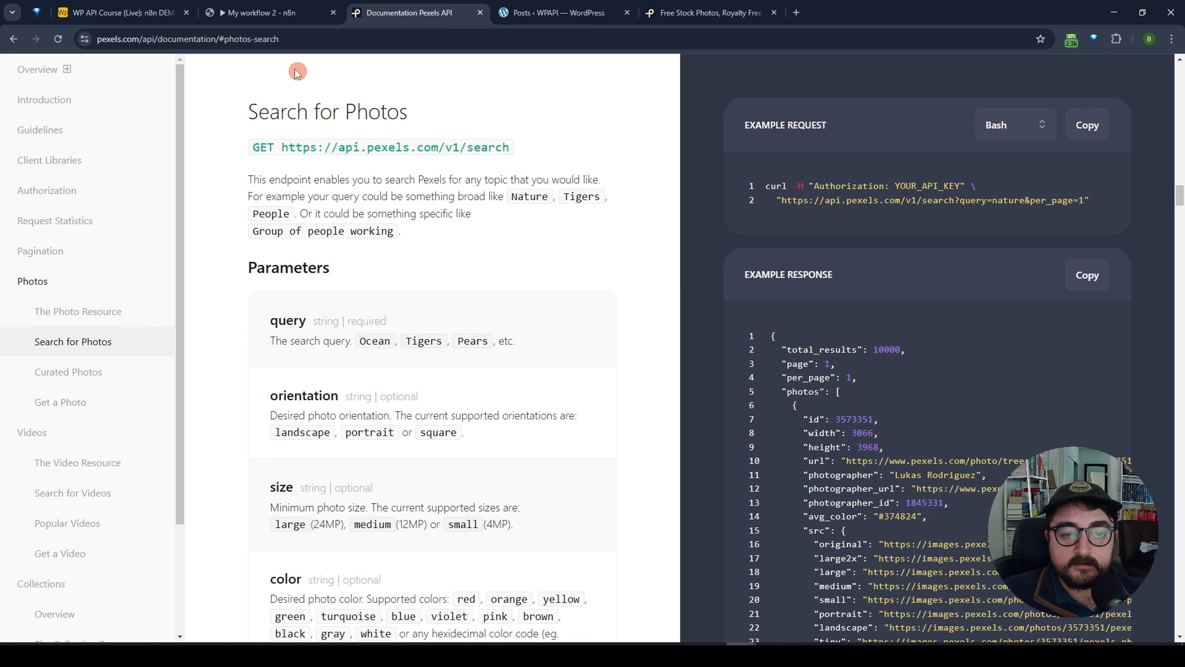
left_click(267, 14)
key("ctrl+v")
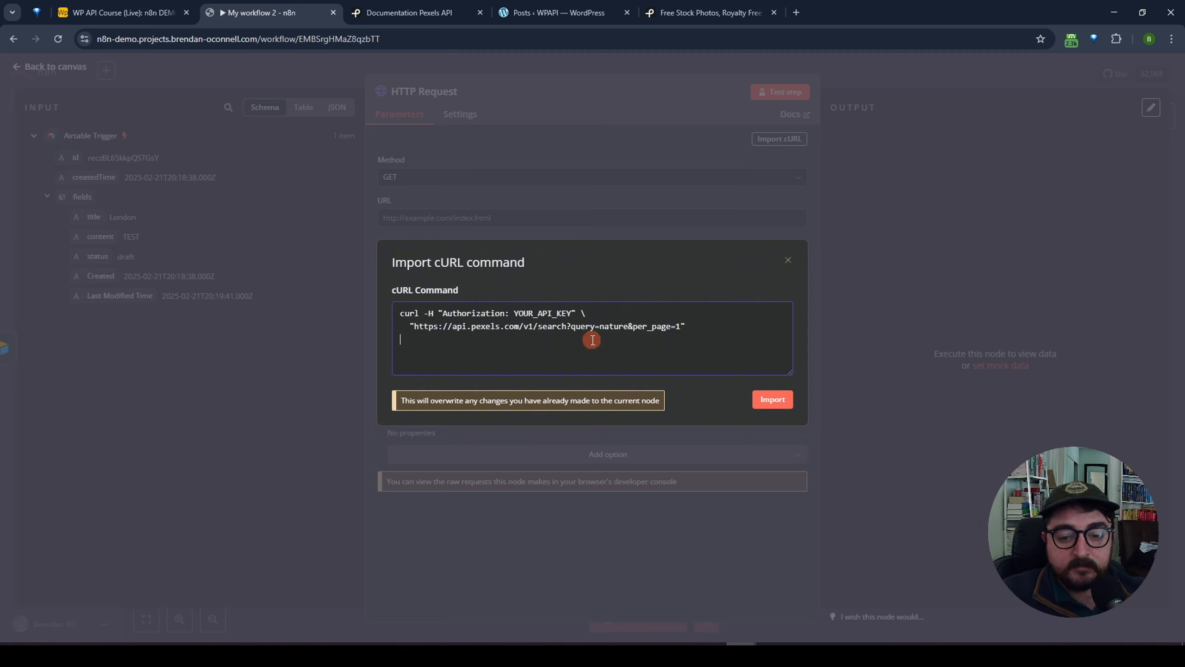
Import the curl command, giving the Pexels search URL with query nature and per_page 1.
left_click(766, 403)
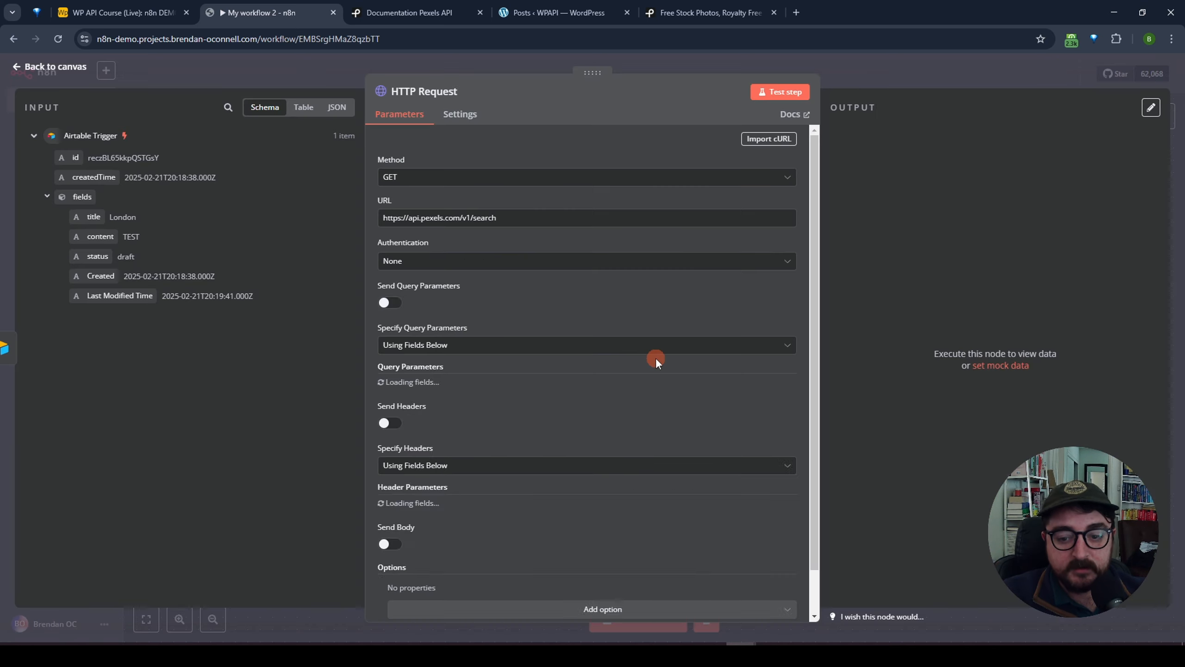
left_click_drag(517, 220, 382, 217)
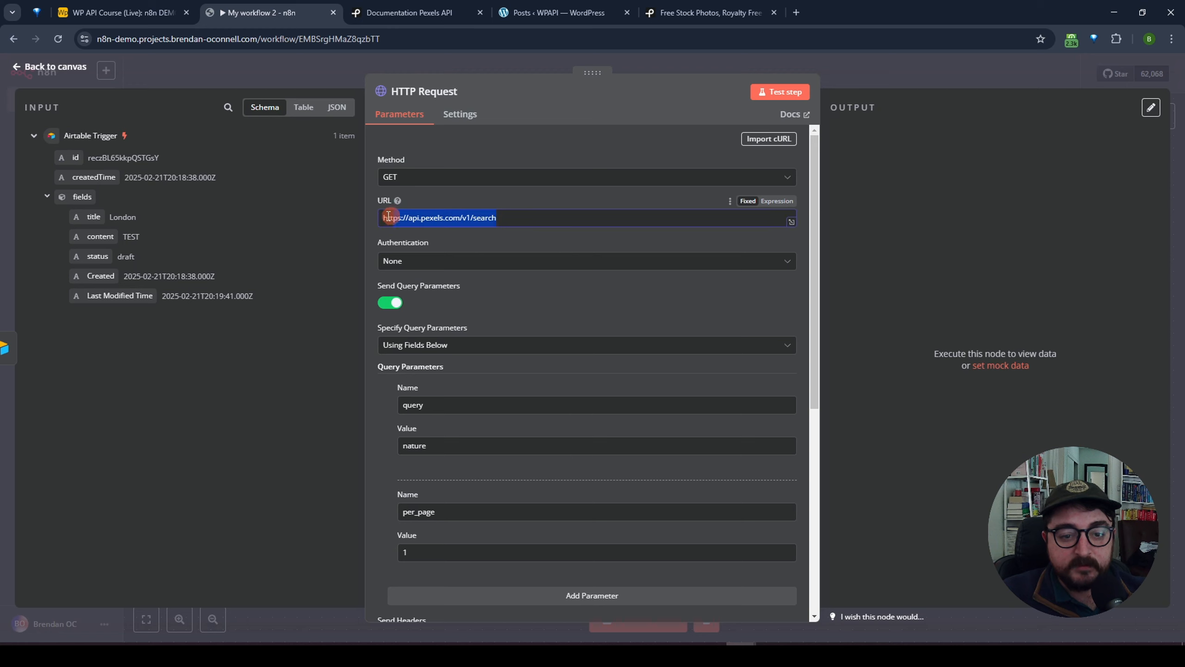
left_click(644, 306)
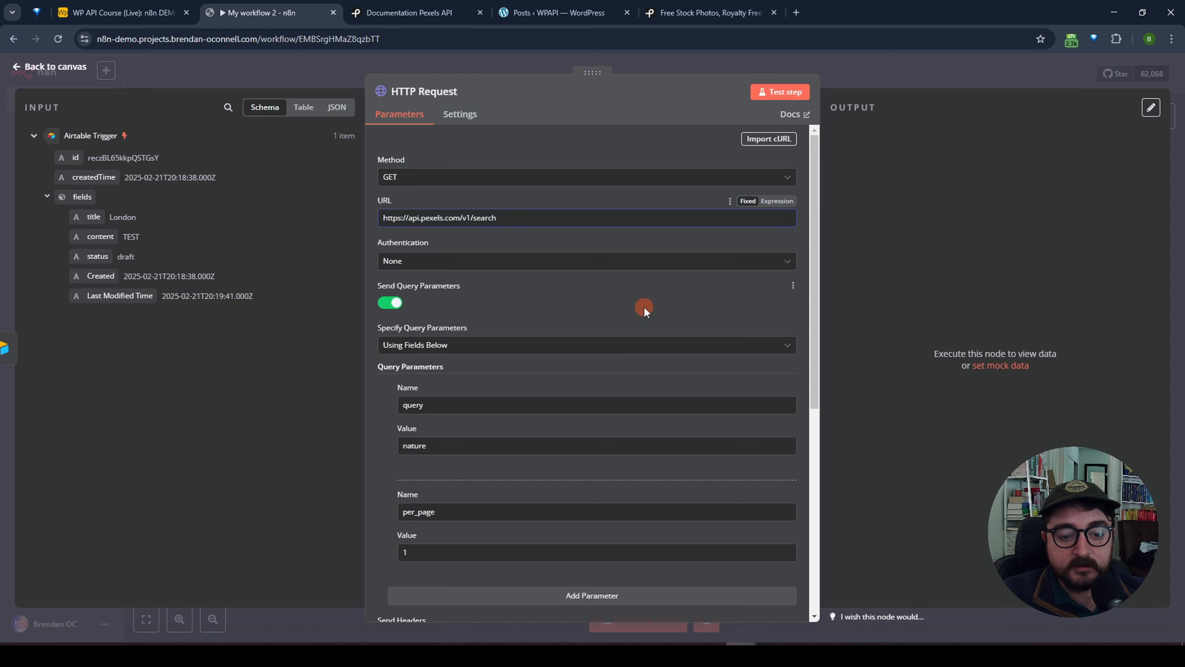
scroll(643, 306, "down", 1)
left_click_drag(455, 346, 373, 347)
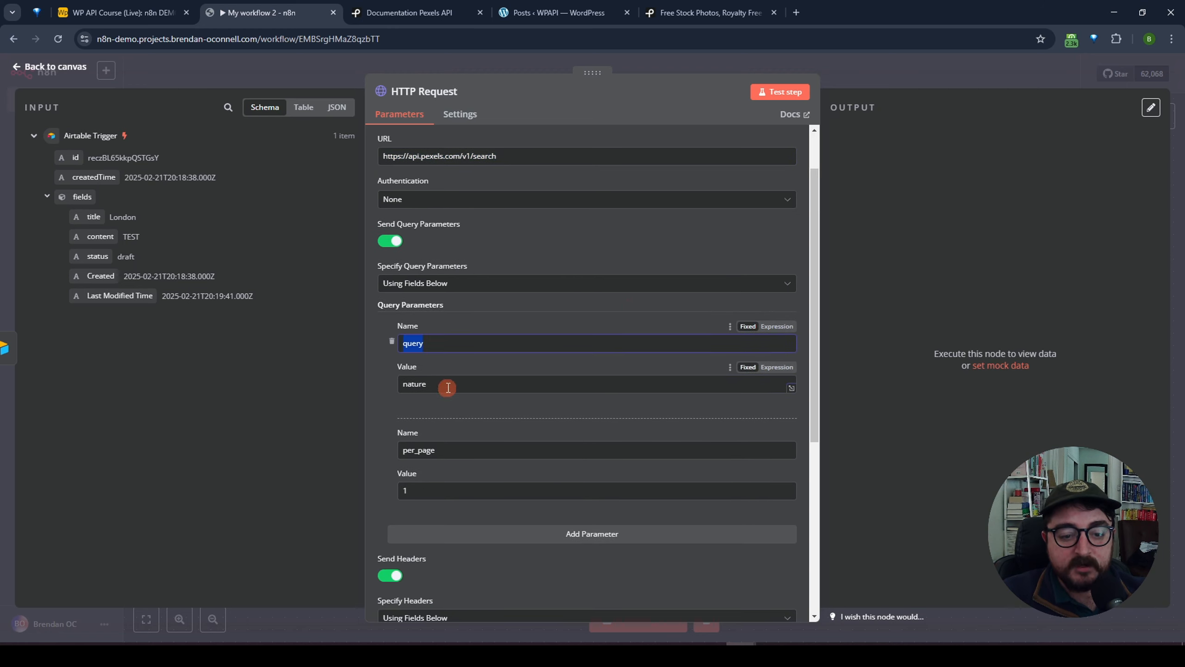
left_click_drag(441, 384, 391, 384)
left_click_drag(439, 450, 396, 450)
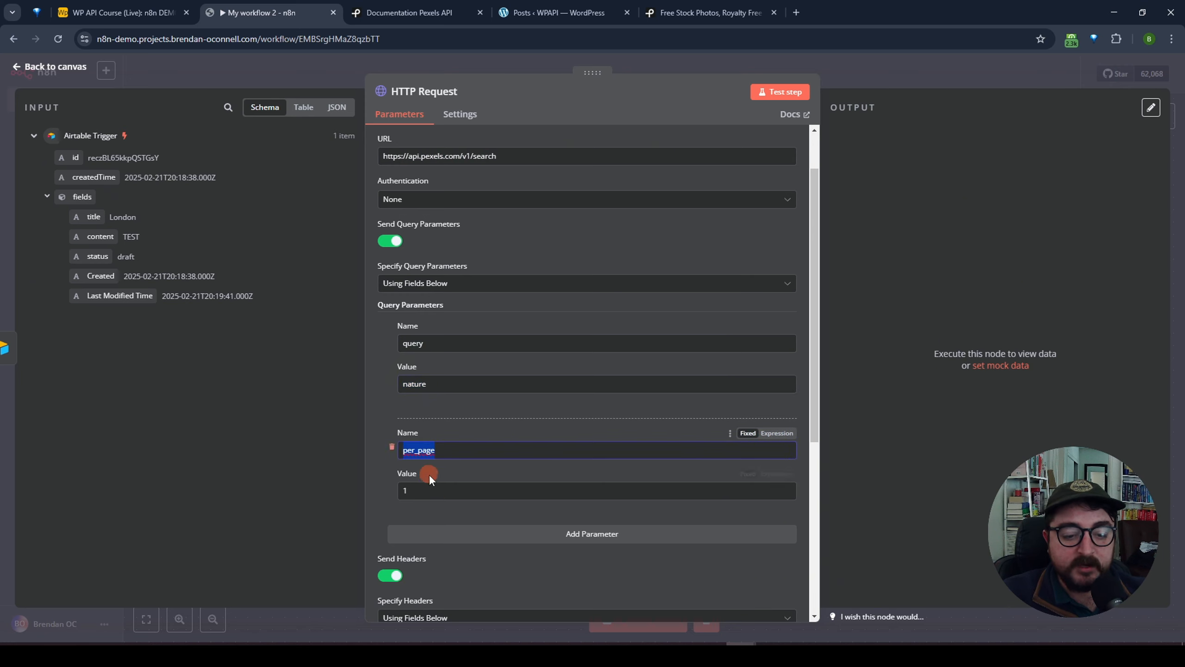
left_click(420, 490)
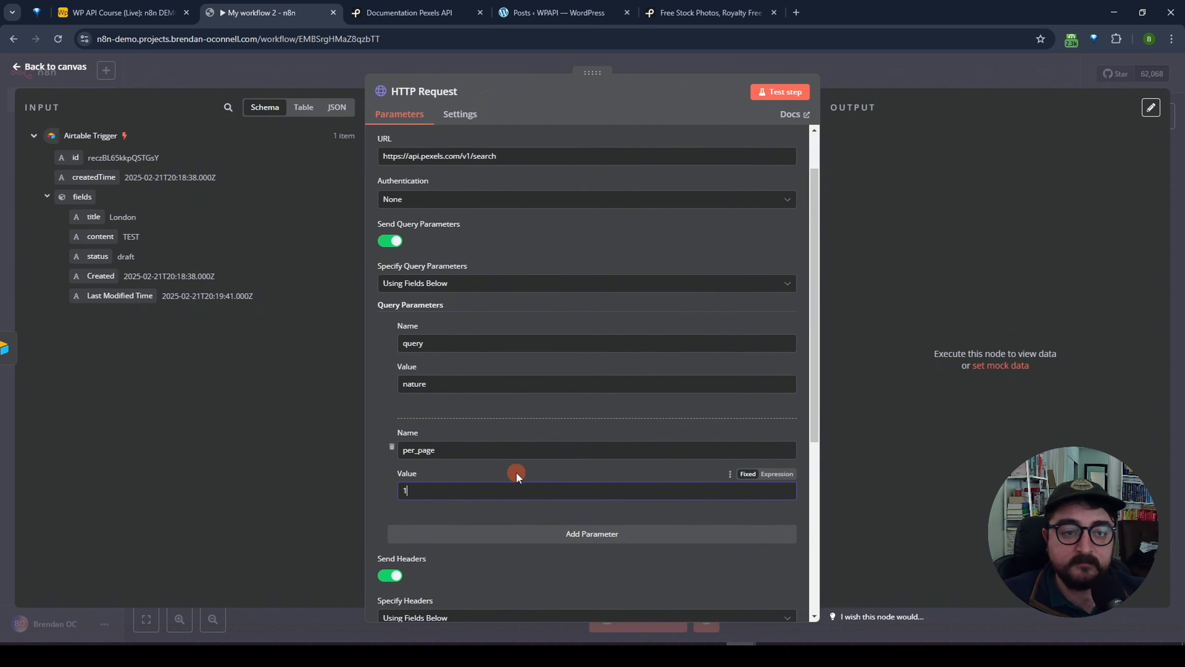
Check the Authorization header with the YOUR_API_KEY placeholder under Send Headers.
scroll(516, 472, "down", 3)
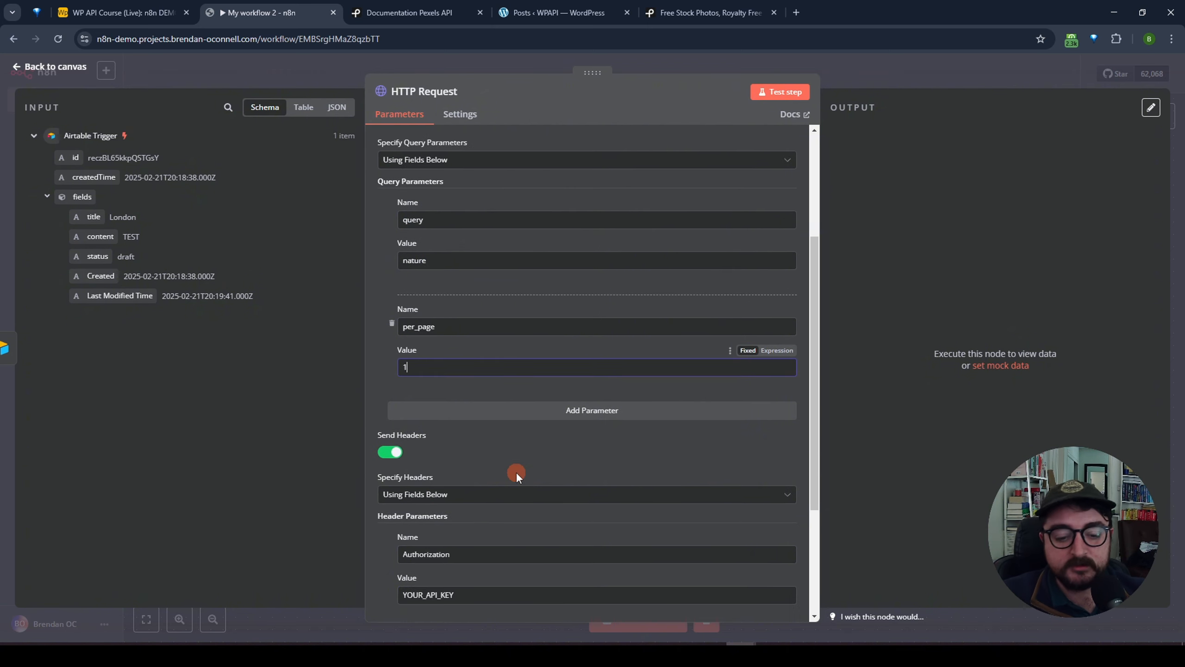
scroll(516, 475, "down", 3)
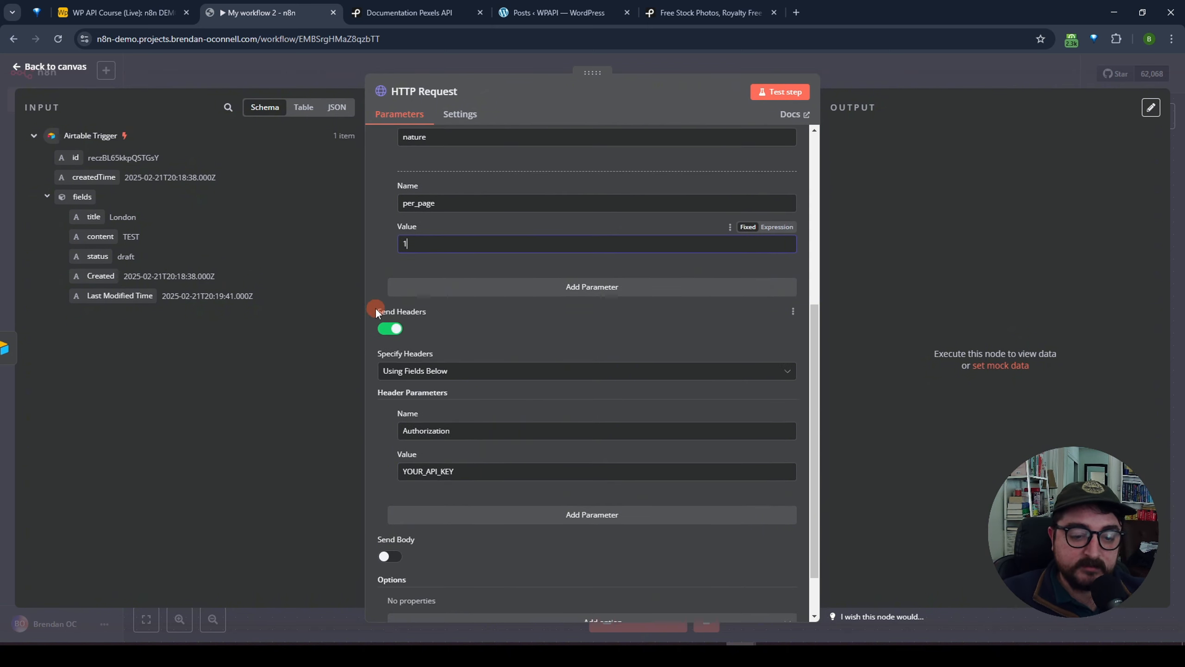
left_click_drag(376, 312, 427, 315)
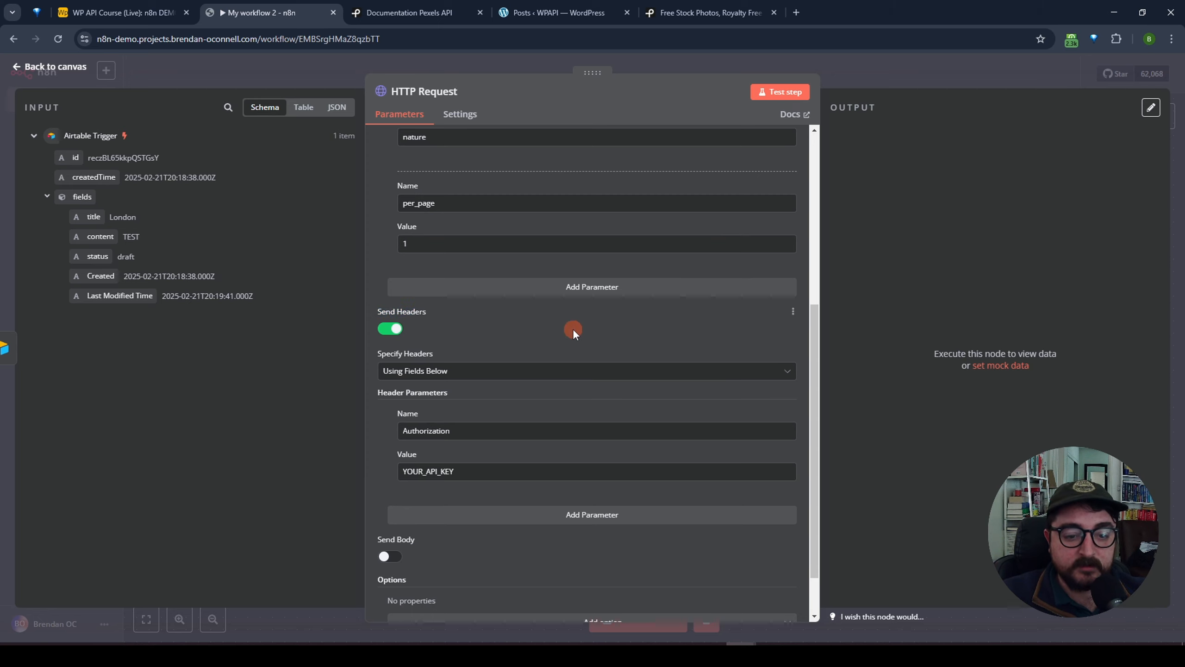
left_click_drag(455, 428, 385, 439)
left_click(626, 326)
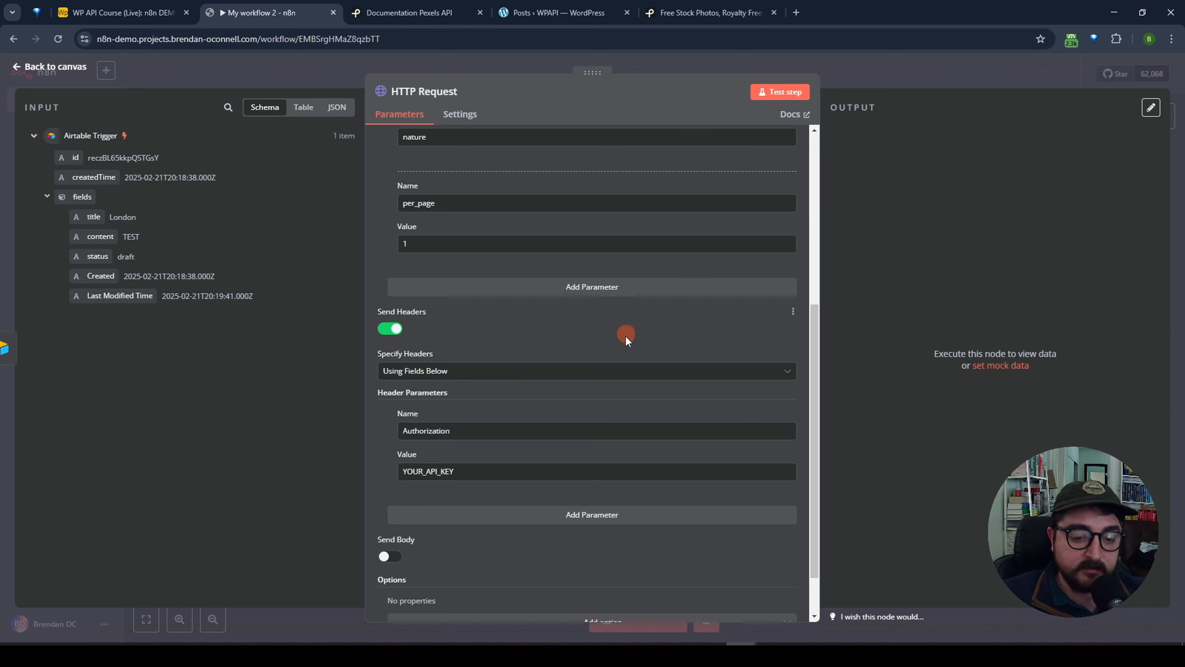
Test the Pexels request, inspect the 401 Unauthorized error, then switch to the Pexels website.
left_click(784, 92)
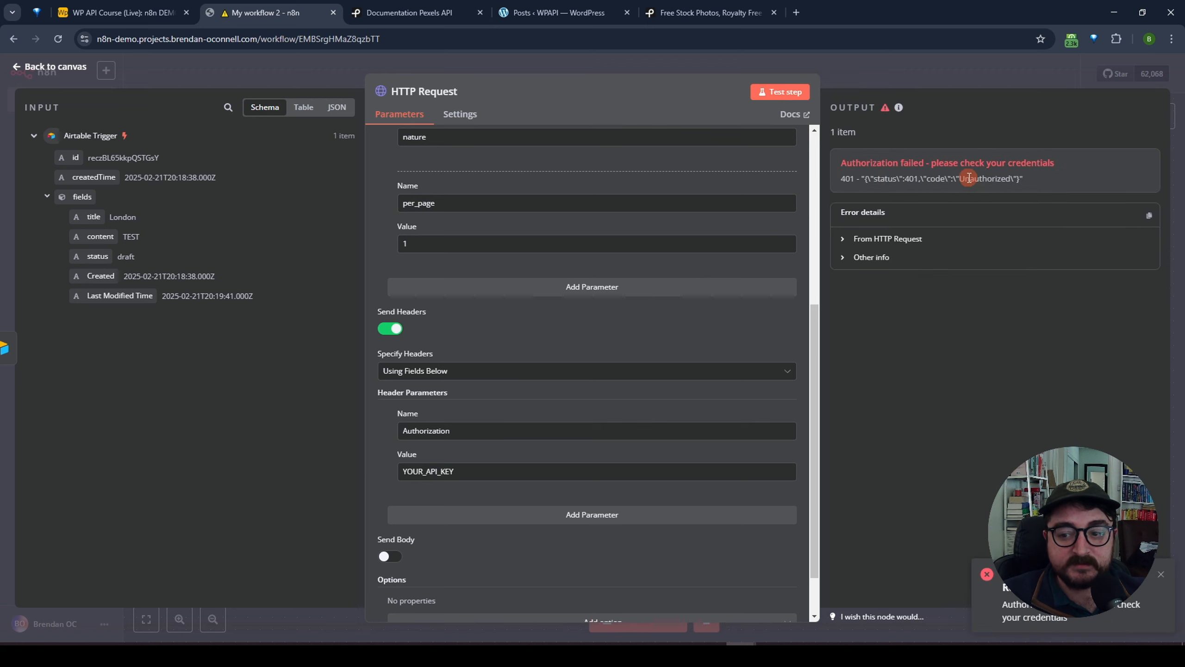
double_click(969, 178)
left_click_drag(509, 471, 380, 471)
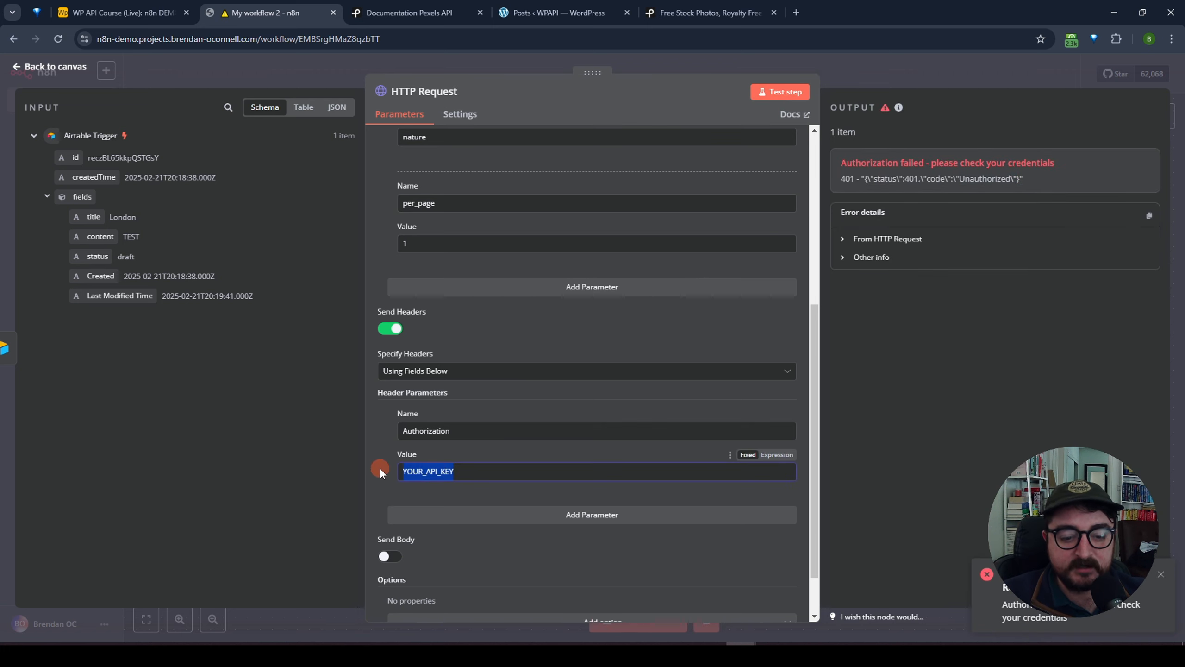
left_click(555, 449)
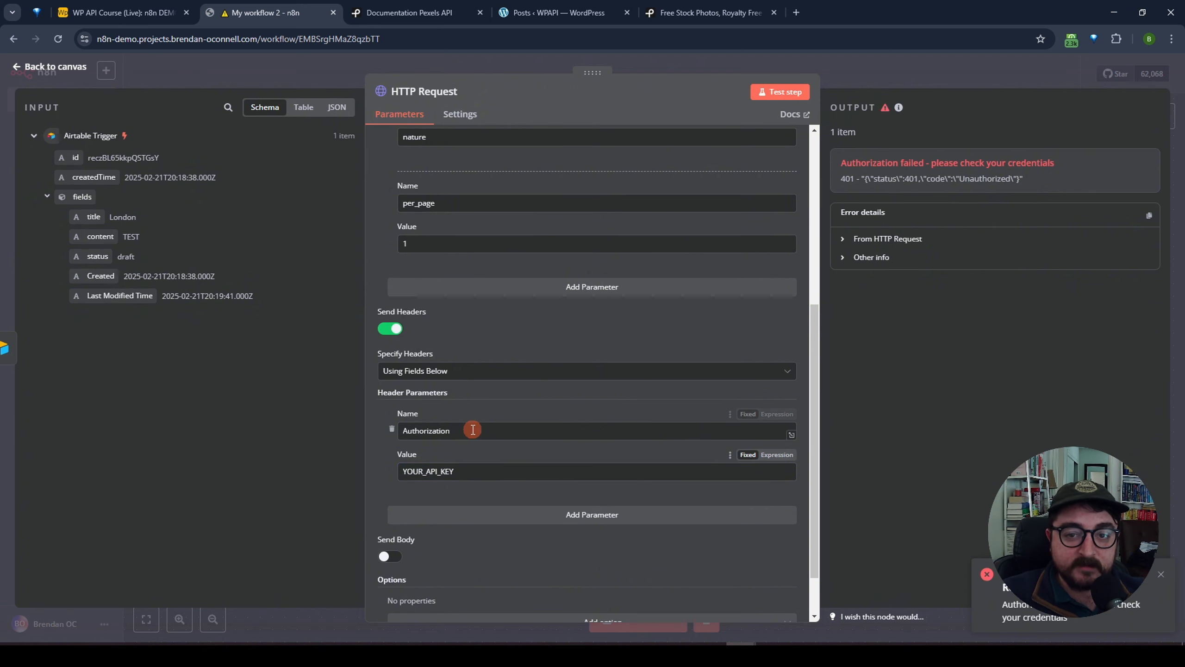
left_click(671, 14)
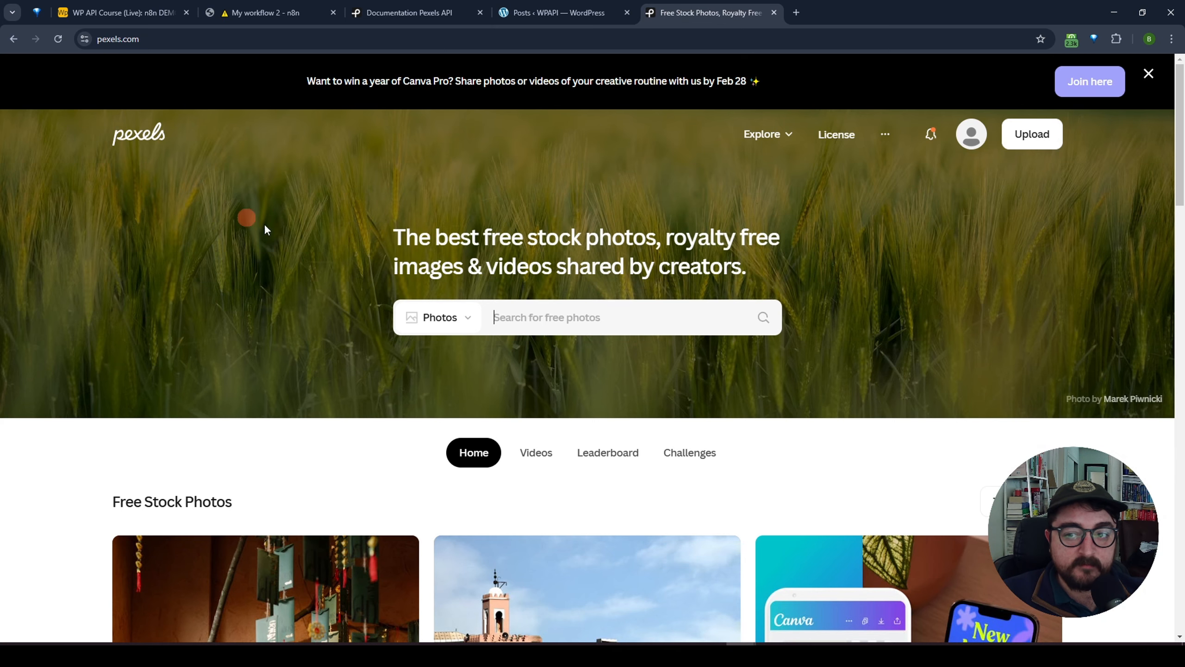
Go to Pexels' Image & Video API page and start generating a personal API key.
mouse_move(974, 136)
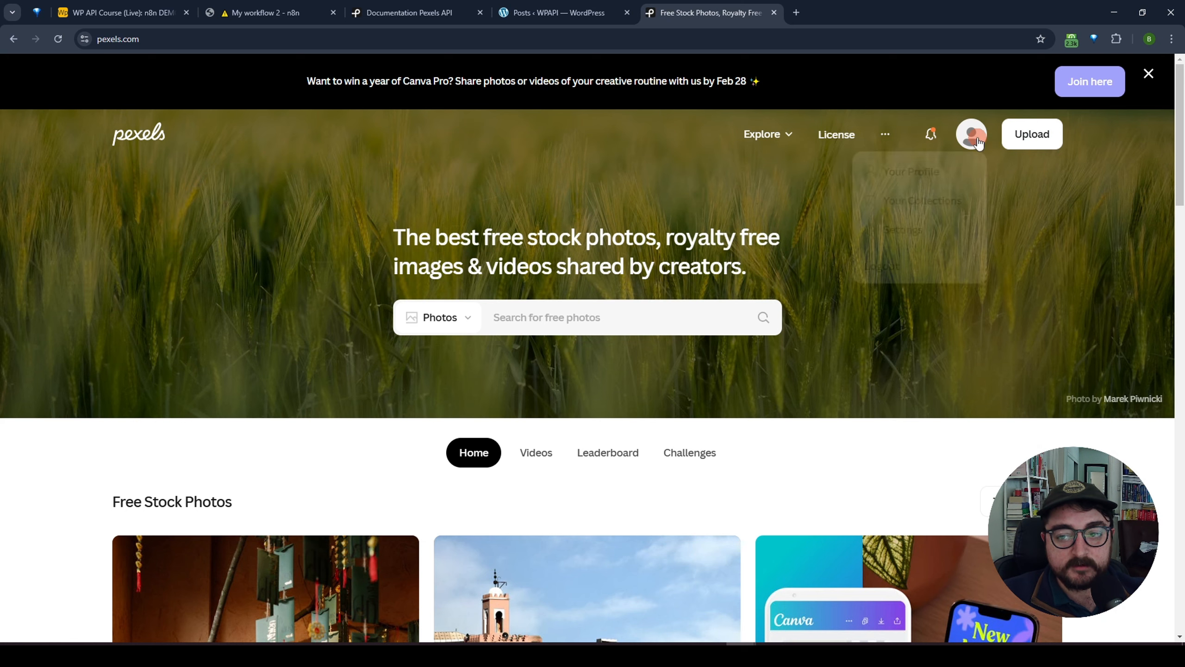
mouse_move(884, 141)
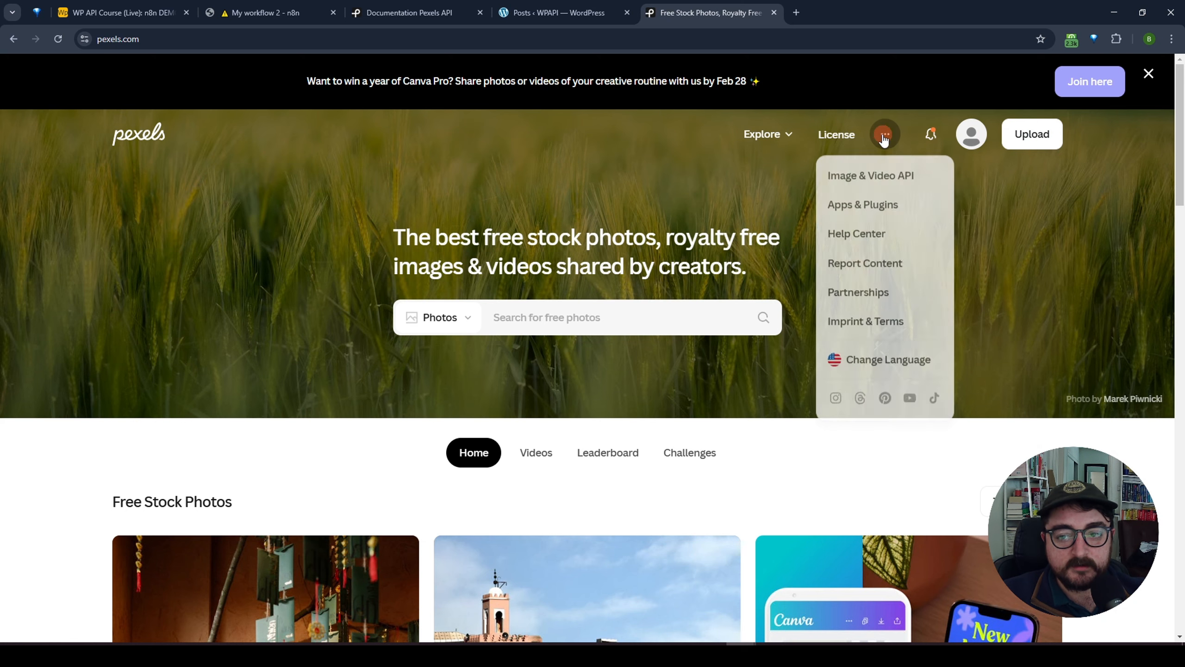
left_click(869, 183)
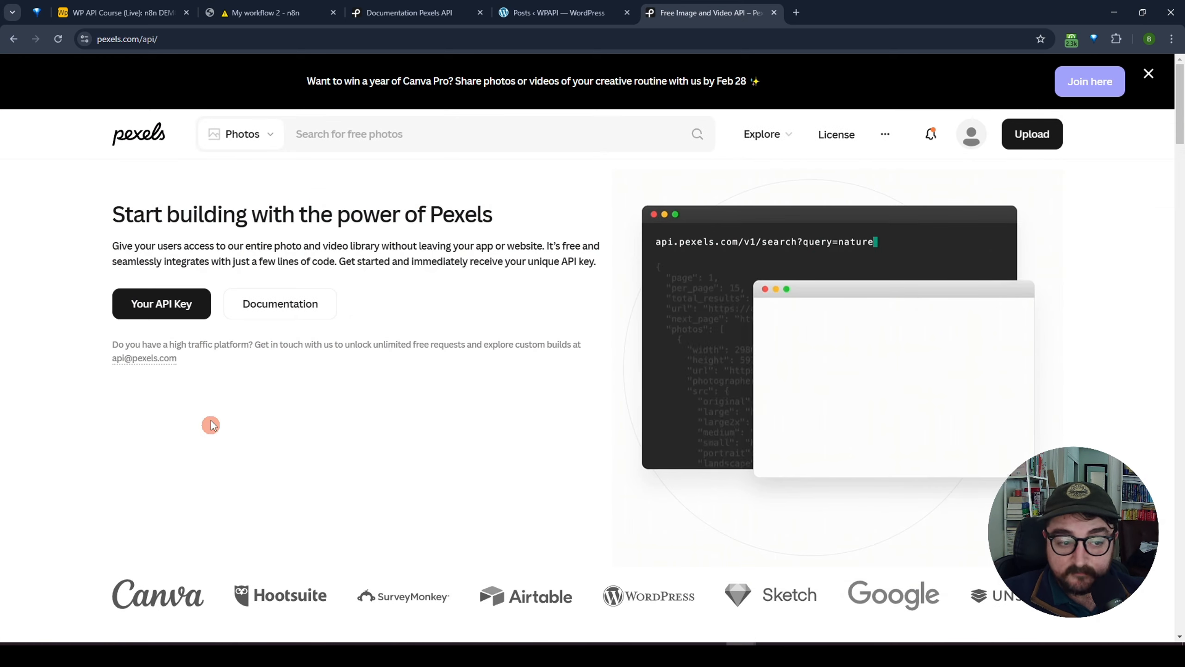
left_click(168, 310)
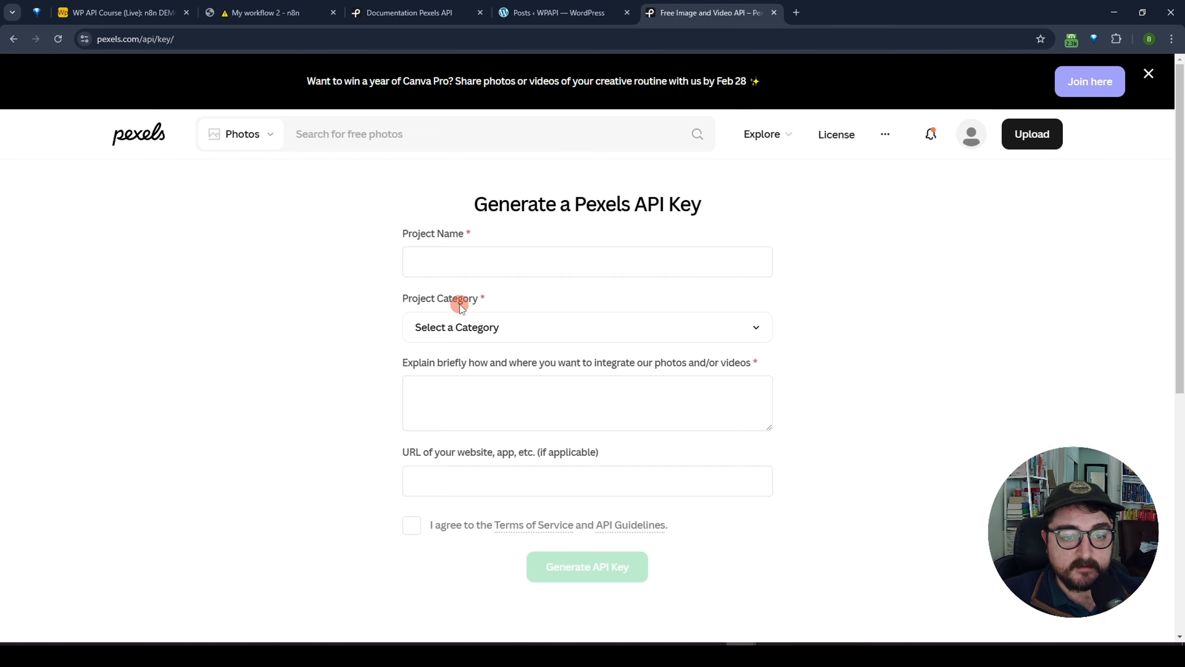
Enter a demo project name and pick the Personal Use / Just for Fun category.
left_click(457, 268)
type("Brendan")
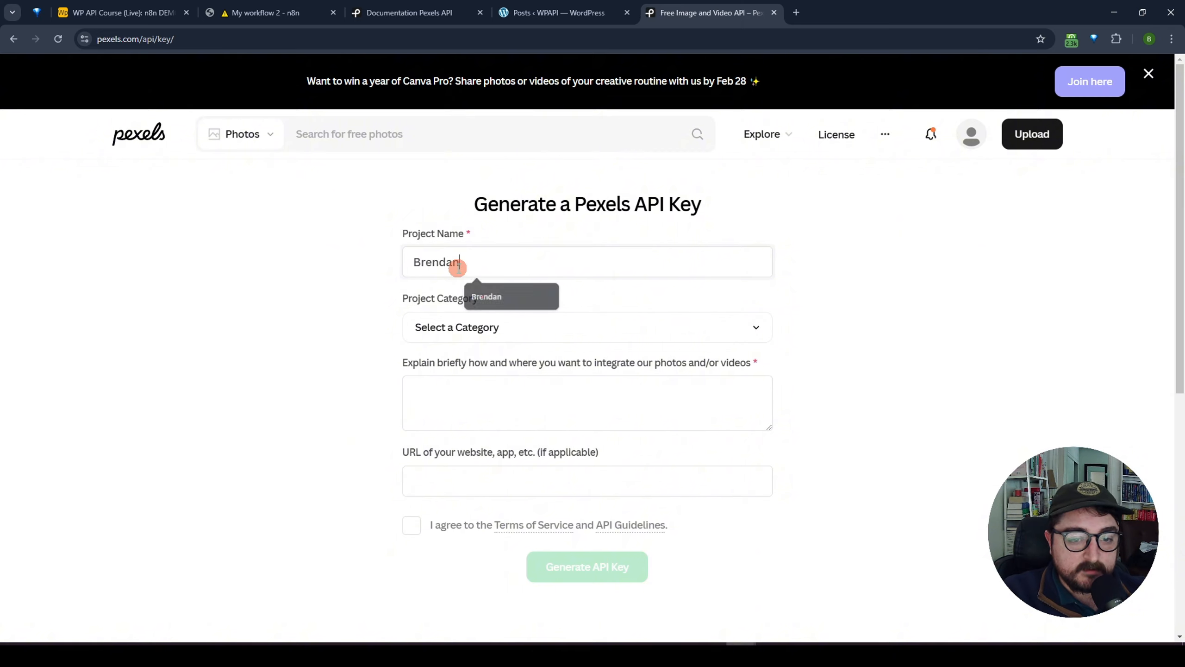
type(" Dem")
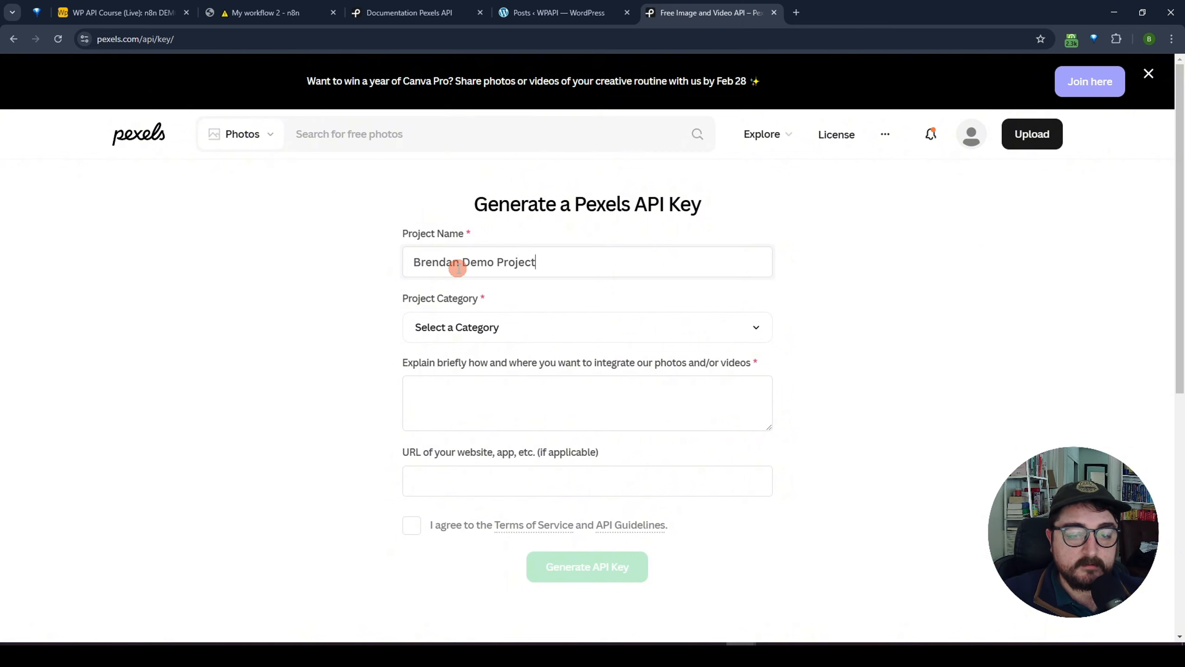
type("o Project")
left_click(441, 337)
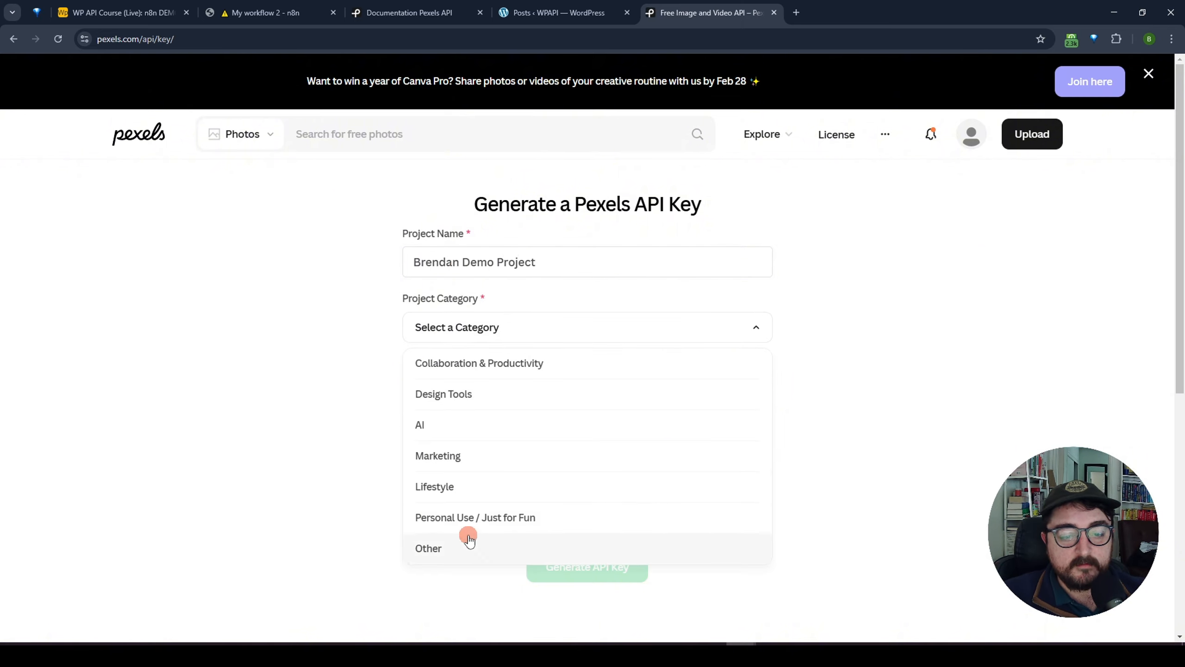
left_click(523, 517)
Describe the use as teaching about APIs with no selling, accept the terms, and generate the key.
left_click(492, 400)
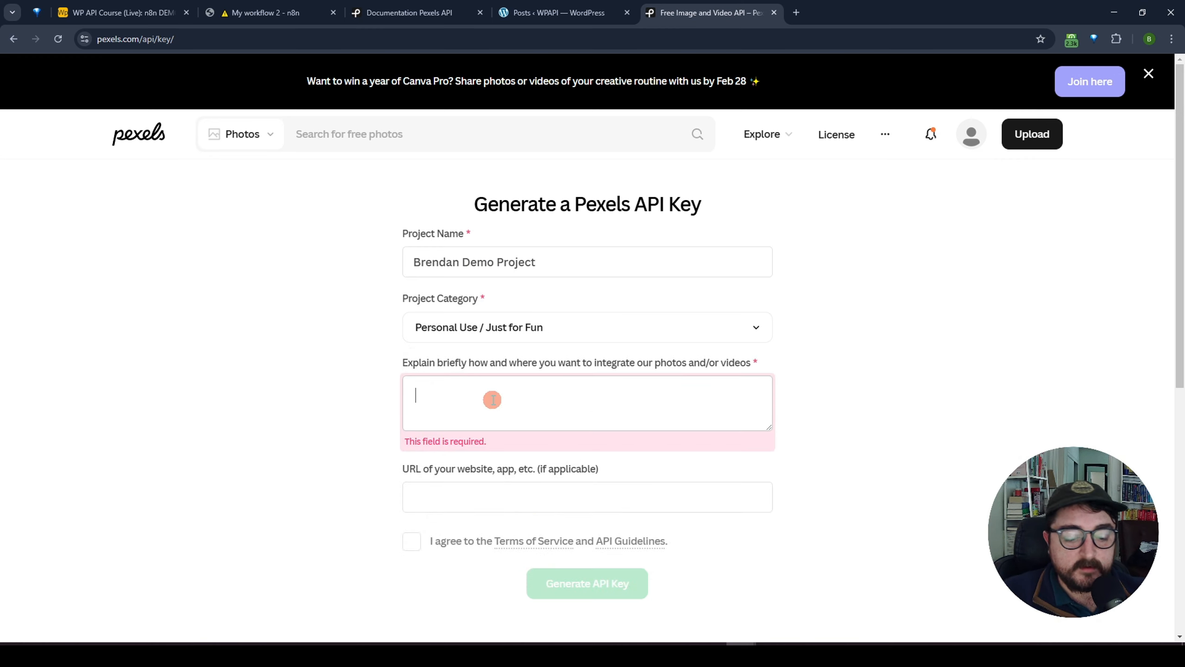
type("I want to use your b")
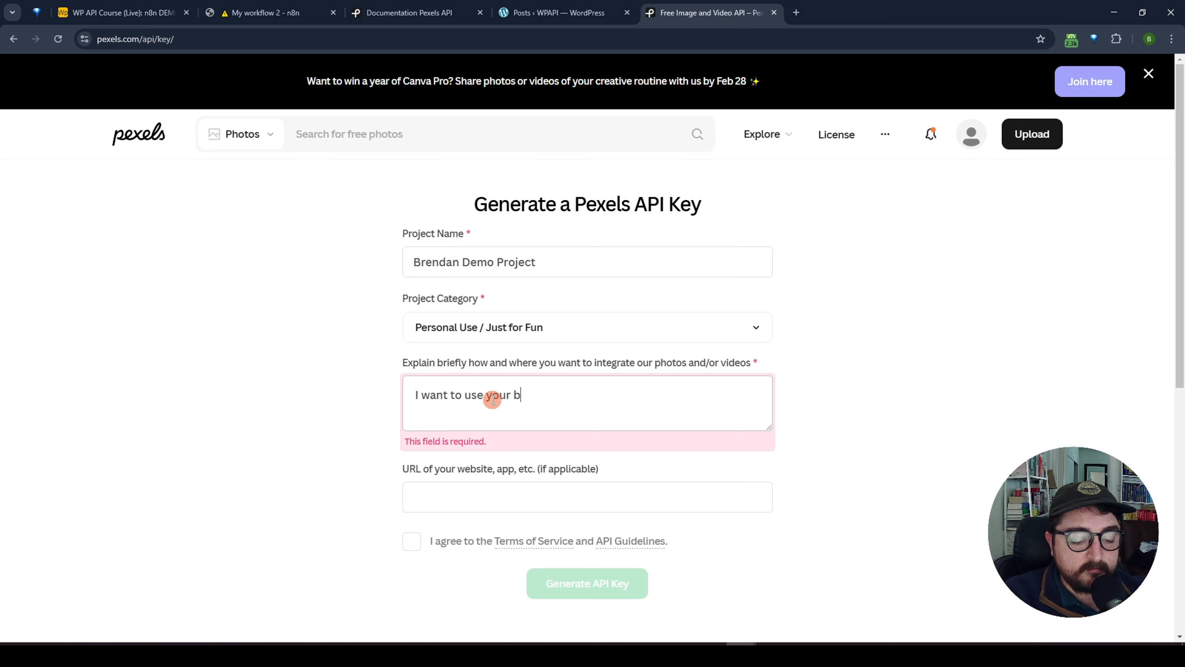
type("eautiful photos in my demo!")
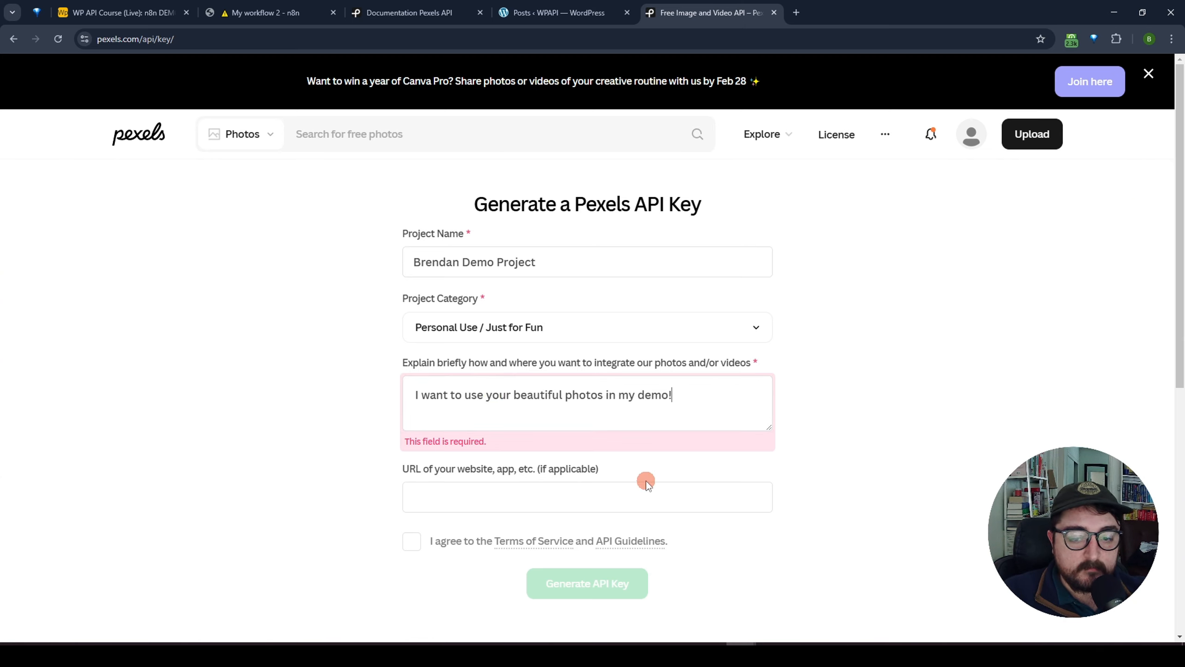
type("I will")
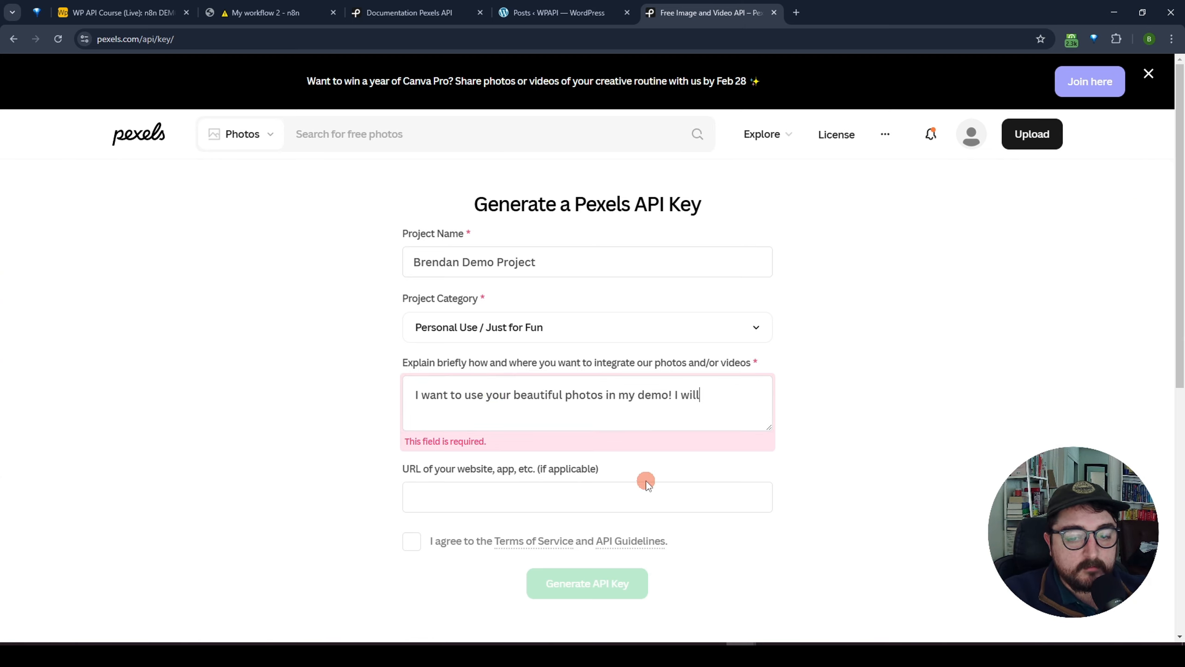
type(" not be selling ")
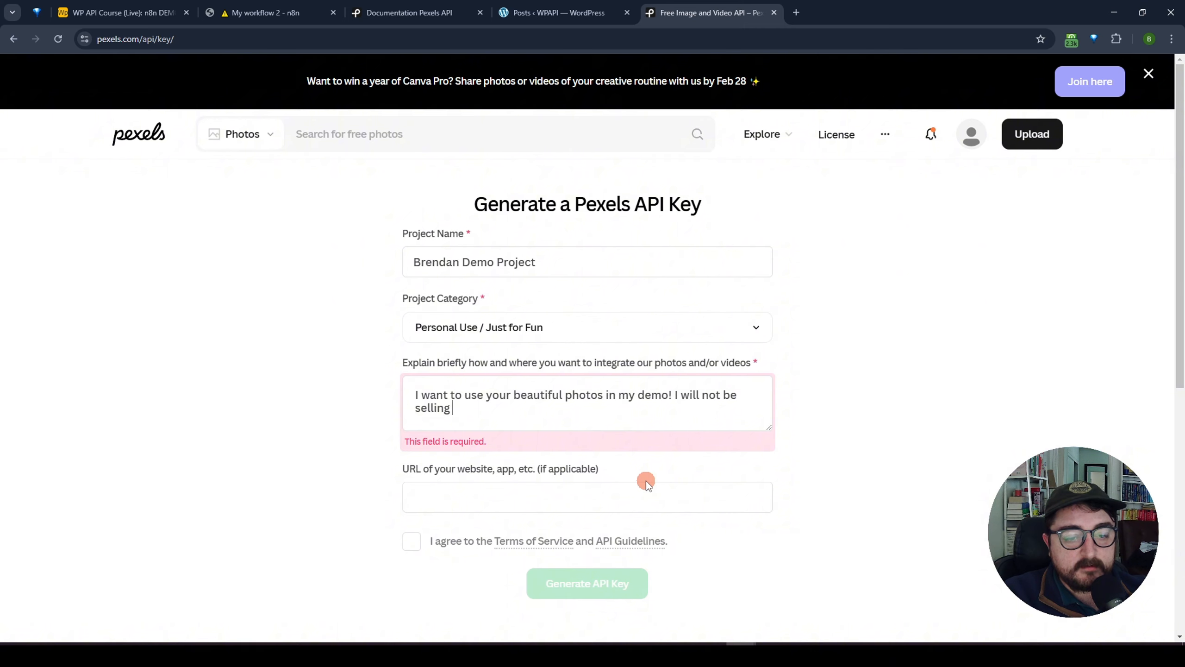
type("anything just ")
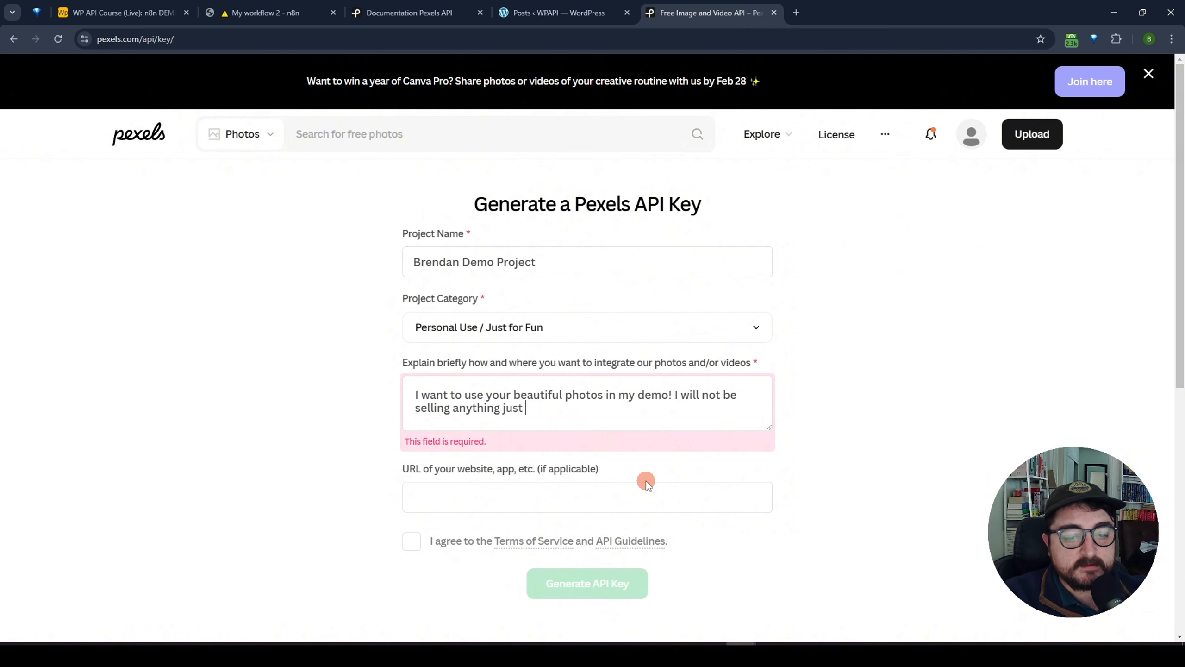
type("teaching about AP")
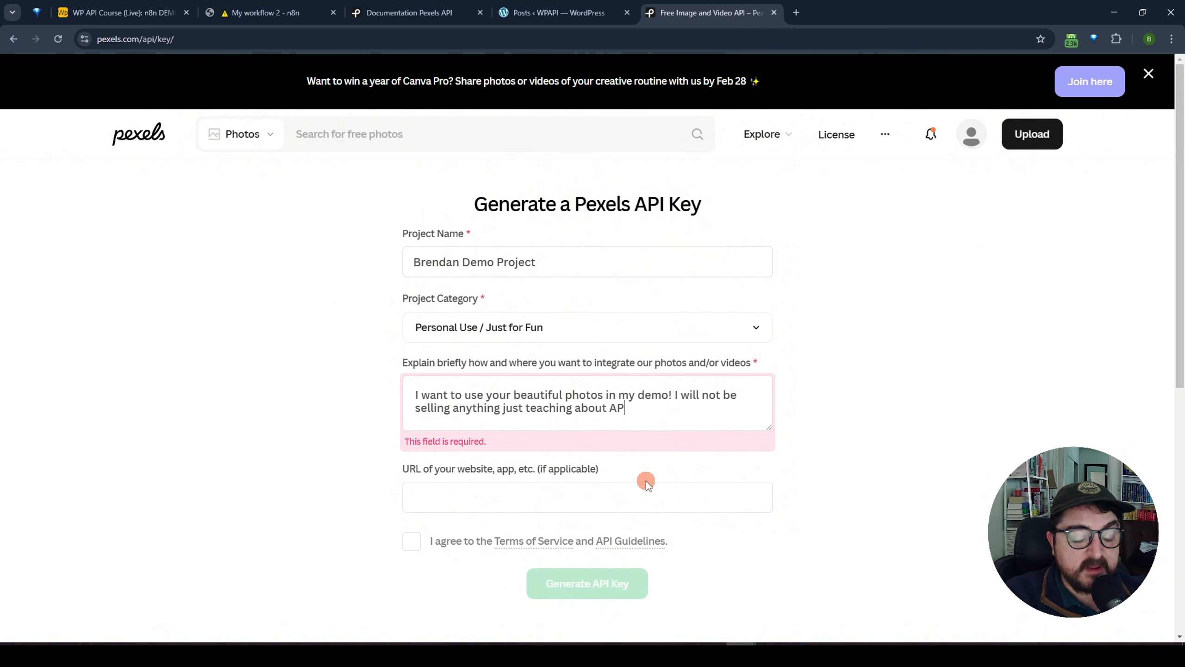
type("Is")
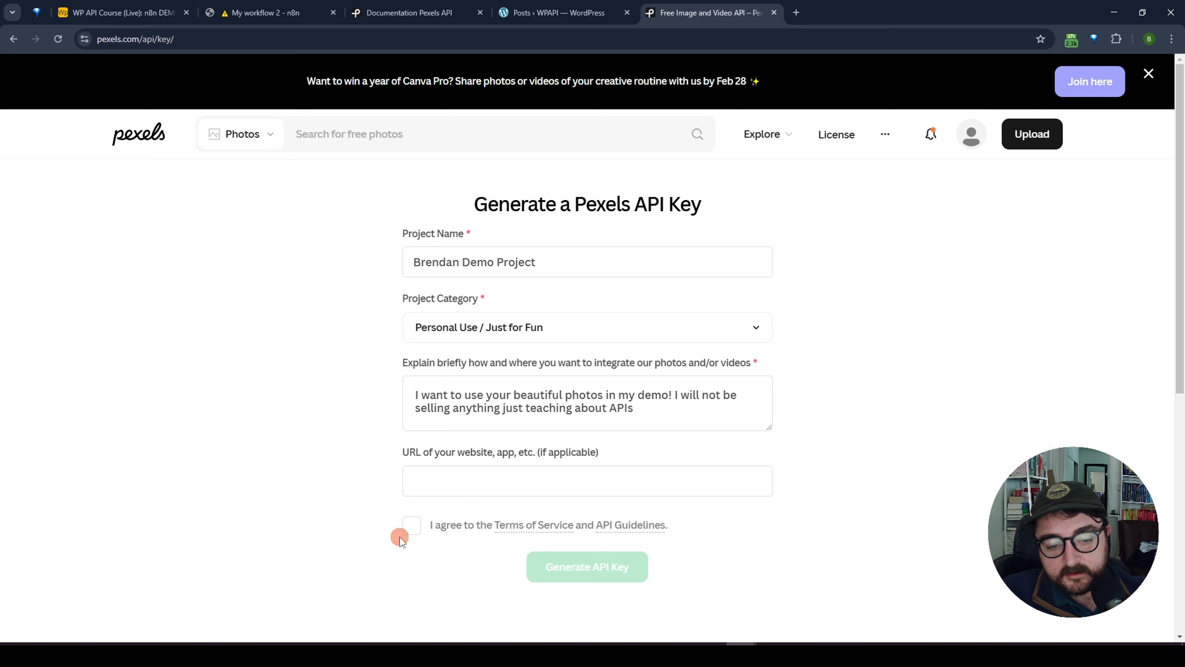
left_click(410, 525)
left_click(579, 565)
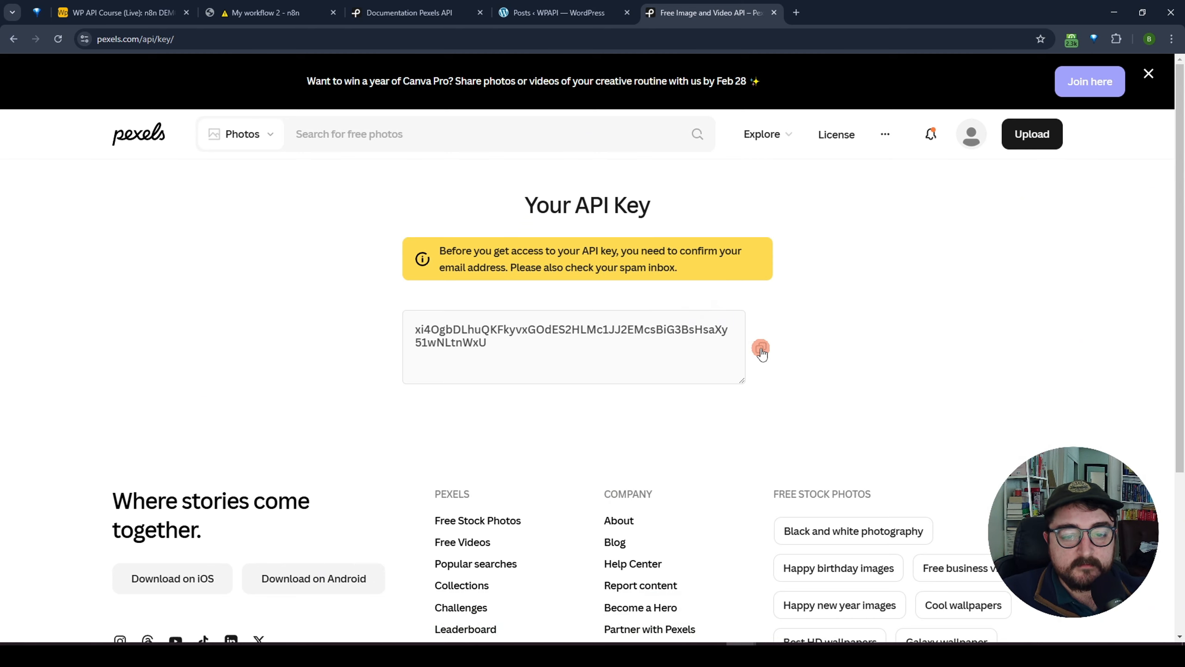
left_click(280, 18)
Paste the new Pexels key over YOUR_API_KEY in the Authorization header and retest successfully.
left_click_drag(542, 473, 387, 470)
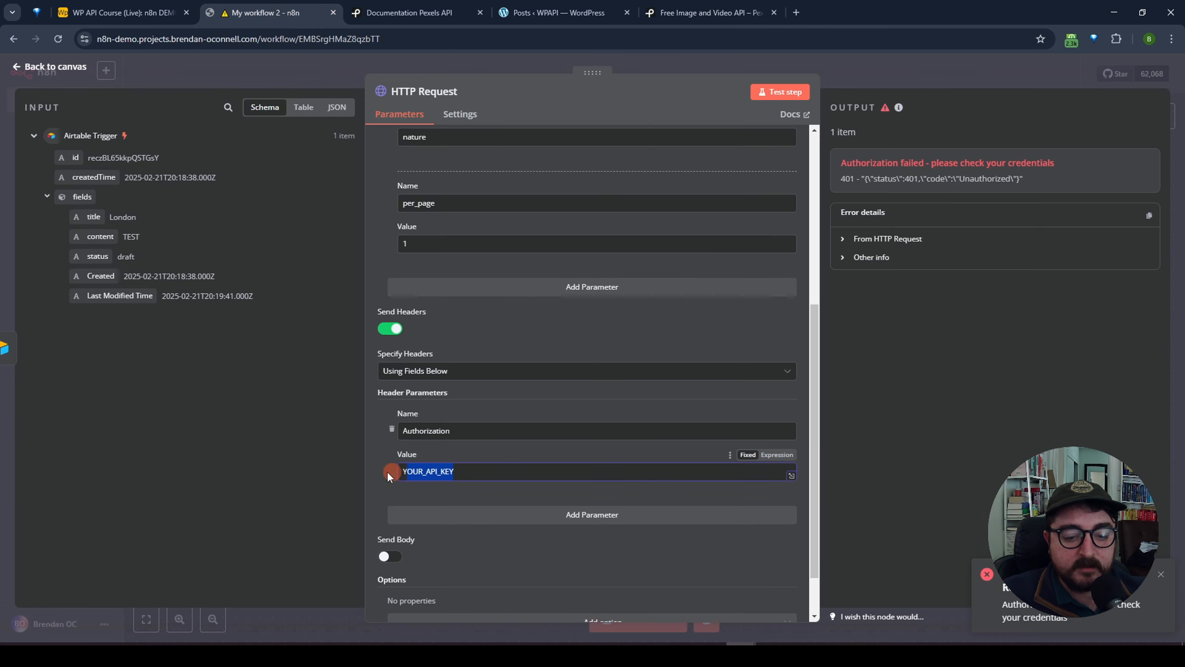
key("ctrl+v")
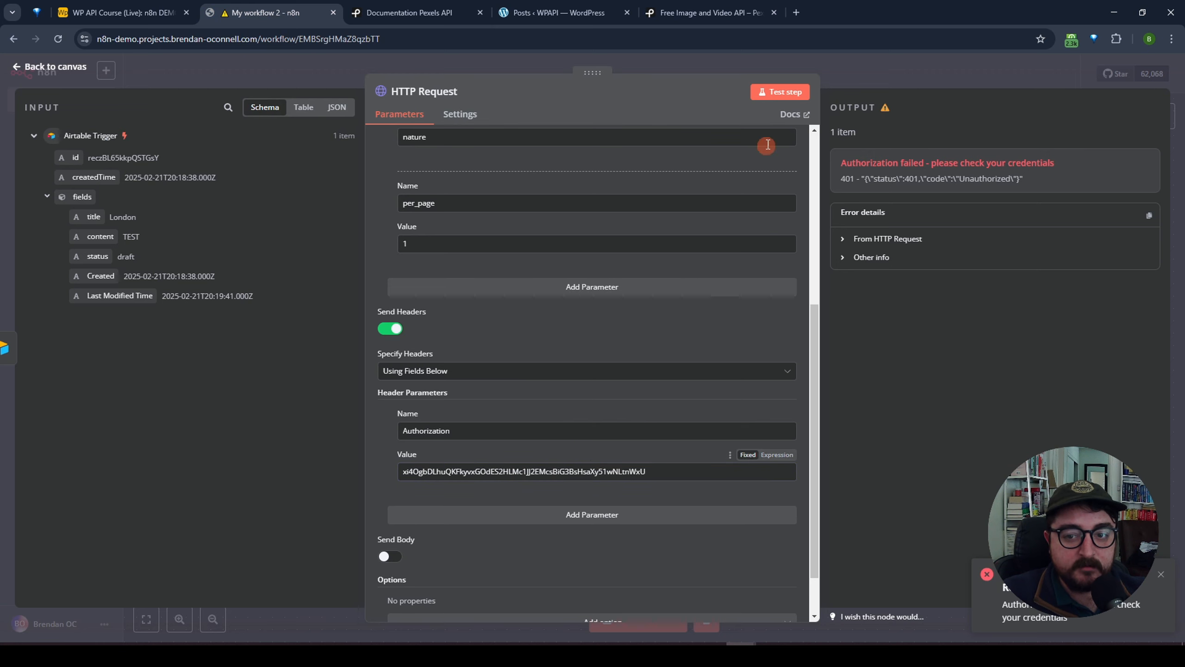
left_click(777, 93)
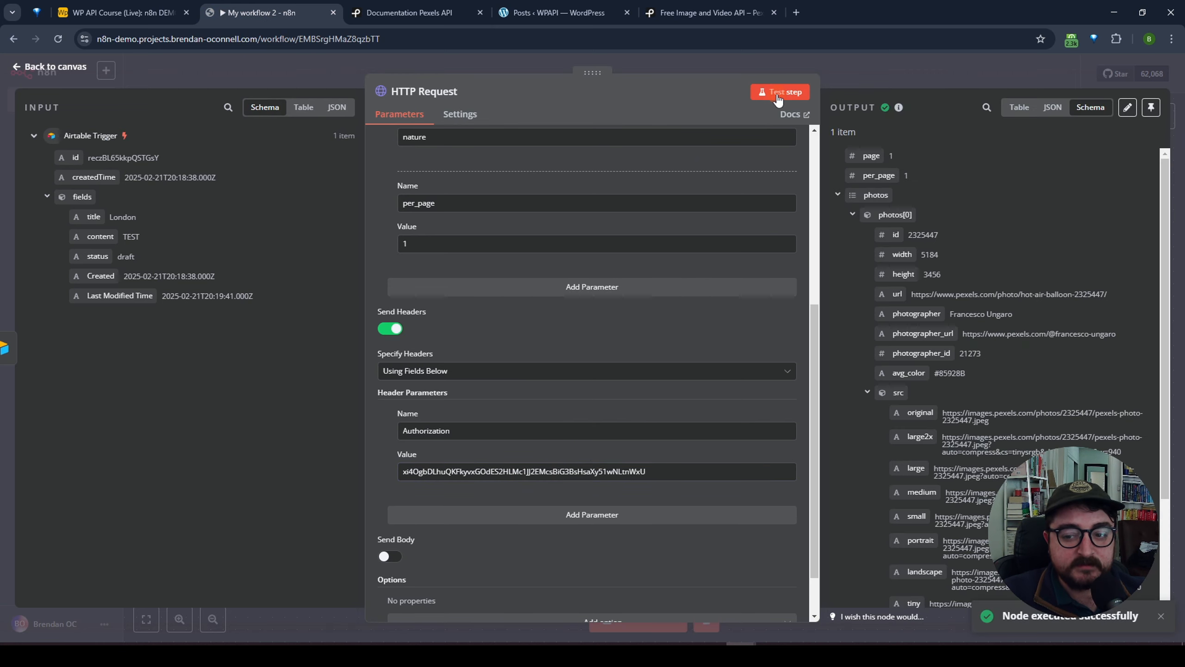
left_click(852, 213)
left_click_drag(891, 216, 937, 213)
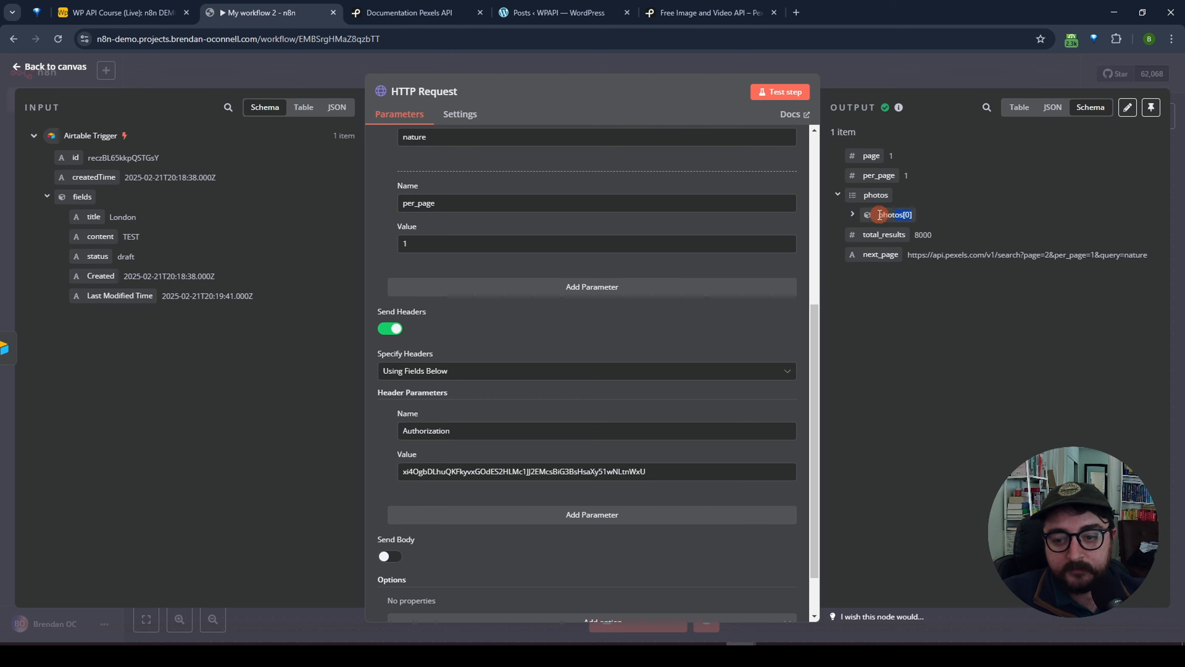
scroll(507, 322, "up", 2)
Set per_page to 10, rerun the request, and inspect the returned photos.
left_click(402, 304)
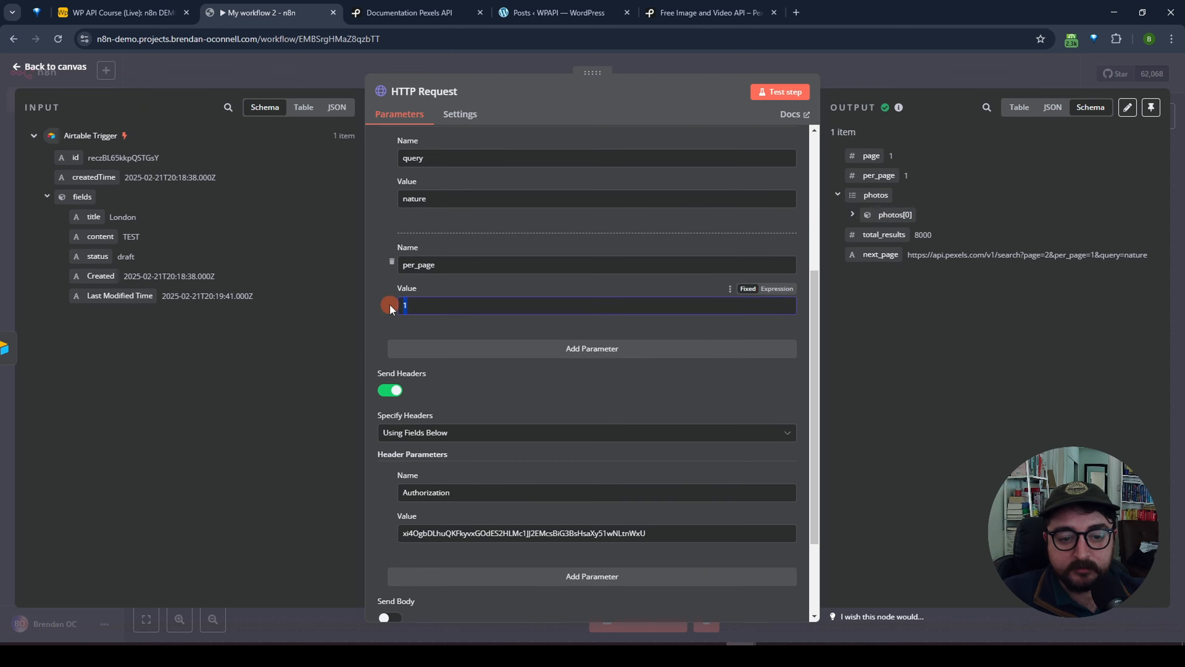
type("0")
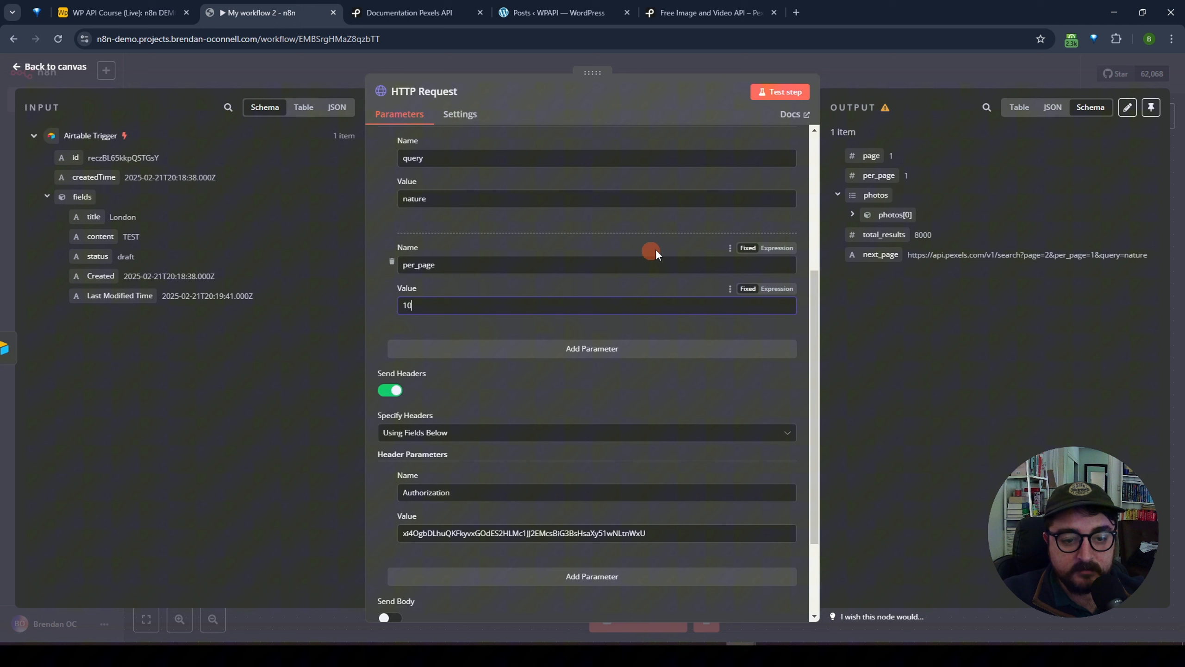
left_click(777, 91)
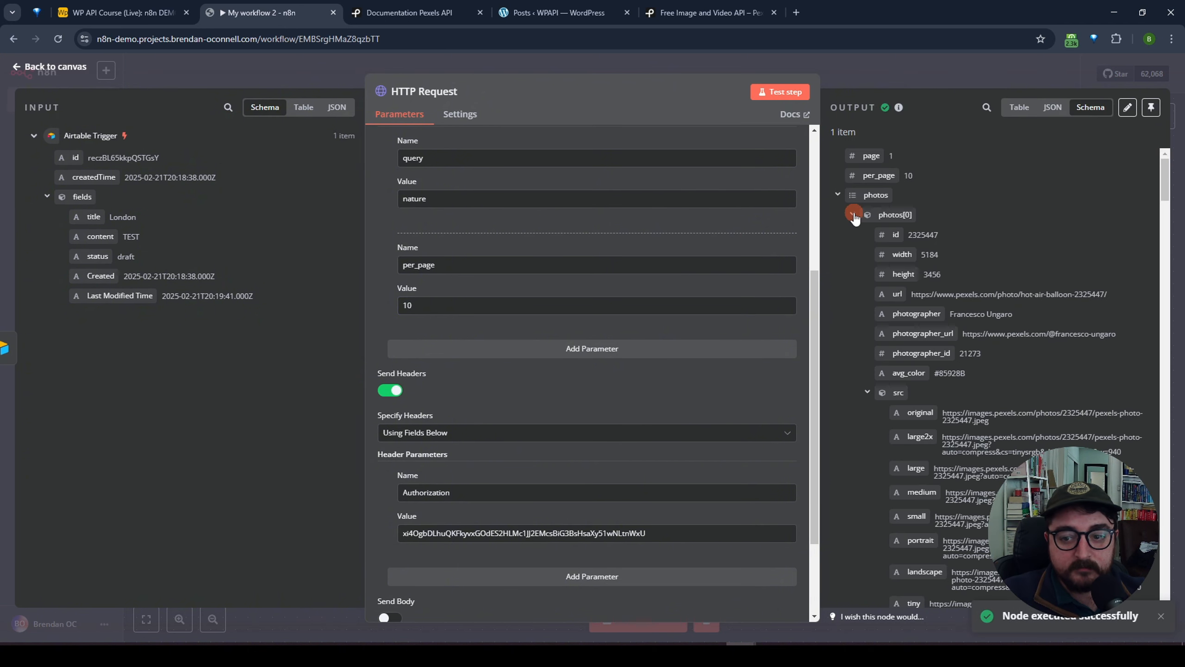
left_click(853, 216)
left_click(852, 234)
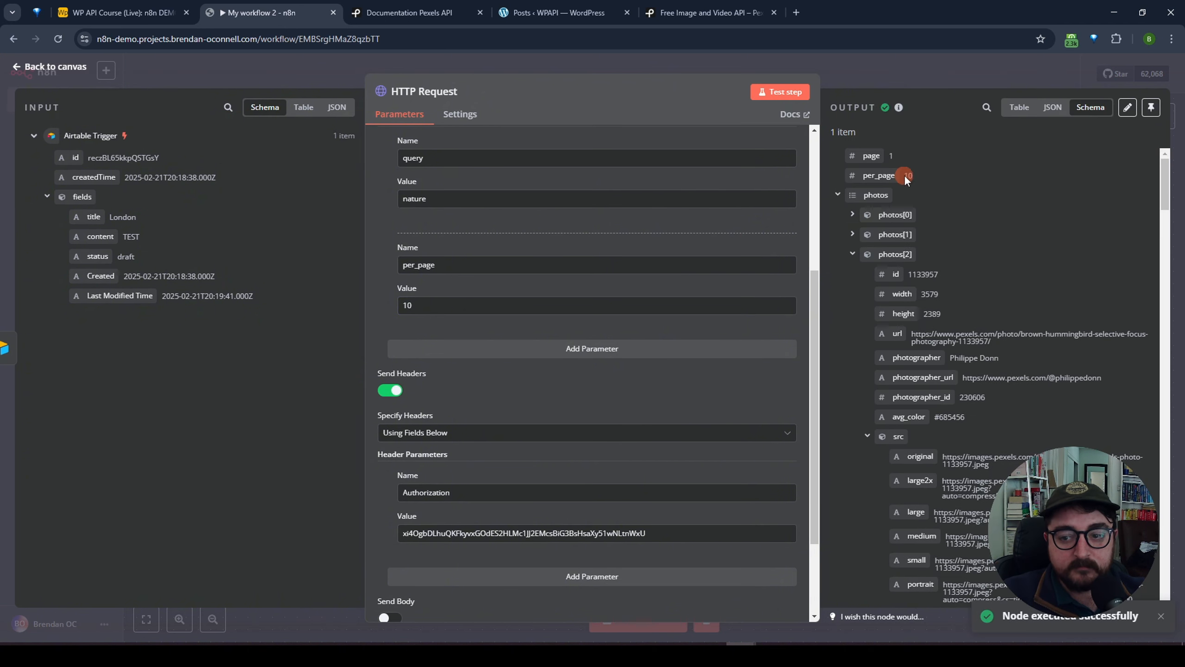
left_click(853, 254)
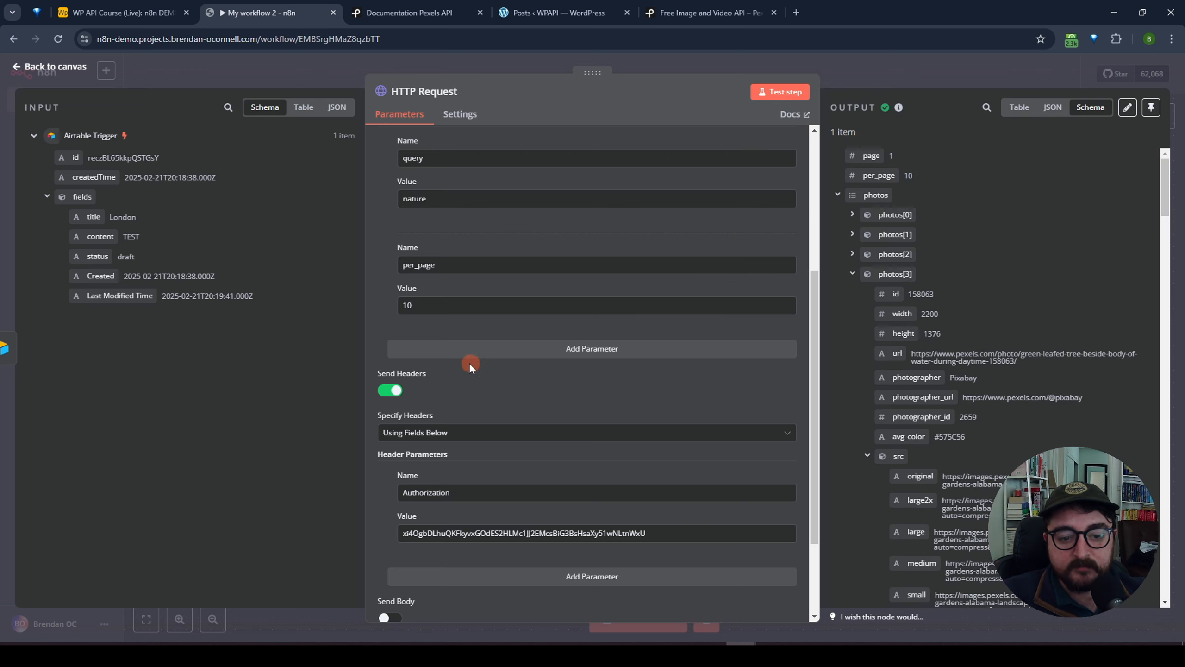
Change per_page back to 1 and rerun so a single photo is returned.
left_click(436, 304)
key("BackSpace")
left_click(771, 92)
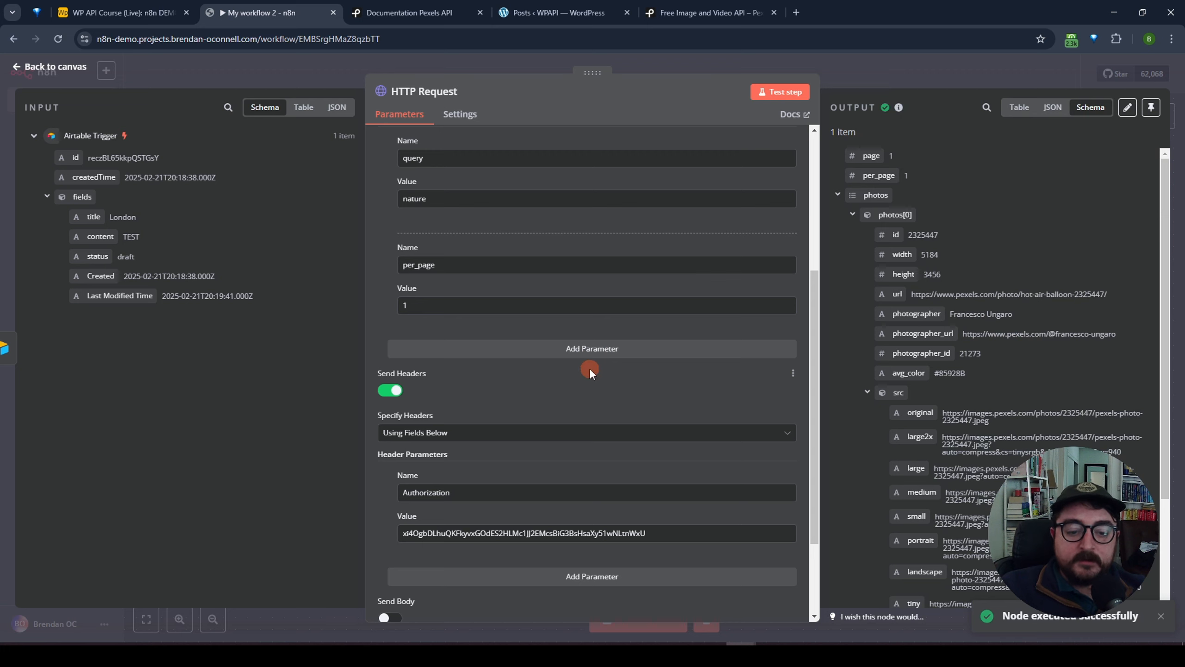
scroll(587, 379, "up", 2)
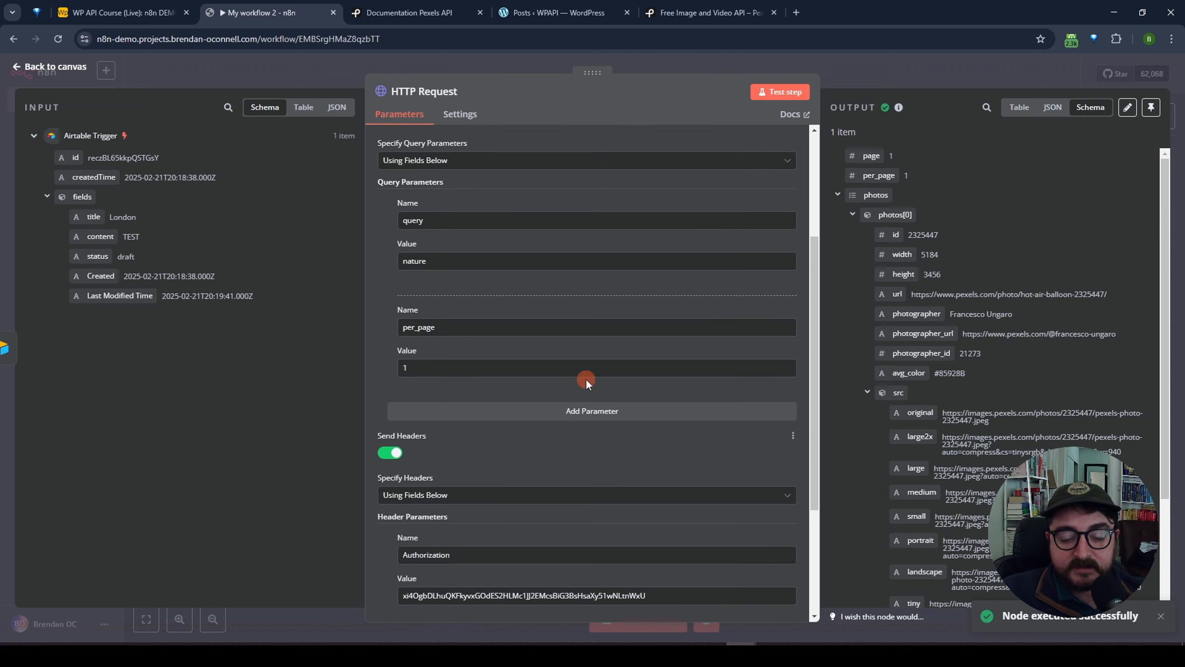
scroll(587, 378, "down", 4)
scroll(586, 379, "up", 5)
Add an orientation parameter set to portrait, change the query from nature to trains, and rerun.
left_click(568, 476)
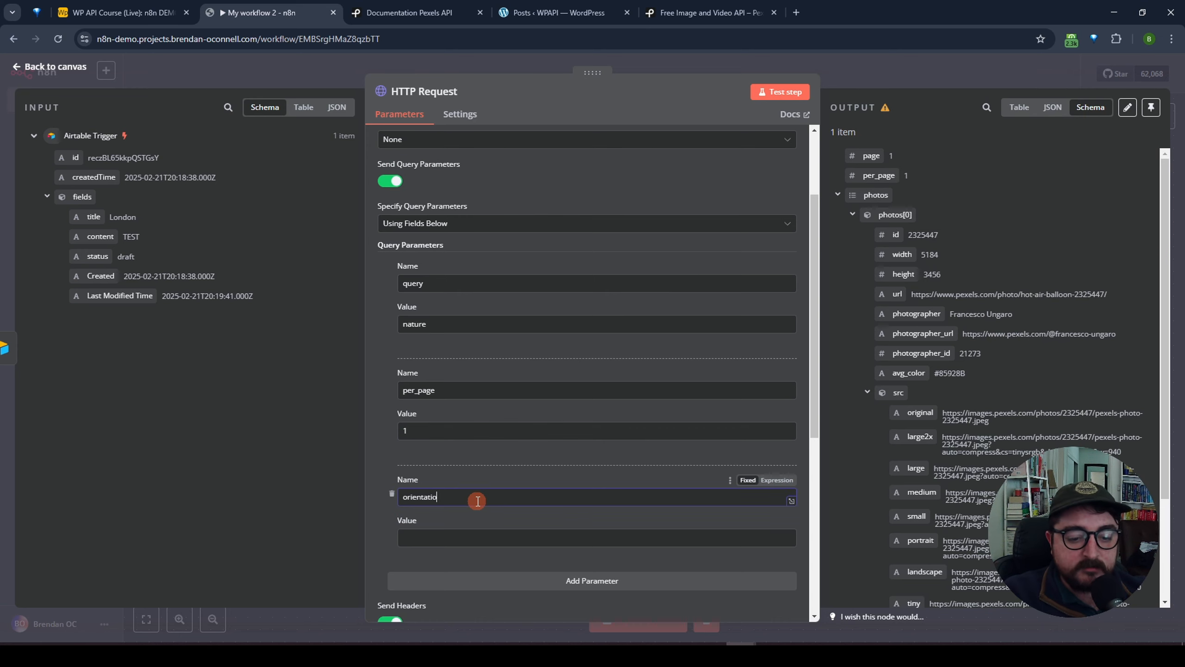
key("Tab")
type("po")
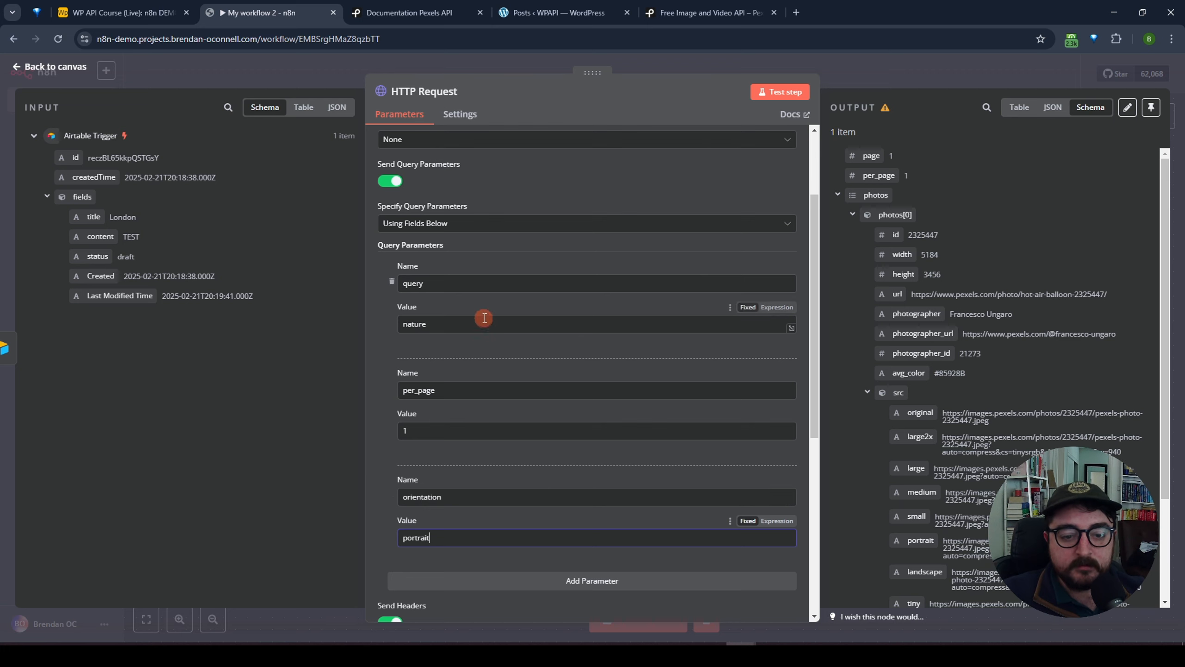
left_click_drag(456, 325, 366, 316)
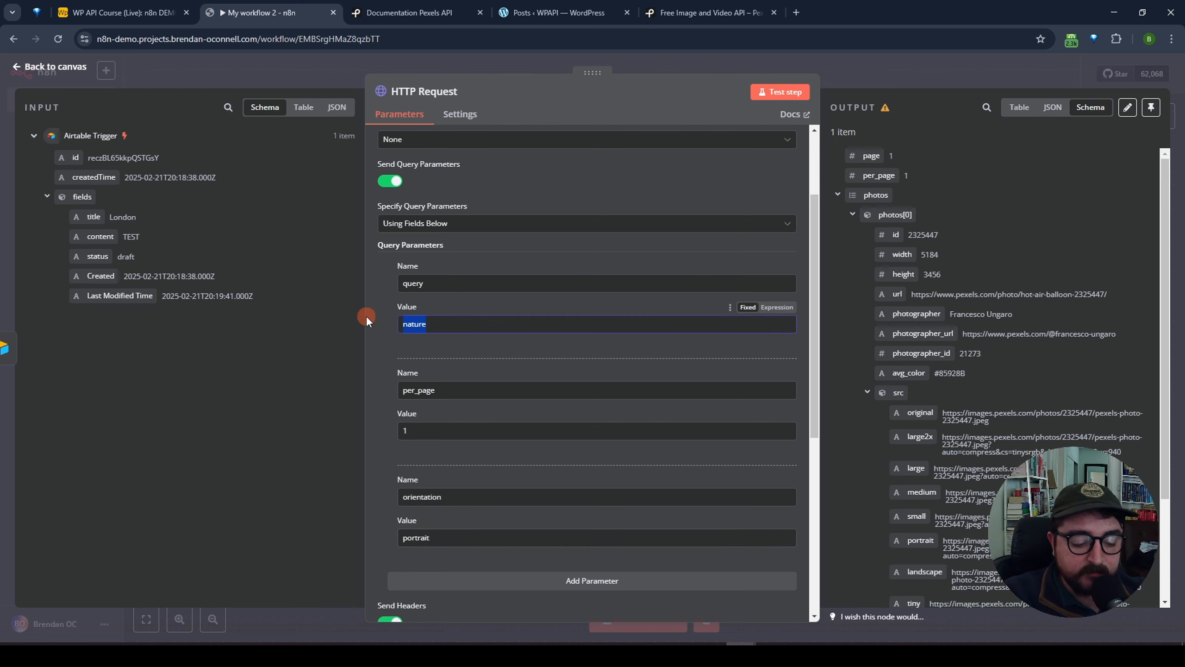
type("trian")
key("BackSpace")
key("BackSpace")
key("BackSpace")
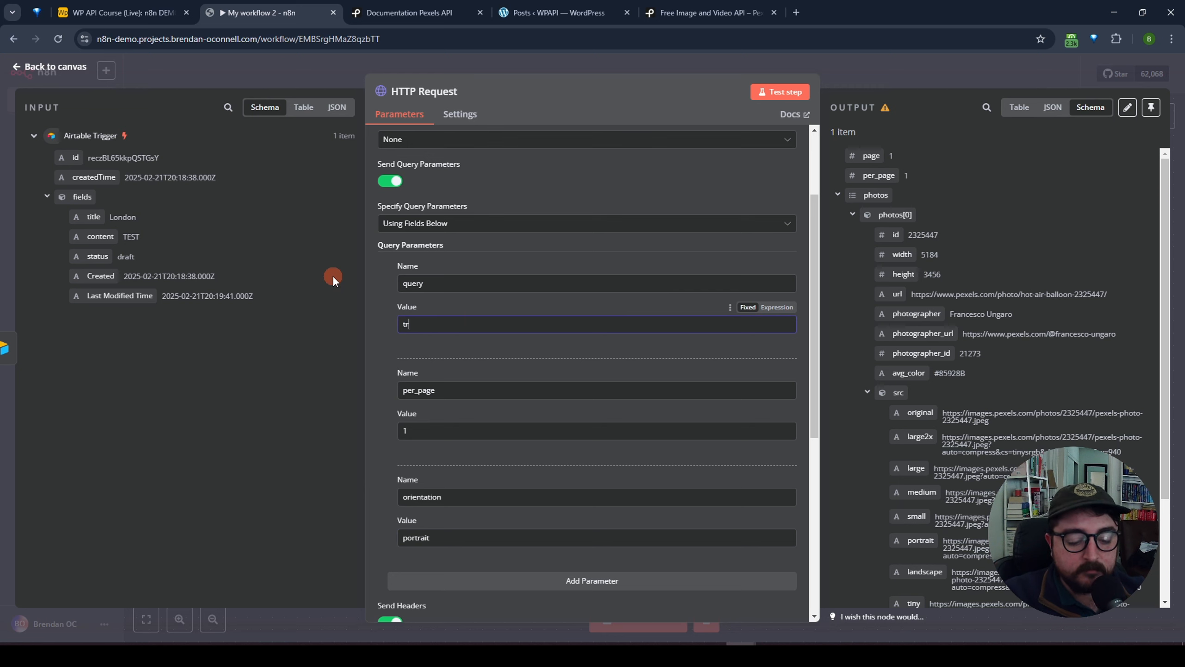
type("ains")
left_click(776, 92)
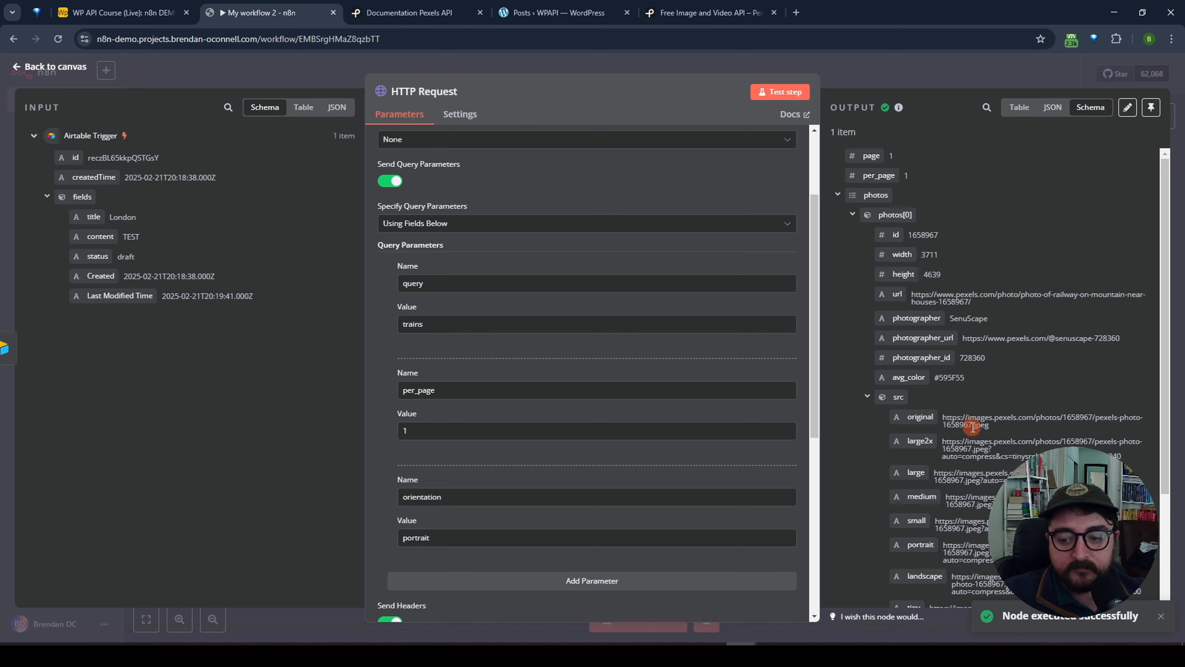
Open the returned railway photo's original image link in a new browser tab.
left_click_drag(998, 427, 940, 413)
key("ctrl+c")
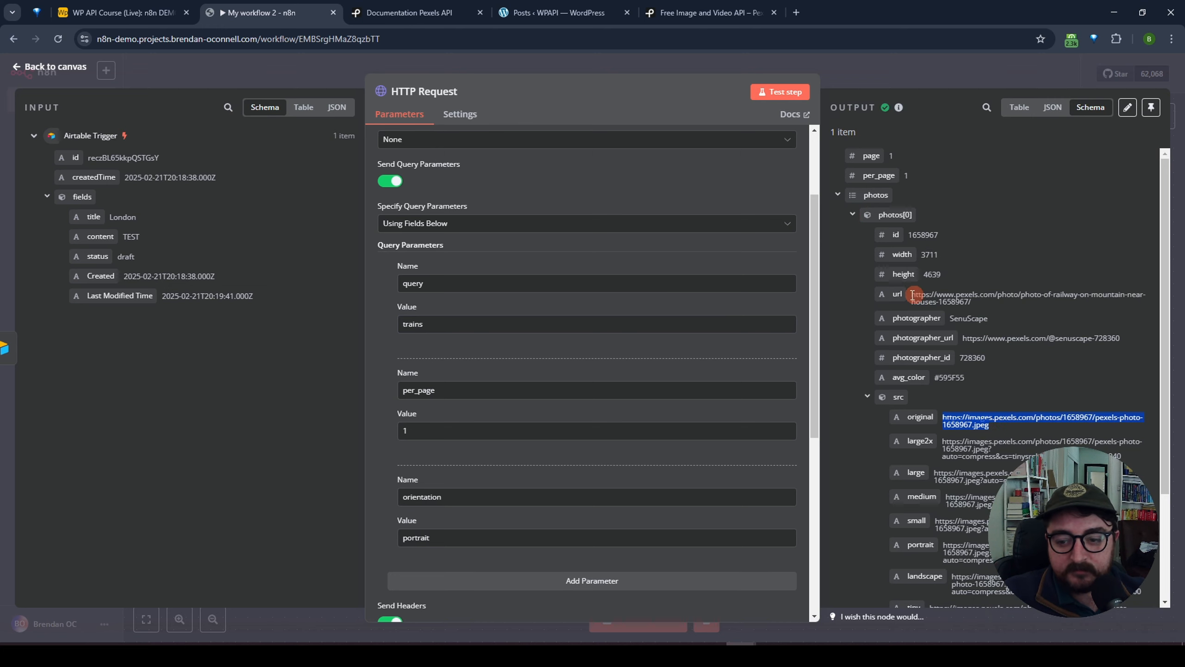
left_click_drag(938, 297, 1082, 298)
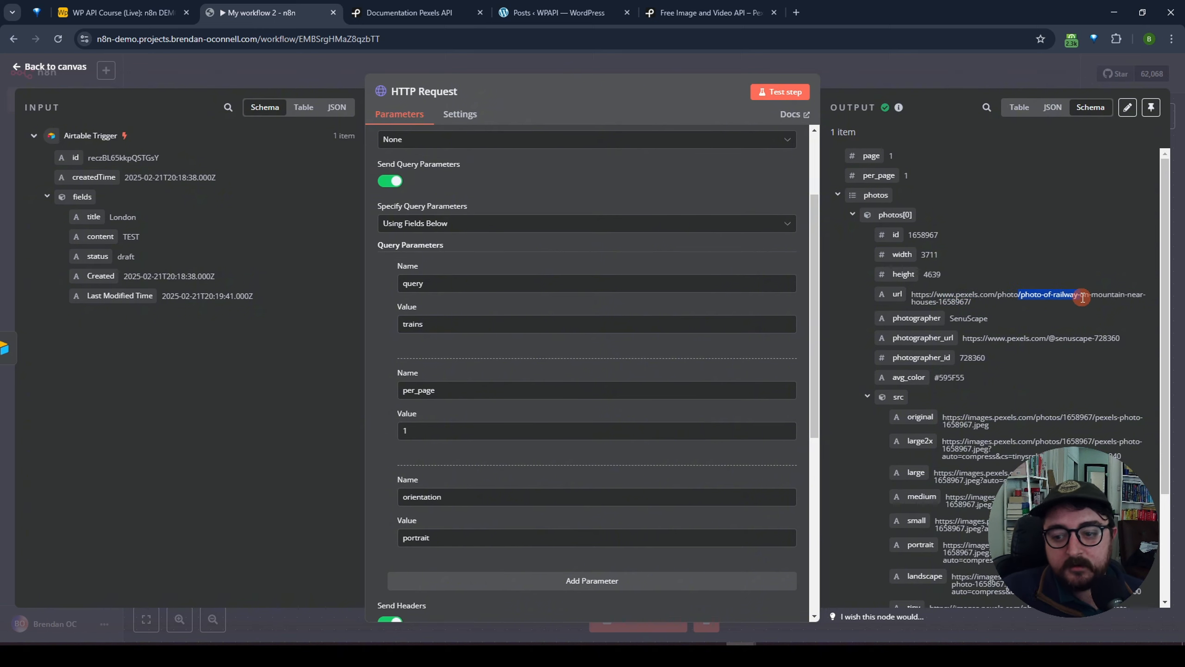
left_click(796, 12)
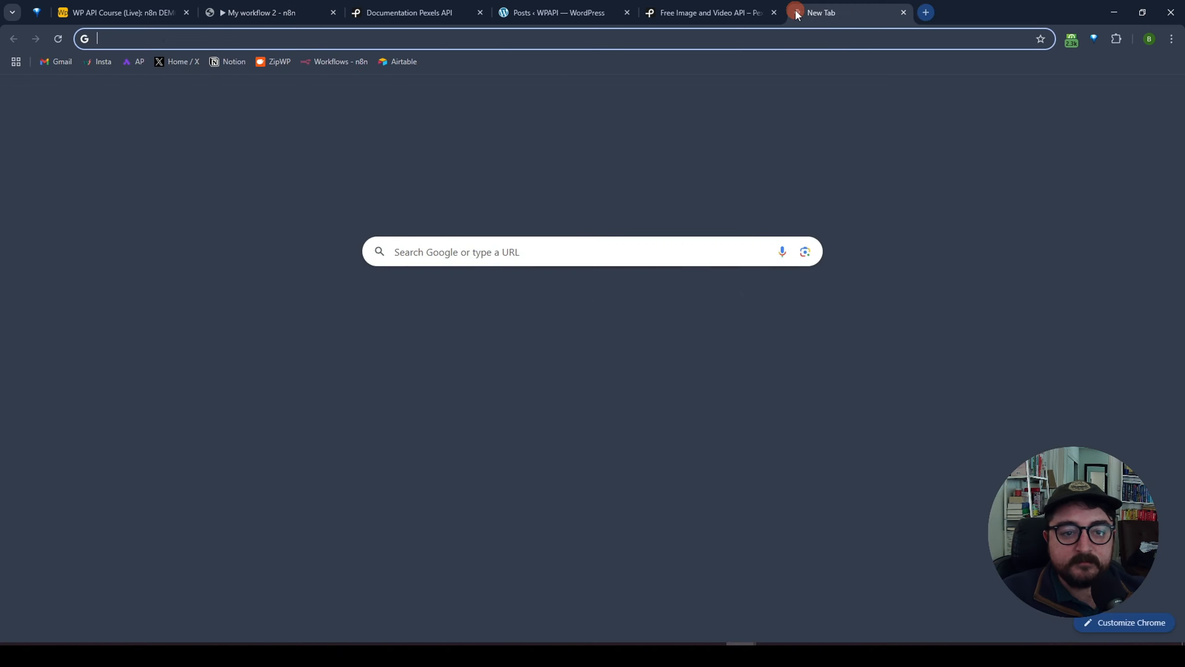
key("ctrl+v")
key("Return")
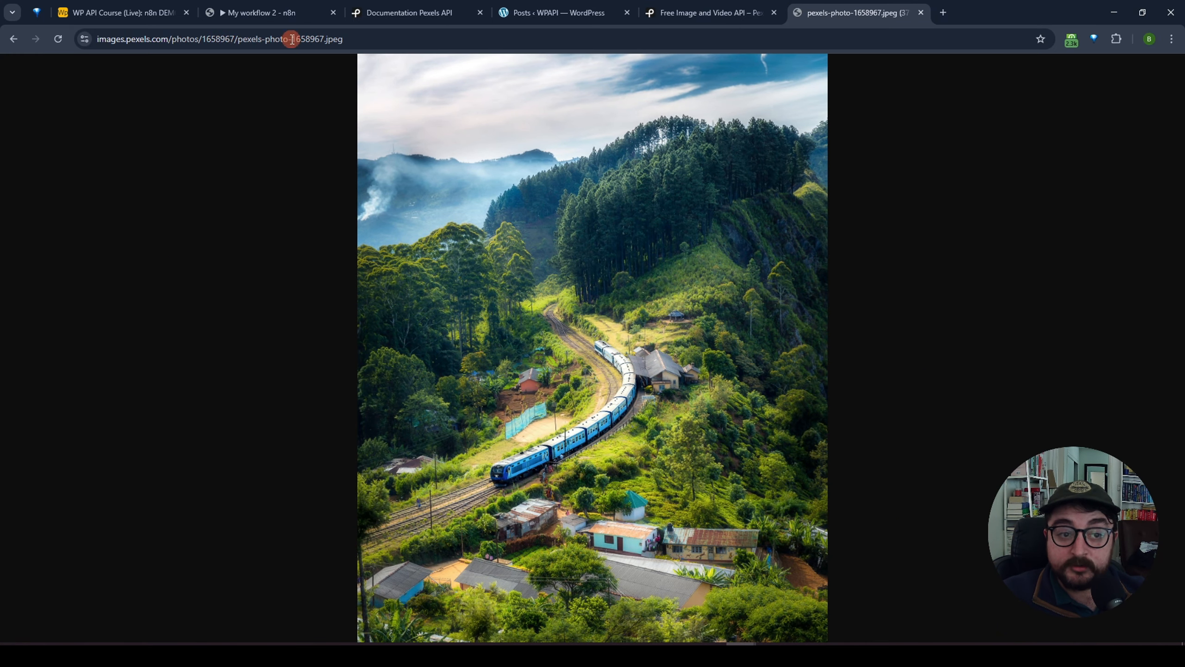
left_click(276, 12)
Change orientation to landscape, rerun, and select the black train photo's original image URL.
left_click_drag(466, 537, 382, 536)
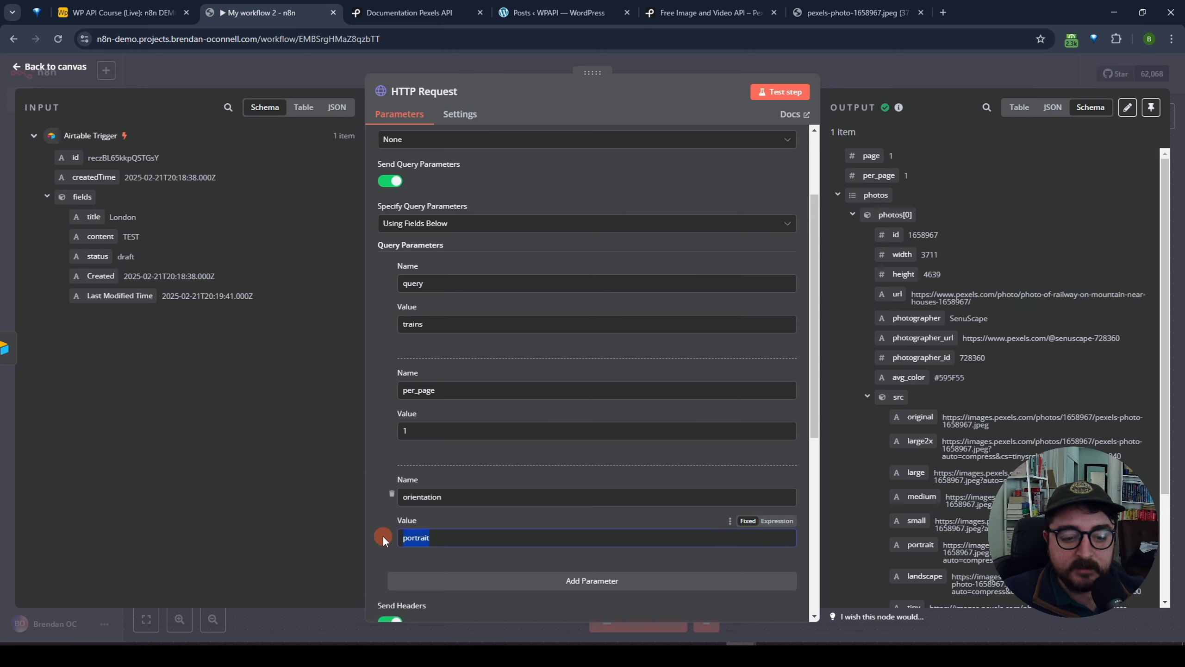
type("landscape")
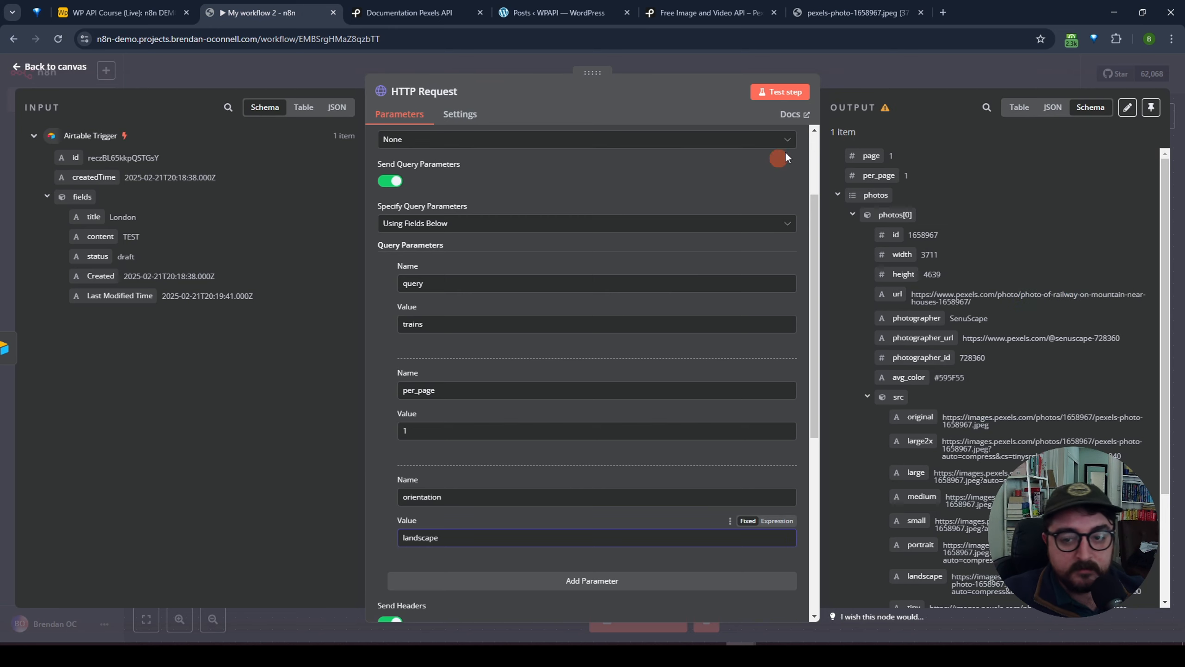
left_click(780, 91)
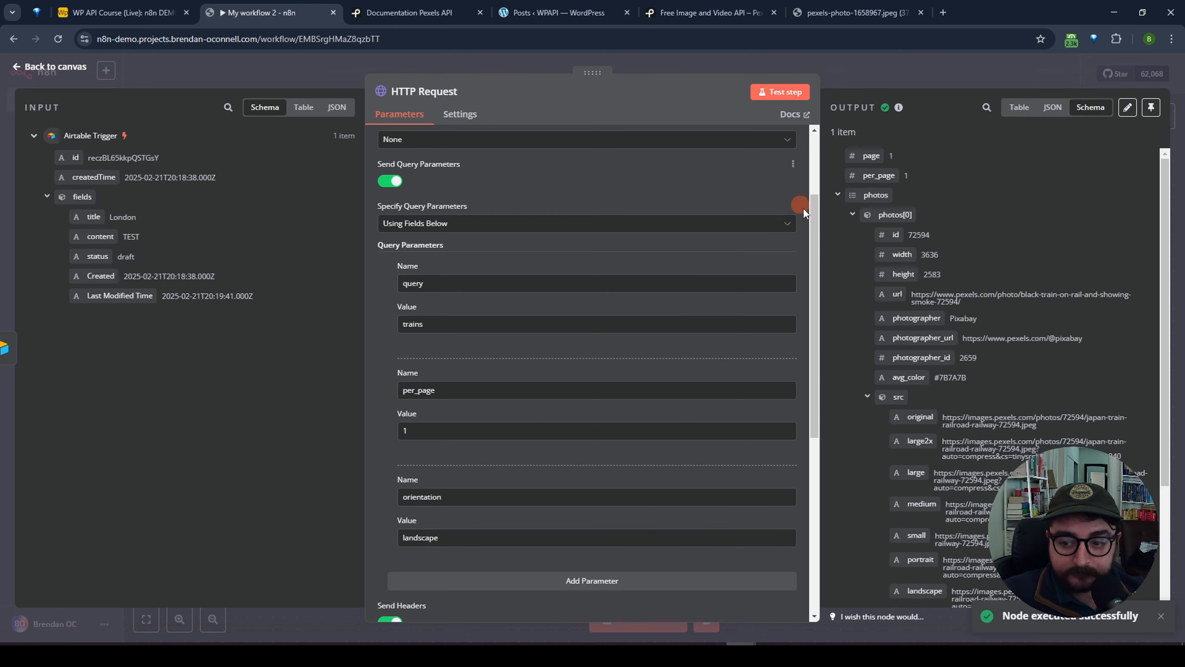
left_click_drag(972, 308, 916, 293)
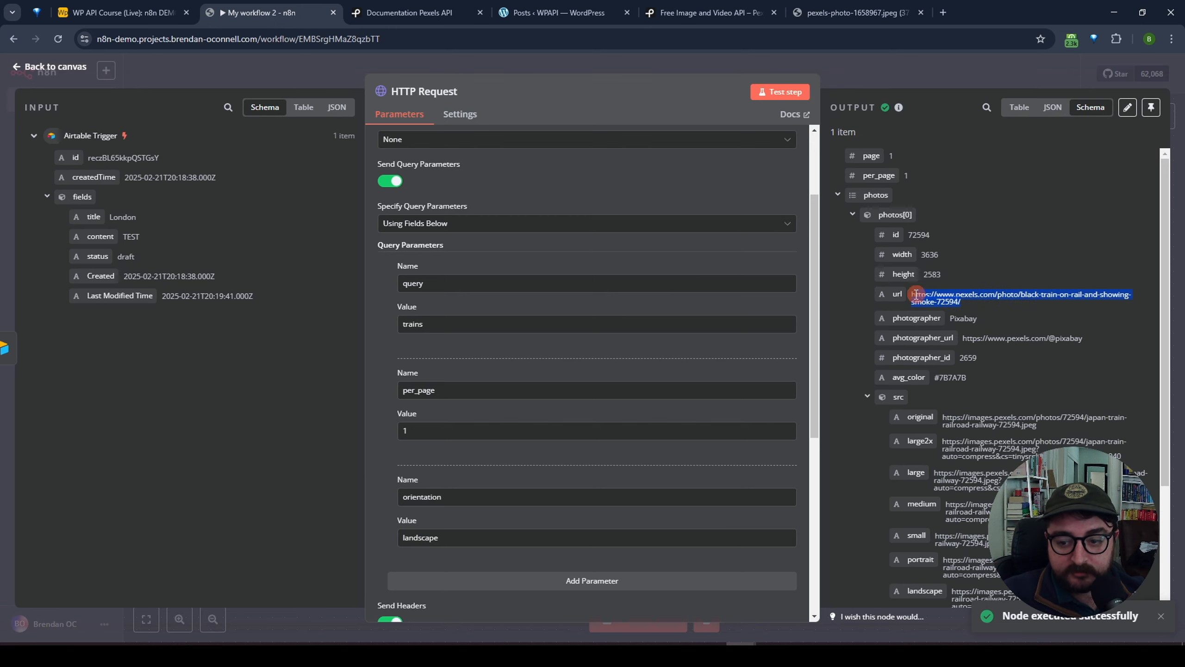
left_click_drag(1062, 420, 947, 412)
Load the landscape steam-train image URL in the preview tab, then close that tab.
key("ctrl+c")
left_click(842, 13)
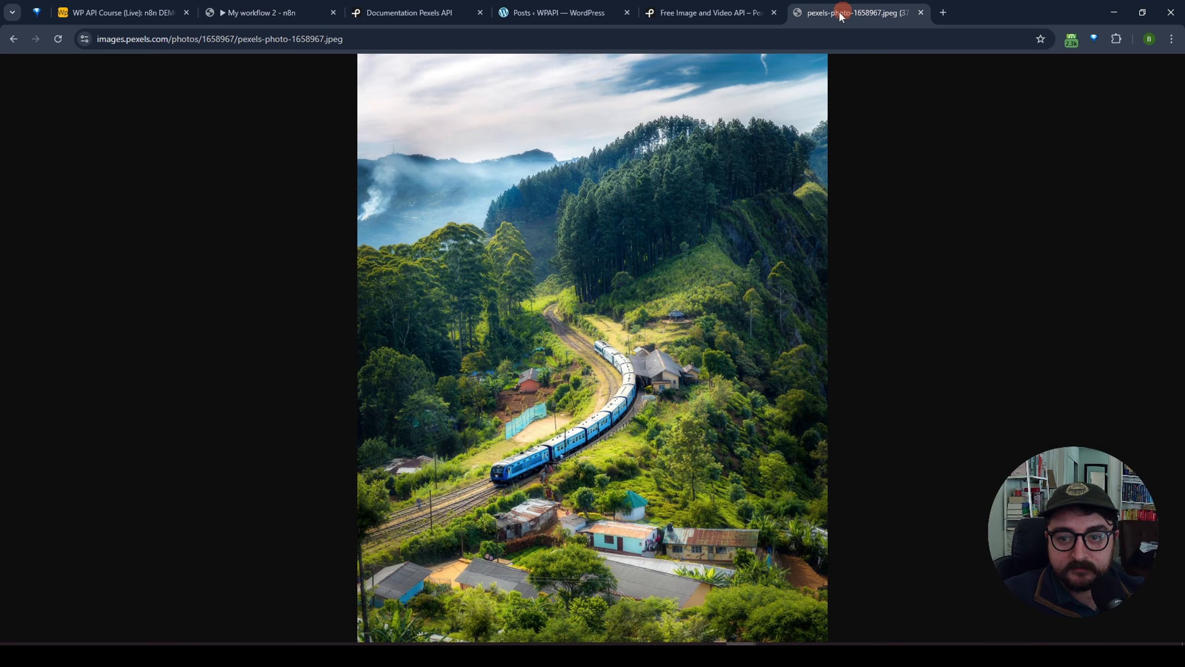
left_click(710, 38)
key("ctrl+v")
key("Return")
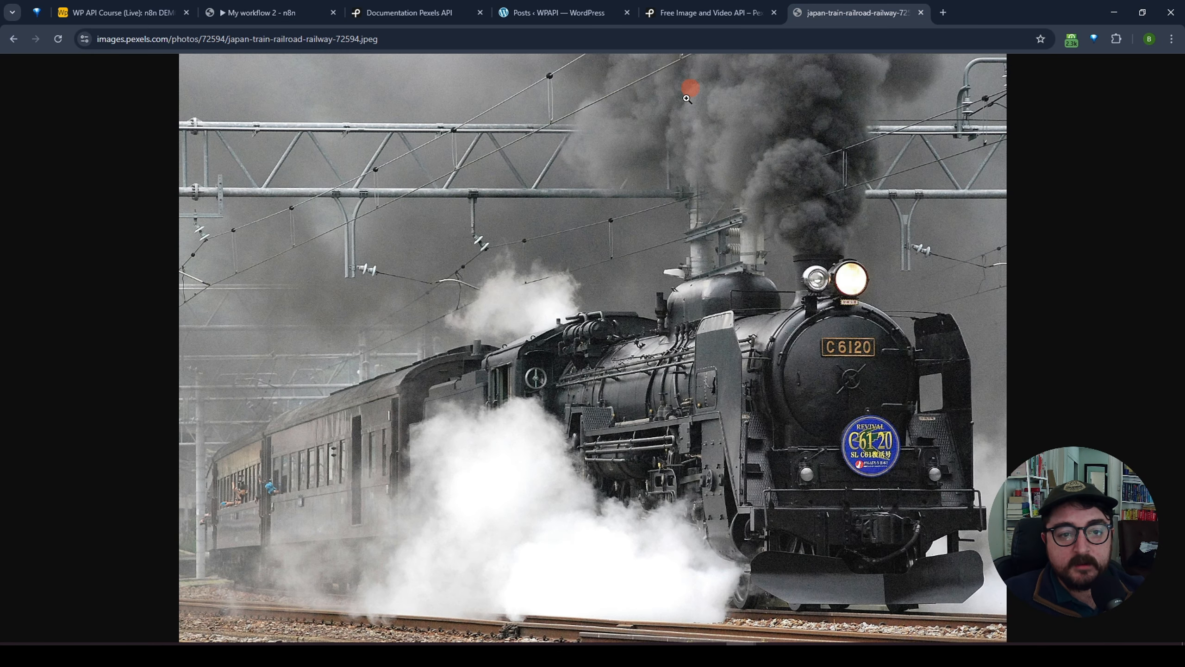
middle_click(855, 13)
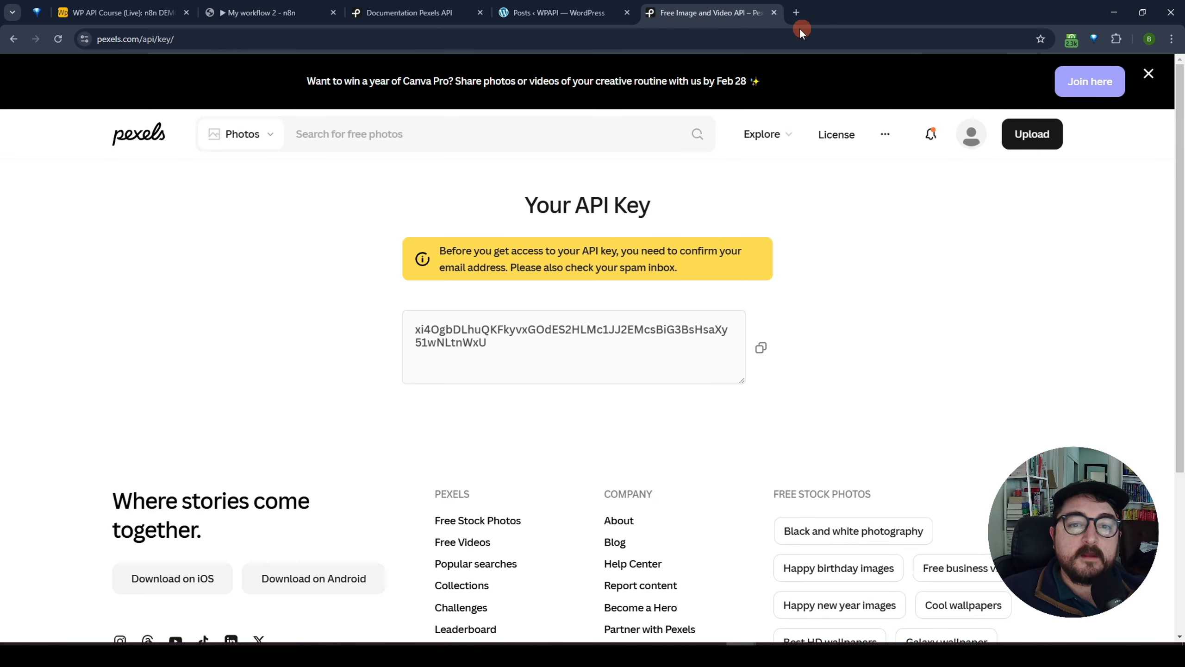
left_click(264, 13)
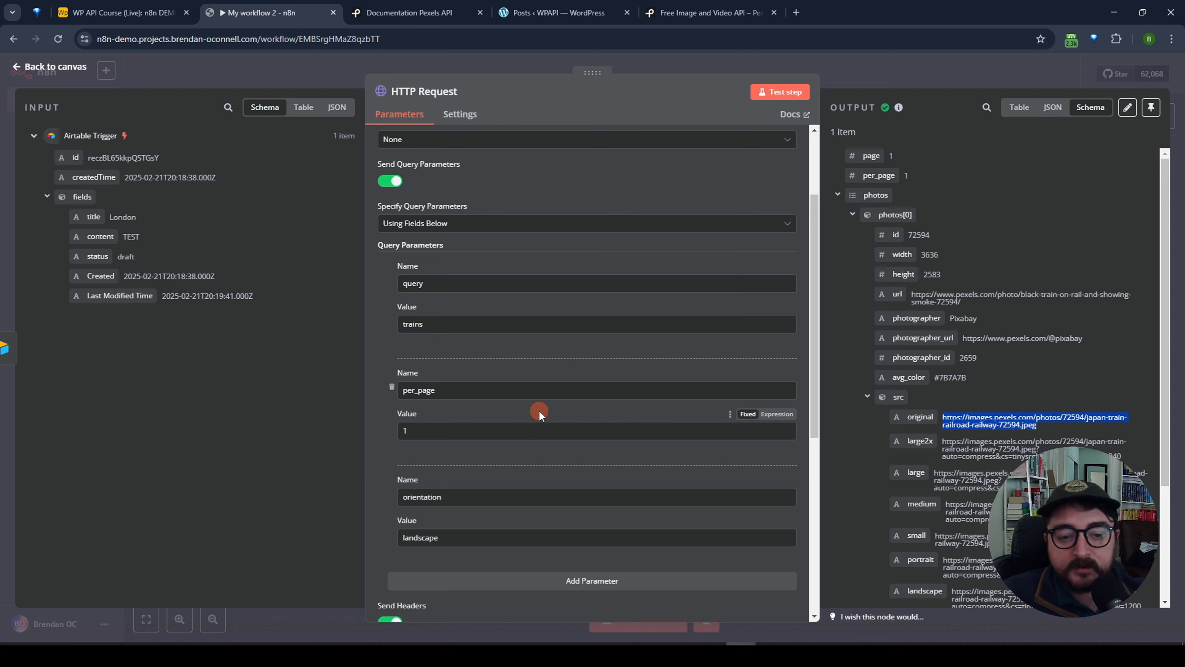
Replace the trains query with the Airtable title expression and rerun, returning a London cityscape photo.
left_click_drag(482, 322, 368, 321)
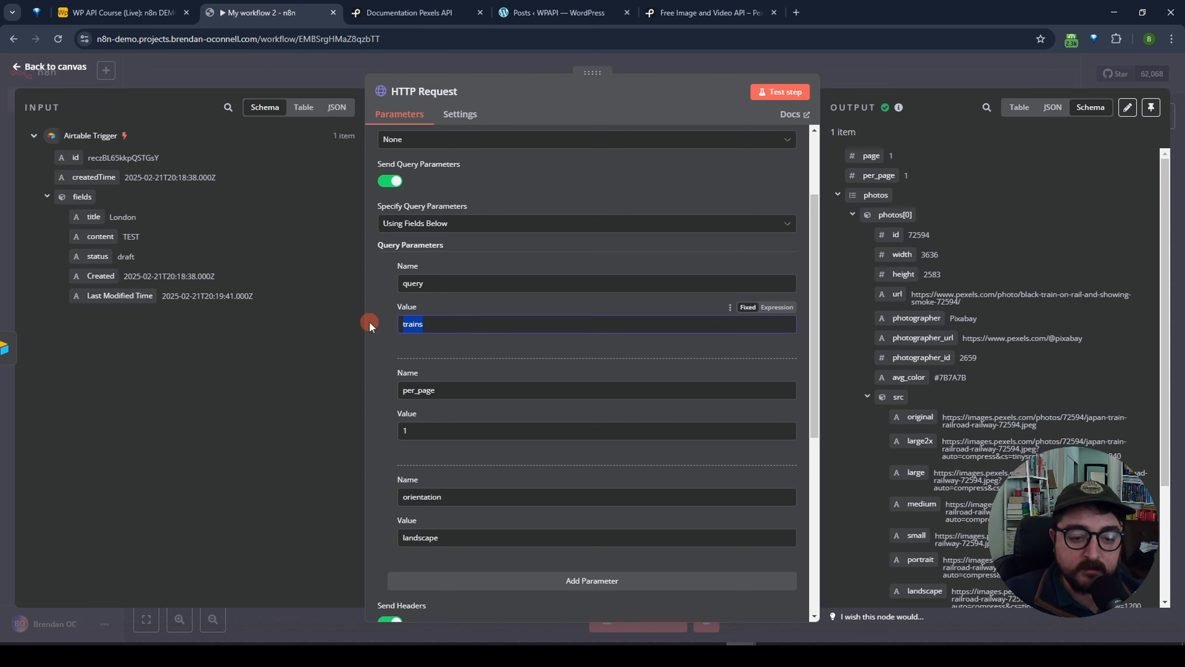
left_click(473, 326)
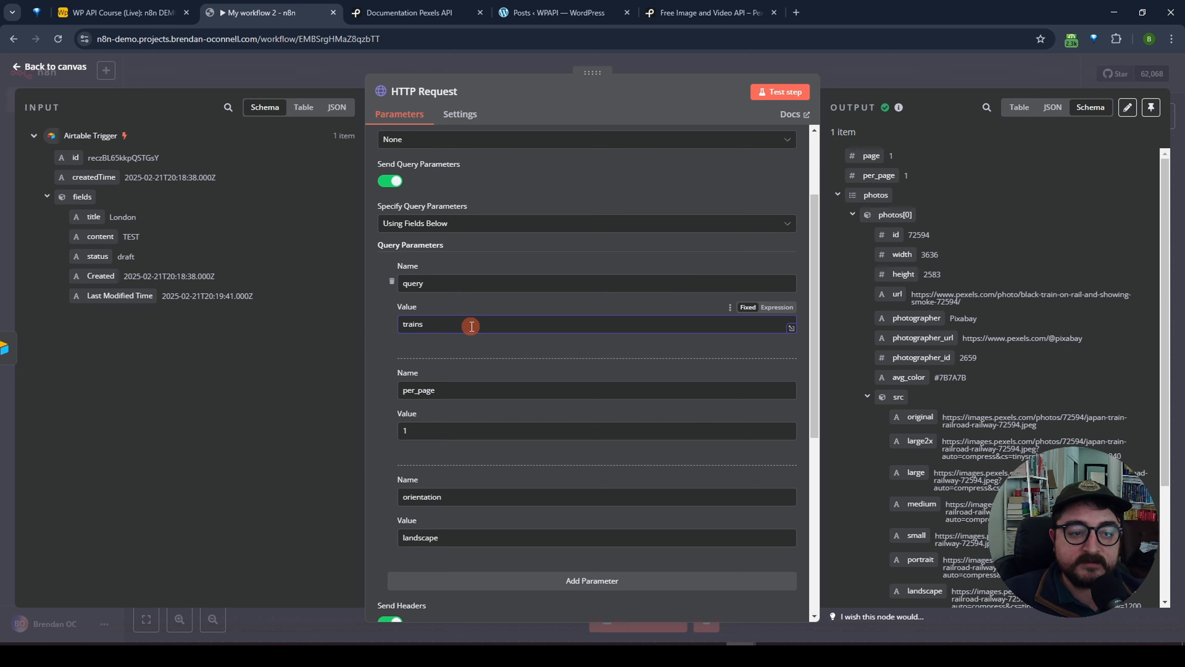
left_click_drag(471, 326, 359, 326)
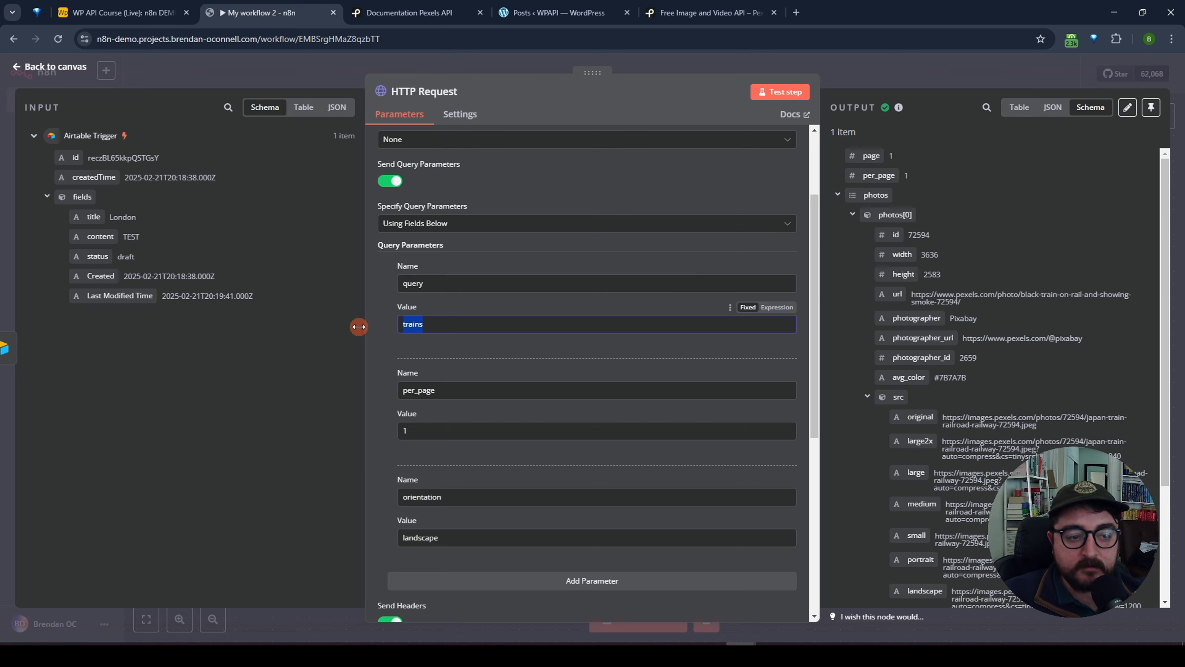
key("BackSpace")
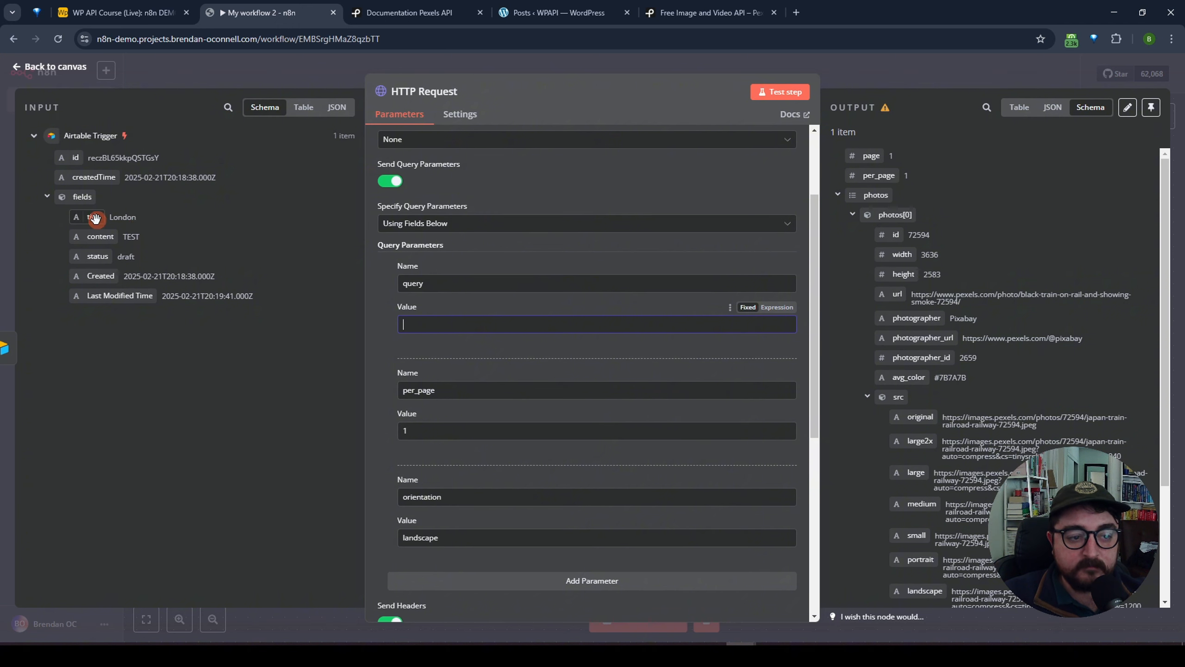
left_click_drag(94, 217, 428, 328)
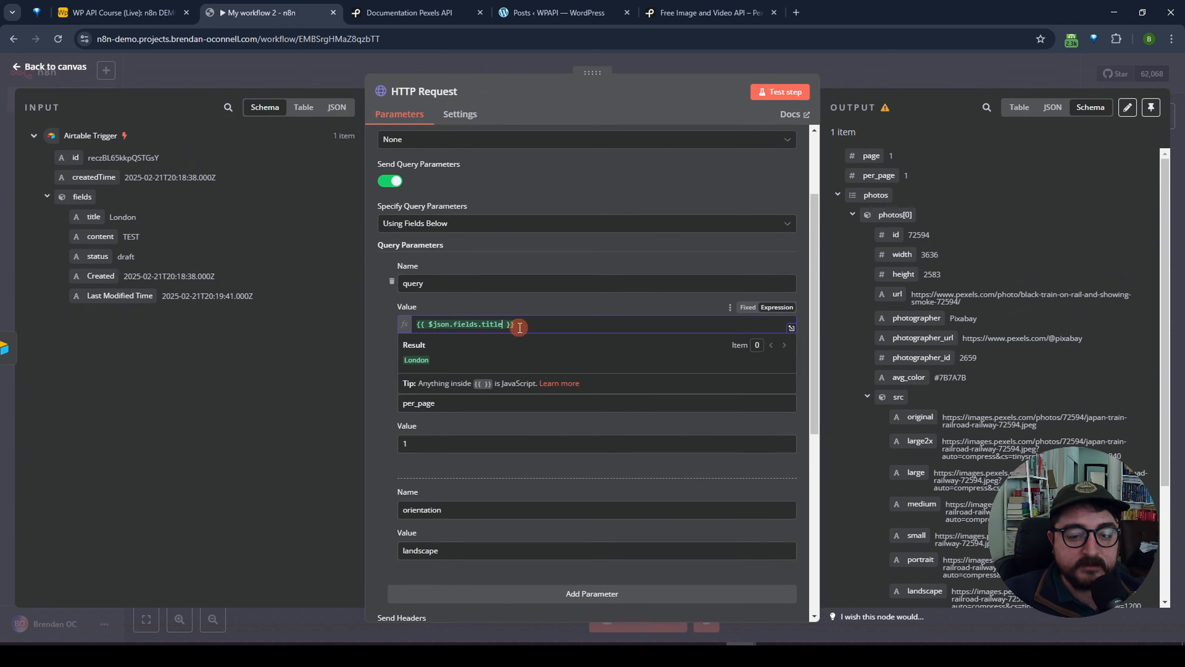
left_click_drag(516, 326, 392, 348)
left_click(386, 330)
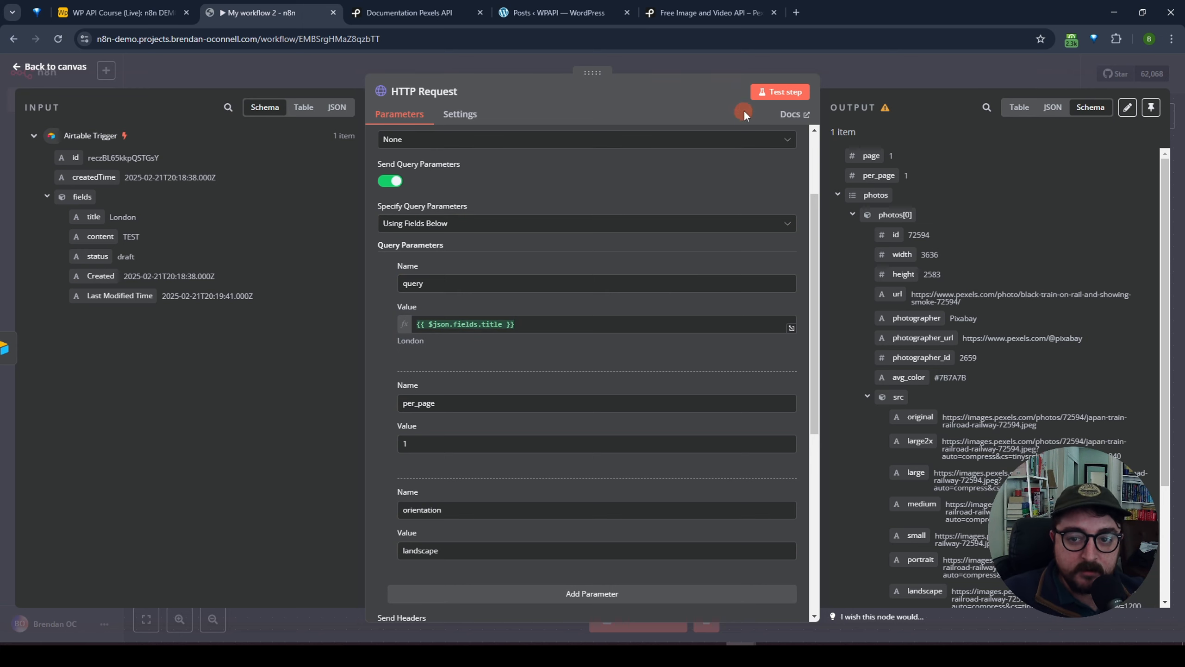
left_click(768, 92)
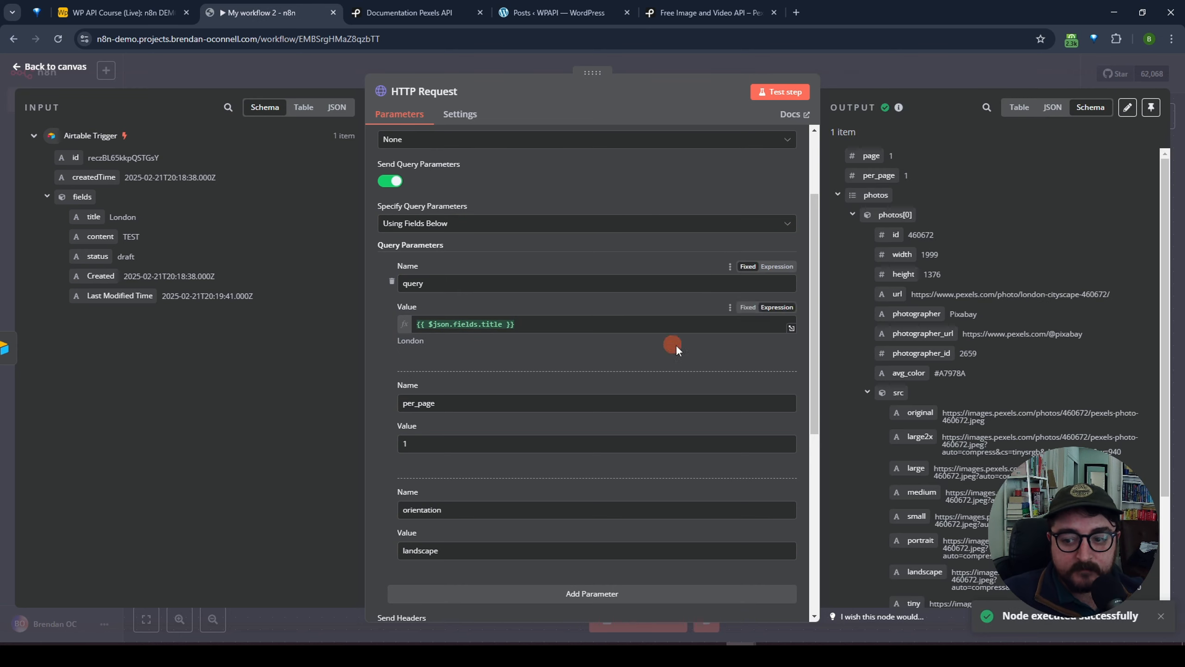
left_click_drag(1019, 296, 1110, 293)
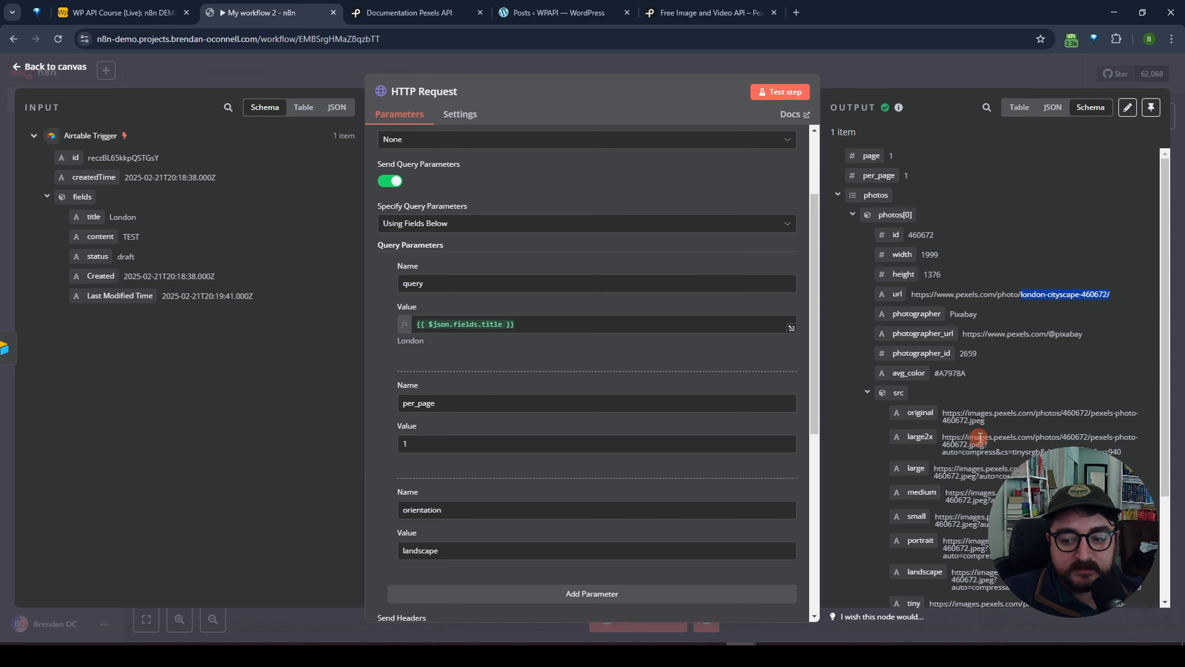
Load the London photo's original image link in the Pexels tab to check it.
triple_click(996, 422)
key("ctrl+c")
left_click(710, 12)
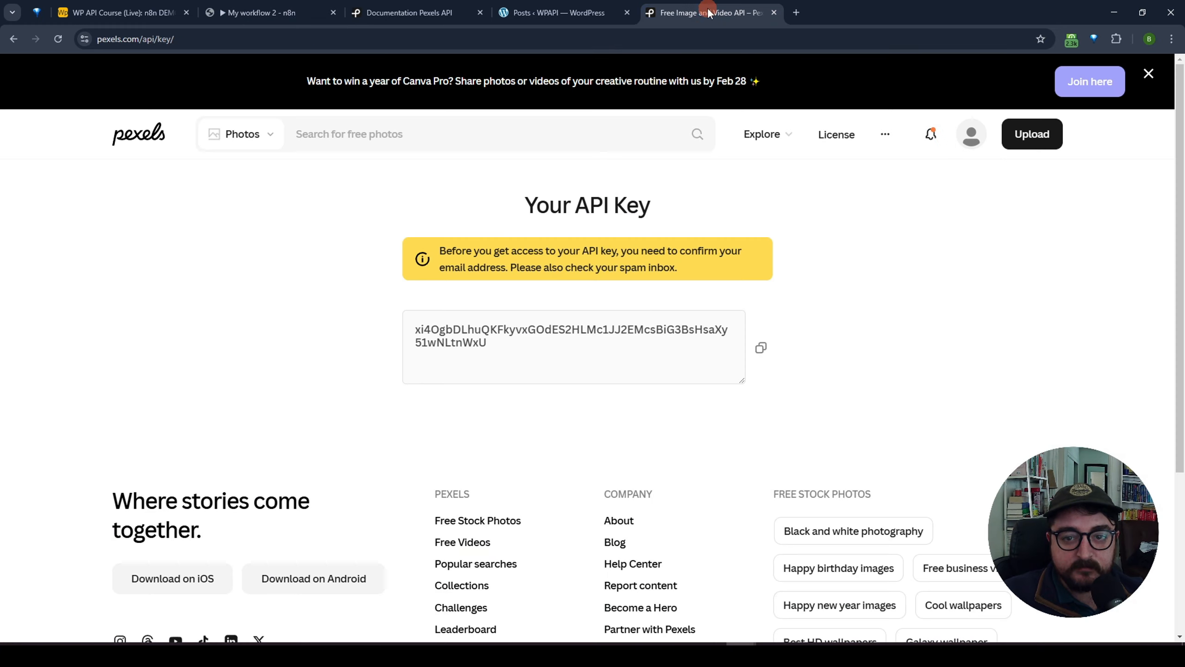
left_click(656, 39)
key("ctrl+v")
key("Return")
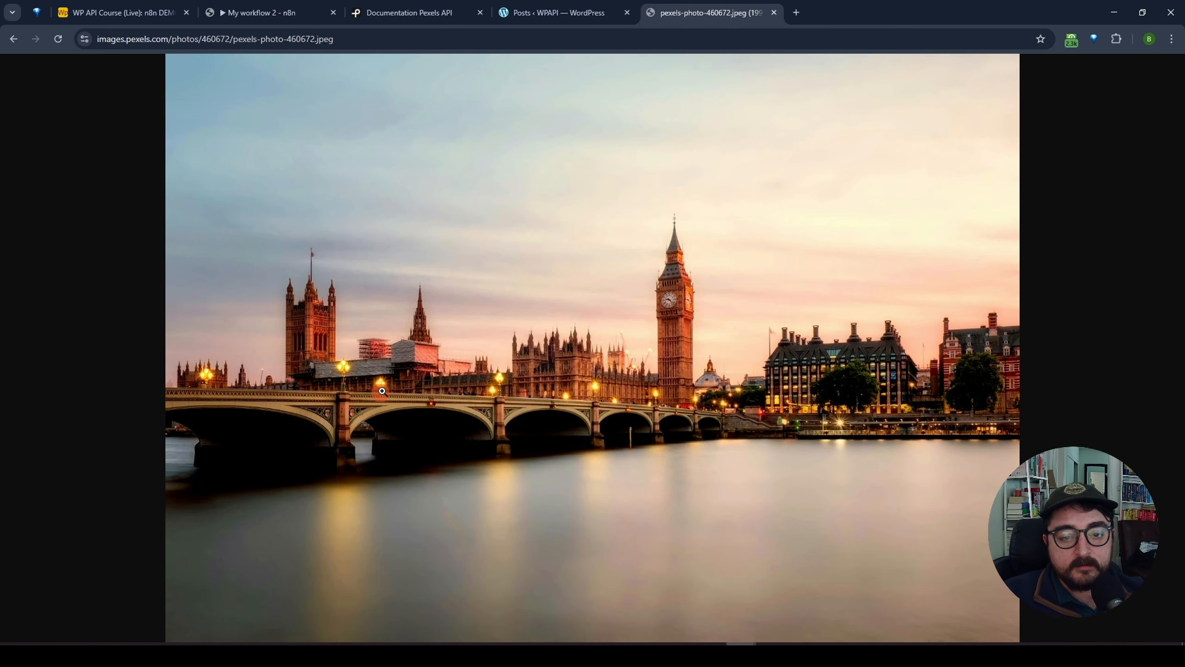
left_click(285, 19)
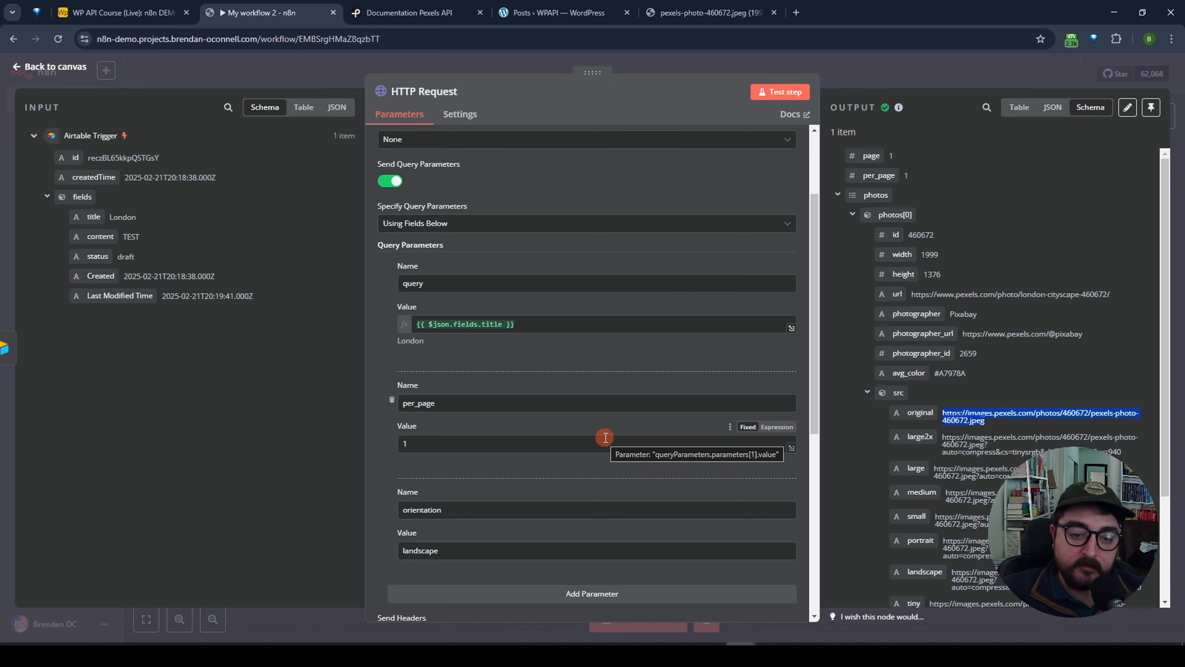
Turn off Send Headers in the HTTP Request node so the Authorization header is removed.
left_click(554, 374)
scroll(552, 373, "down", 6)
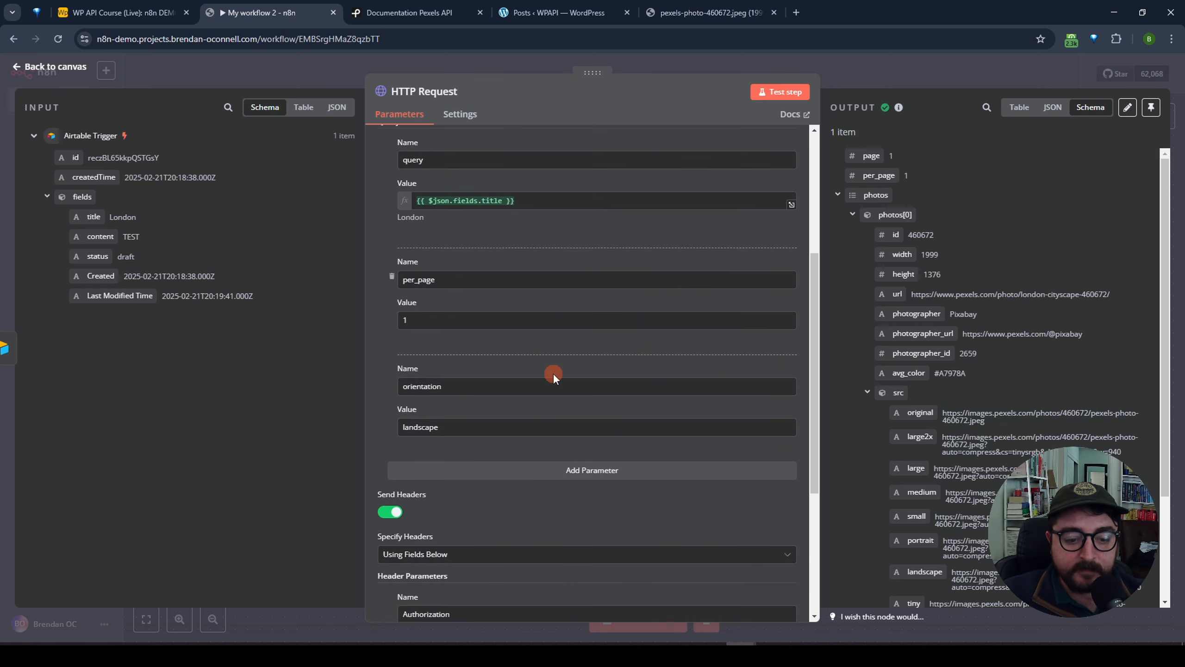
left_click(389, 377)
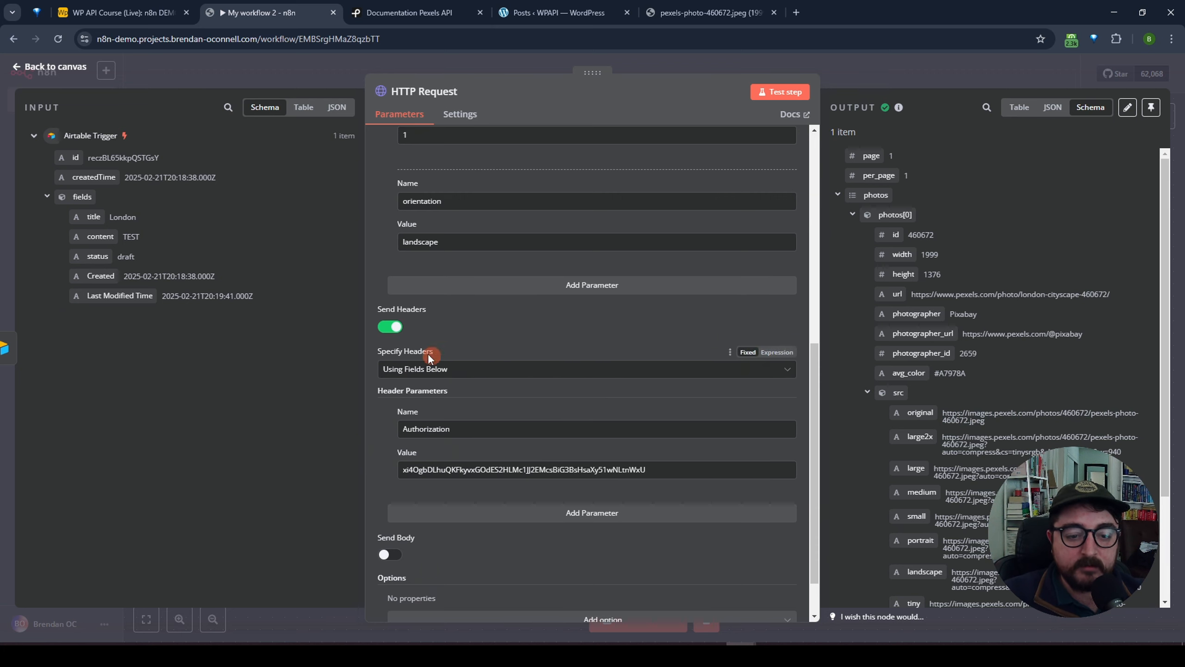
left_click(390, 327)
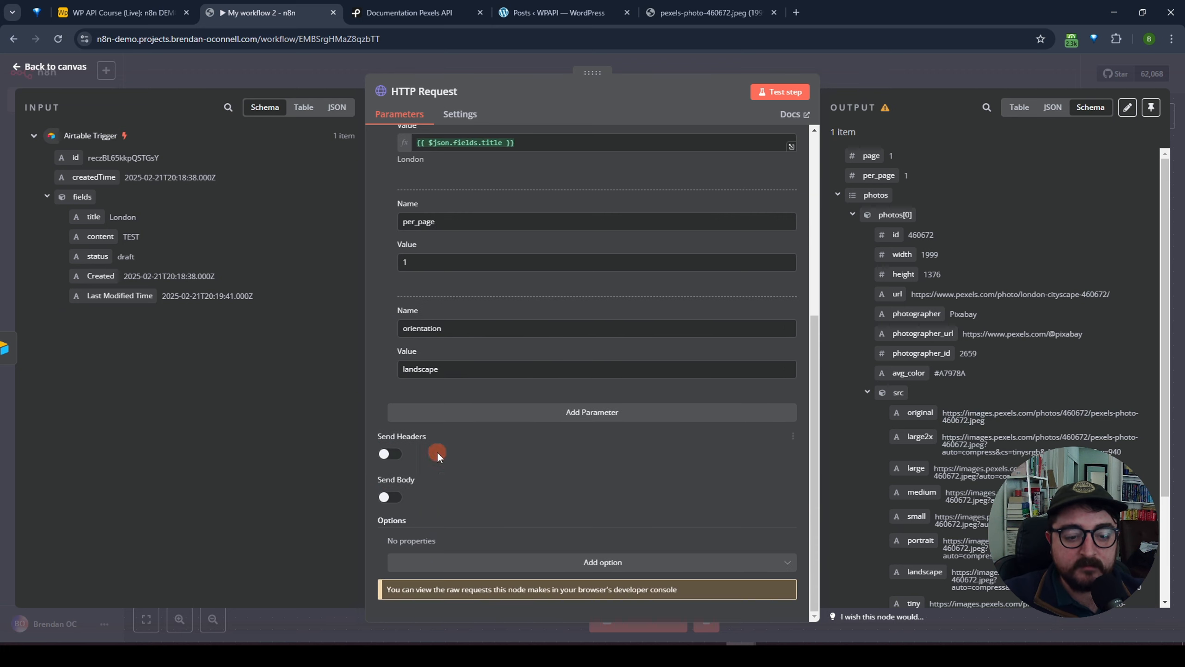
scroll(505, 450, "up", 5)
scroll(509, 473, "up", 1)
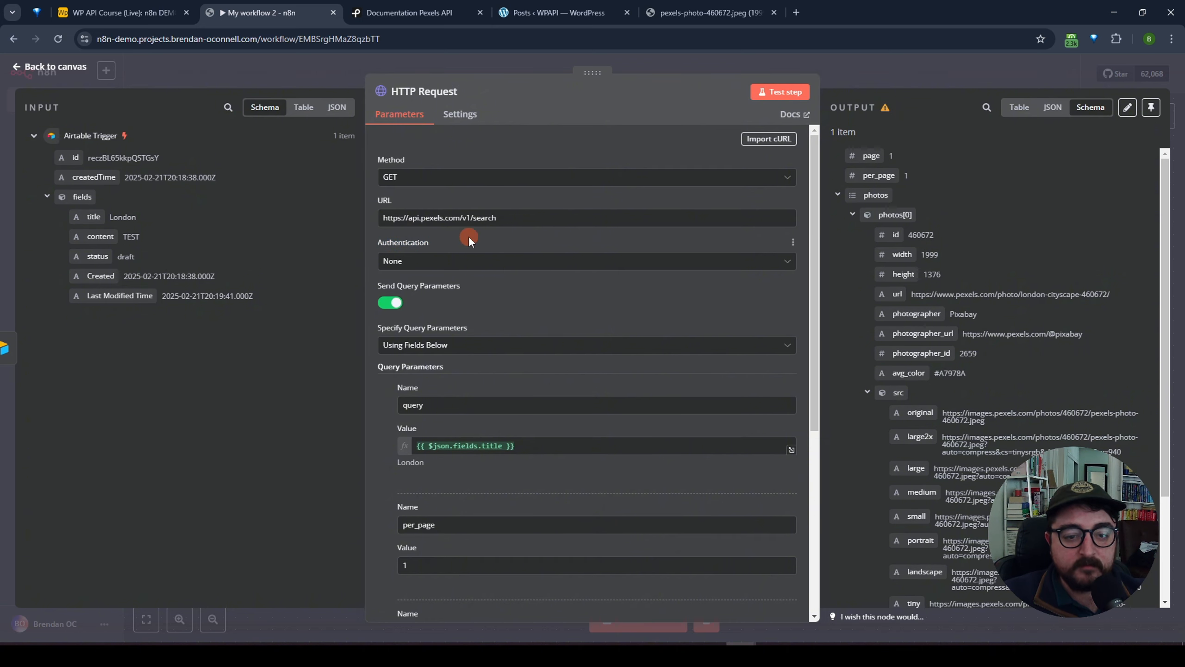
Try Predefined Credential Type authentication and browse its list of credential types.
left_click(422, 262)
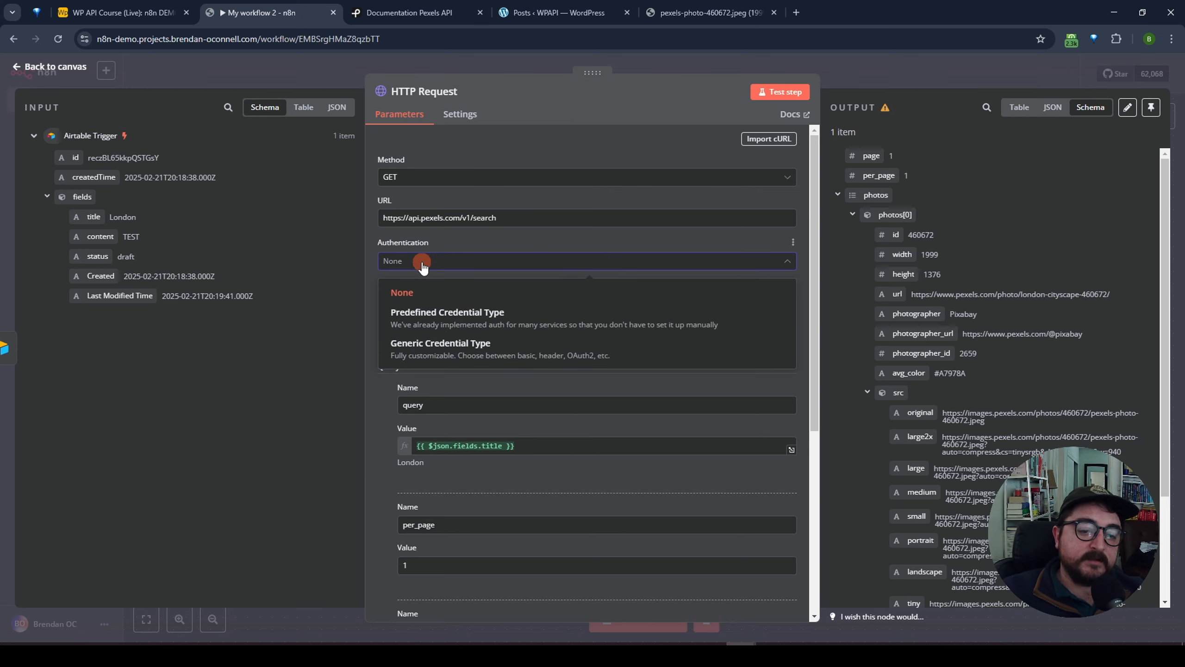
left_click(446, 322)
left_click(450, 301)
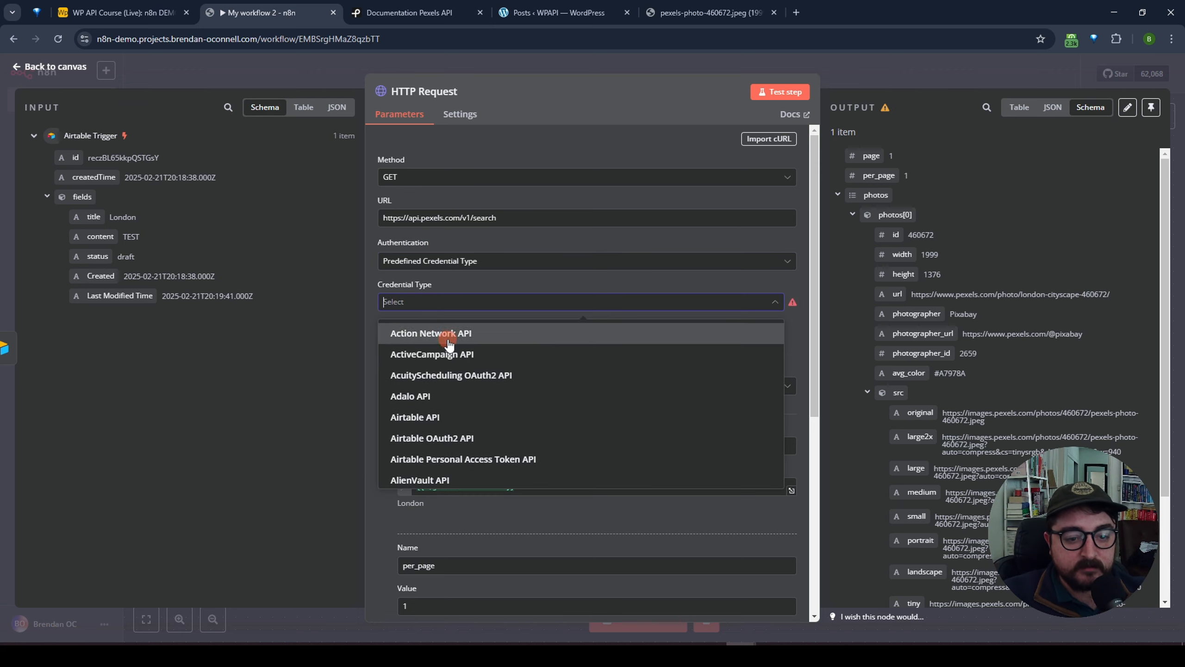
scroll(449, 425, "down", 5)
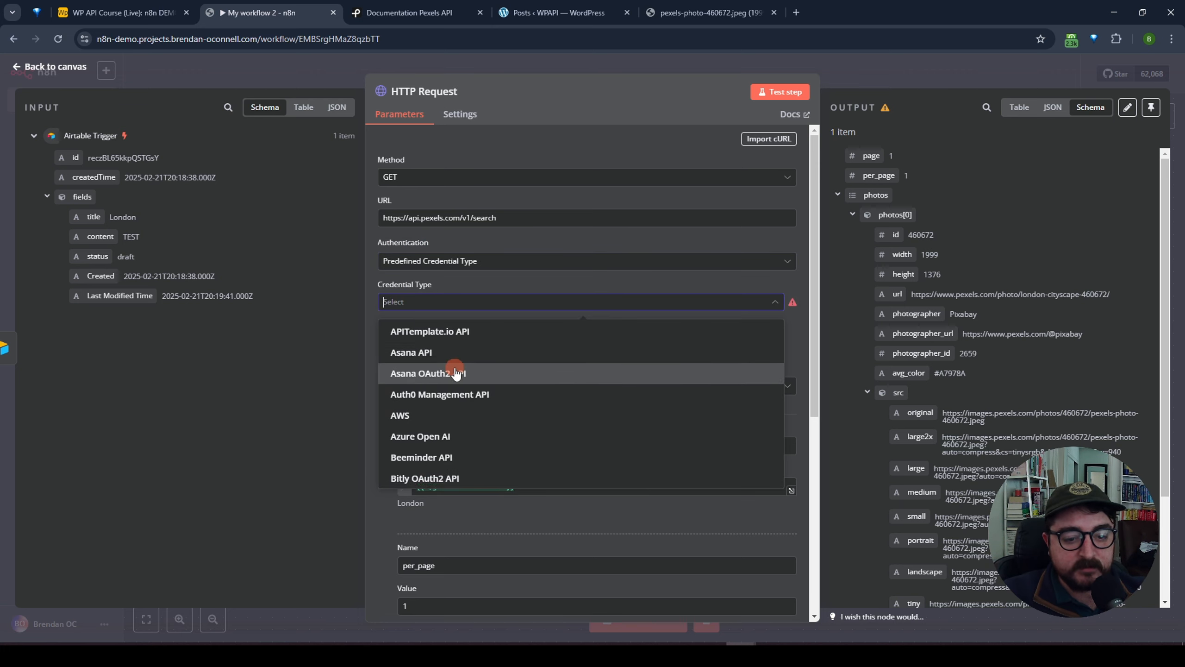
scroll(458, 387, "down", 3)
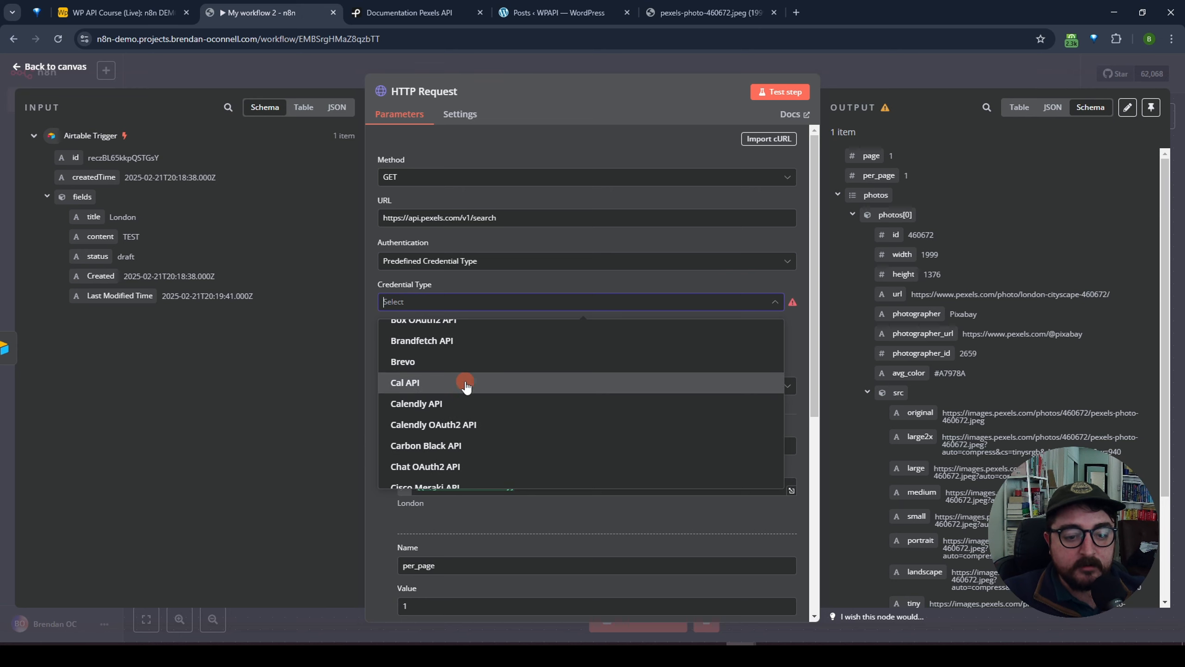
scroll(481, 411, "down", 3)
left_click(551, 280)
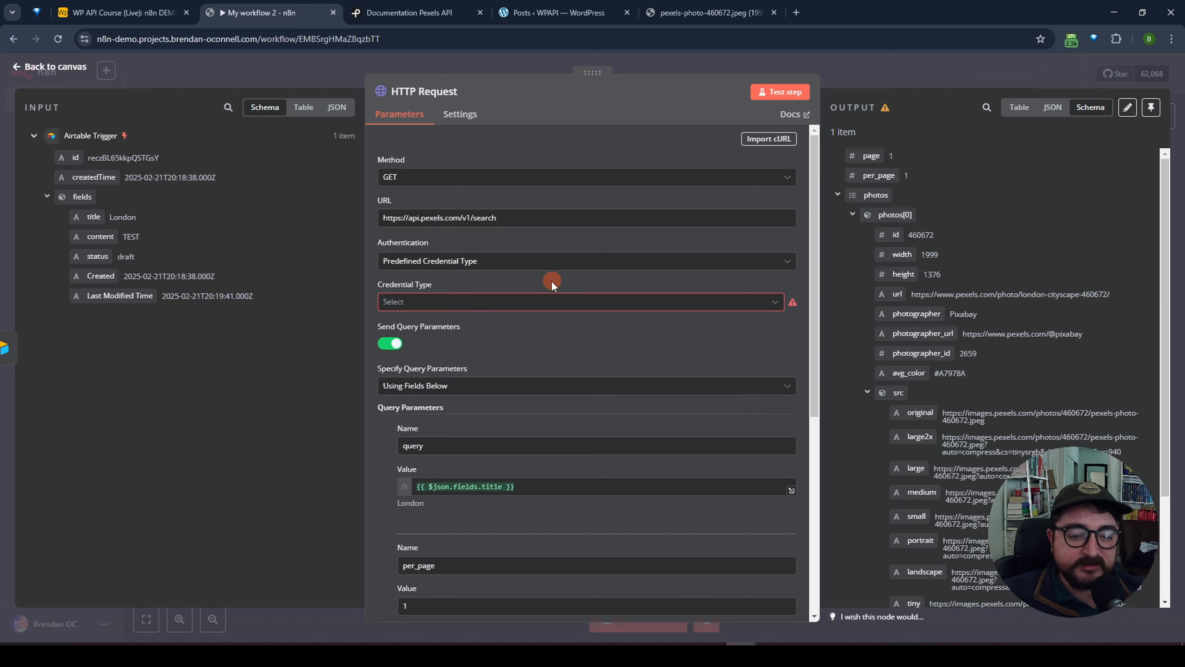
left_click(476, 304)
left_click(445, 289)
Set Authentication to Generic Credential Type with Header Auth as the generic auth type.
left_click(443, 261)
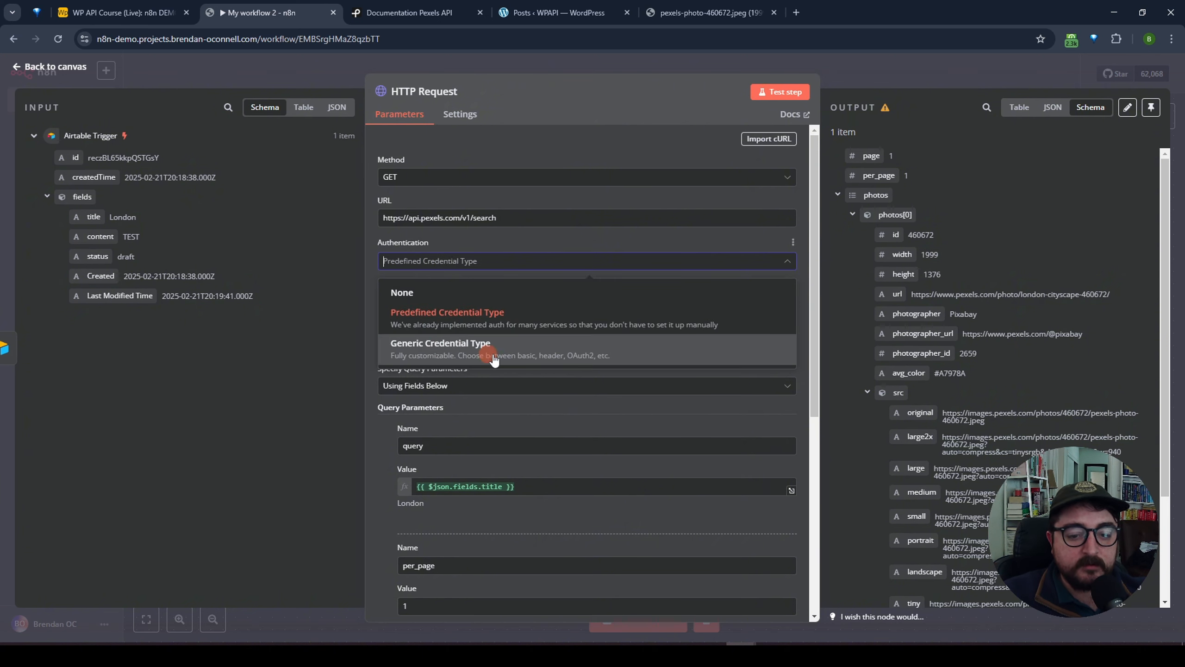
left_click(536, 357)
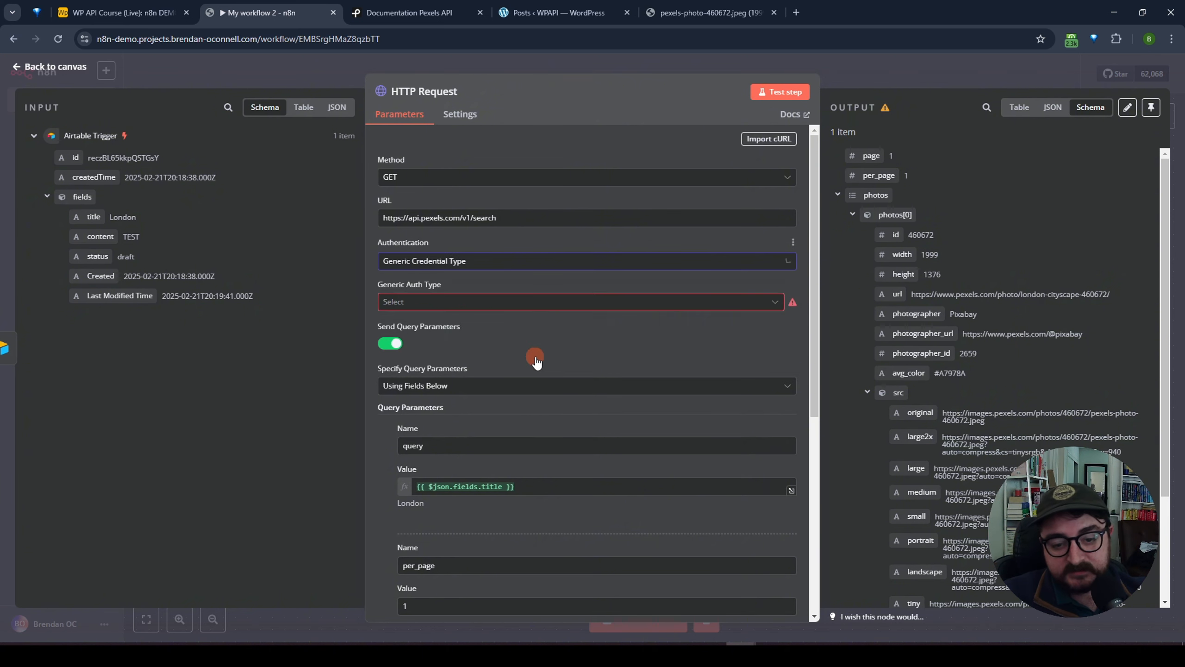
left_click(490, 301)
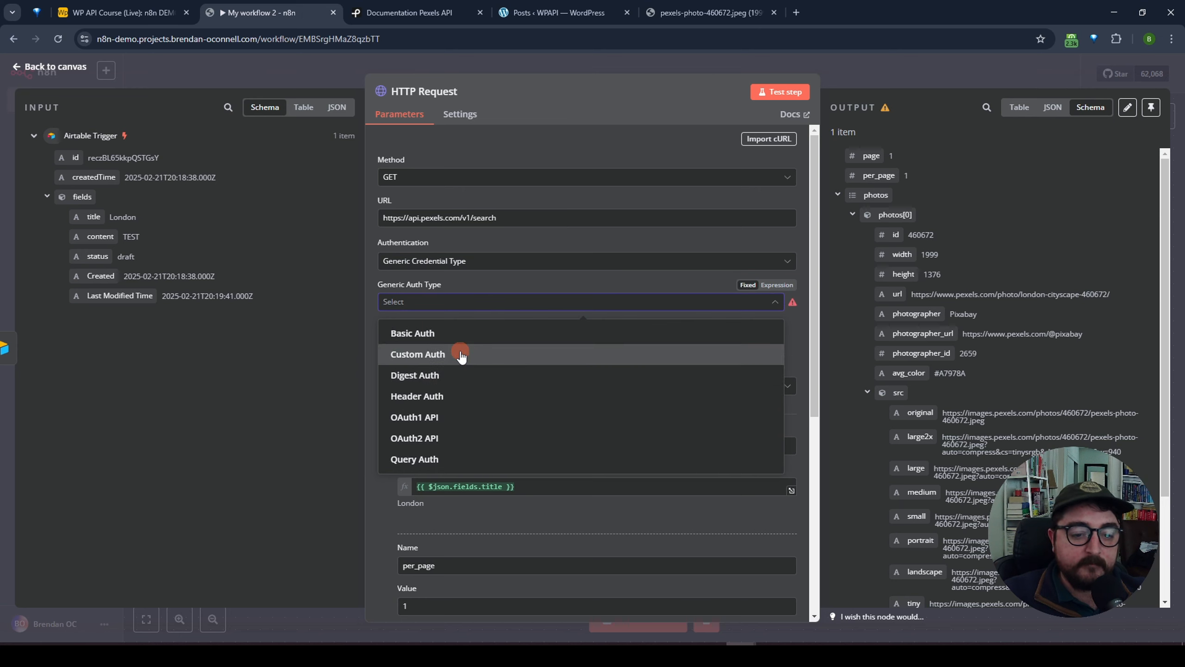
left_click(515, 280)
left_click(561, 301)
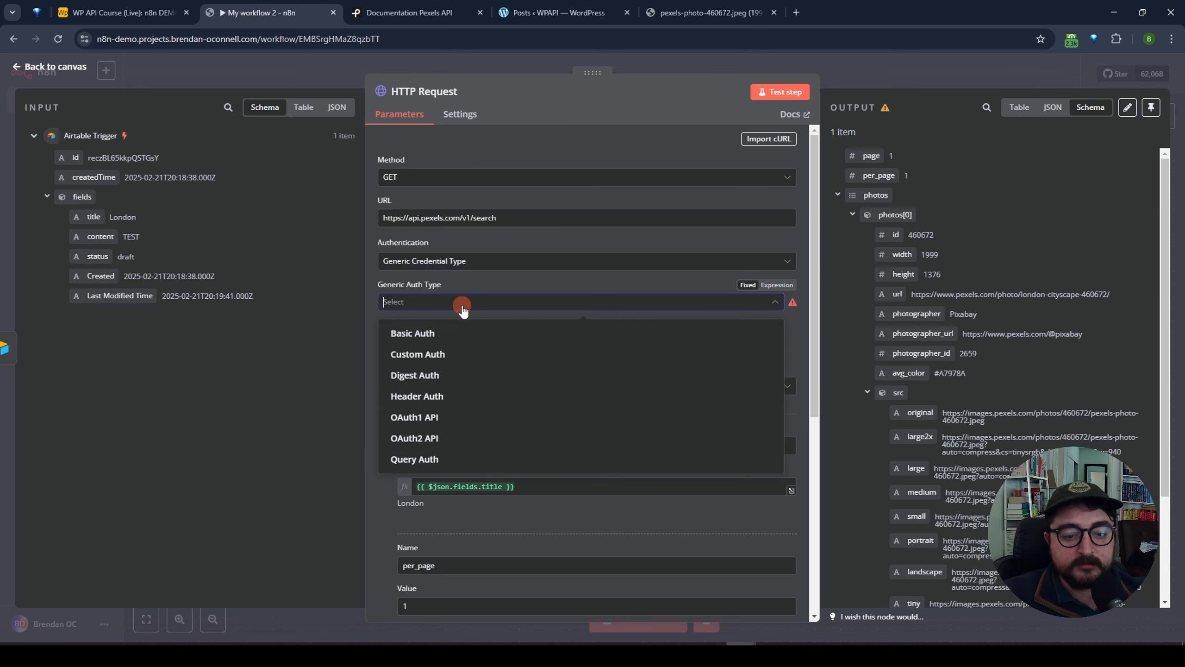
left_click(459, 395)
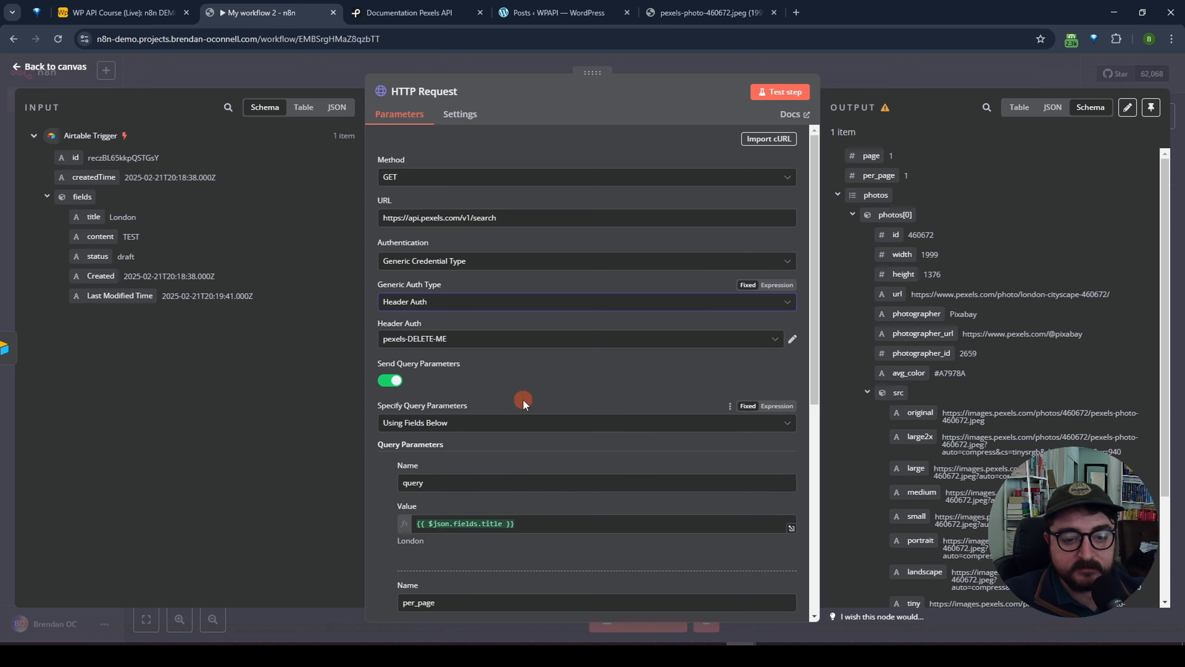
Review the selected pexels-DELETE-ME credential and the list of Header Auth credentials.
left_click(791, 341)
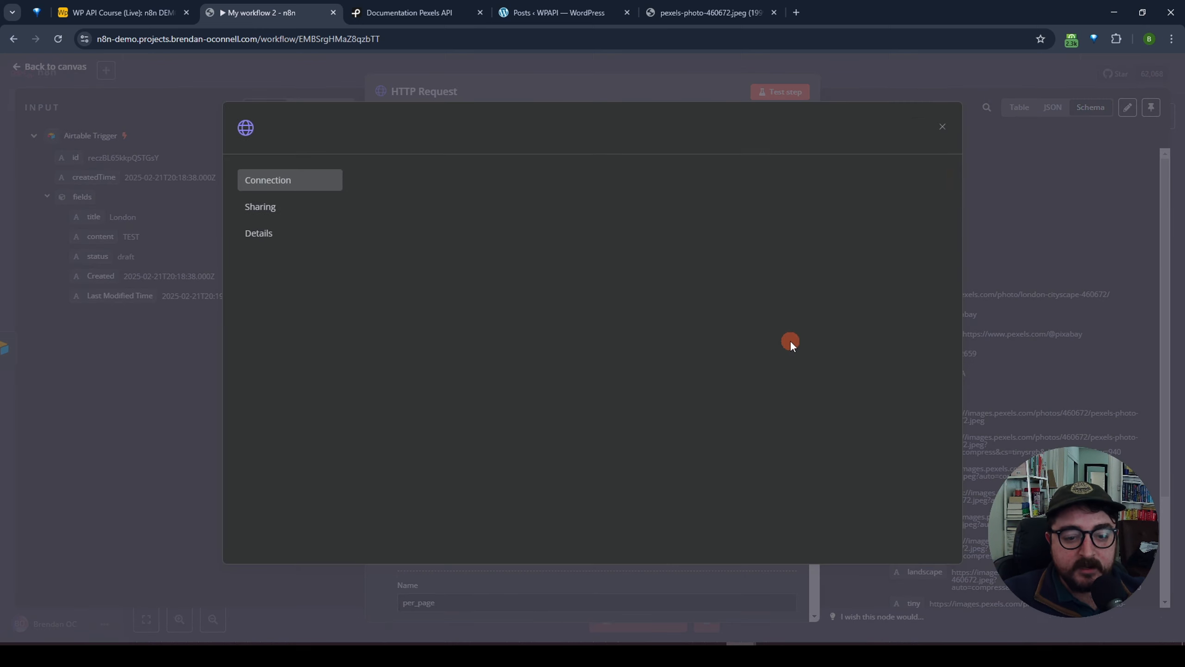
left_click(941, 127)
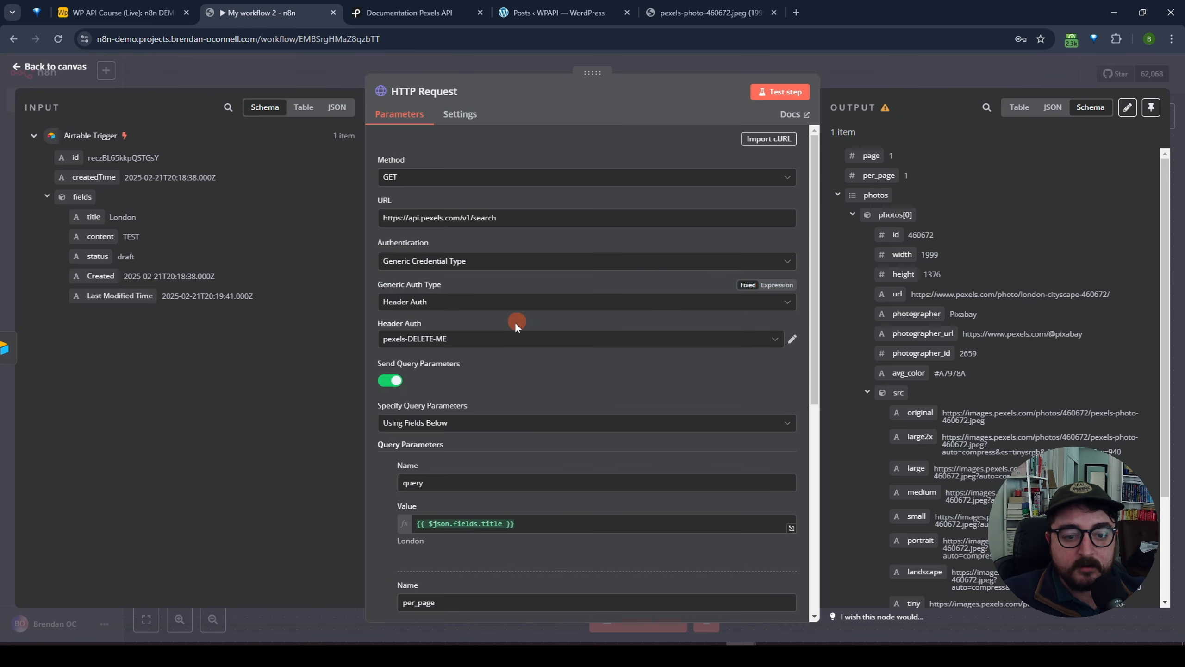
left_click(471, 340)
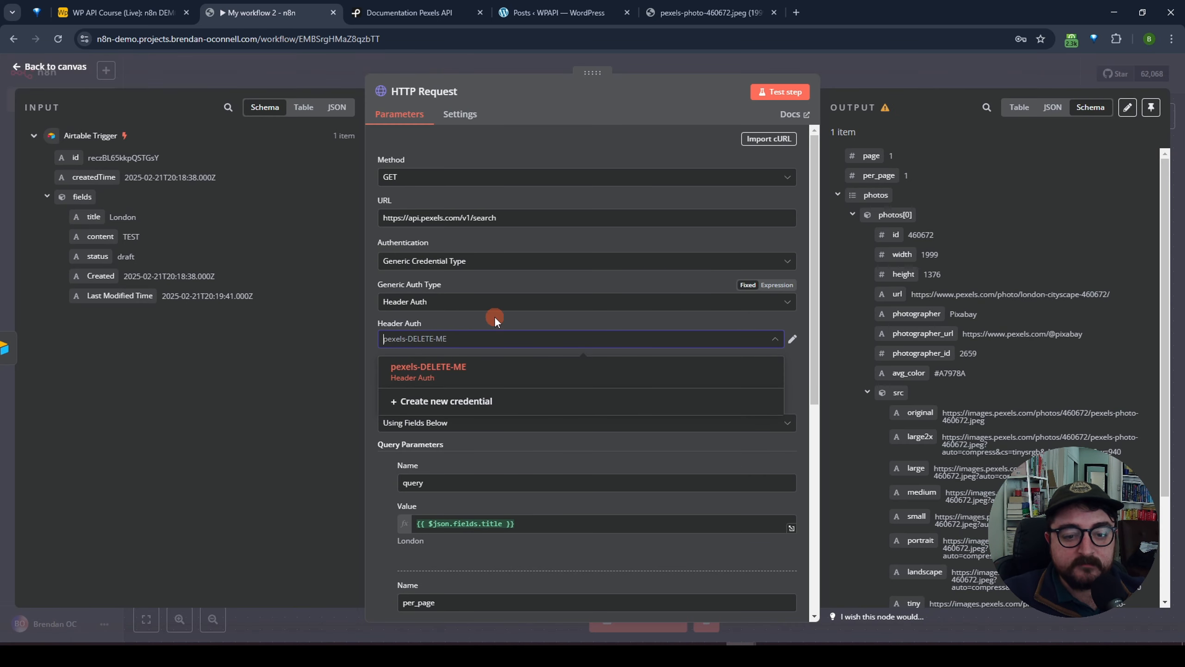
left_click(494, 316)
Create a new Header Auth credential with header name Authorization, copied from the Pexels API docs.
left_click(481, 339)
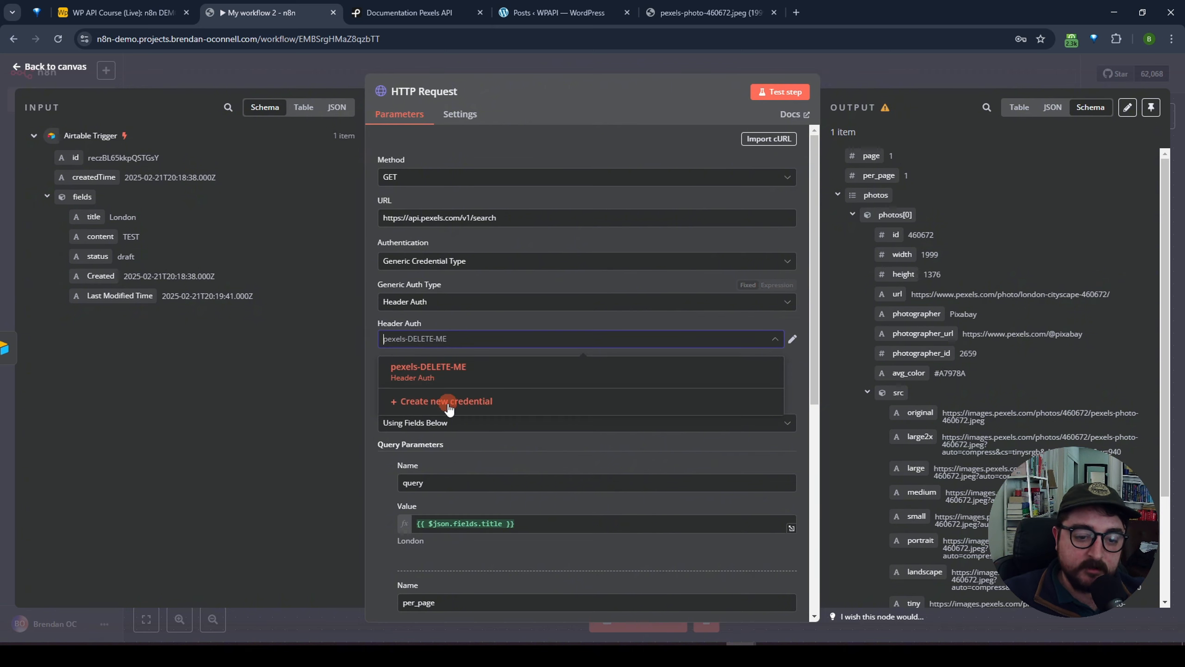
left_click(444, 401)
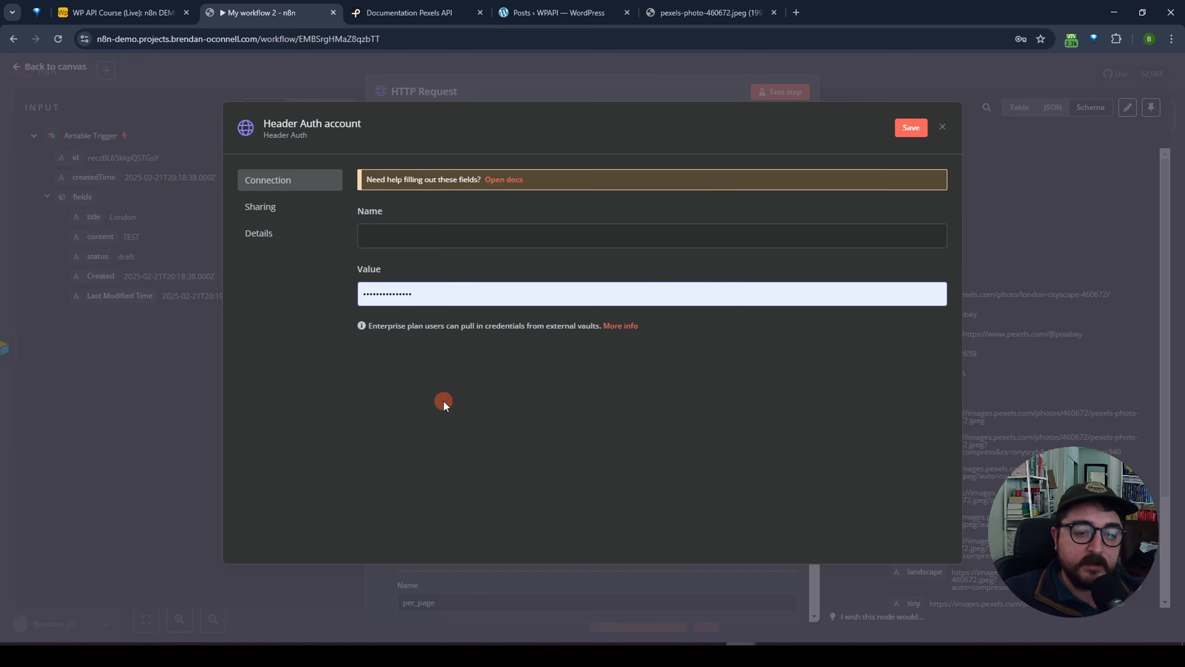
left_click(406, 14)
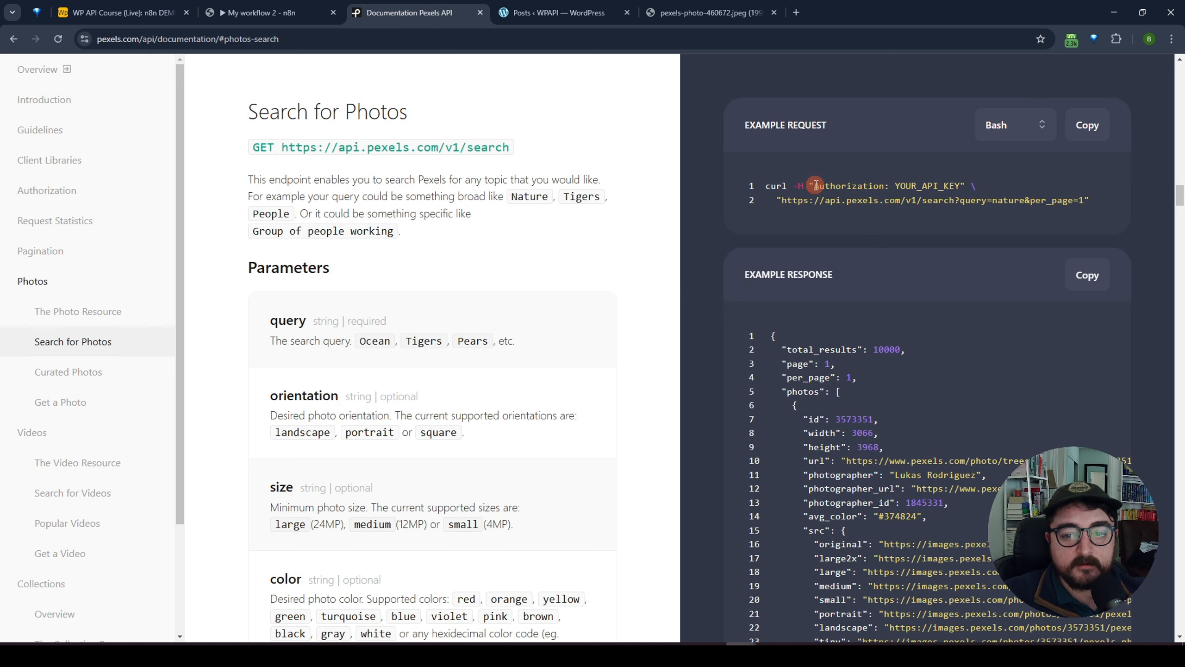
left_click_drag(817, 185, 878, 186)
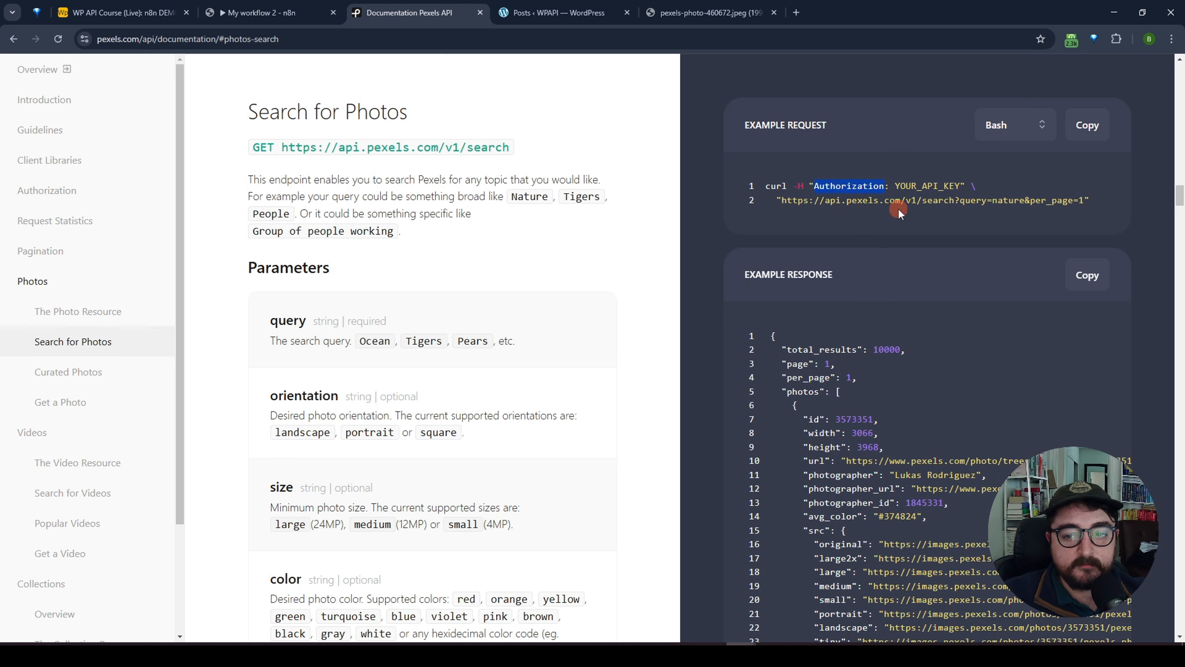
left_click(261, 12)
left_click(416, 233)
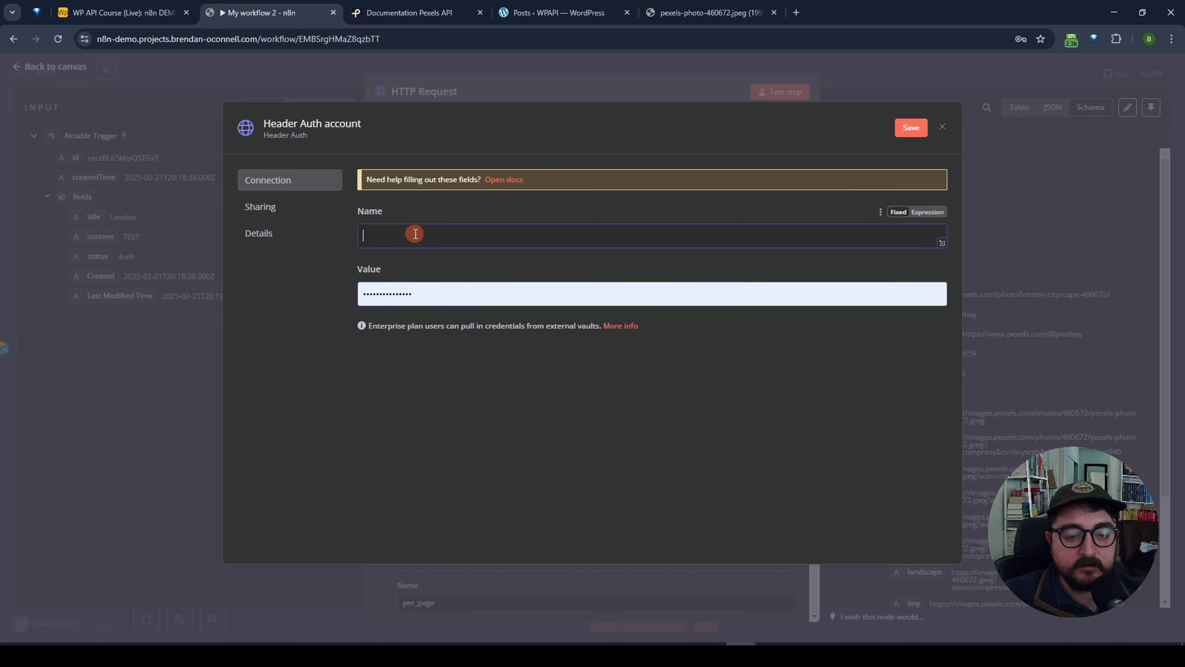
type("Authorization")
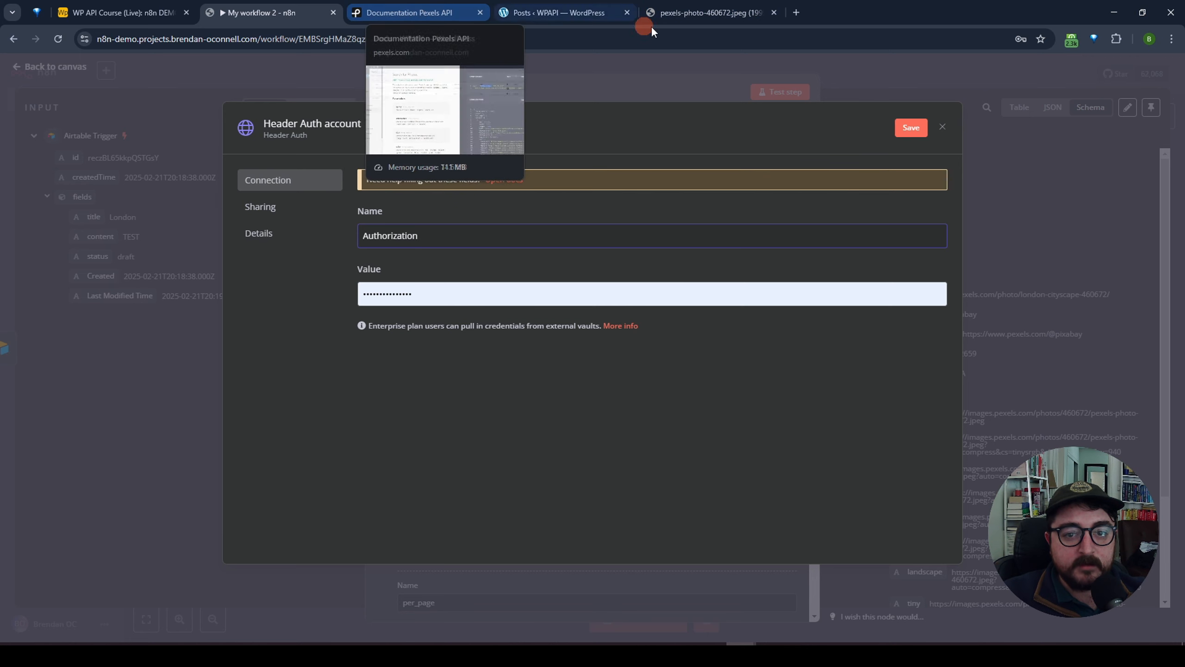
Paste the Pexels API key from the key page as the credential's value.
key("ctrl+shift+t")
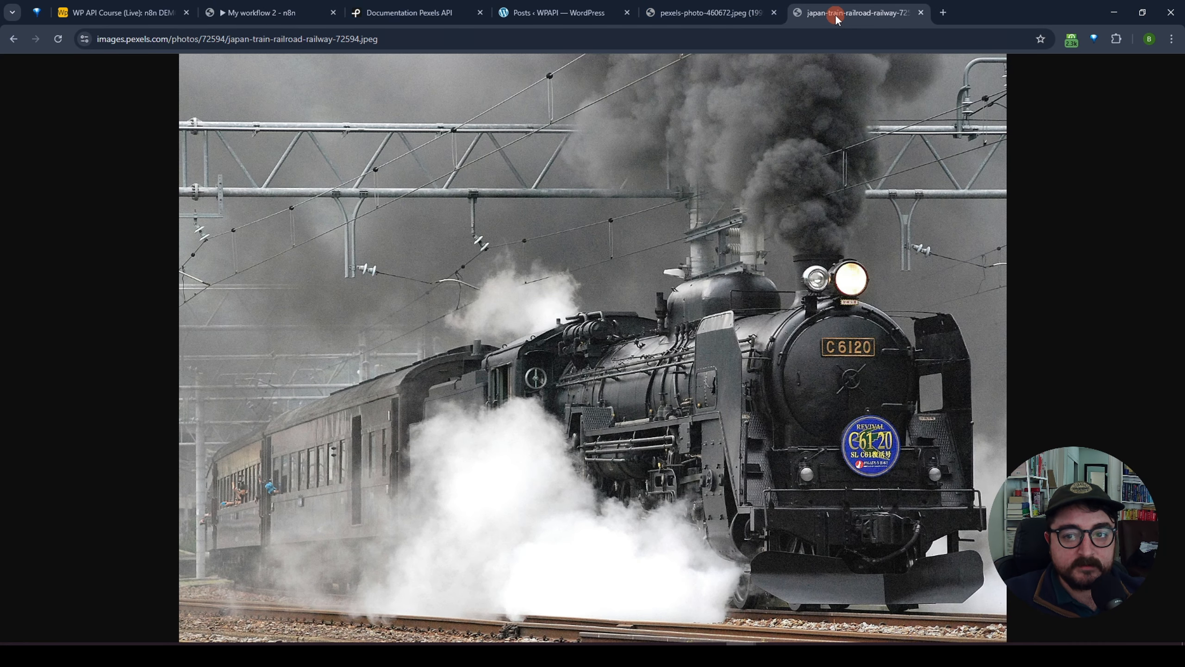
left_click(756, 13)
left_click(15, 42)
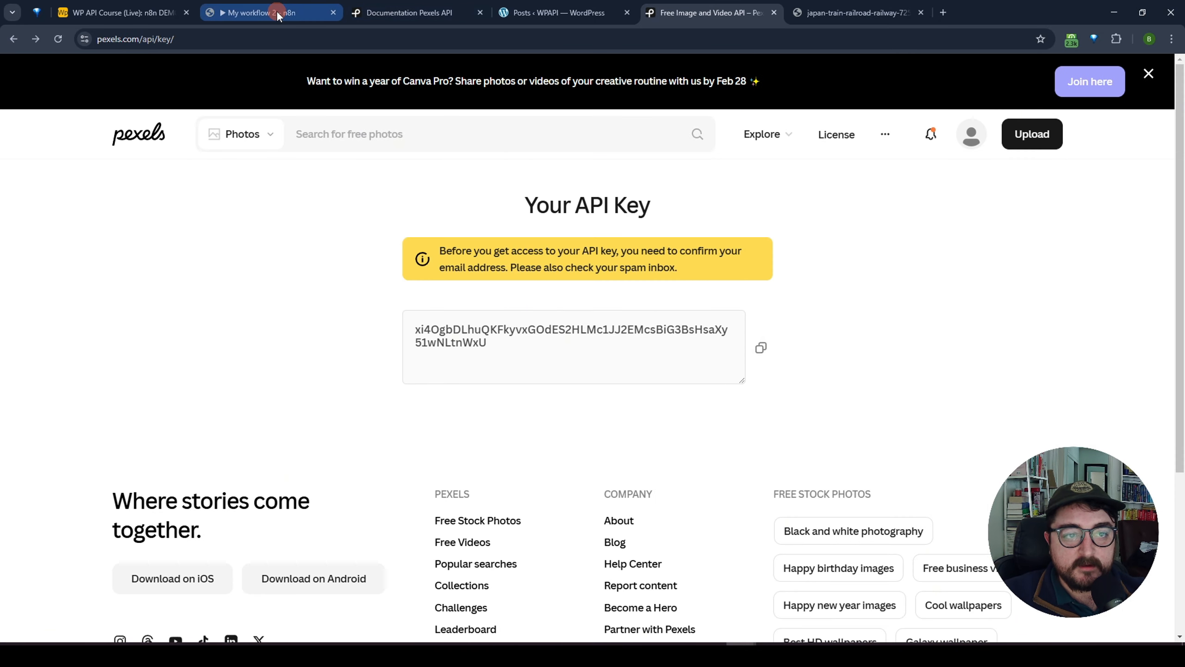
left_click(262, 12)
left_click(532, 280)
key("ctrl+v")
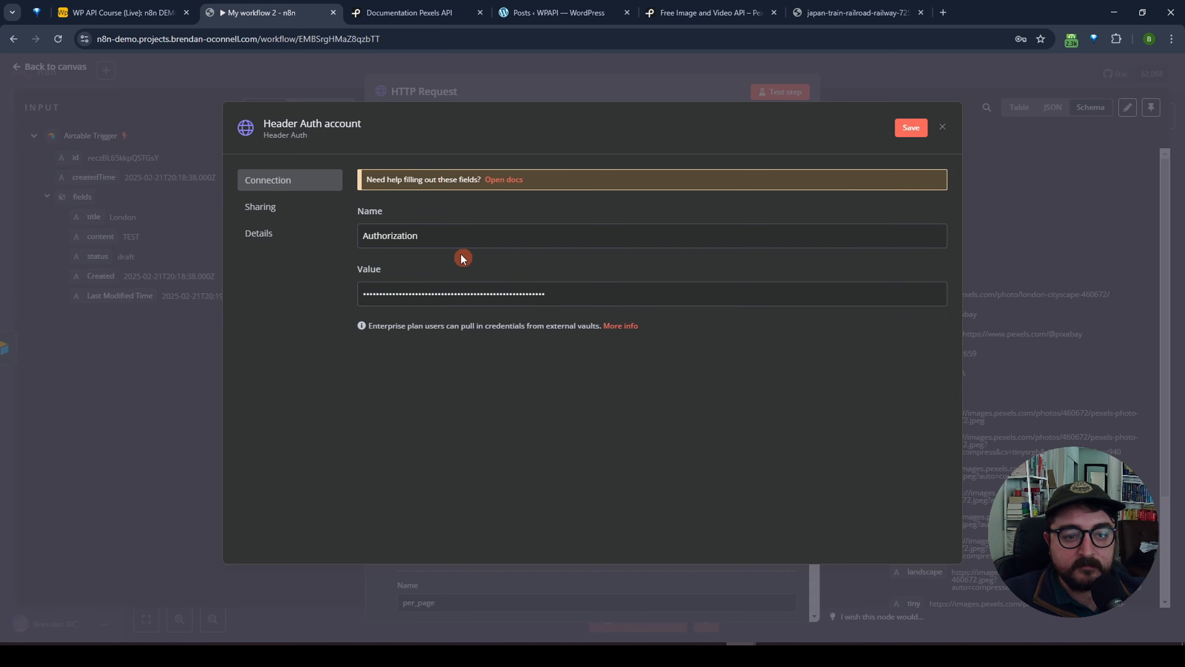
Title the credential 'Pexels API Header Auth account' and save it.
left_click(368, 197)
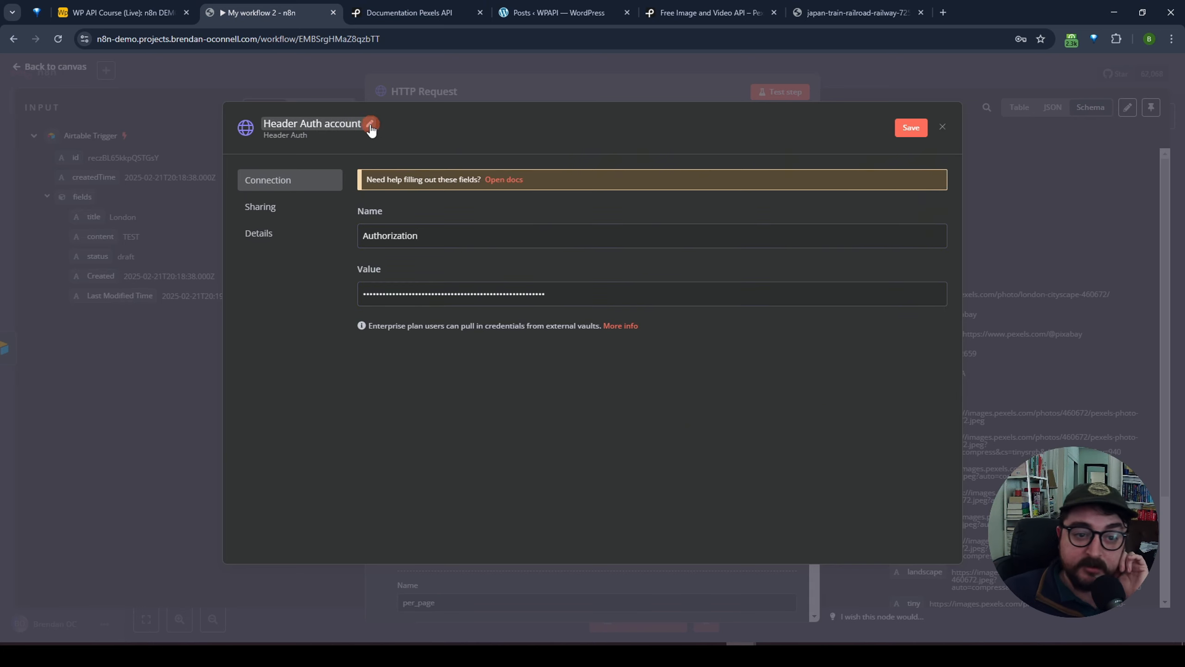
left_click(369, 123)
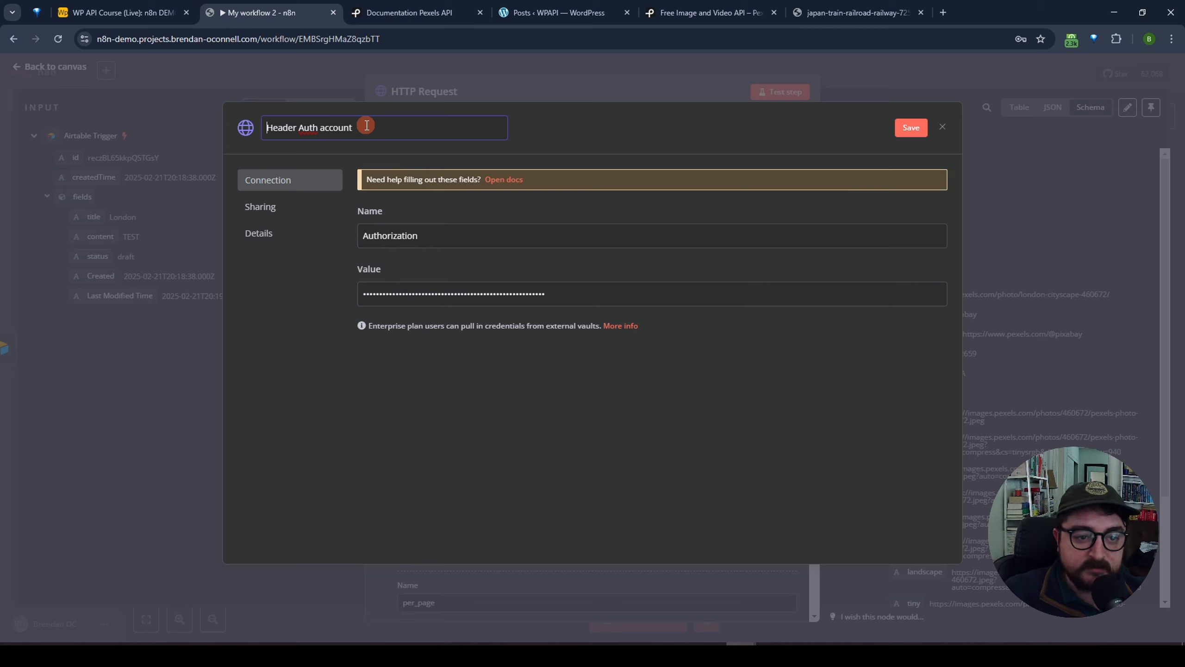
left_click_drag(367, 125, 250, 131)
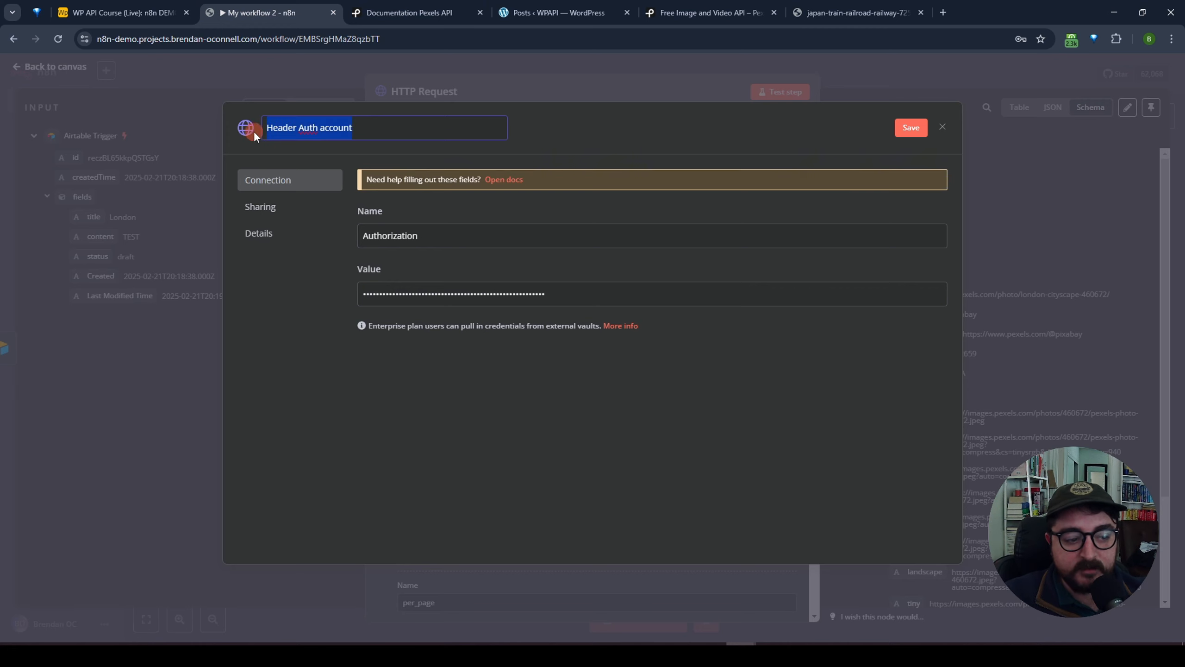
left_click(267, 129)
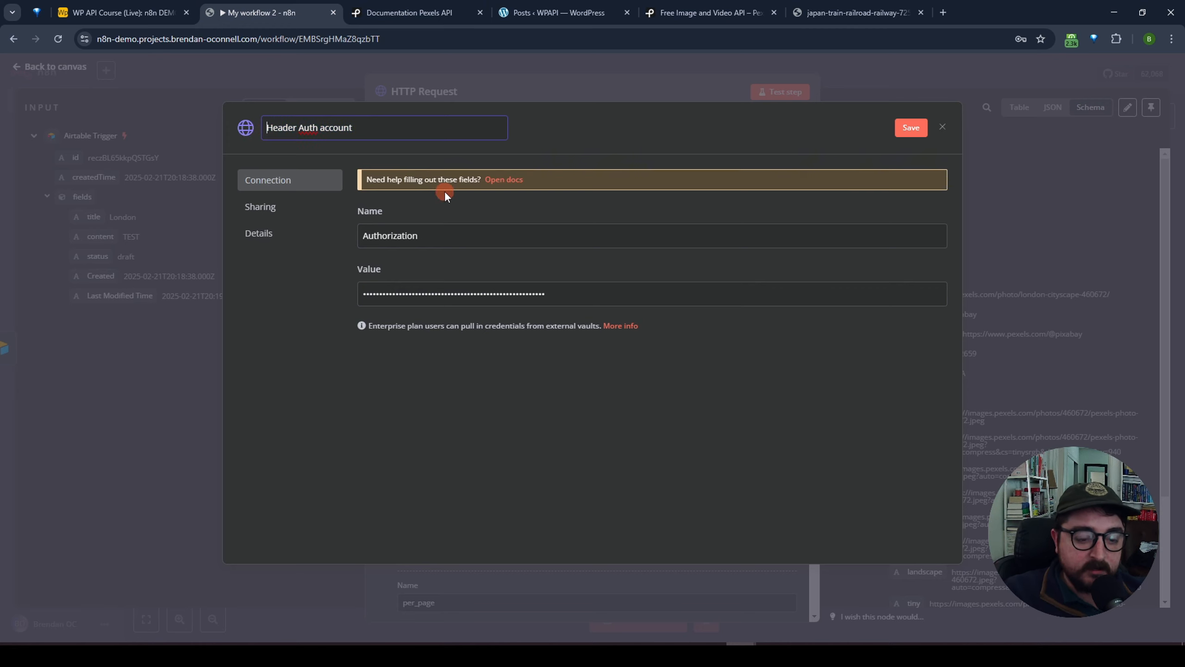
type("Pexels")
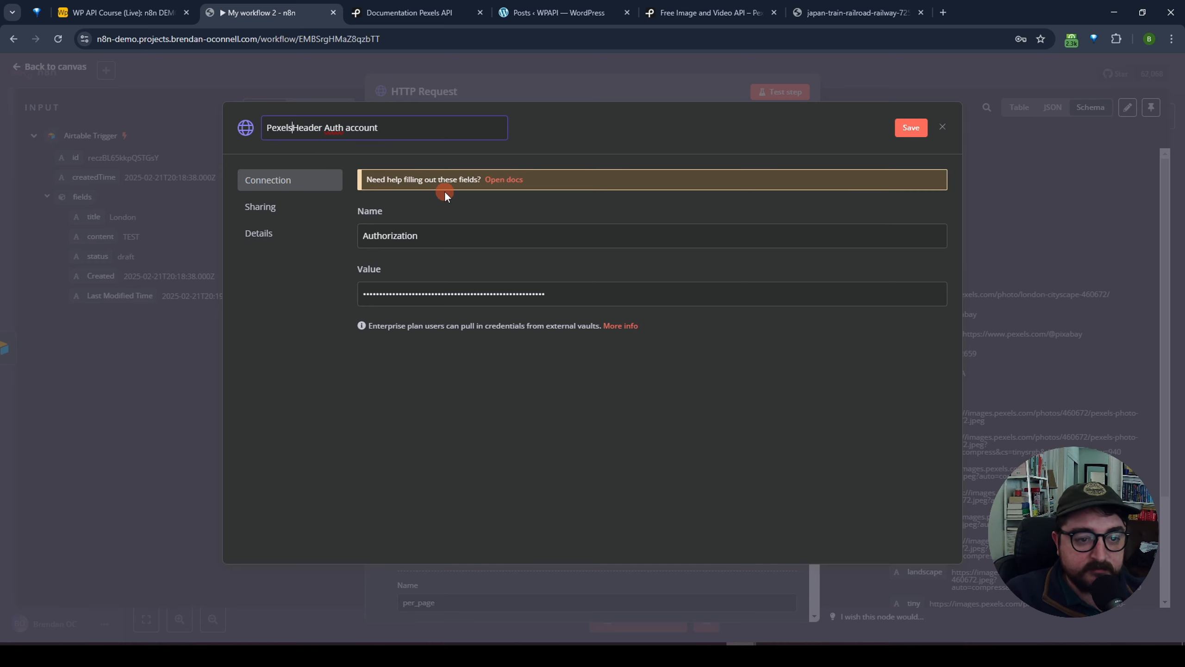
type(" API")
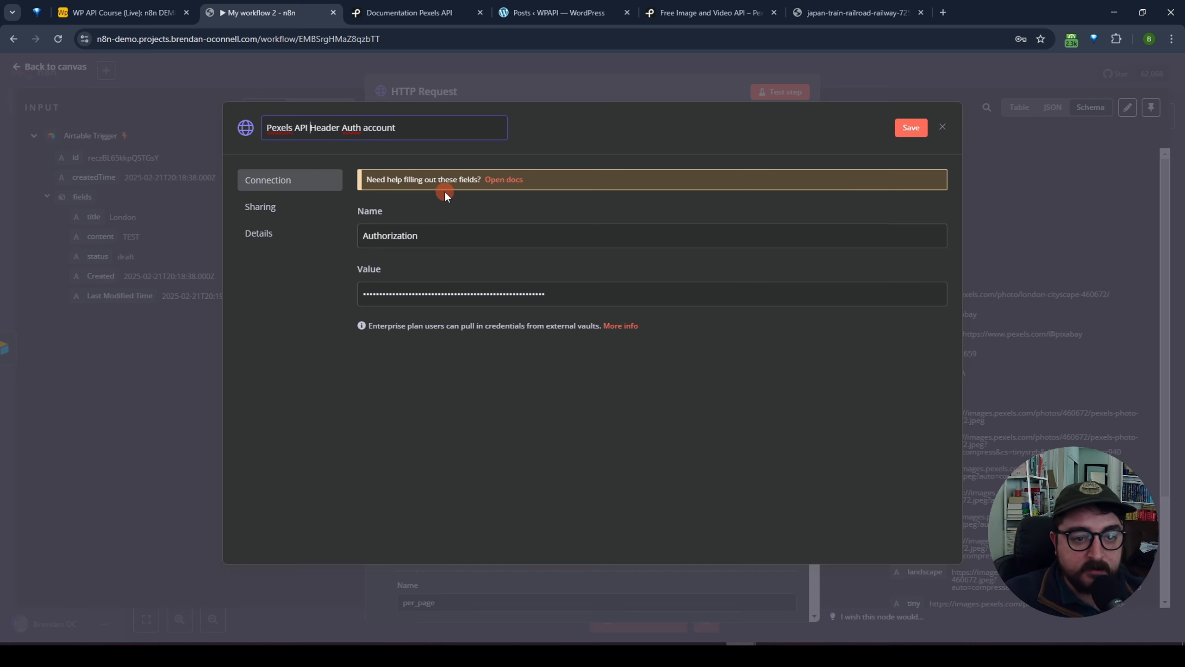
left_click(628, 214)
left_click(911, 127)
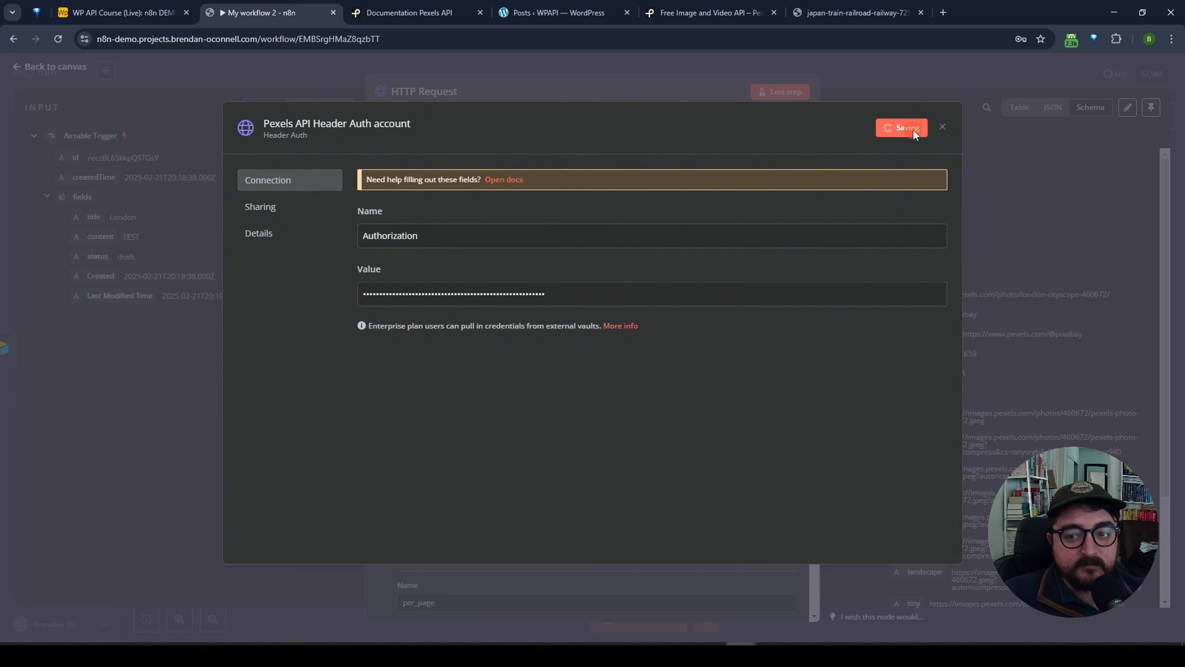
left_click(1035, 69)
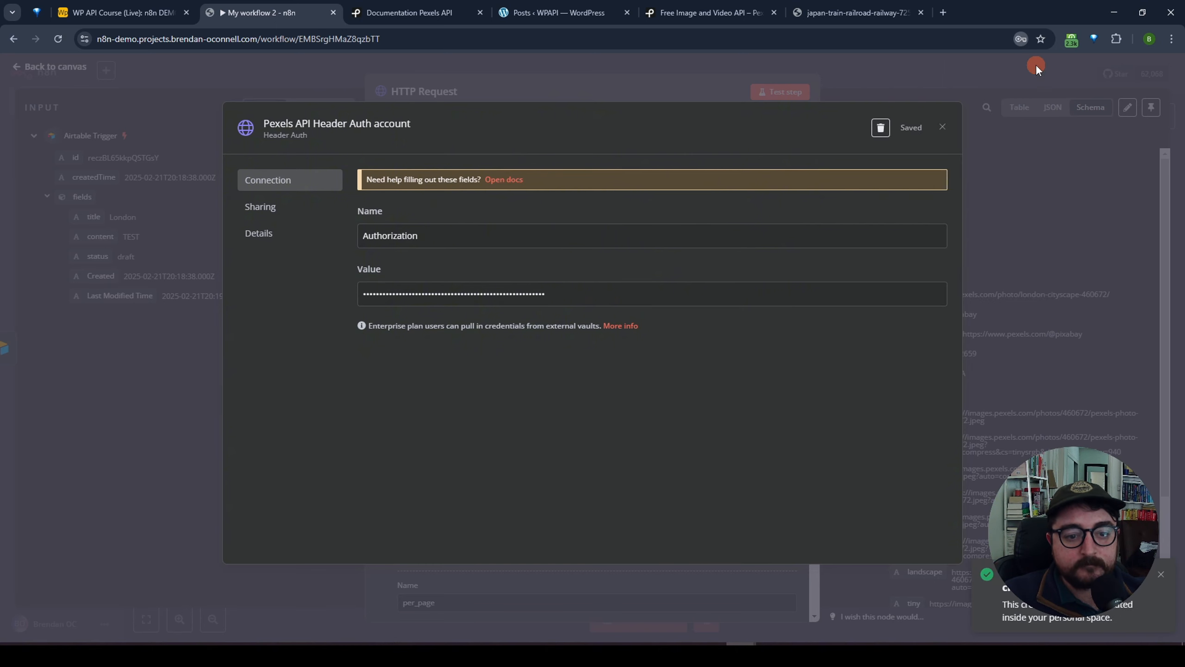
left_click(943, 126)
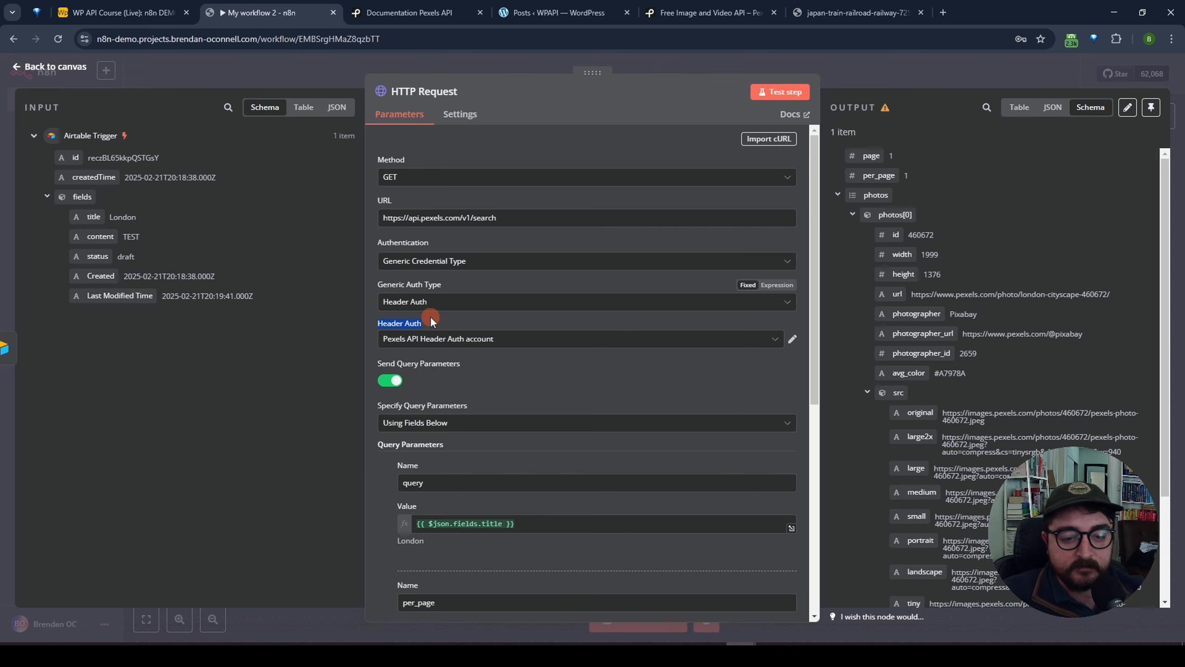
Run a test of the Pexels request to confirm it succeeds with the saved credential.
left_click(447, 319)
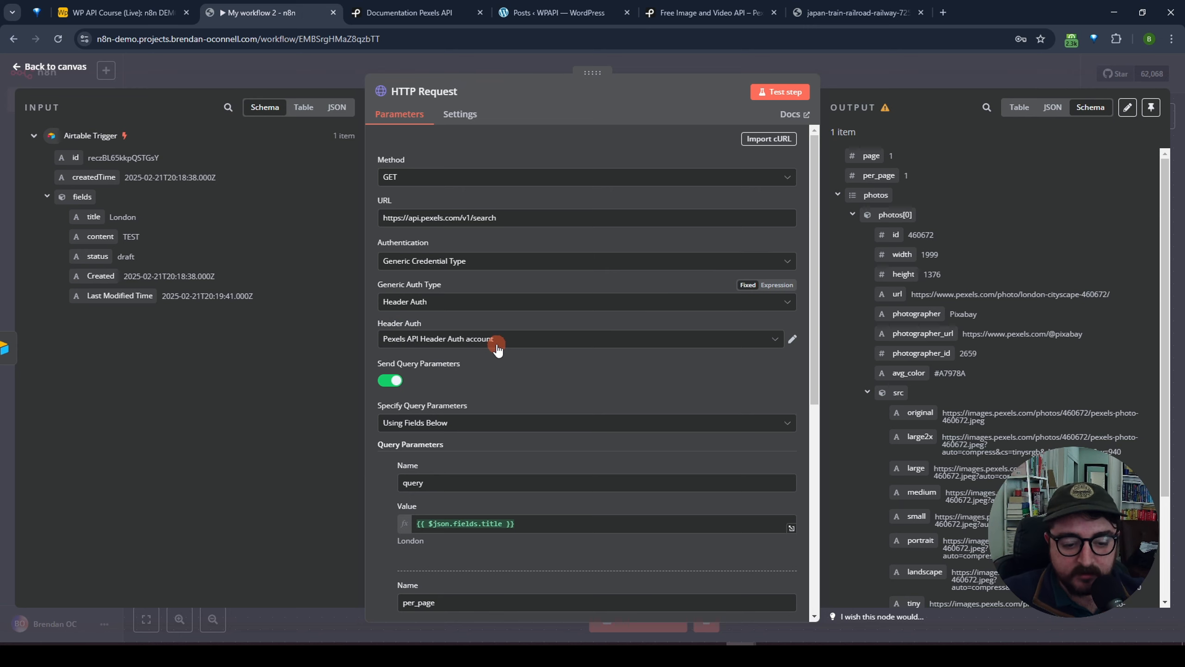
scroll(496, 345, "down", 8)
scroll(496, 345, "up", 8)
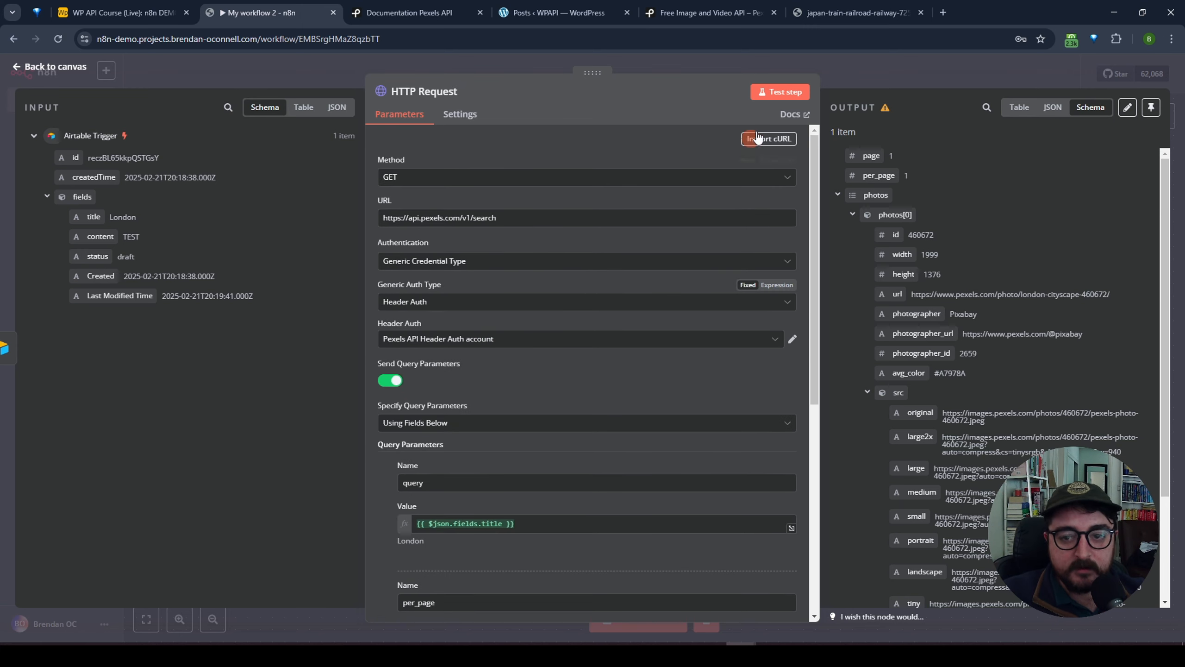
left_click(783, 93)
left_click(783, 92)
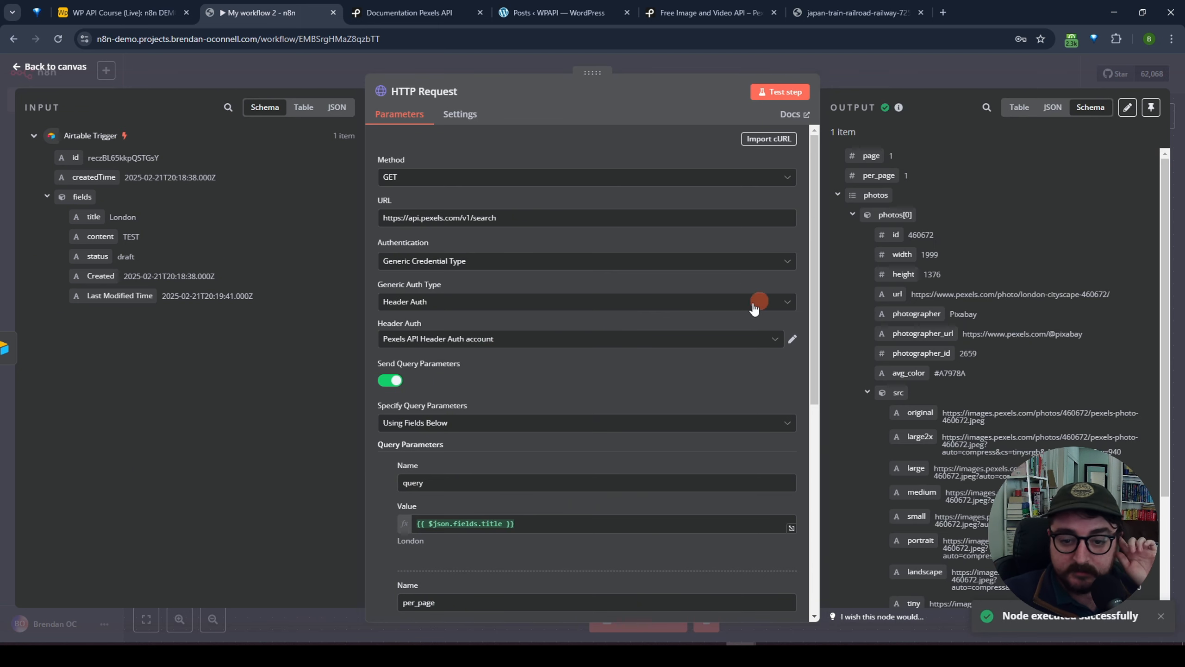
Open the Header Auth credential list, keeping Pexels API Header Auth account selected.
left_click(490, 343)
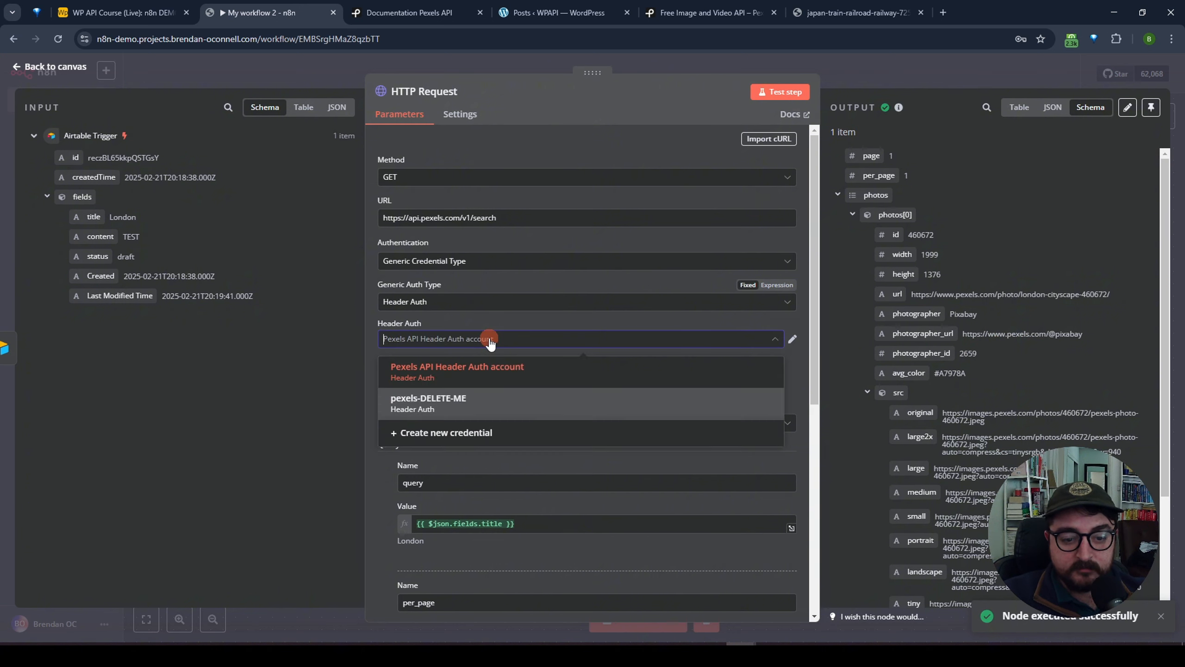
left_click(492, 317)
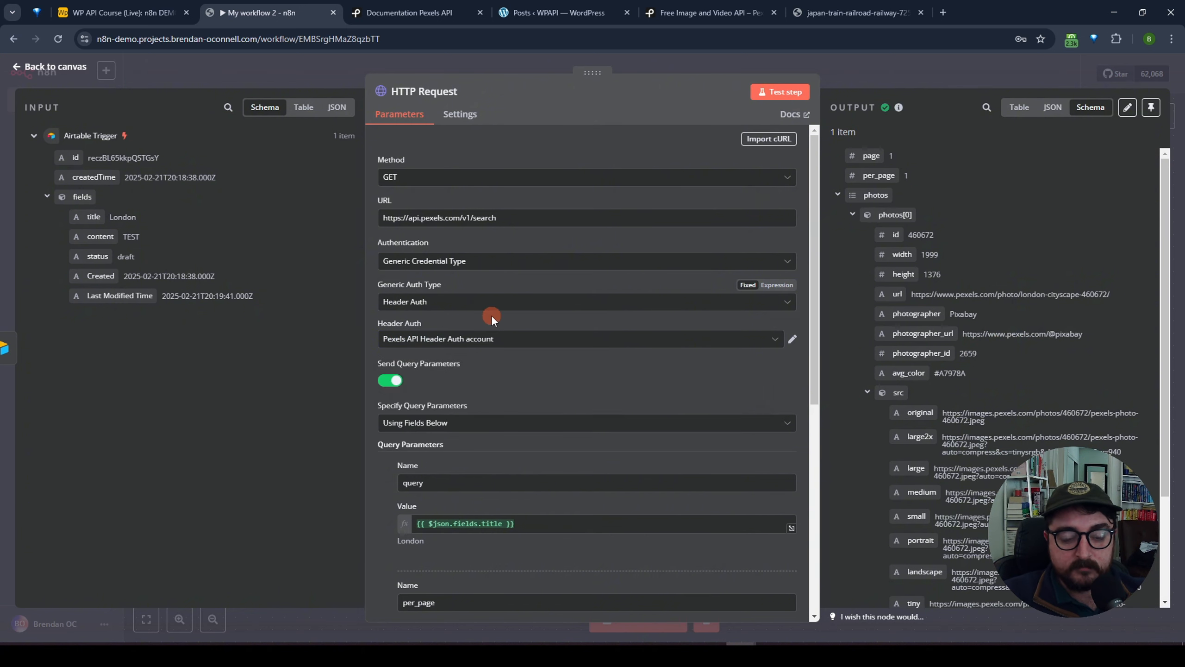
left_click(490, 339)
Save a new credential 'DELETE ME Header Auth account' with header Authorization and a key value.
left_click(450, 431)
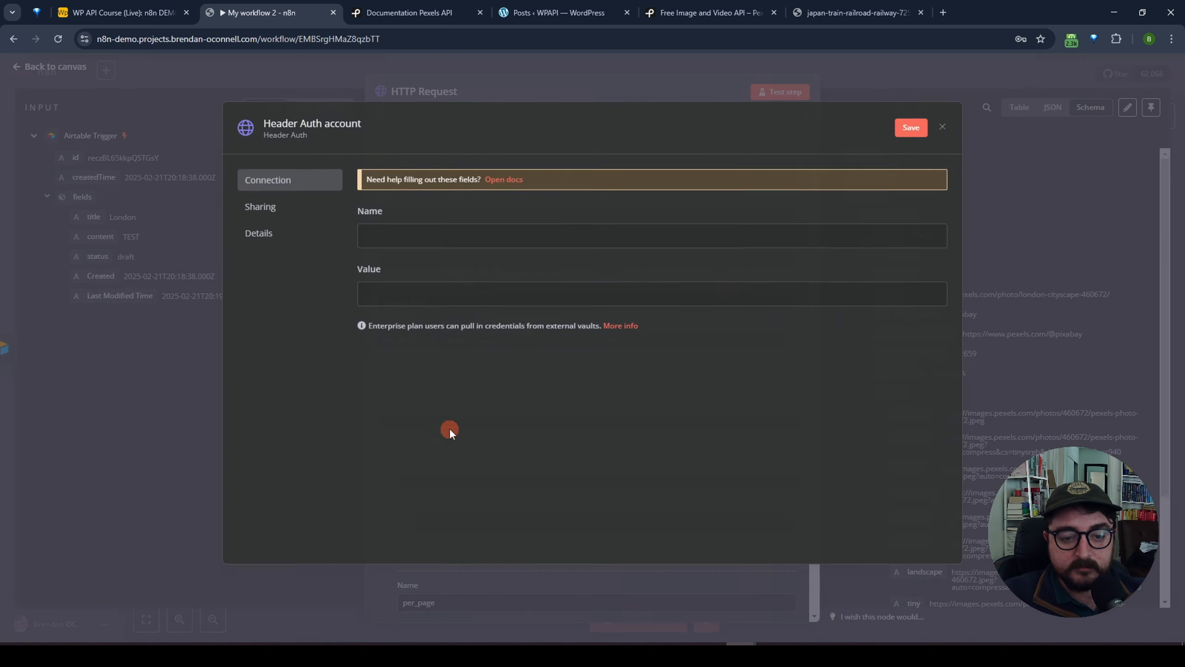
left_click(428, 234)
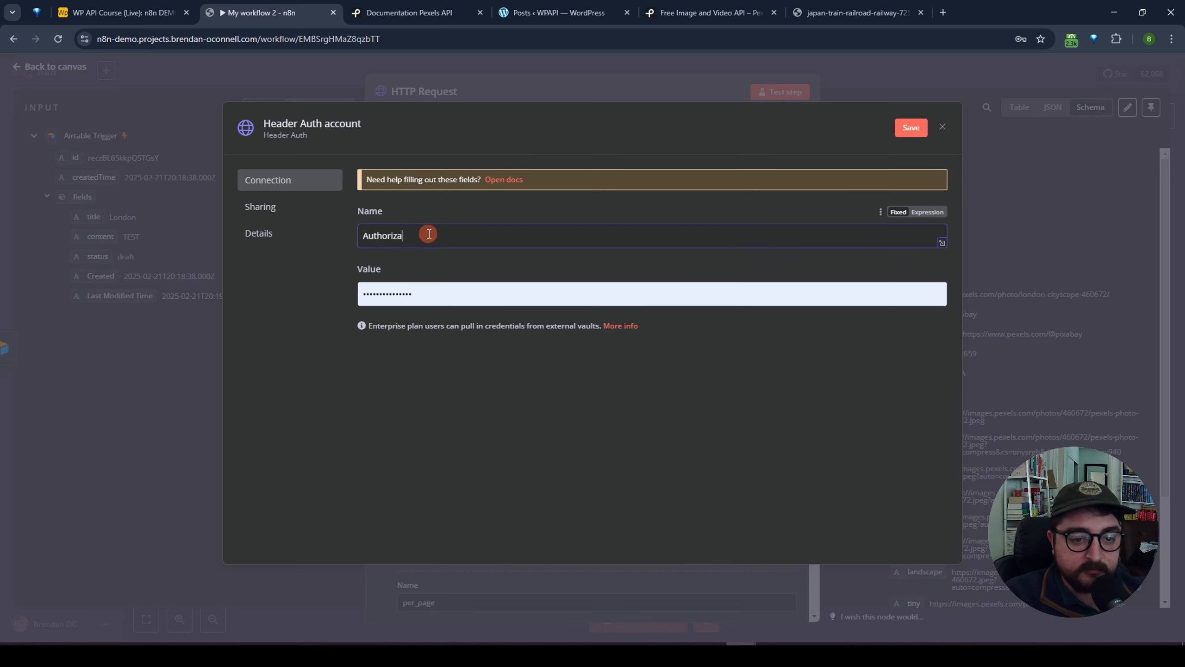
key("Tab")
type("••••••••••••")
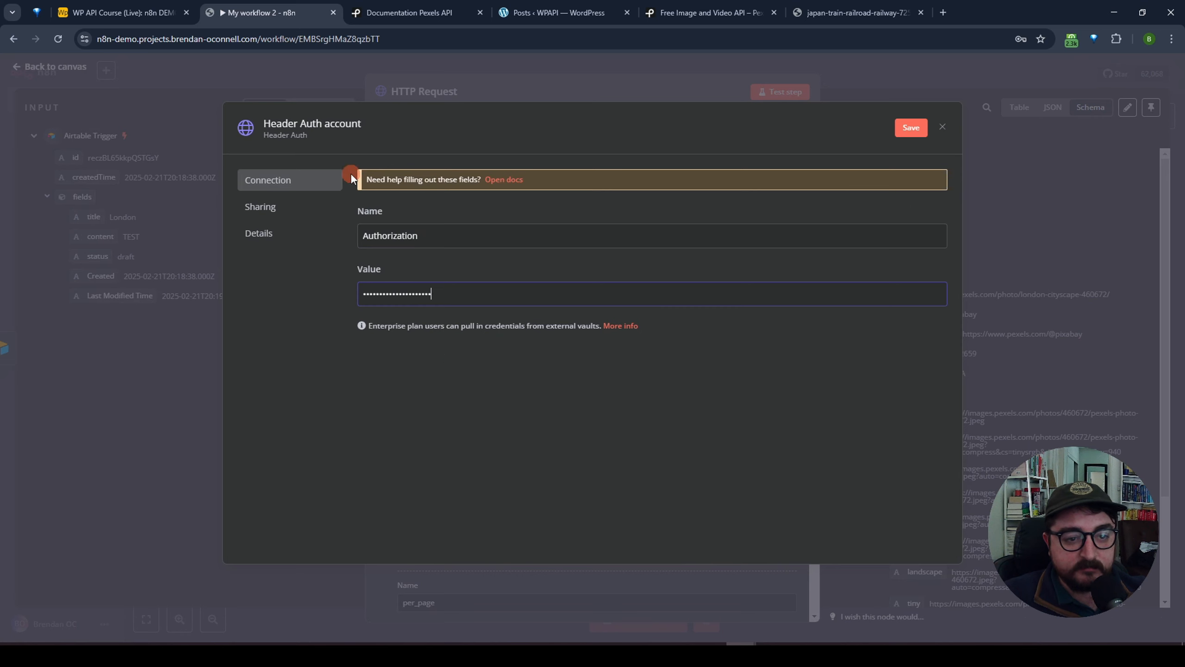
left_click(339, 121)
key("Home")
type("DELETE ME")
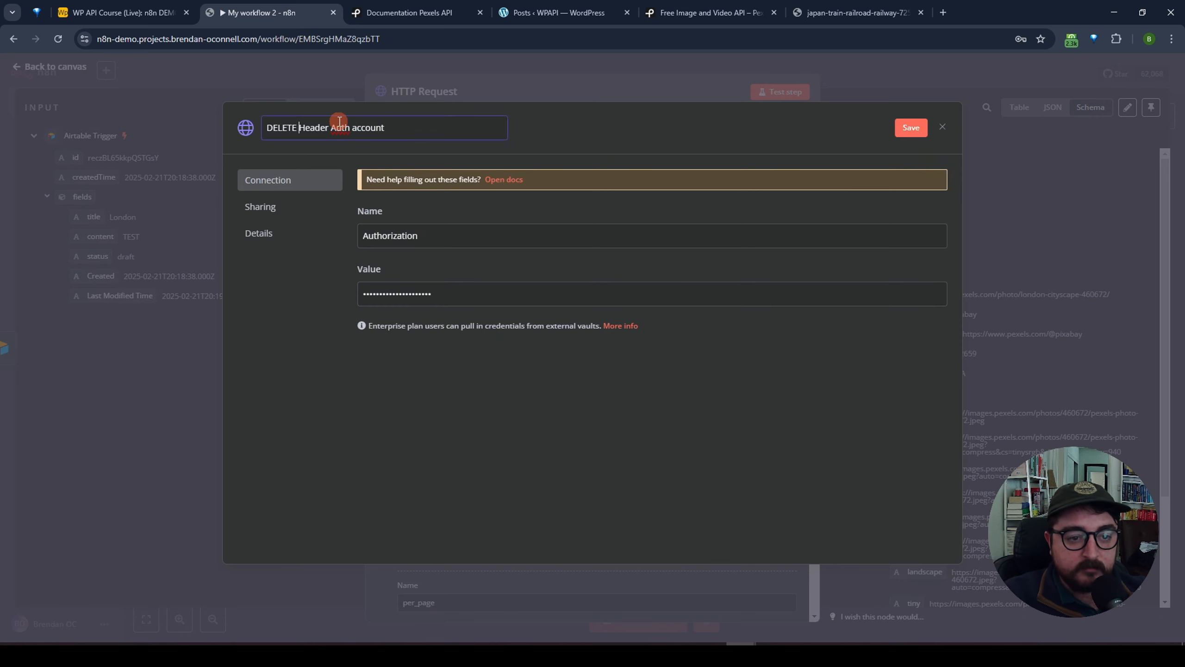
left_click(927, 130)
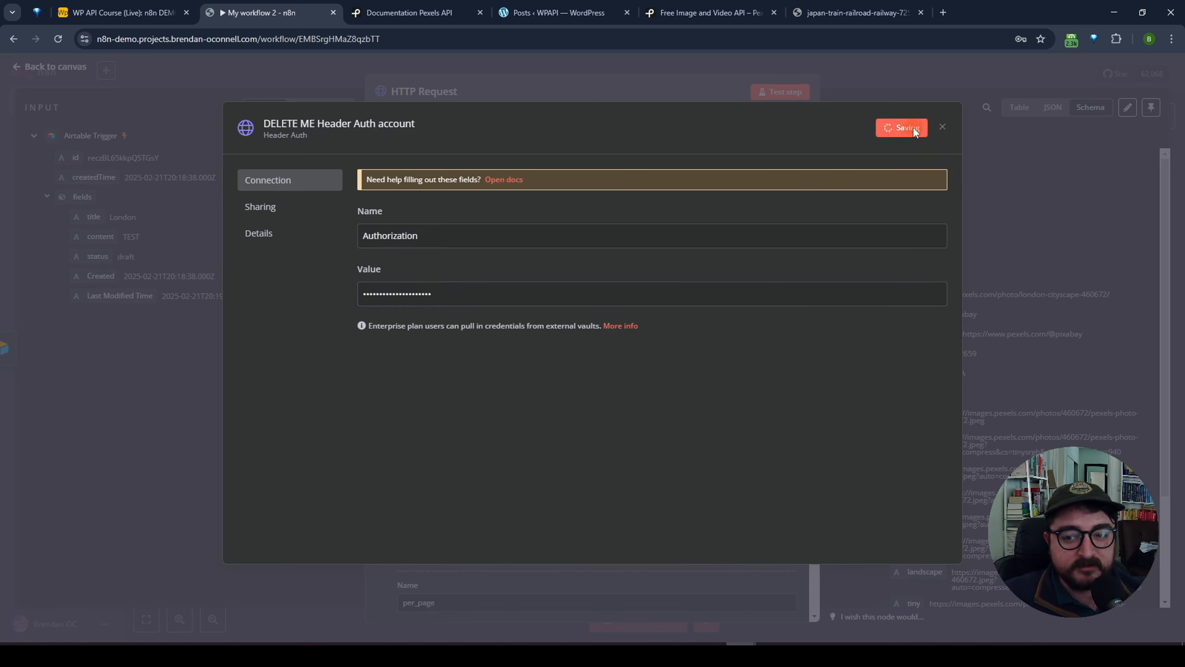
left_click(1039, 71)
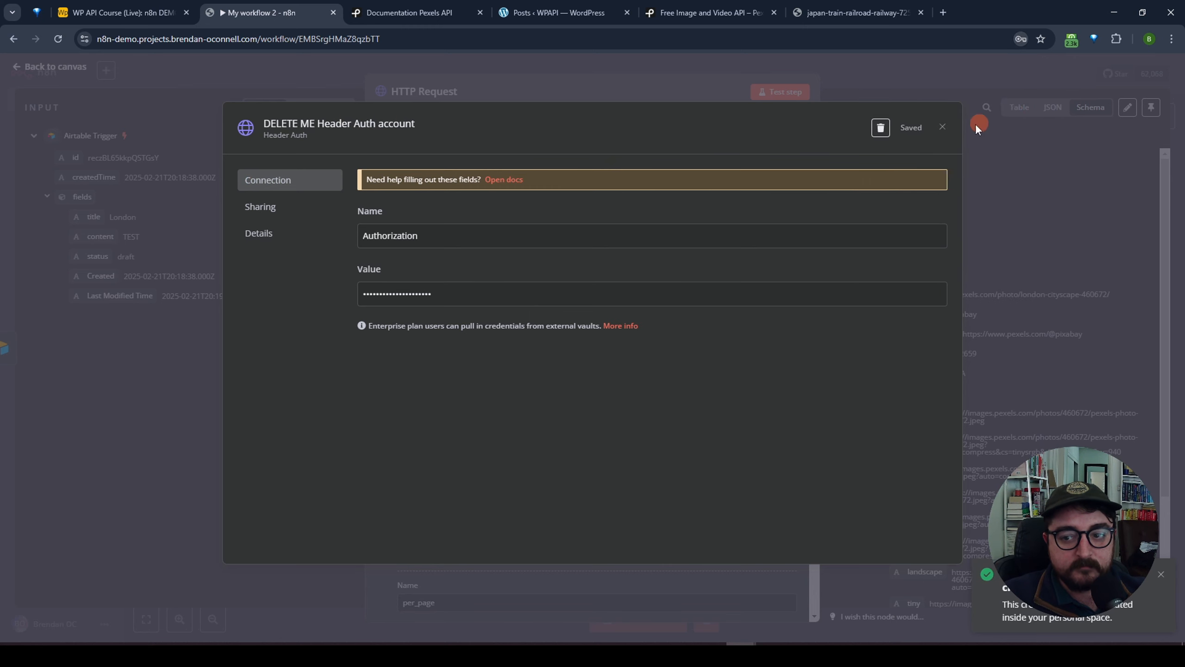
left_click(975, 123)
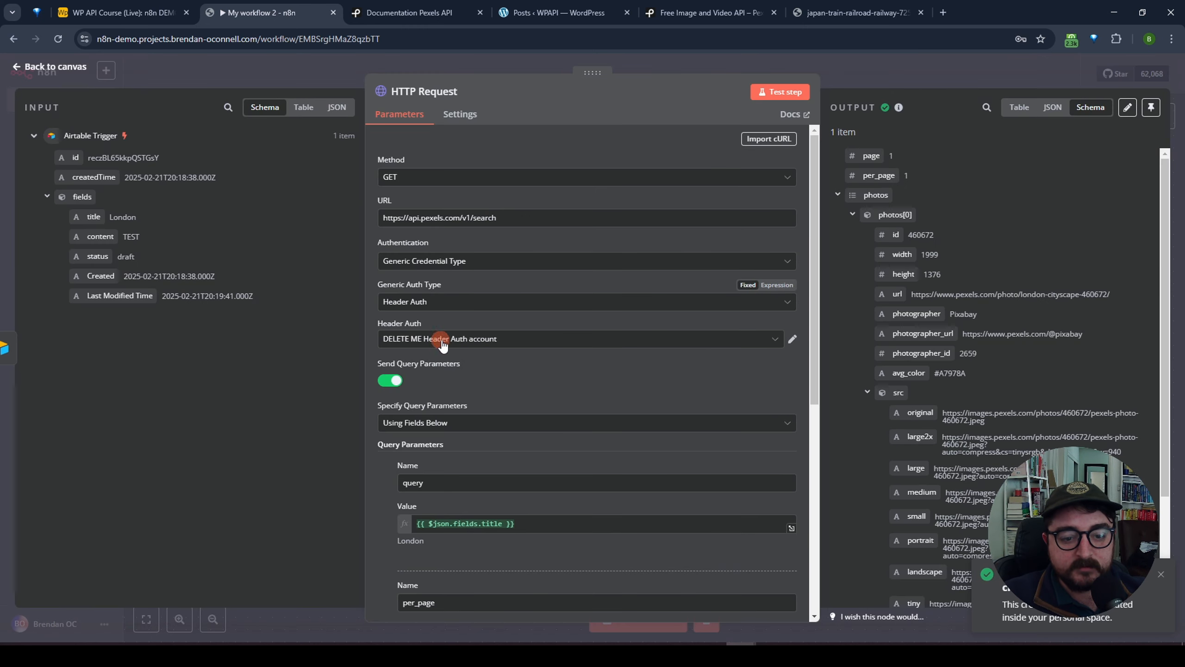
Test with DELETE ME (401 Unauthorized), then rerun successfully using Pexels API Header Auth account.
left_click(780, 91)
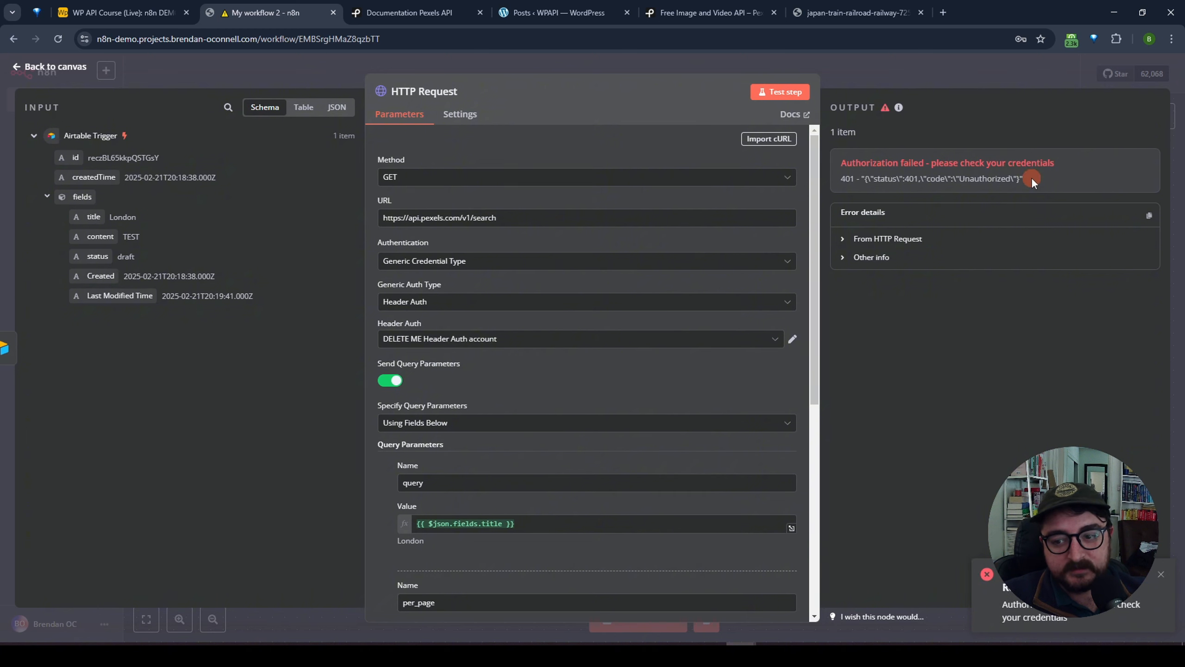
left_click_drag(1011, 178, 959, 181)
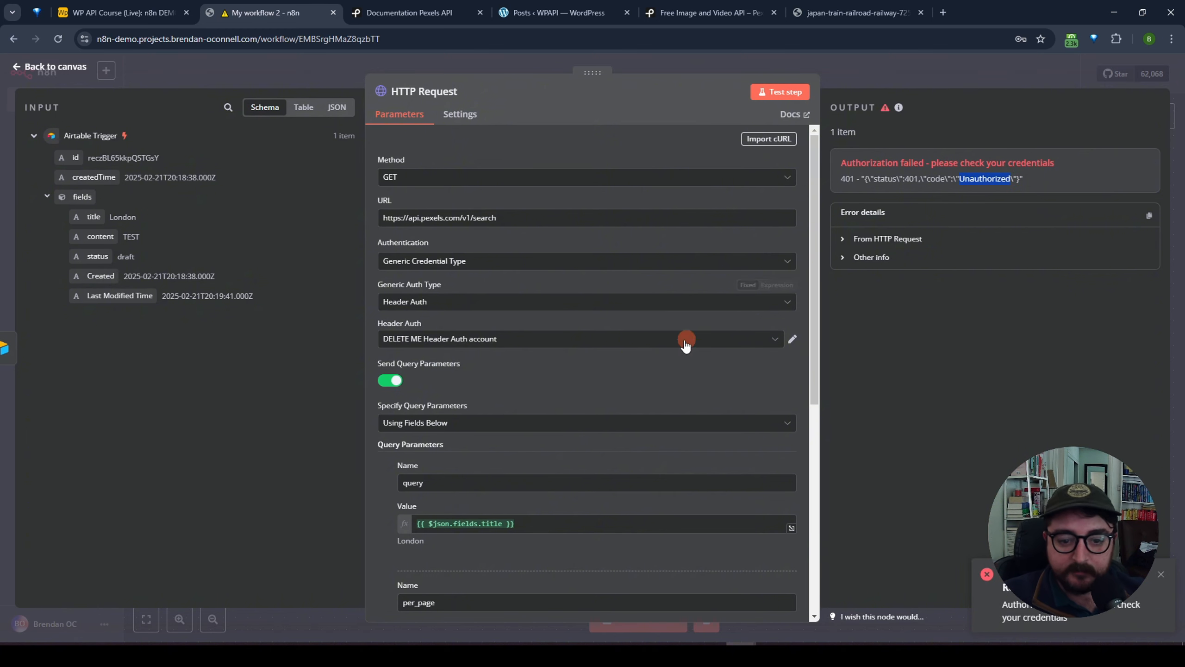
left_click(606, 339)
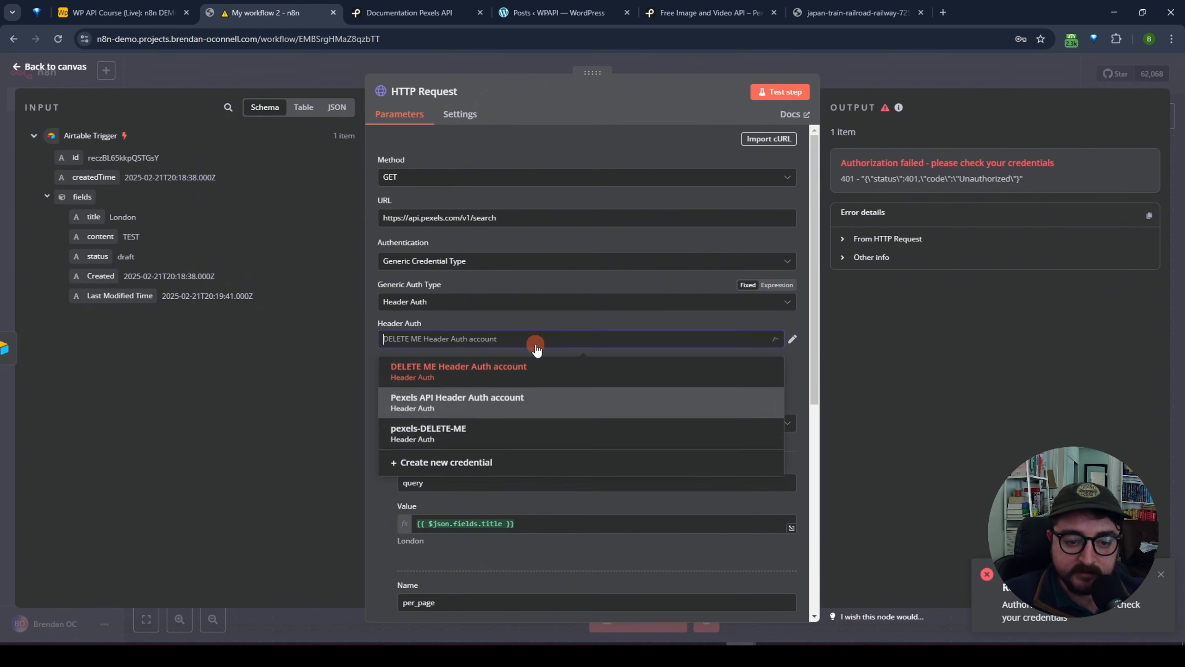
left_click(466, 402)
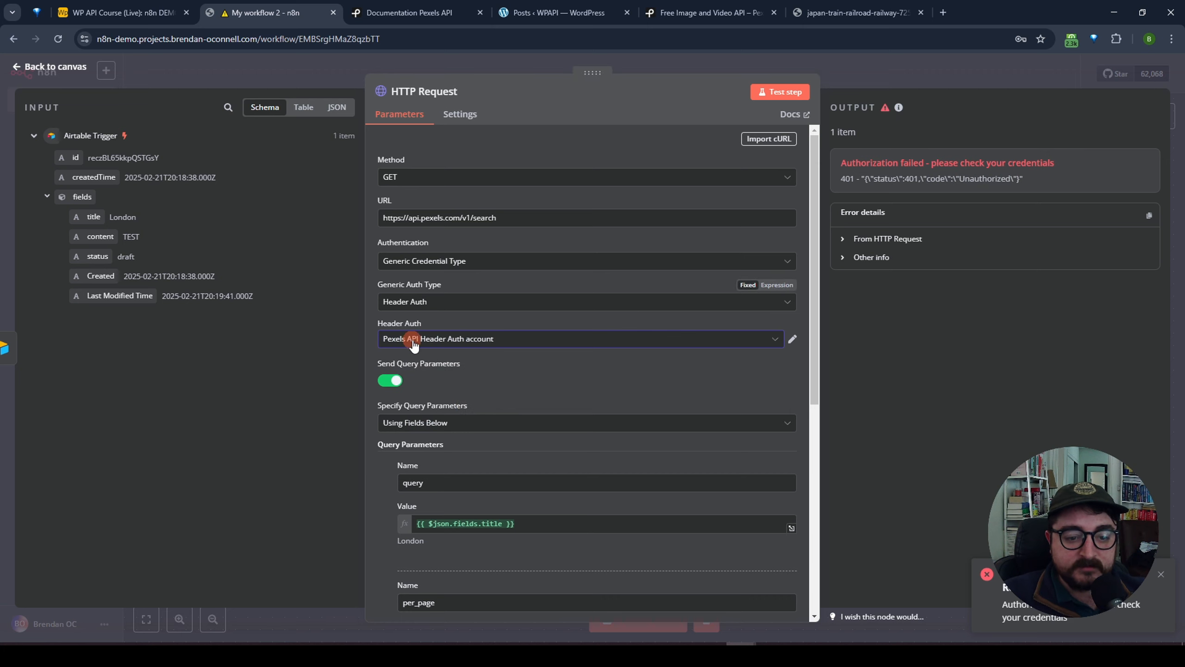
left_click(781, 92)
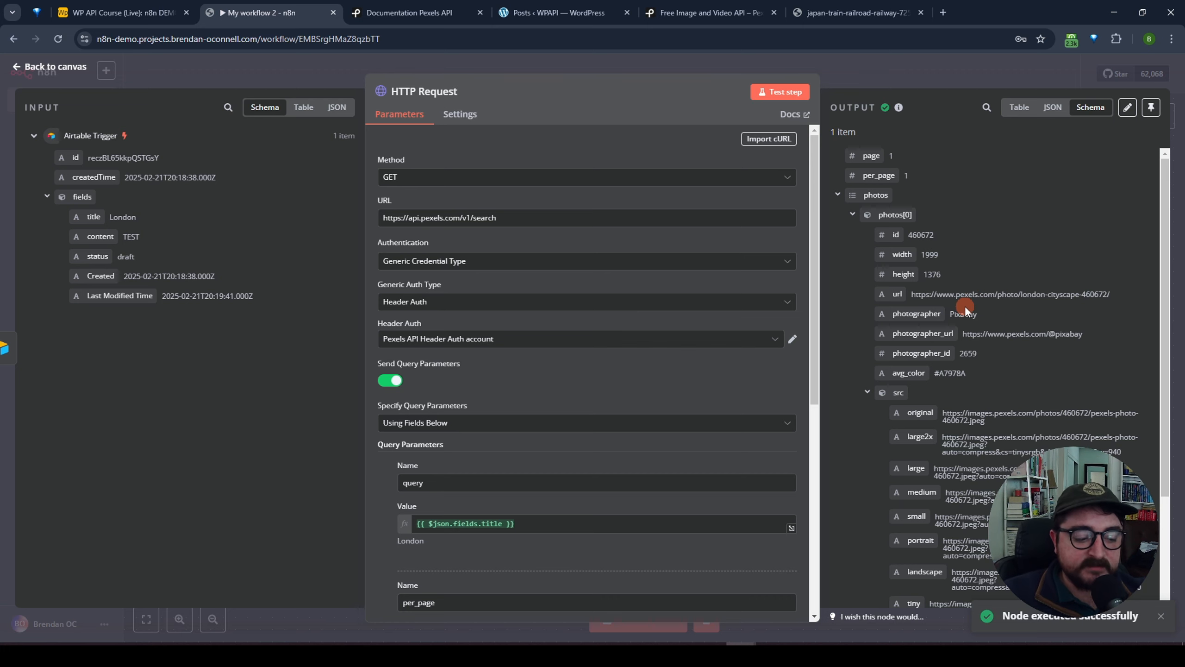
Inspect the query value expression, then close the node back to the canvas.
left_click(526, 523)
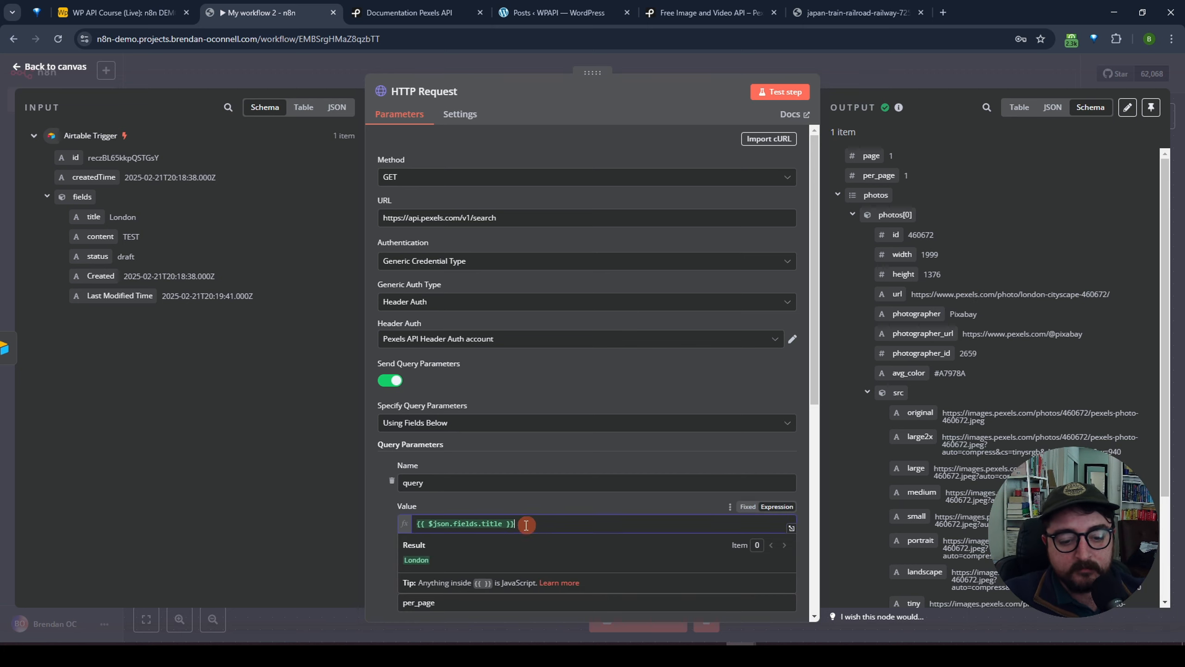
left_click_drag(527, 524, 414, 523)
left_click(600, 506)
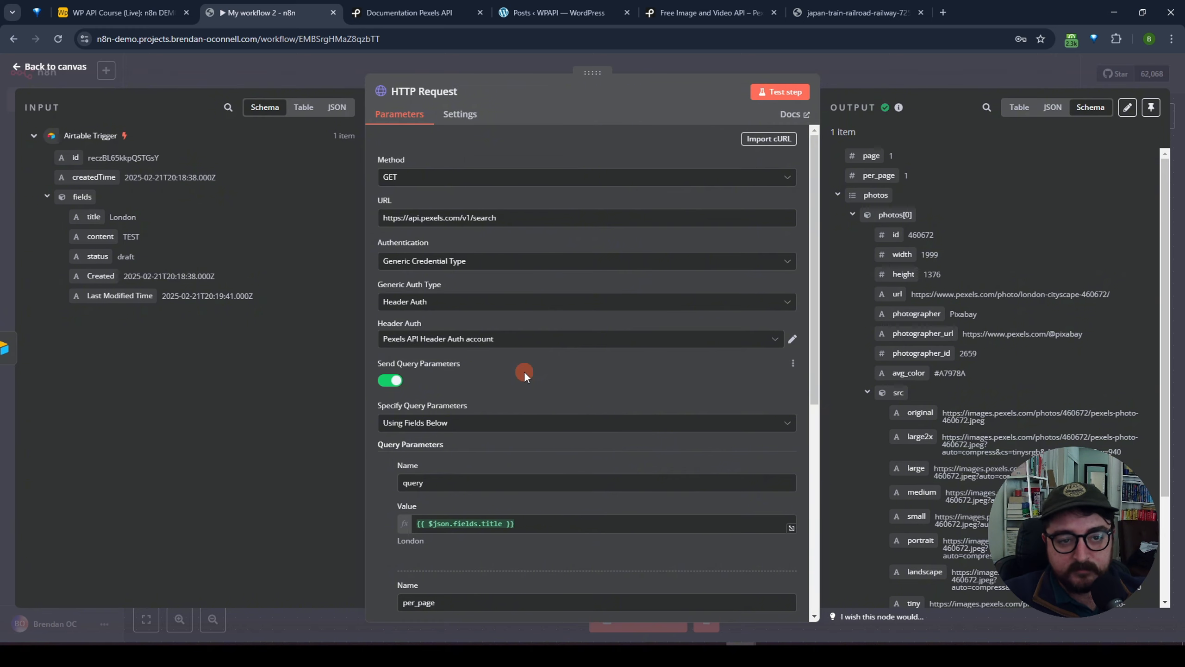
left_click(864, 72)
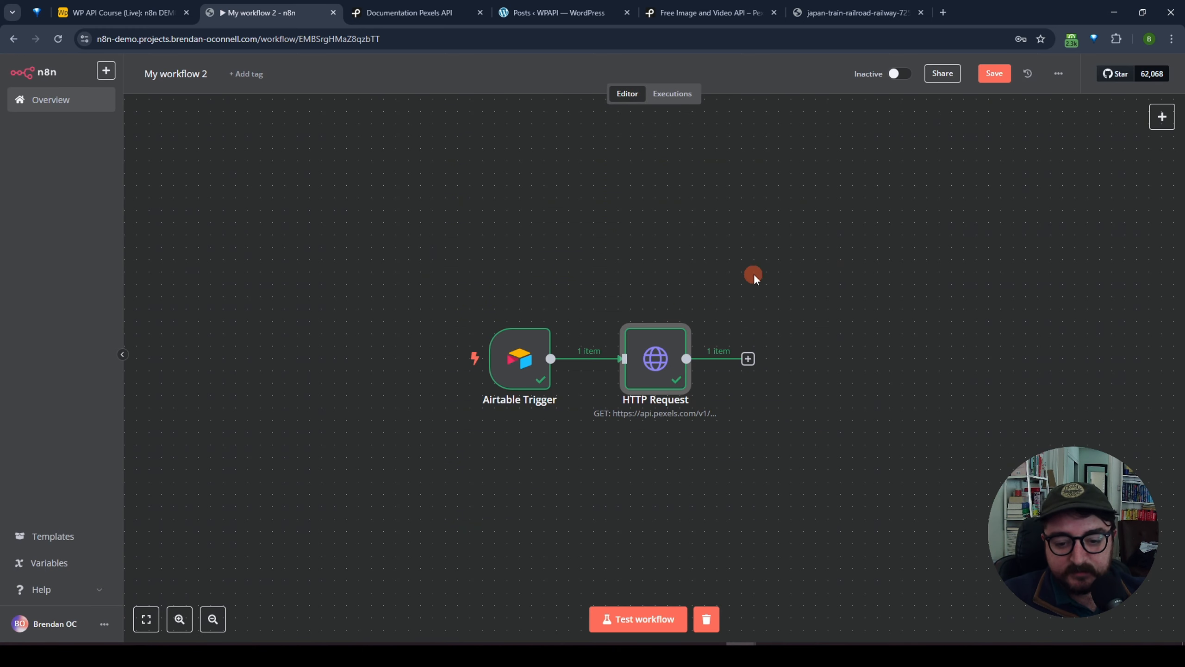
Rename the HTTP Request node to 'Get Image from pexels' and shift the canvas view left.
double_click(656, 365)
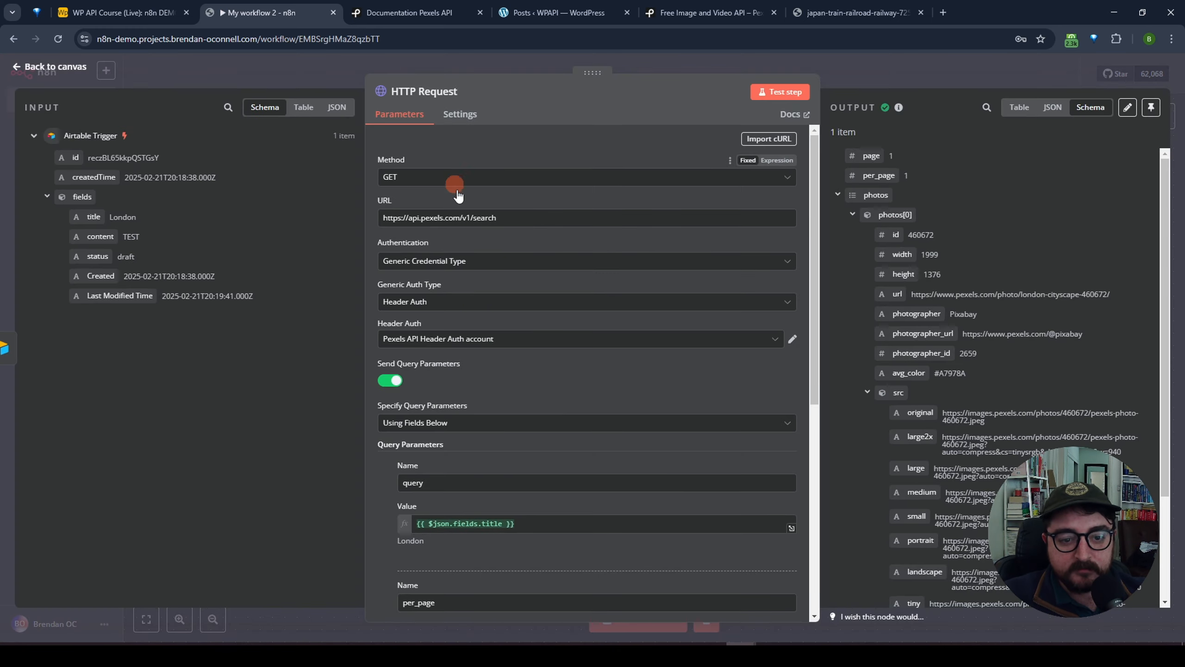
left_click(425, 92)
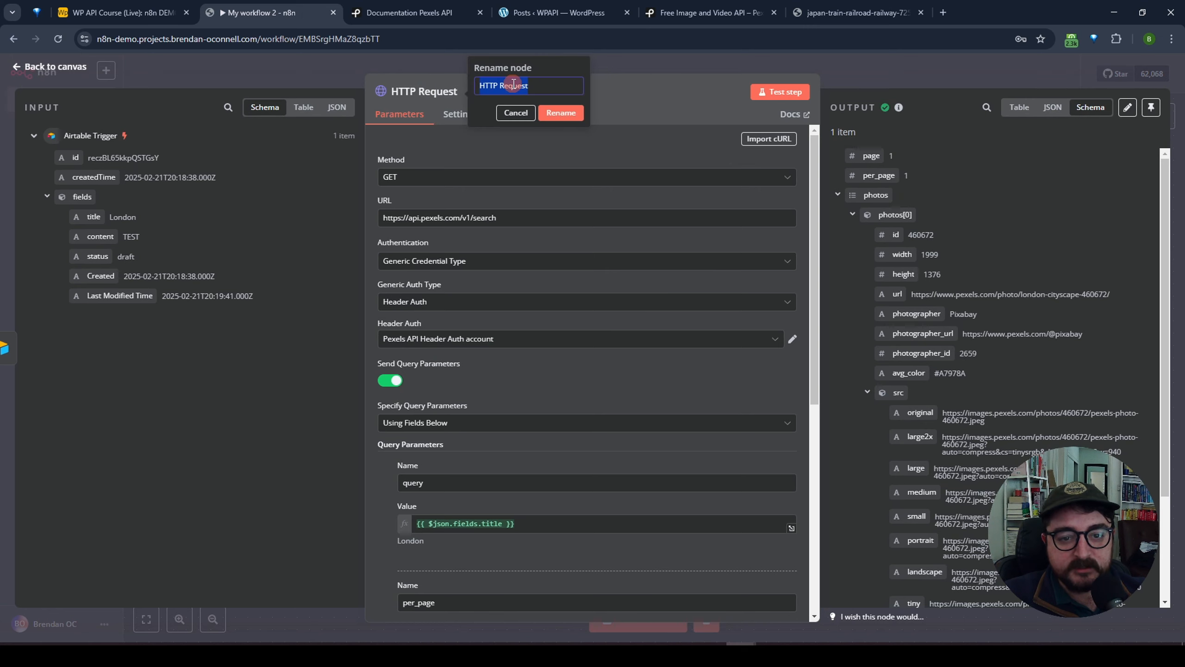
type("Ge")
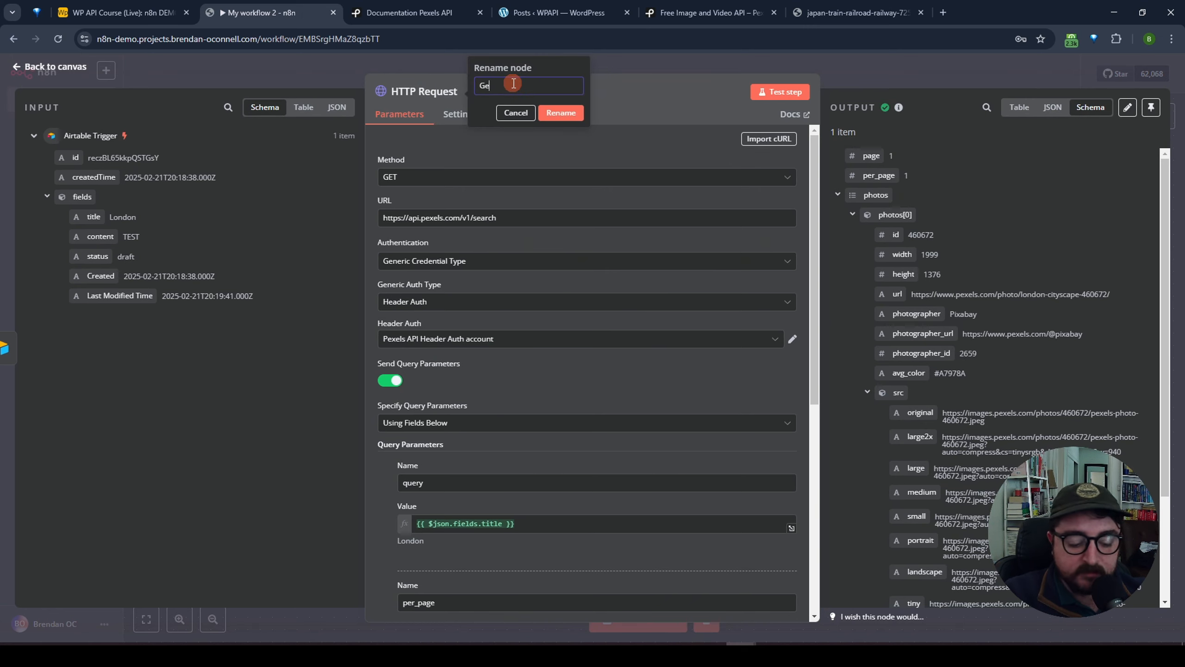
type("t Image from pexels")
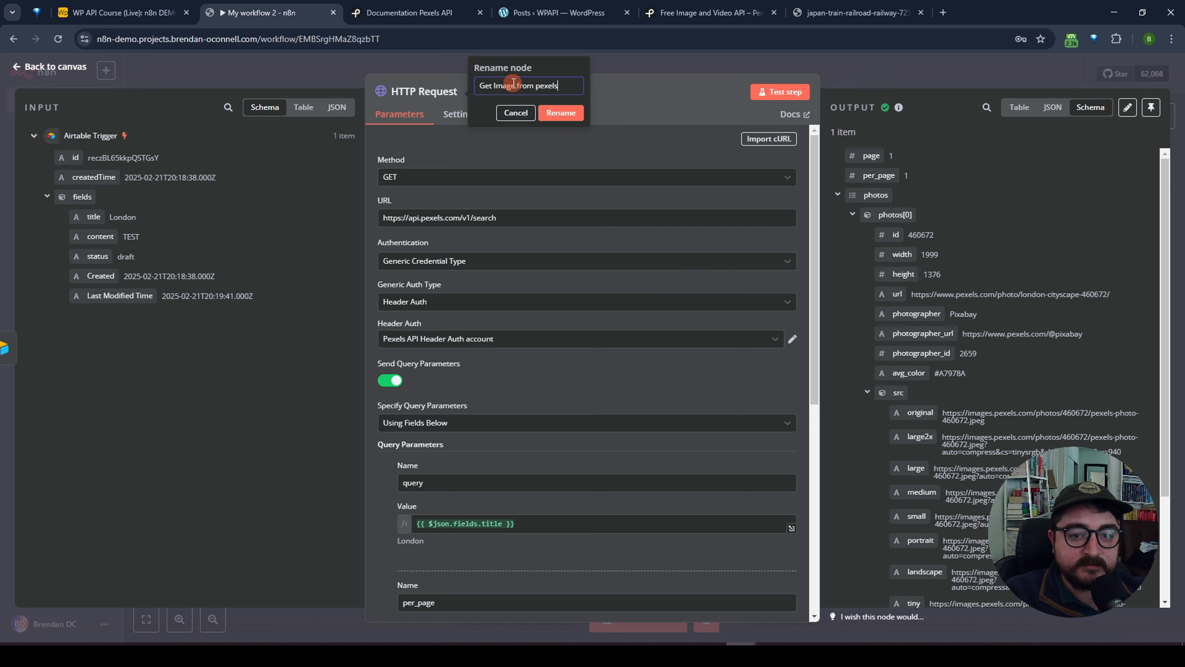
left_click(558, 113)
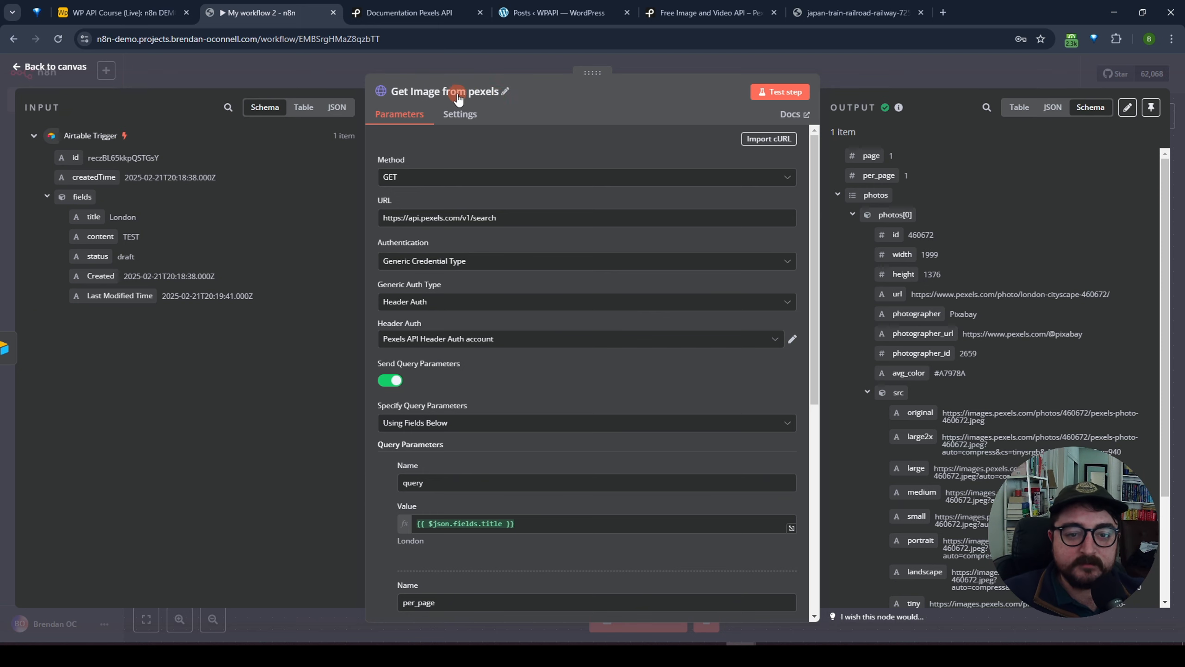
left_click(881, 72)
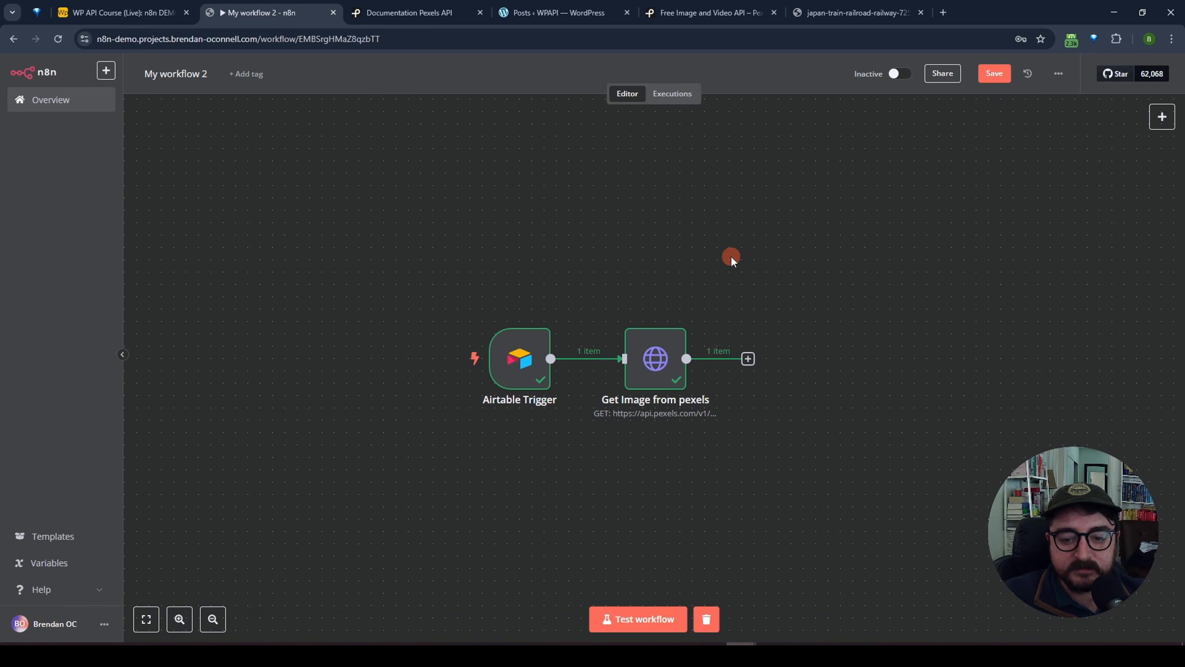
left_click_drag(775, 260, 620, 242)
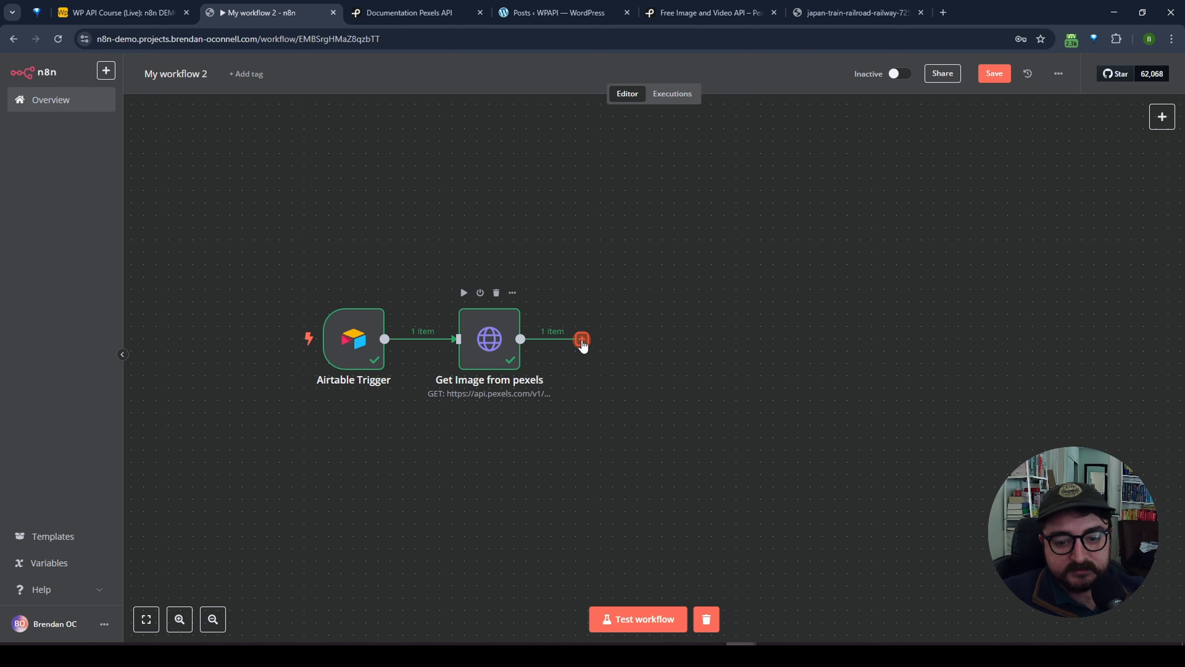
Add a WordPress 'Create a post' node after Get Image from pexels.
left_click(583, 340)
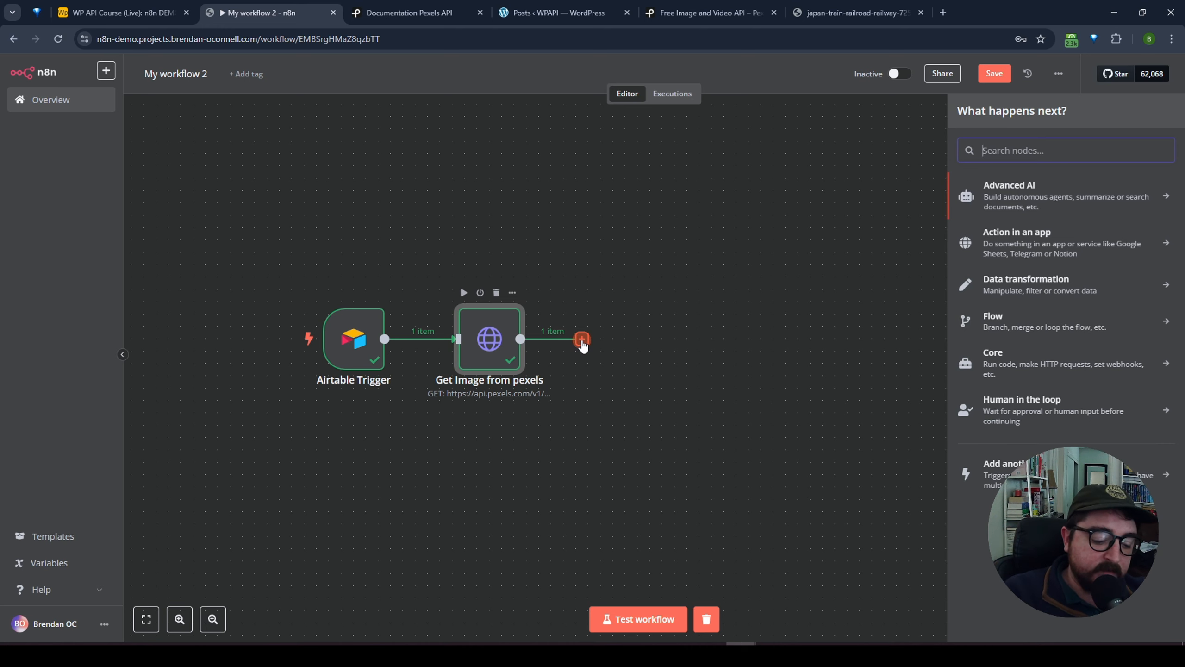
type("word")
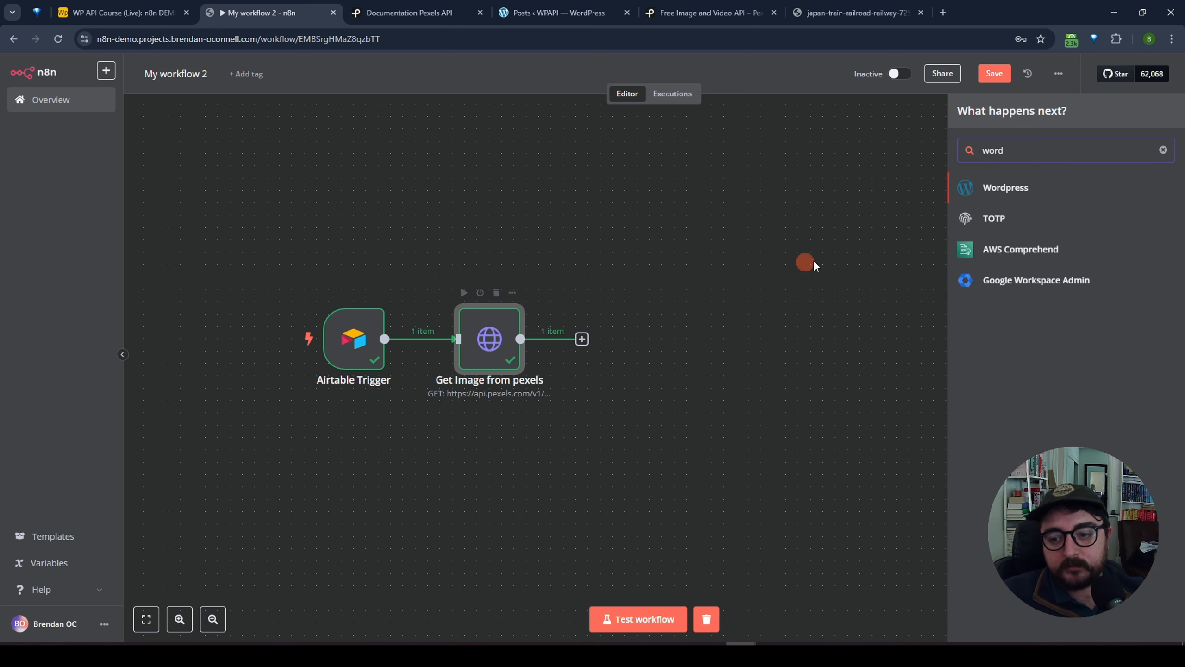
left_click(1026, 188)
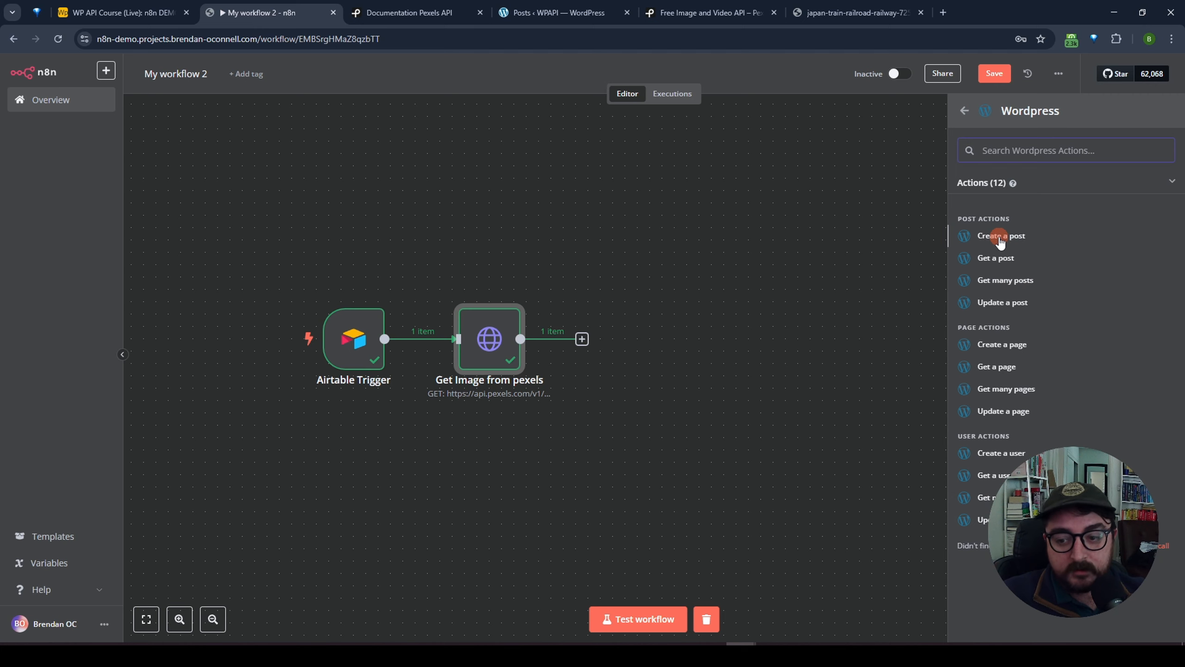
left_click(1000, 237)
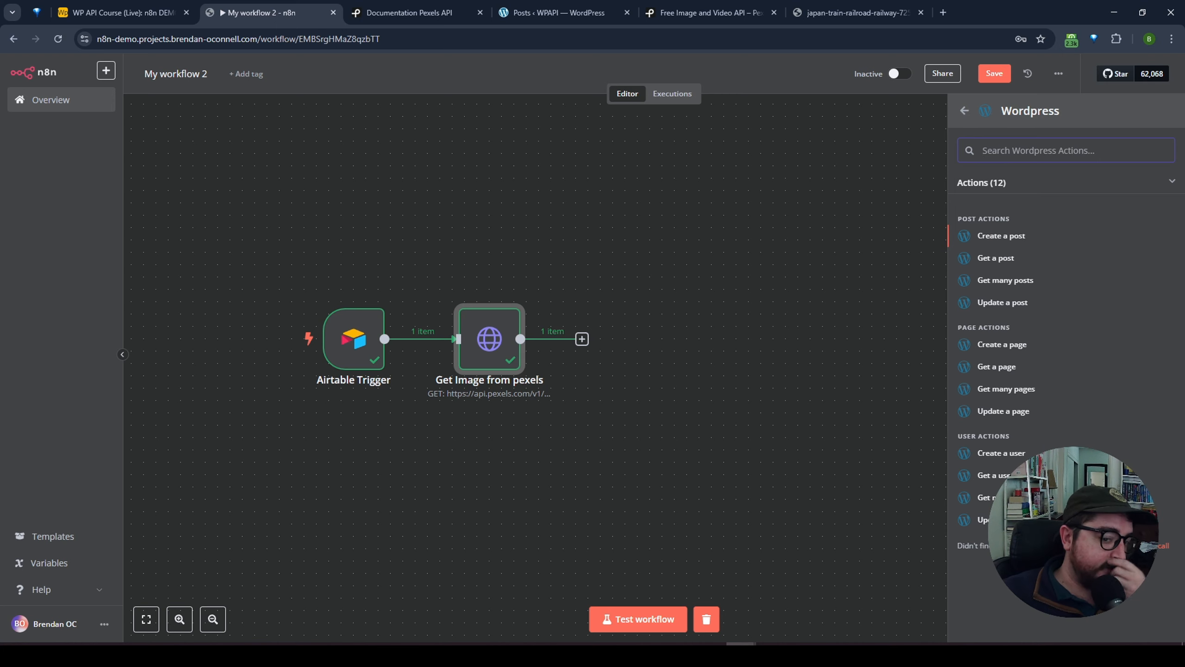
left_click(1005, 236)
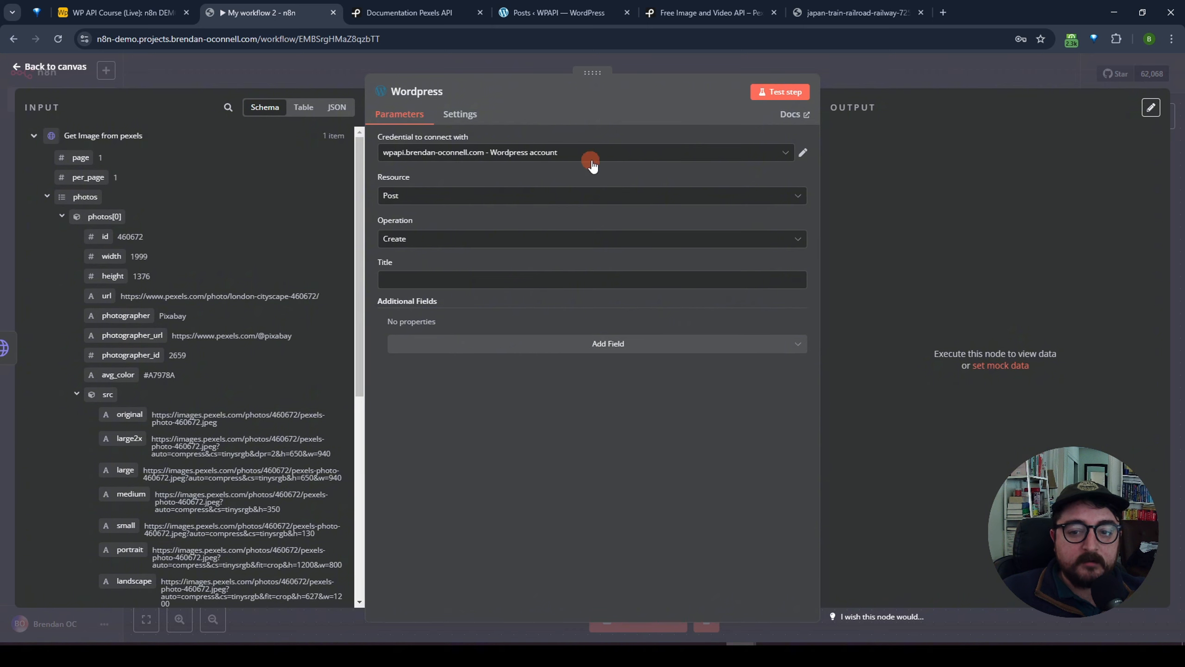
Delete the previously saved WordPress credential.
left_click(803, 153)
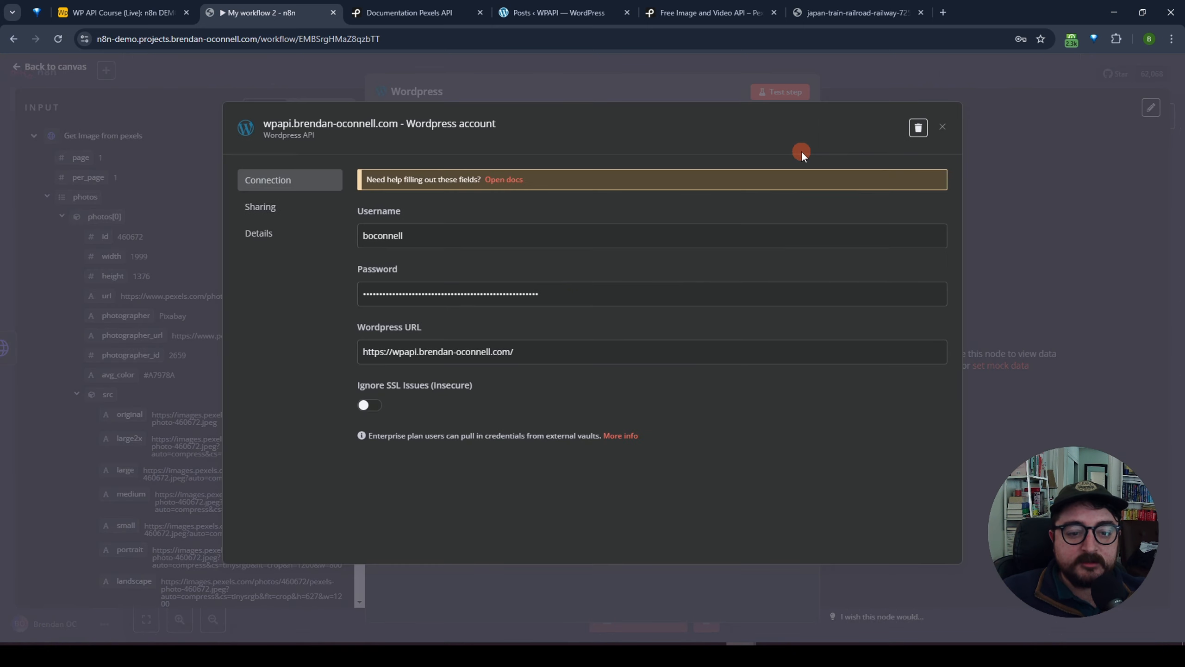
left_click(915, 135)
left_click(690, 383)
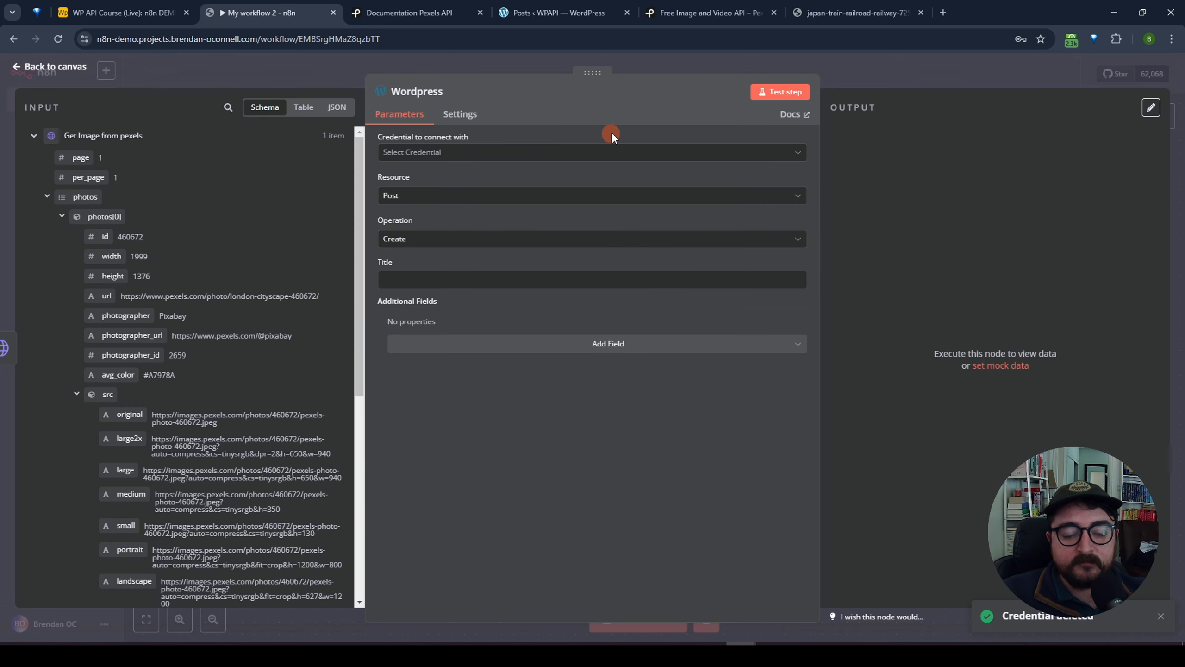
Start a blank new WordPress credential, then bring up the WordPress admin Posts page.
left_click(689, 152)
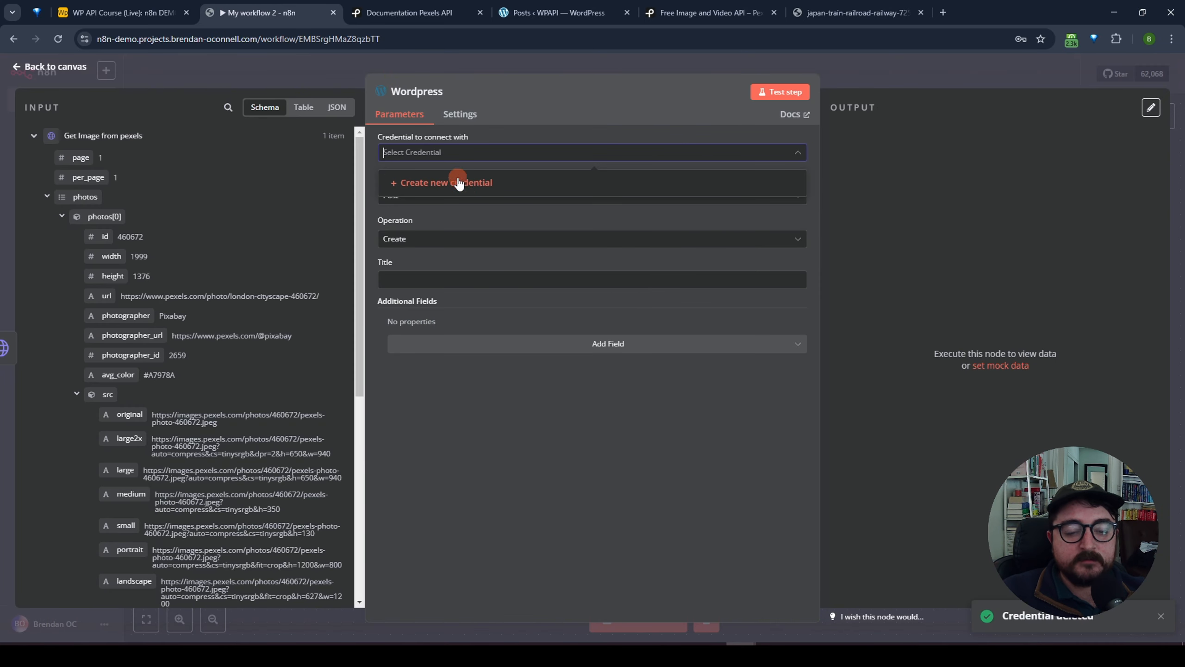
left_click_drag(538, 138, 553, 125)
left_click(466, 156)
left_click(491, 138)
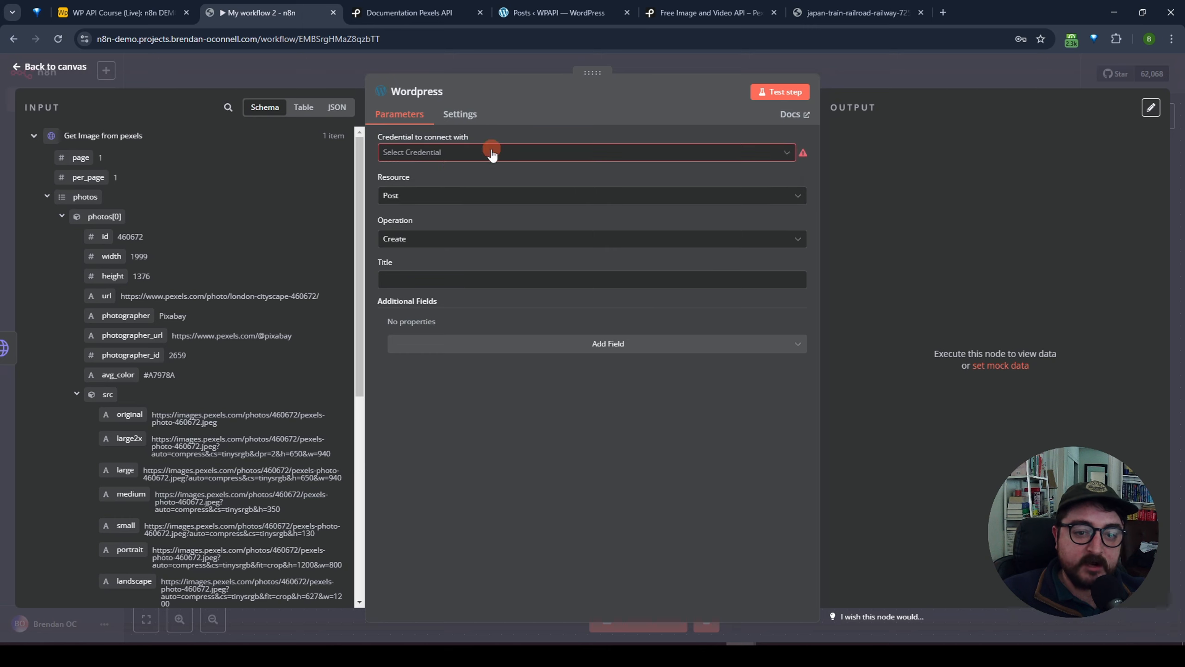
left_click(452, 157)
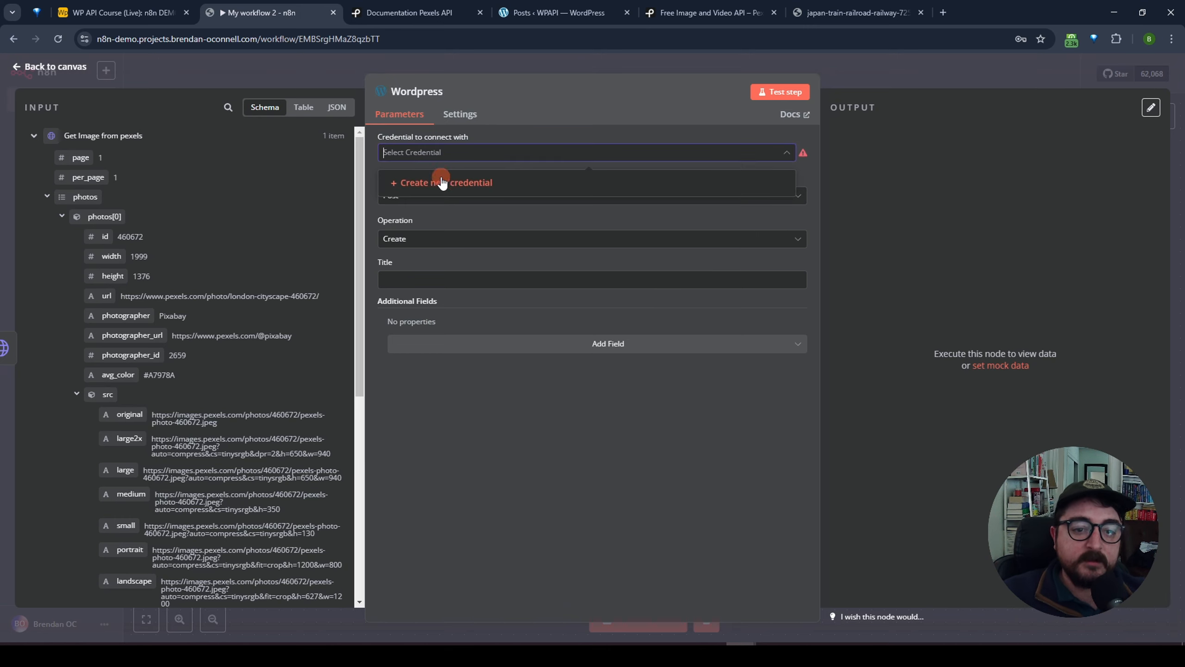
left_click(440, 180)
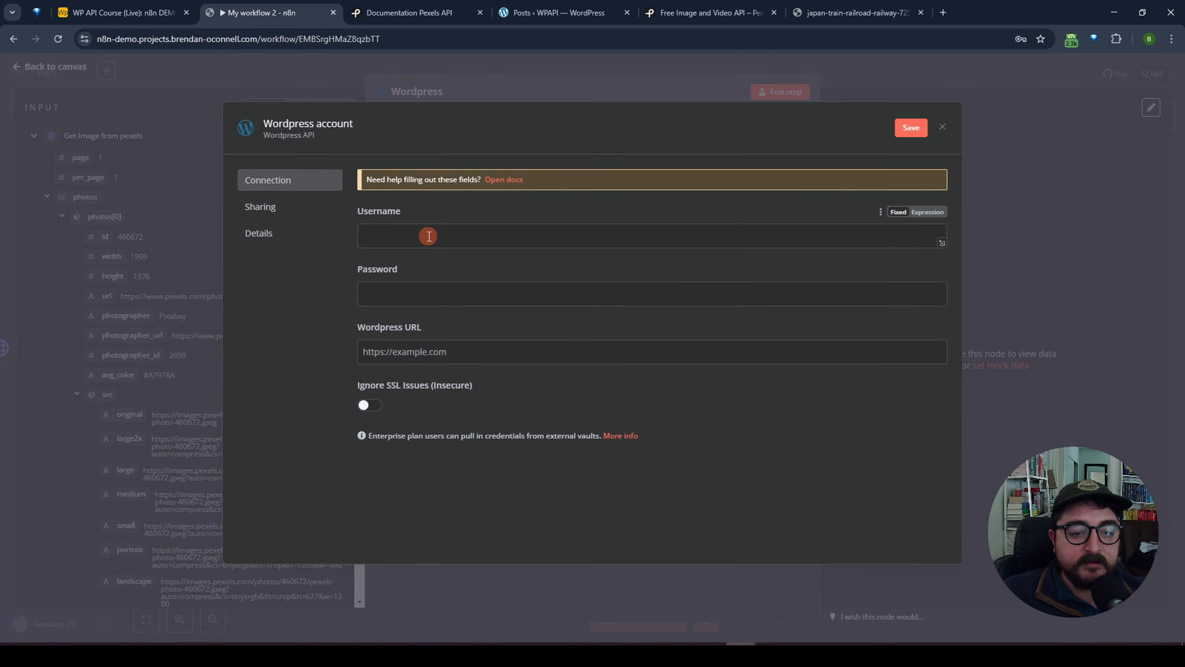
double_click(354, 270)
left_click(415, 266)
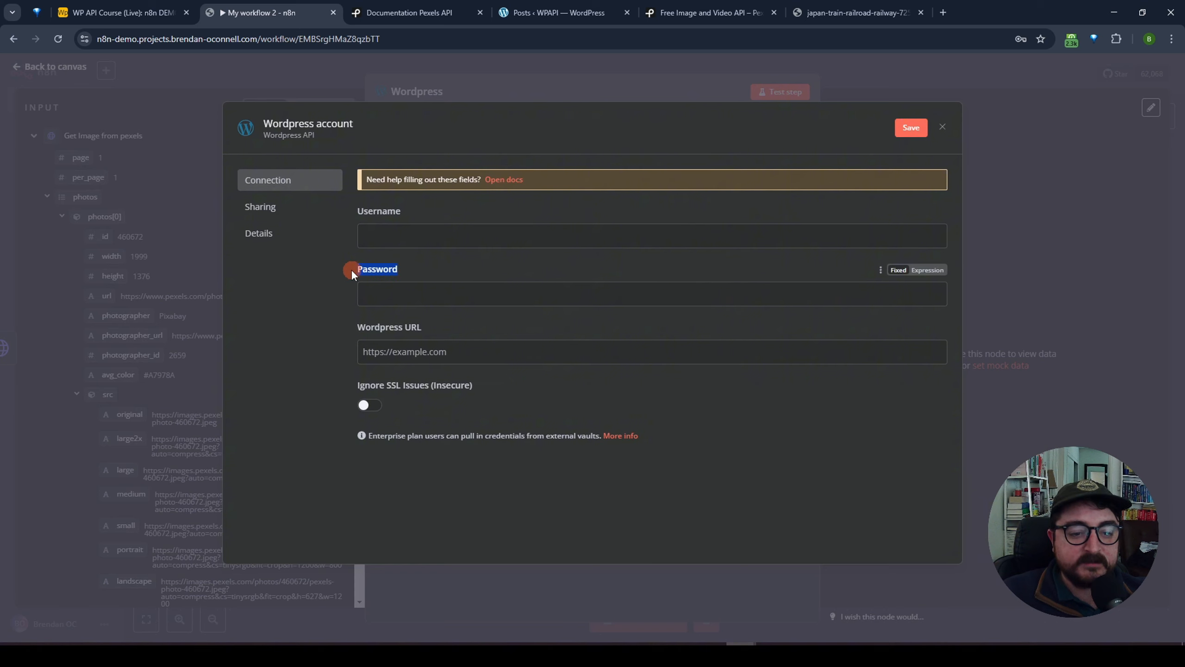
left_click(425, 270)
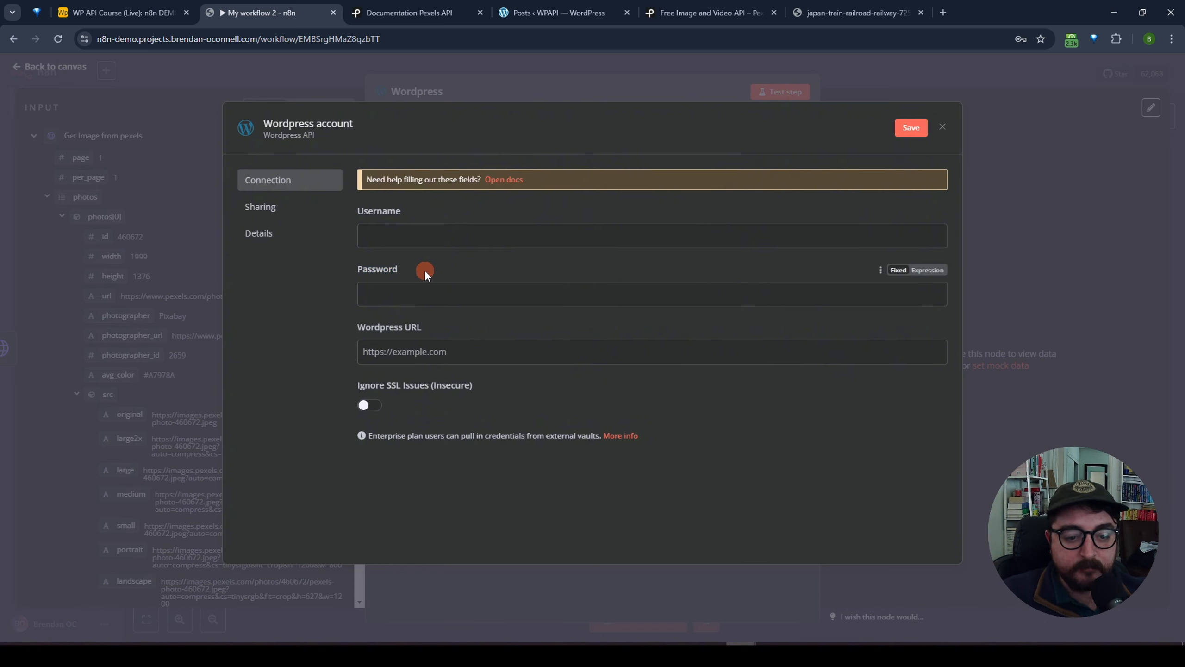
left_click(553, 13)
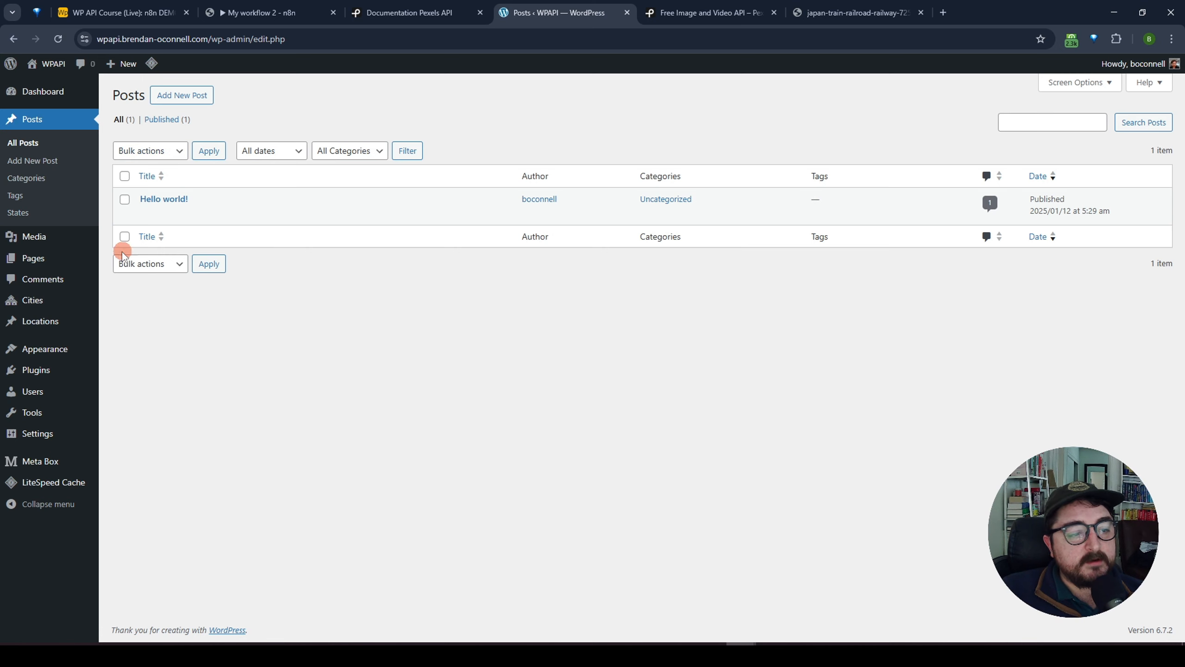
Create an application password named n8n-Demo on the admin user's WordPress profile.
left_click(32, 394)
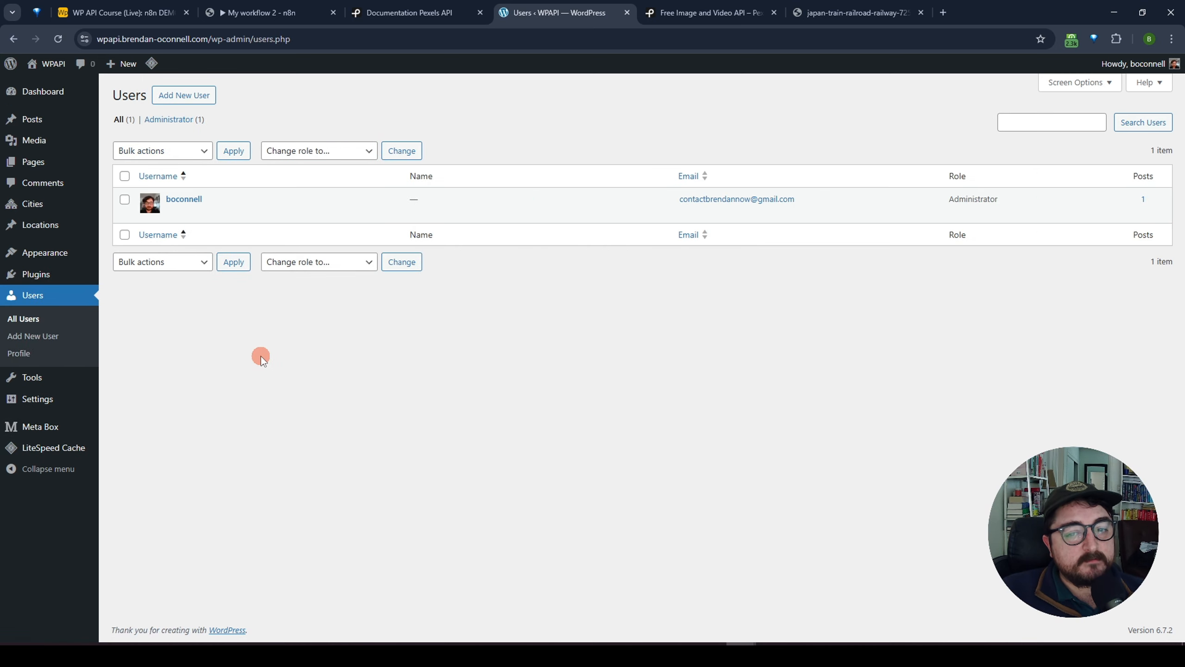
left_click(170, 201)
scroll(206, 287, "down", 15)
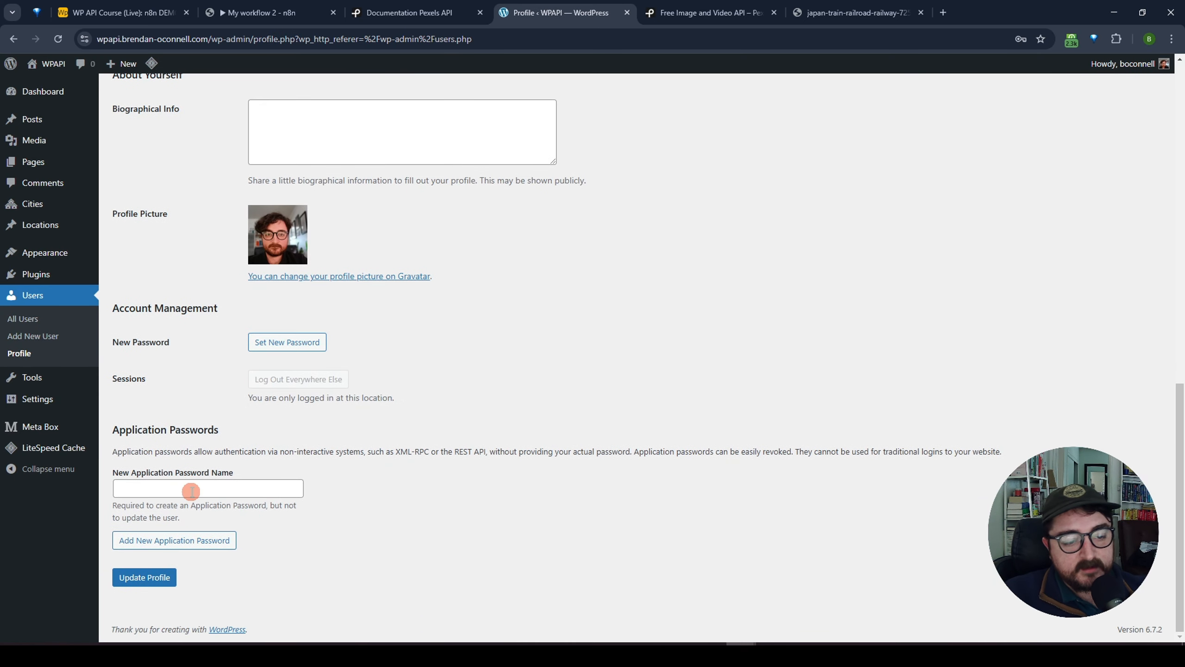
left_click(191, 492)
type("n")
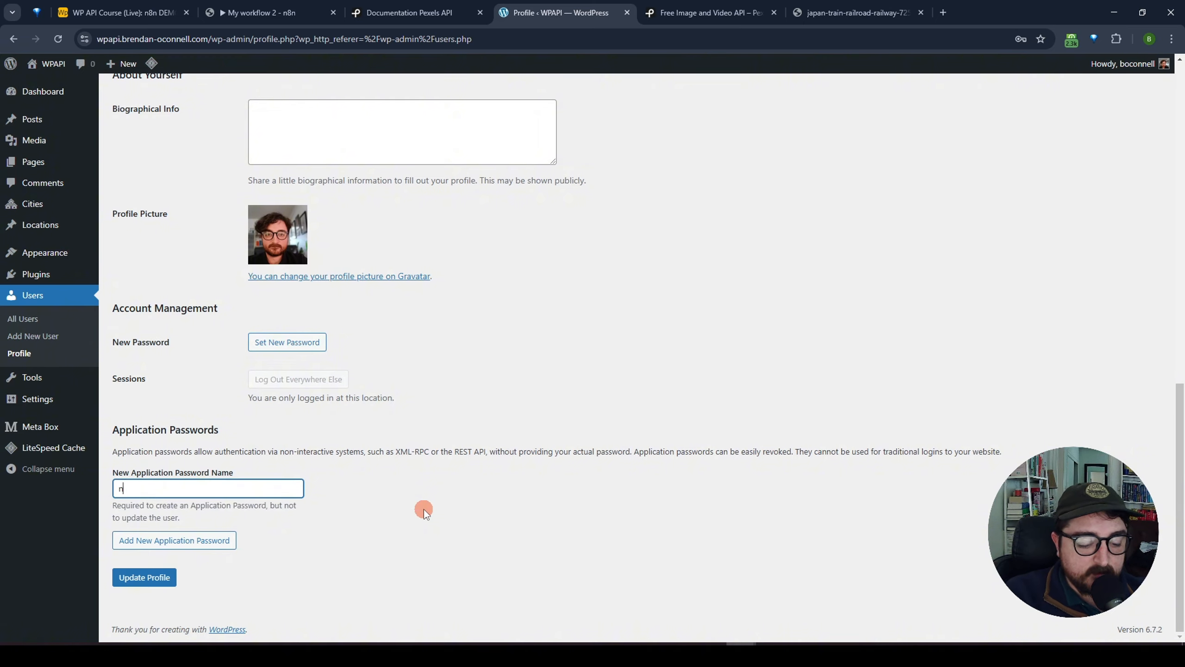
type("8n-Demo")
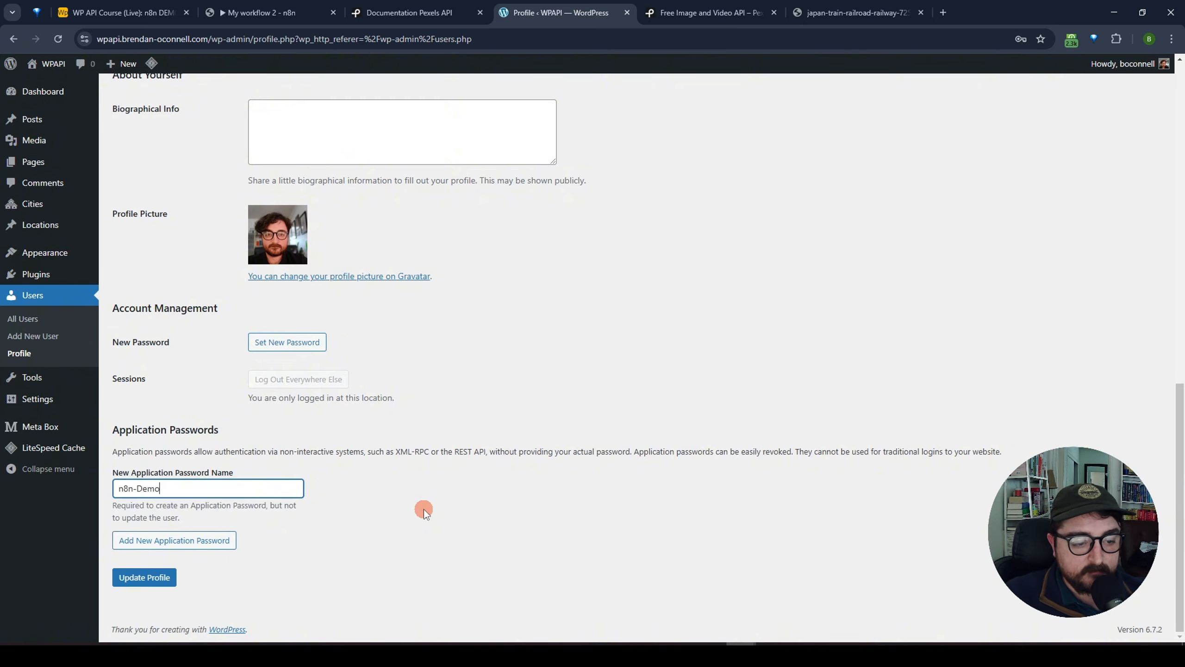
left_click(188, 541)
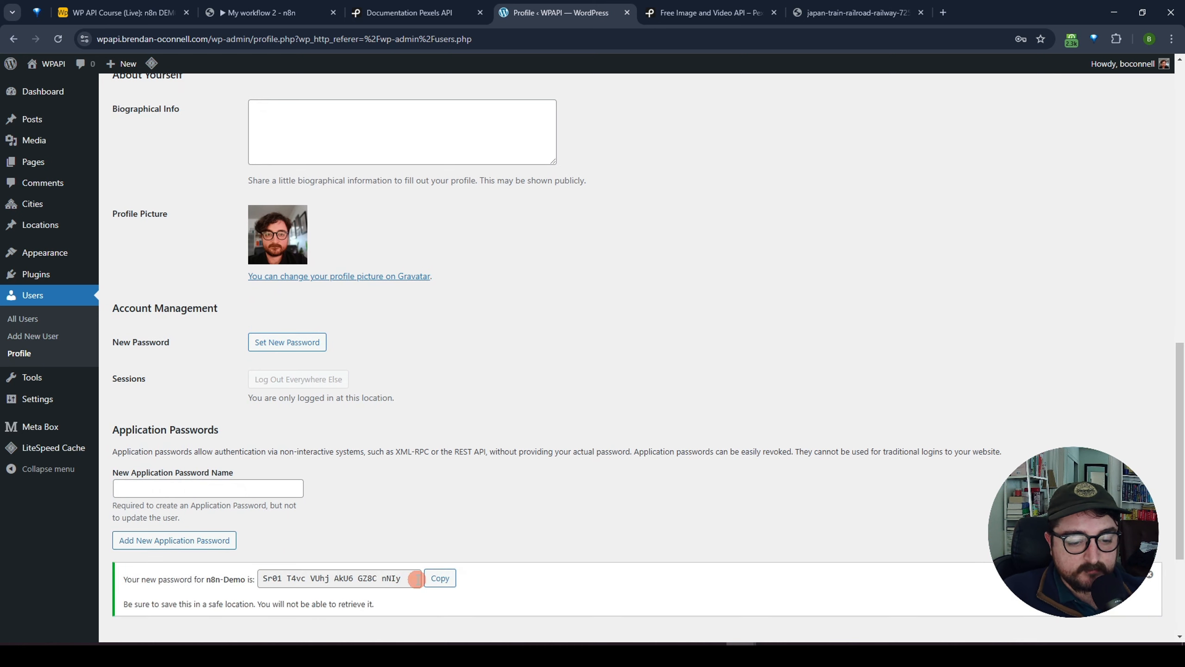
Copy the generated application password and return to the n8n credential form.
left_click_drag(416, 579, 255, 583)
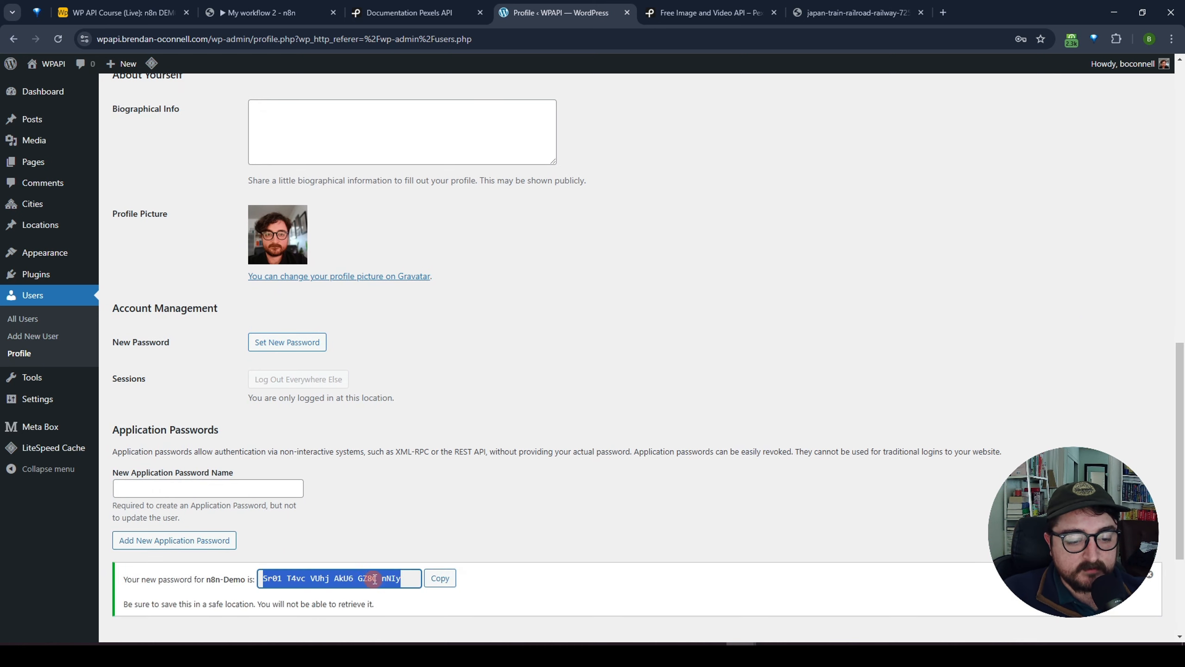
left_click(333, 574)
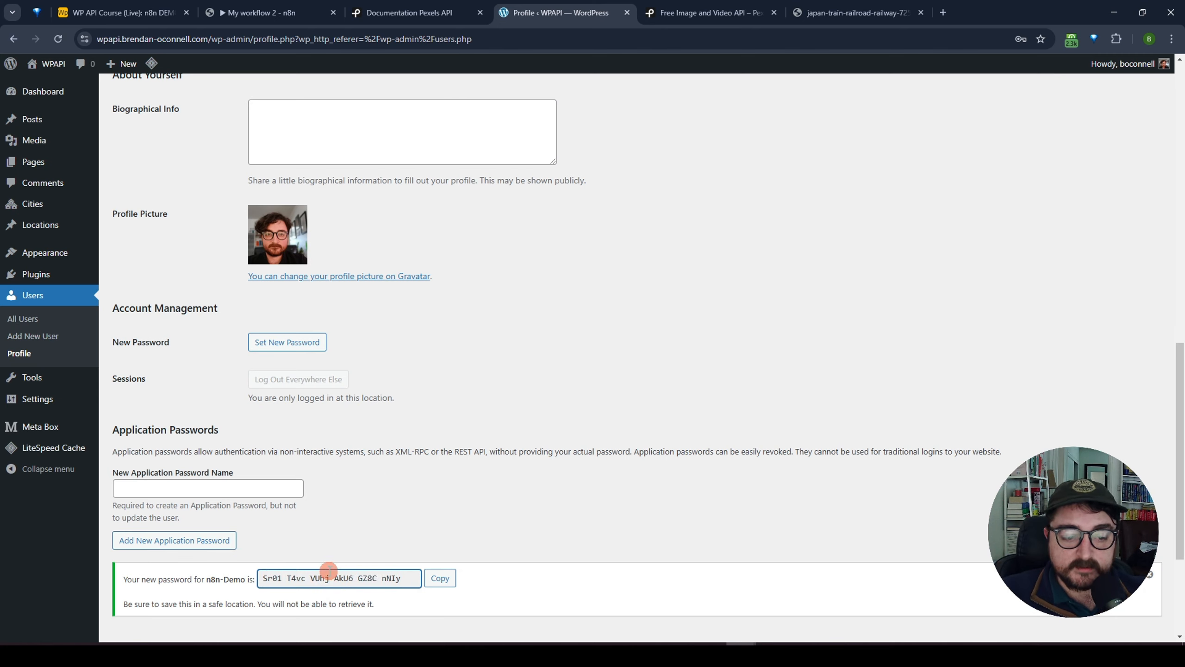
left_click(439, 577)
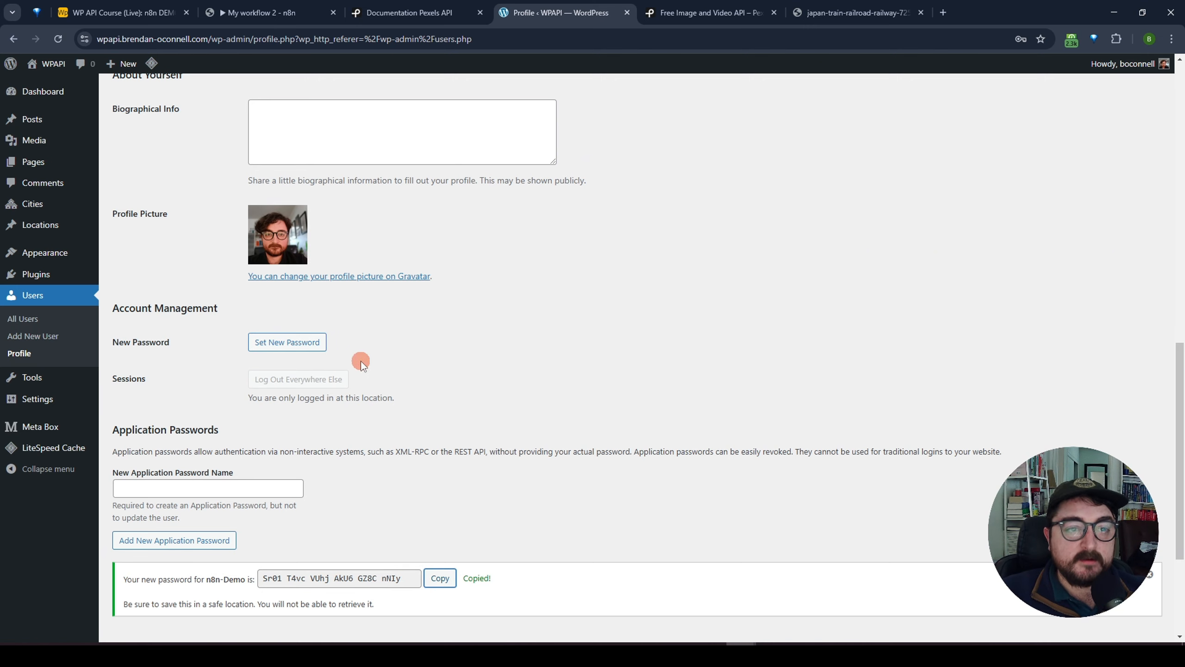
left_click(258, 13)
Enter the WordPress username and paste the application password into the credential form.
left_click(405, 235)
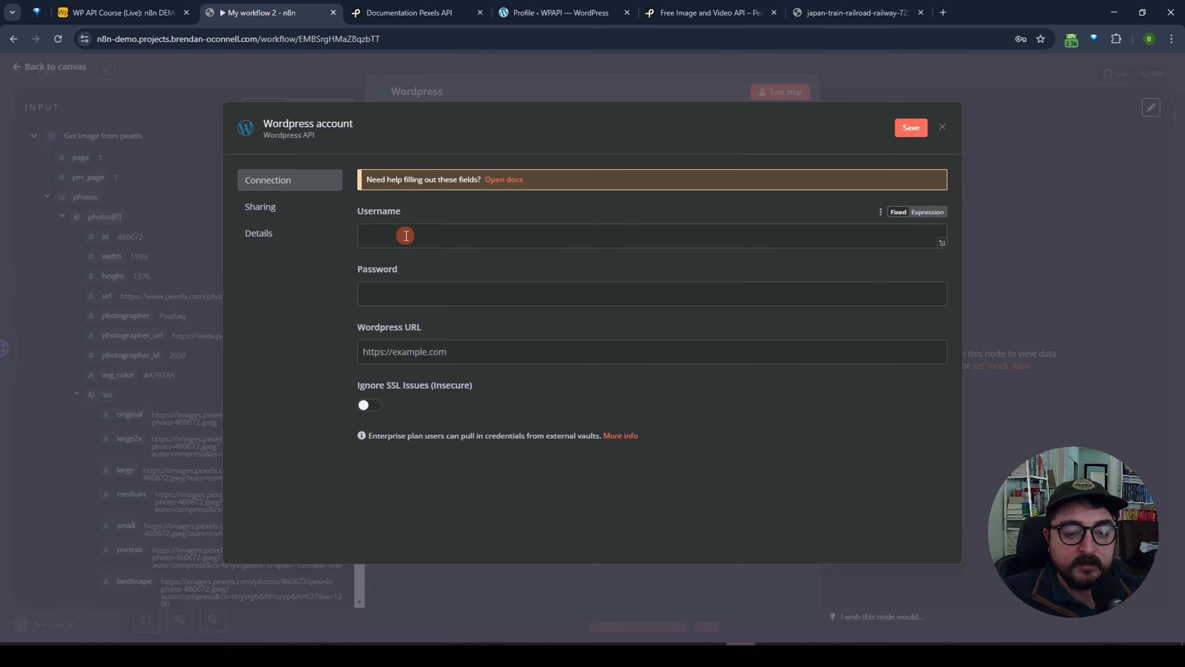
type("boconnell")
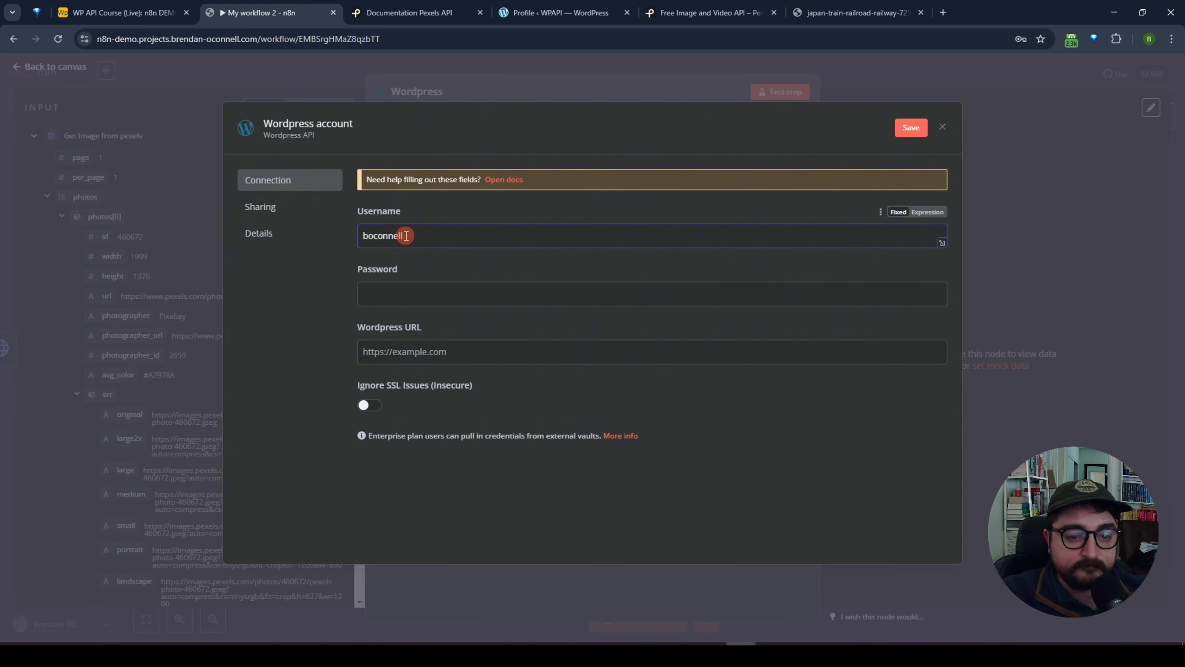
left_click(443, 293)
key("ctrl+v")
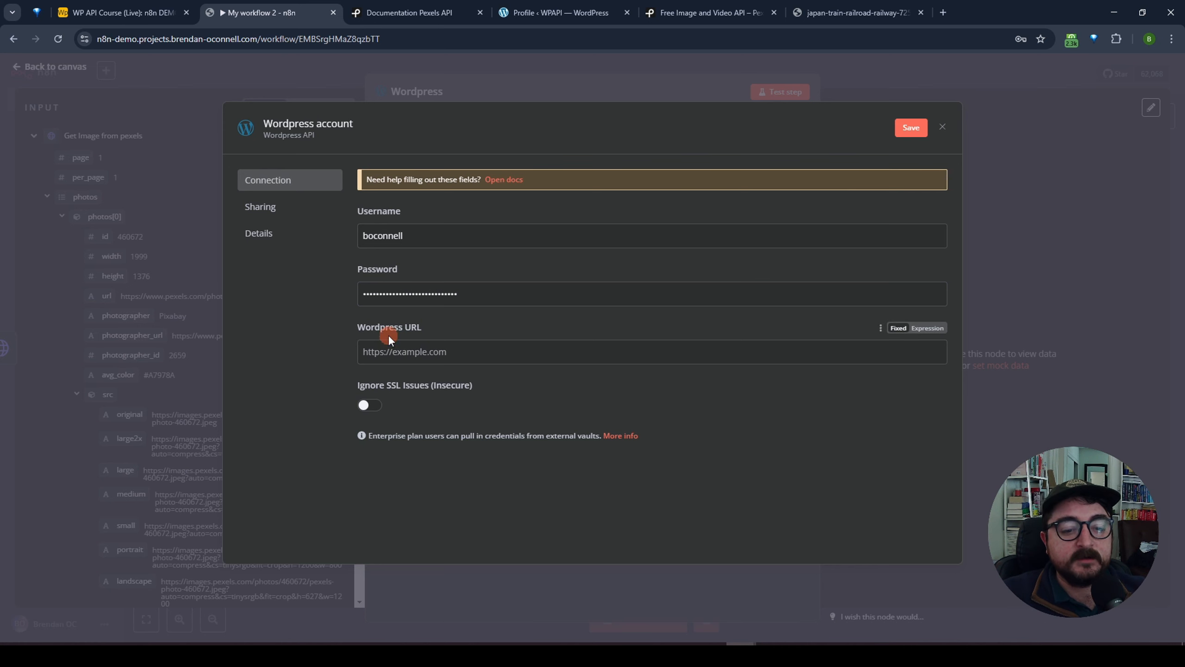
Copy the site's web address from WordPress and paste it in as the WordPress URL.
left_click(551, 15)
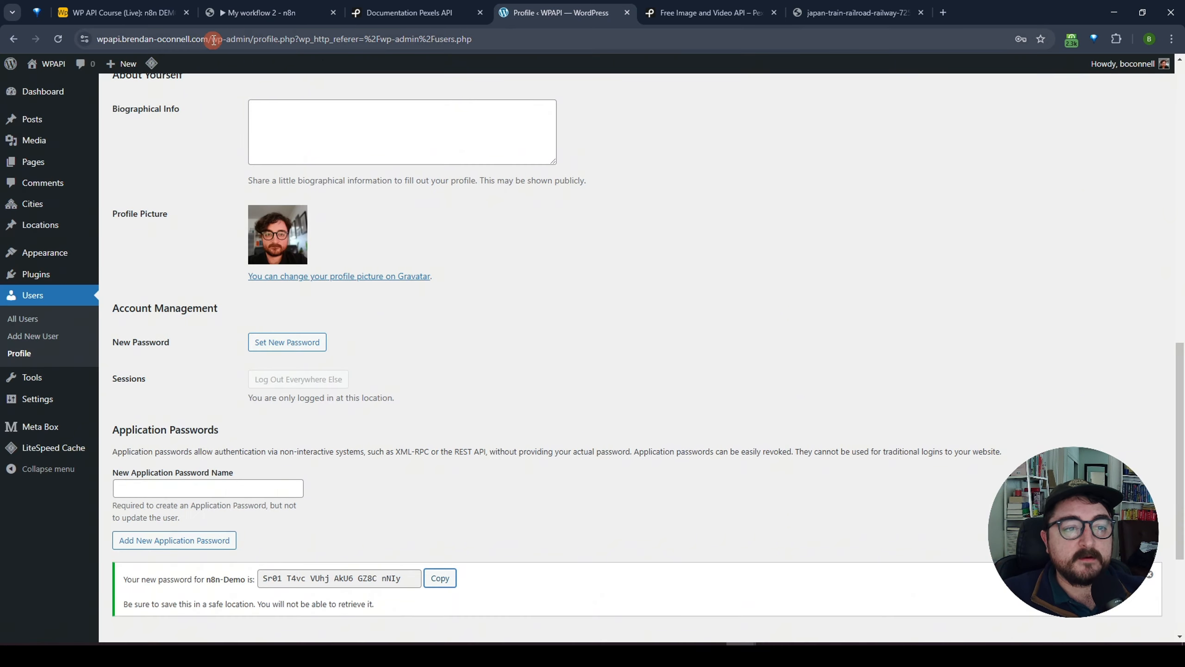
left_click_drag(212, 39, 98, 42)
key("ctrl+c")
left_click(261, 13)
left_click(450, 347)
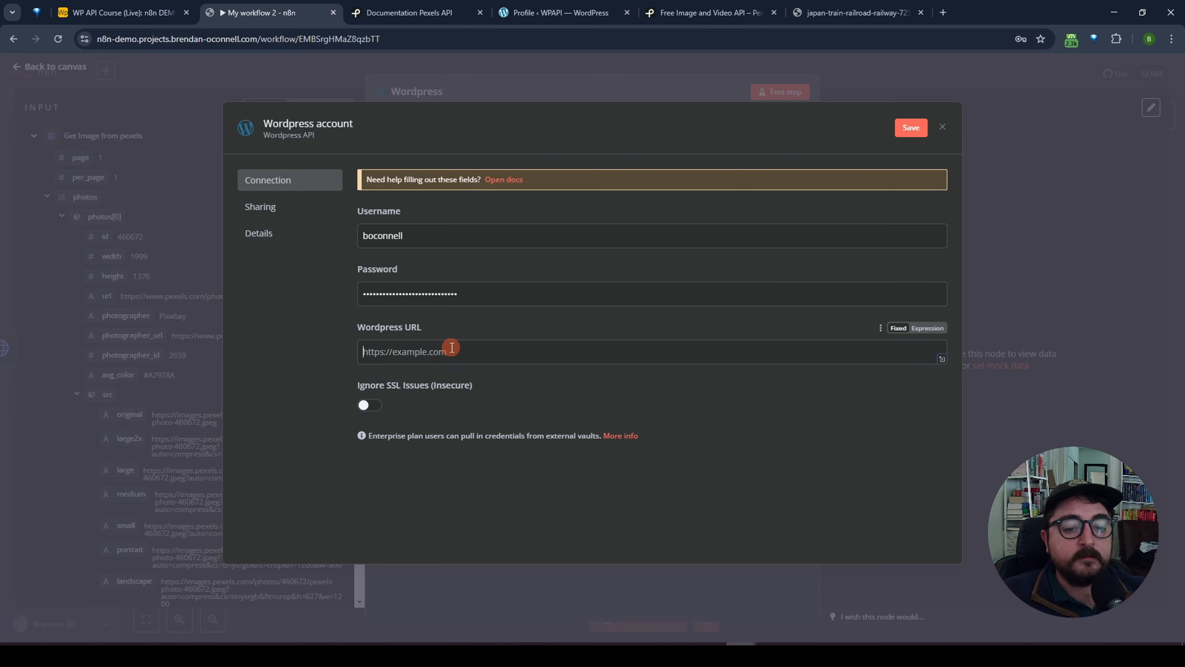
key("ctrl+v")
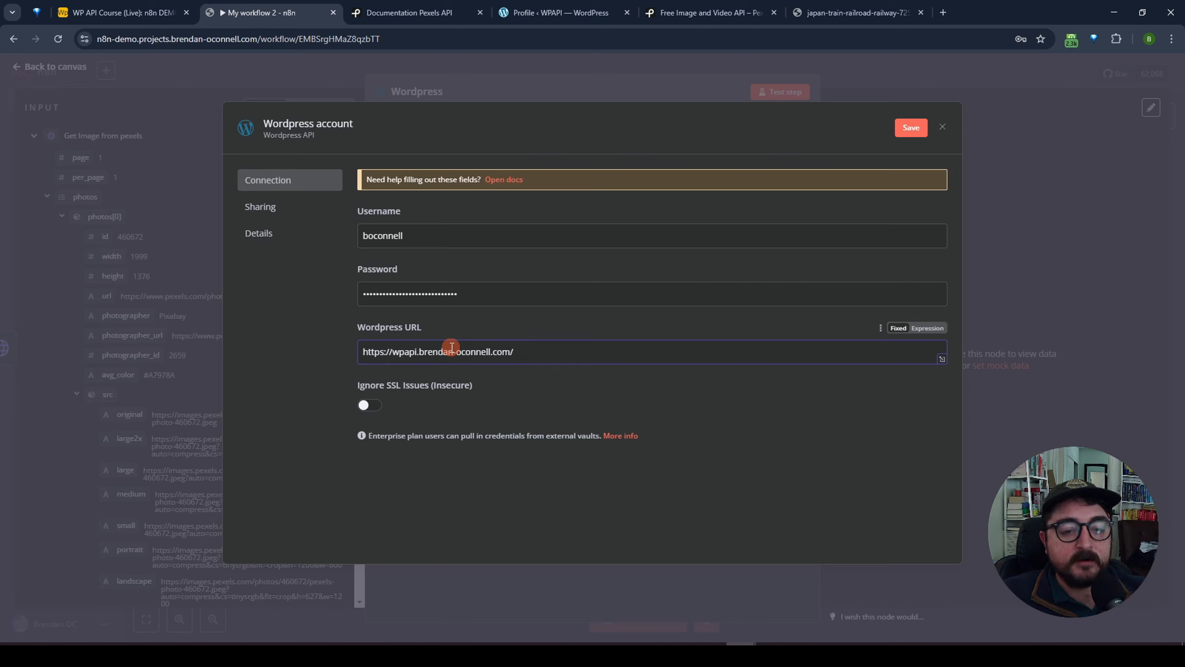
left_click(354, 124)
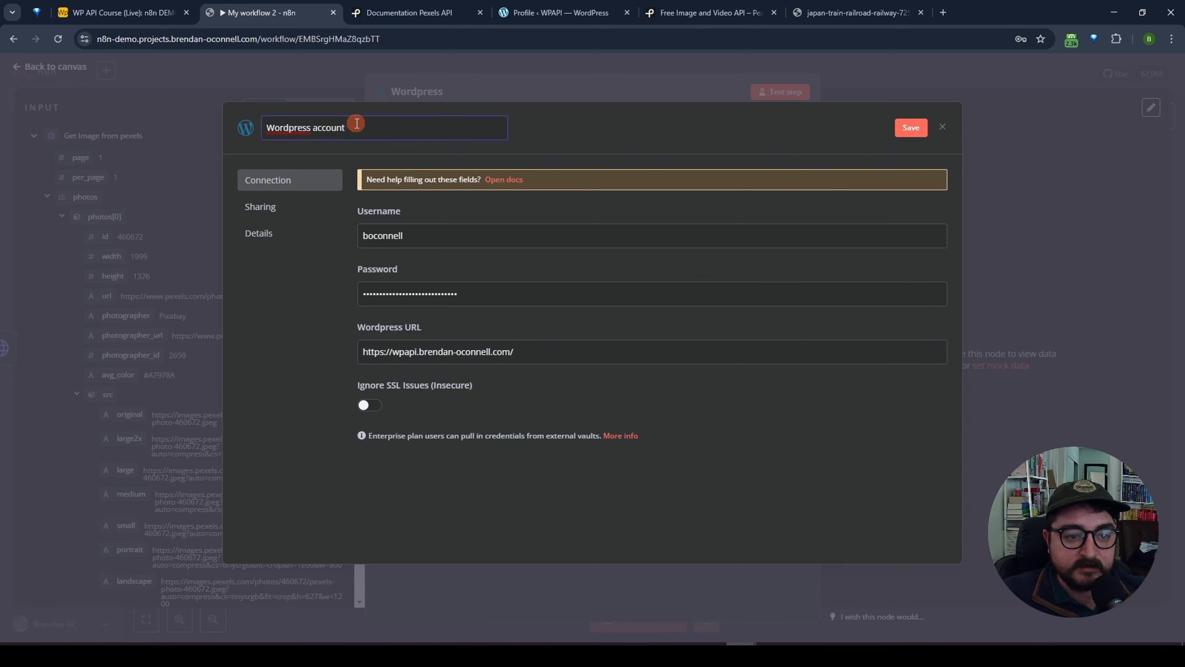
key("ctrl+v")
key("BackSpace")
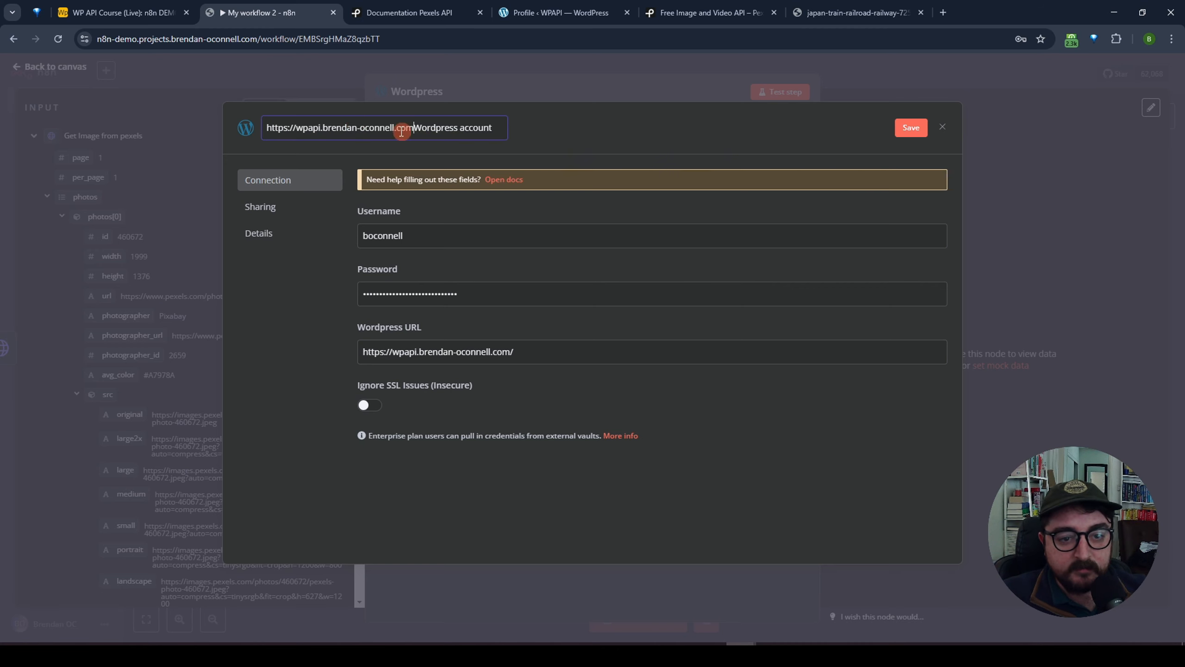
left_click_drag(294, 127, 226, 122)
key("BackSpace")
left_click(386, 129)
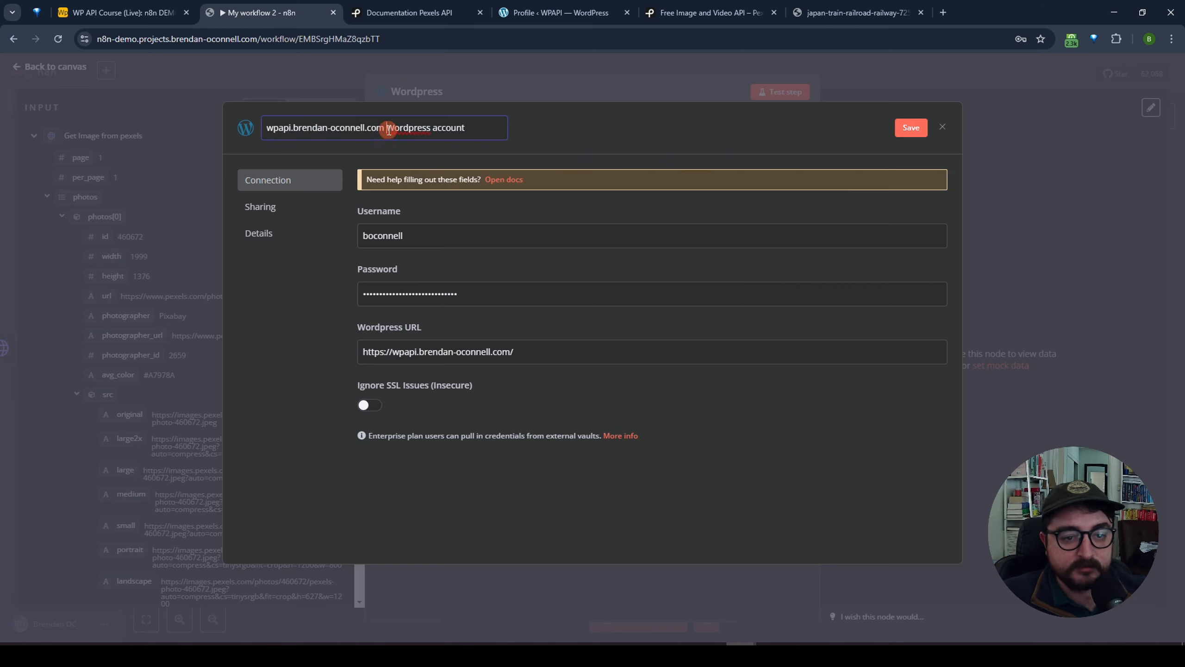
type("-")
left_click(491, 137)
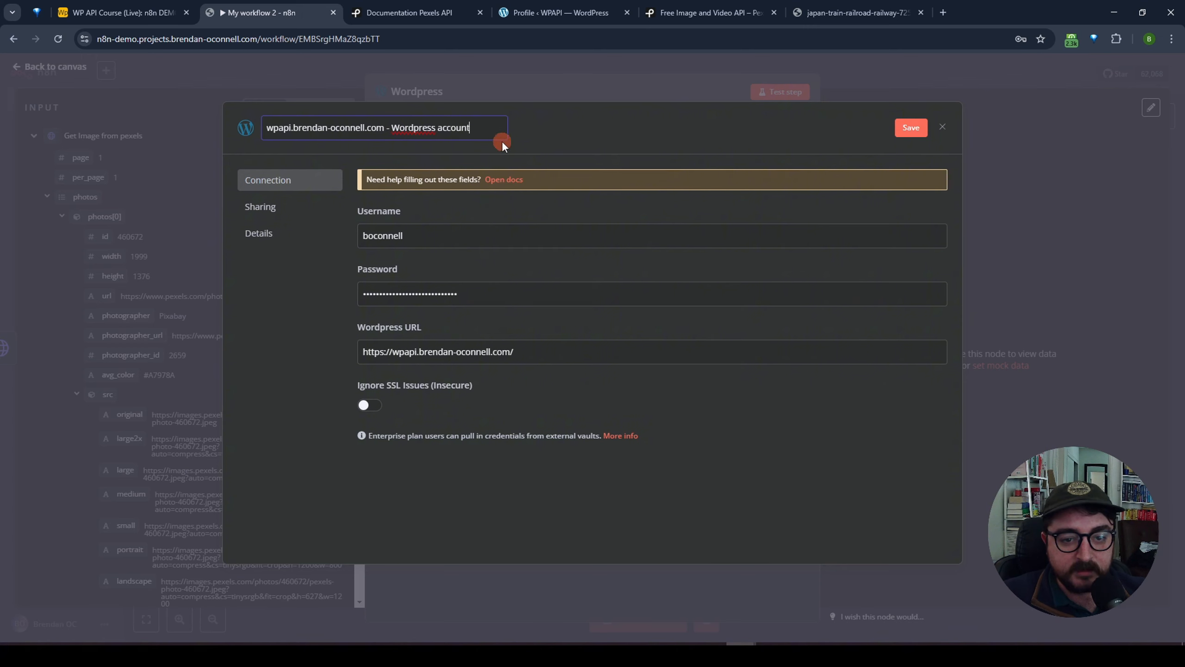
left_click(530, 135)
Save the credential, dismiss the browser password prompt, and confirm 'Connection tested successfully'.
left_click(906, 127)
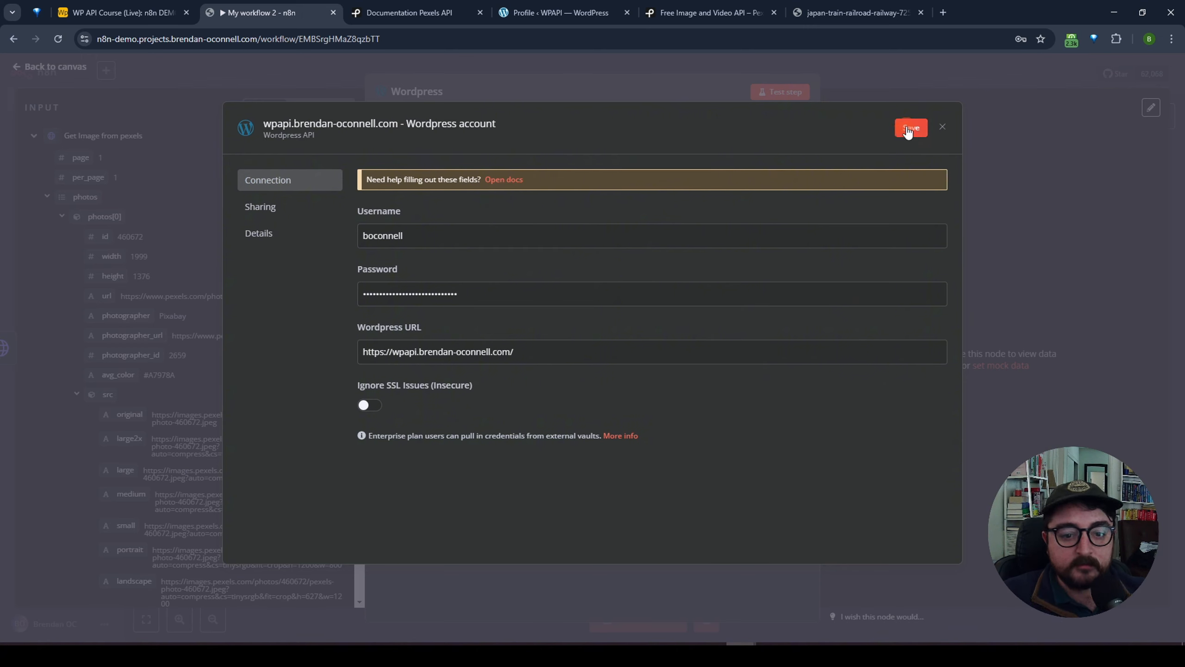
left_click(1036, 69)
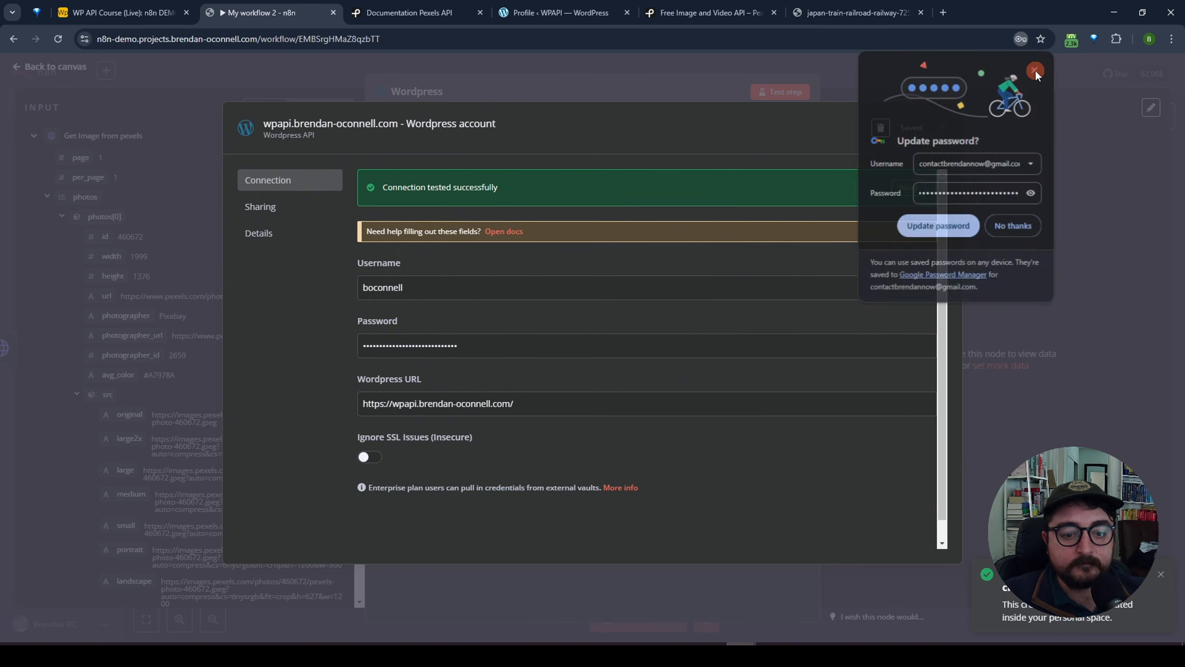
left_click_drag(382, 188, 542, 191)
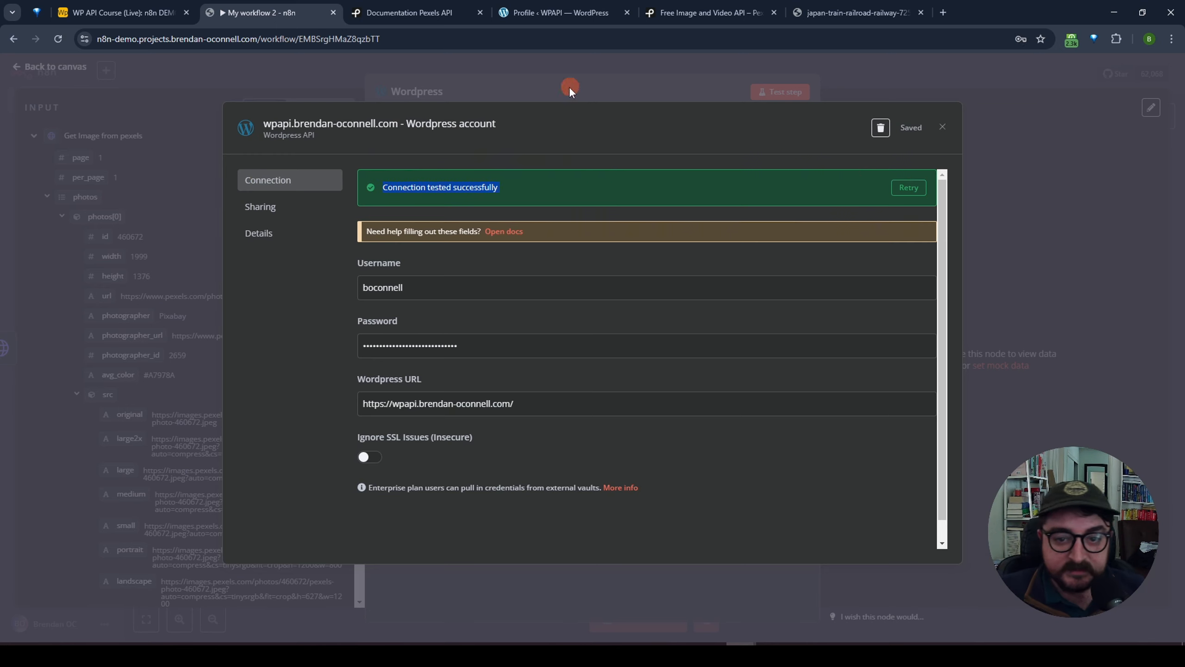
Keep Create as the post operation and map the Airtable 'title' field into the post Title.
left_click(942, 126)
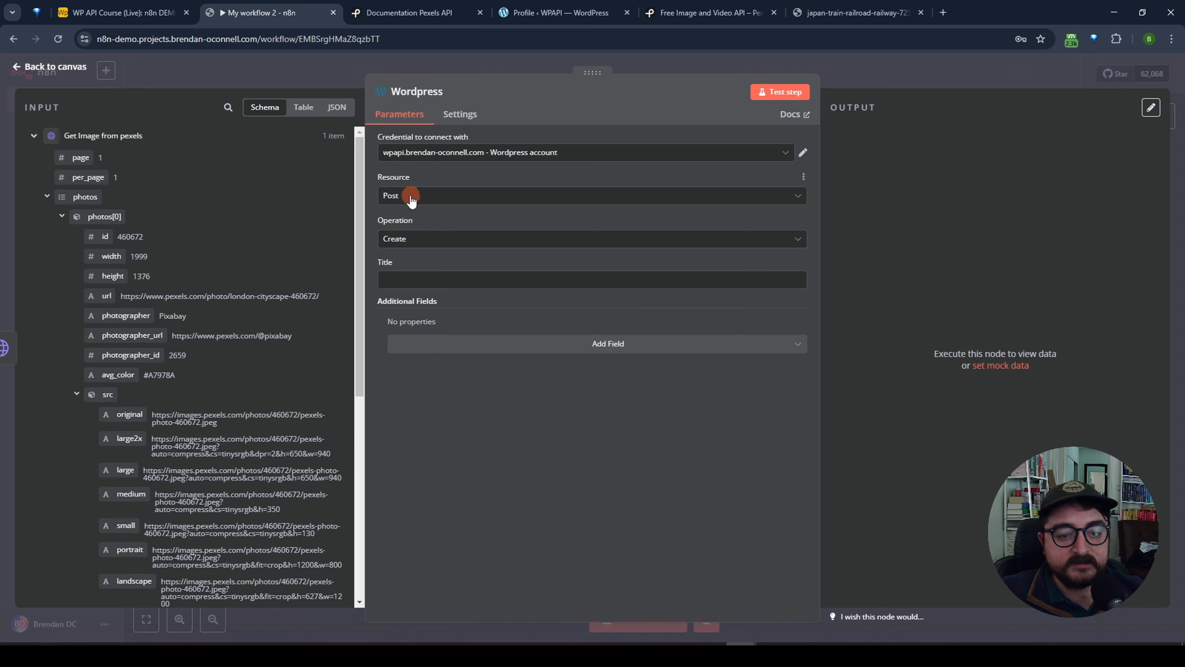
left_click(413, 236)
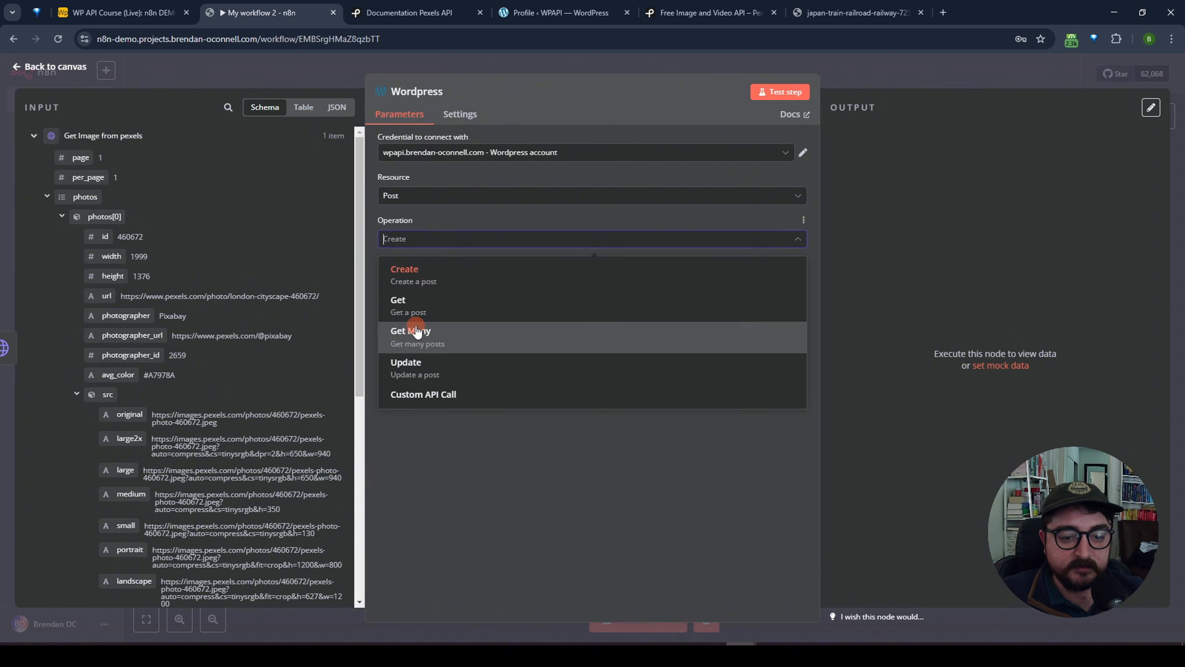
left_click(461, 210)
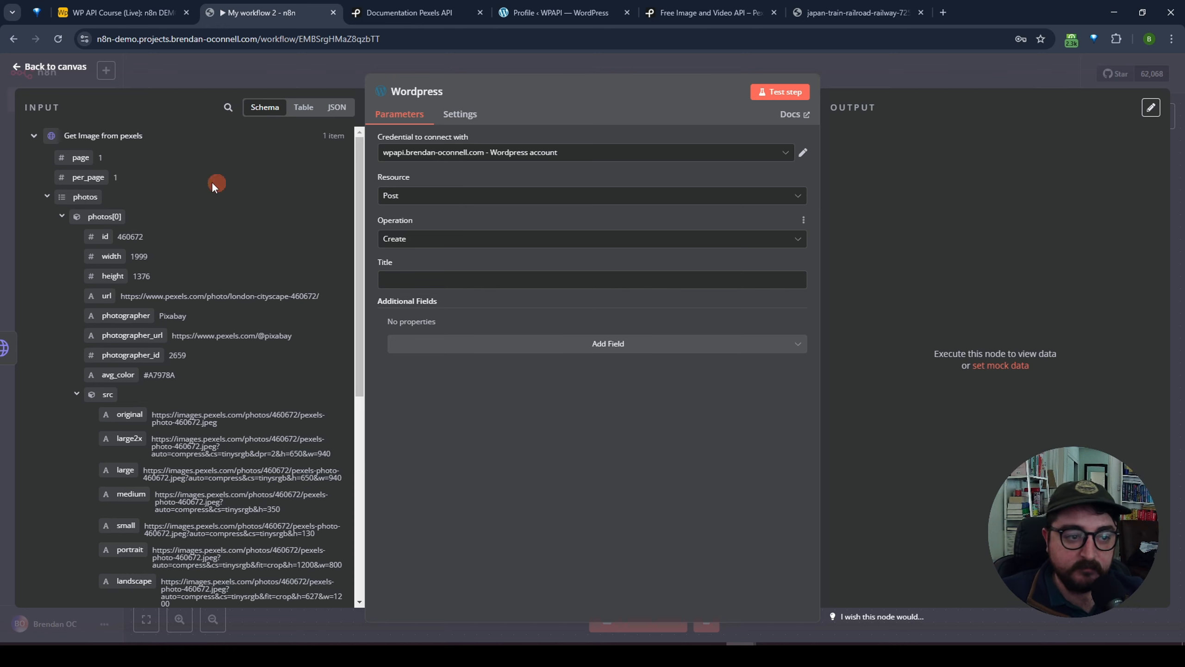
left_click(34, 136)
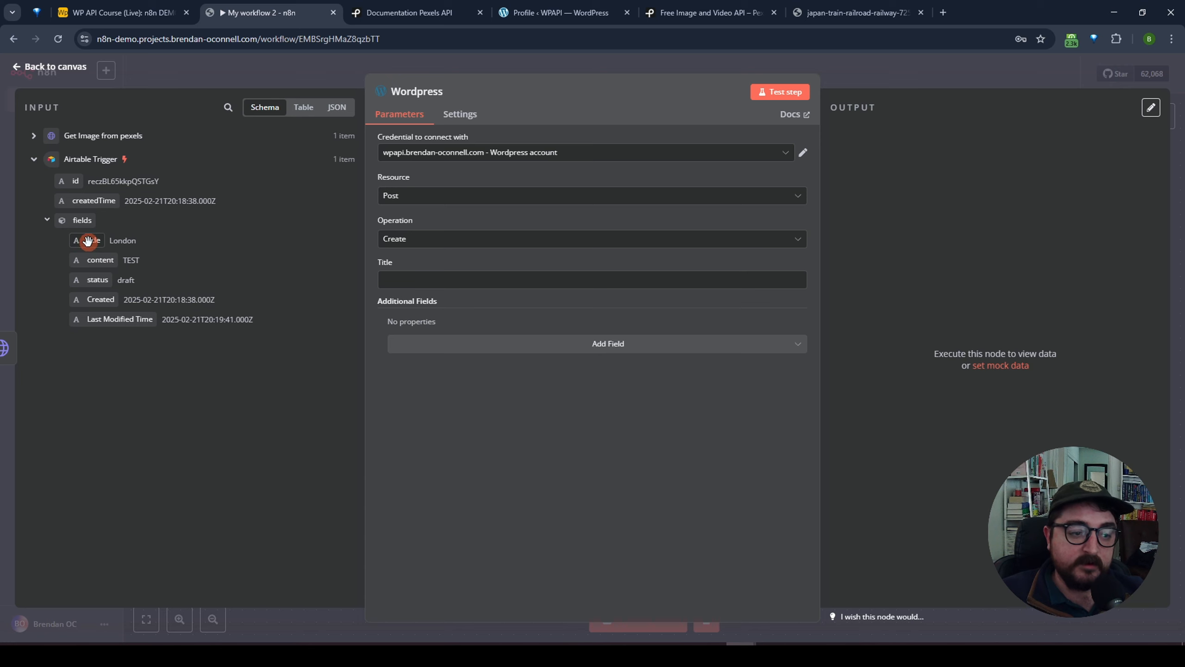
left_click_drag(87, 240, 436, 281)
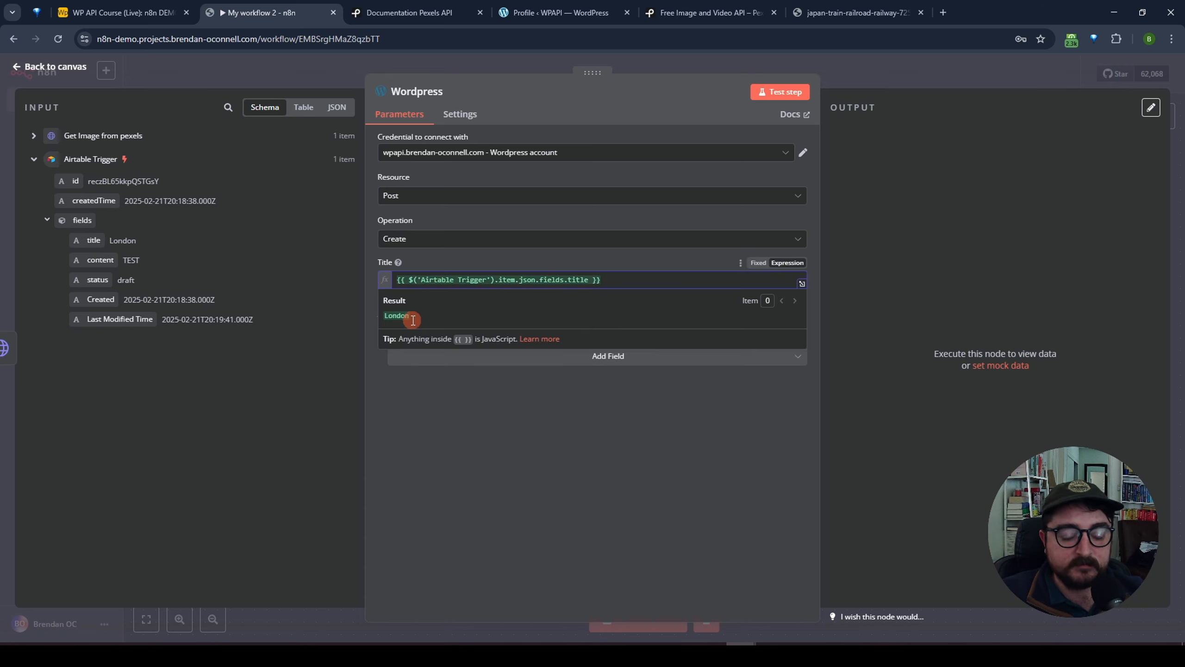
left_click(483, 419)
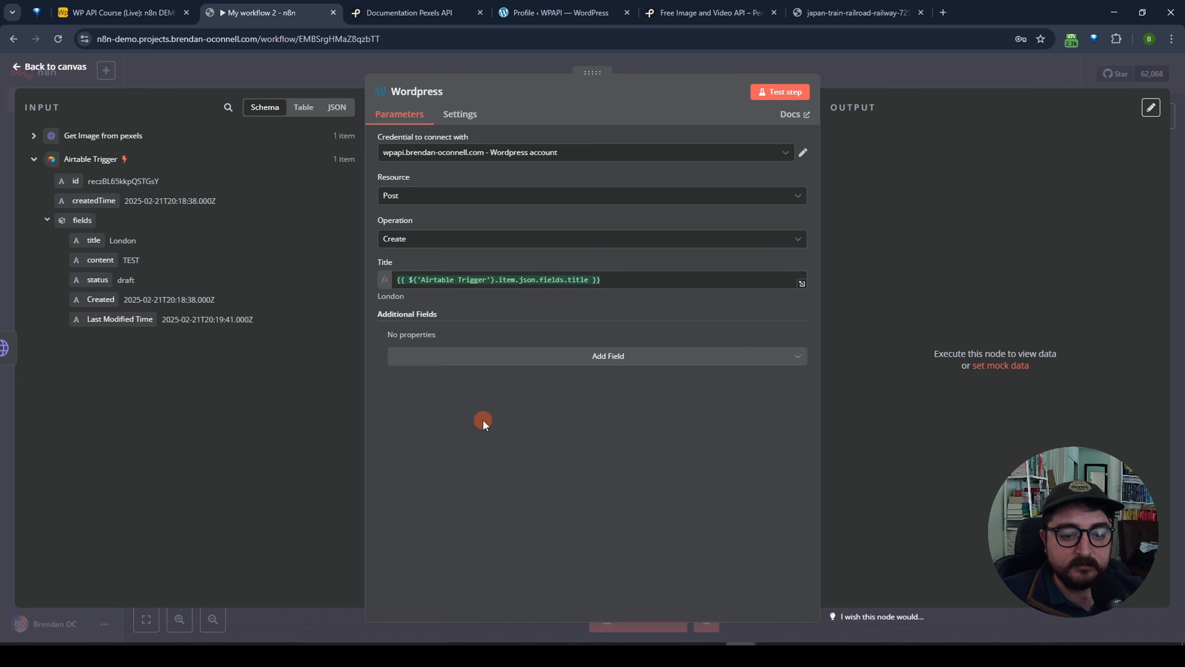
Test the WordPress node and check that a draft post 'London' appears in WordPress Posts.
left_click(766, 93)
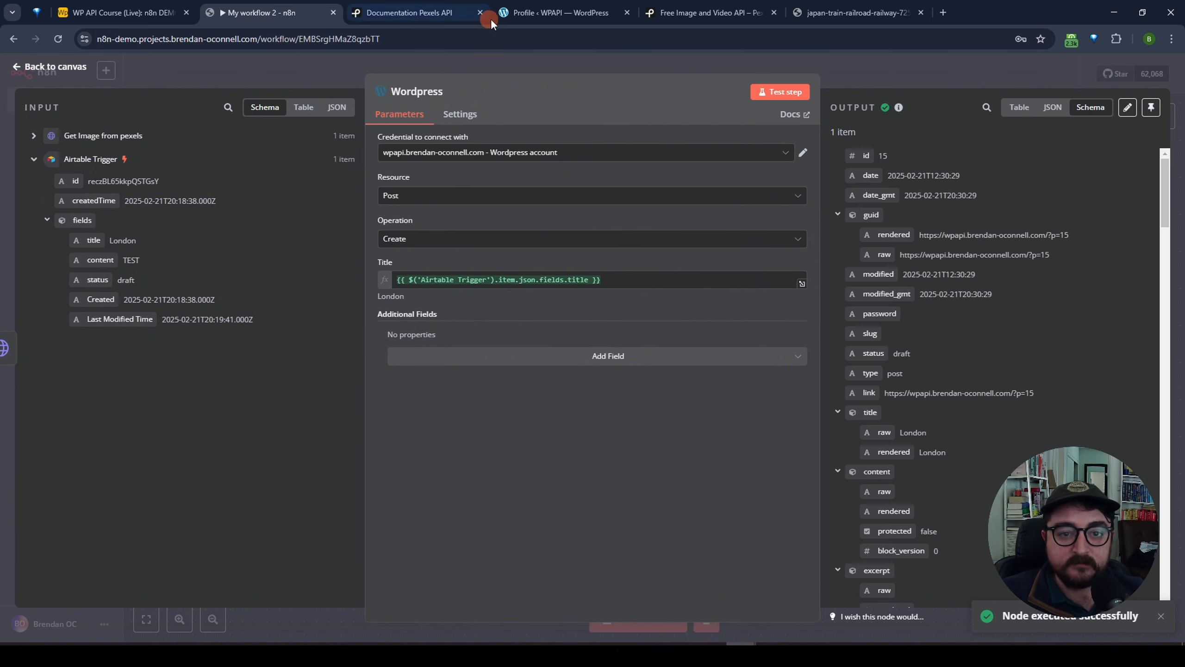
left_click(543, 13)
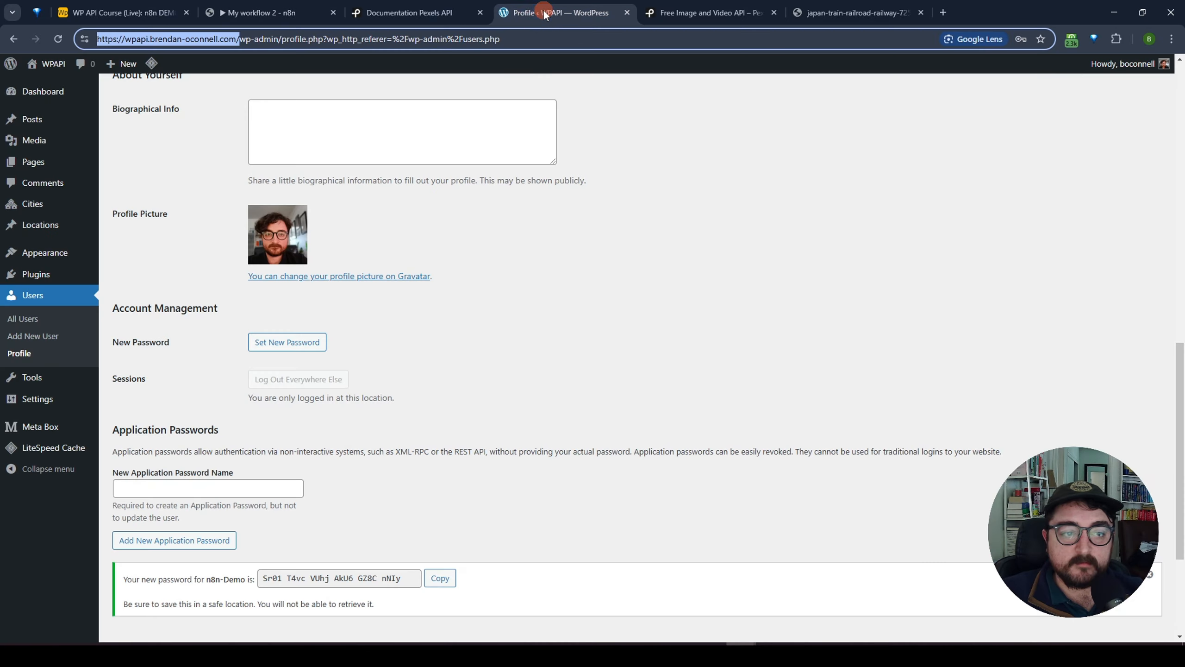
left_click(26, 119)
left_click_drag(208, 199, 165, 199)
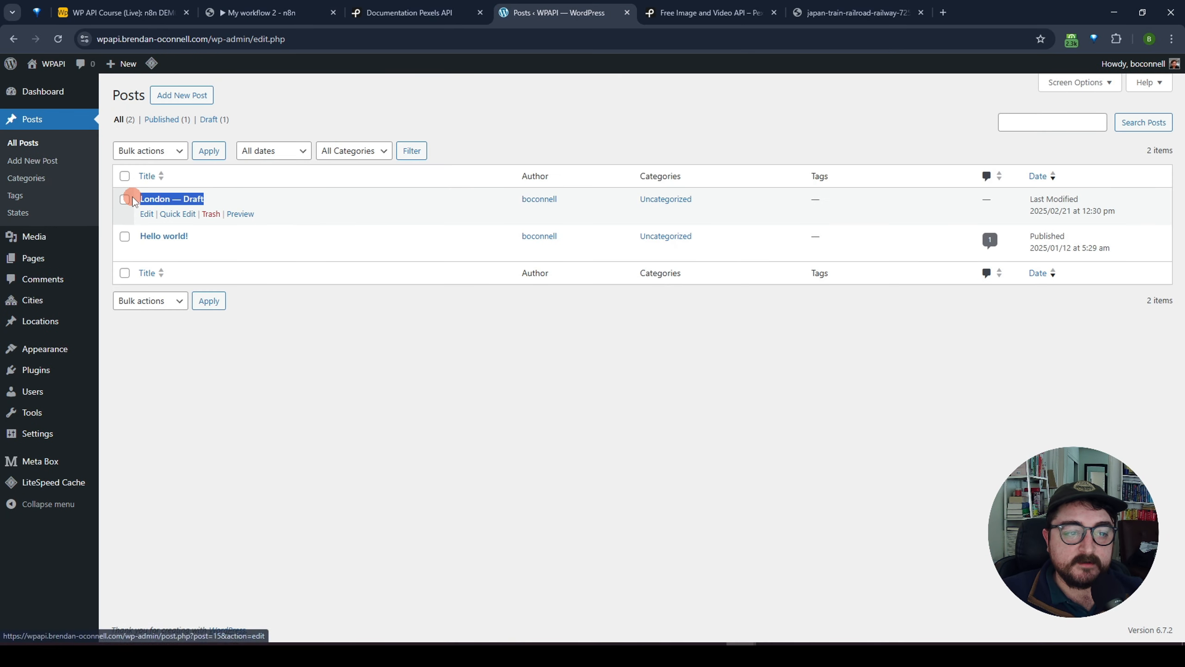
left_click(644, 148)
Add a Status field to the WordPress post and set it to Publish.
left_click(310, 13)
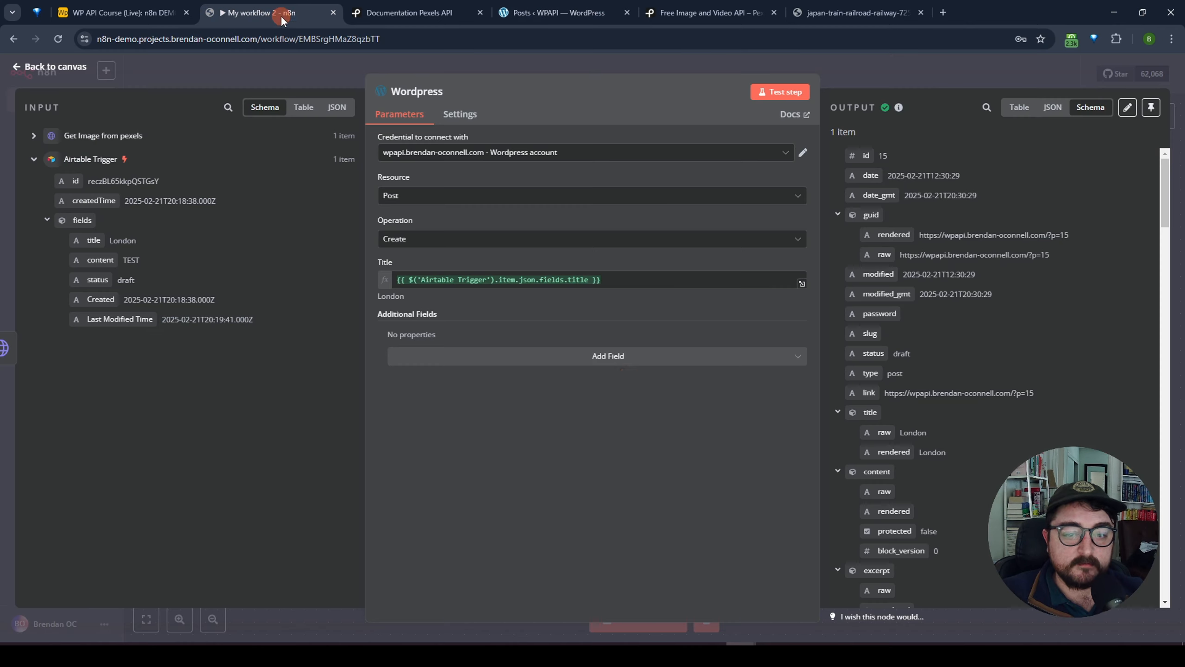
left_click(608, 367)
left_click(532, 474)
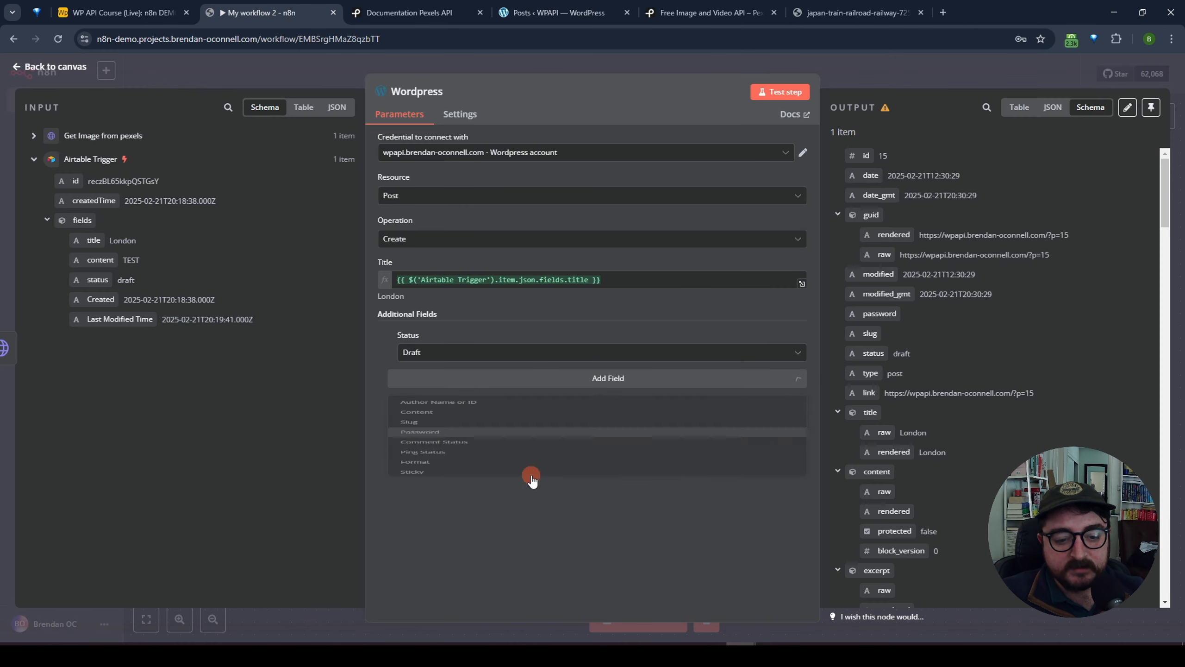
left_click(459, 353)
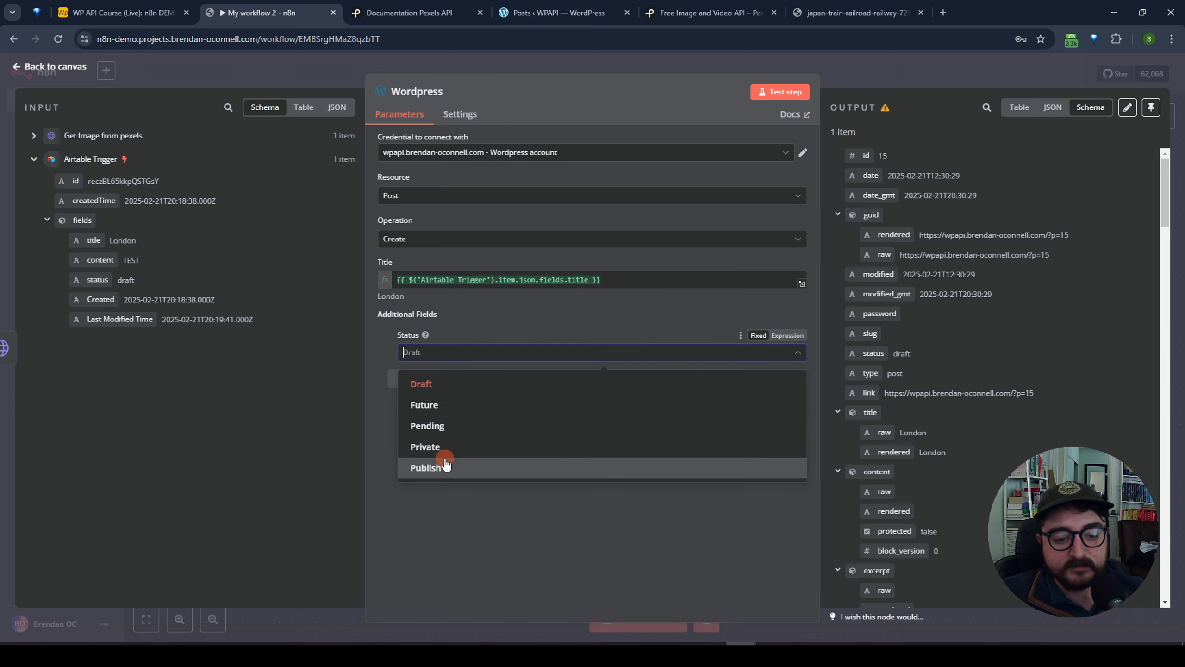
left_click(426, 467)
Rerun the node and confirm the output shows status publish.
left_click(789, 92)
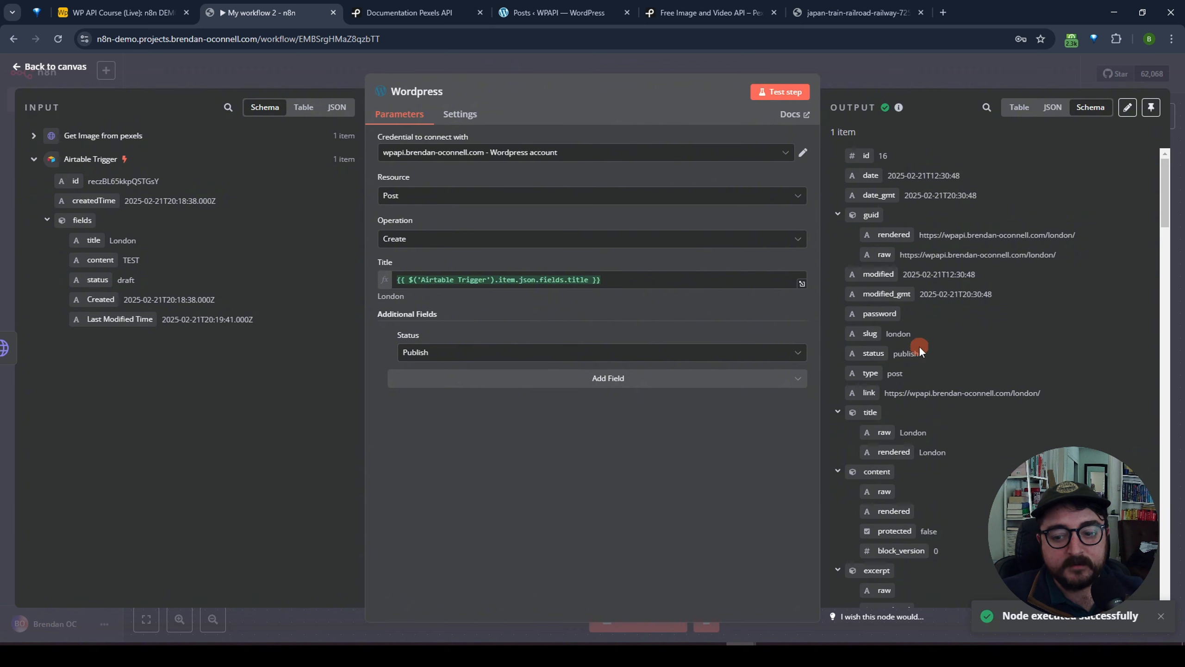
left_click_drag(919, 354, 885, 355)
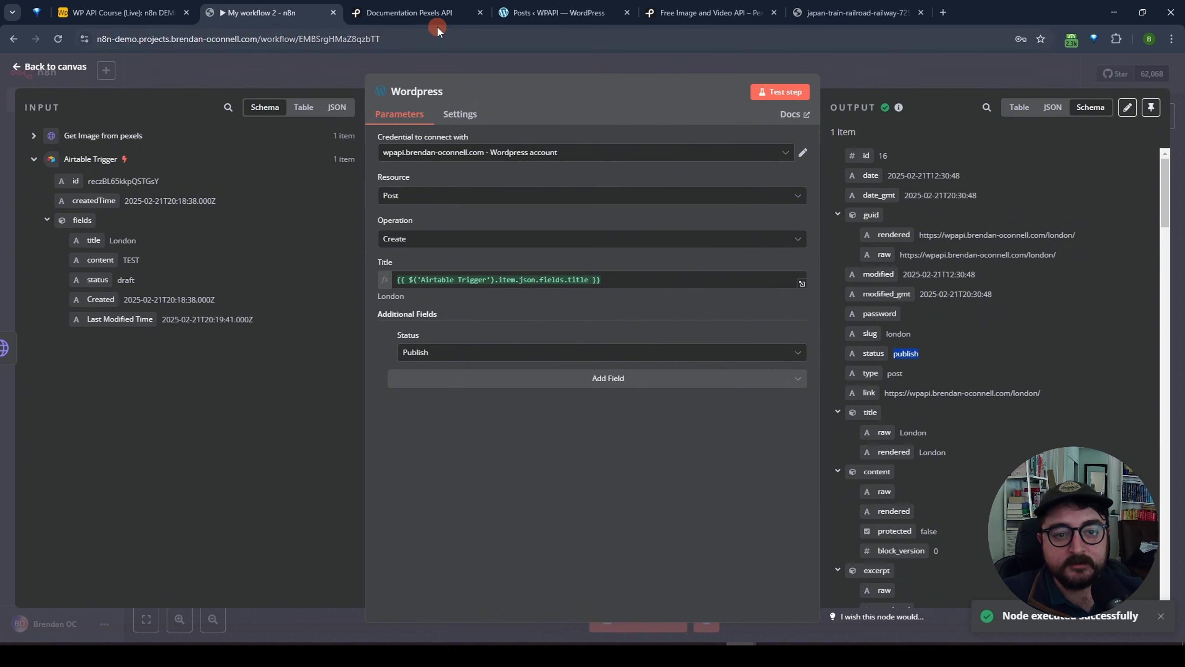
left_click(565, 13)
Refresh Posts and bulk-move all three posts, both 'London' and 'Hello world!', to the Trash.
key("F5")
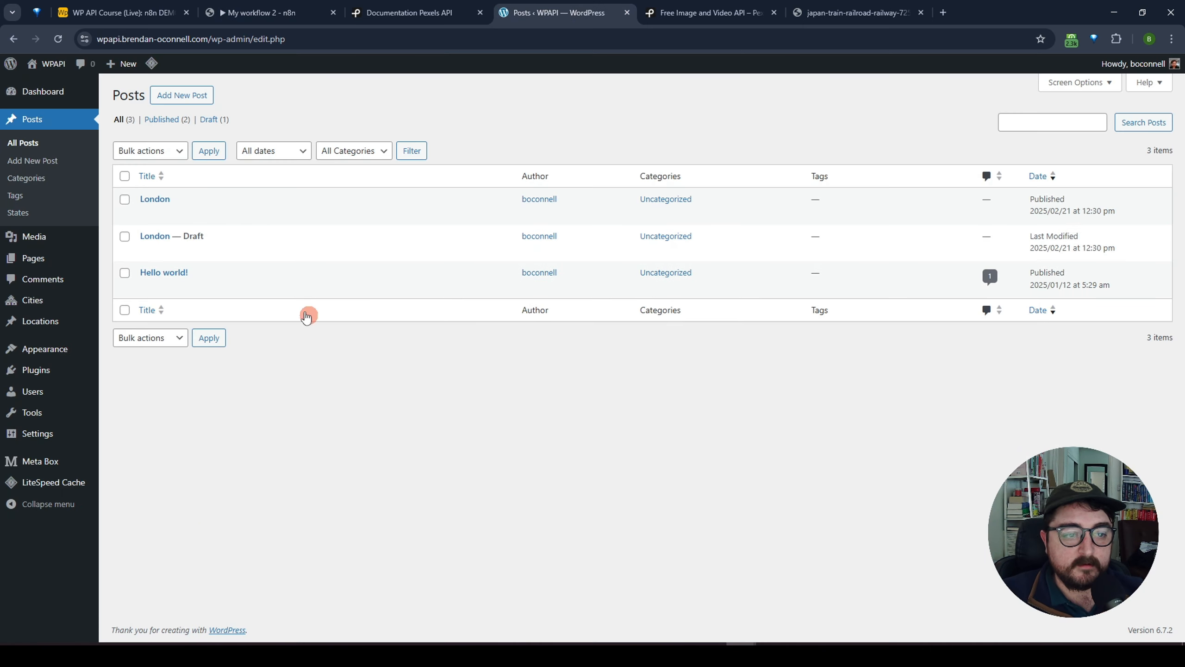
left_click_drag(205, 236, 153, 230)
left_click_drag(246, 204, 135, 202)
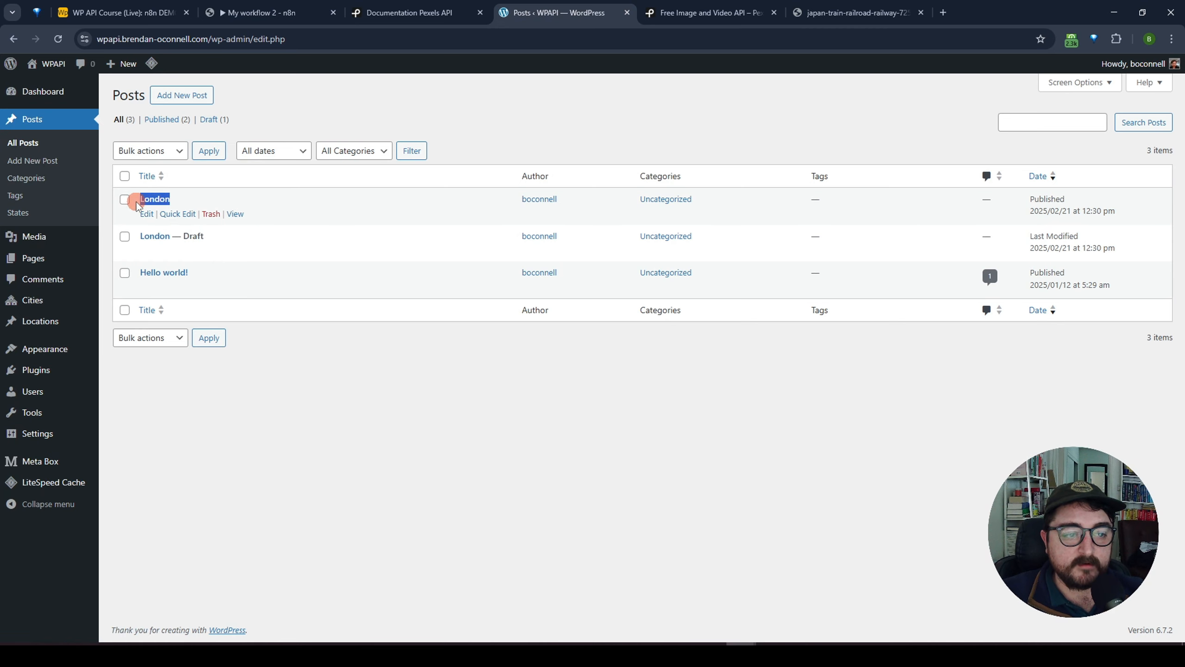
left_click(372, 404)
left_click(124, 175)
left_click(150, 150)
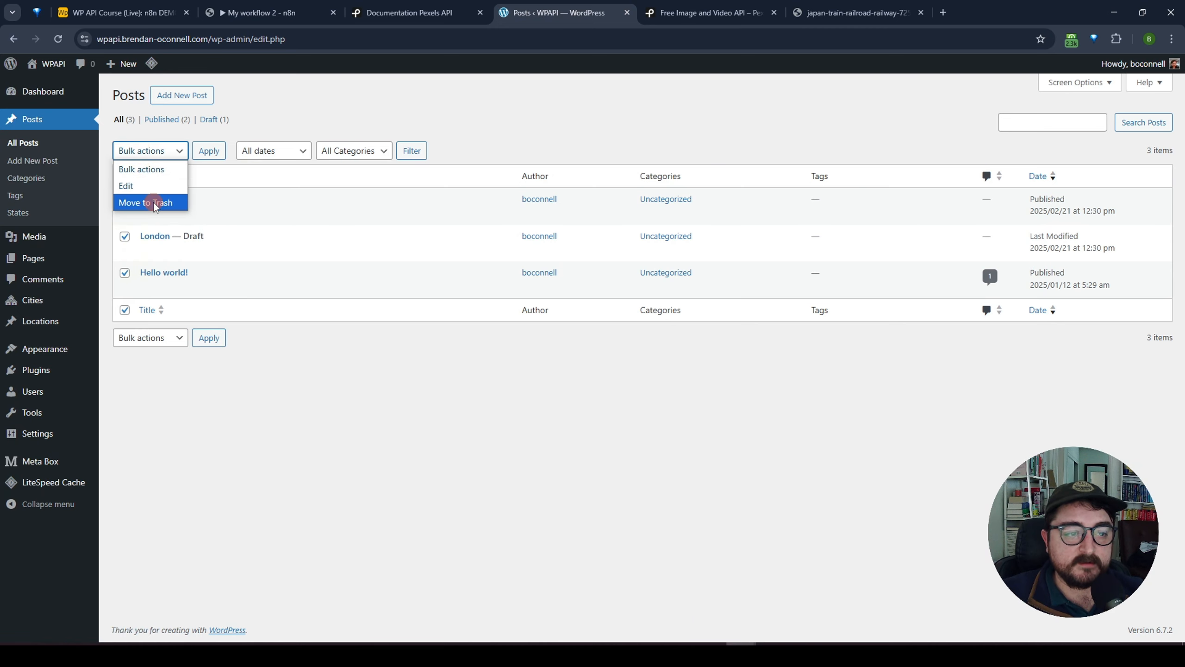
left_click(140, 201)
left_click(208, 150)
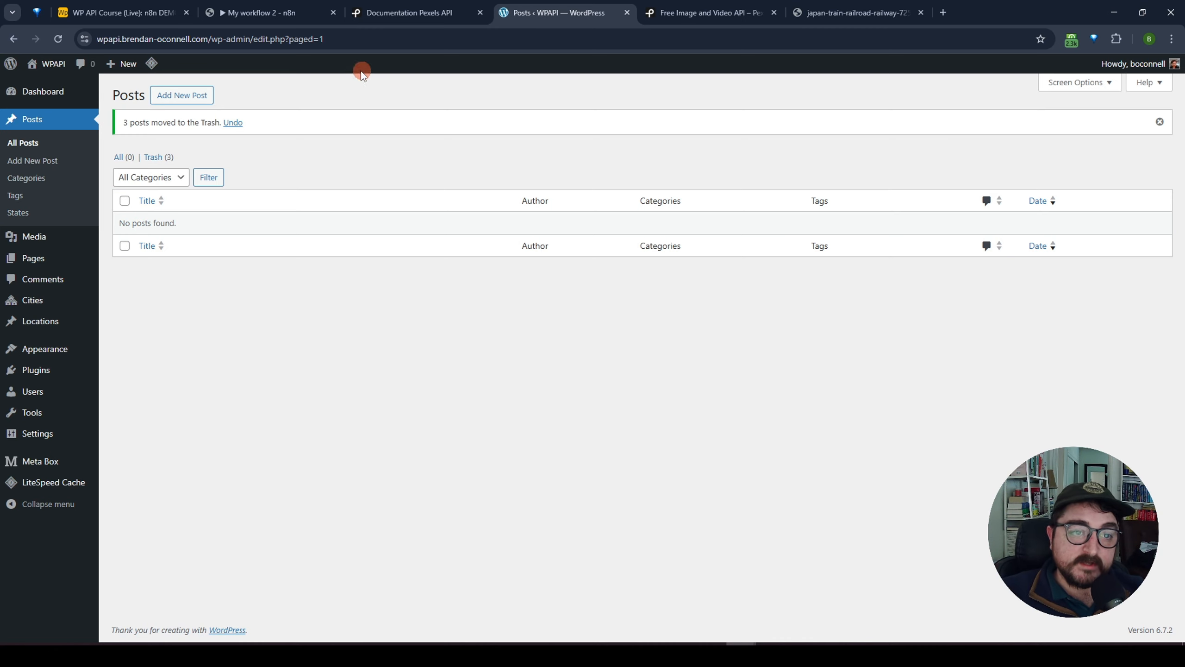
left_click(270, 18)
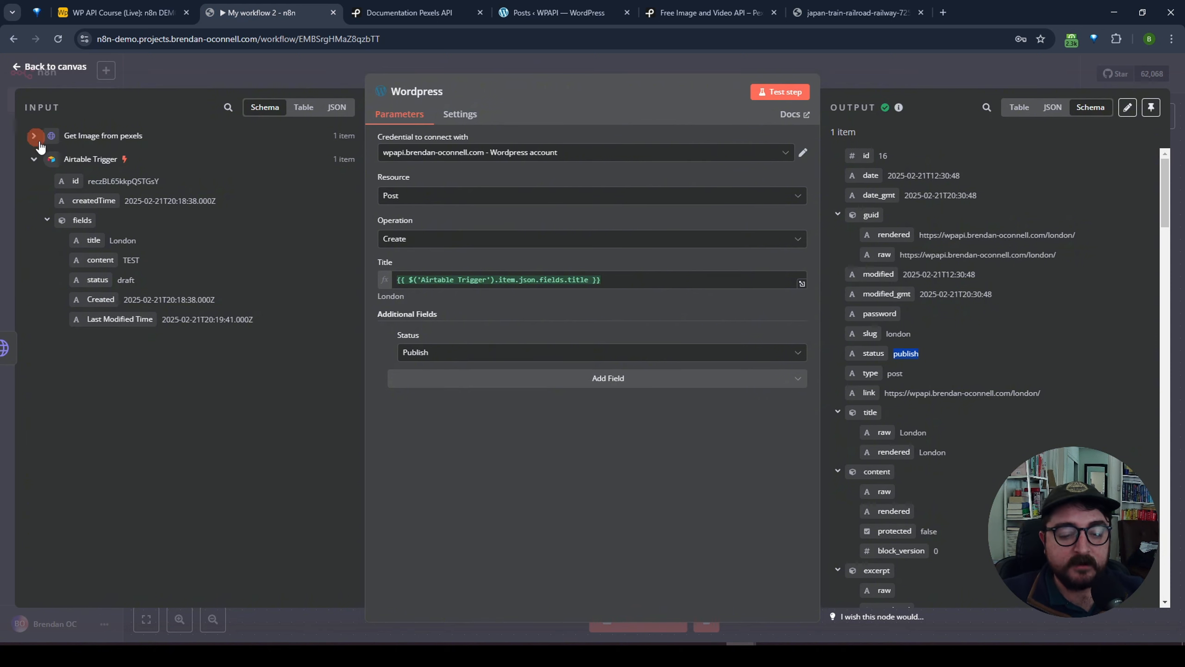
Browse the Add Field options, then close the node to view the Airtable Trigger → Get Image from pexels → Wordpress chain.
left_click(546, 374)
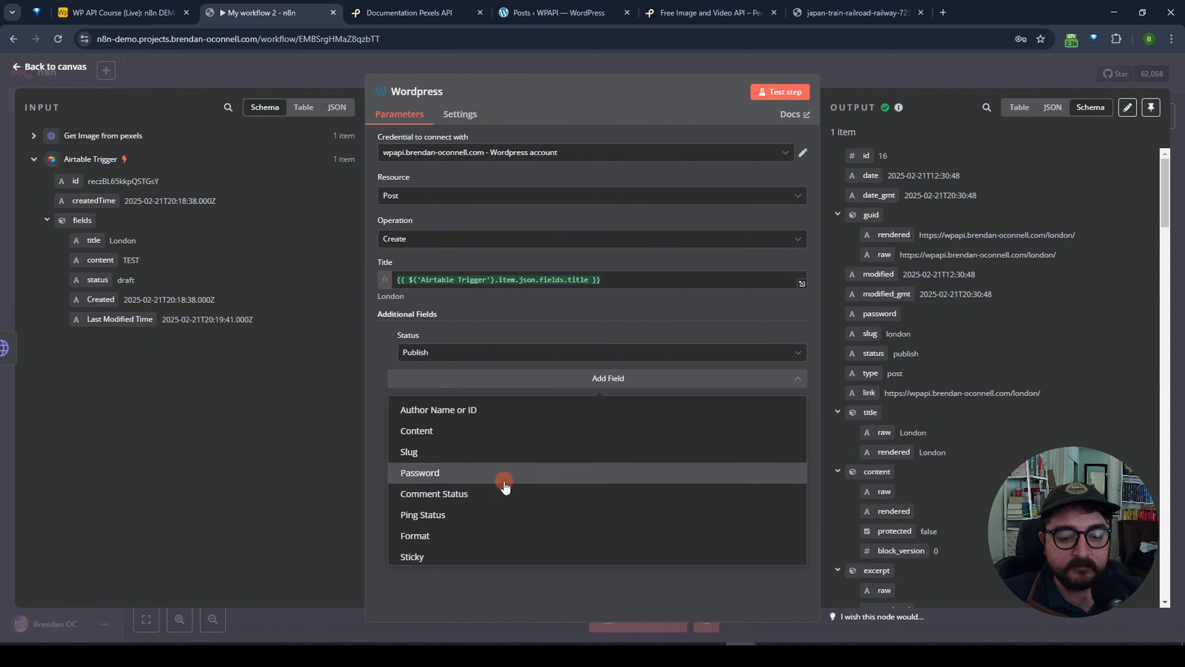
scroll(504, 486, "down", 2)
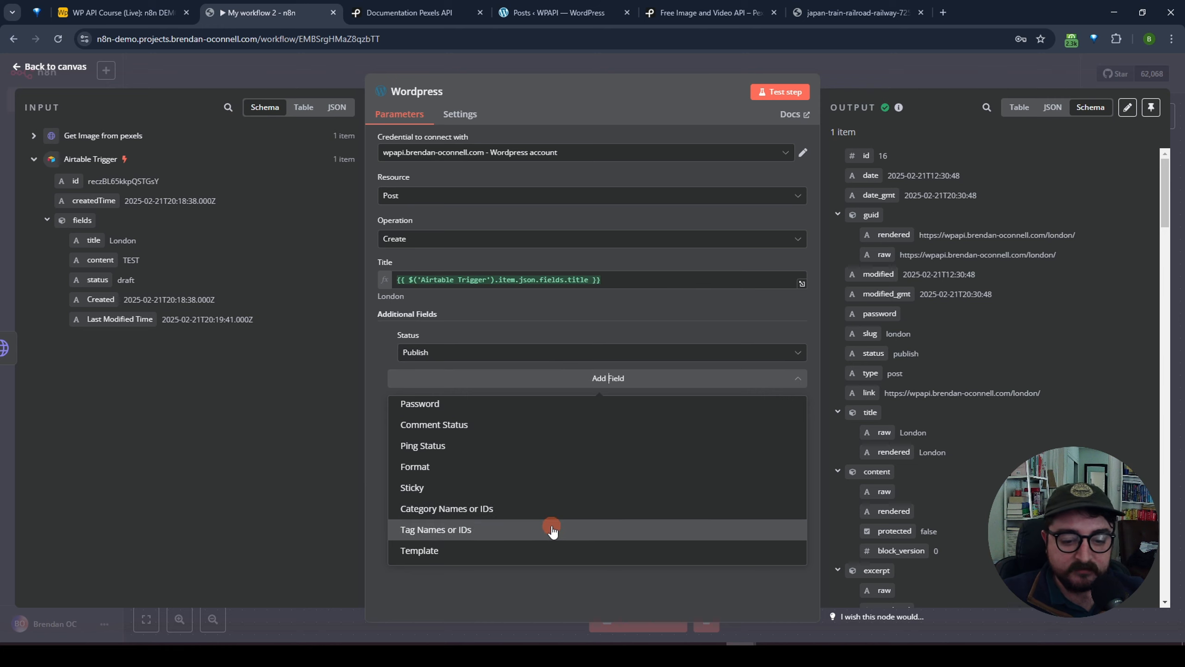
scroll(552, 531, "up", 2)
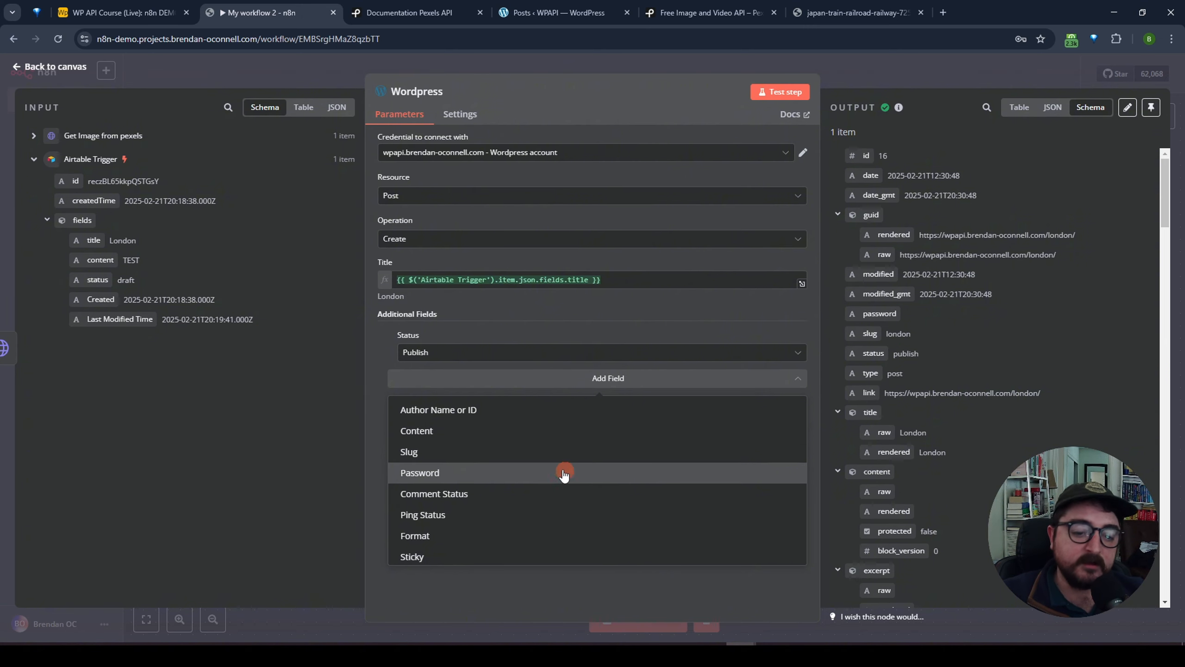
scroll(559, 473, "down", 2)
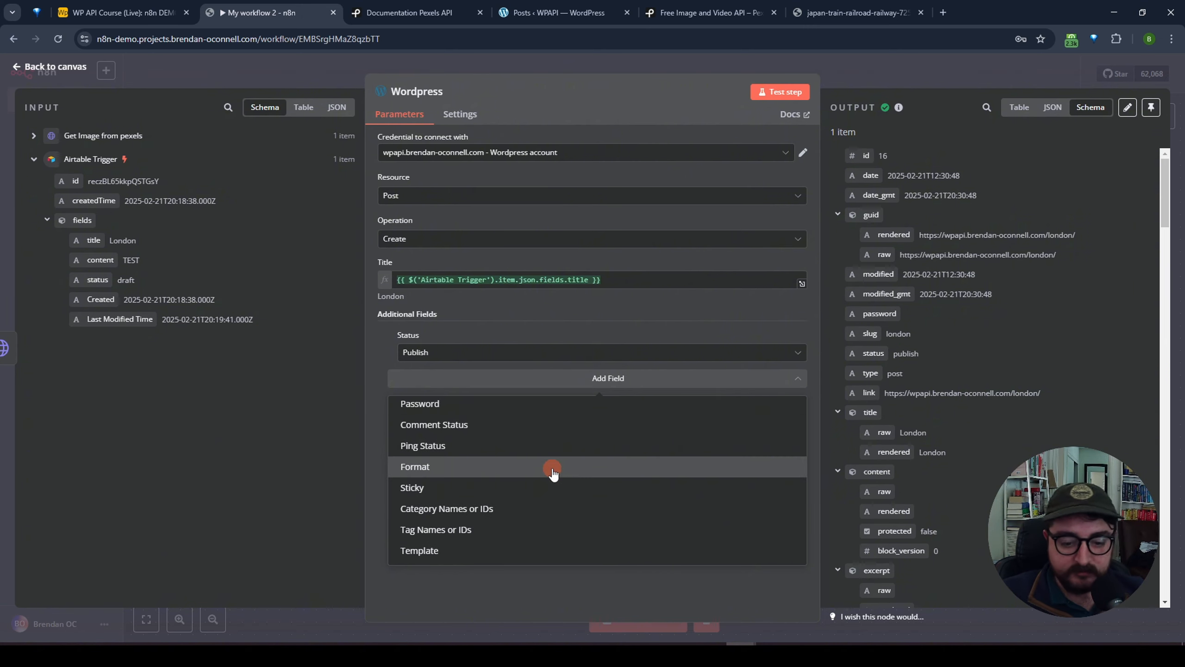
left_click(537, 576)
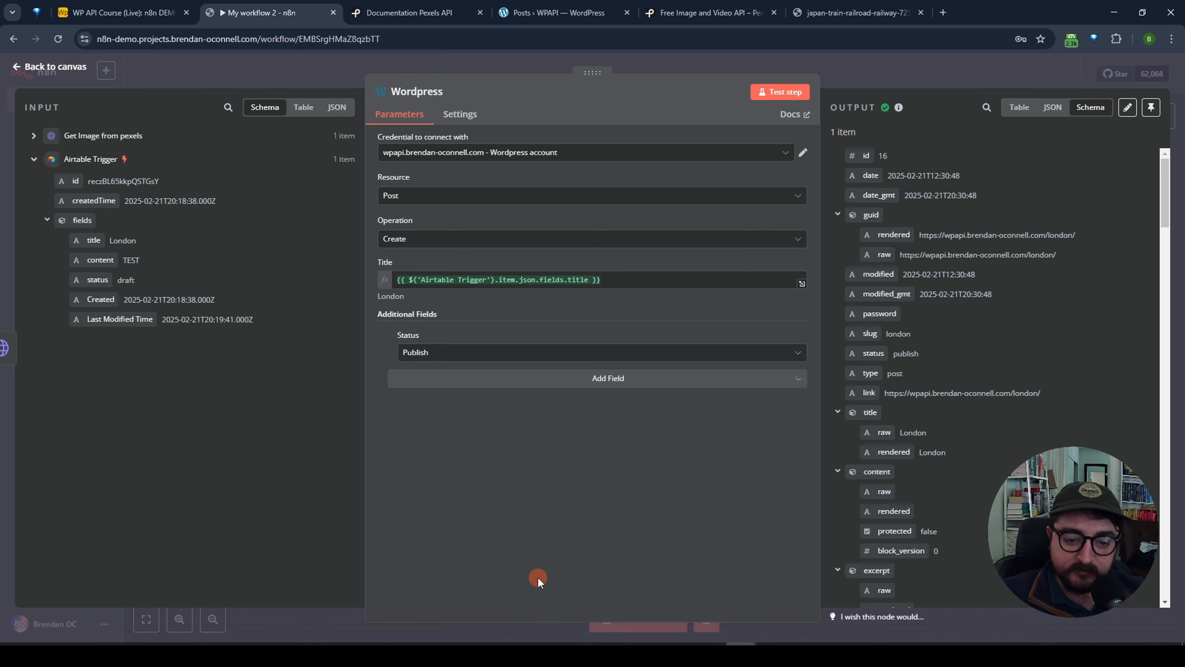
left_click(896, 78)
left_click(817, 240)
left_click_drag(818, 266, 698, 260)
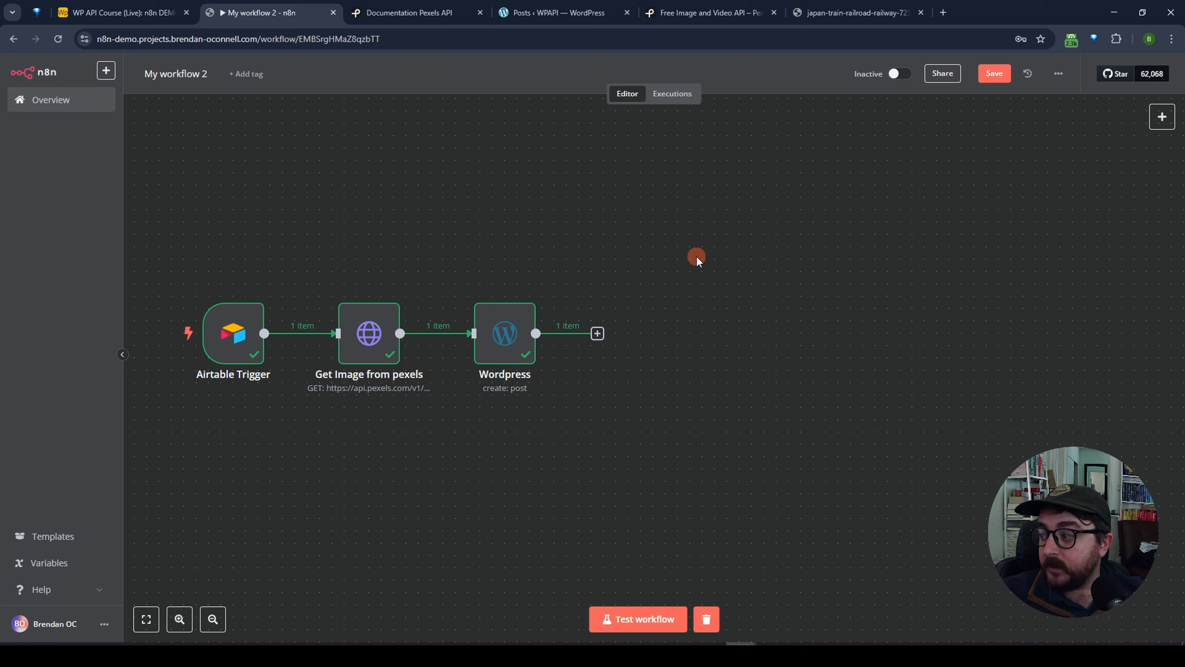
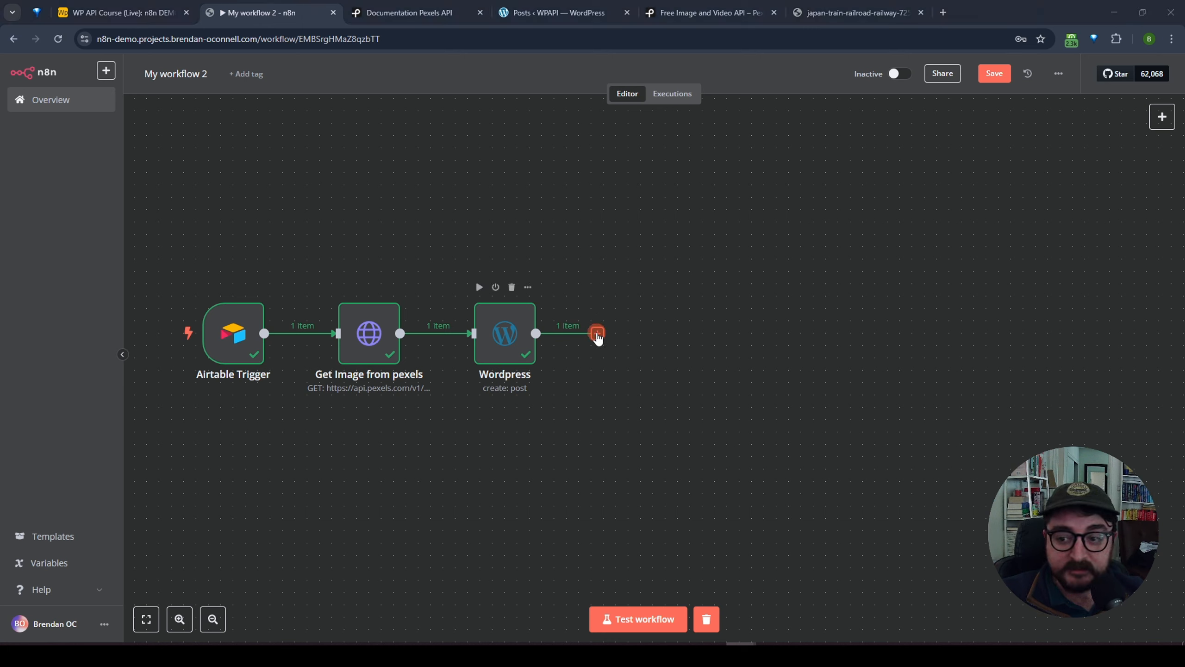
Insert an HTTP Request node after Wordpress, found by searching 'htt', and name it 'Download Image'.
left_click(597, 333)
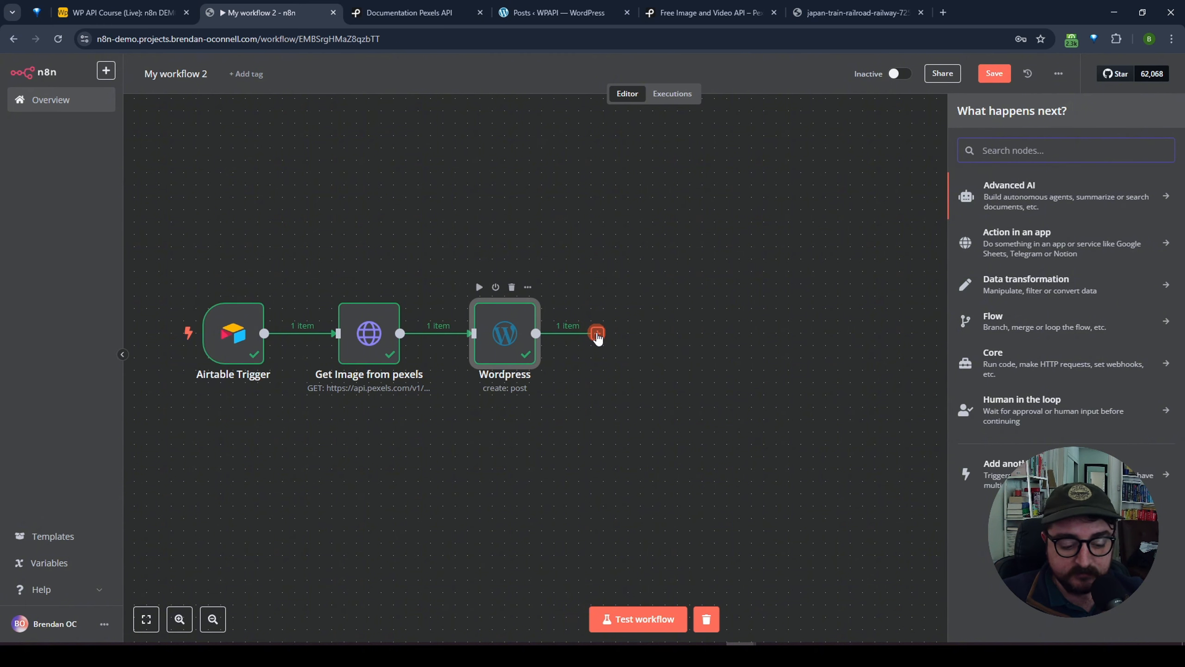
type("htt")
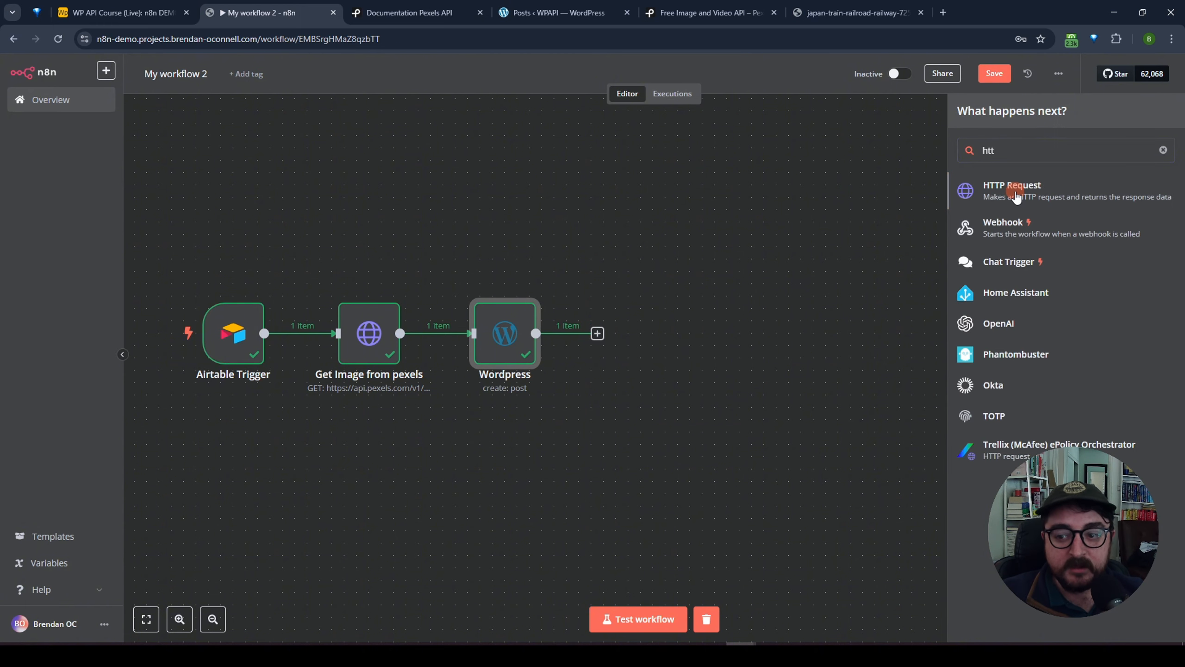
left_click(1016, 196)
left_click(458, 92)
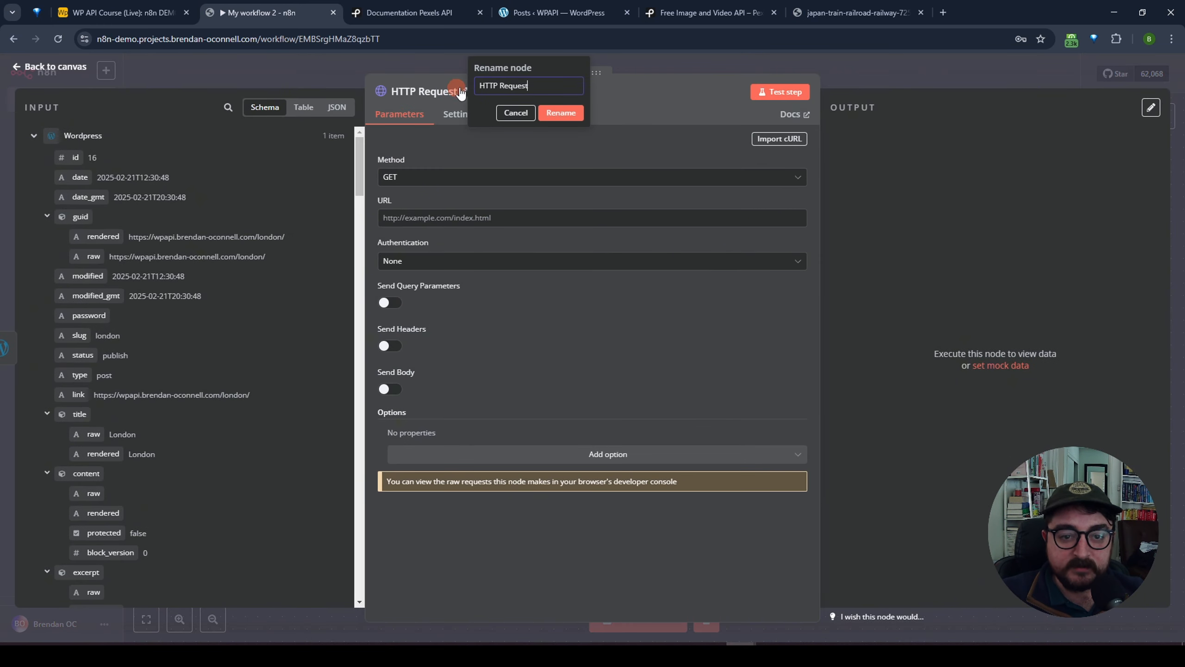
triple_click(521, 84)
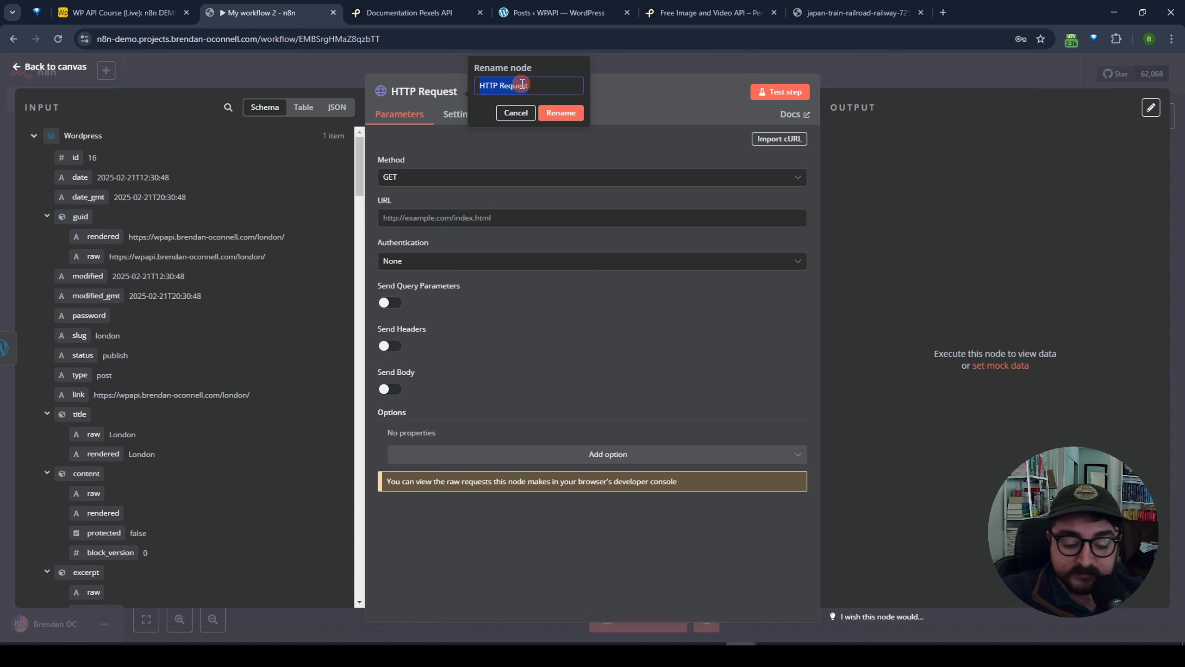
type("Download I")
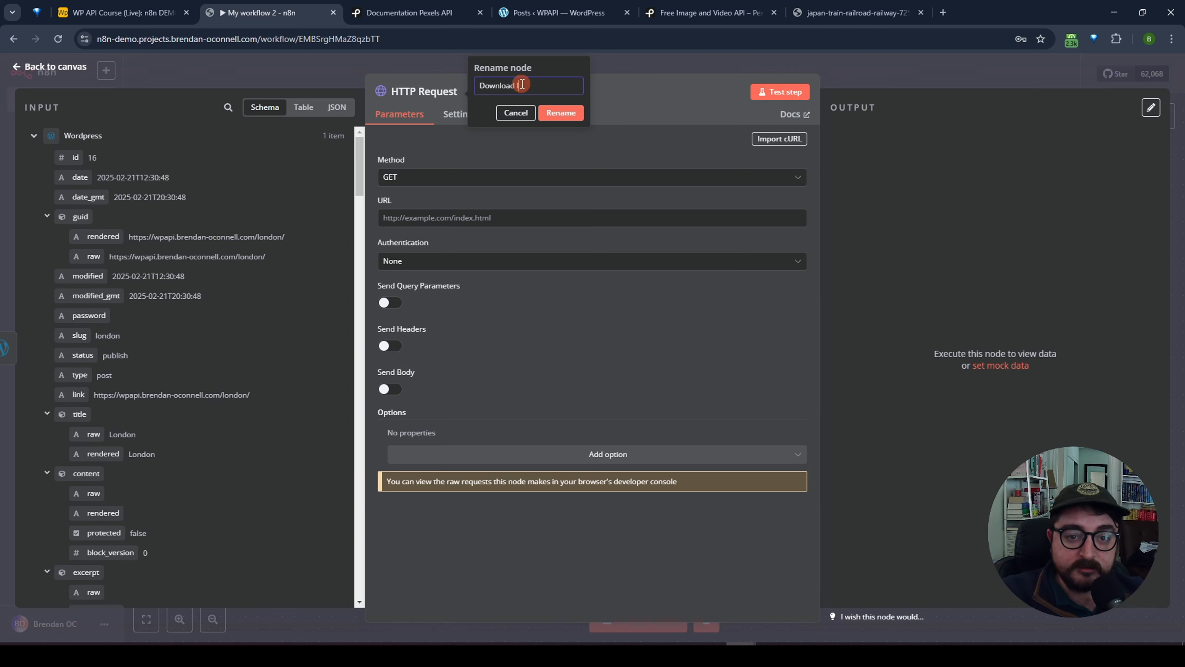
type("mage")
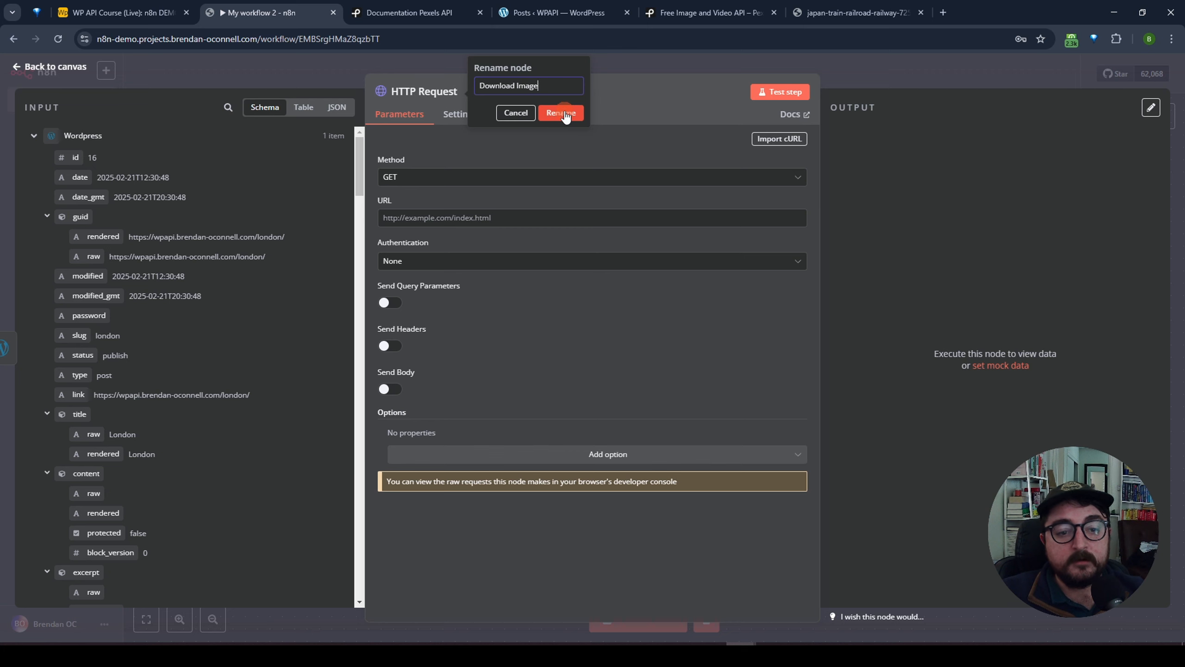
left_click(562, 114)
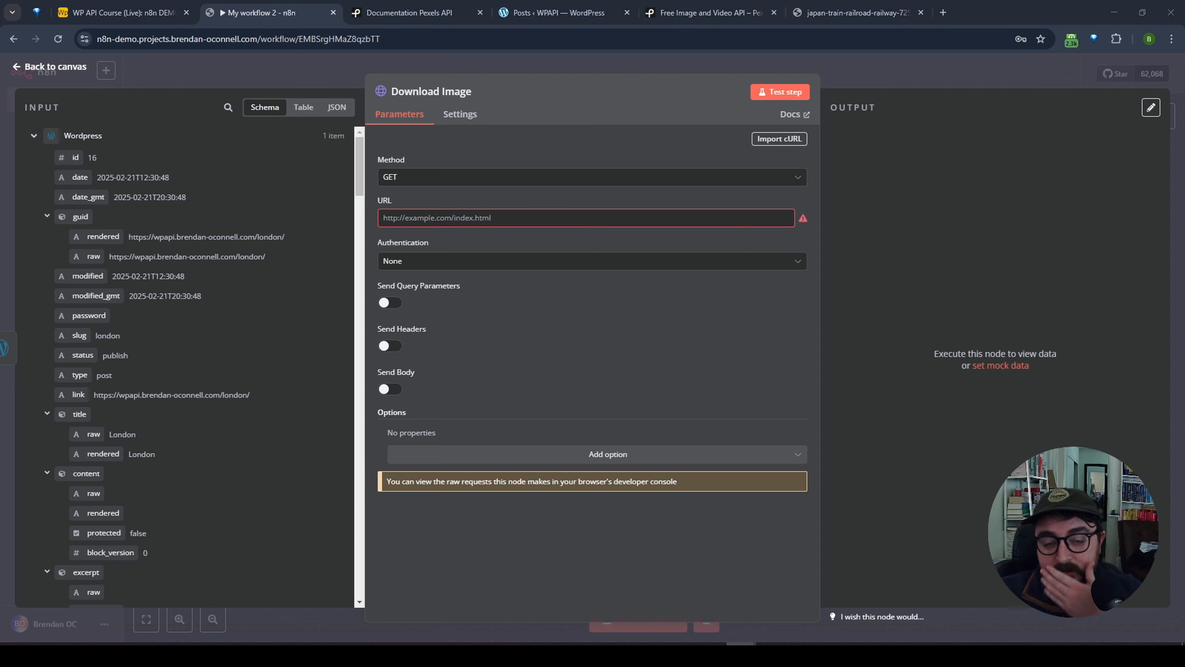
Map the Get Image from pexels src.original link into Download Image's URL field.
left_click(537, 200)
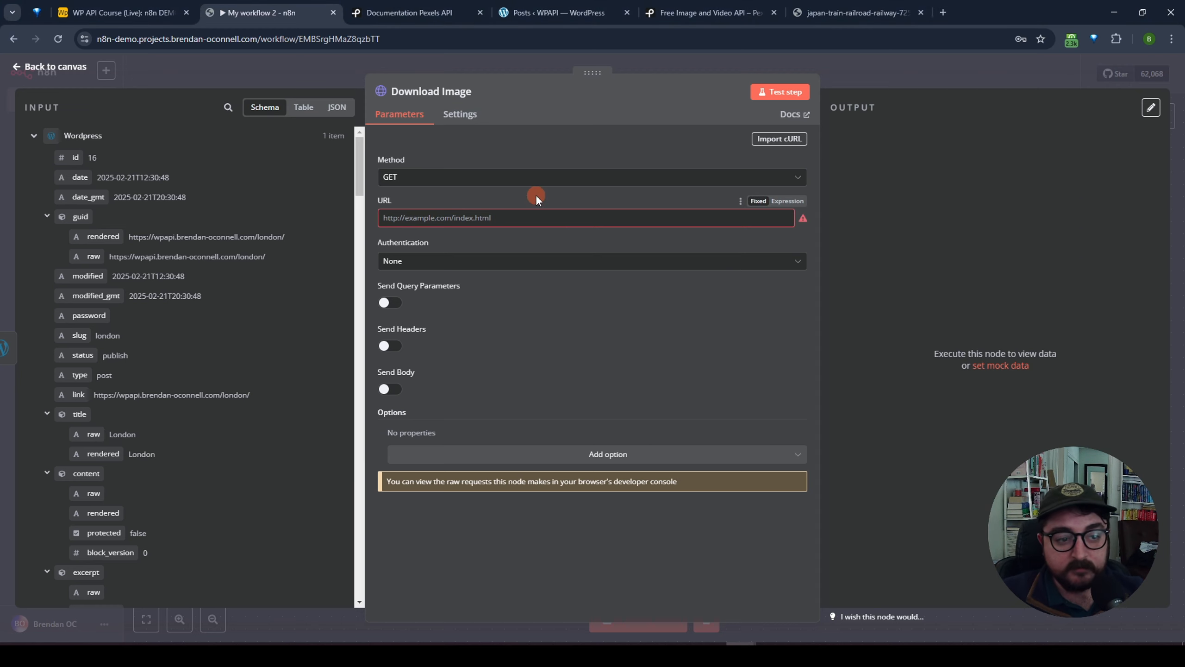
left_click(30, 137)
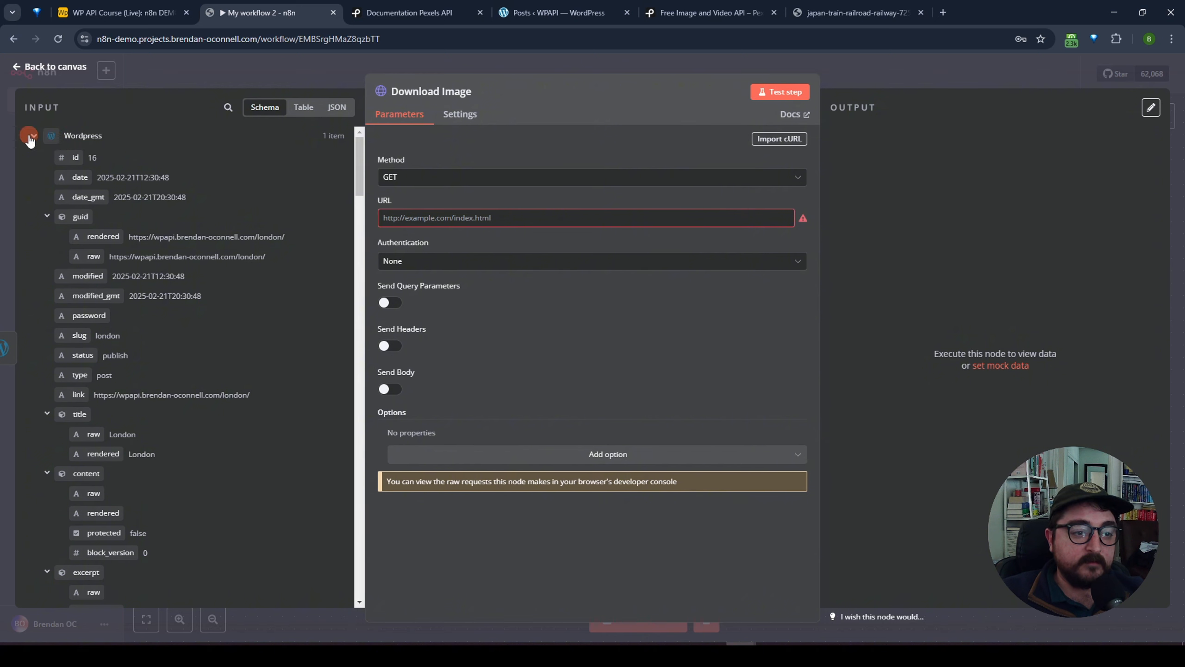
left_click_drag(66, 133, 118, 132)
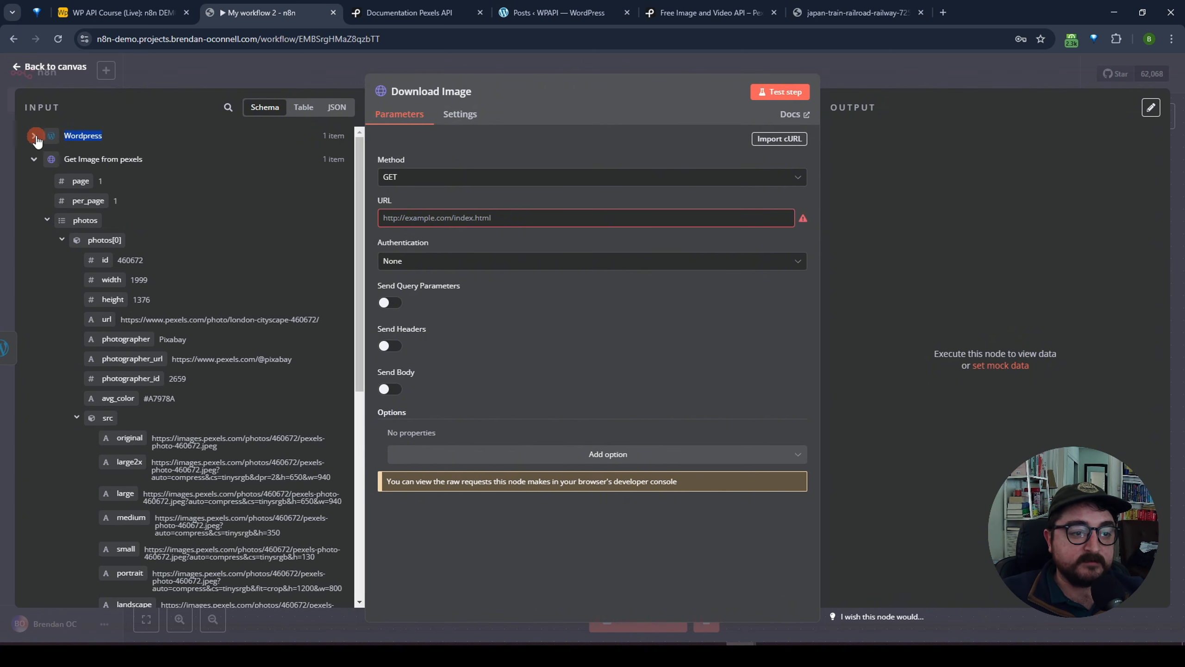
left_click(35, 135)
left_click(35, 136)
left_click(73, 136)
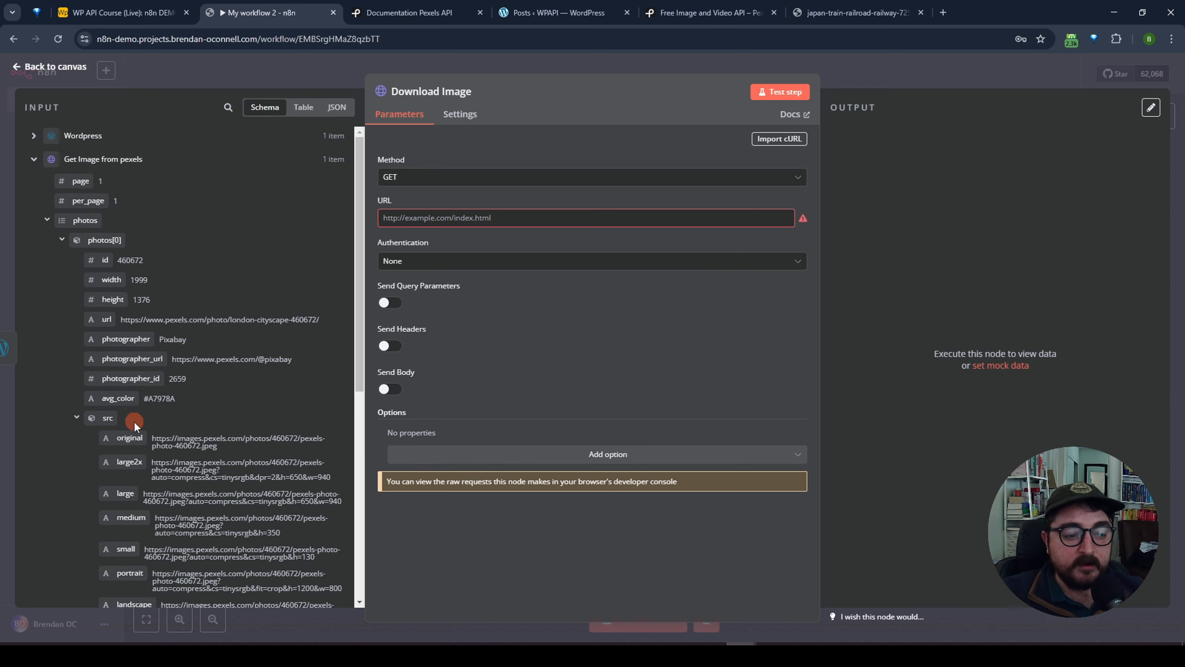
left_click_drag(124, 436, 445, 220)
left_click(625, 364)
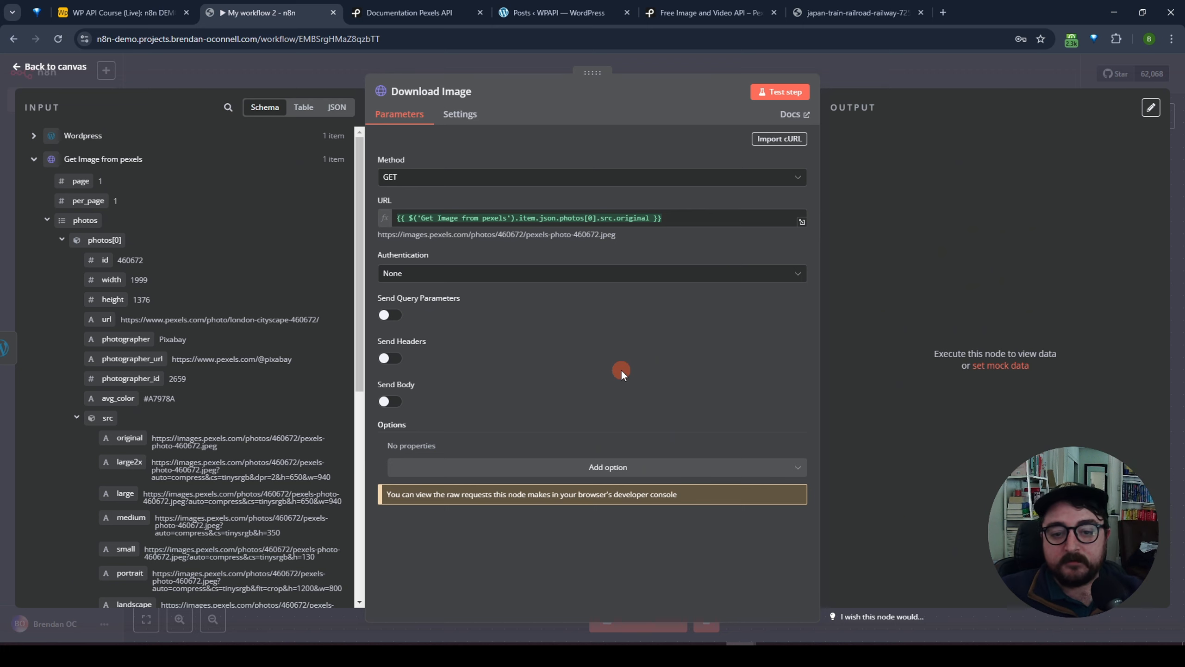
Test the step and preview the downloaded London image, pexels-photo-460672.jpeg (168 kB).
left_click(777, 93)
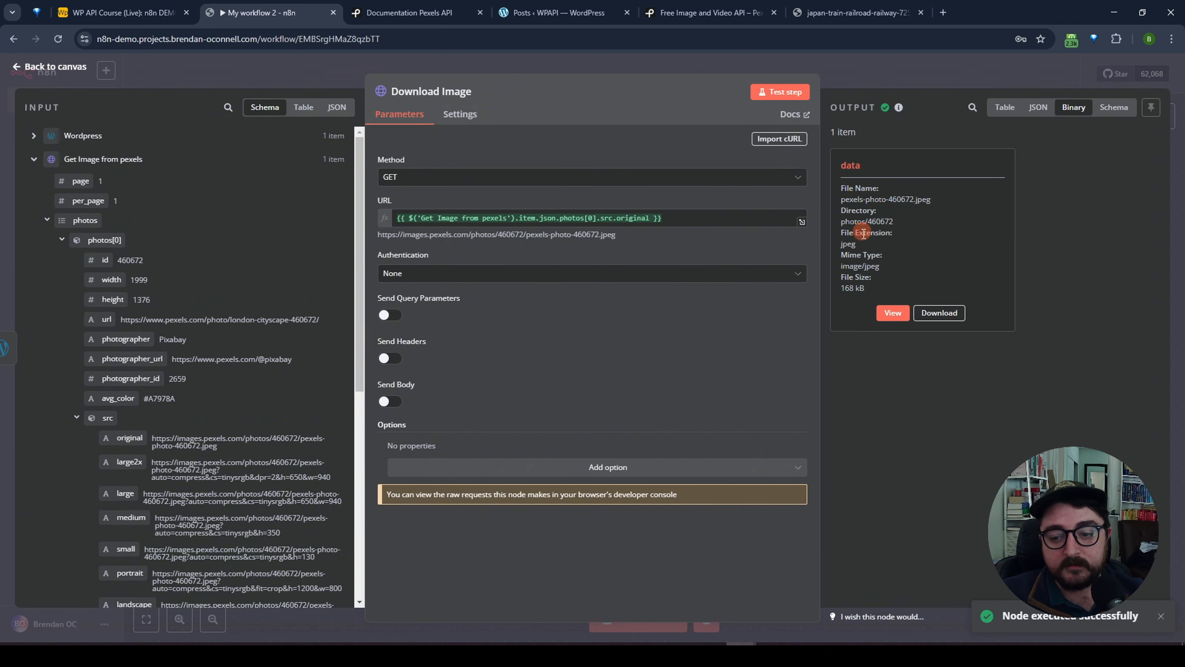
left_click(892, 313)
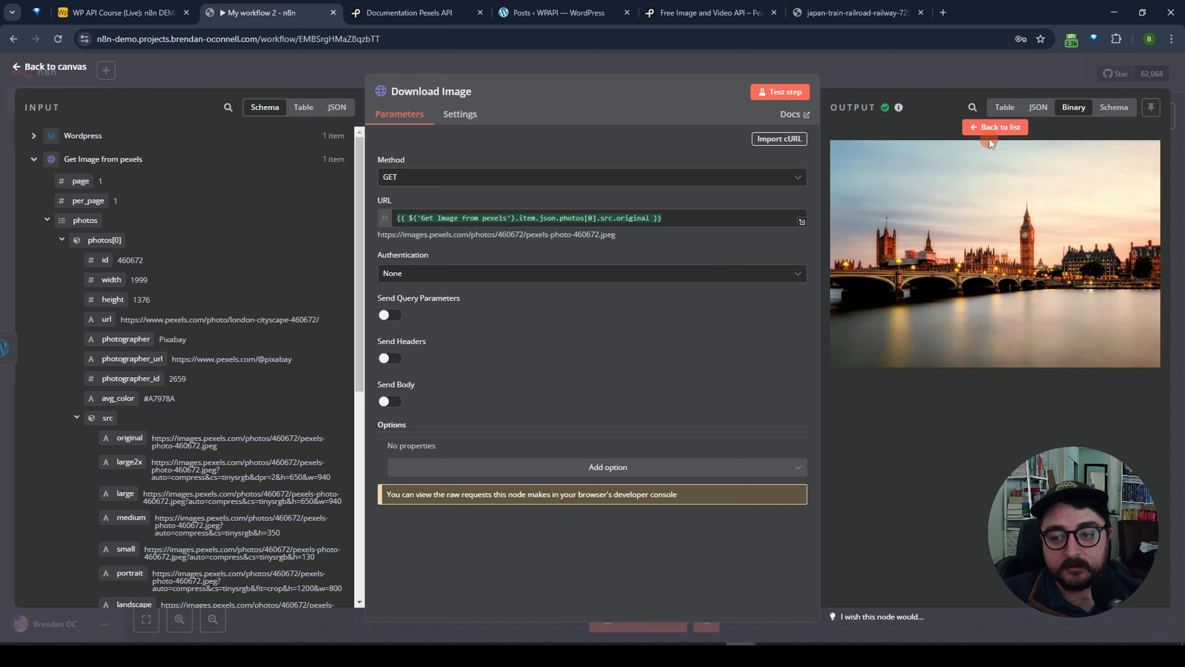
left_click(994, 126)
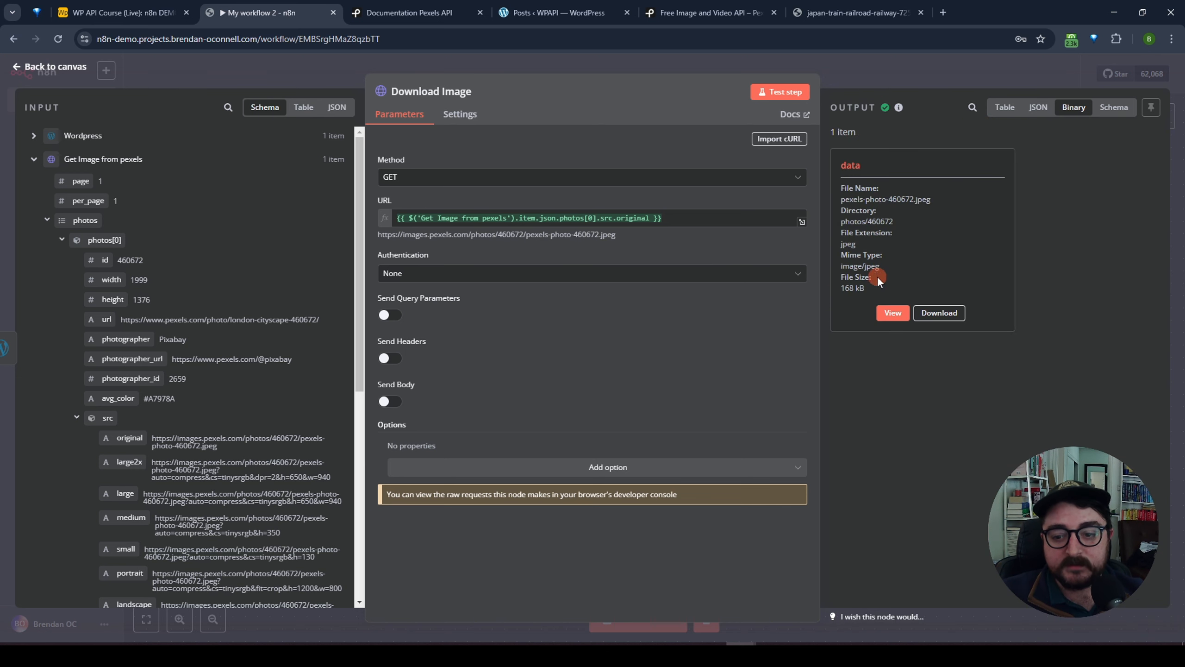
left_click_drag(892, 266, 848, 243)
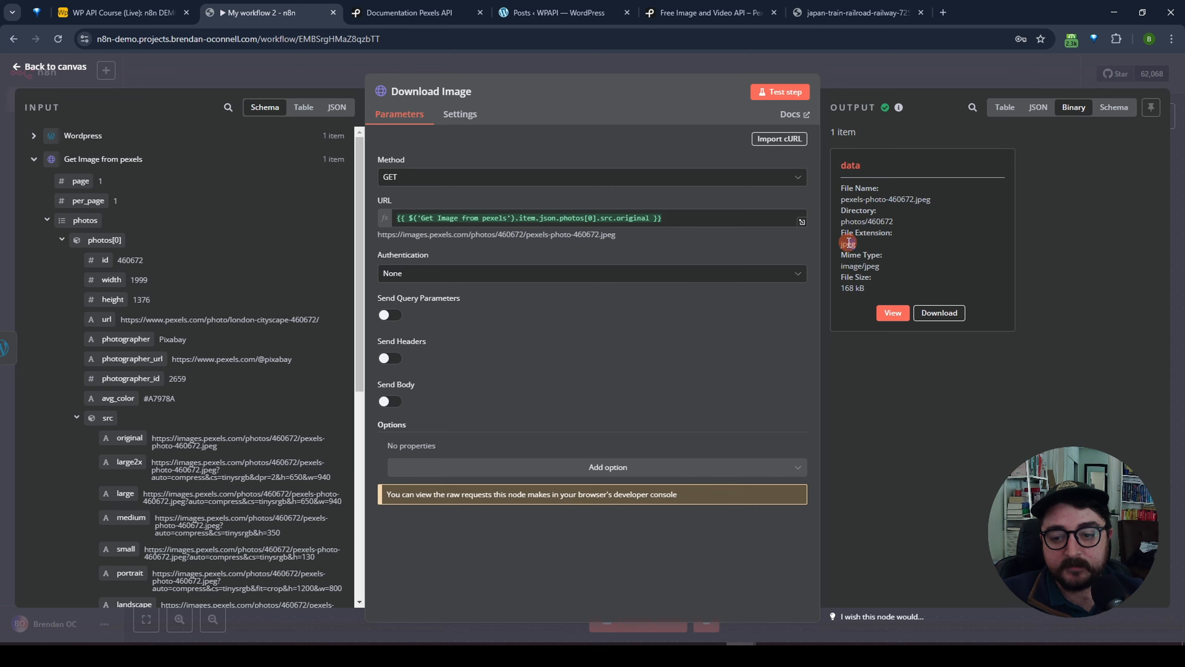
left_click_drag(932, 199, 845, 199)
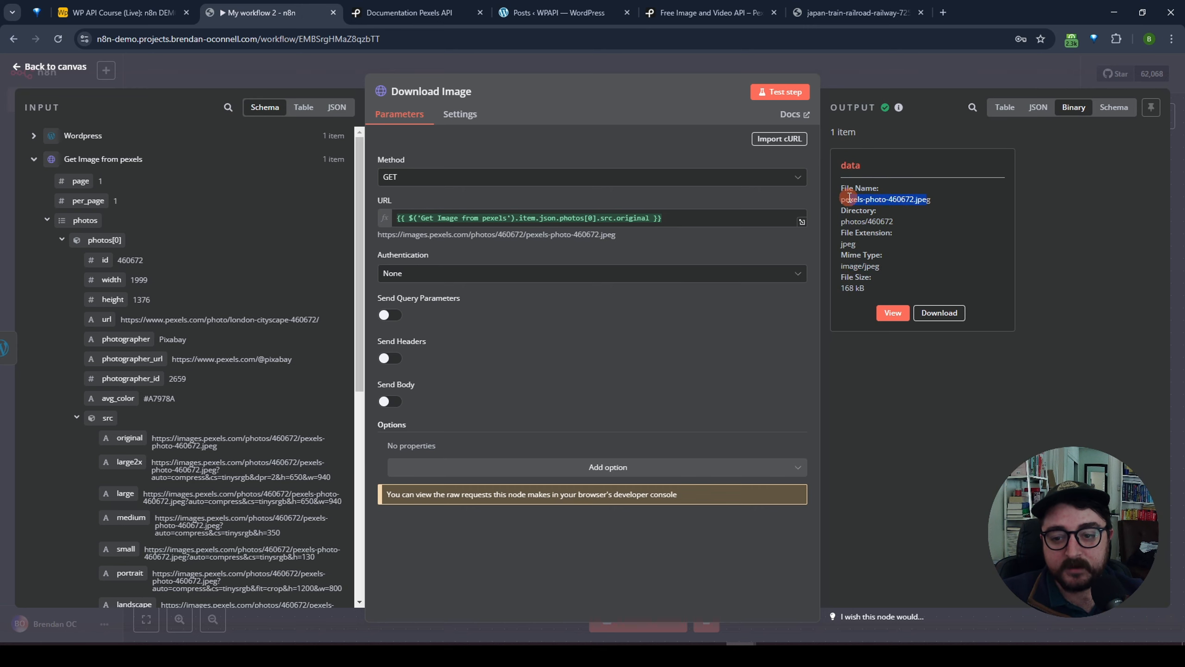
left_click(939, 210)
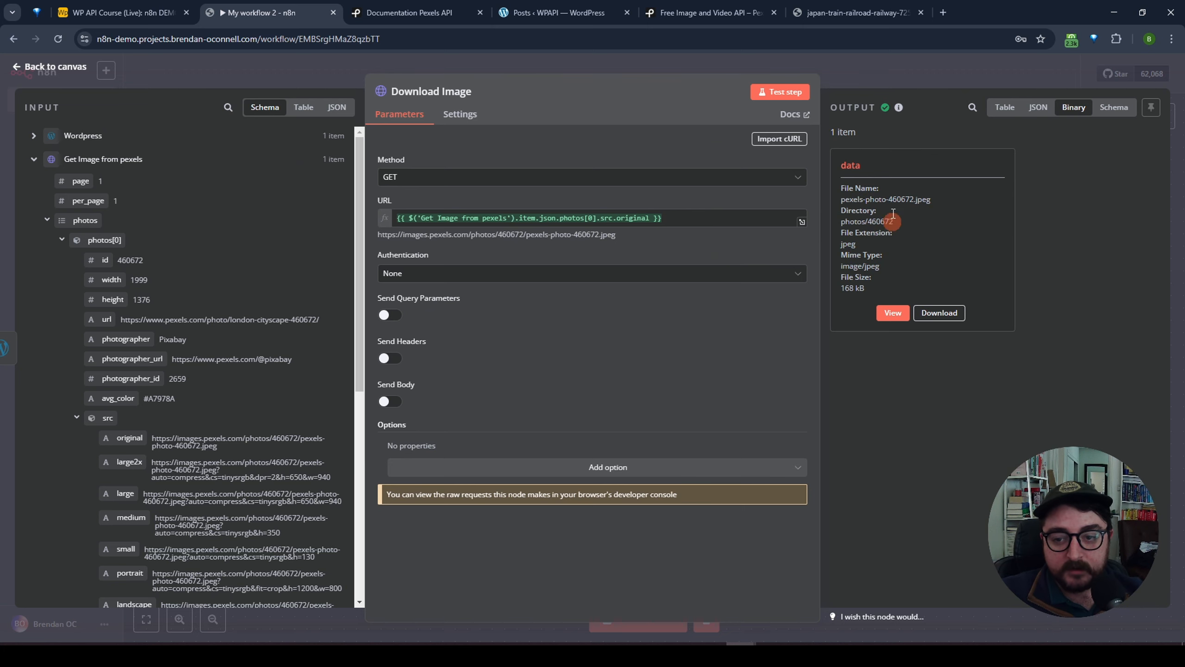
left_click(890, 69)
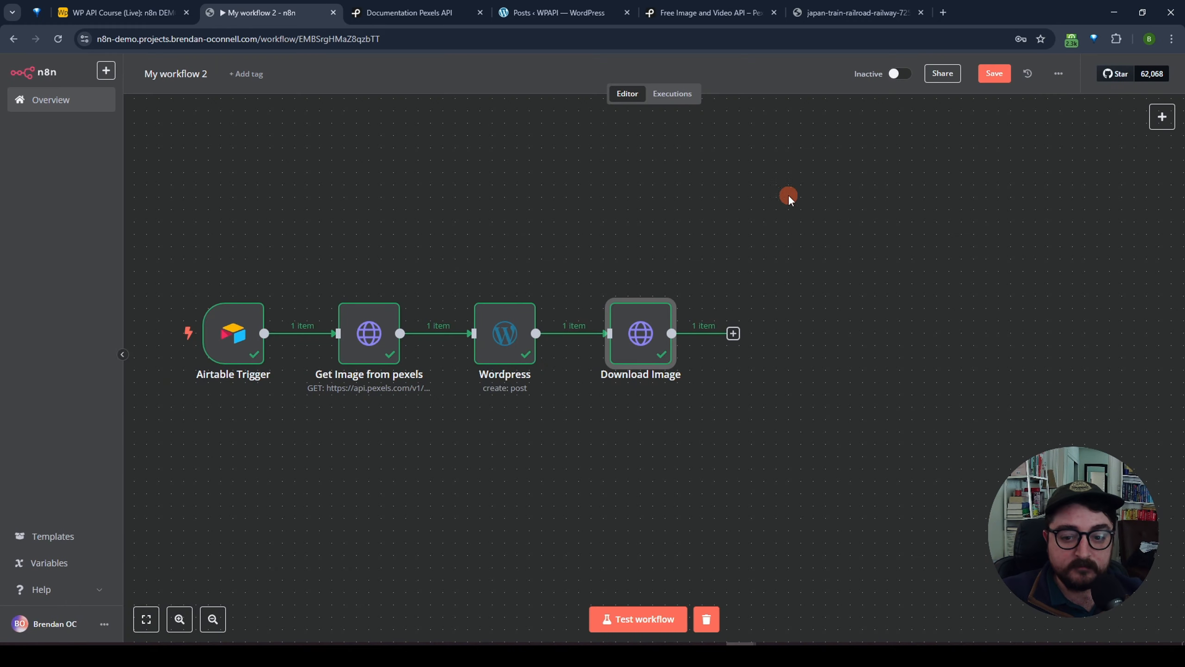
Add a Wordpress custom API call after Download Image, creating an HTTP Request node with predefined credentials.
left_click(762, 219)
left_click_drag(768, 227, 701, 198)
left_click(667, 304)
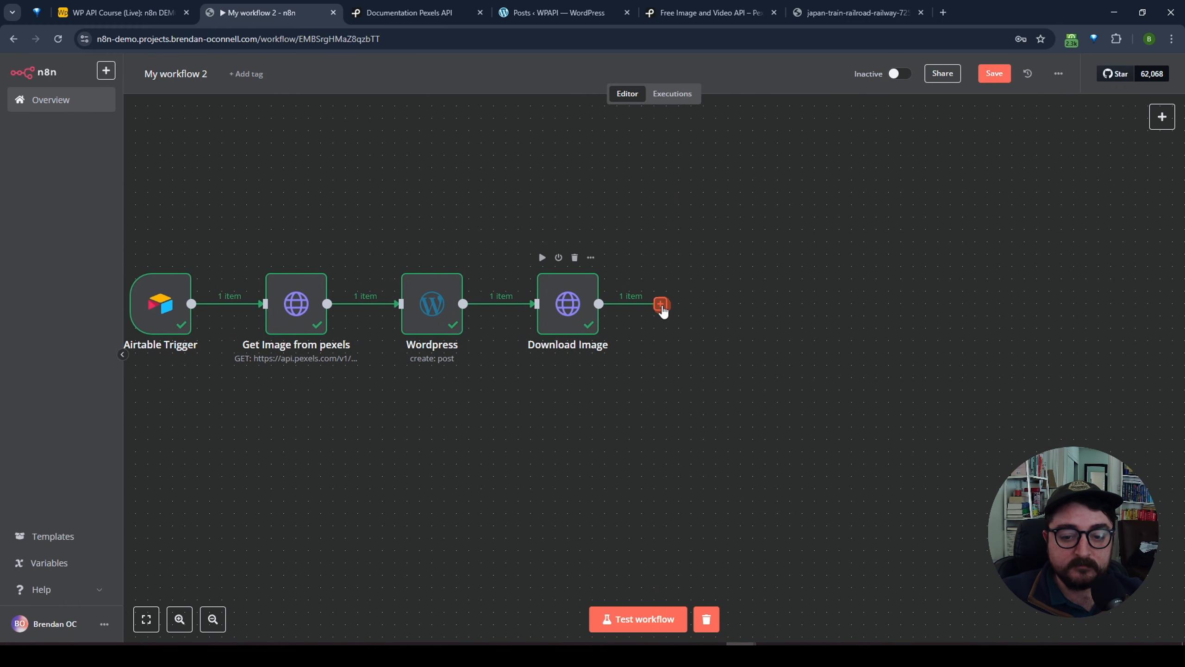
left_click(661, 307)
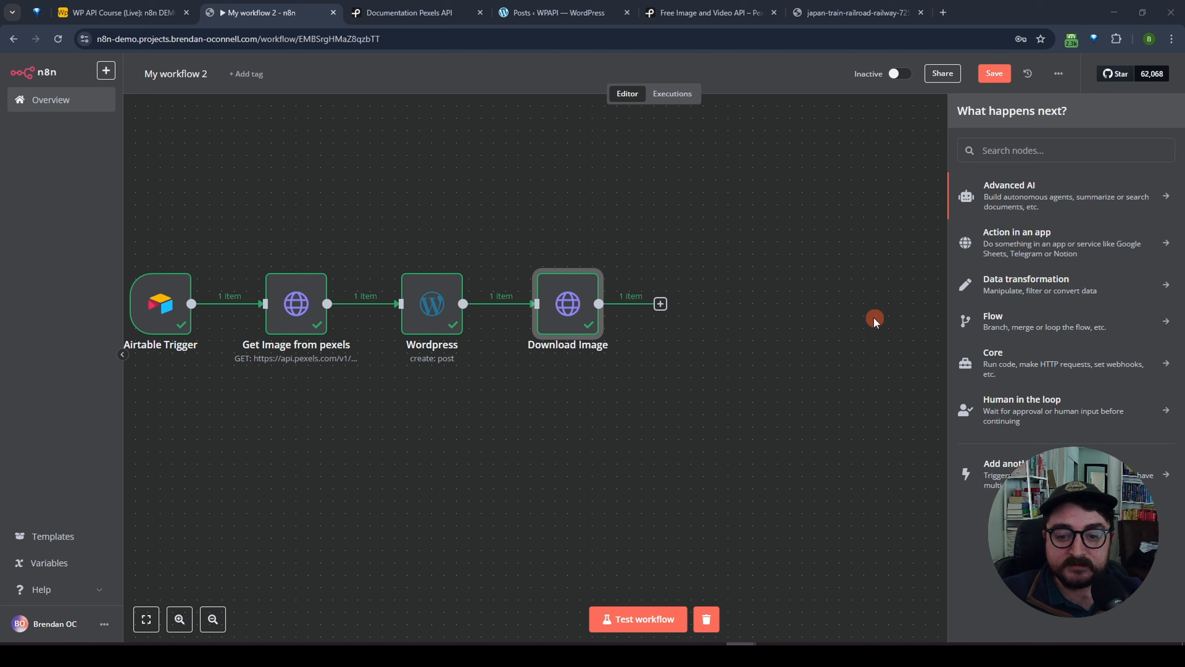
left_click(661, 305)
key("d")
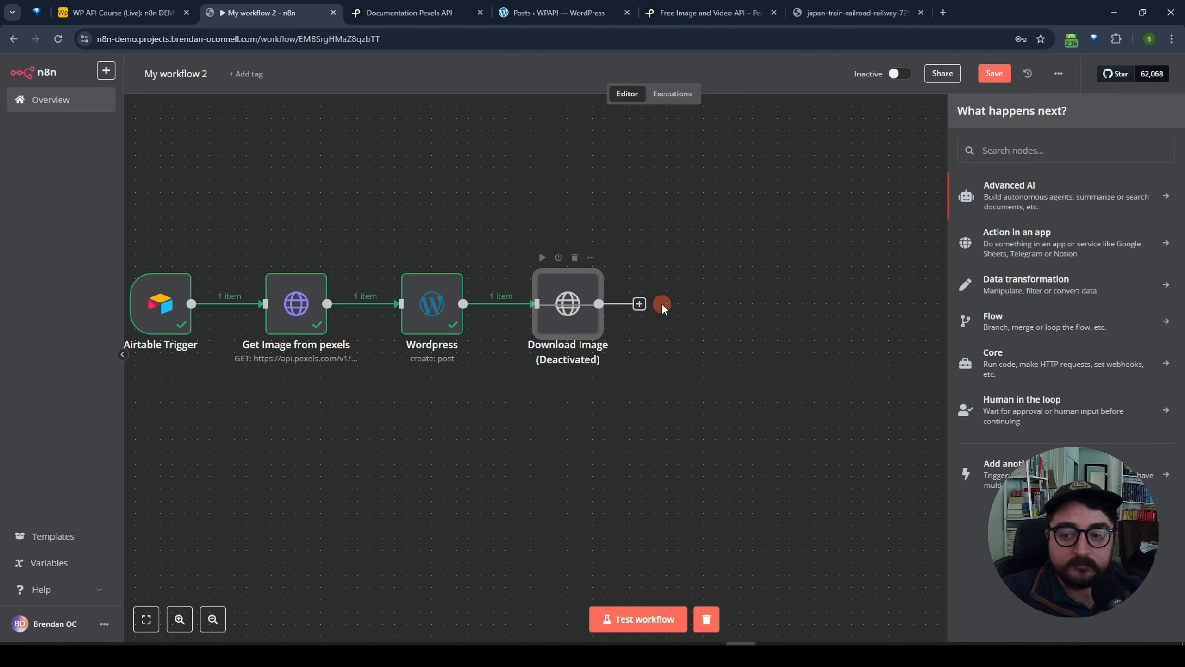
key("ctrl+z")
left_click(667, 371)
left_click(640, 305)
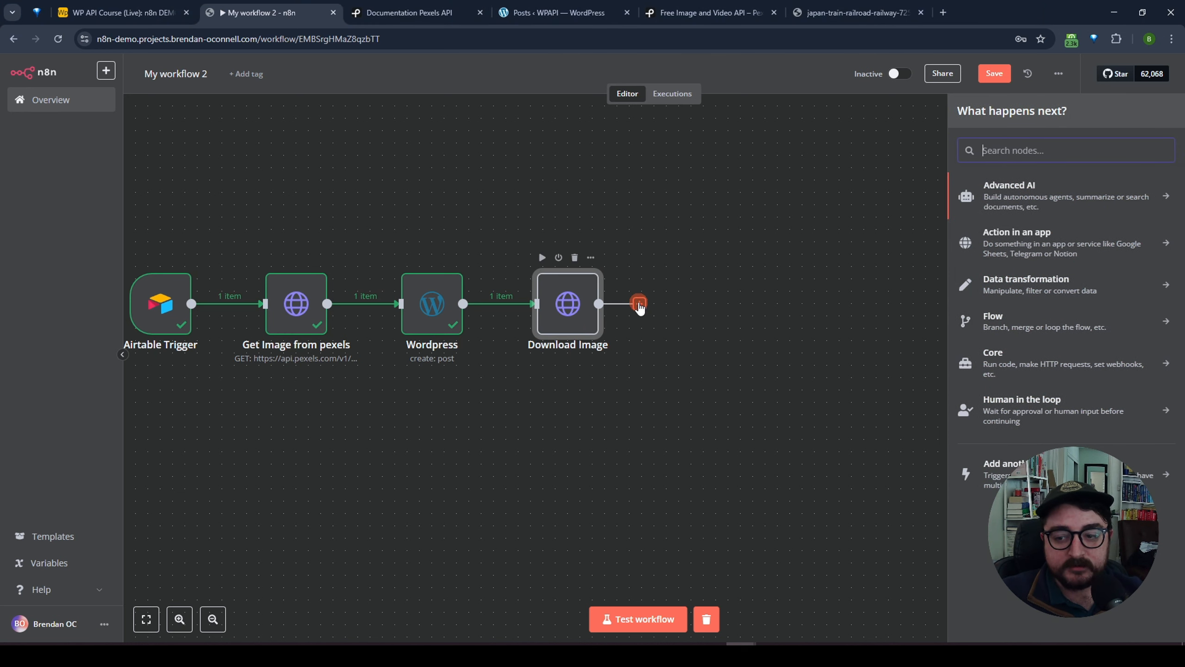
type("word")
left_click(1014, 185)
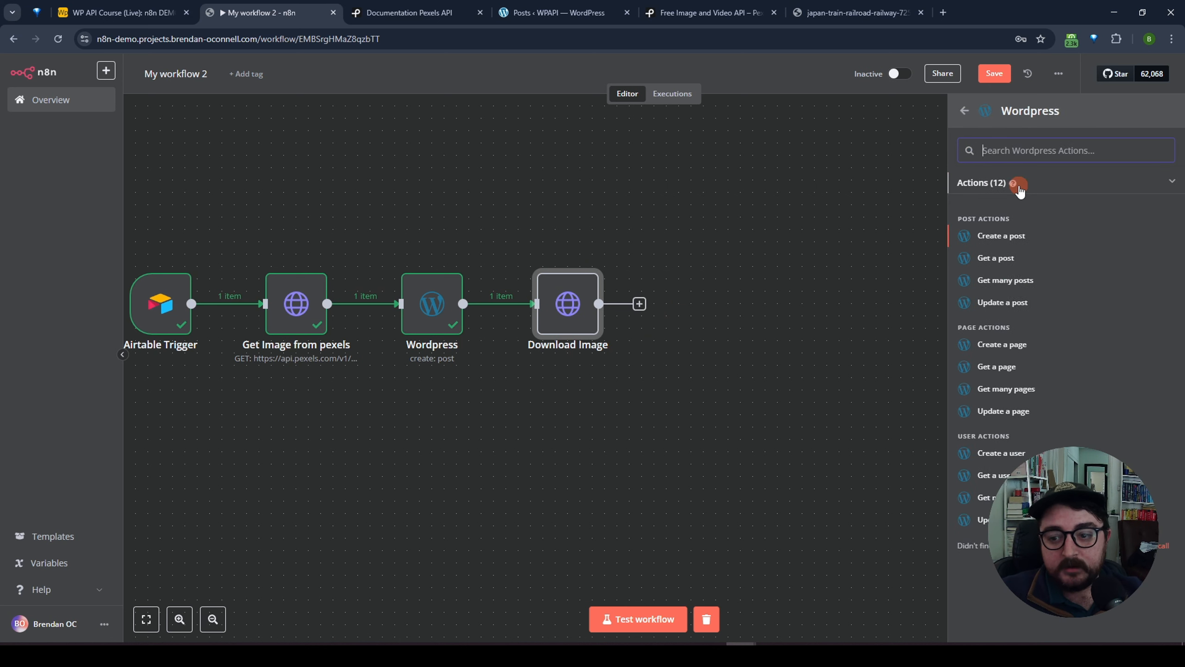
left_click(992, 344)
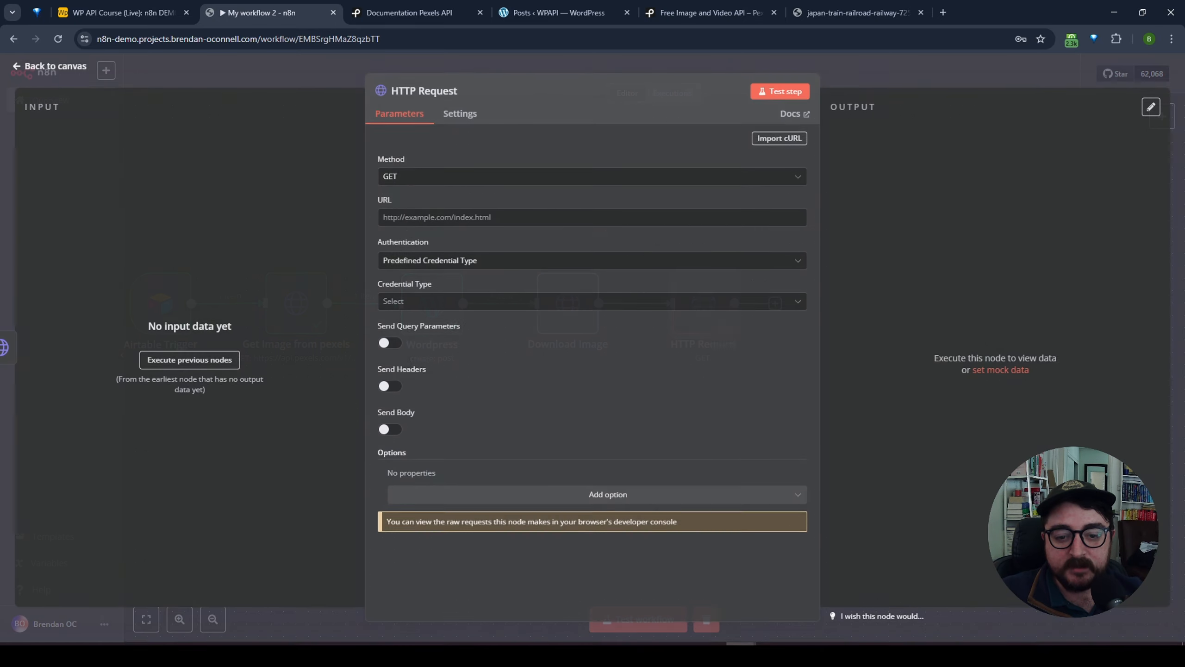
Open the new HTTP Request node and switch its method from GET to POST.
left_click(879, 75)
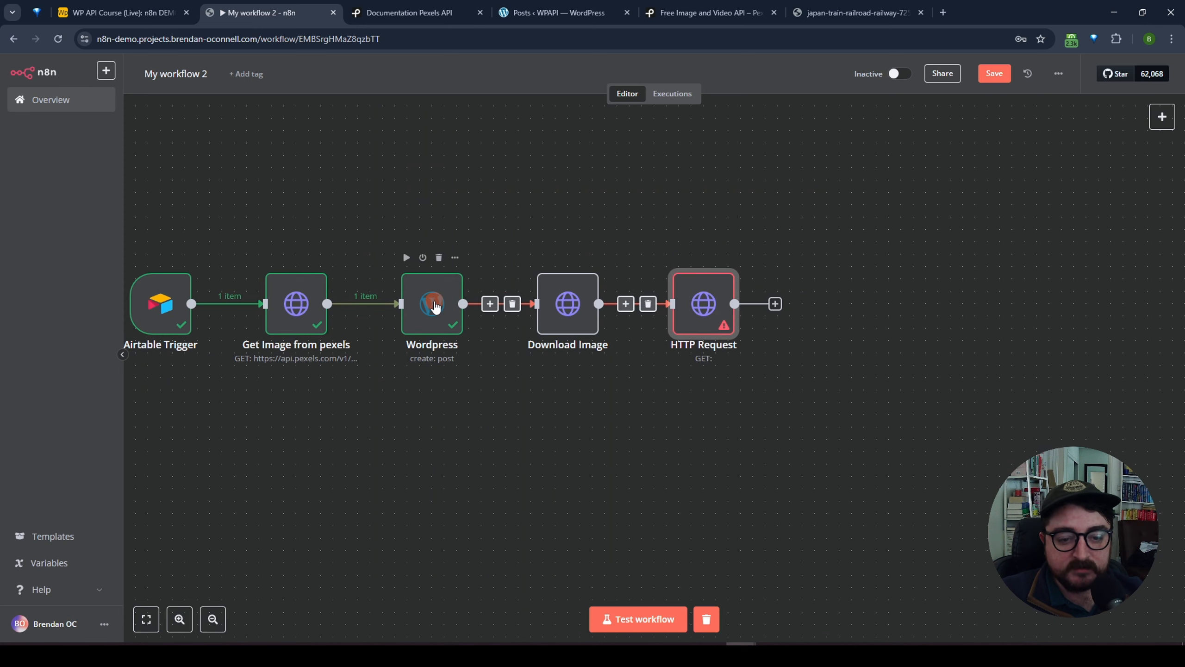
double_click(704, 304)
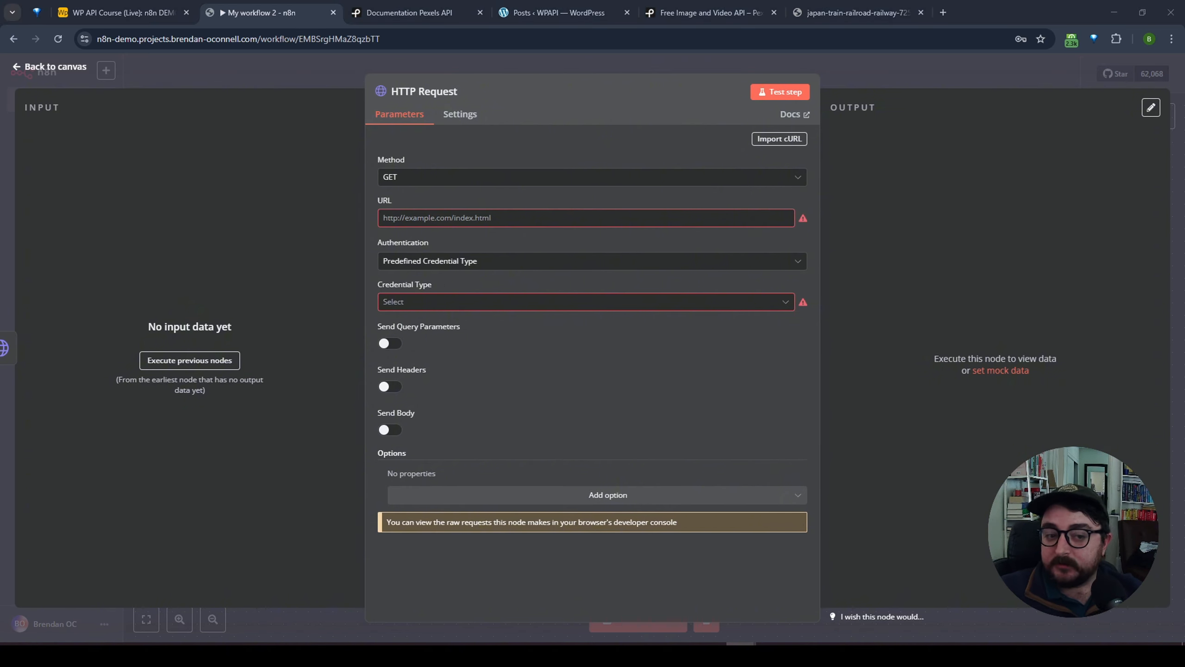
left_click(415, 179)
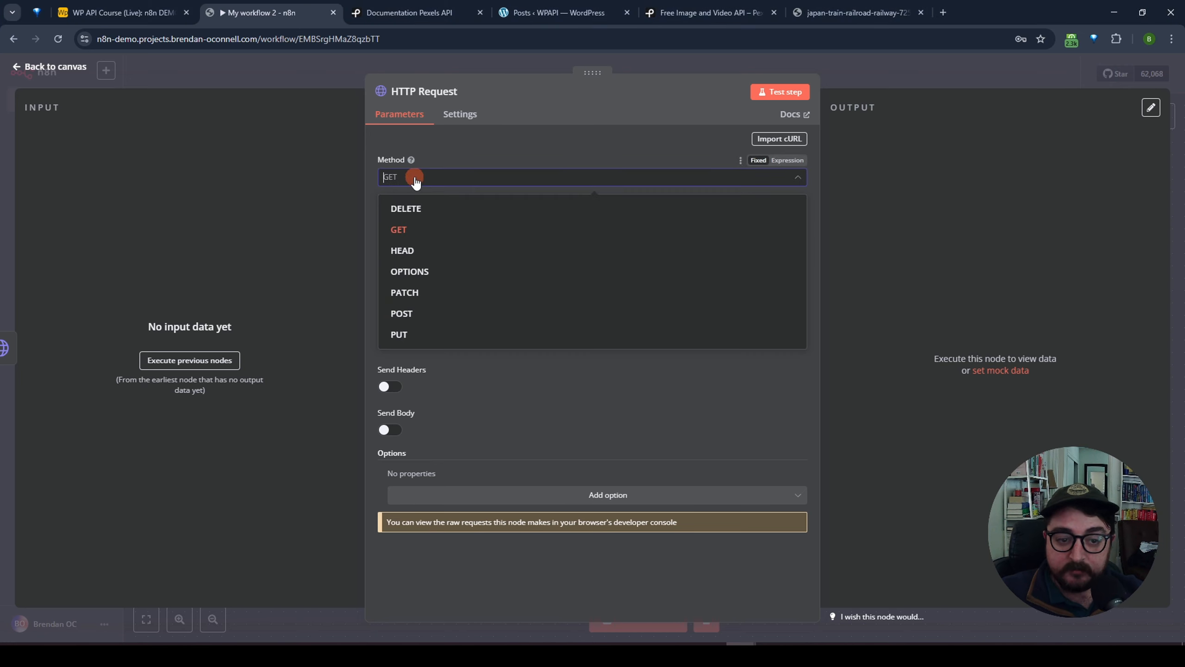
left_click(418, 313)
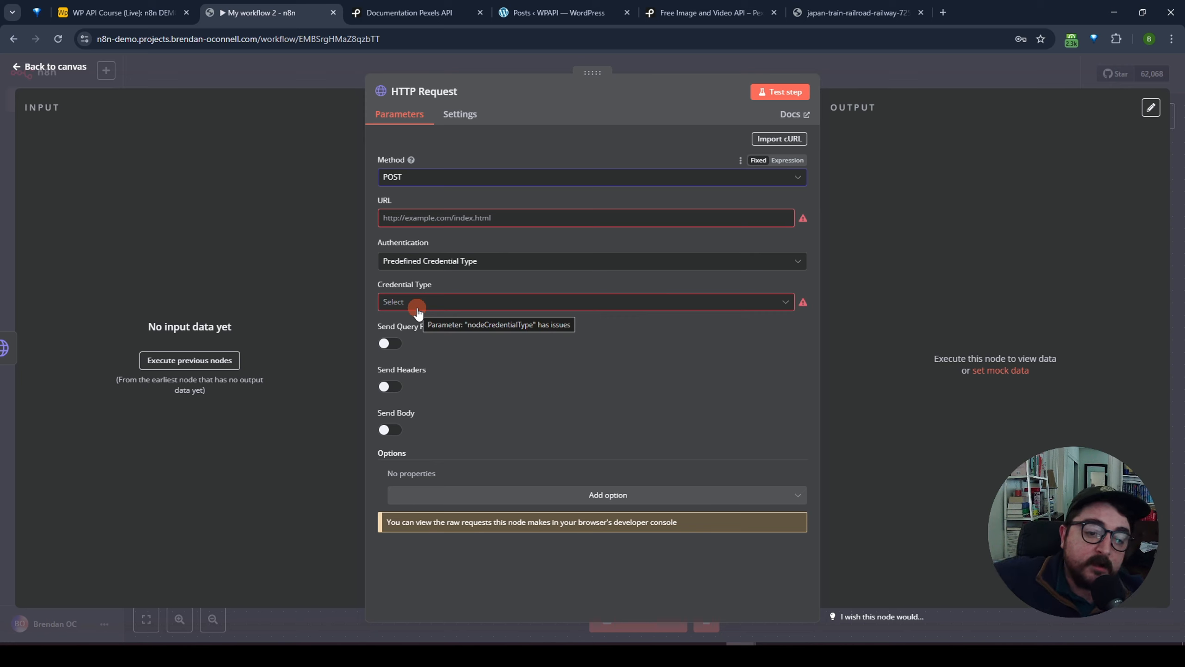
left_click(450, 216)
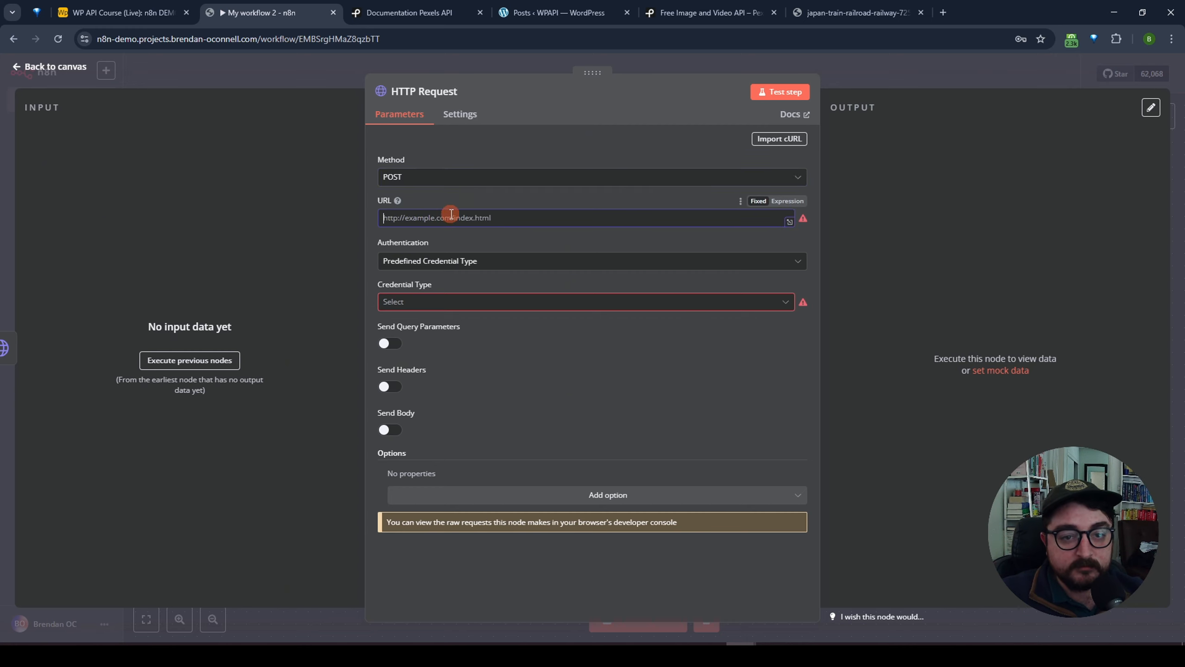
Check the Wordpress node's settings, then reopen the new HTTP Request node.
left_click(532, 13)
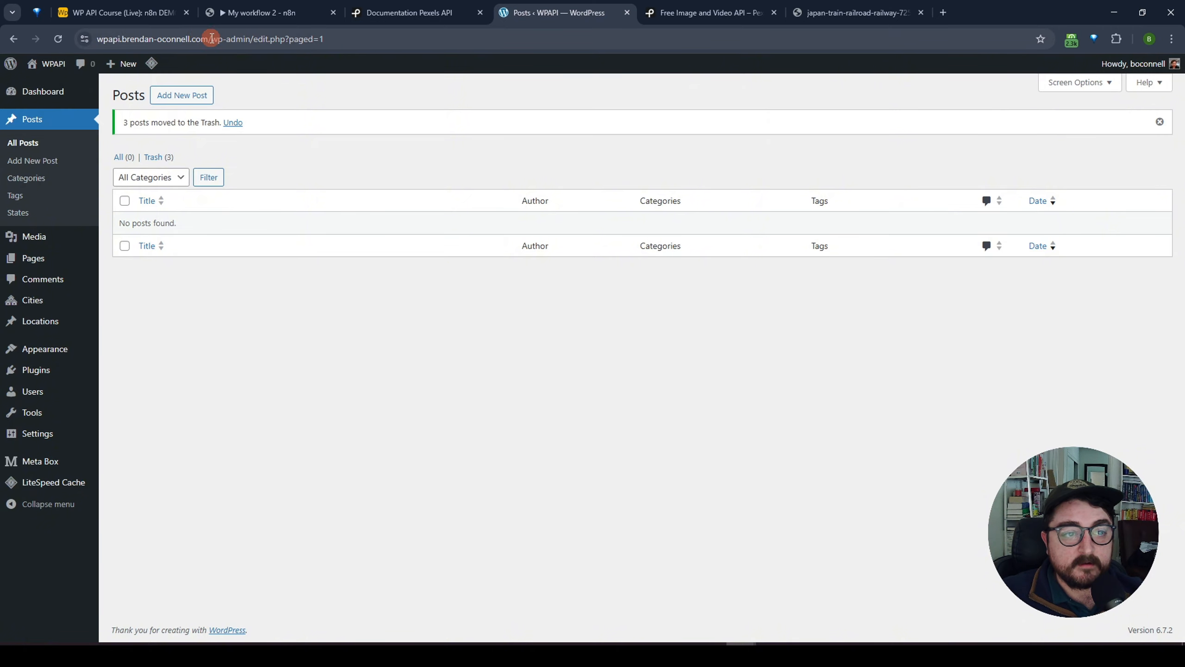
left_click(283, 13)
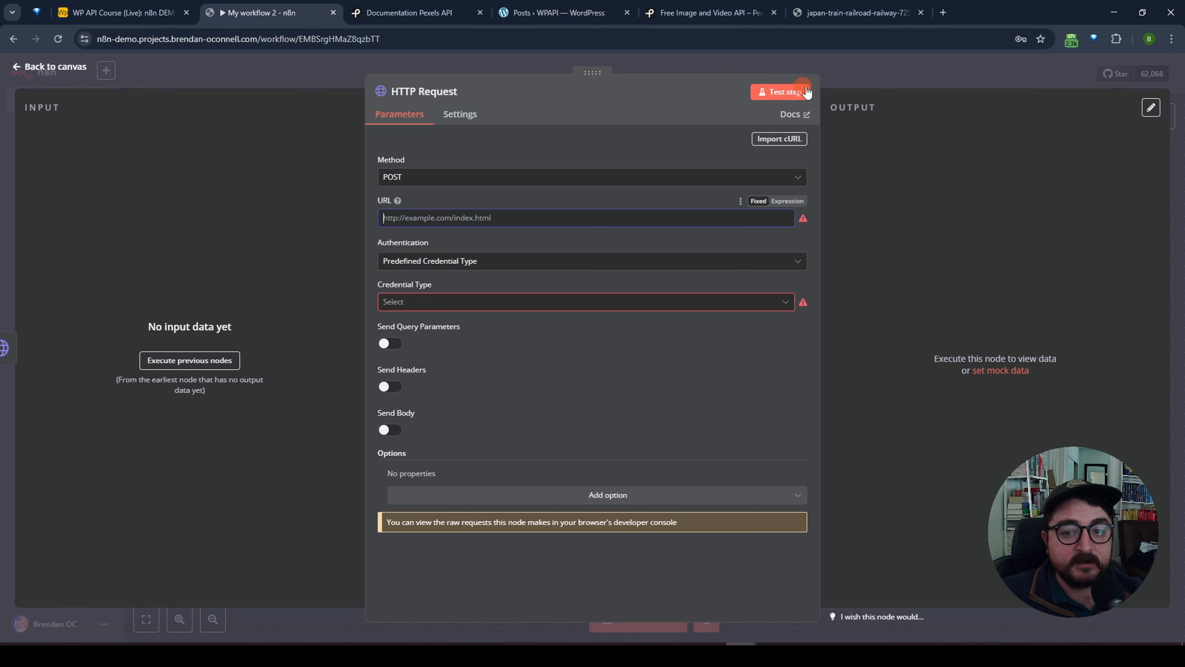
key("Escape")
left_click(426, 303)
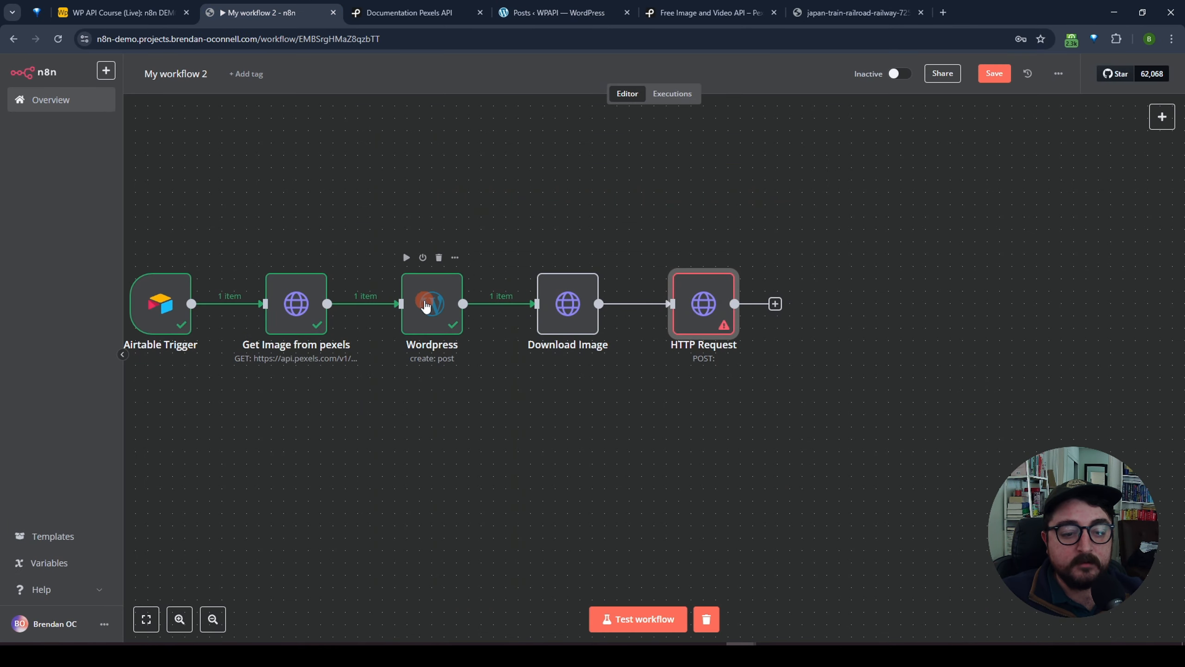
double_click(426, 304)
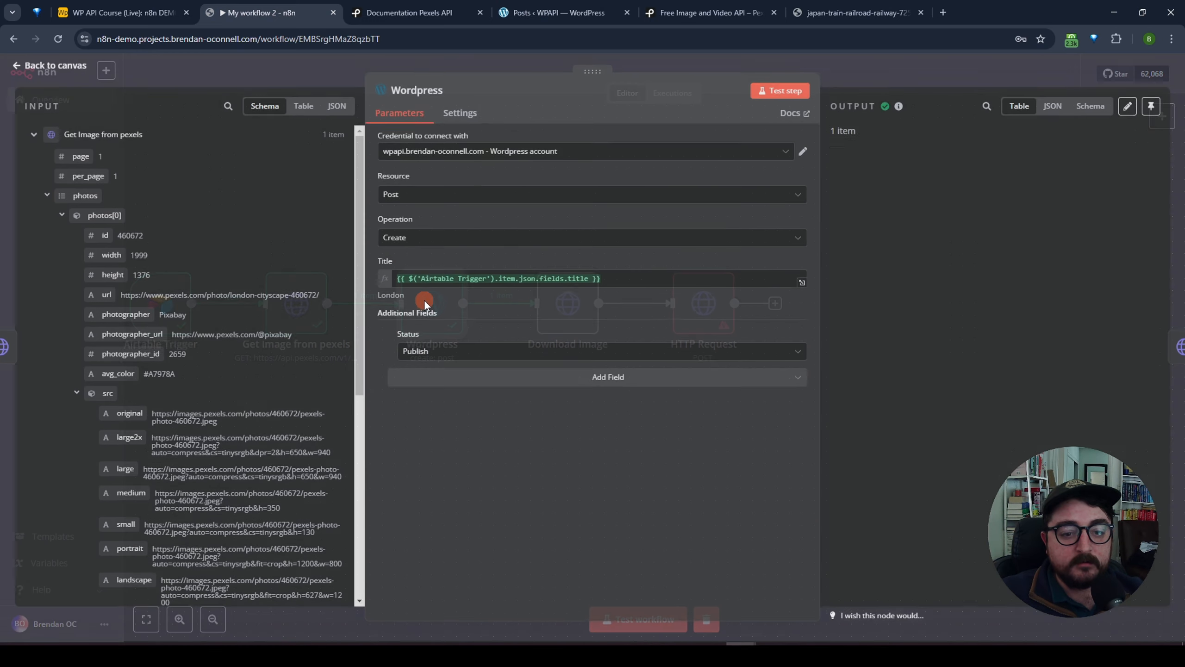
left_click(891, 76)
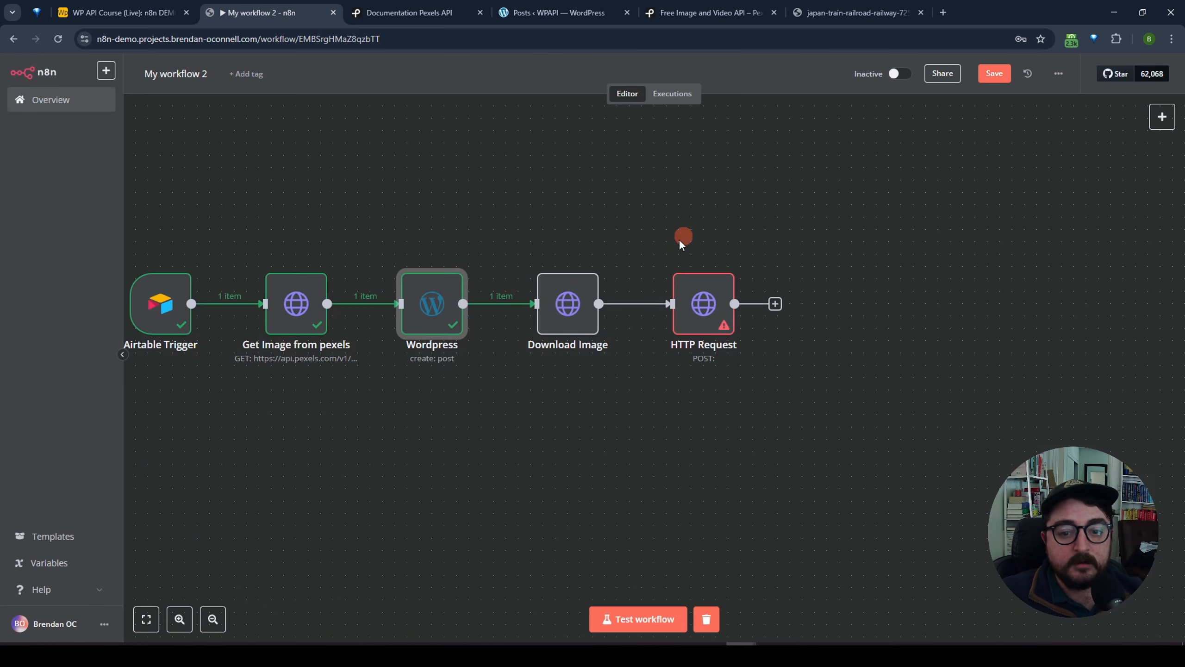
double_click(703, 308)
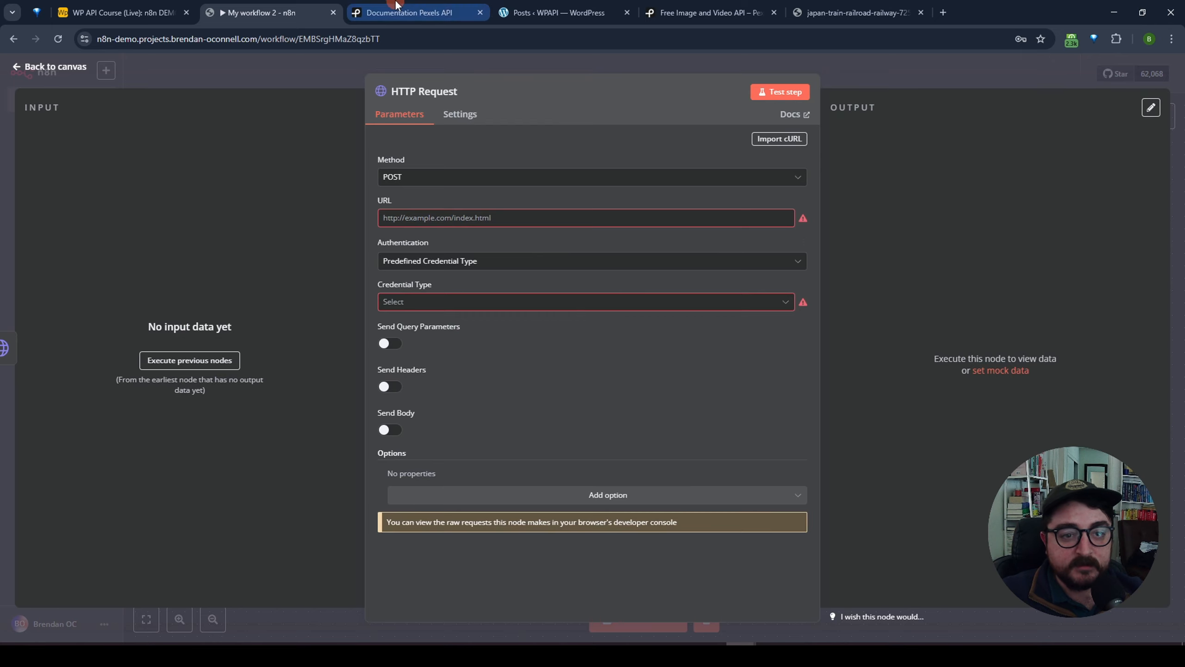
Set the URL to the copied WordPress site address plus wp-json/wp/v2/media.
left_click(555, 12)
left_click(215, 43)
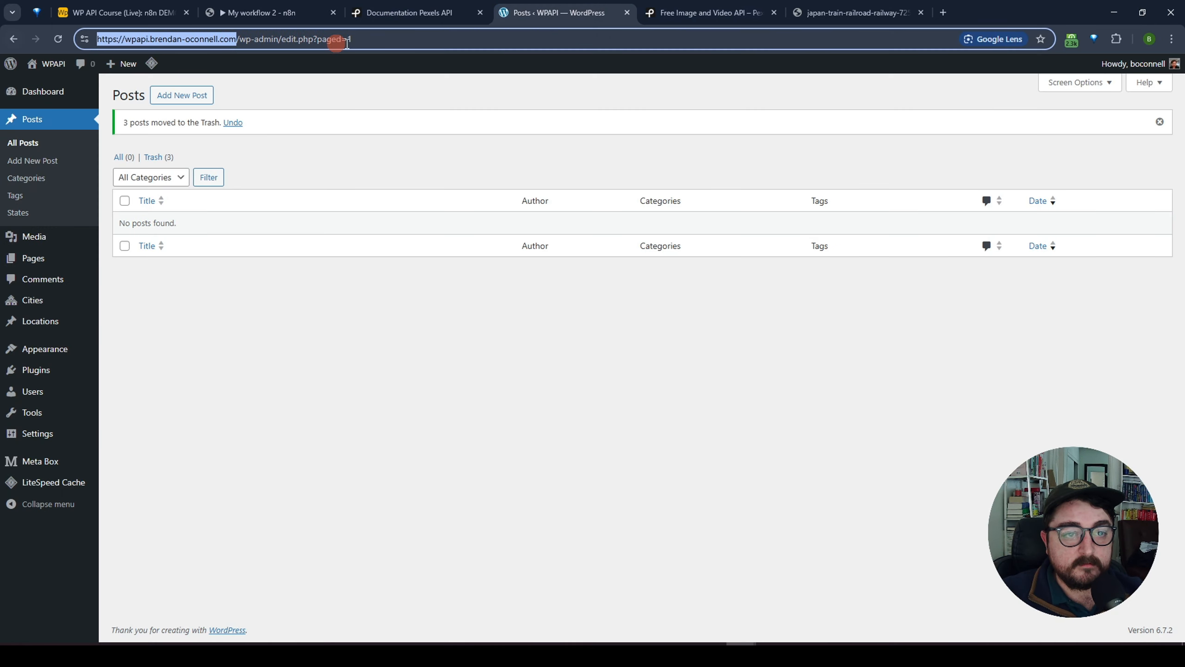
left_click(276, 13)
left_click(525, 216)
key("ctrl+v")
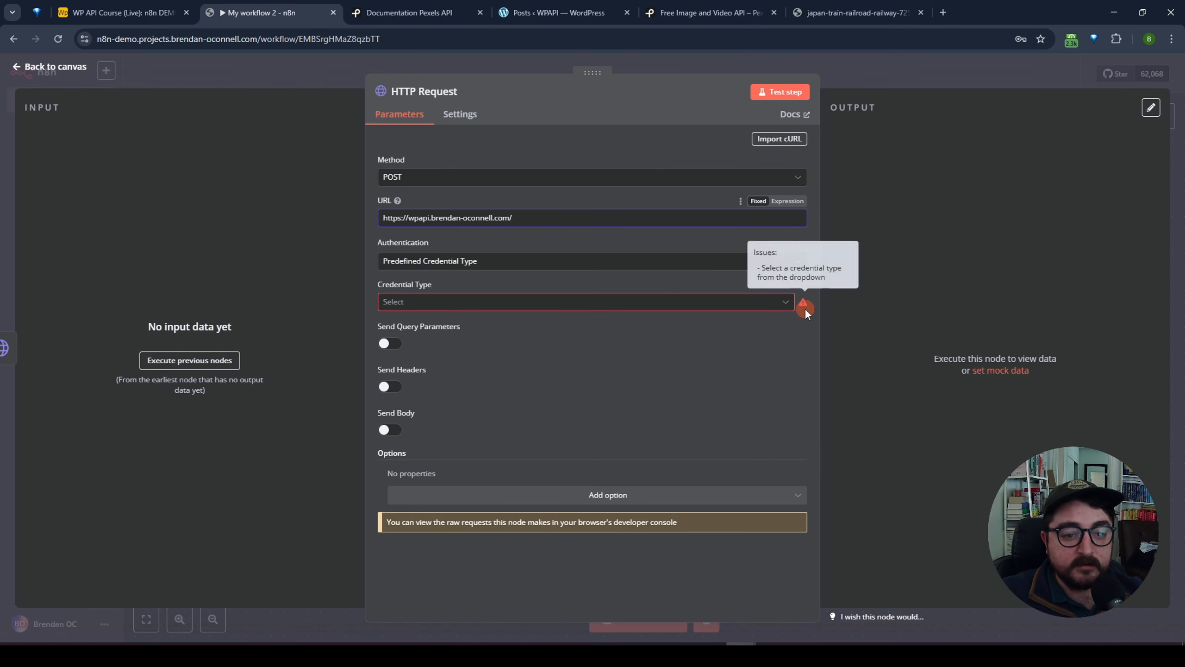
type("wp-")
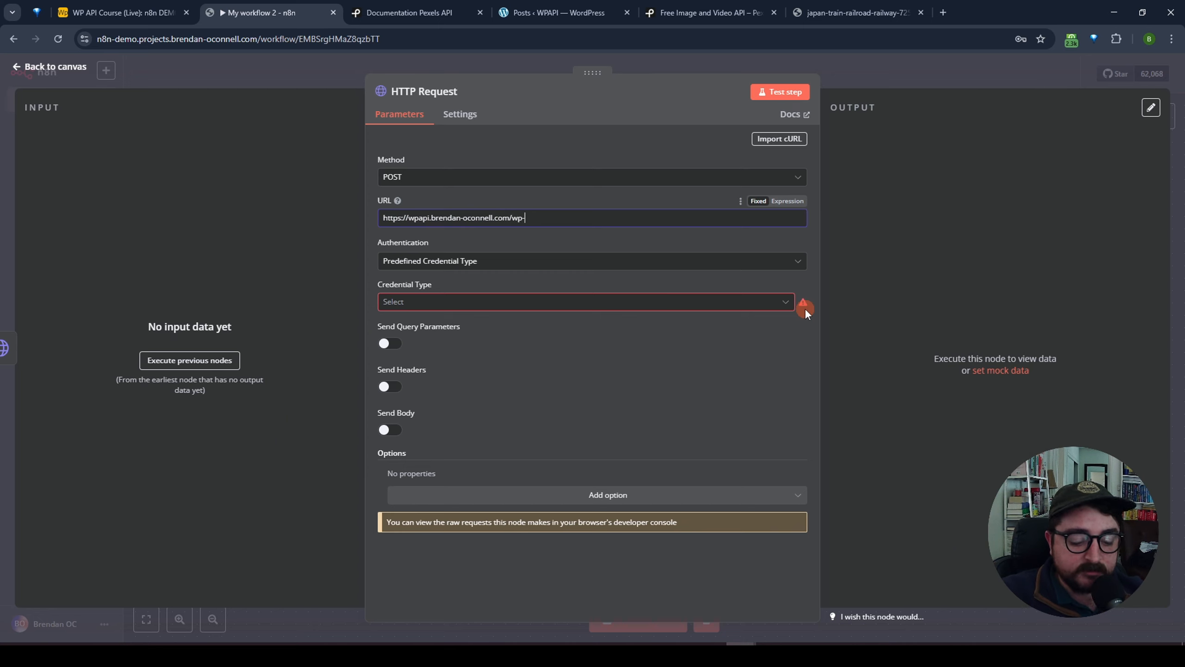
type("json/wp/v")
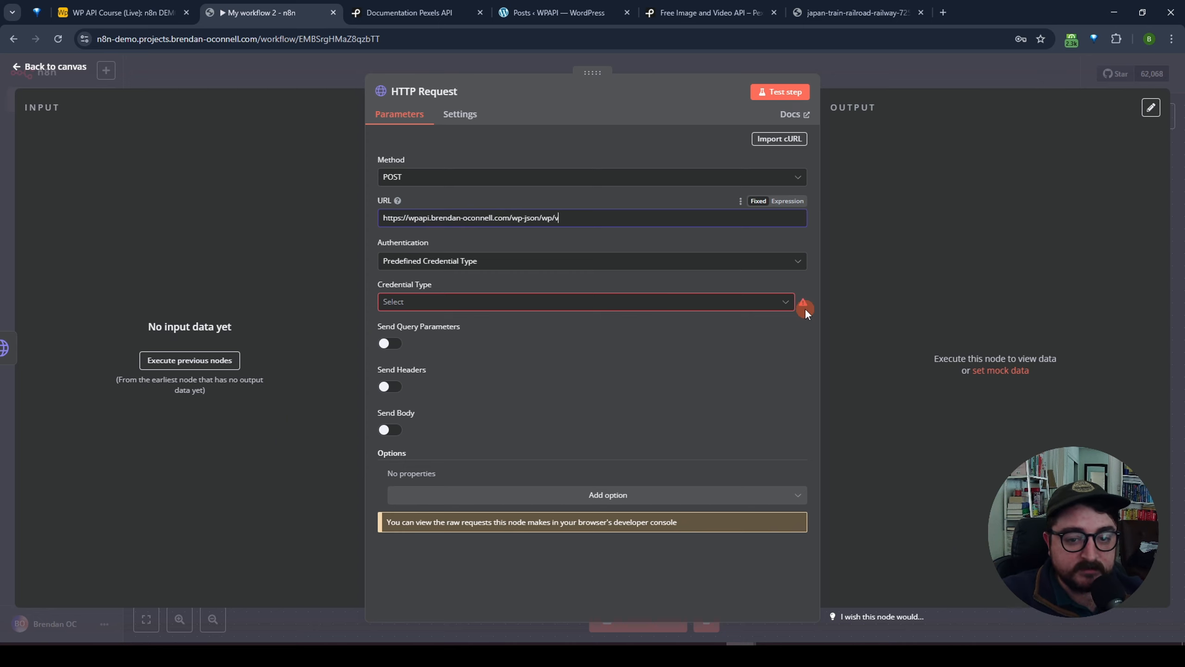
type("2/")
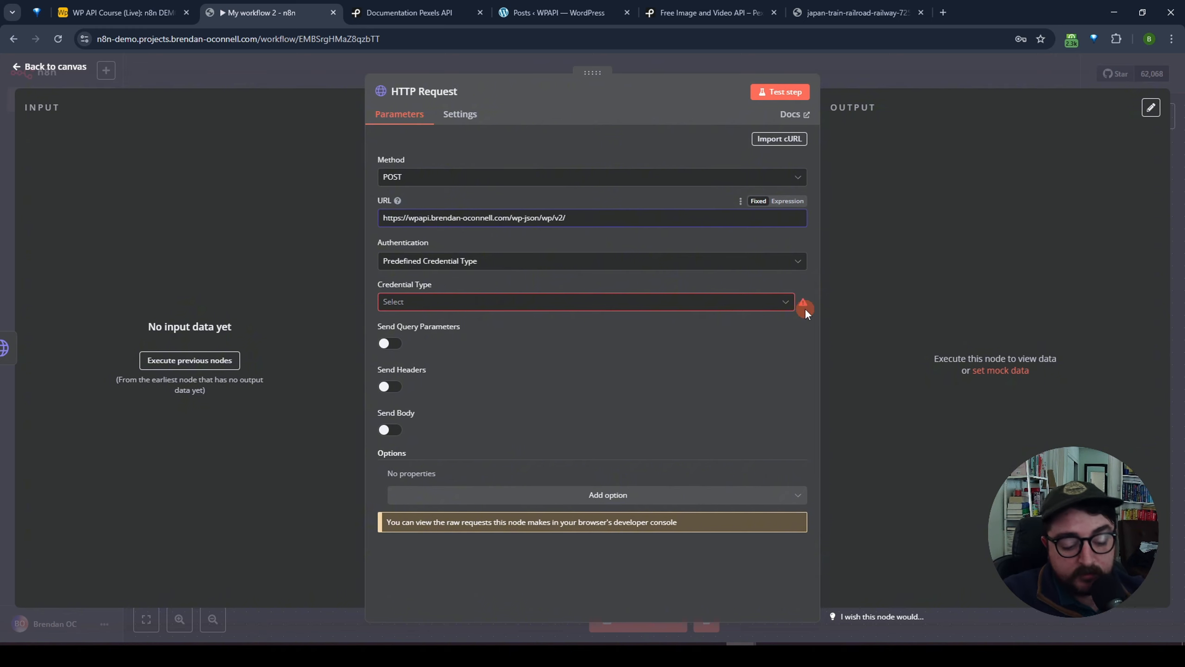
type("media")
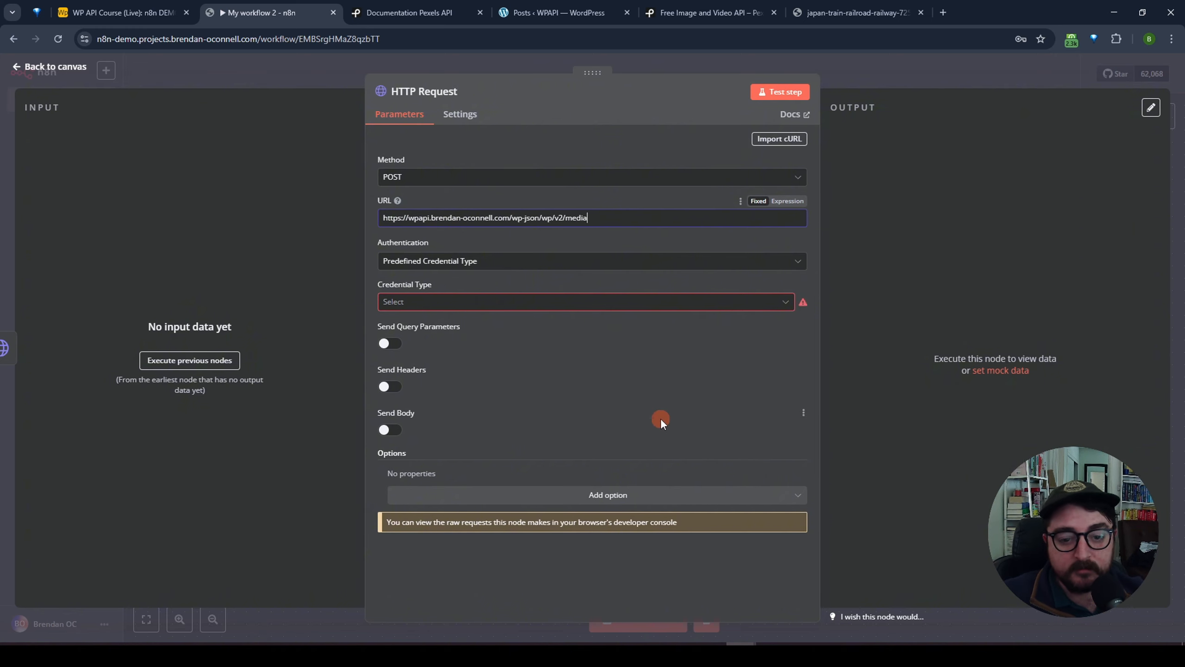
key("shift+Left")
key("shift+Left")
key("shift+Left")
key("shift+Left")
key("shift+Left")
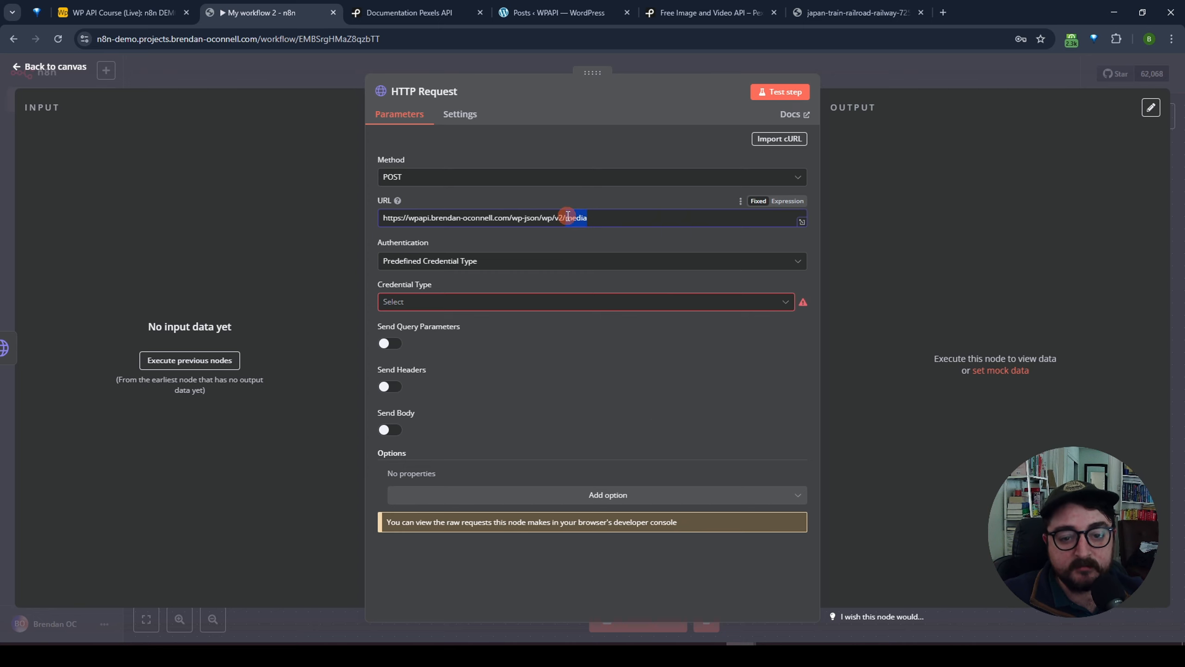
left_click(636, 406)
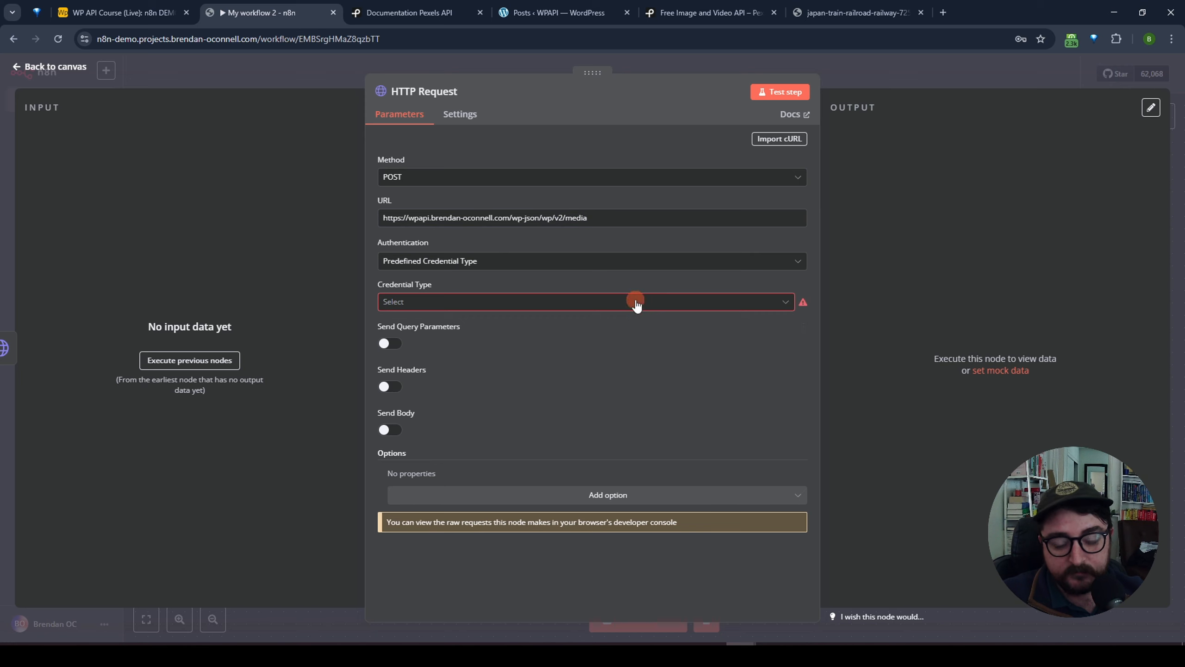
Authenticate with Predefined Credential Type using the Wordpress API credential.
left_click(636, 303)
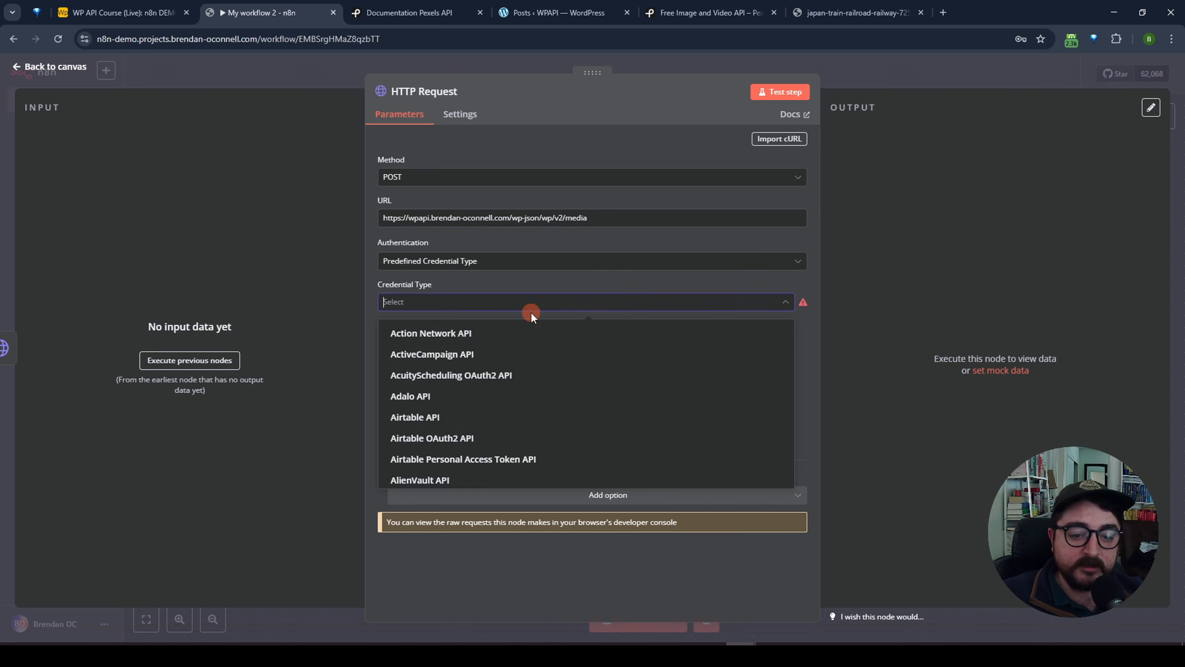
left_click(490, 263)
left_click(413, 344)
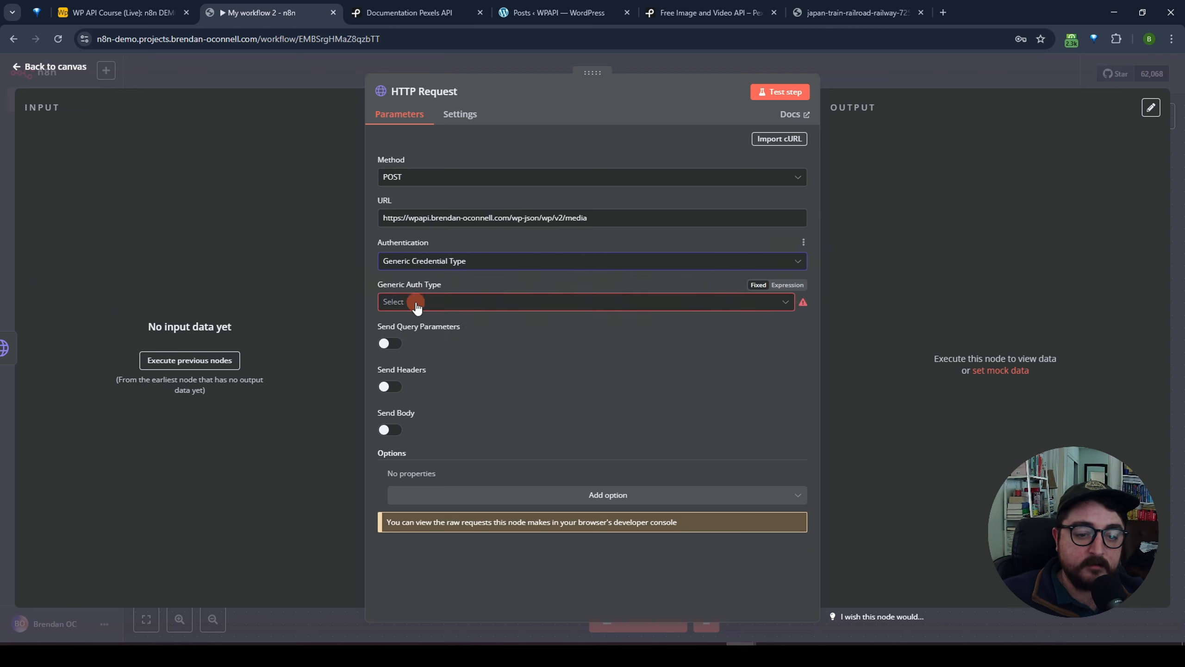
left_click(445, 263)
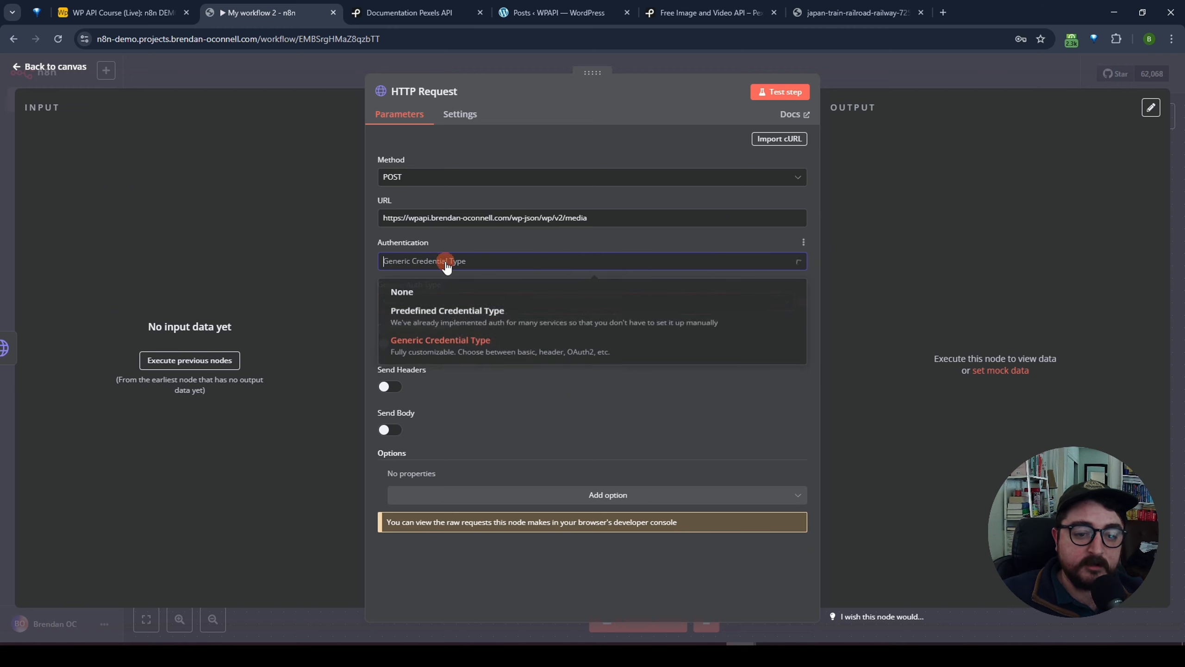
left_click(431, 312)
left_click(435, 301)
type("wordp")
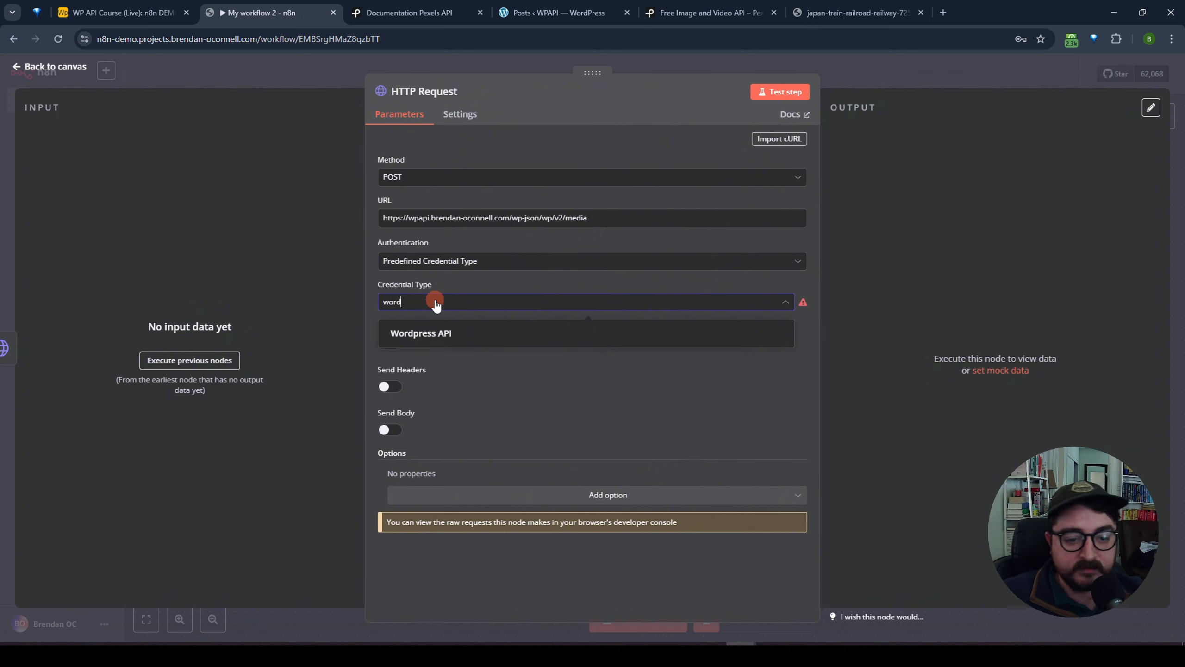
left_click(435, 334)
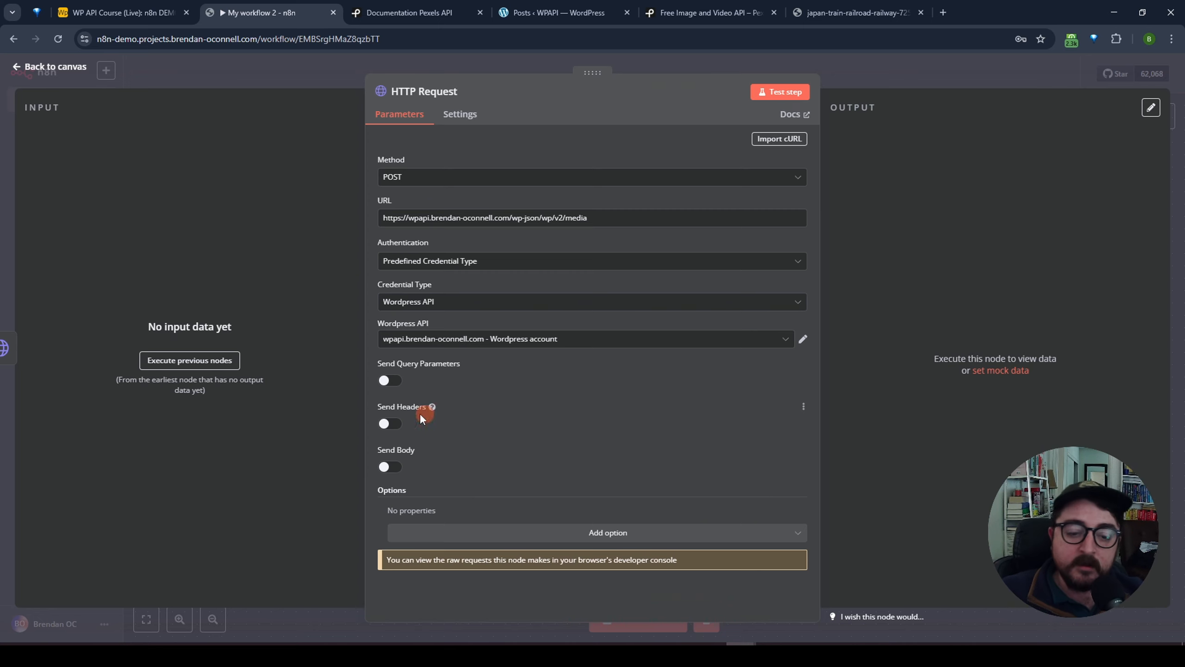
Enable Send Headers and add header content-disposition with value 'attachment; filename='.
left_click(388, 424)
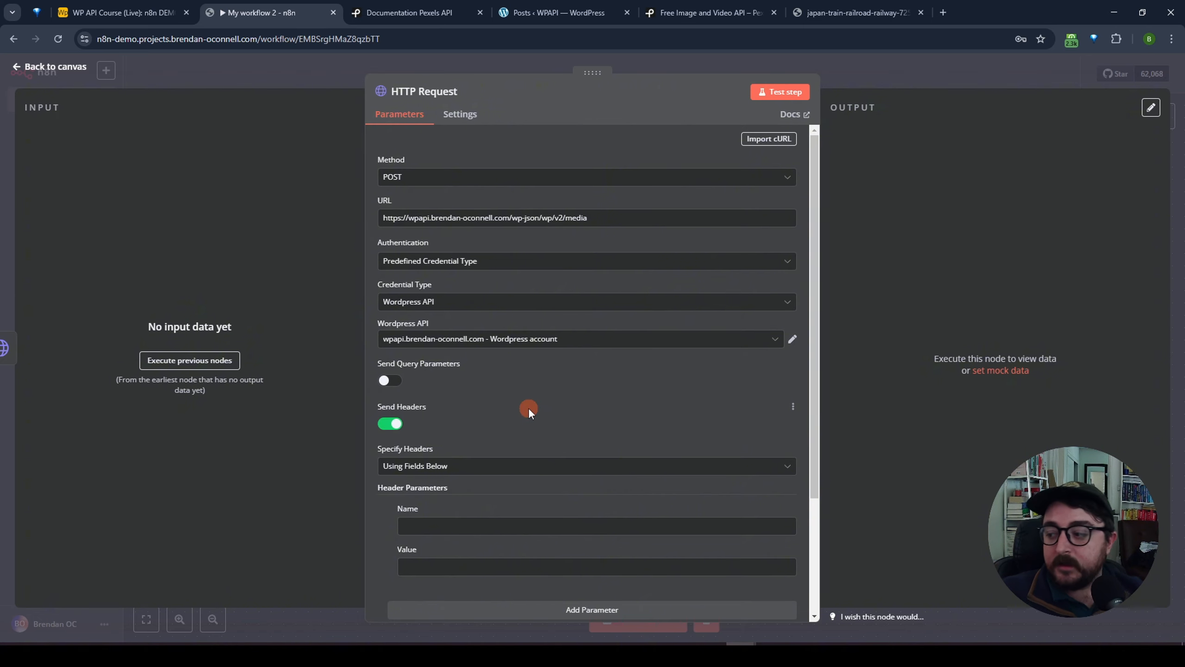
scroll(528, 407, "down", 3)
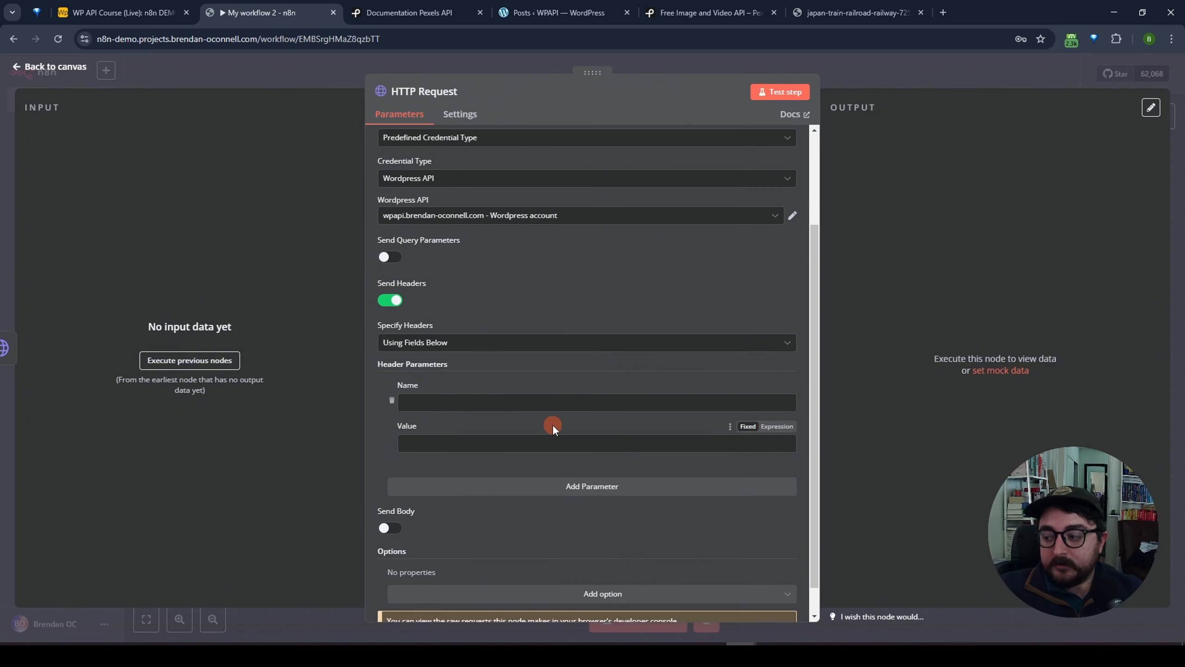
left_click(477, 403)
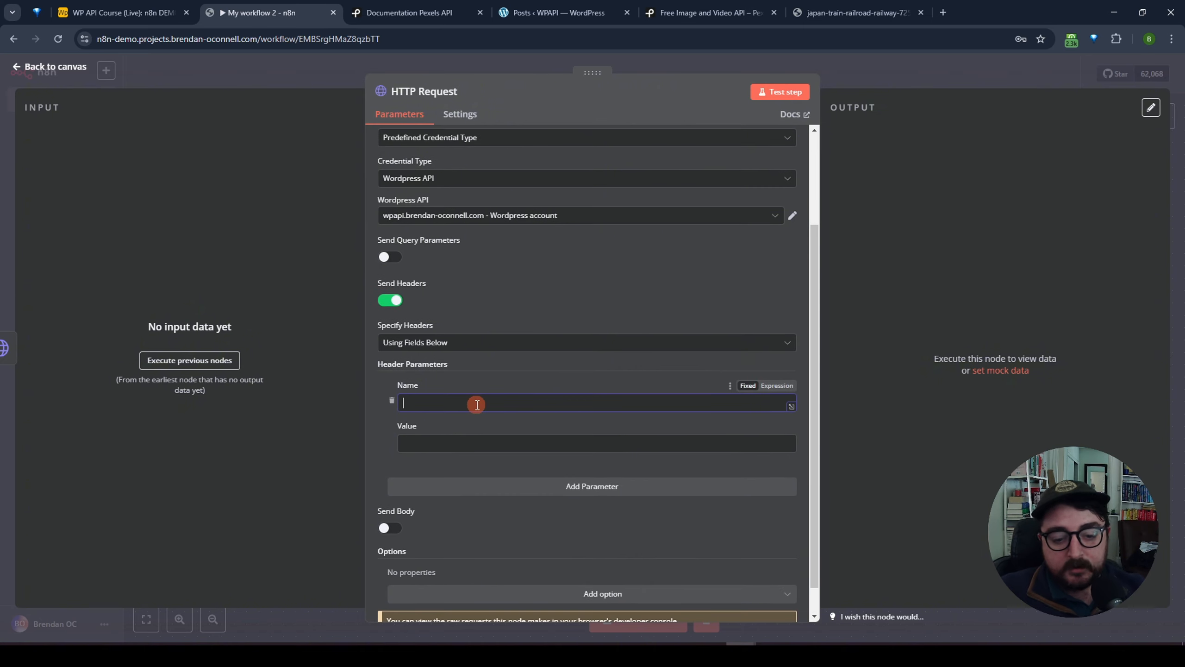
type("content-d")
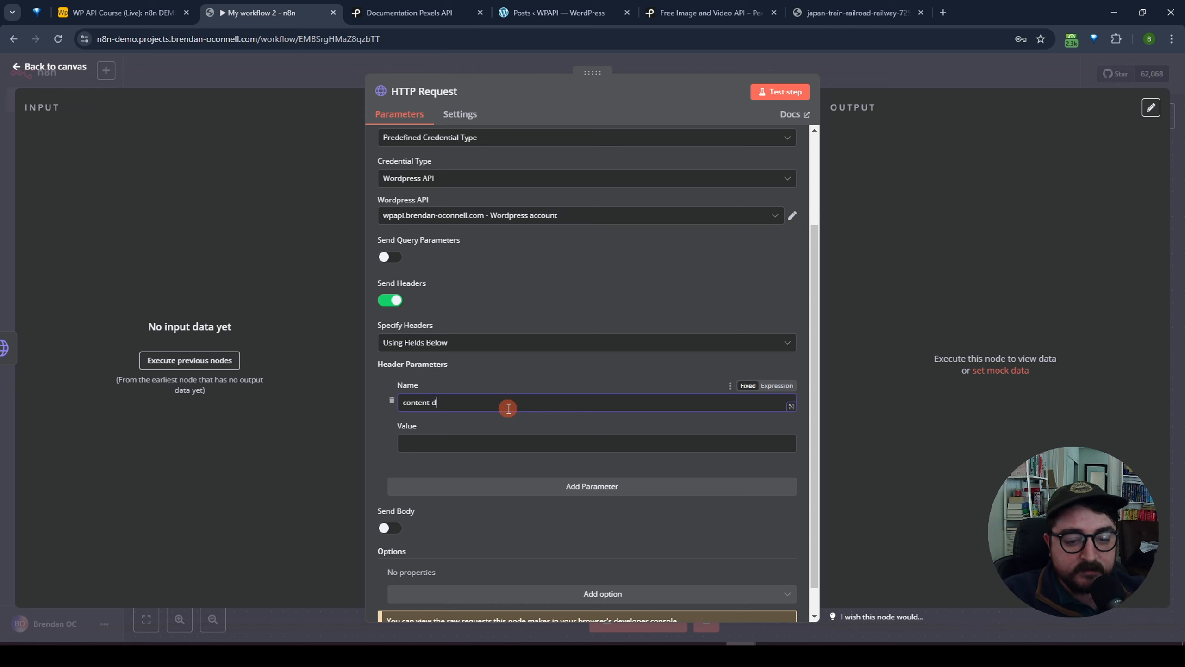
type("ispo")
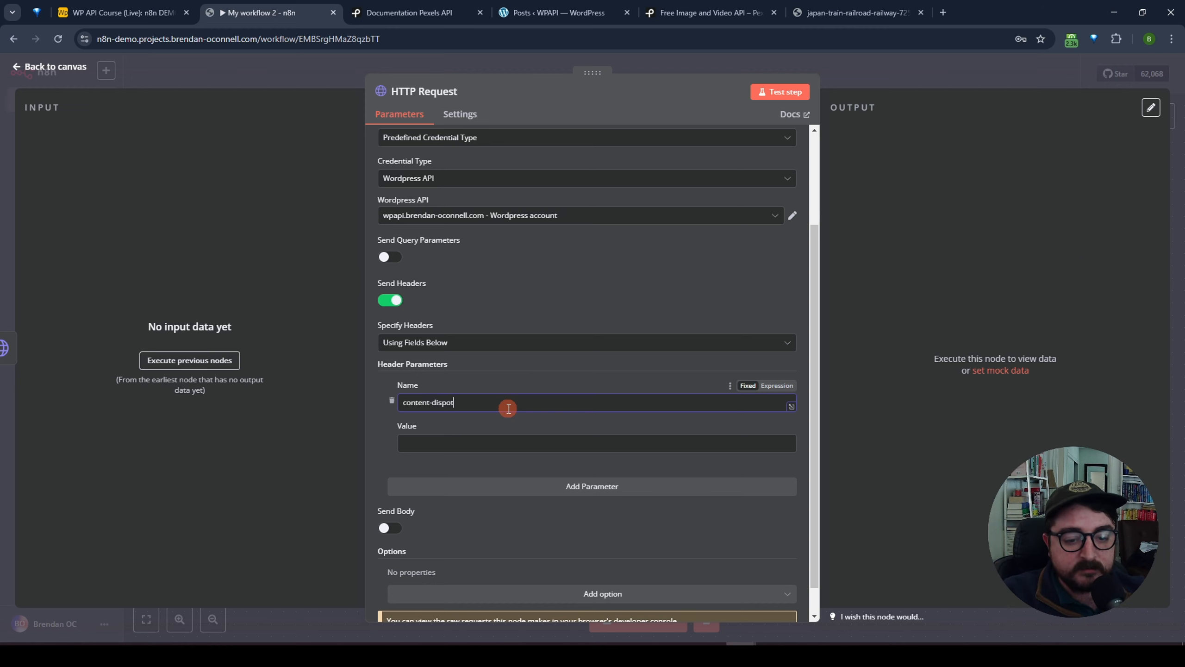
type("sition")
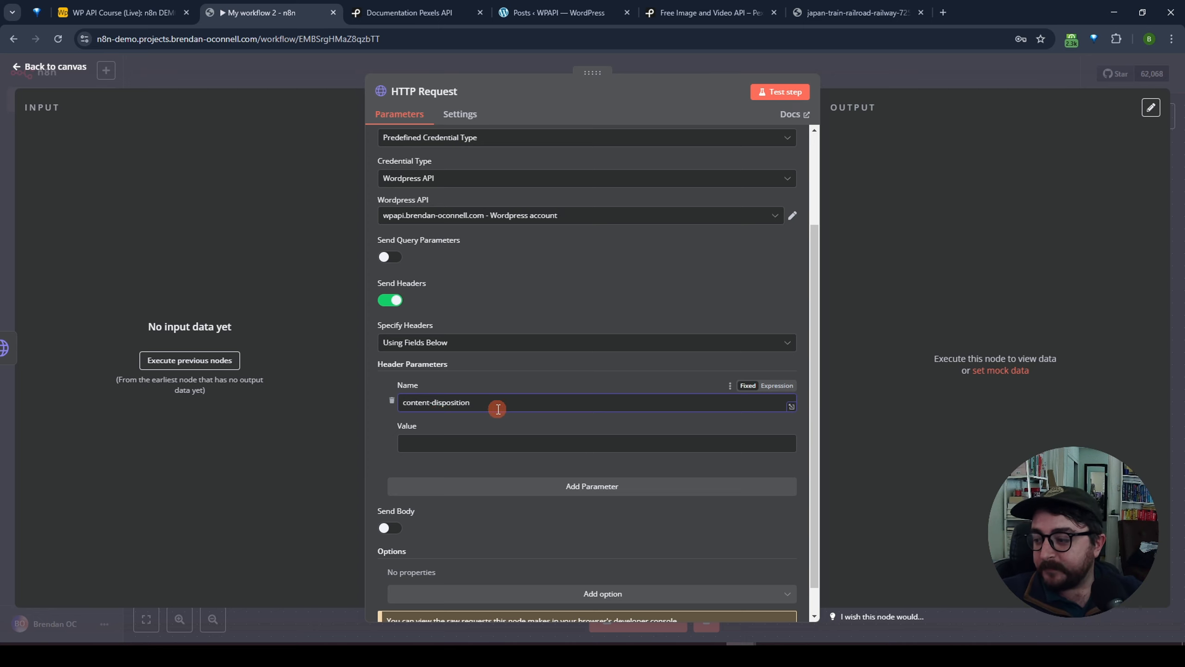
left_click(527, 447)
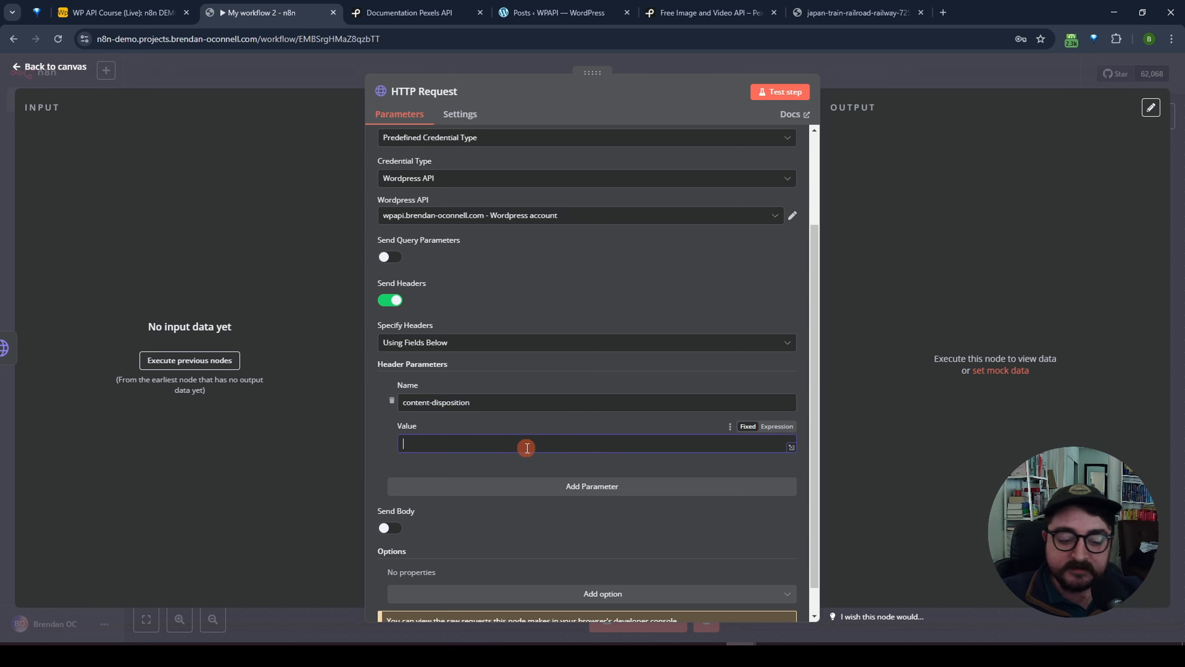
type("attachment")
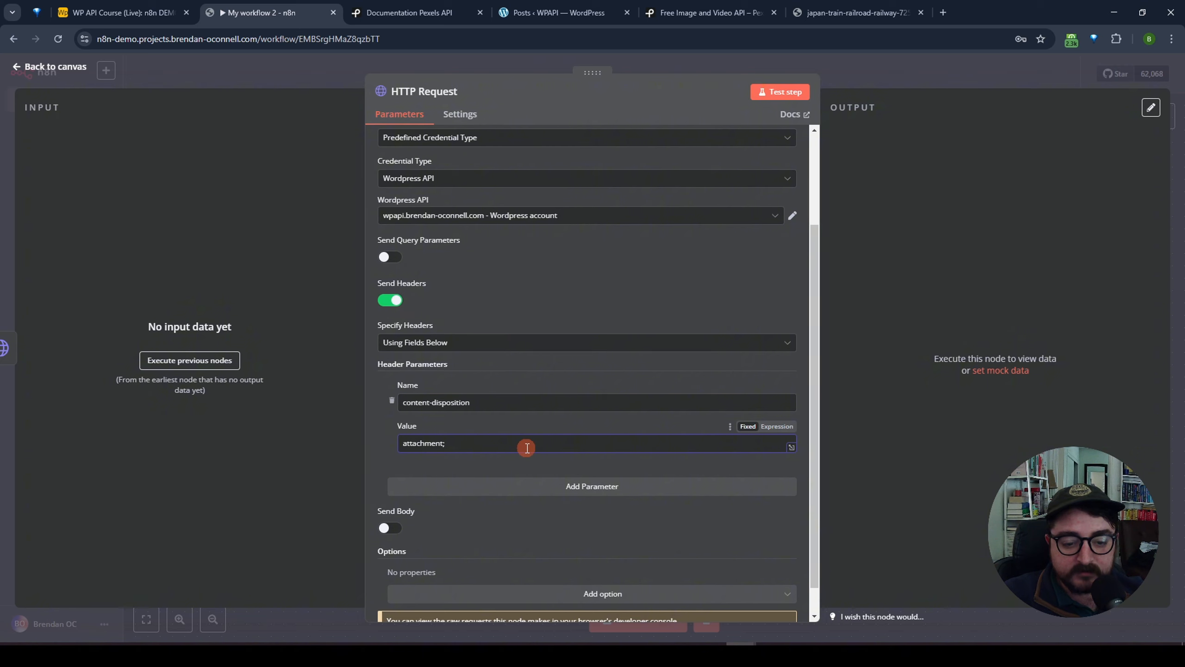
type("; filename=")
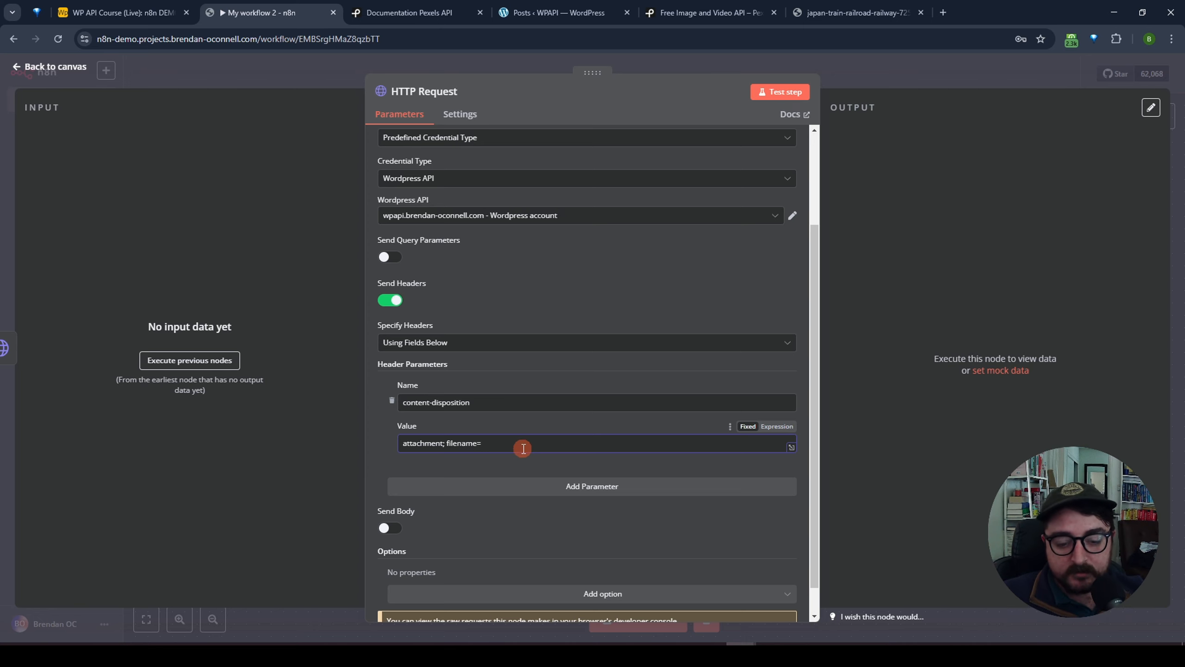
Test the node and map the Airtable Trigger's title field into the header value.
left_click(764, 96)
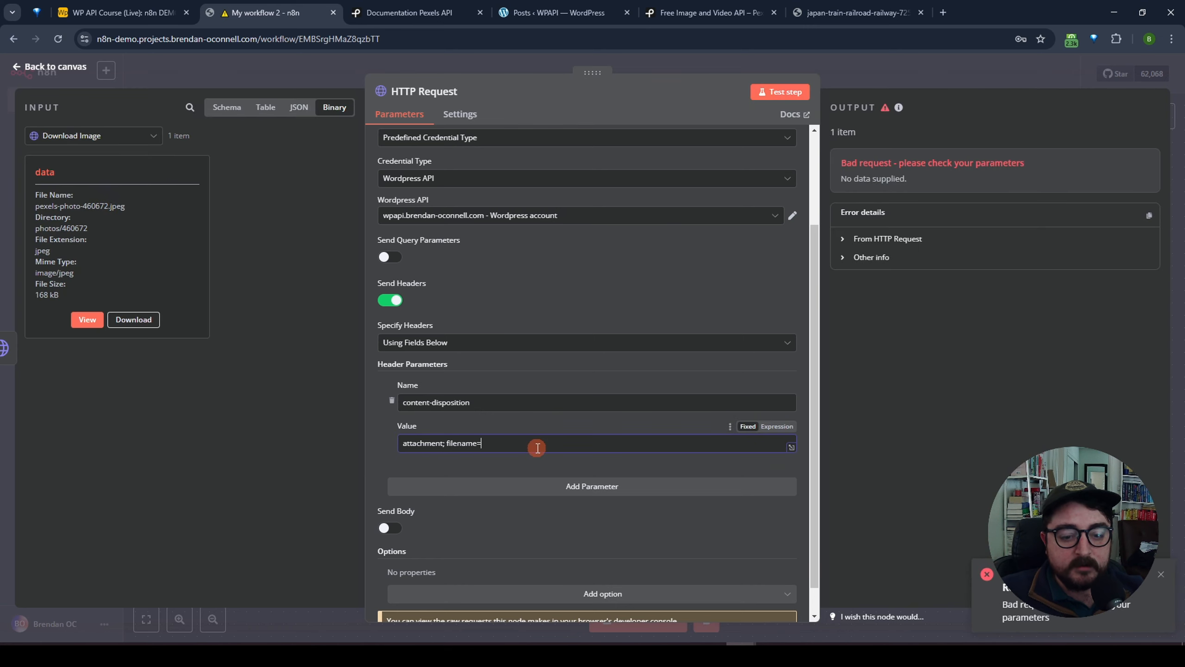
left_click(140, 137)
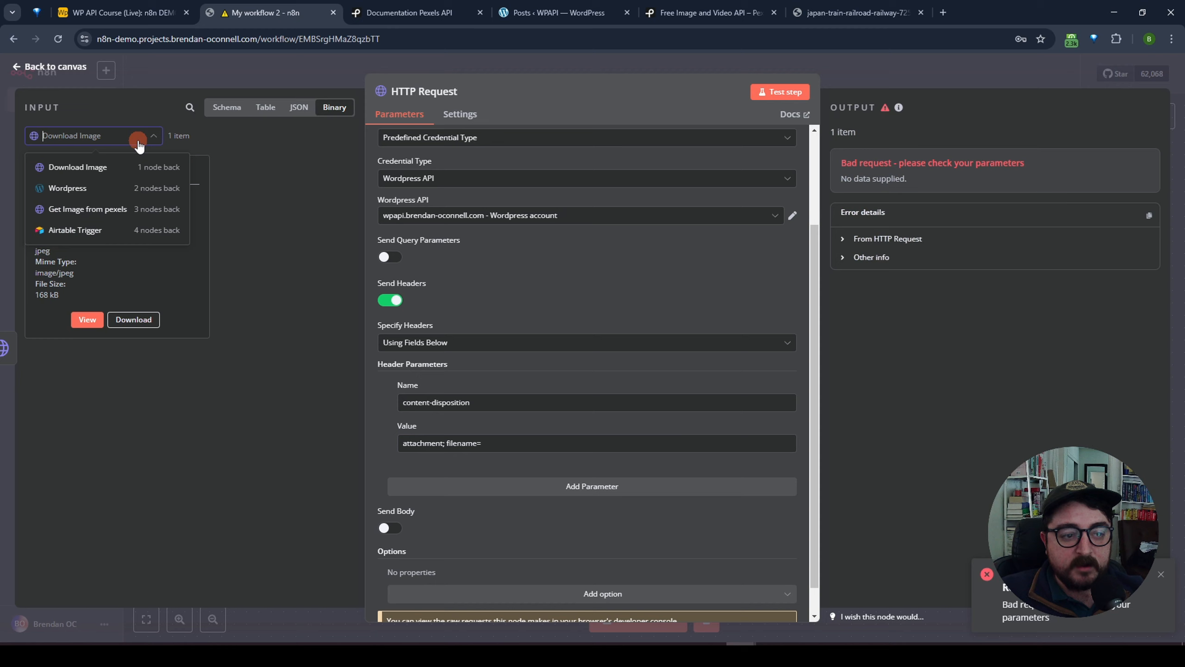
left_click(92, 231)
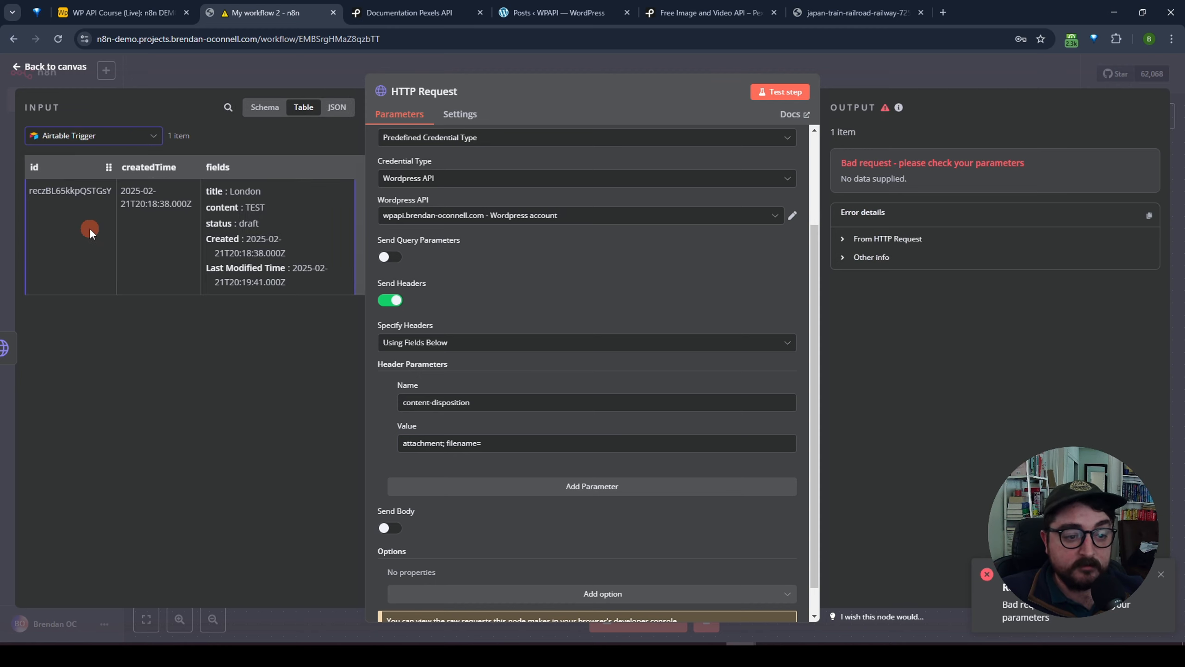
left_click(328, 114)
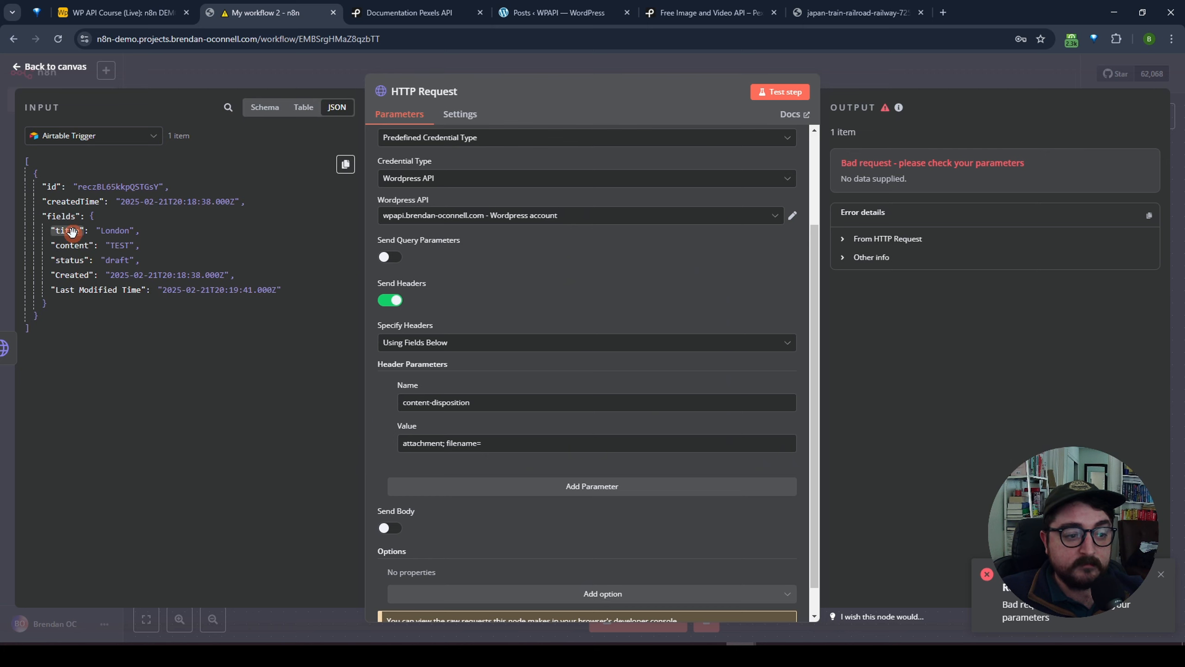
left_click_drag(60, 230, 500, 445)
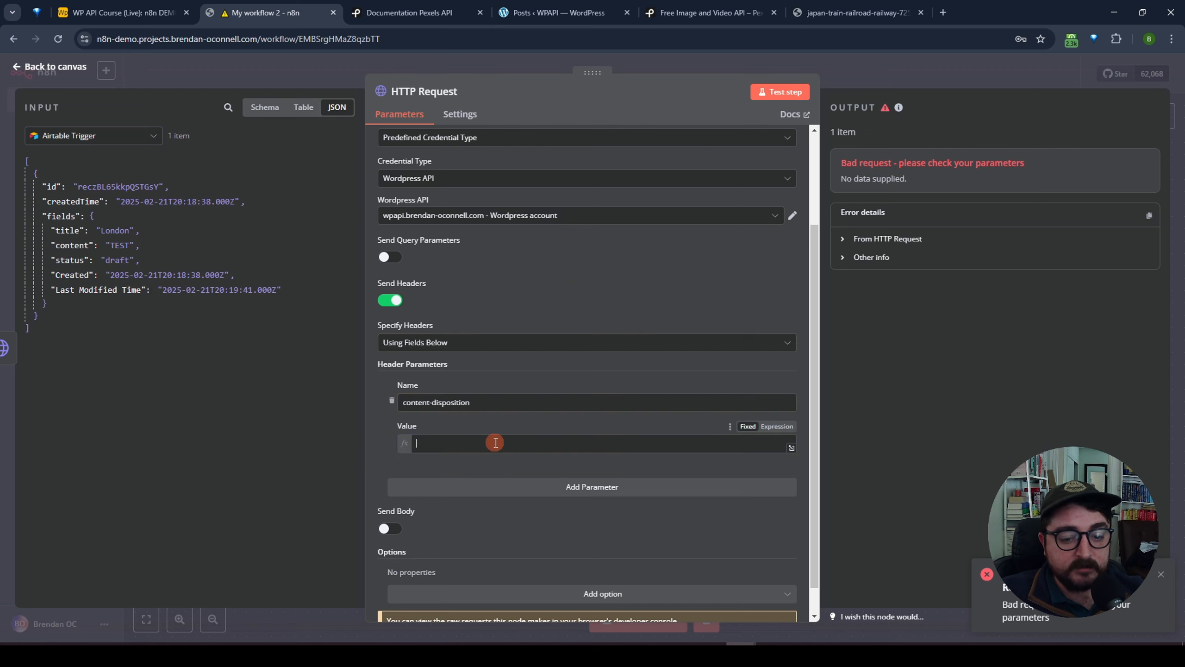
Tidy the value to resolve as 'attachment; filename=London.jpg' and add a second empty header.
left_click(508, 445)
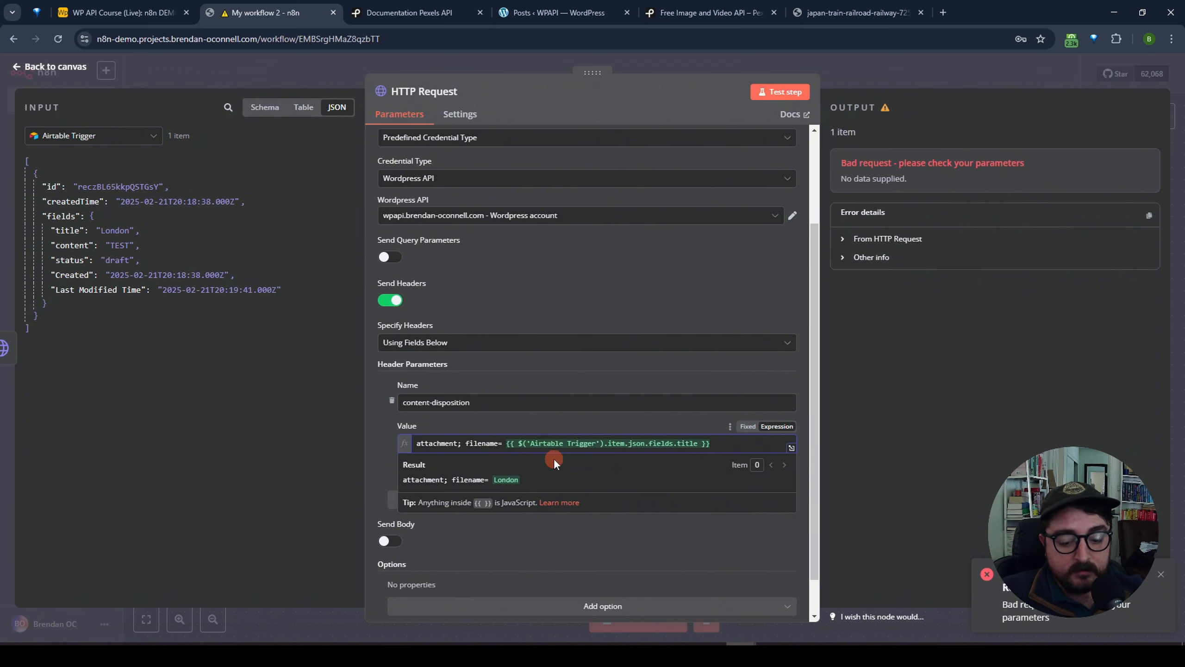
key("BackSpace")
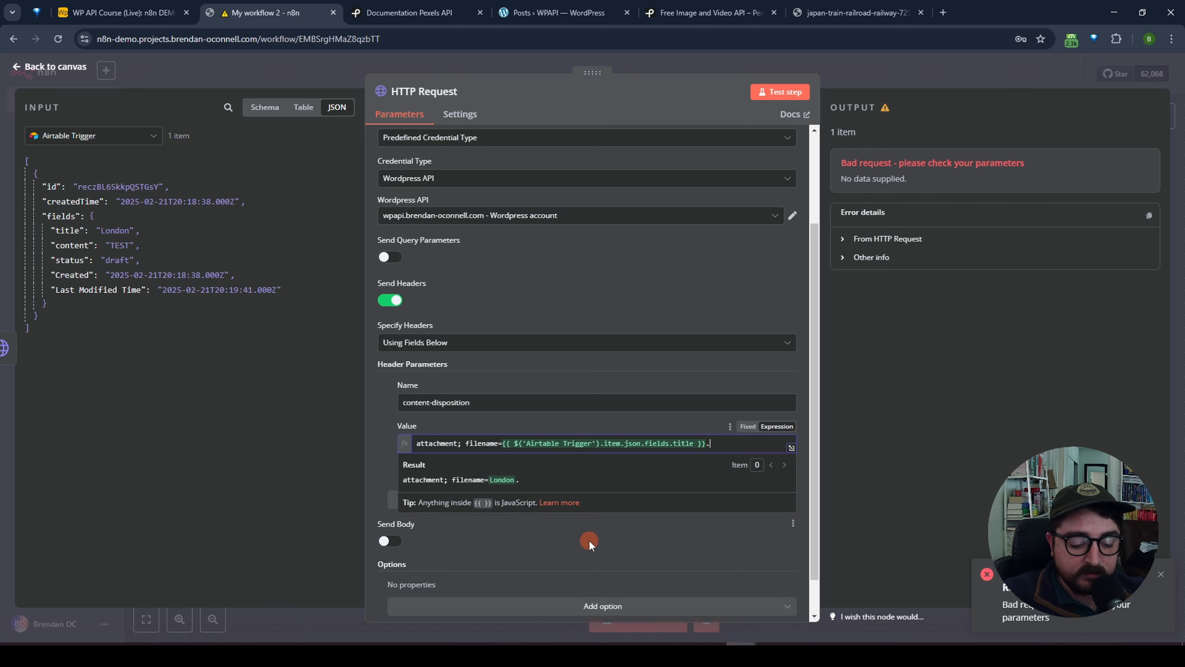
type("jpg")
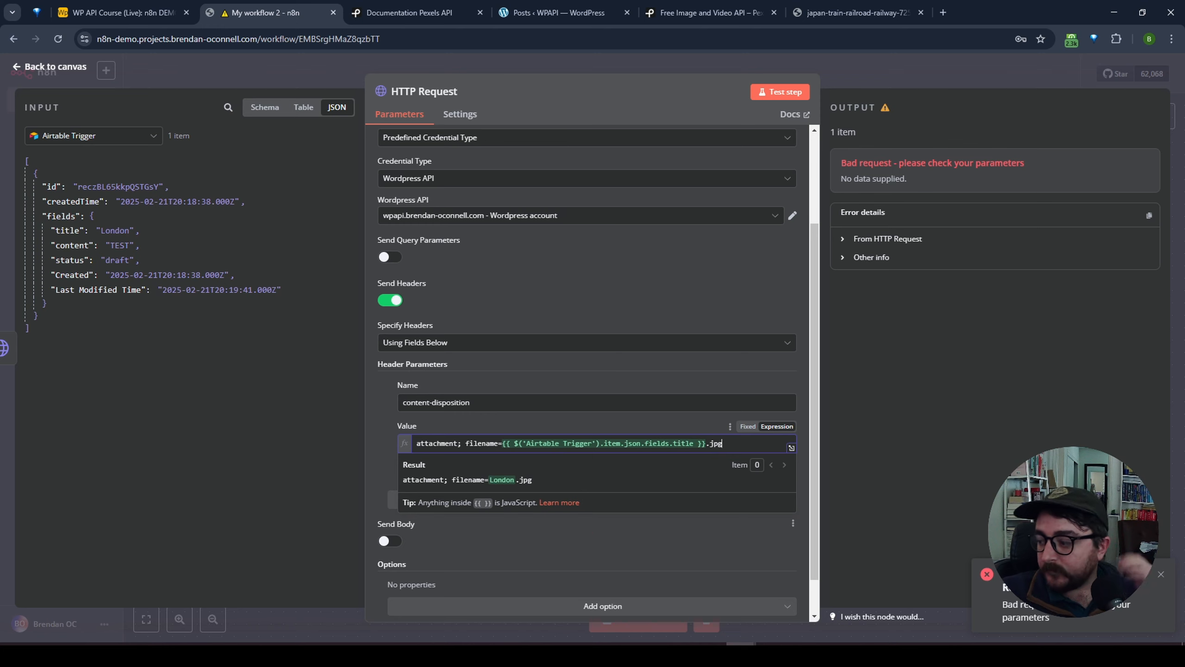
left_click(605, 432)
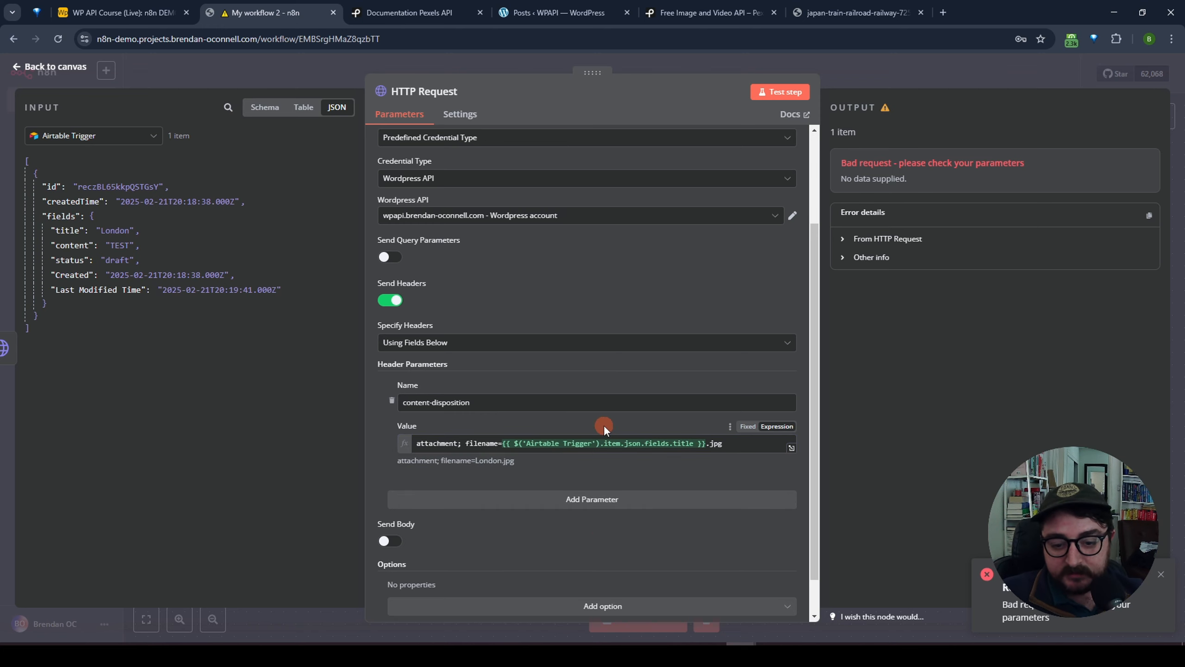
left_click(706, 443)
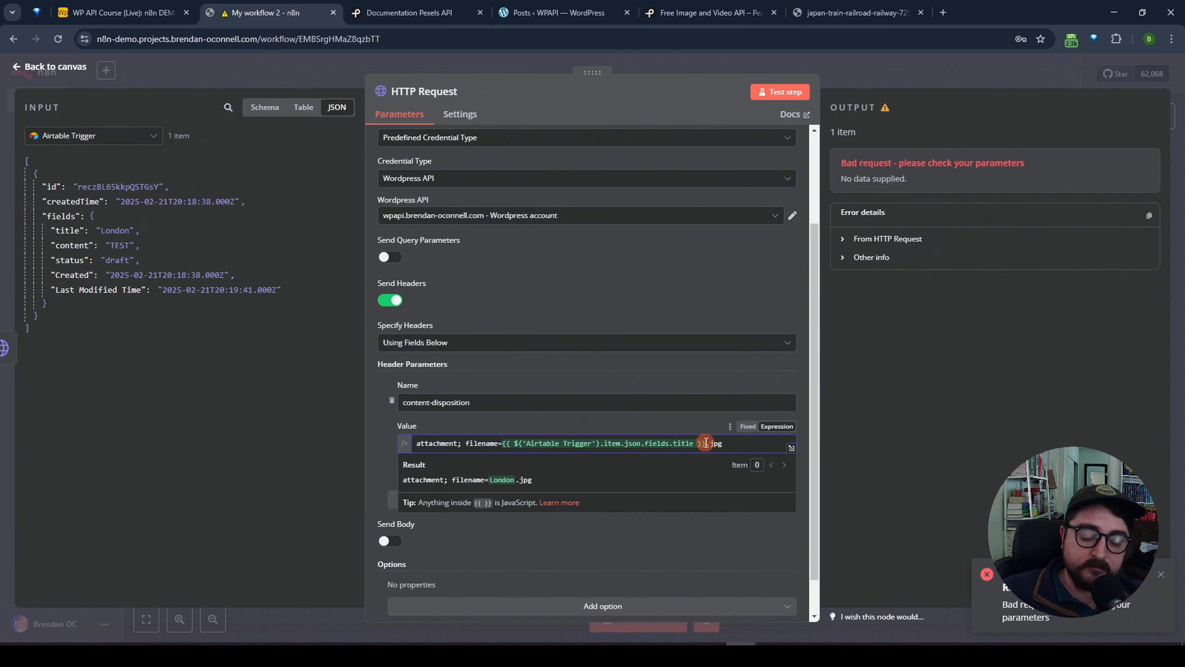
left_click_drag(706, 442, 502, 443)
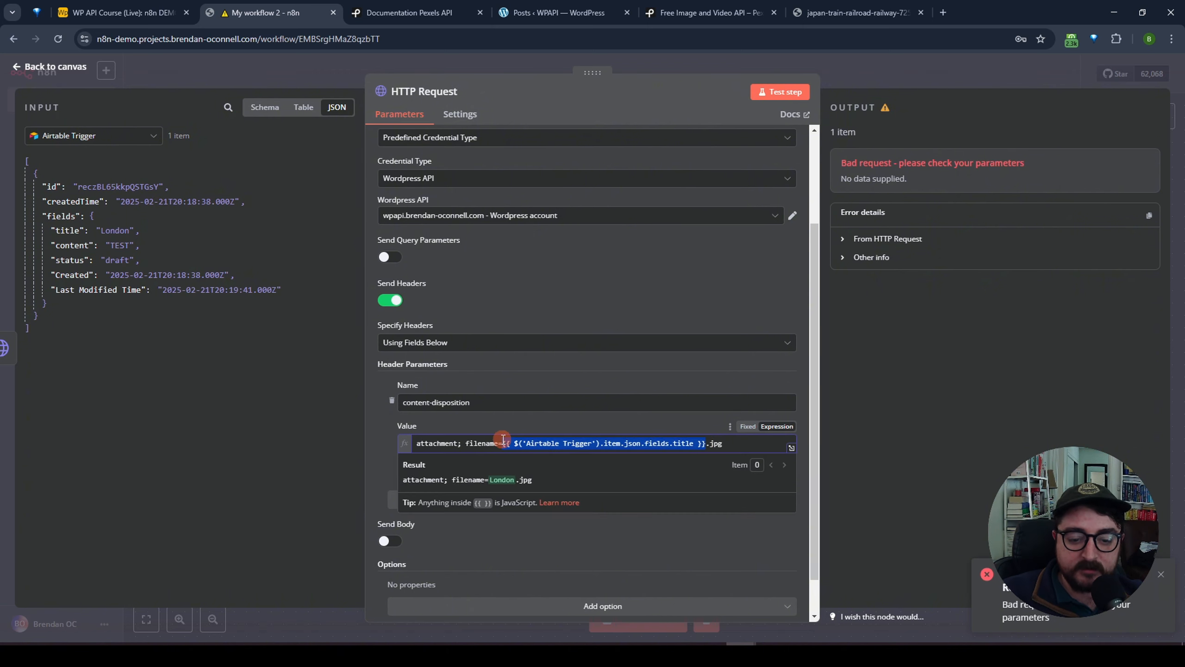
left_click(609, 421)
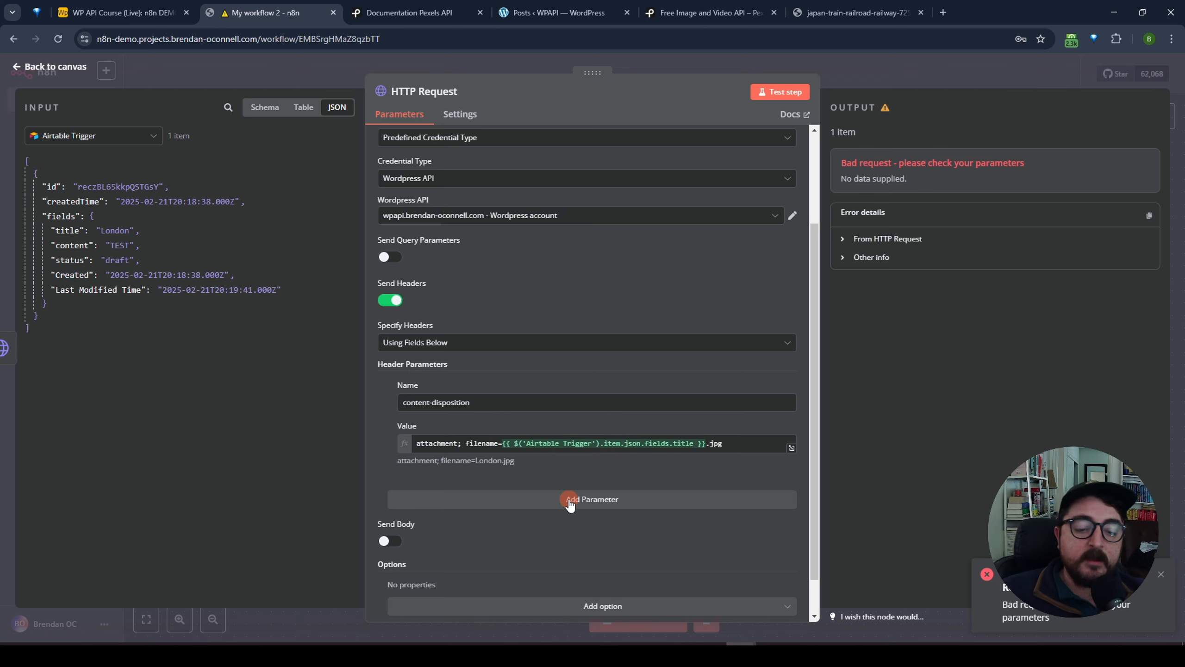
left_click_drag(742, 442, 411, 443)
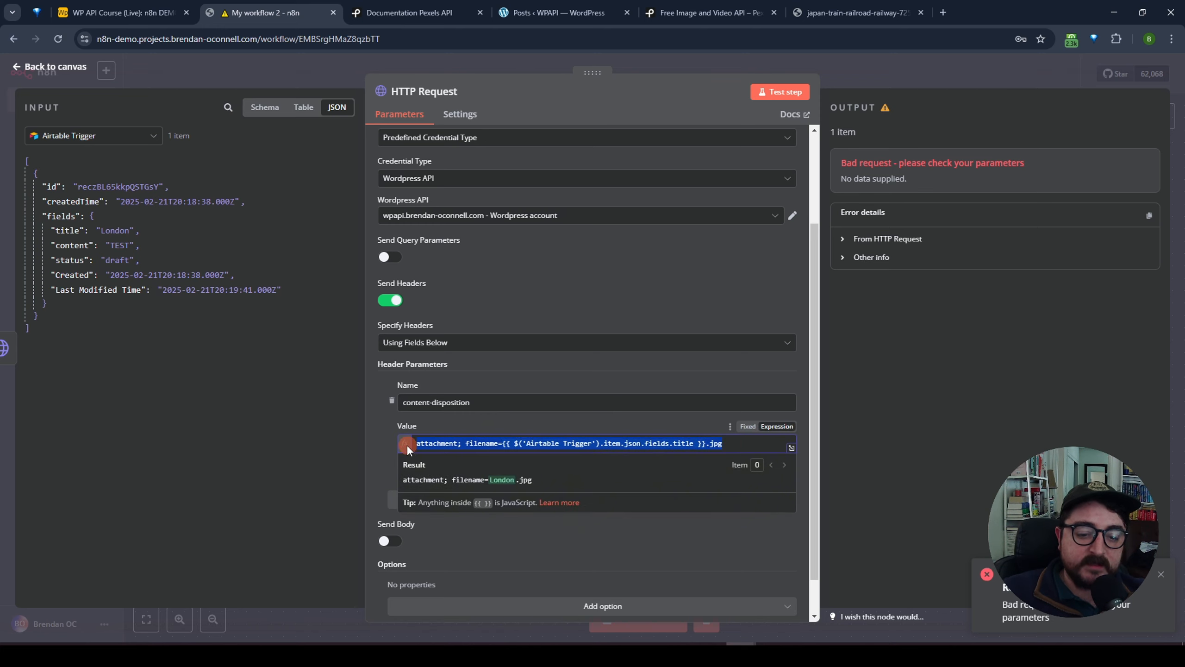
left_click(608, 428)
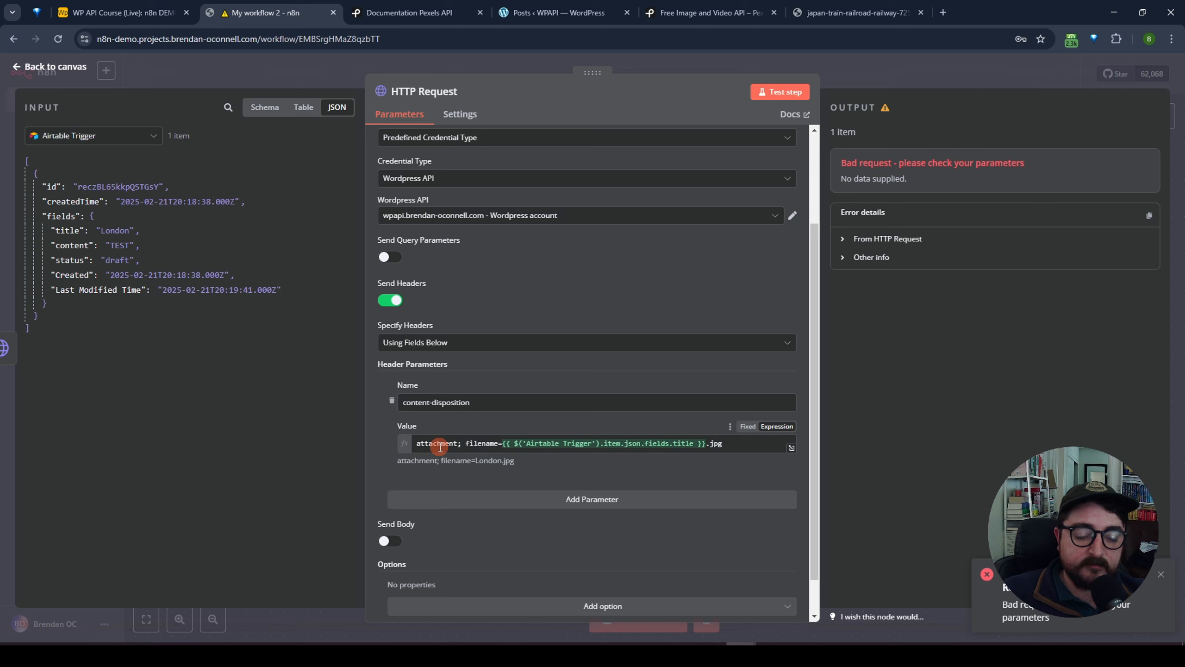
left_click(723, 443)
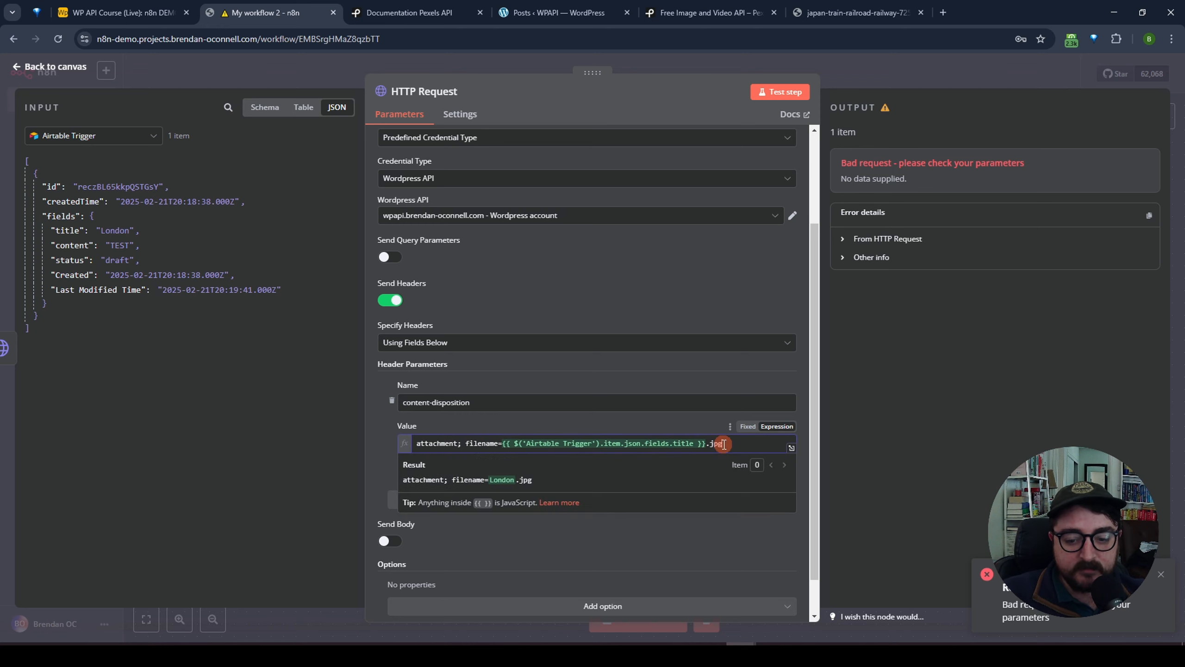
left_click(693, 425)
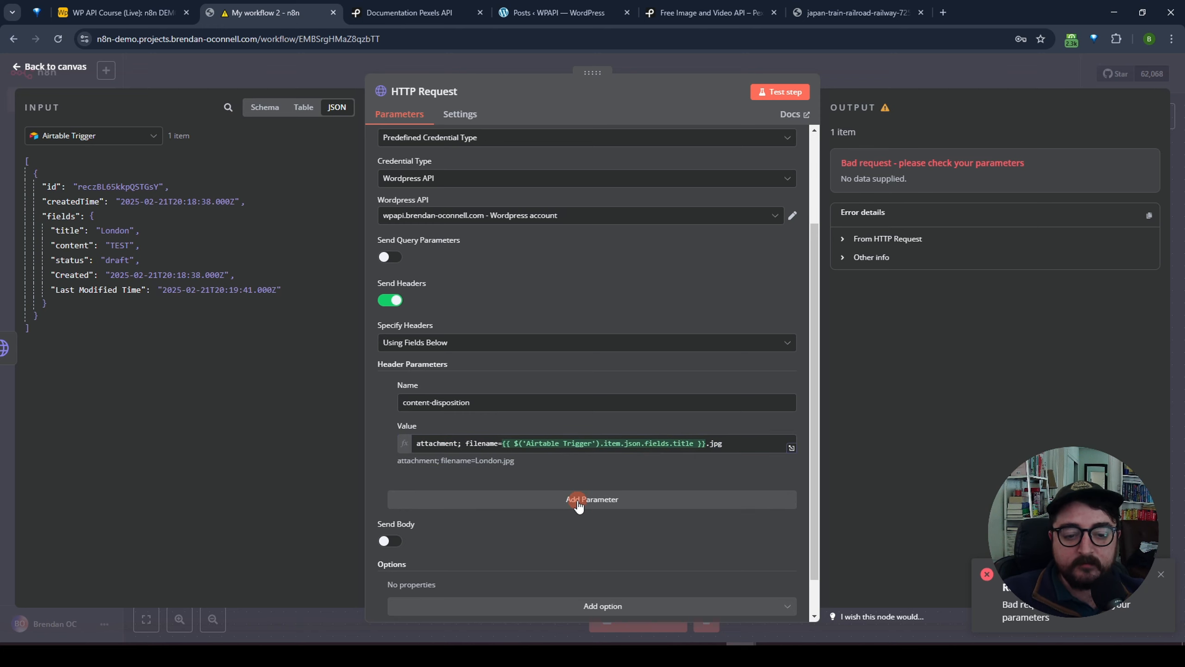
left_click(578, 501)
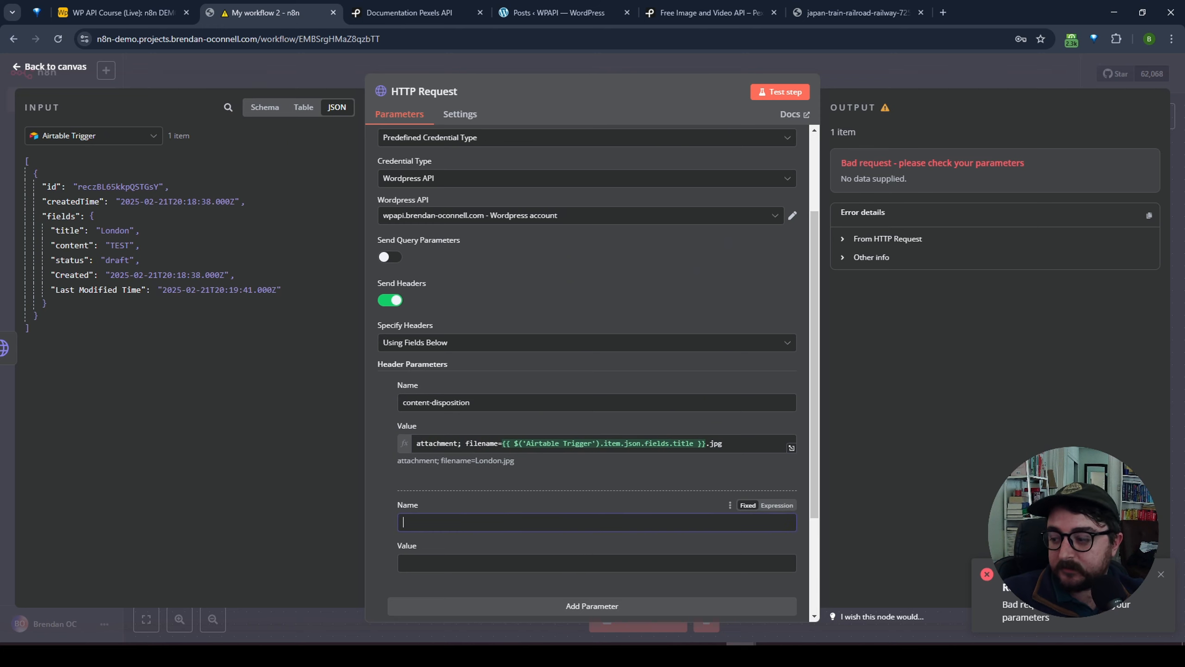
Name the second header content-type and switch its value to an expression.
type("content-type")
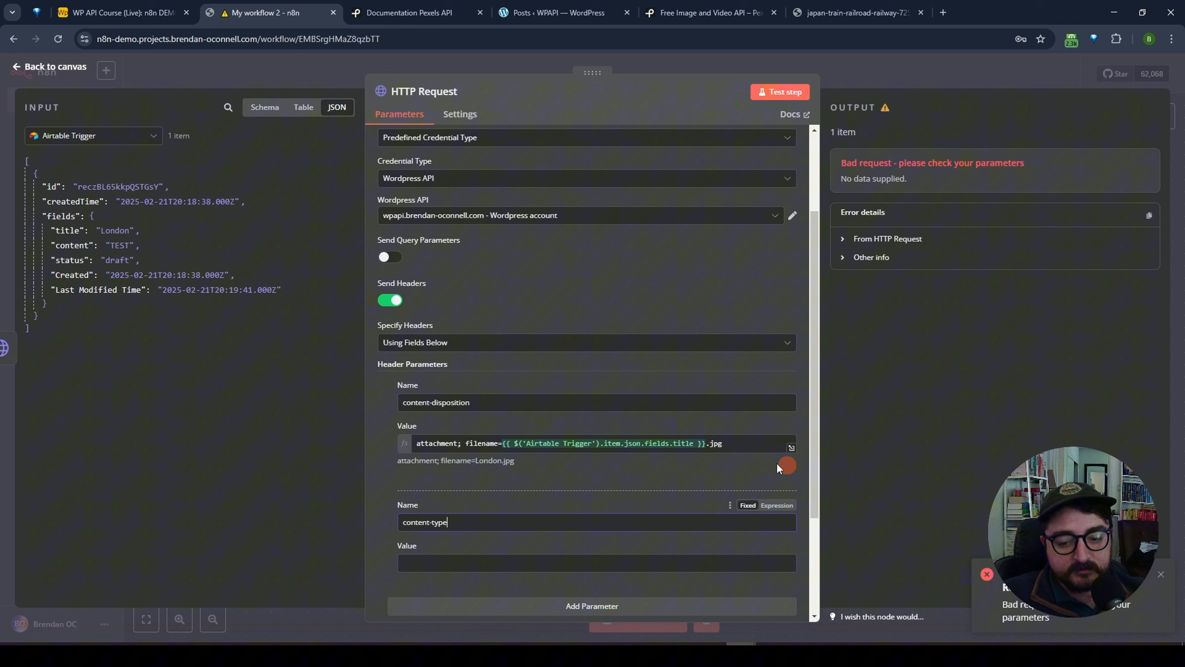
left_click(615, 483)
scroll(622, 485, "down", 3)
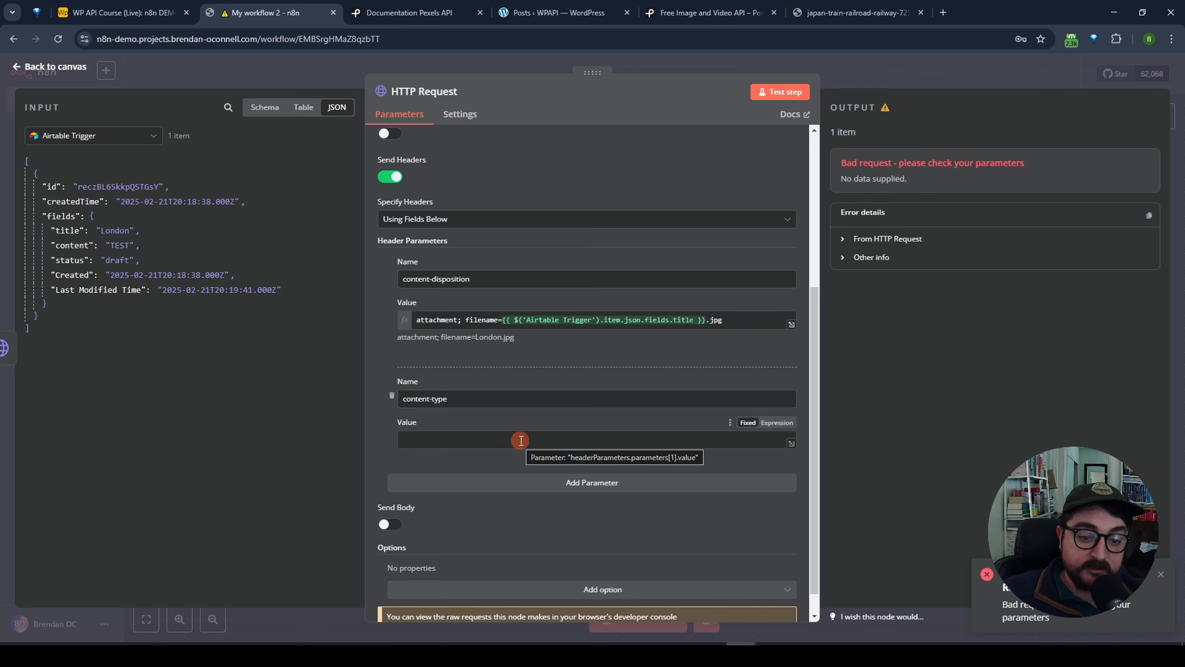
left_click(779, 423)
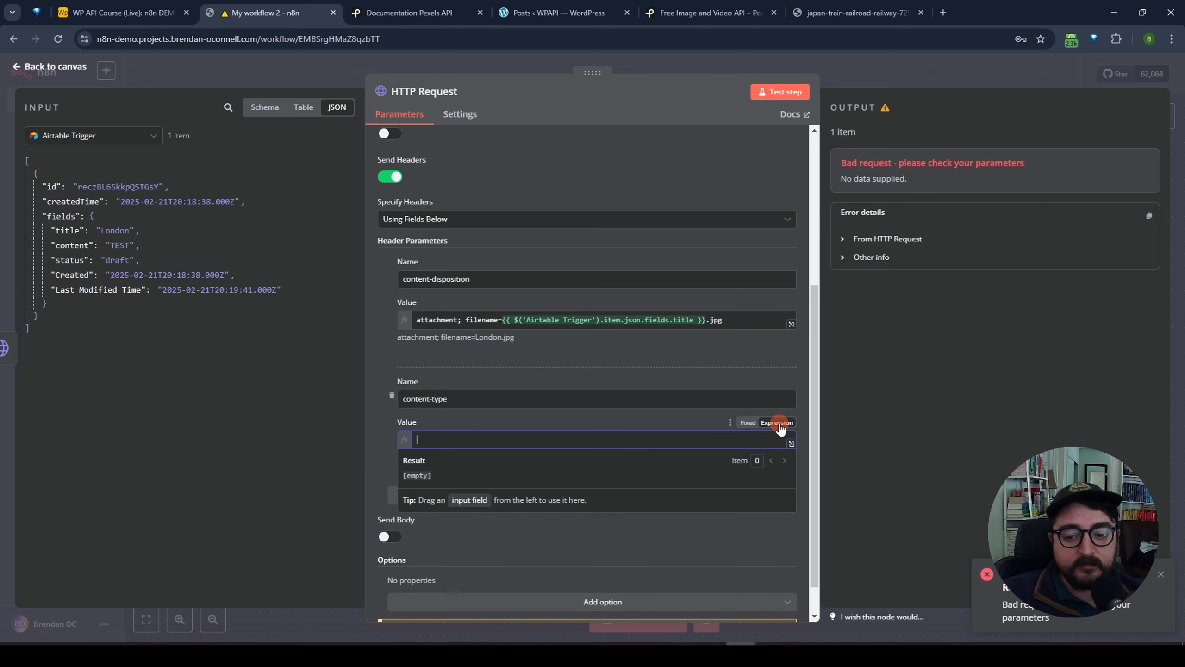
left_click(91, 135)
left_click(77, 167)
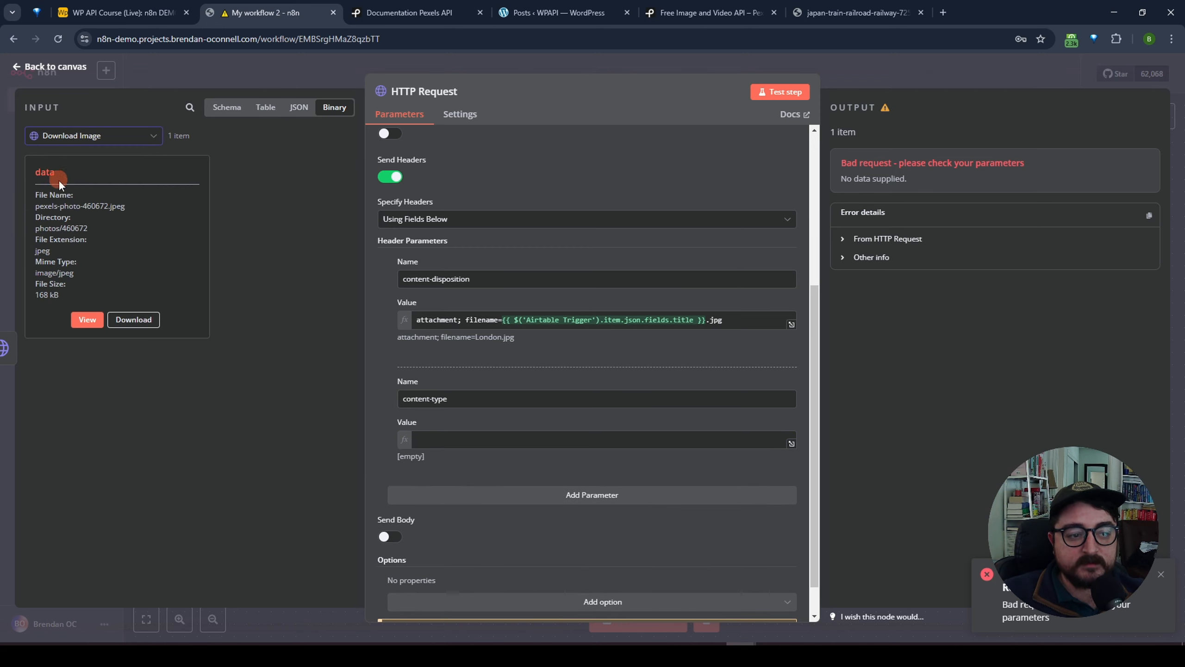
left_click_drag(75, 274, 36, 274)
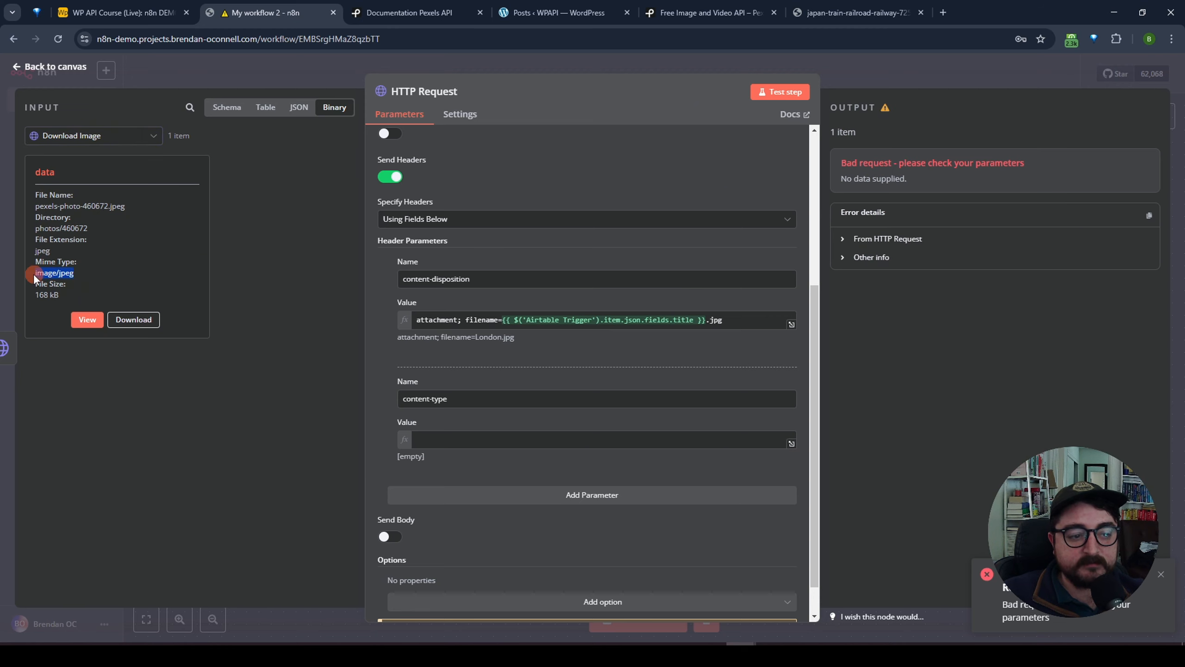
left_click(89, 278)
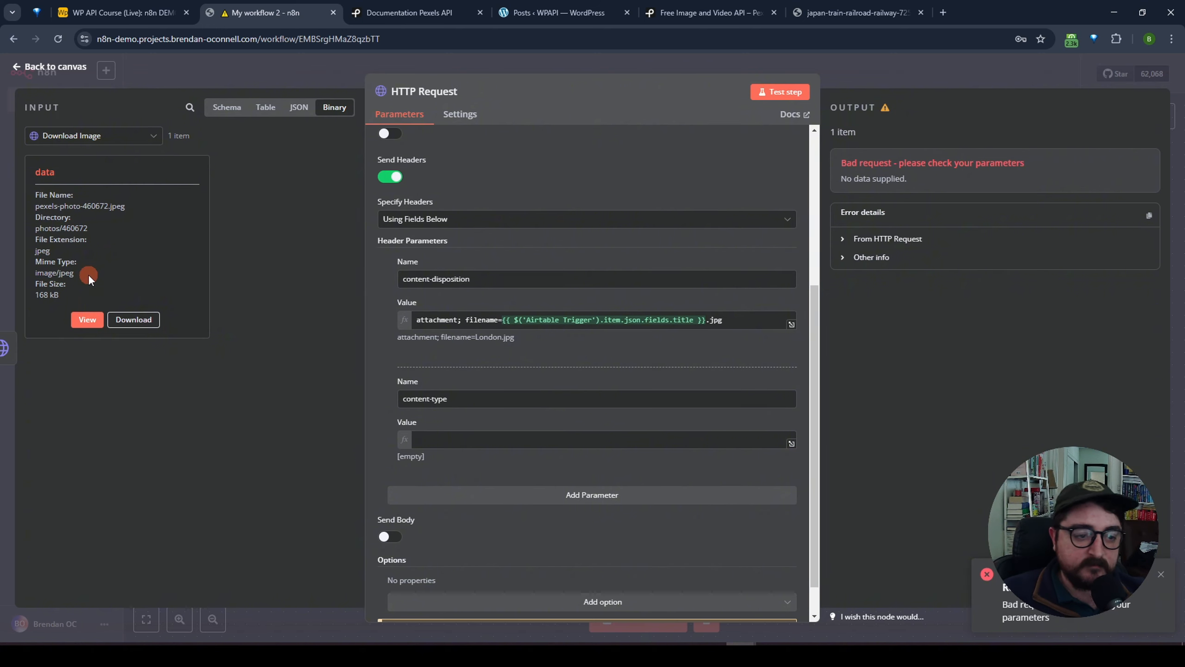
Enter {{ $binary.data.mimeType }} as the content-type value, resolving to image/jpeg.
left_click(507, 441)
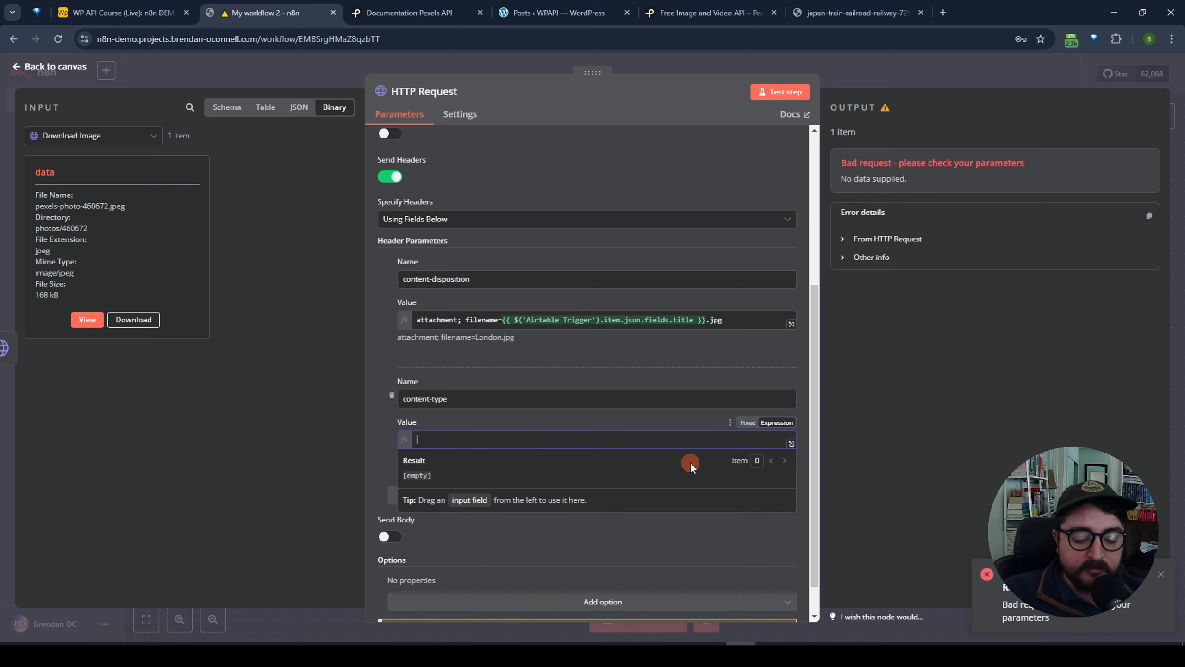
type("{{ ")
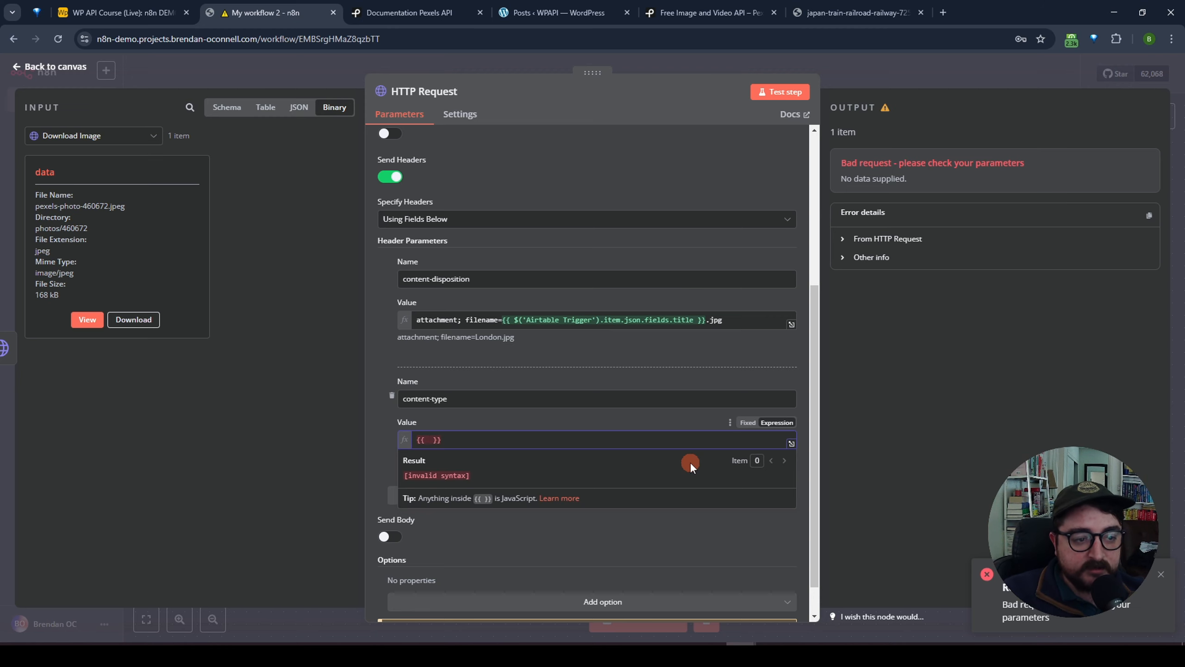
type("$")
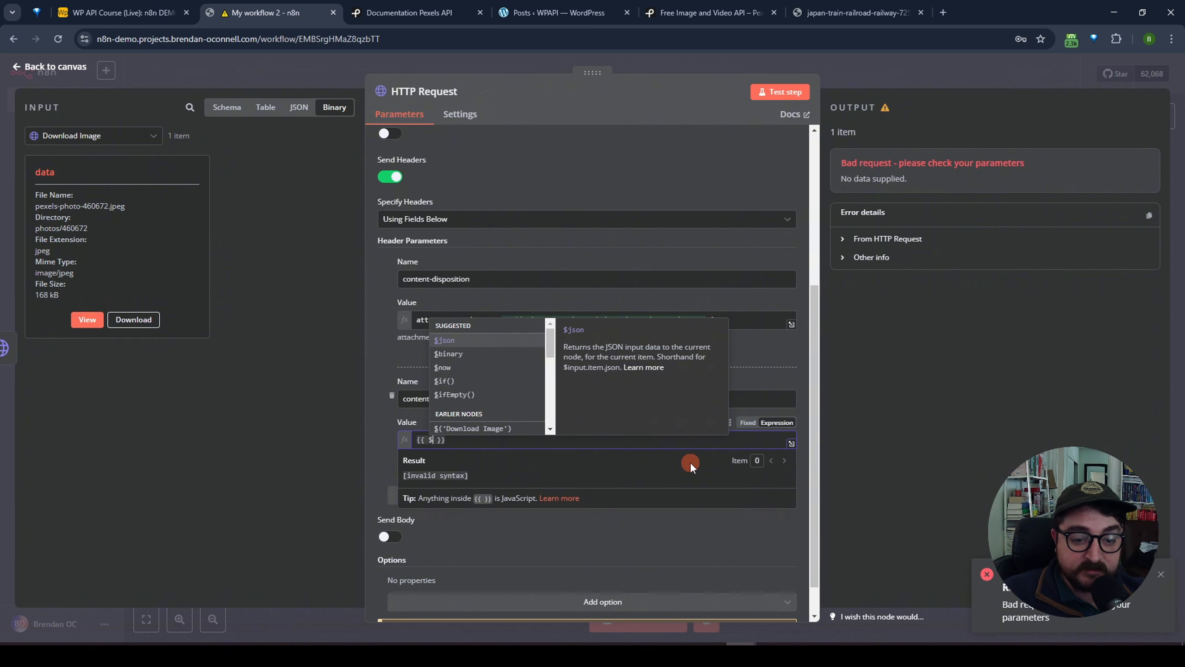
key("Down")
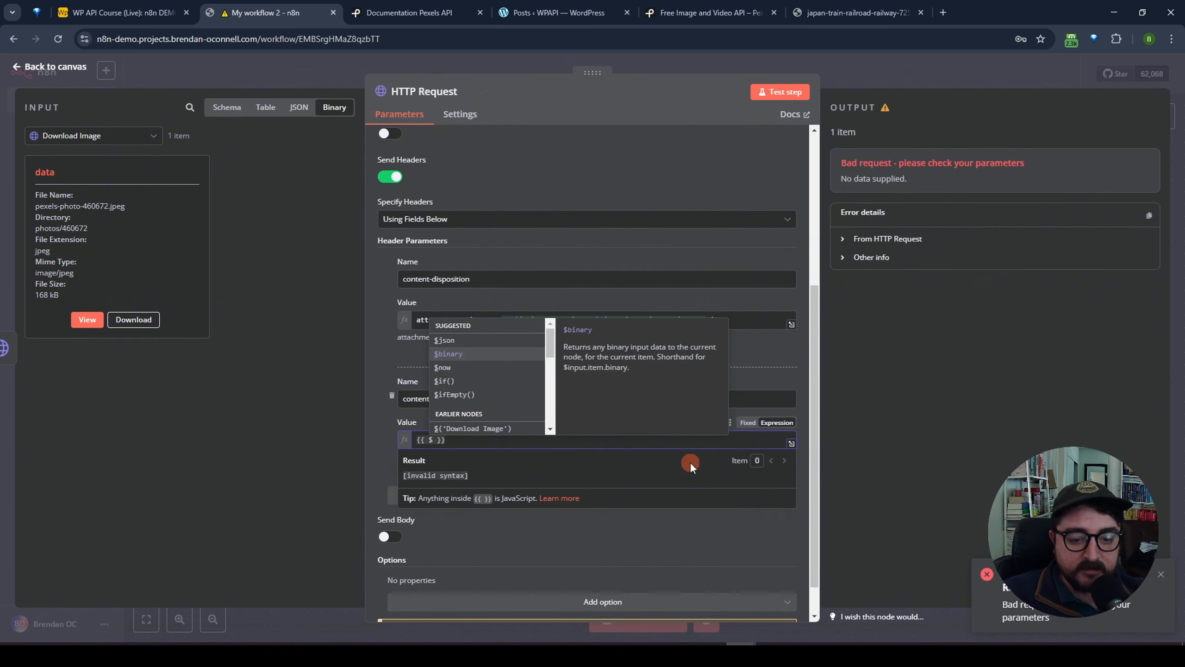
key("Return")
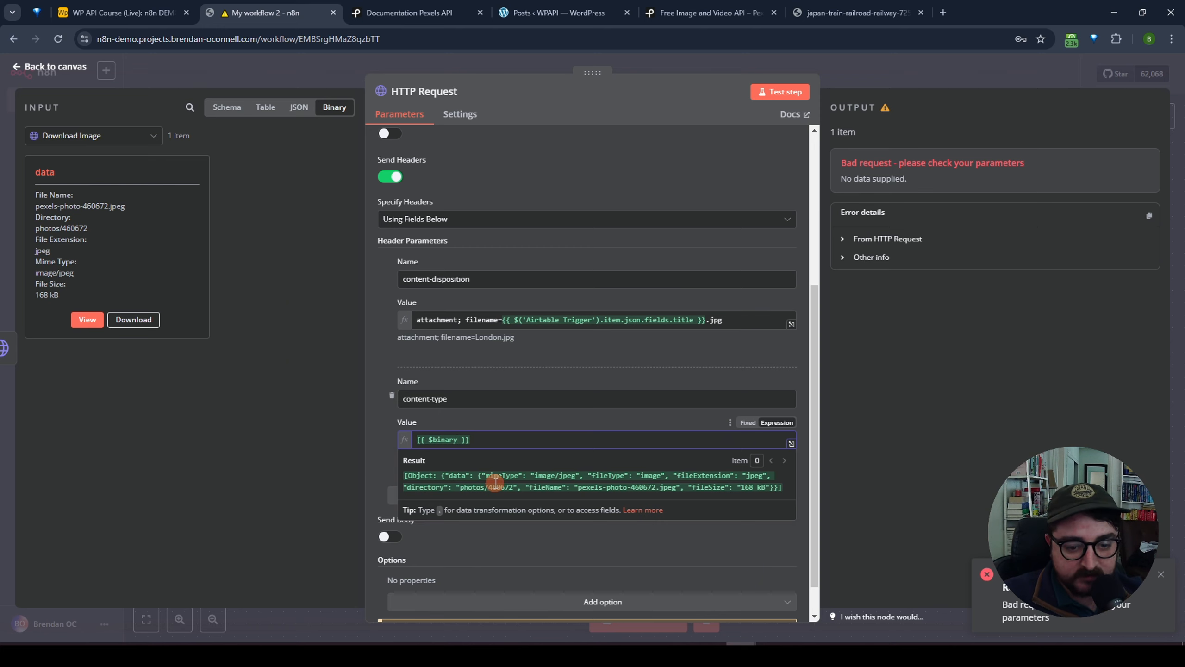
type(".")
key("Return")
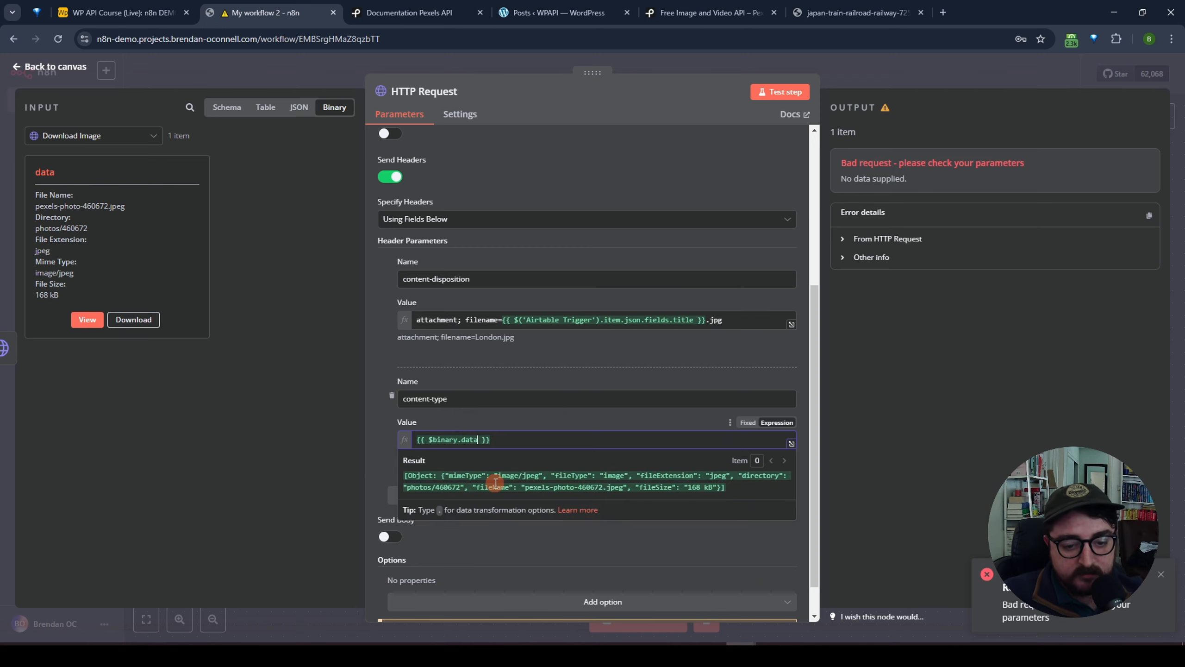
type(".")
key("Down")
key("Down")
key("Down")
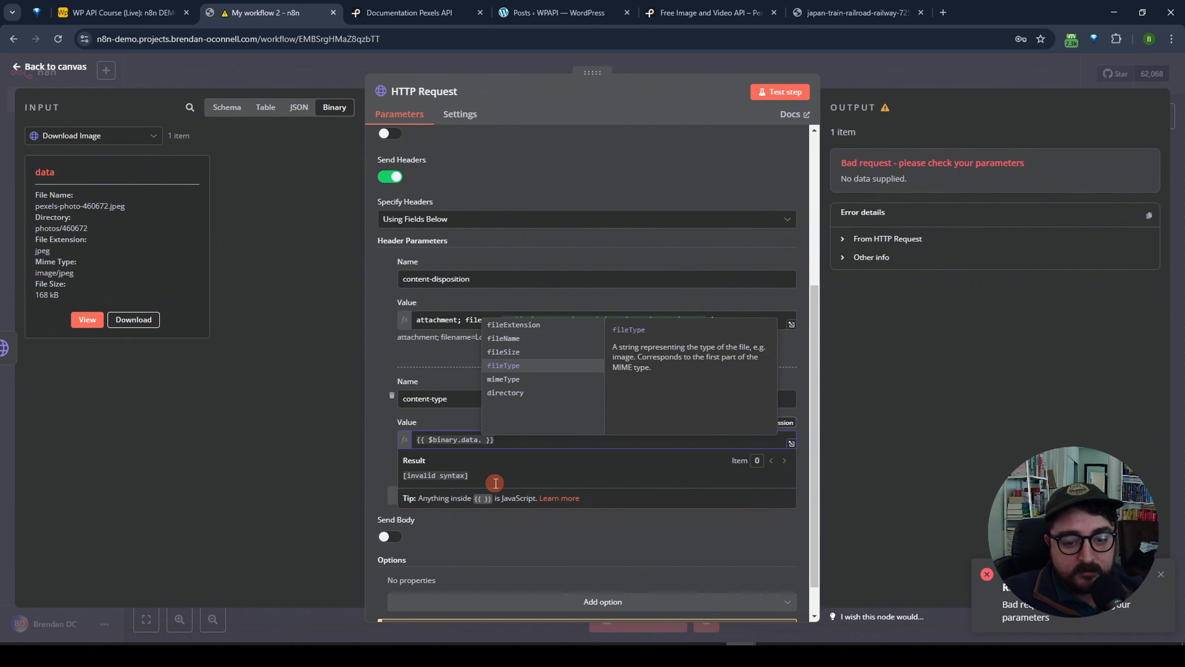
key("Return")
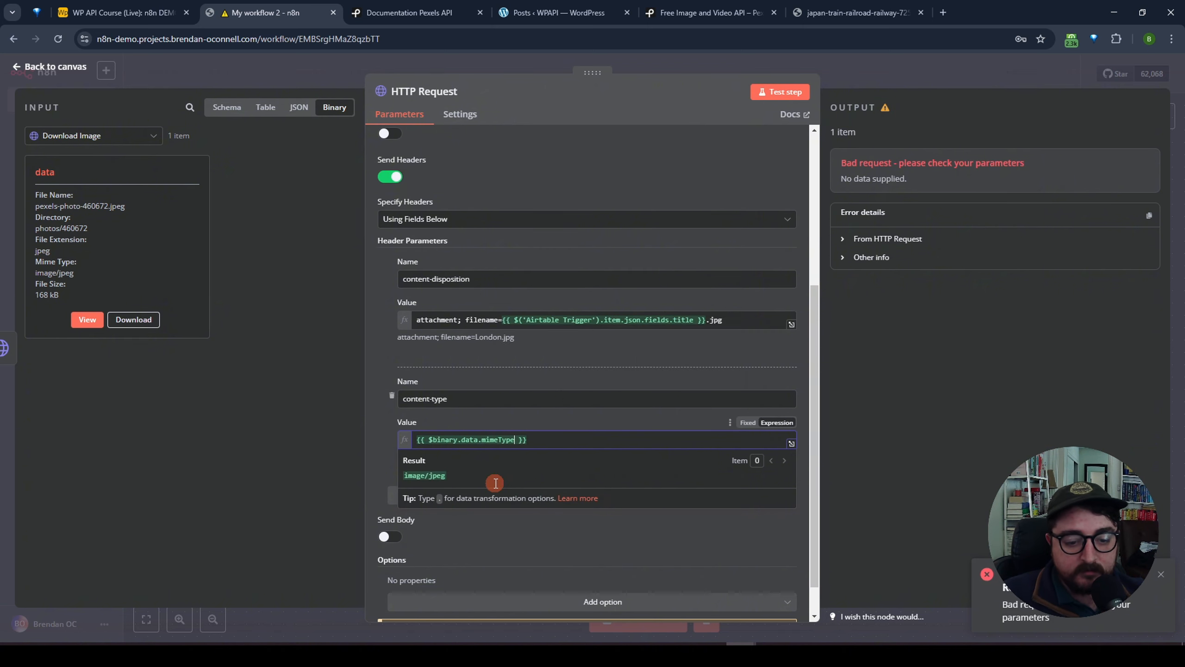
left_click_drag(446, 476, 405, 477)
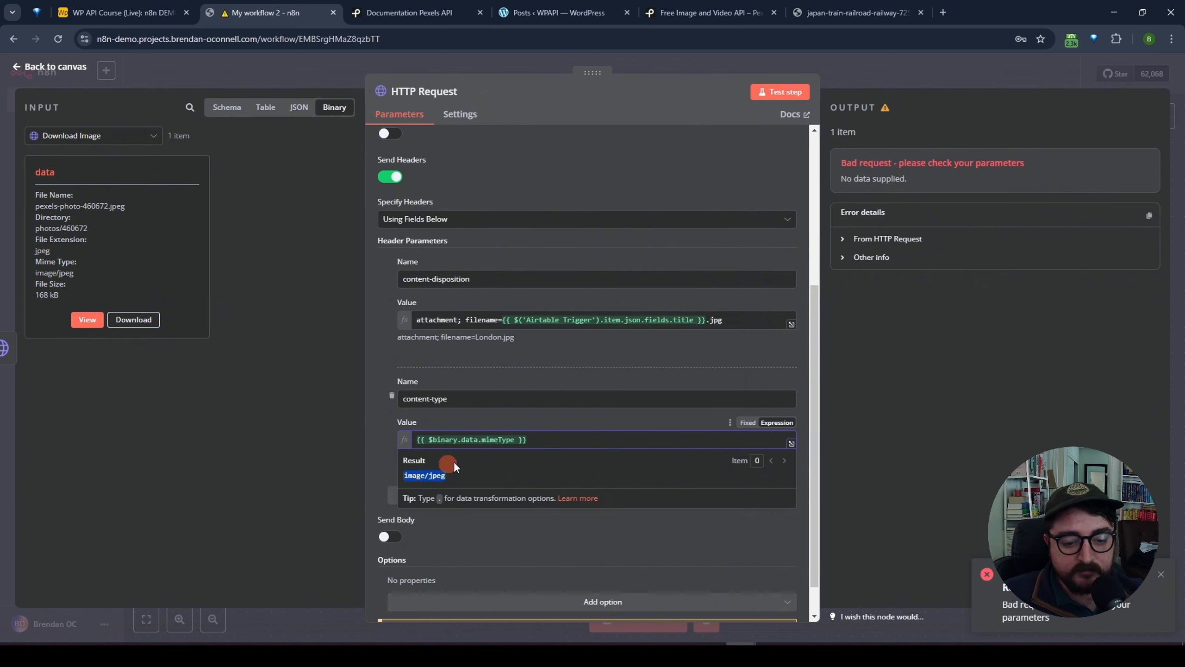
left_click(612, 425)
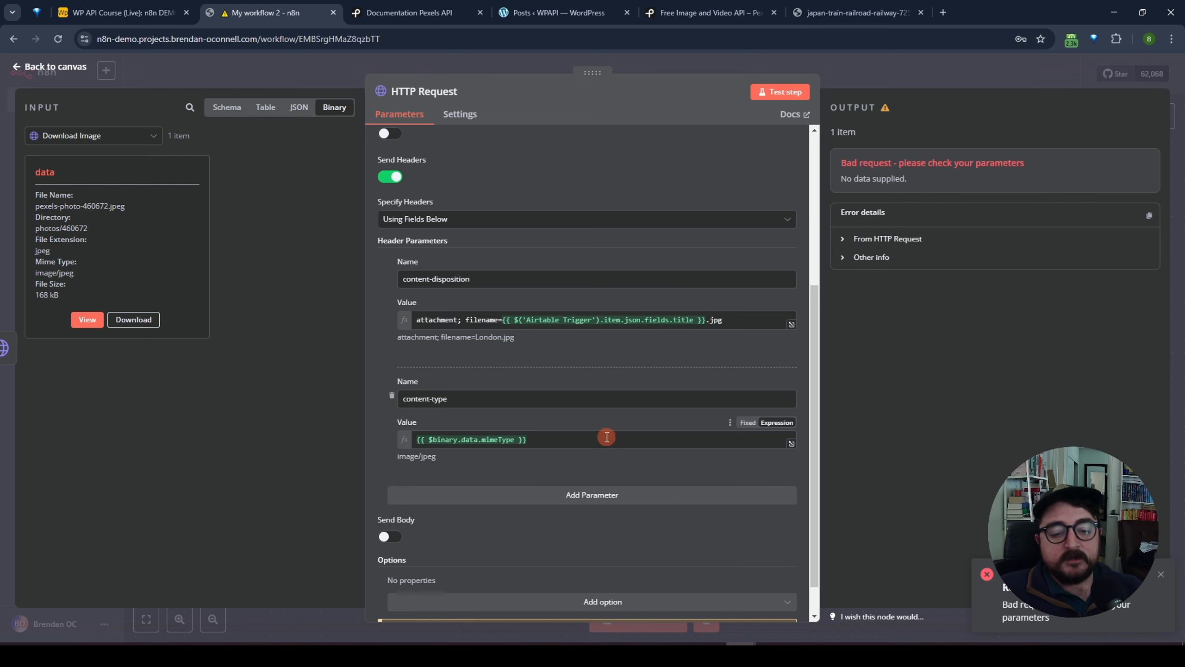
scroll(611, 439, "down", 1)
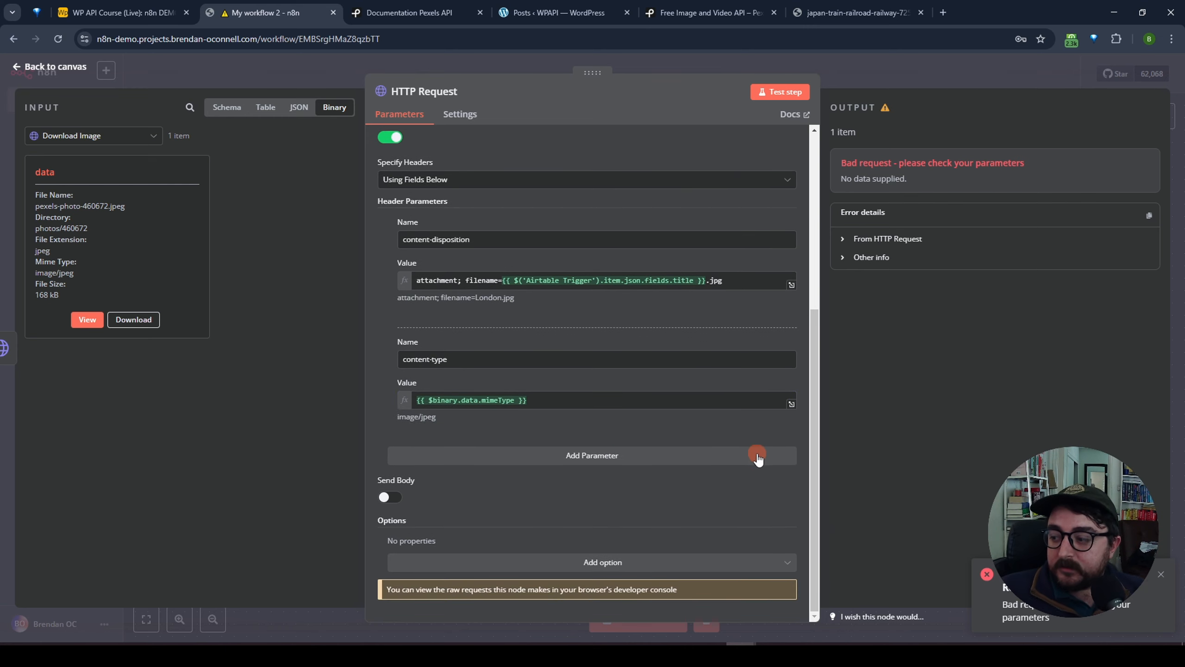
scroll(593, 423, "up", 2)
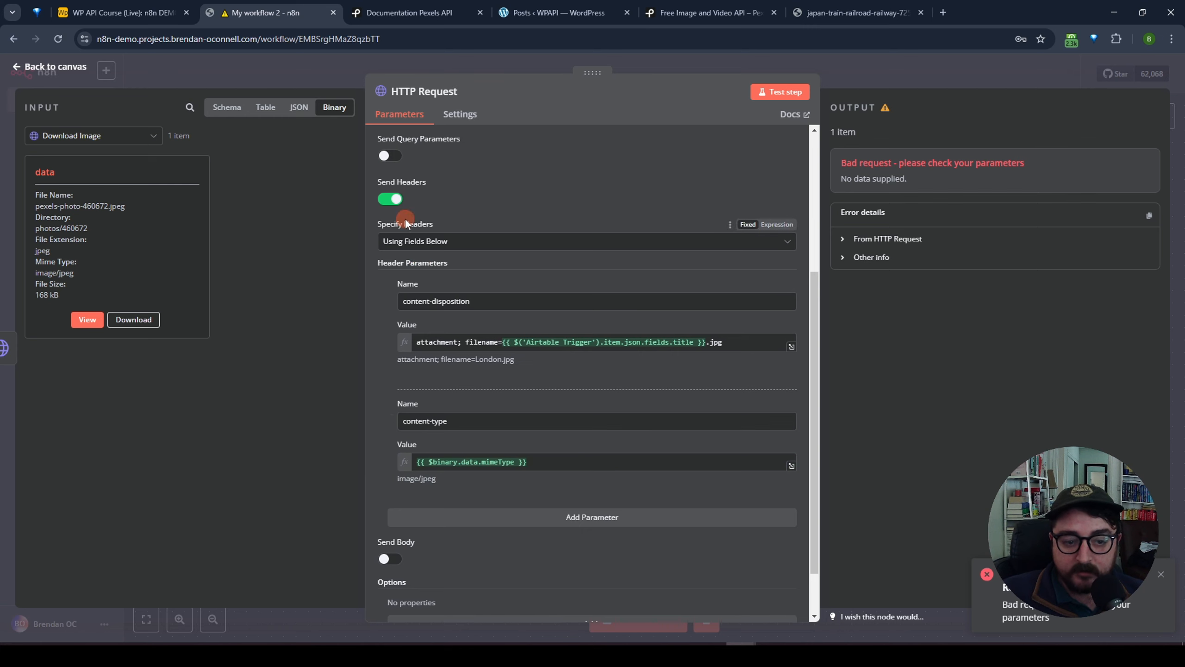
scroll(406, 223, "down", 2)
Turn on Send Body and set Body Content Type to n8n Binary File.
left_click(391, 495)
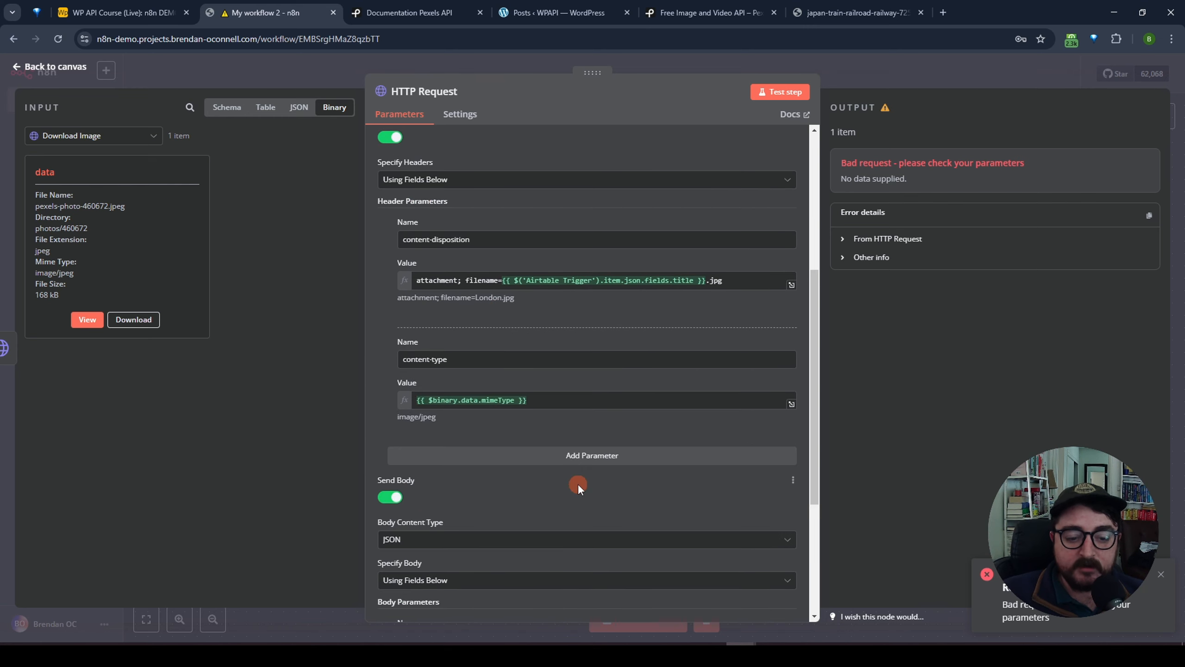
scroll(578, 484, "down", 4)
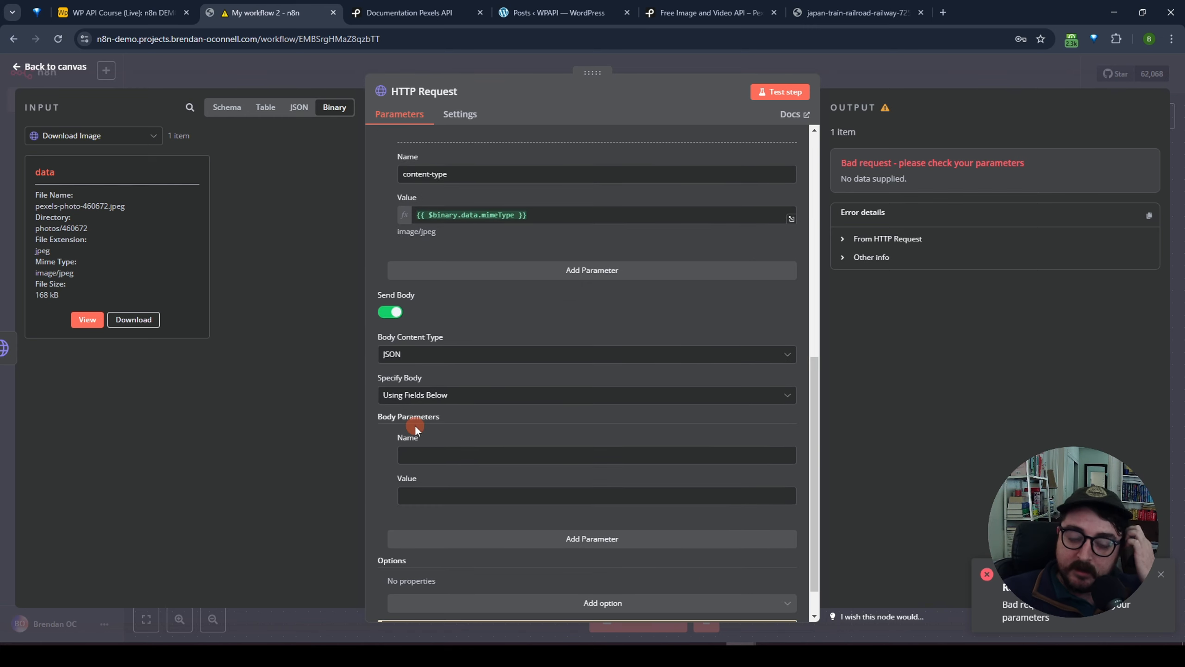
left_click_drag(53, 169, 26, 163)
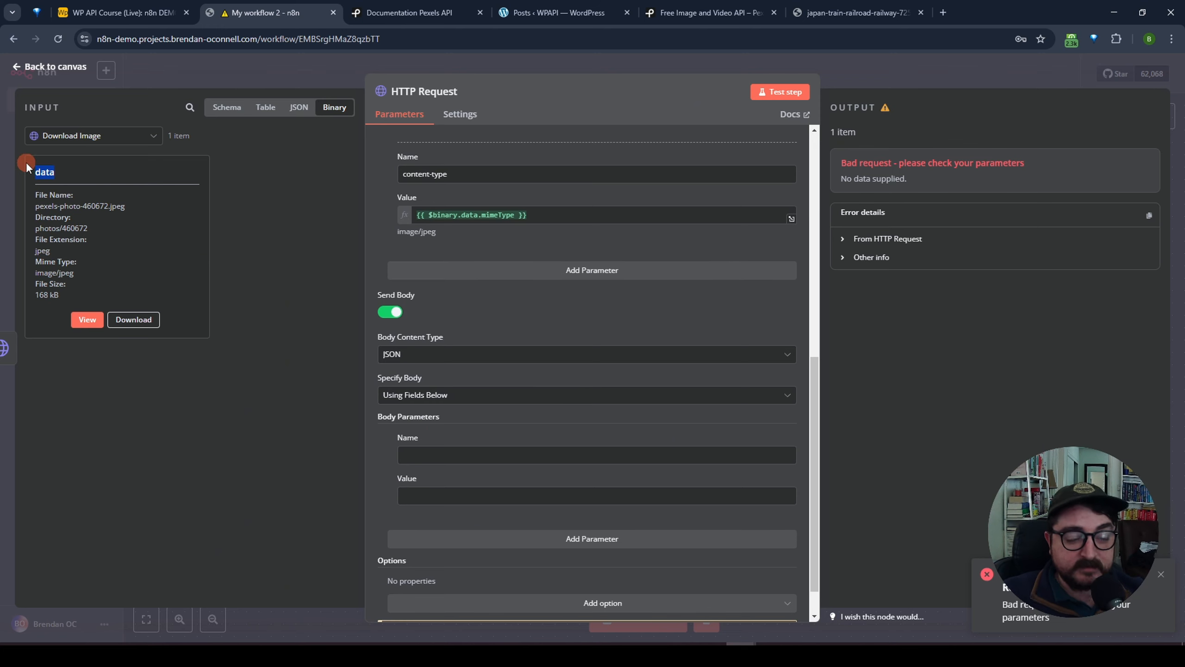
left_click(458, 429)
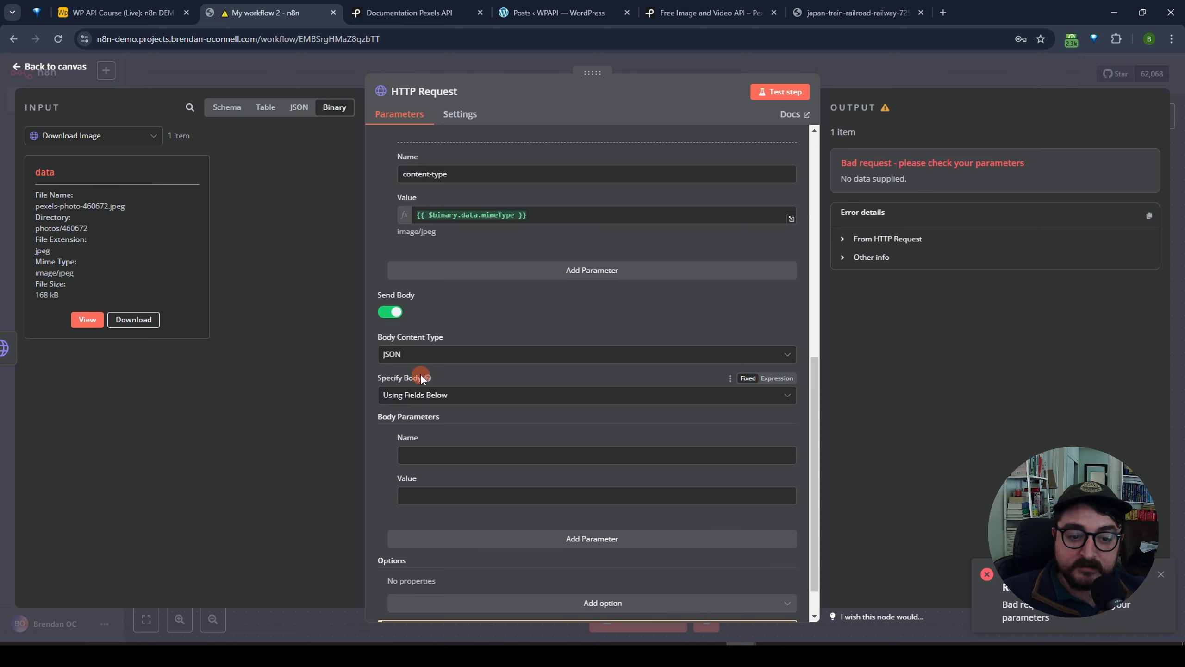
left_click(423, 359)
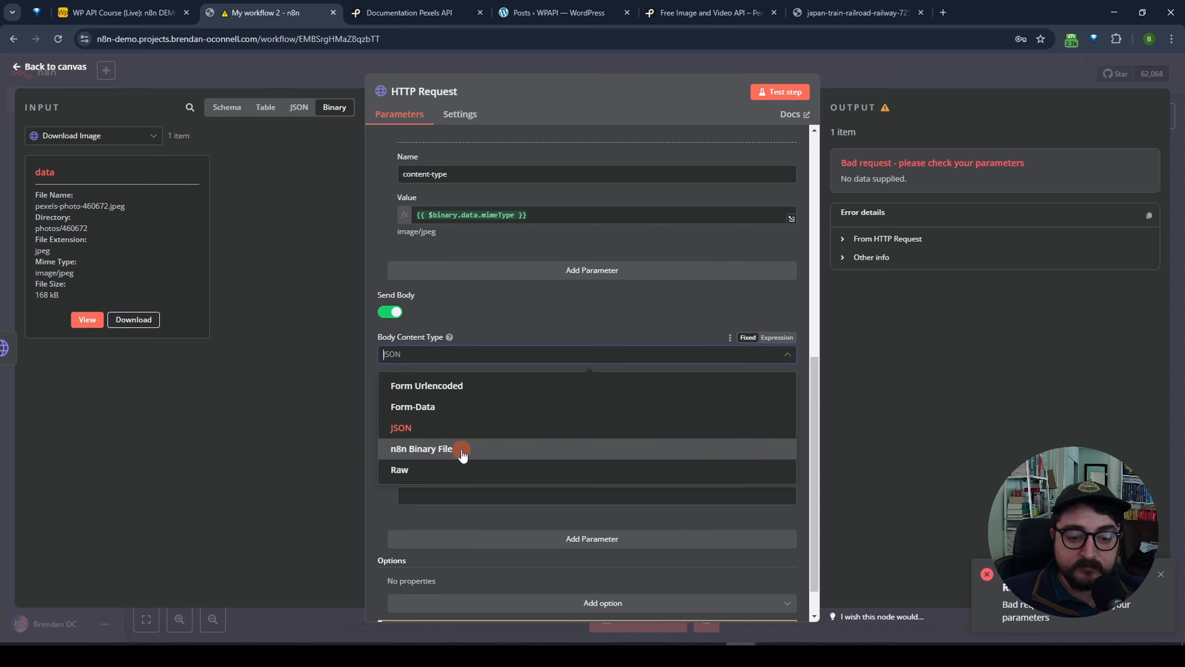
left_click(423, 449)
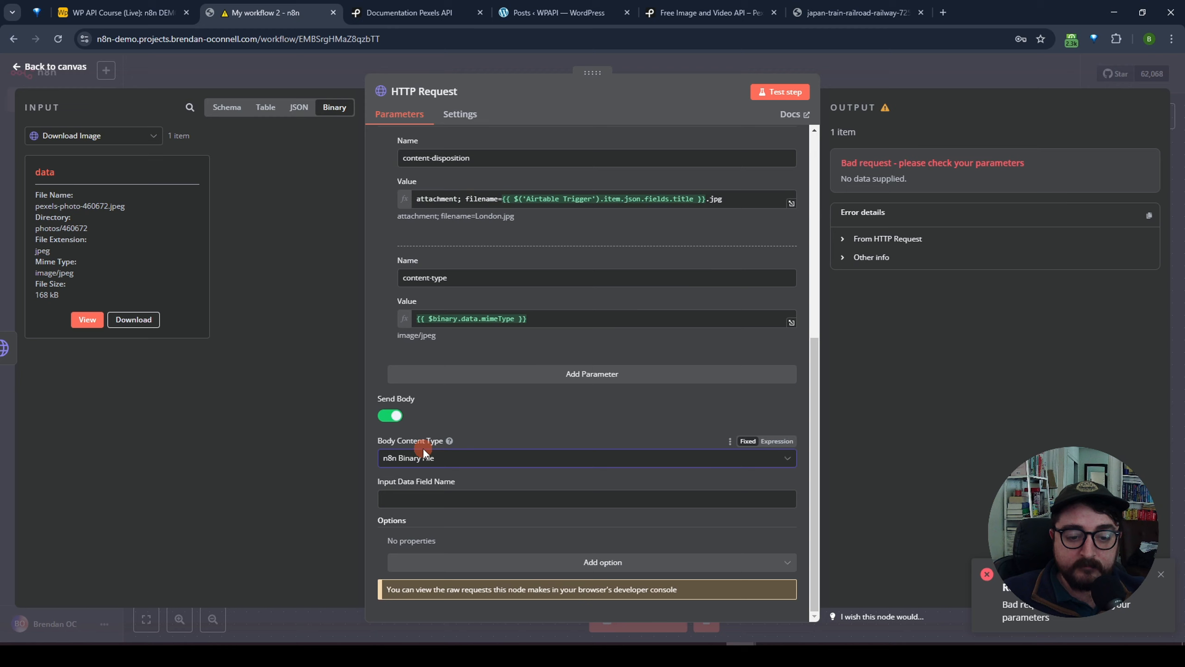
Set Input Data Field Name to data, copied from the binary input's field name.
left_click(464, 499)
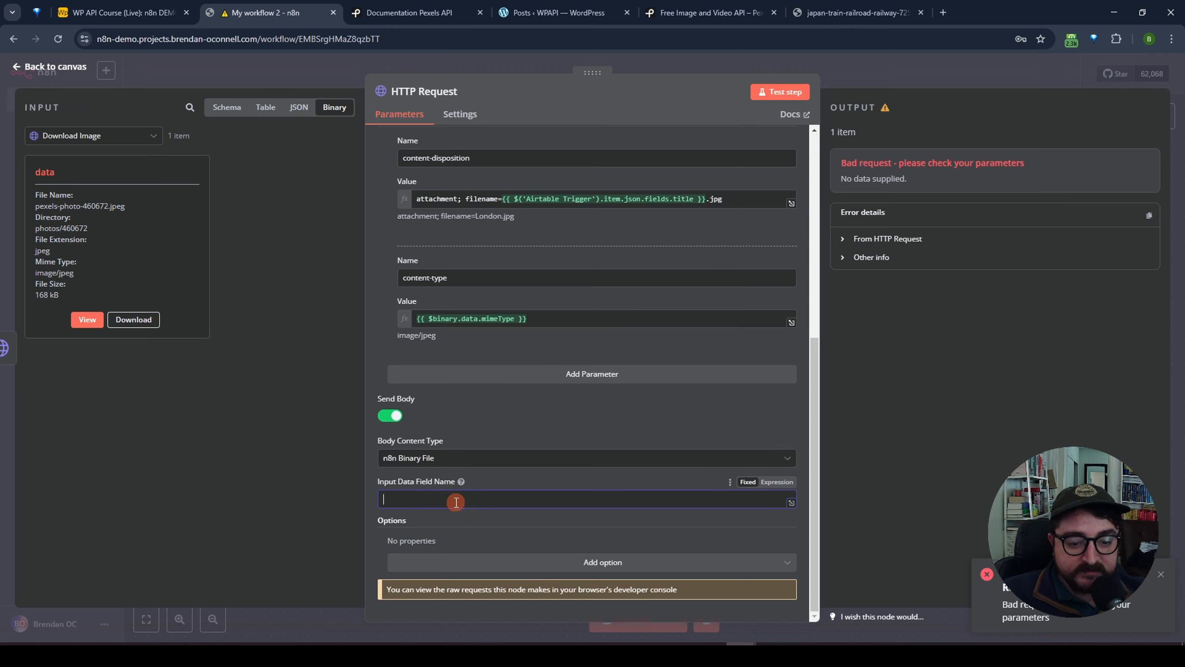
double_click(45, 172)
key("ctrl+c")
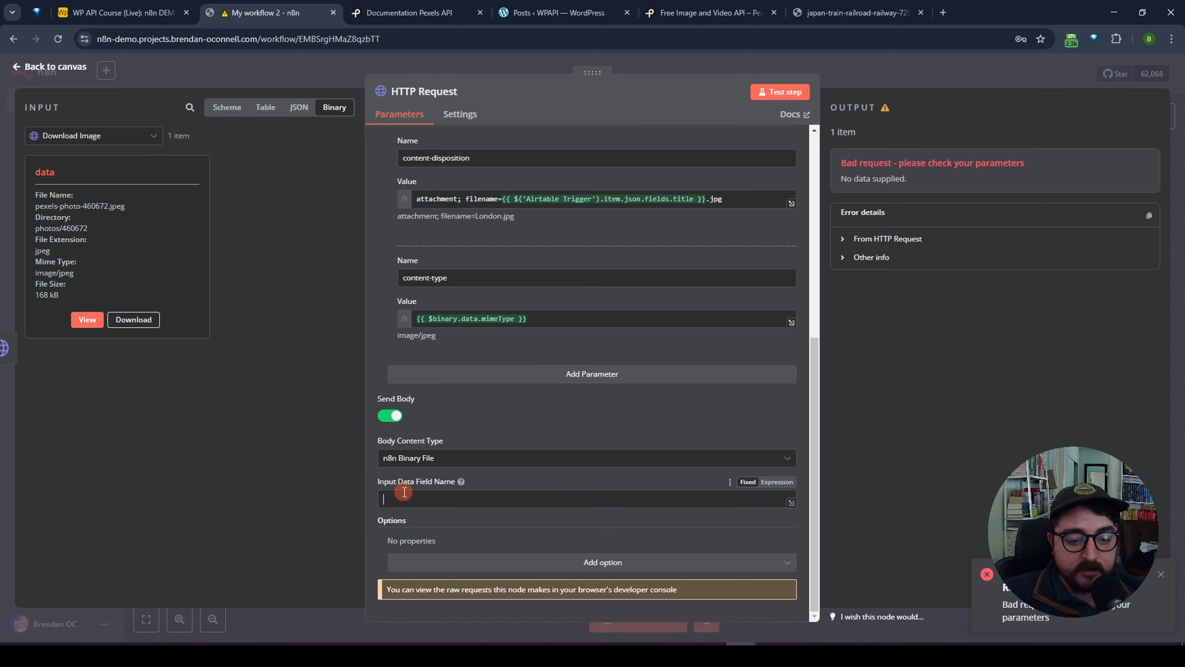
left_click(394, 498)
key("ctrl+v")
left_click_drag(58, 174, 39, 170)
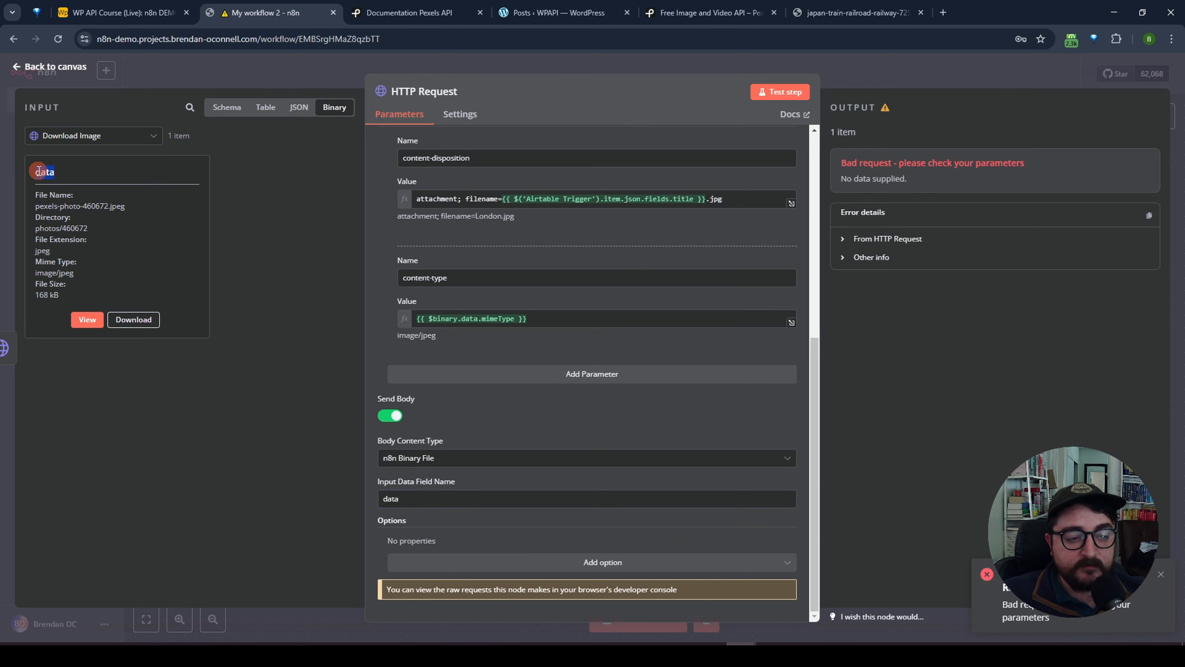
left_click(57, 180)
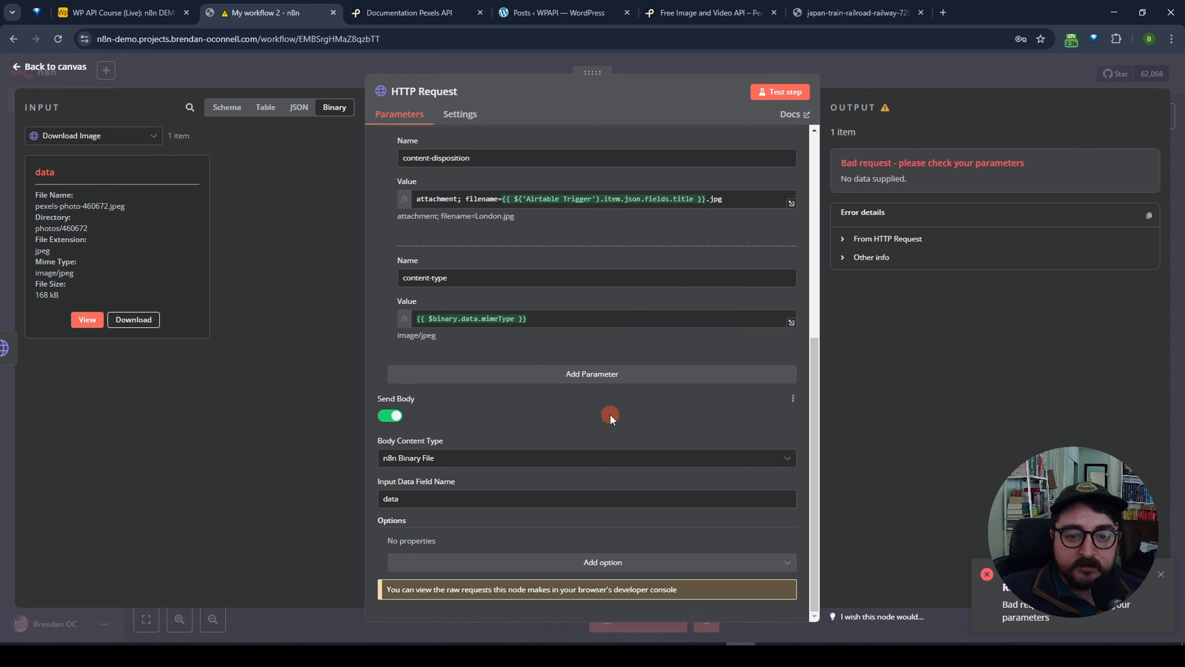
scroll(609, 413, "up", 6)
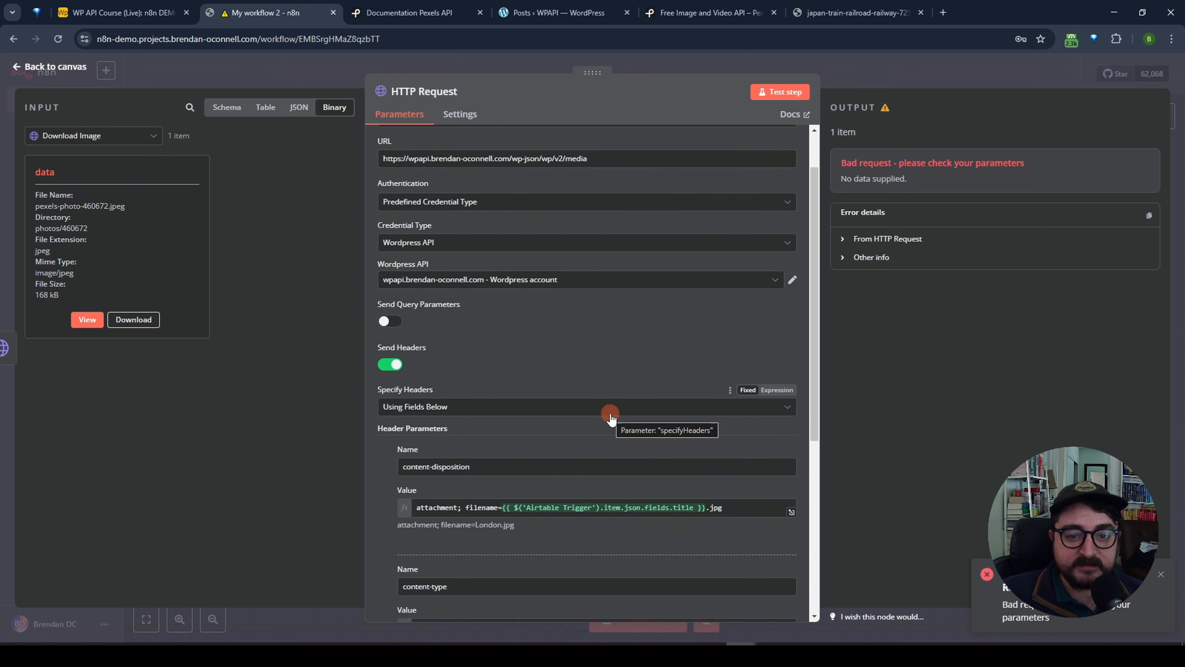
scroll(610, 413, "down", 5)
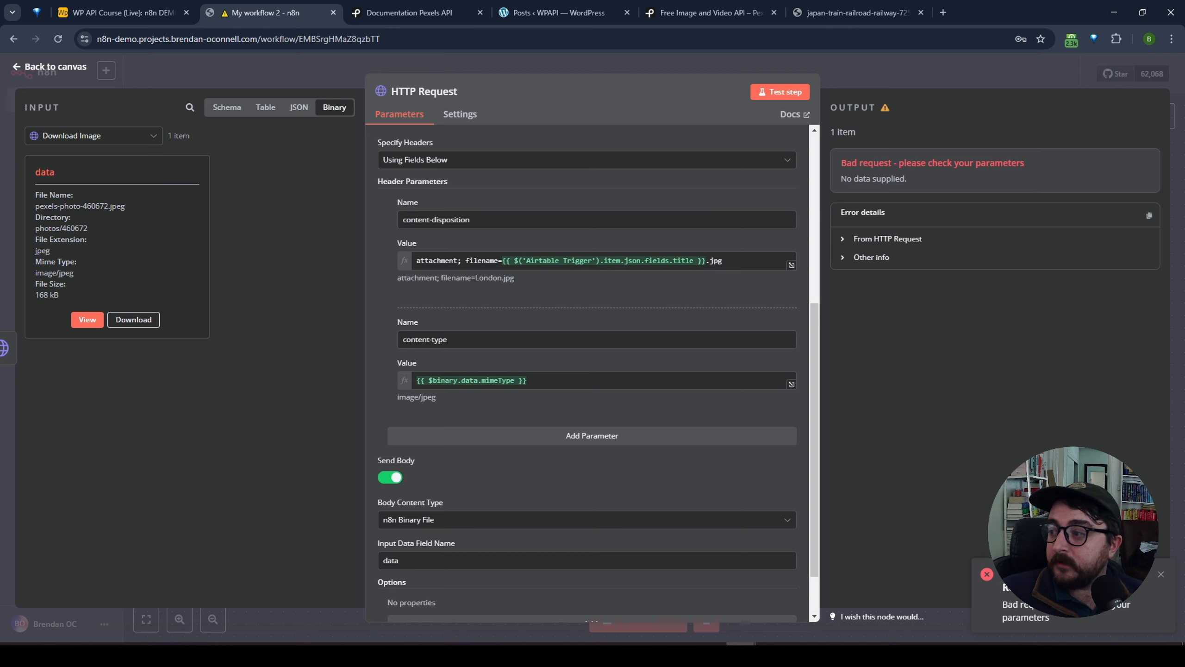
Test the upload, confirming media attachment 20 (London-4.jpg) in Schema view, then view WordPress posts.
left_click(790, 92)
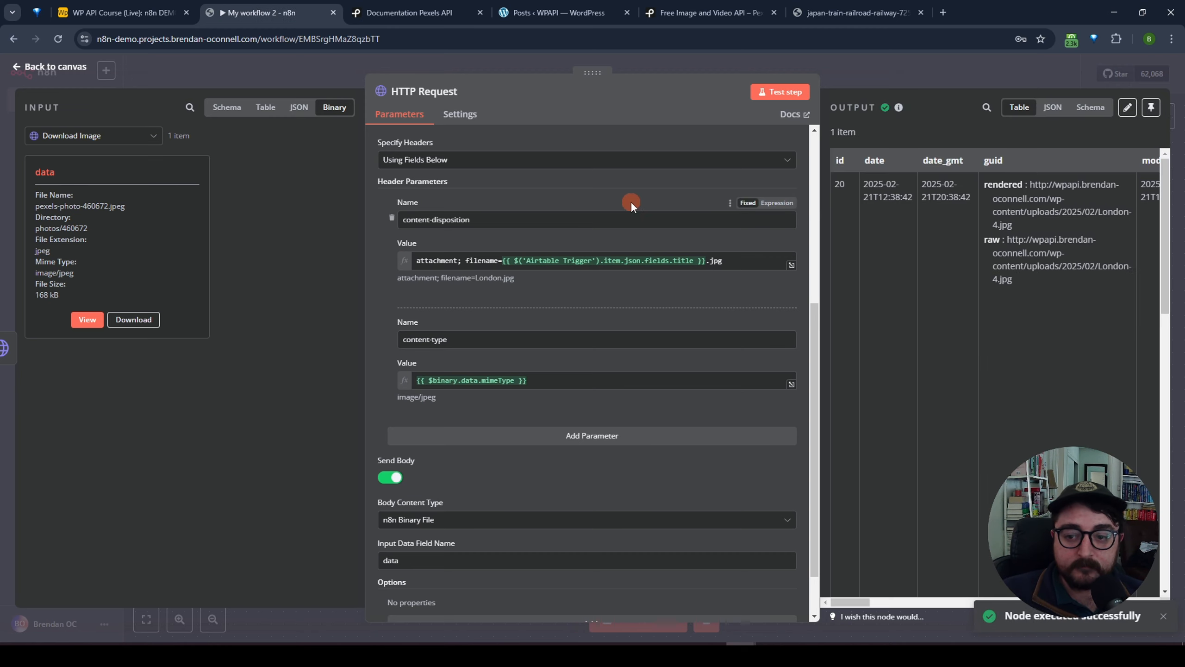
left_click(1079, 118)
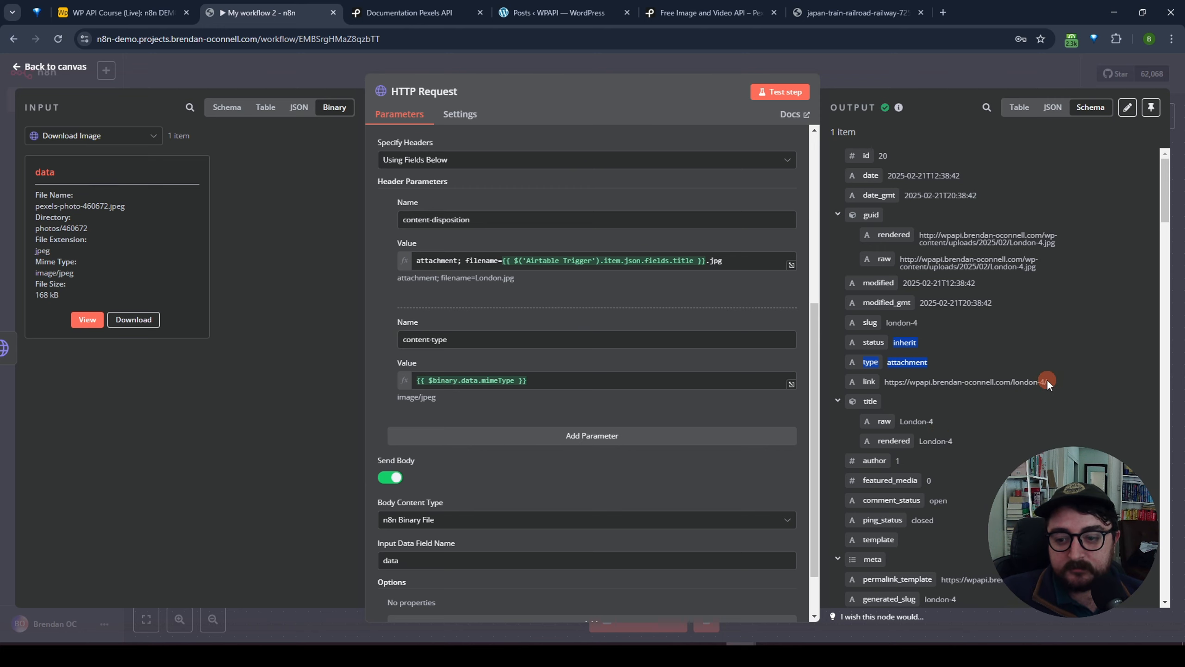
left_click_drag(1041, 238, 1067, 250)
left_click(1027, 246)
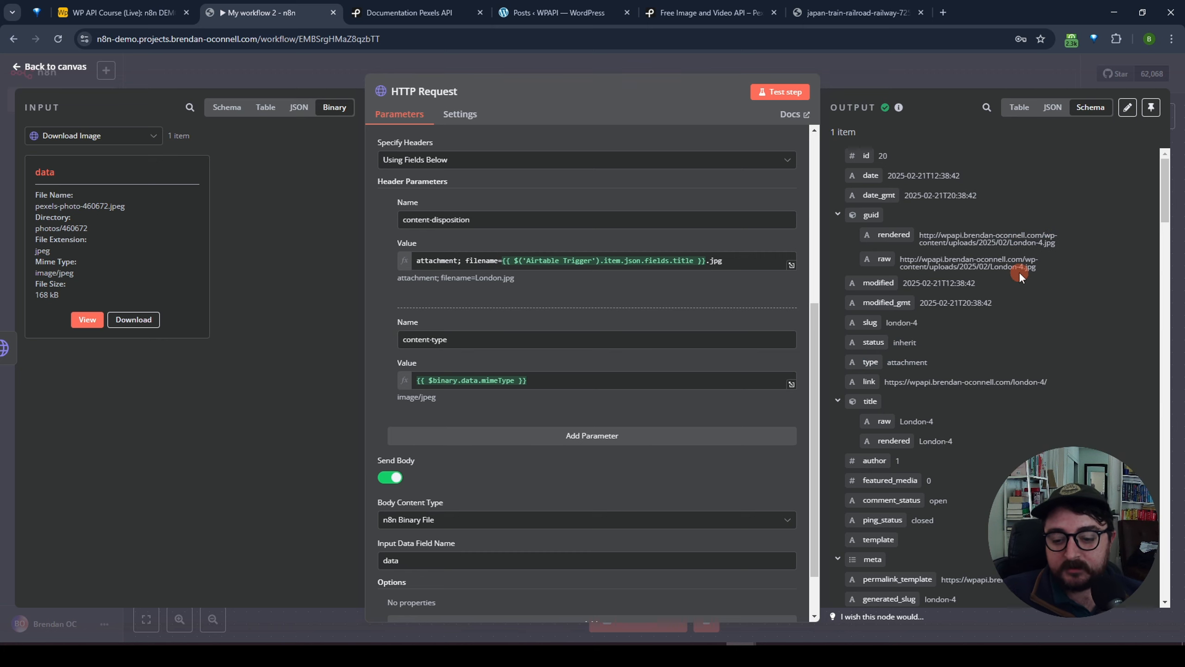
scroll(1019, 271, "down", 3)
scroll(1018, 271, "up", 3)
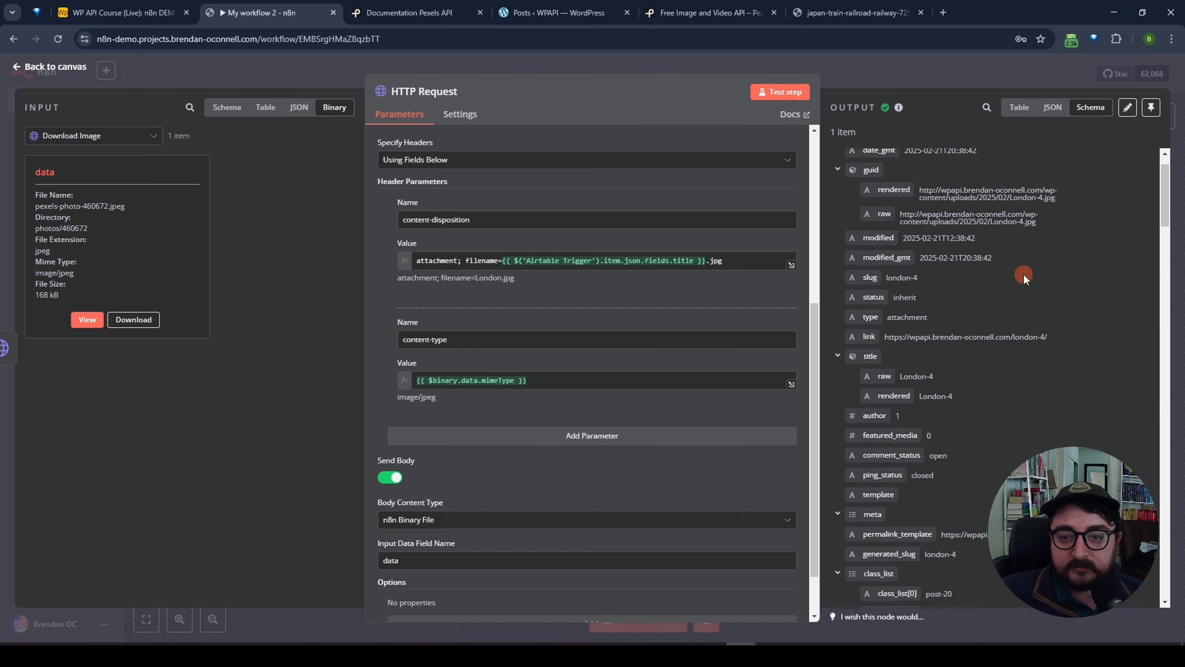
left_click(537, 12)
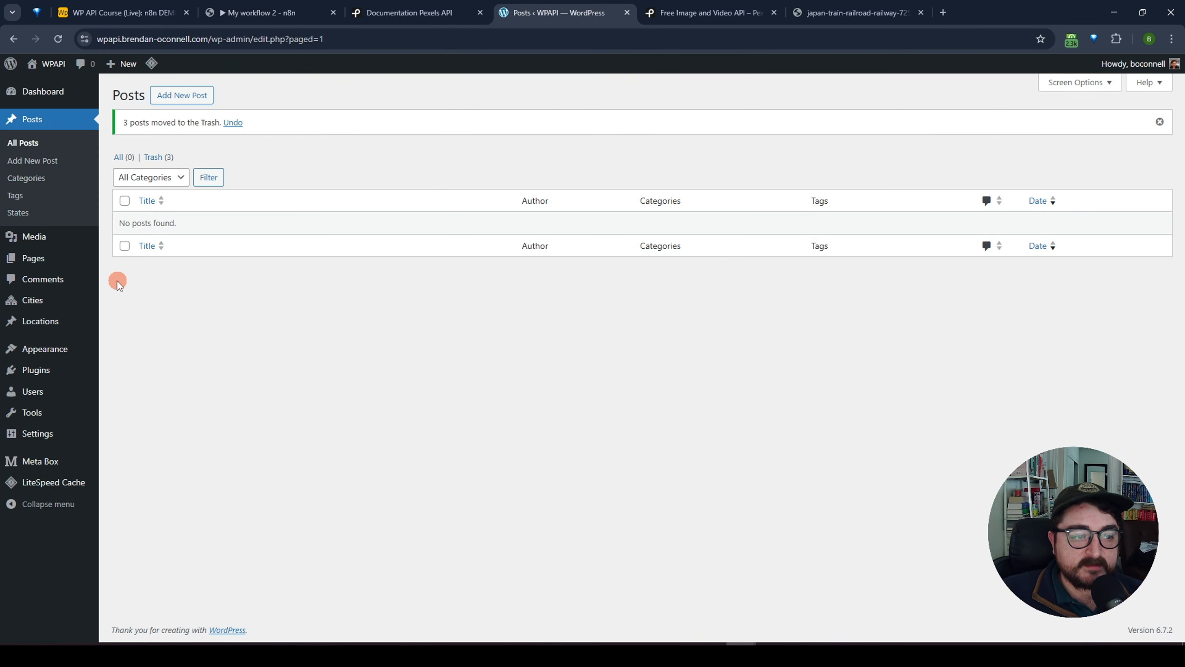
Verify London-4.jpg (164 KB, 1999×1376) in the WordPress Media Library, then return to n8n.
left_click(34, 236)
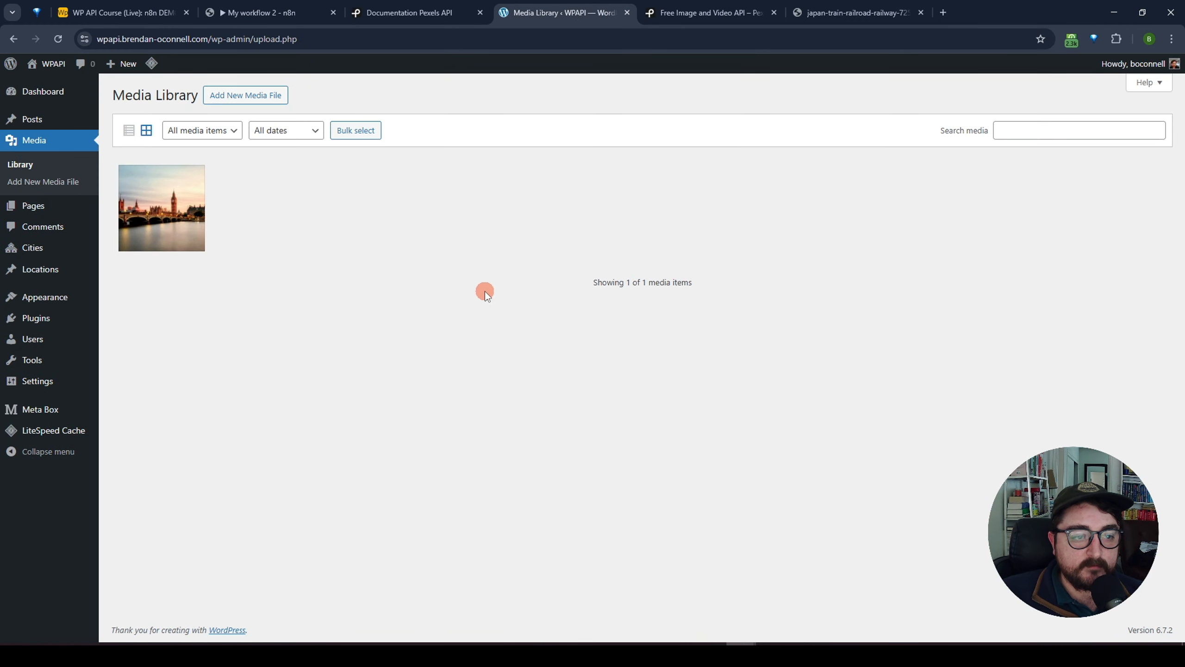
left_click(171, 204)
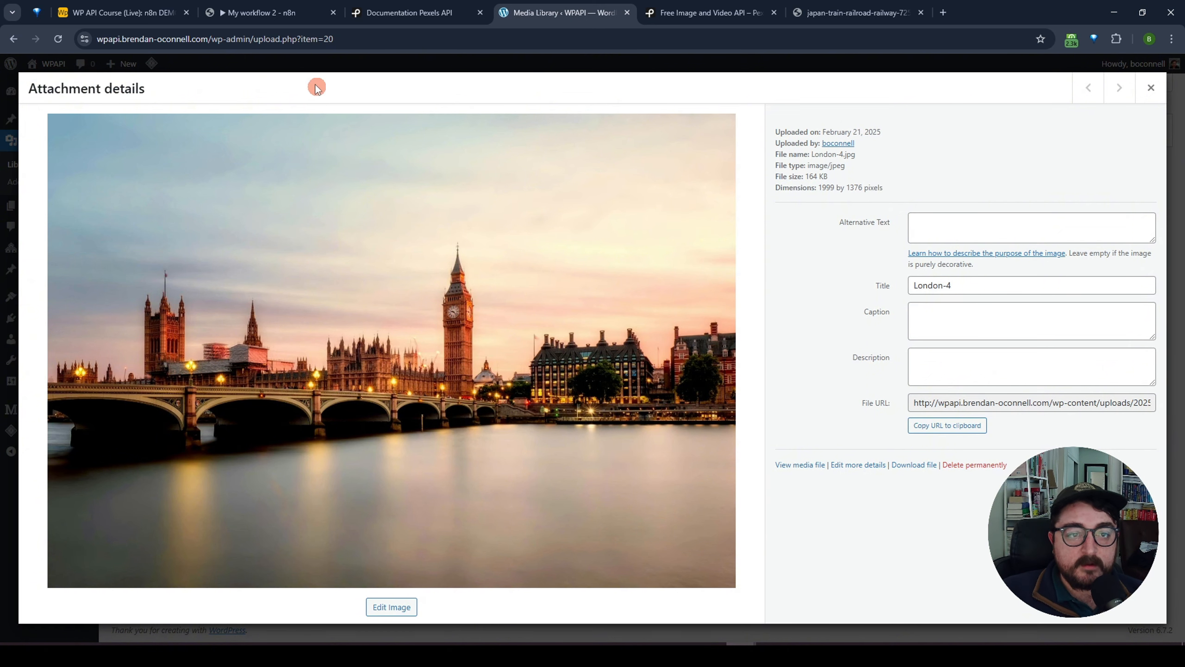
left_click(263, 12)
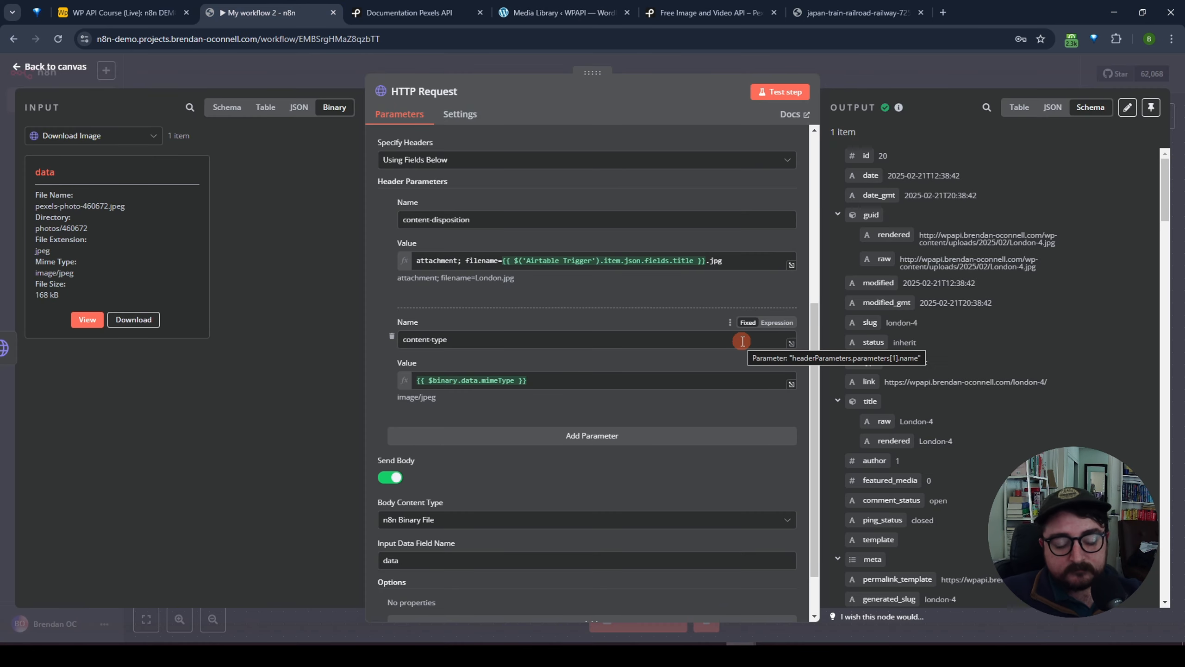
Return to the canvas and open the add-step list after the HTTP Request upload node.
left_click(898, 68)
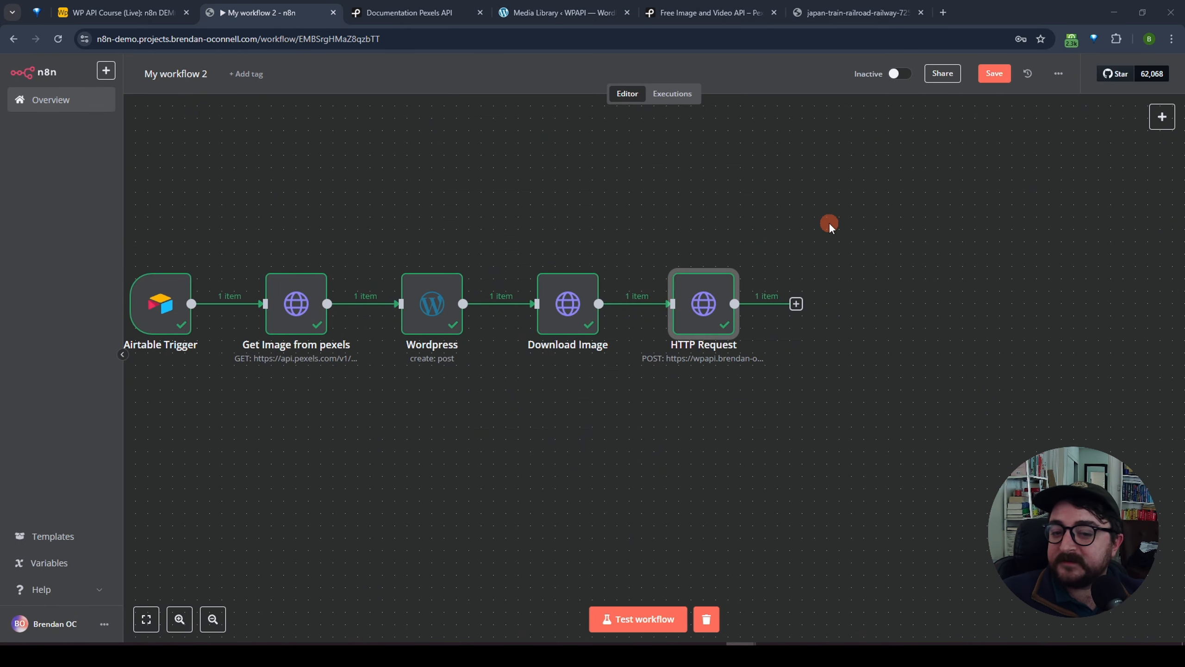
left_click(828, 222)
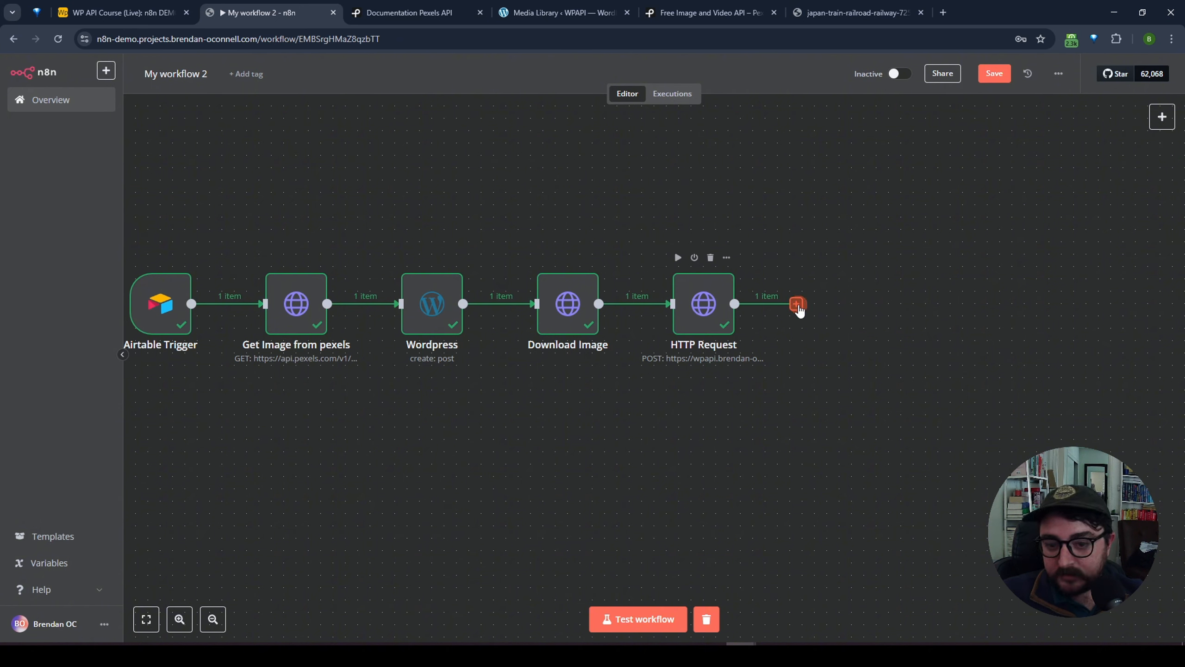
left_click(797, 304)
Add an HTTP Request node named 'Attach Featured Image to Post'.
type("htt")
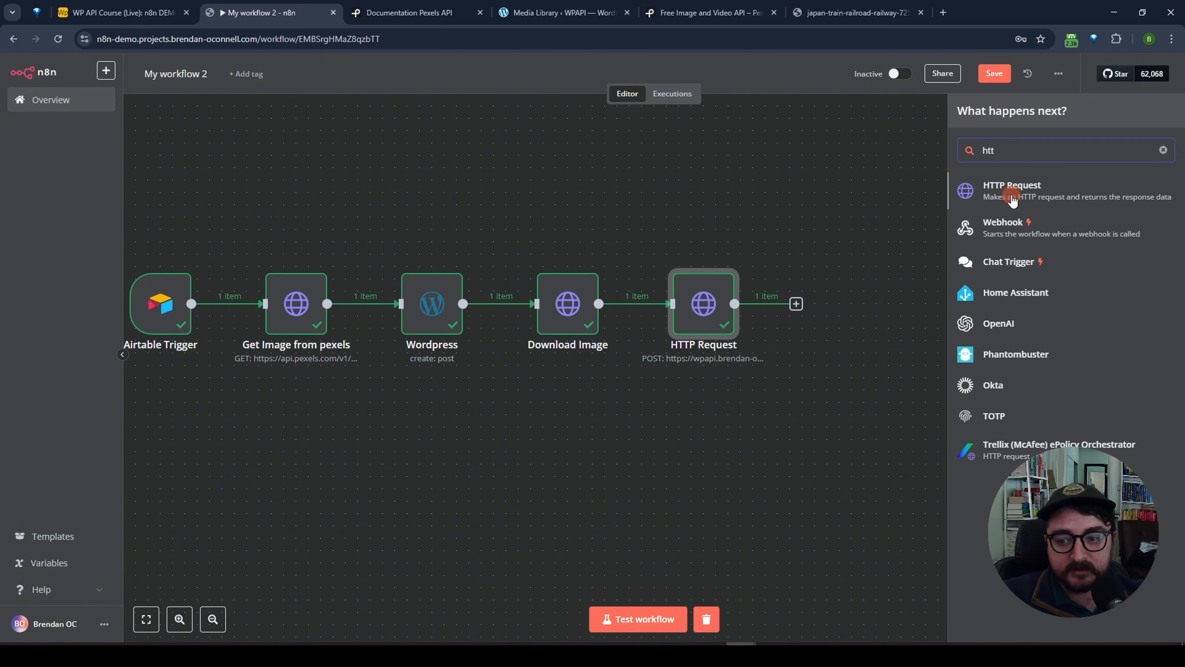
left_click(1011, 191)
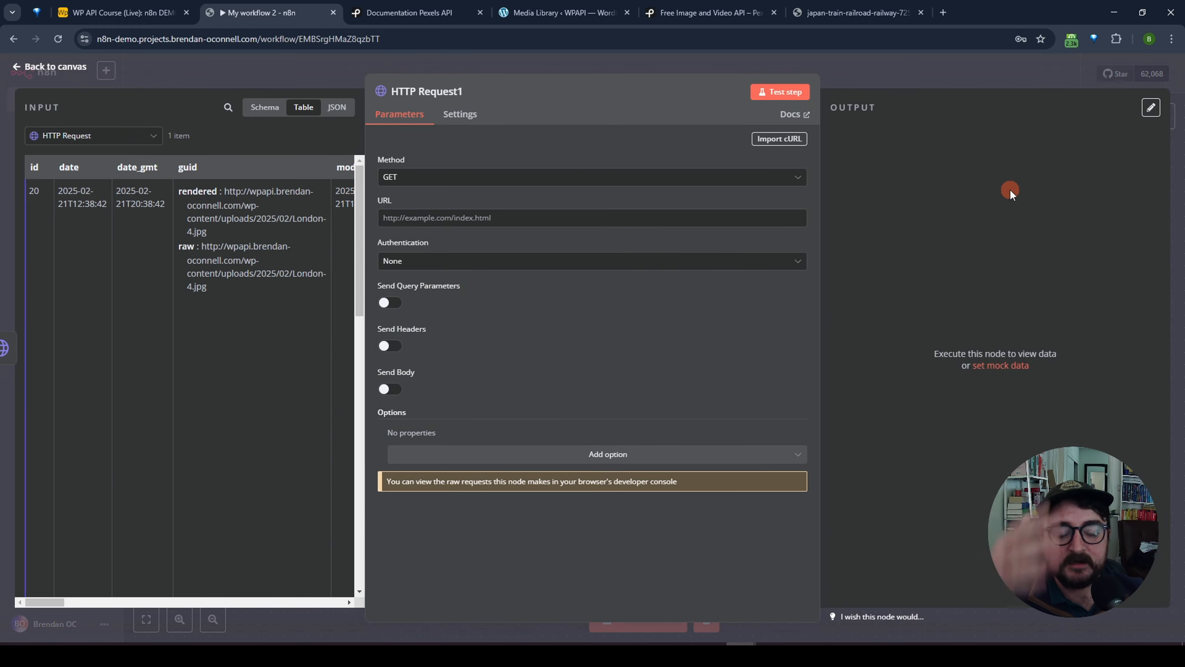
left_click(439, 93)
triple_click(542, 89)
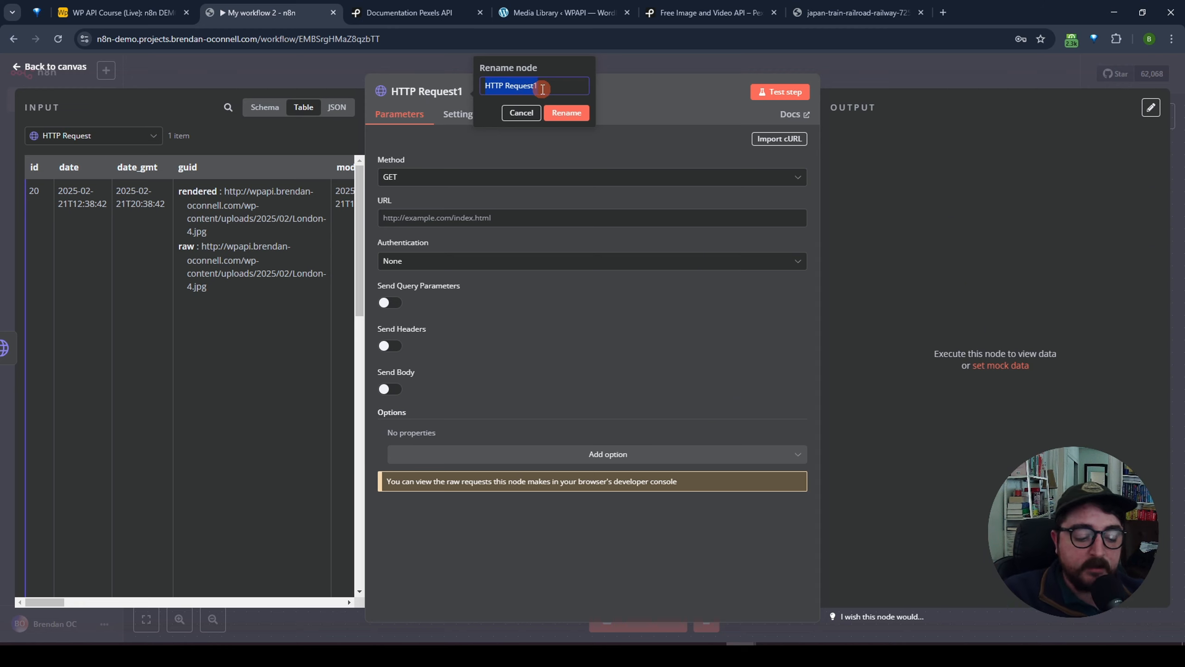
type("At")
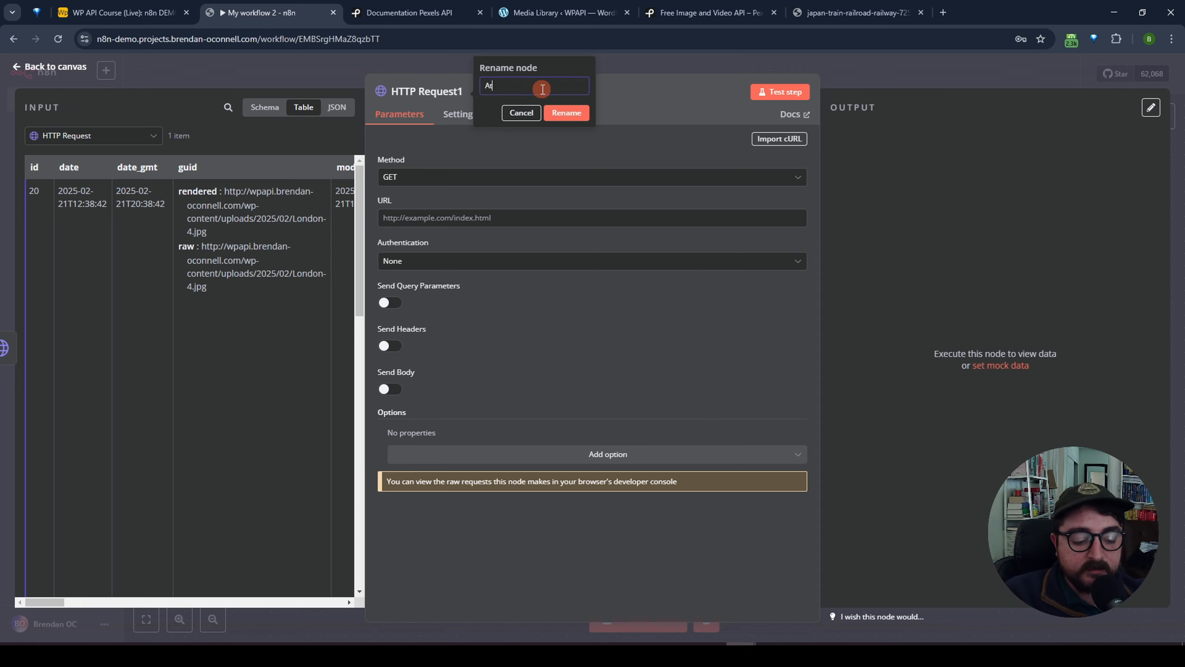
type("tach Fe")
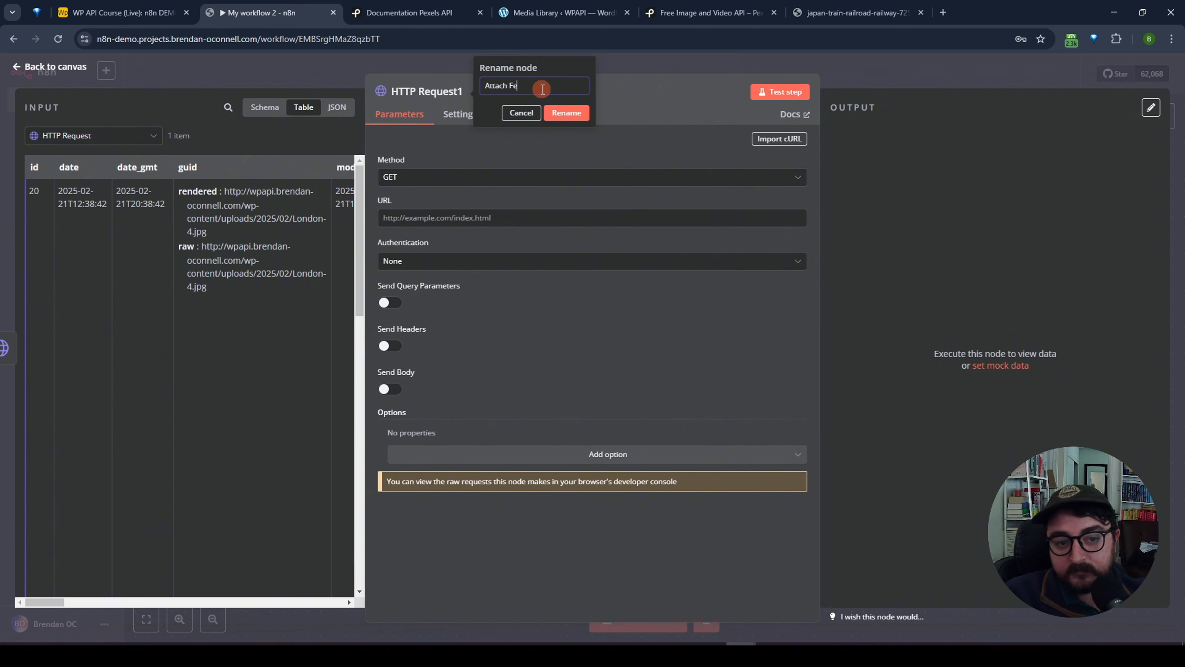
type("atured Image to Post")
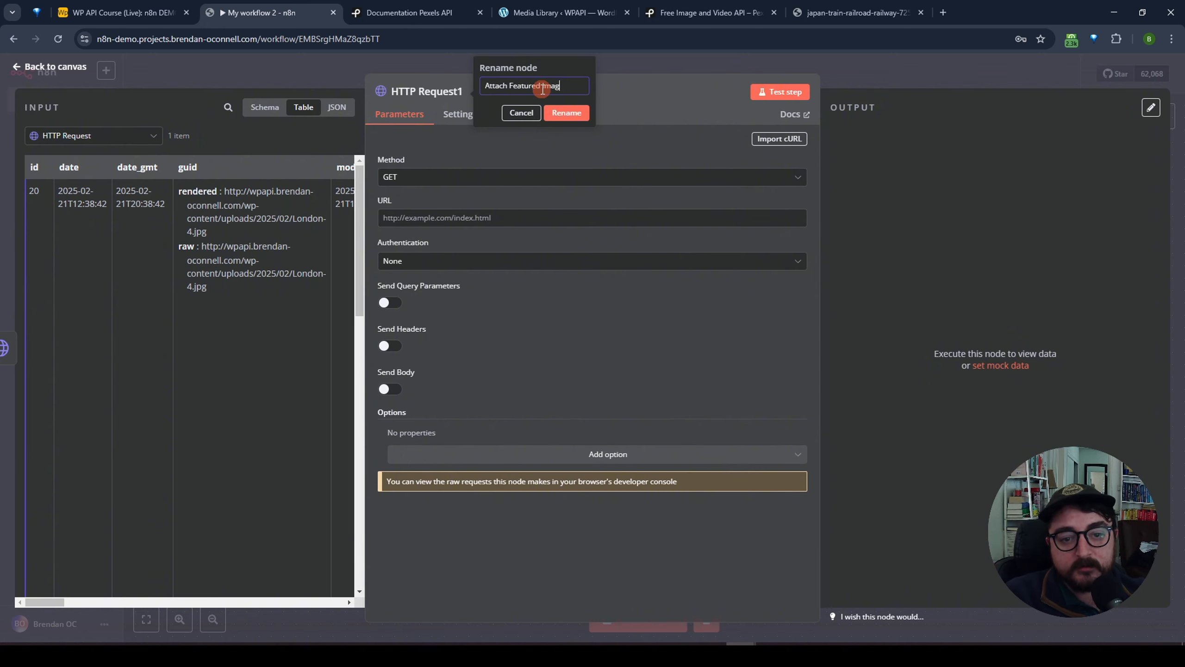
left_click(568, 113)
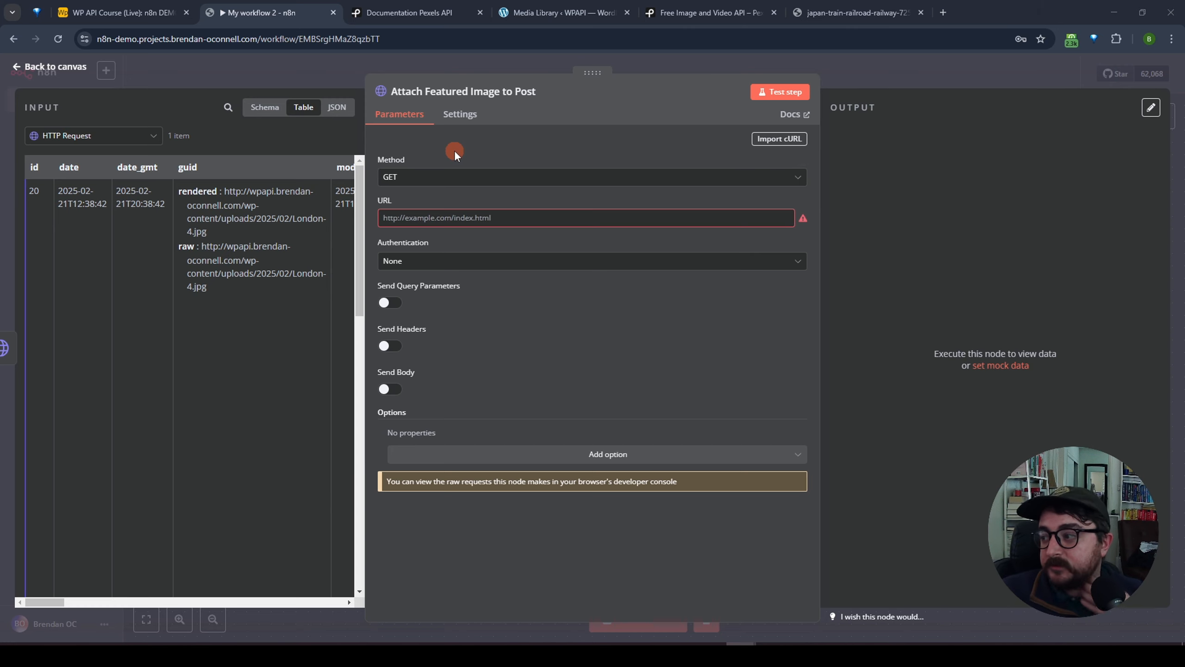
Set the request method to POST with the pasted WordPress /wp-json/wp/v2/posts/ endpoint URL.
left_click(438, 178)
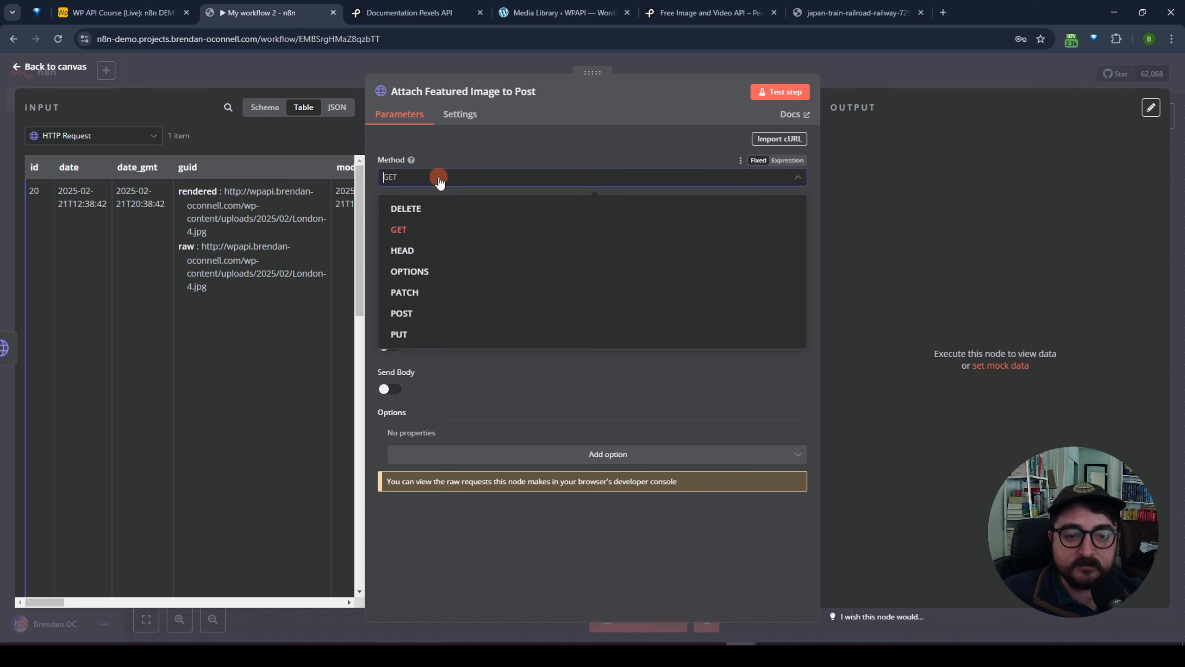
left_click(419, 314)
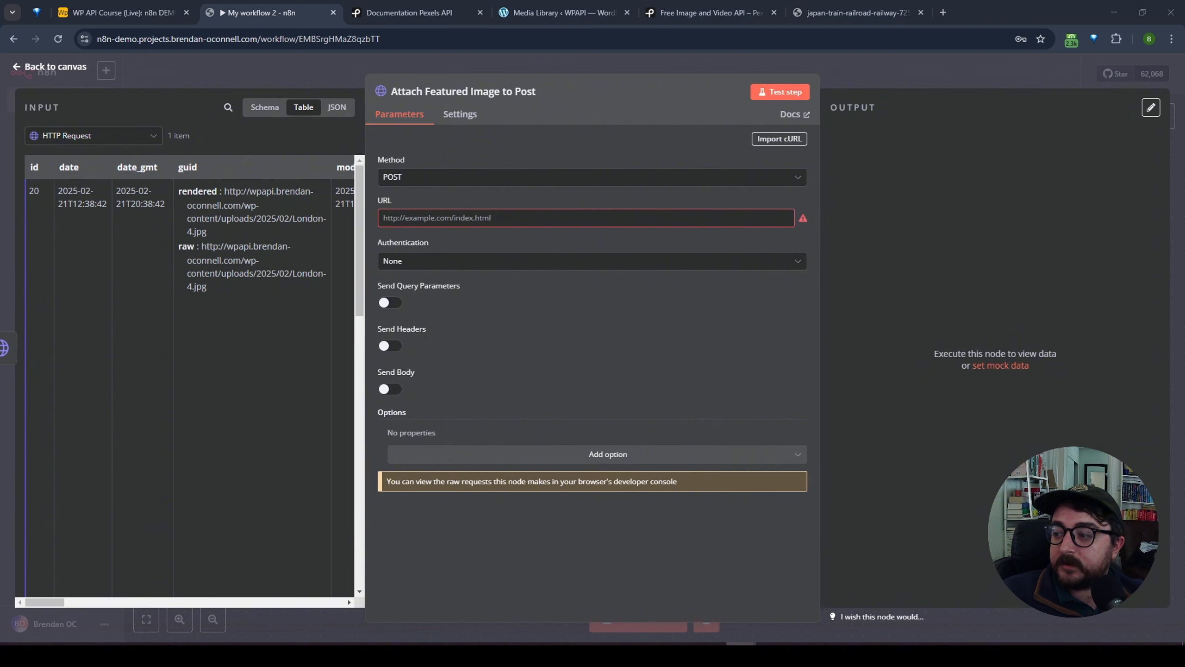
left_click(455, 217)
type("https://wpapi.brendan-oconnell.com/wp-json/wp/v2/posts/")
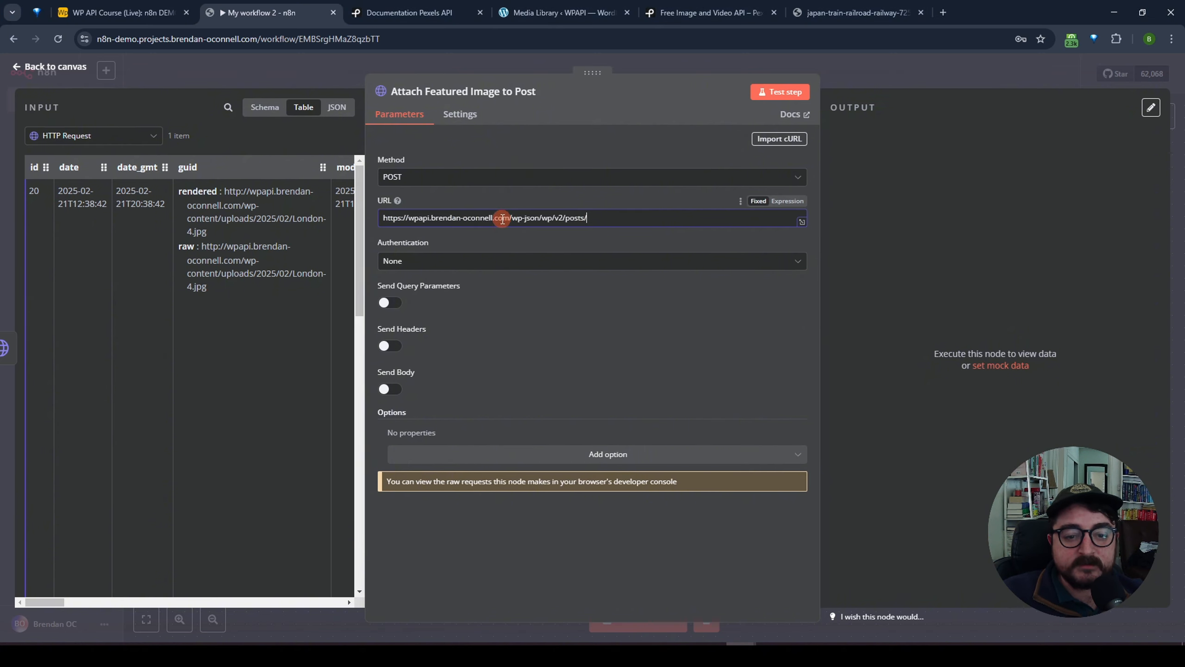
left_click_drag(512, 218, 602, 217)
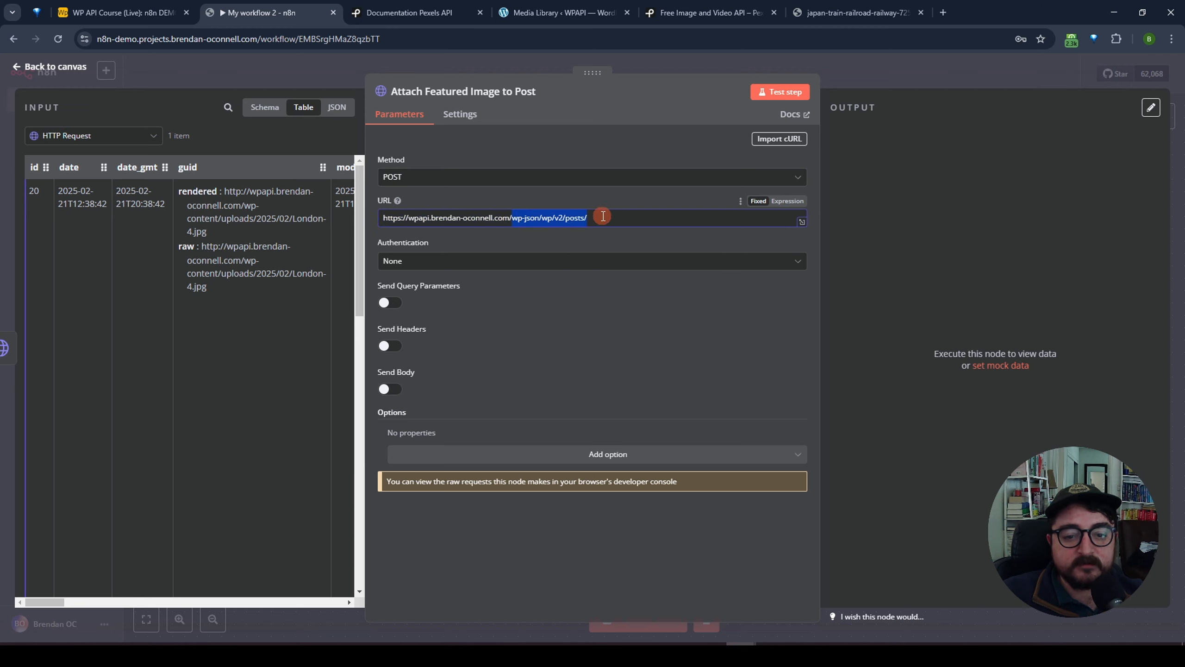
left_click(582, 218)
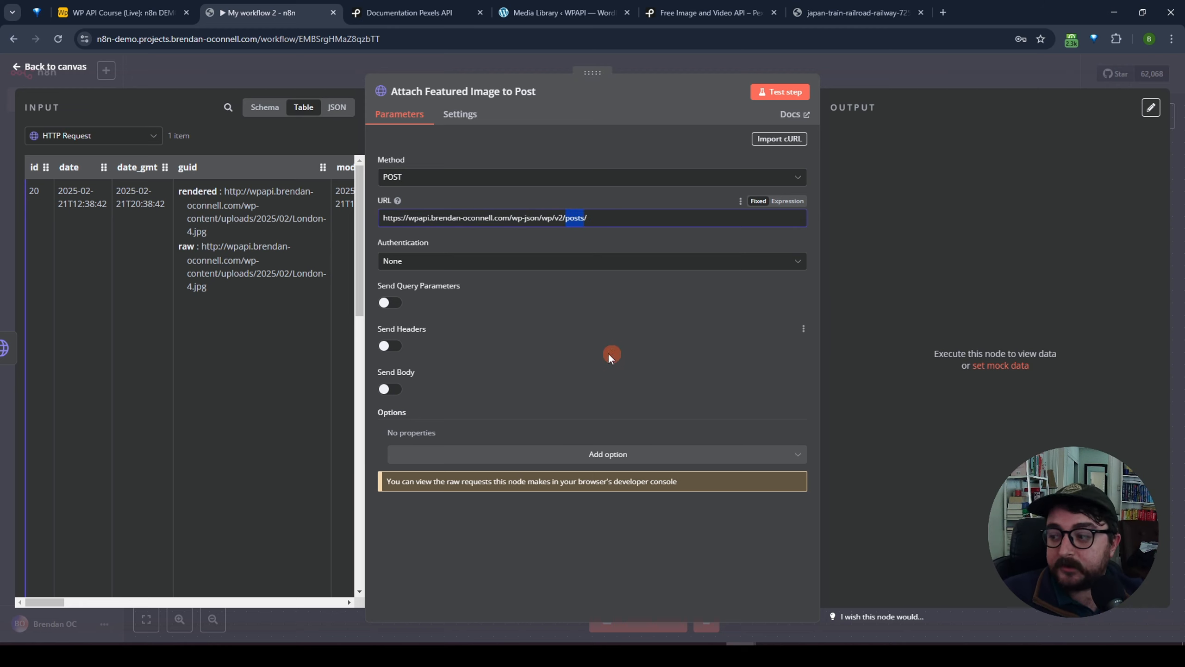
Authenticate with the predefined Wordpress API credential type using the Wordpress account.
left_click(438, 262)
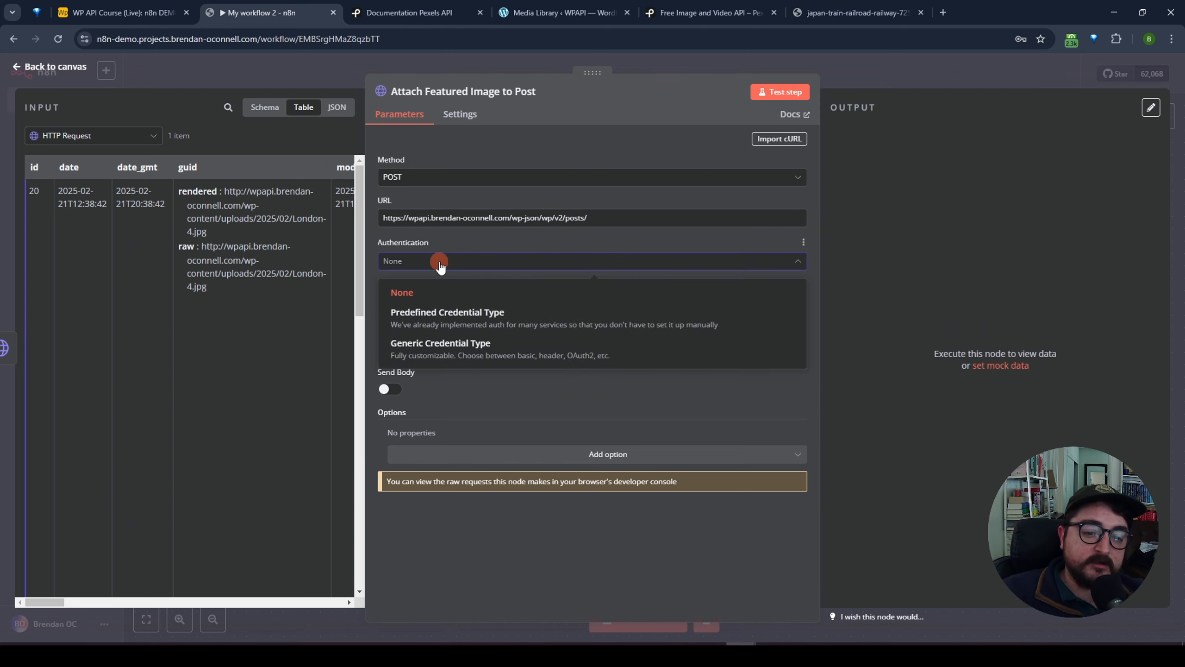
left_click(450, 319)
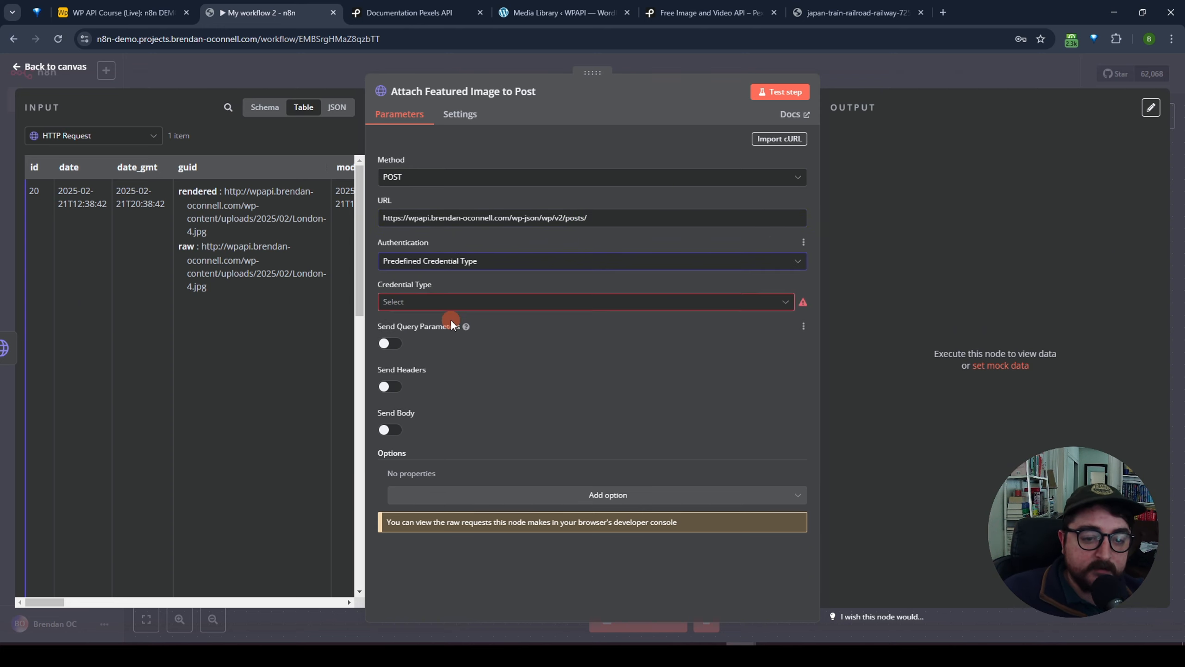
left_click(463, 303)
type("word")
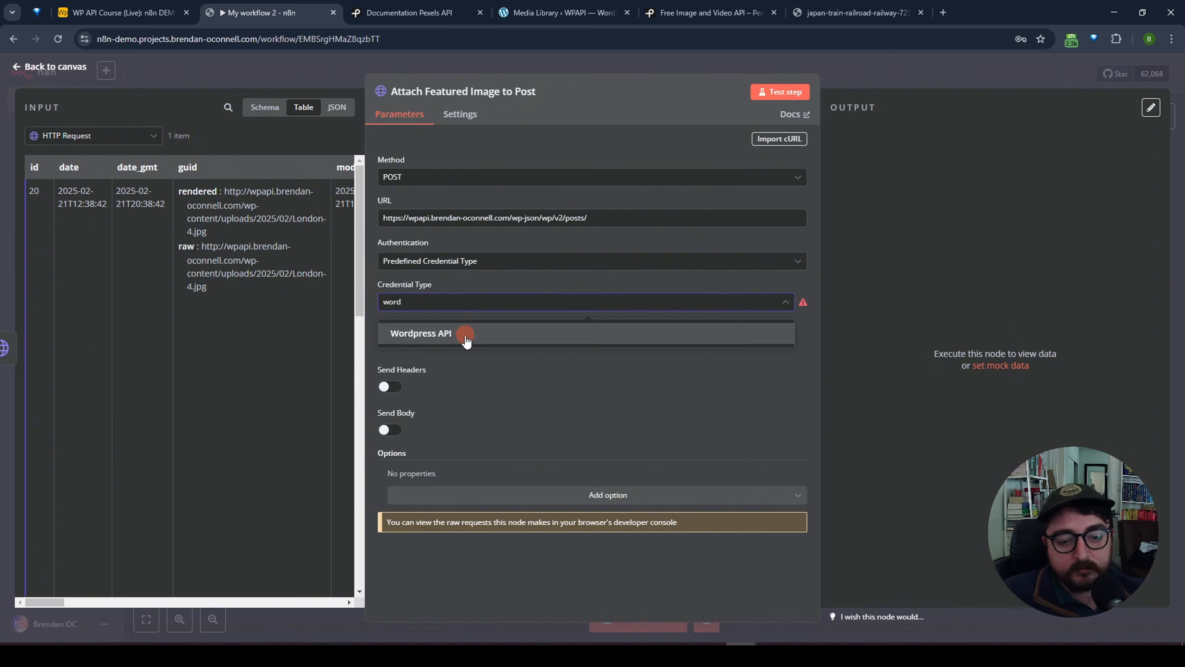
left_click(467, 334)
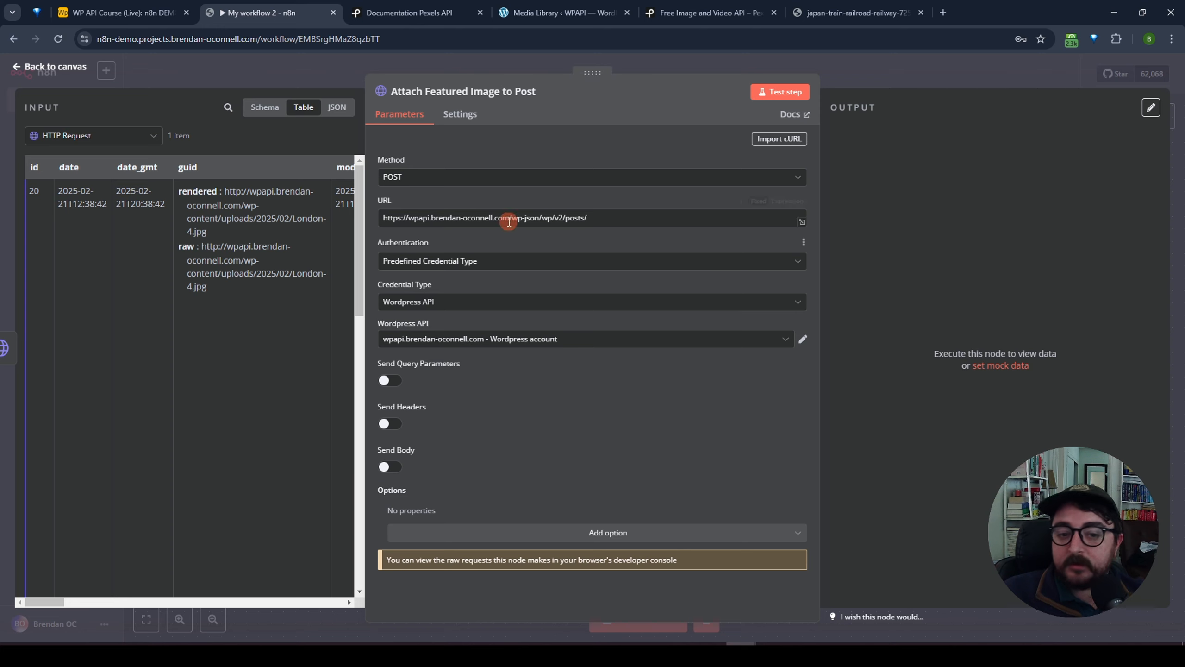
left_click(635, 219)
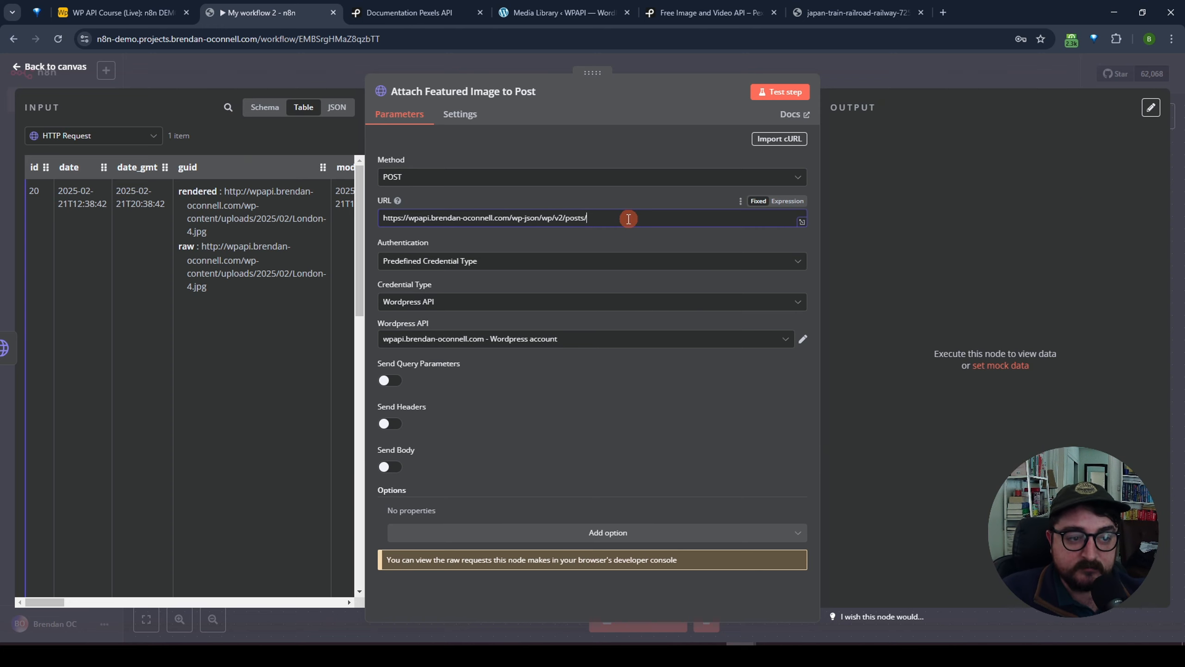
left_click(80, 138)
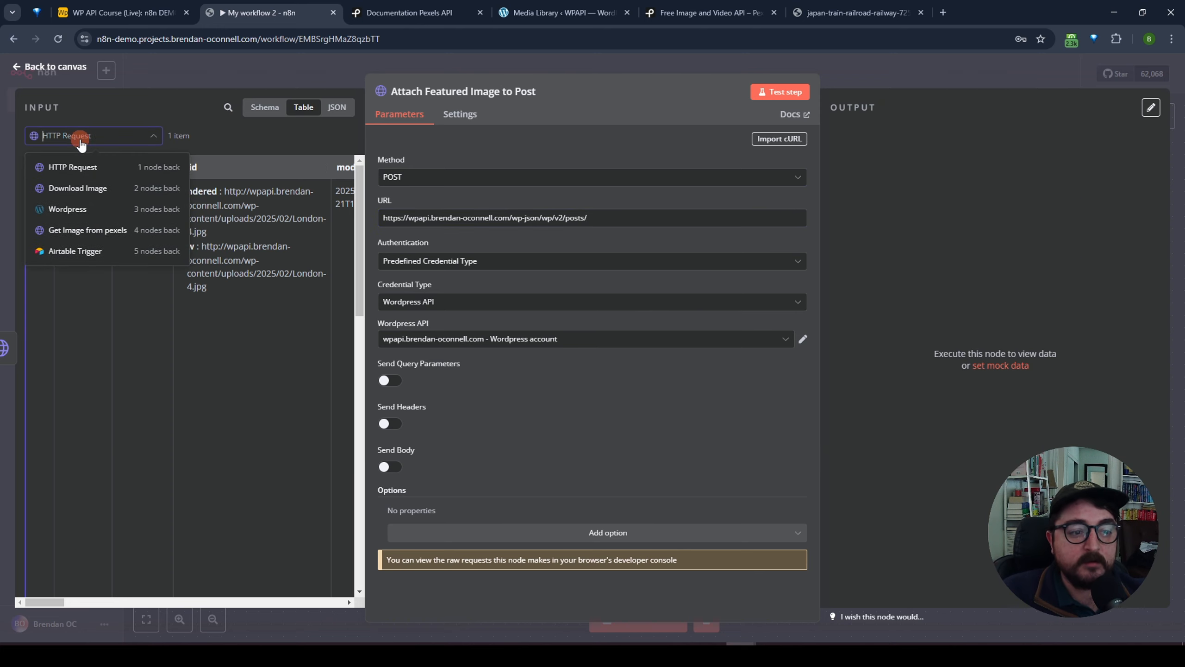
Append the input's {{ $json.id }} field to the URL after posts/ and remove the extra space.
left_click(94, 211)
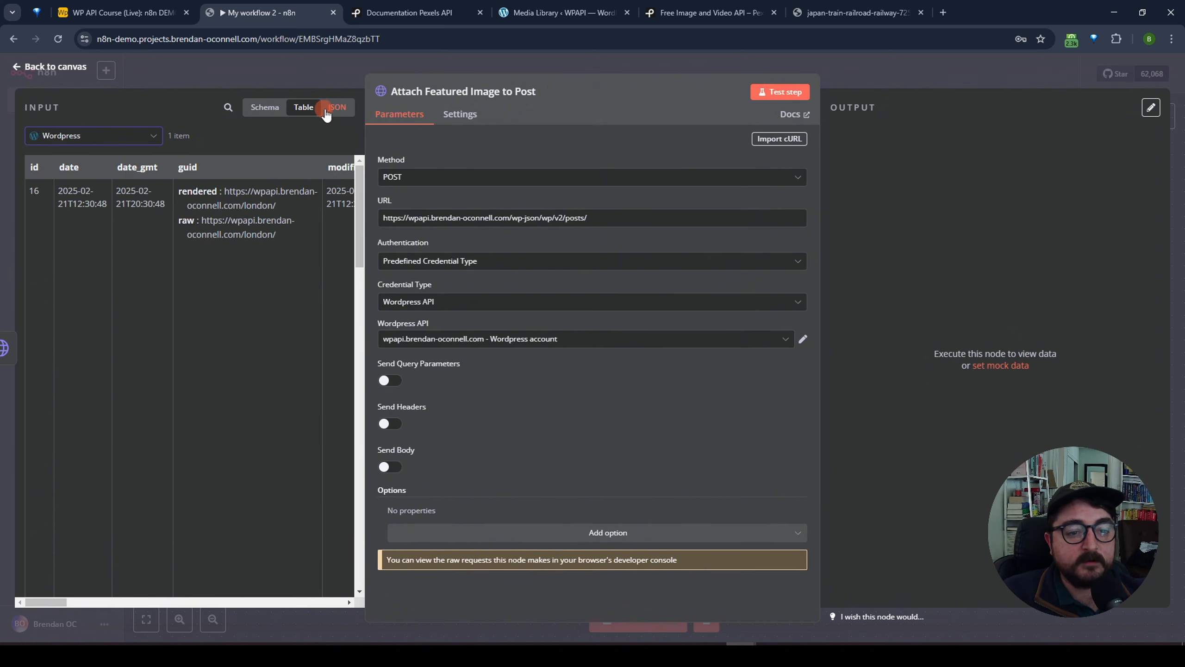
left_click(267, 108)
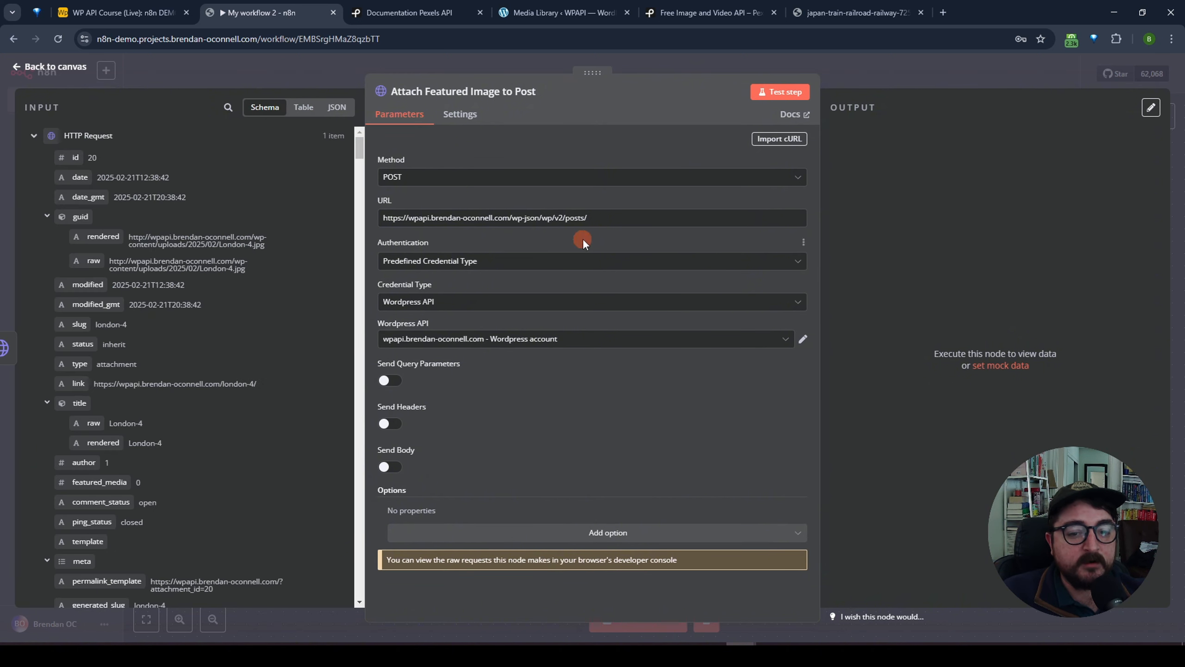
left_click(602, 220)
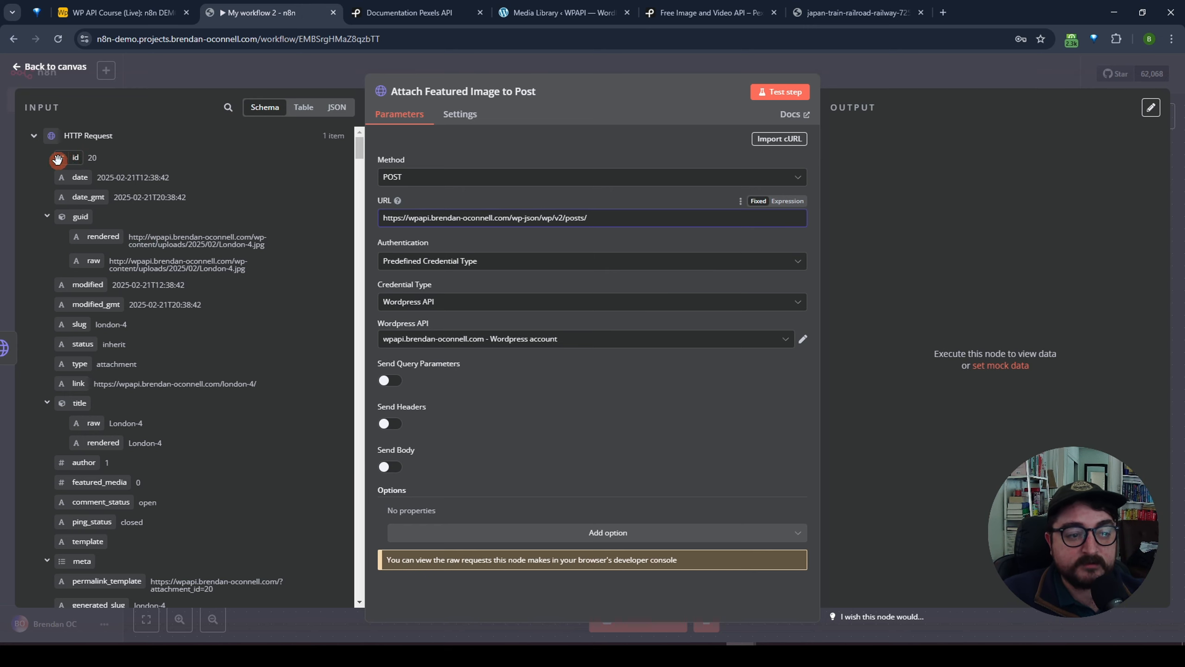
left_click_drag(57, 159, 626, 219)
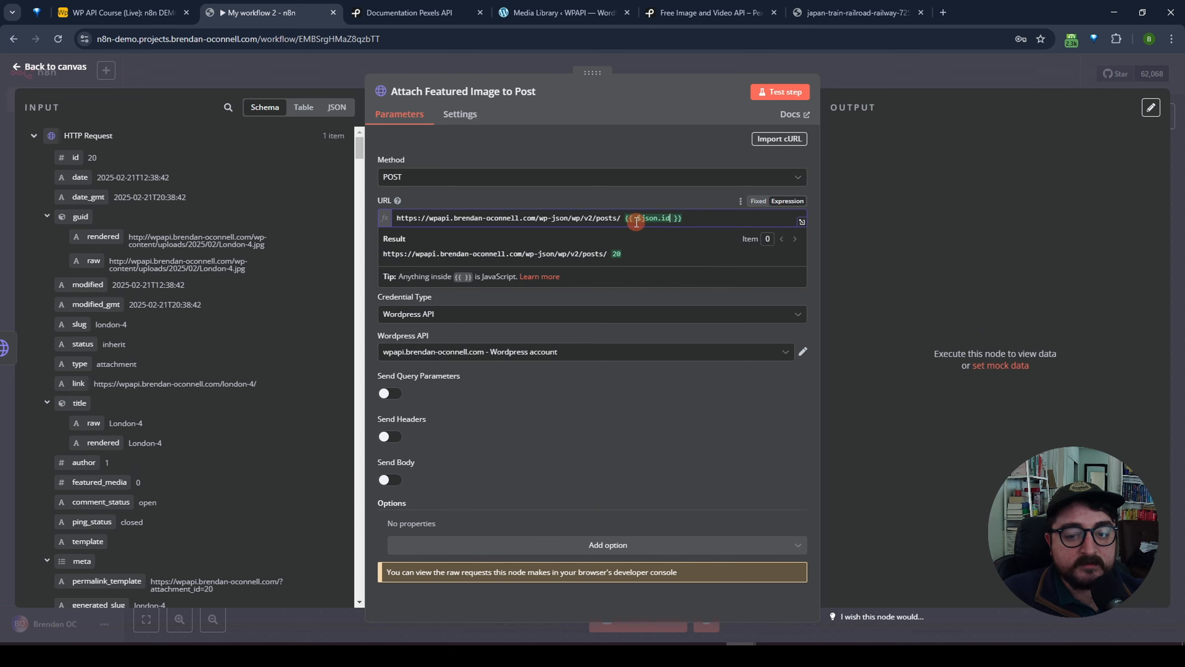
left_click(624, 218)
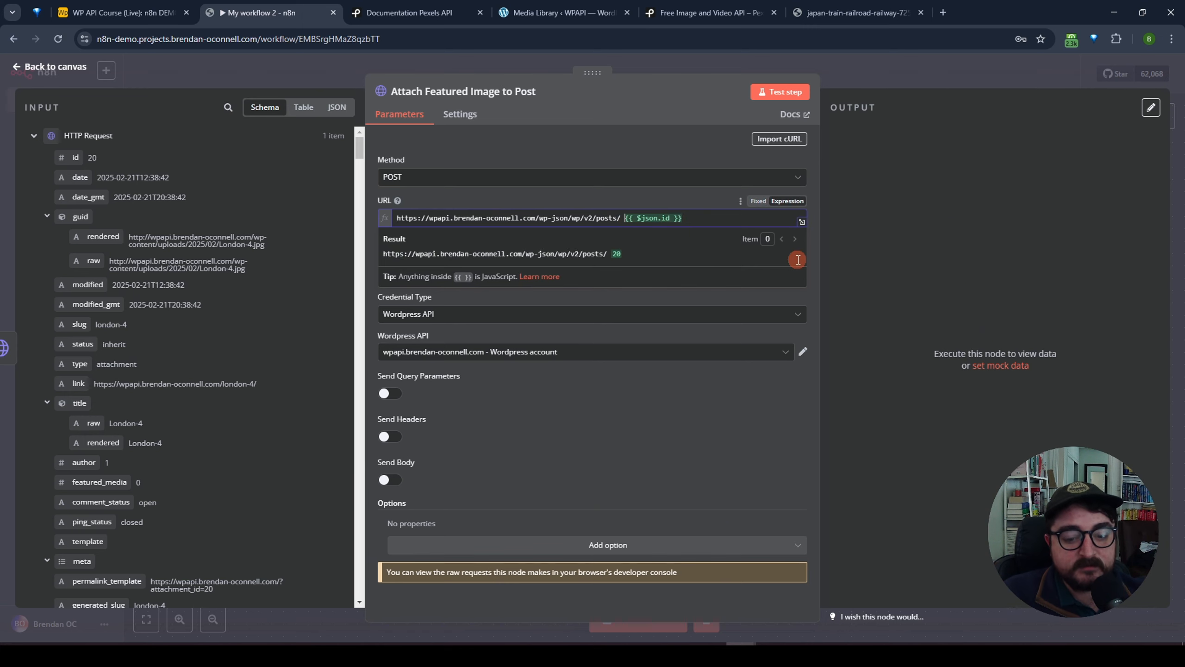
key("BackSpace")
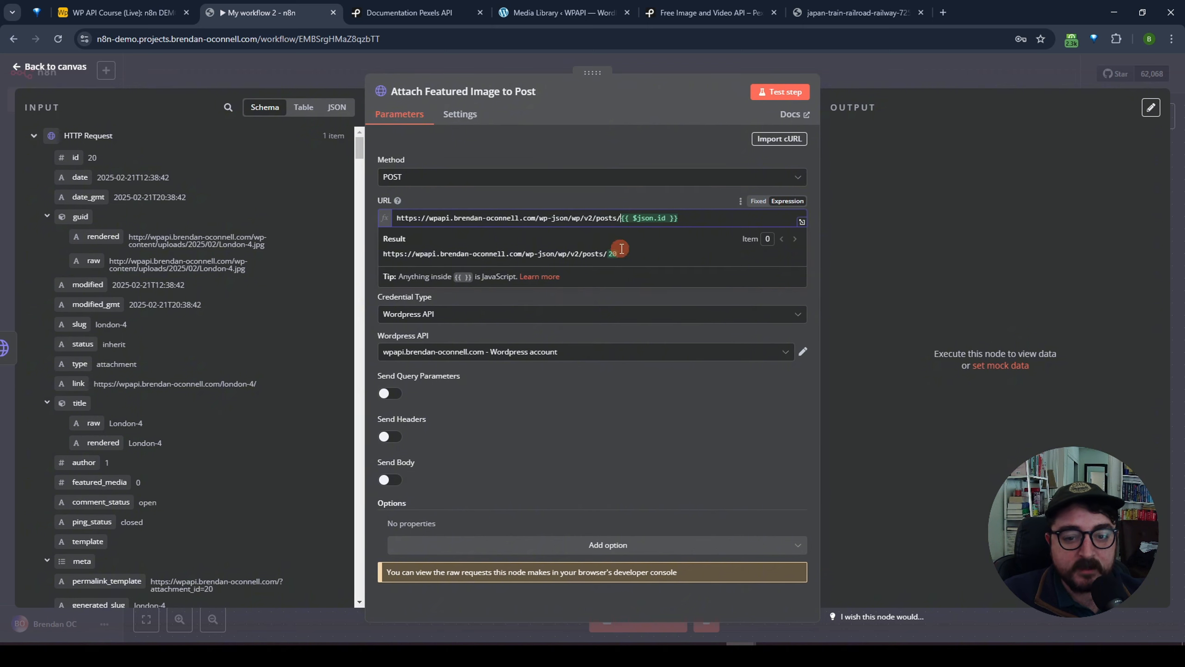
Inspect the id expression at the end of the request URL.
left_click(618, 198)
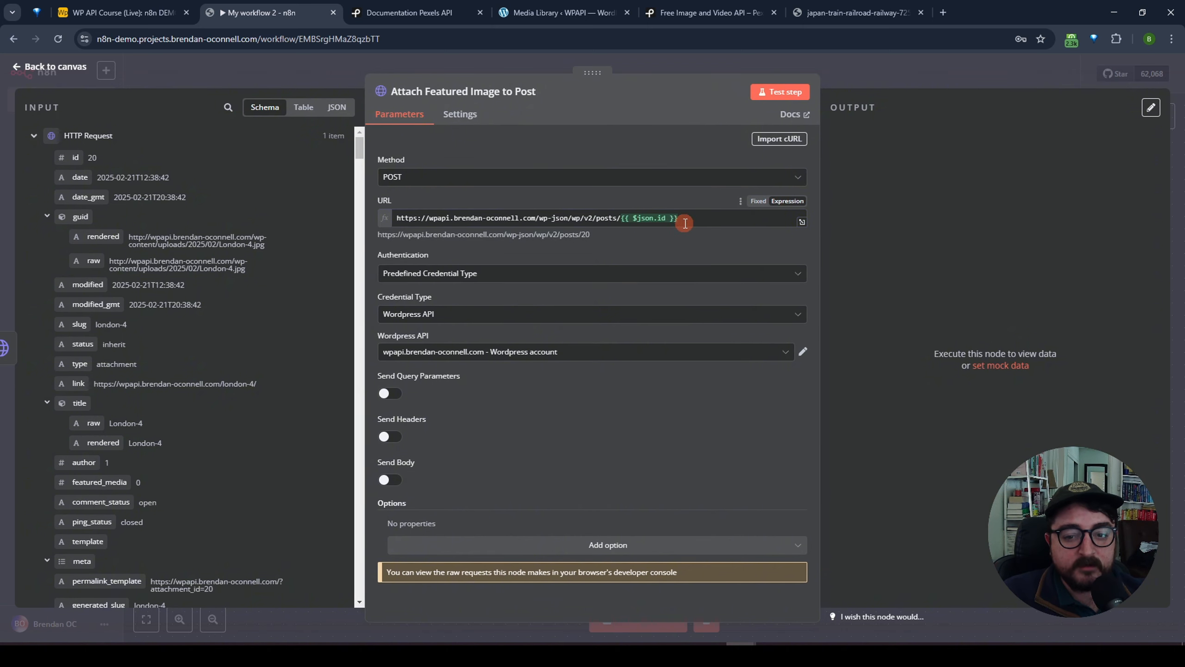
left_click_drag(685, 223, 619, 223)
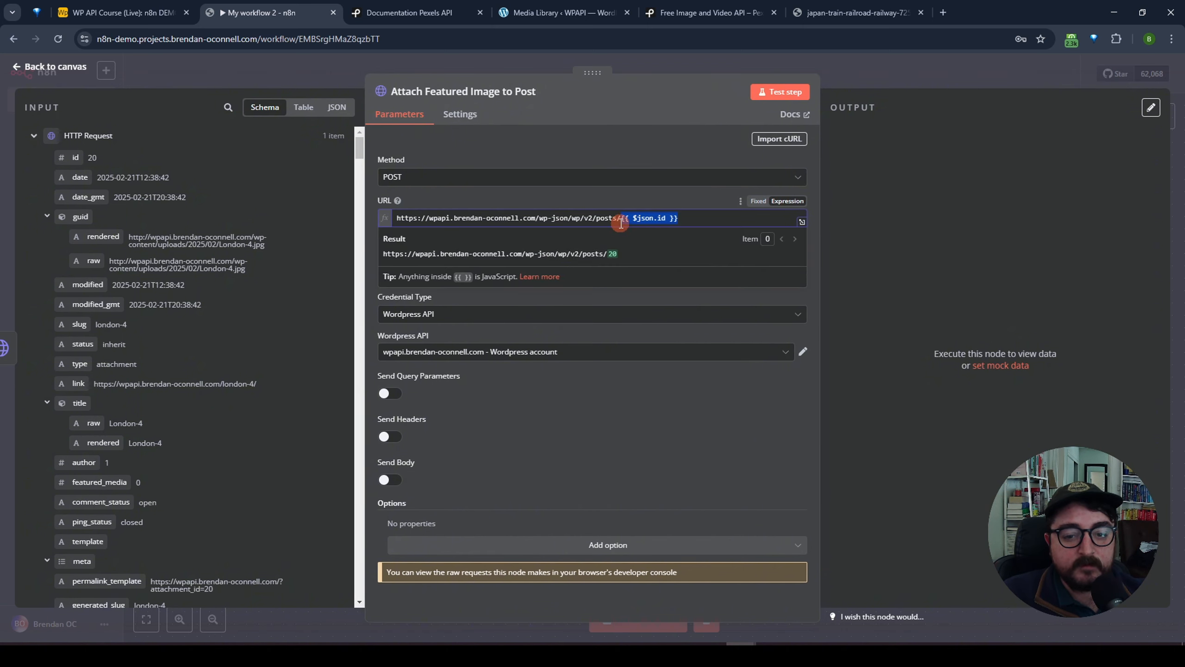
left_click(610, 202)
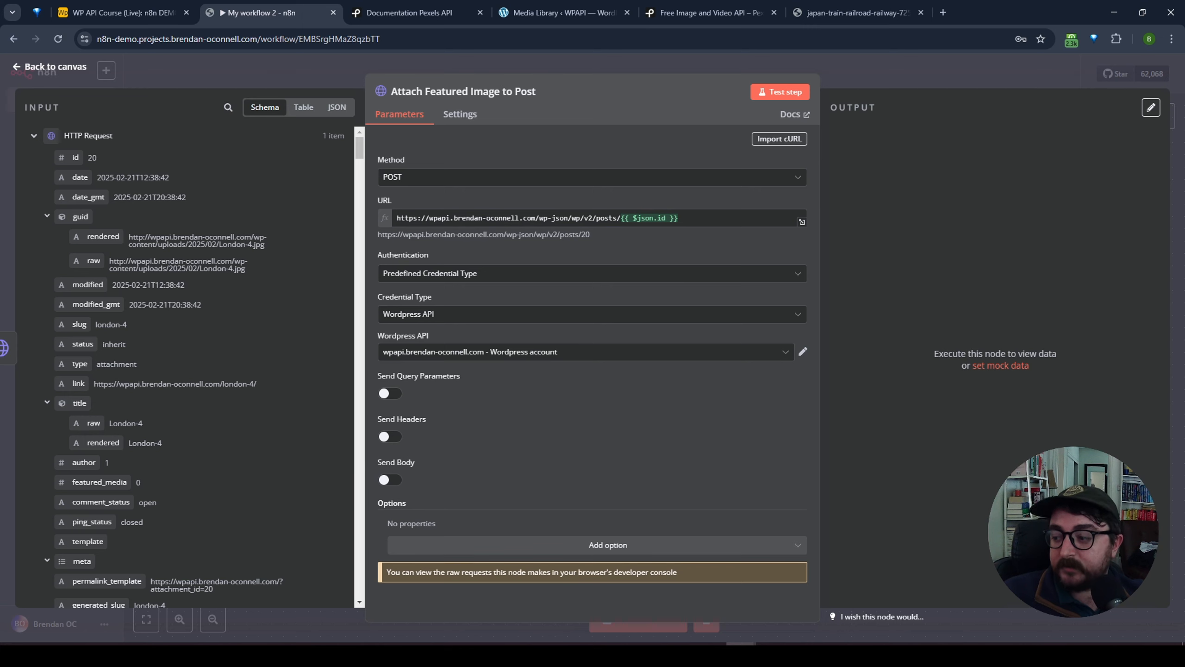
left_click(594, 404)
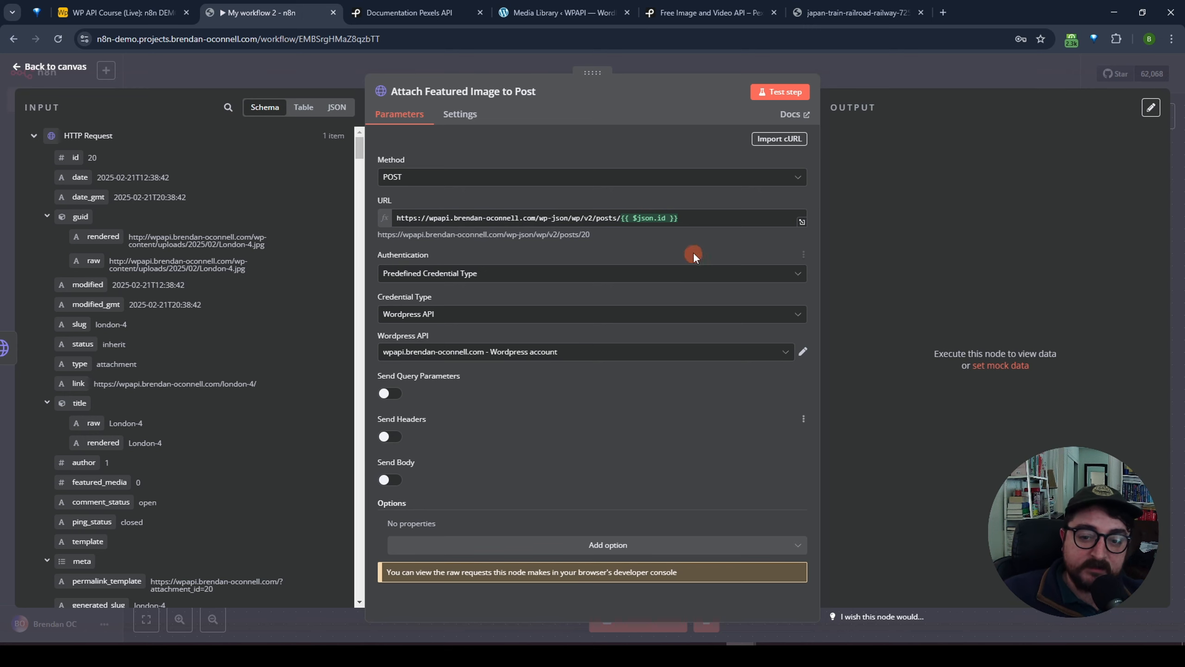
left_click_drag(677, 218, 621, 215)
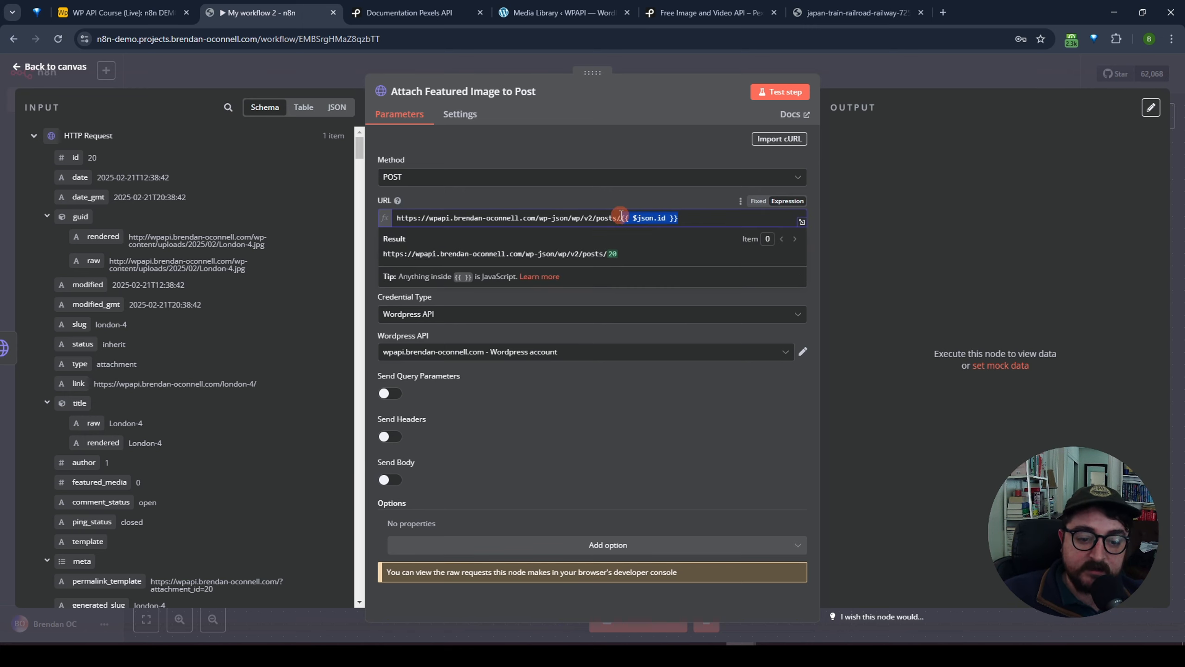
left_click(619, 459)
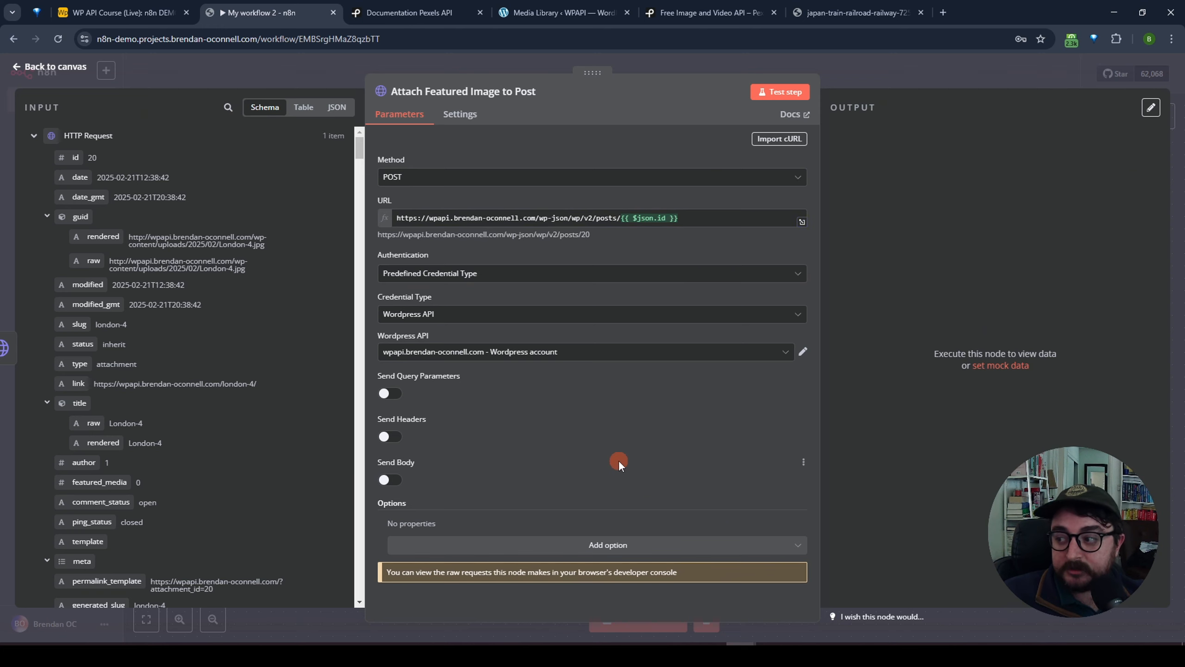
Browse the HTTP Request and Wordpress input fields for id 16, then return to the canvas.
left_click(34, 135)
left_click_drag(100, 177, 82, 175)
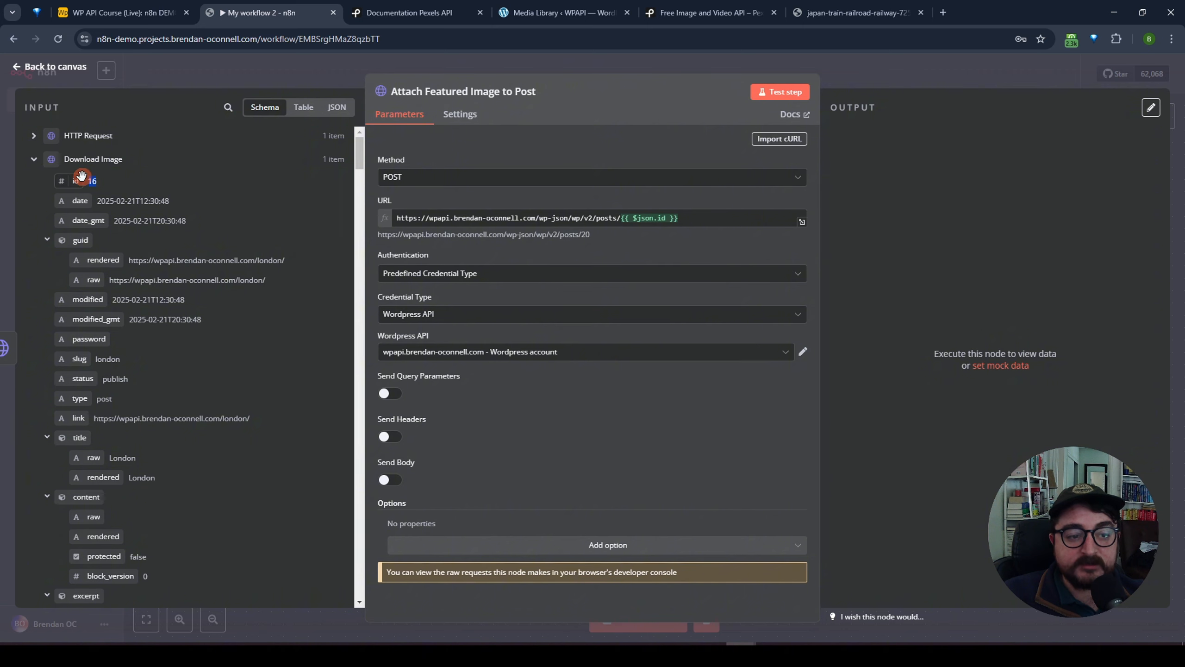
left_click(88, 158)
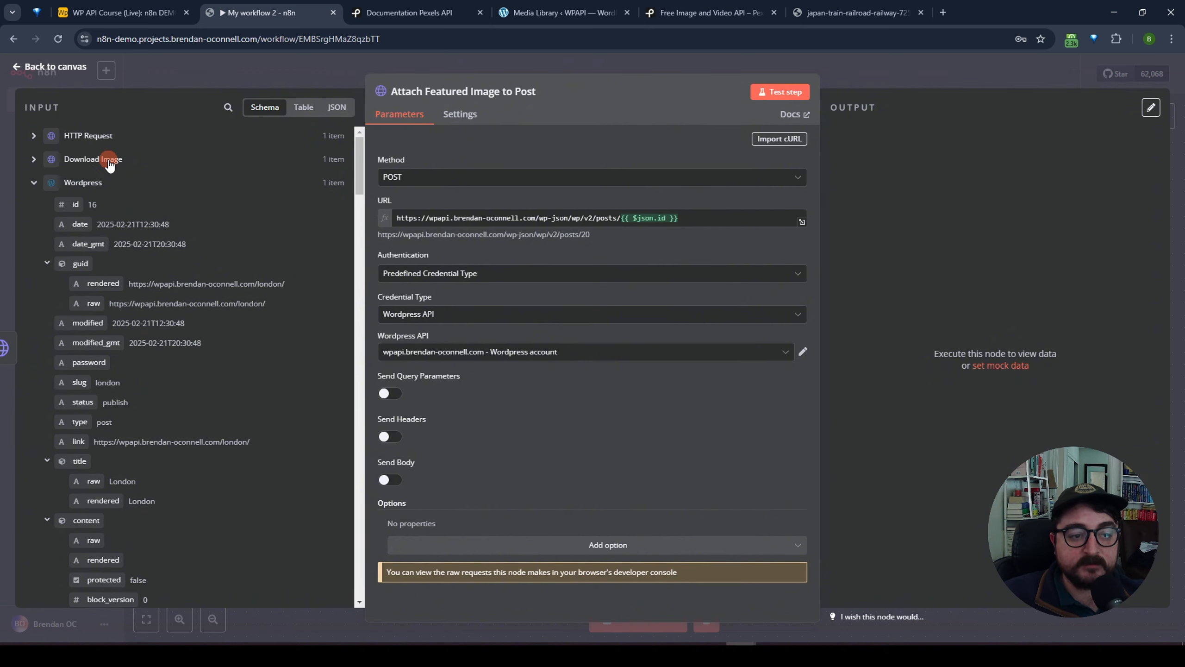
left_click(93, 136)
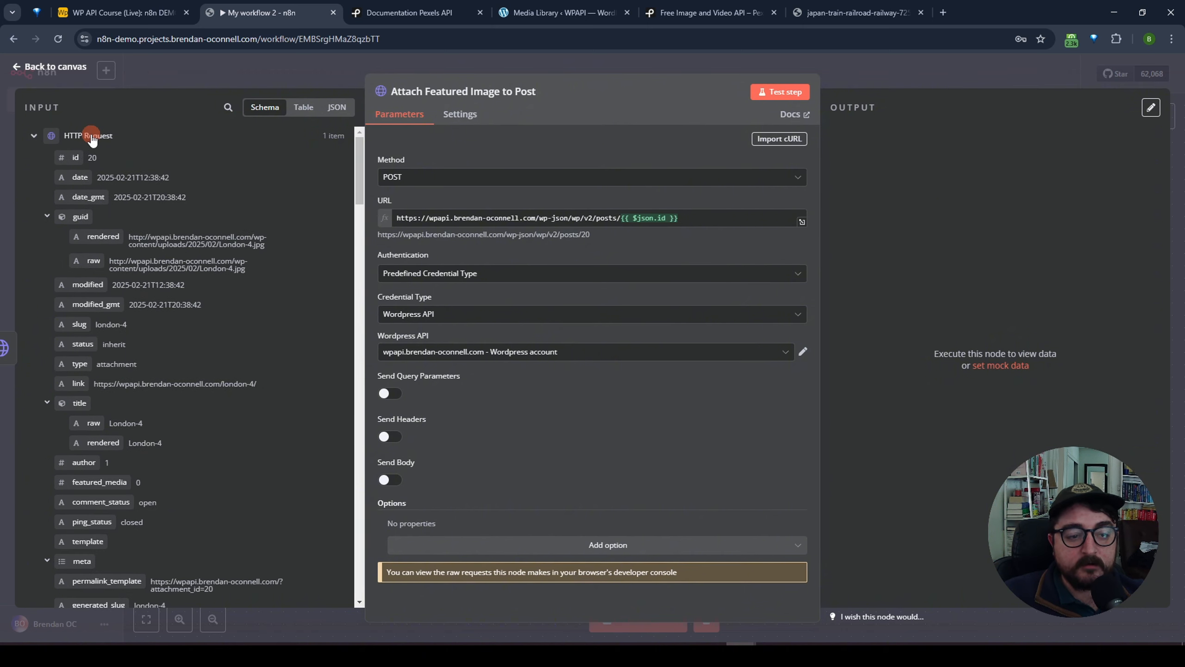
left_click(91, 137)
left_click(83, 183)
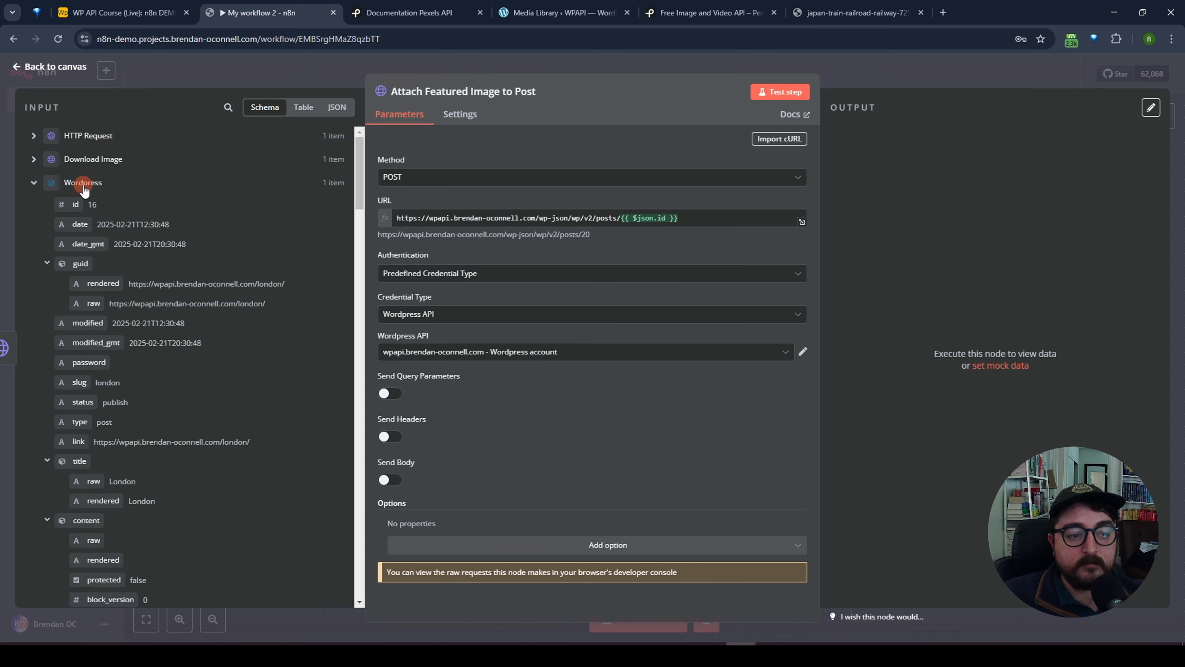
left_click(93, 139)
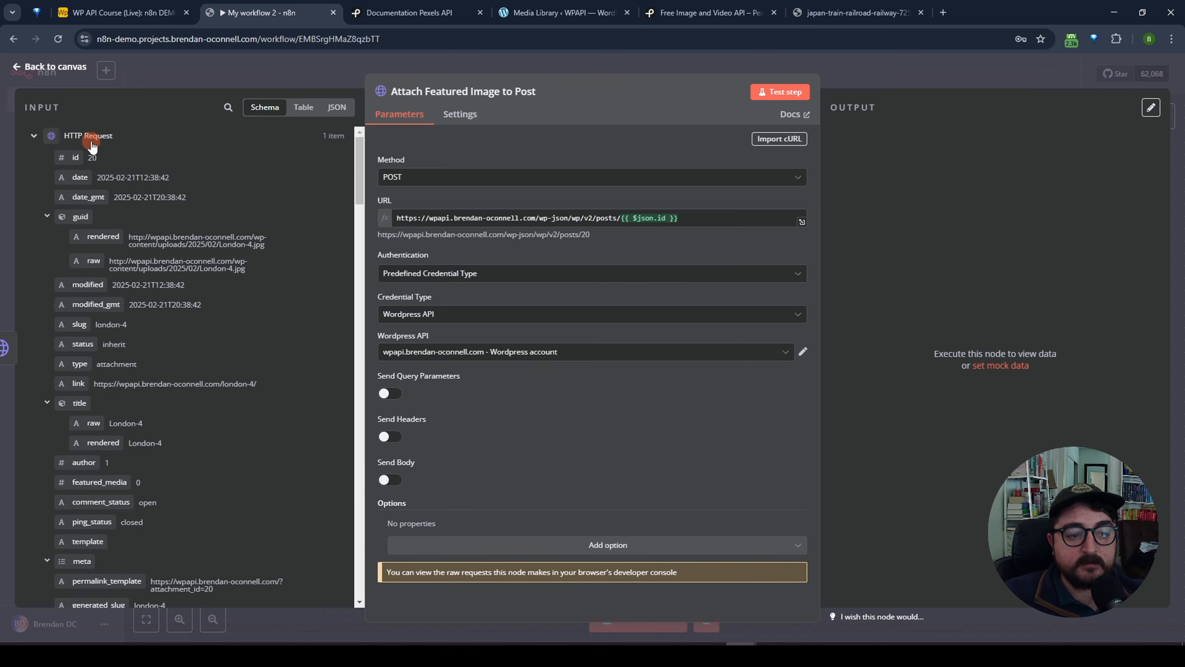
left_click(93, 143)
left_click(828, 77)
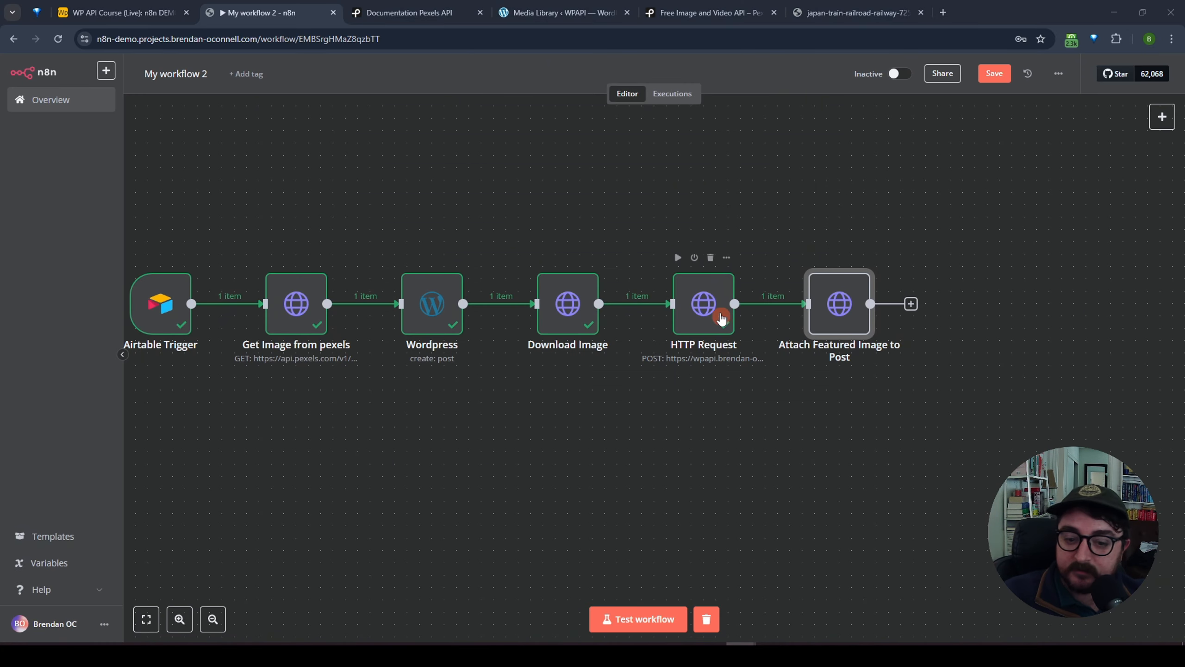
Rename the image-upload HTTP Request node to 'POST Image'.
left_click(720, 304)
double_click(720, 305)
left_click(417, 97)
double_click(539, 84)
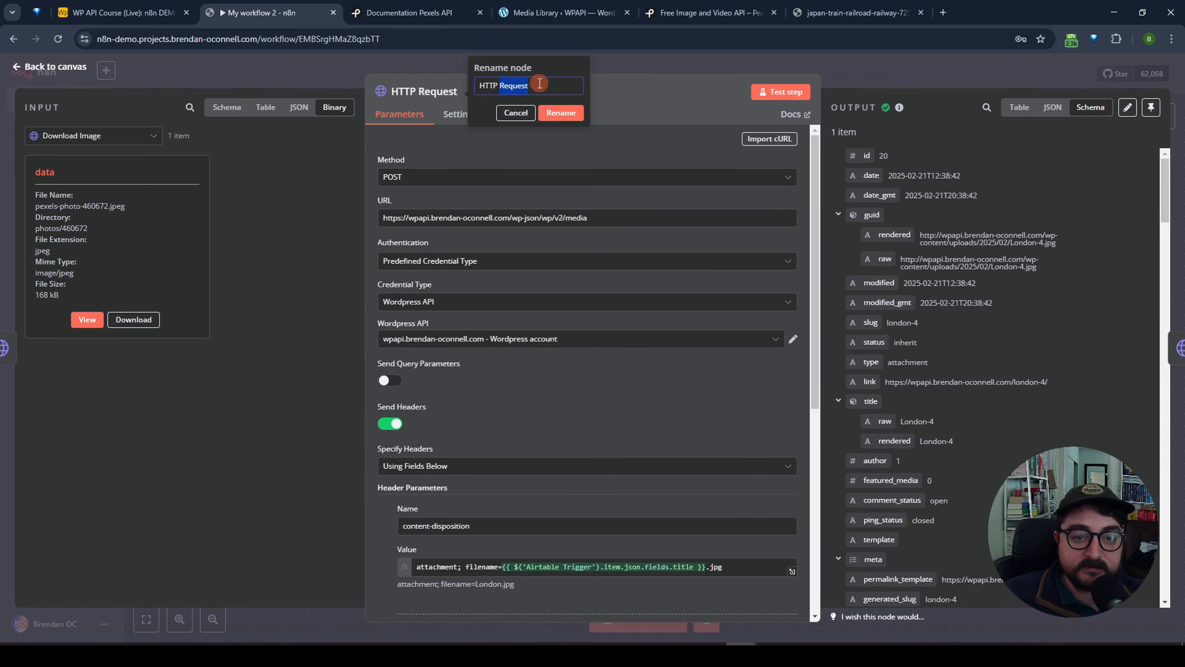
left_click_drag(539, 84, 487, 85)
key("ctrl+a")
type("POST")
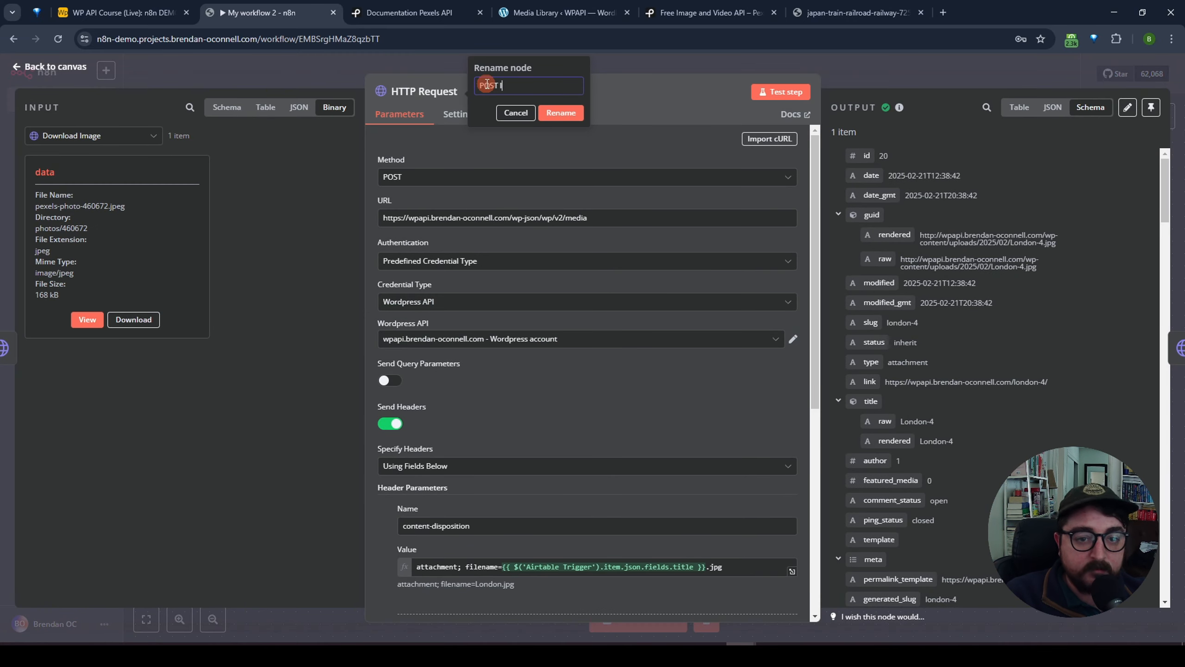
left_click(561, 113)
left_click(883, 71)
Reopen the Attach Featured Image to Post node's settings.
left_click(692, 320)
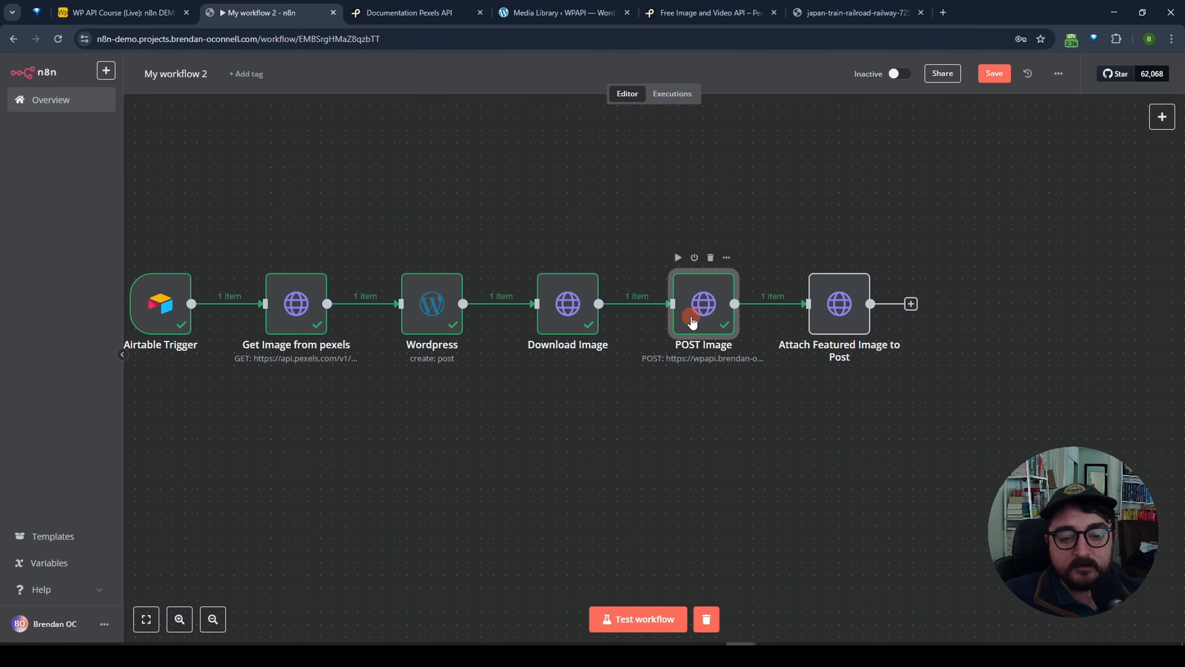
left_click(567, 306)
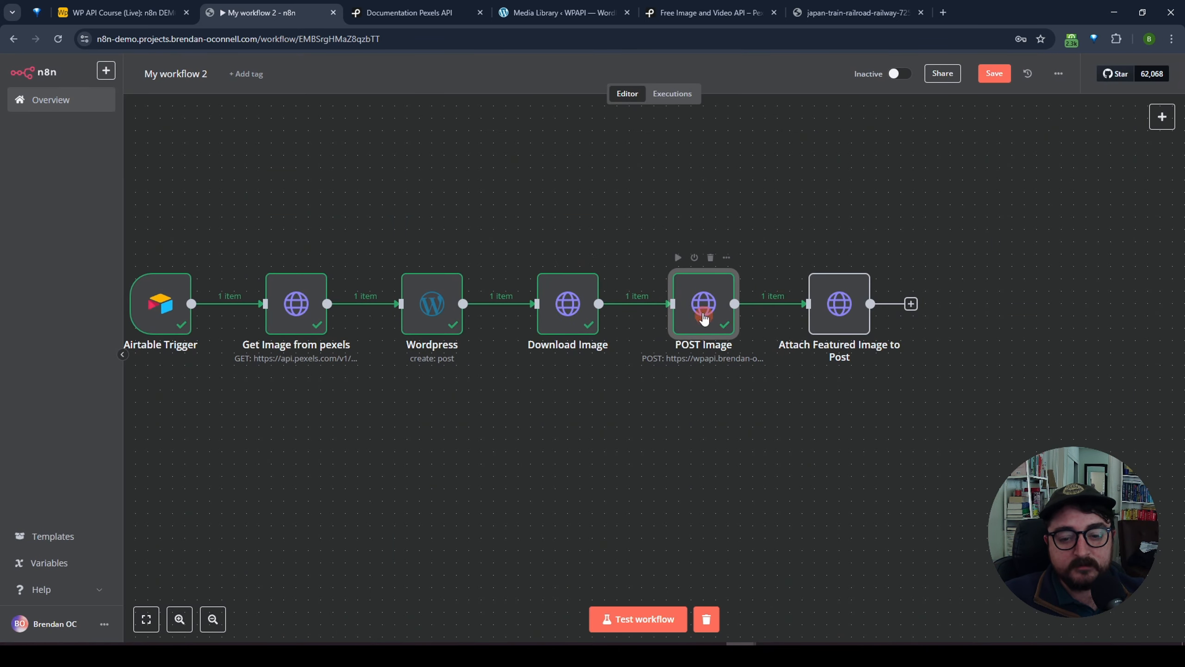
left_click(700, 318)
left_click(824, 321)
double_click(824, 322)
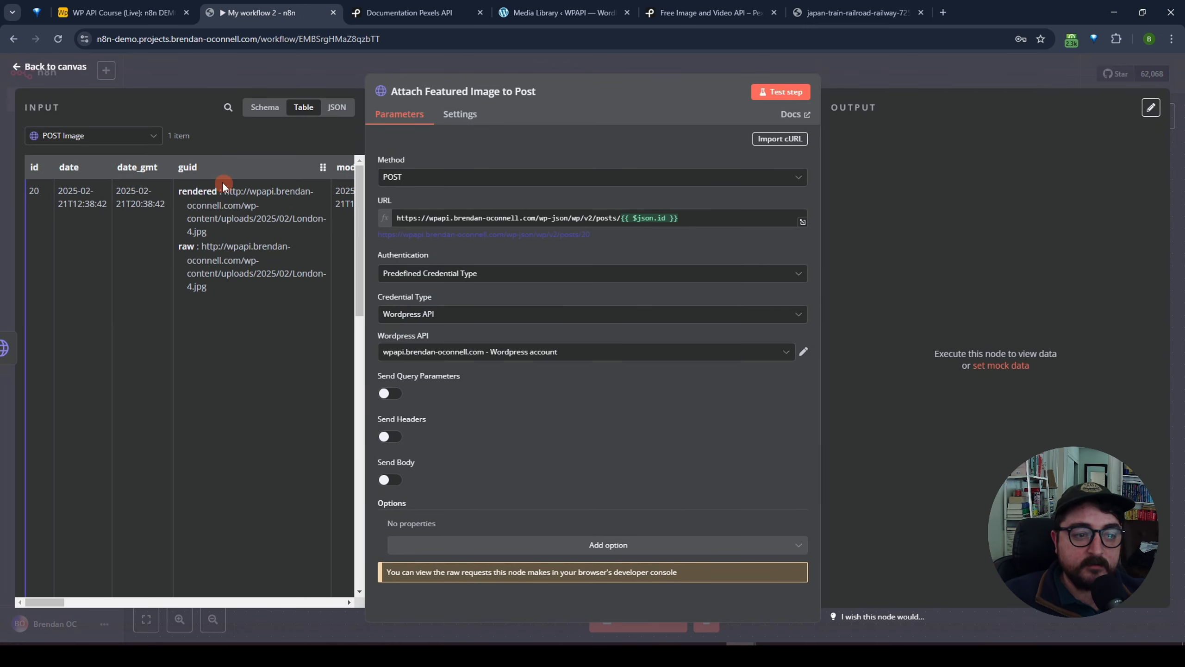
Replace the URL's id with {{ $('Wordpress').item.json.id }}, resolving to /wp-json/wp/v2/posts/16.
left_click(269, 109)
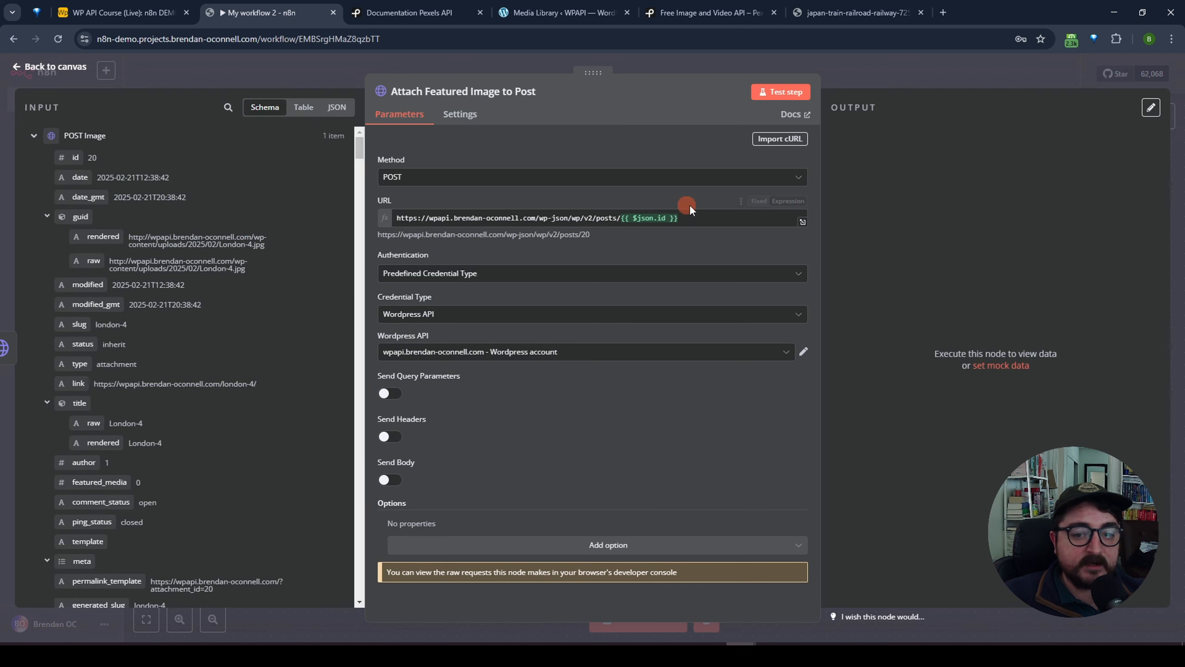
left_click_drag(679, 218, 623, 215)
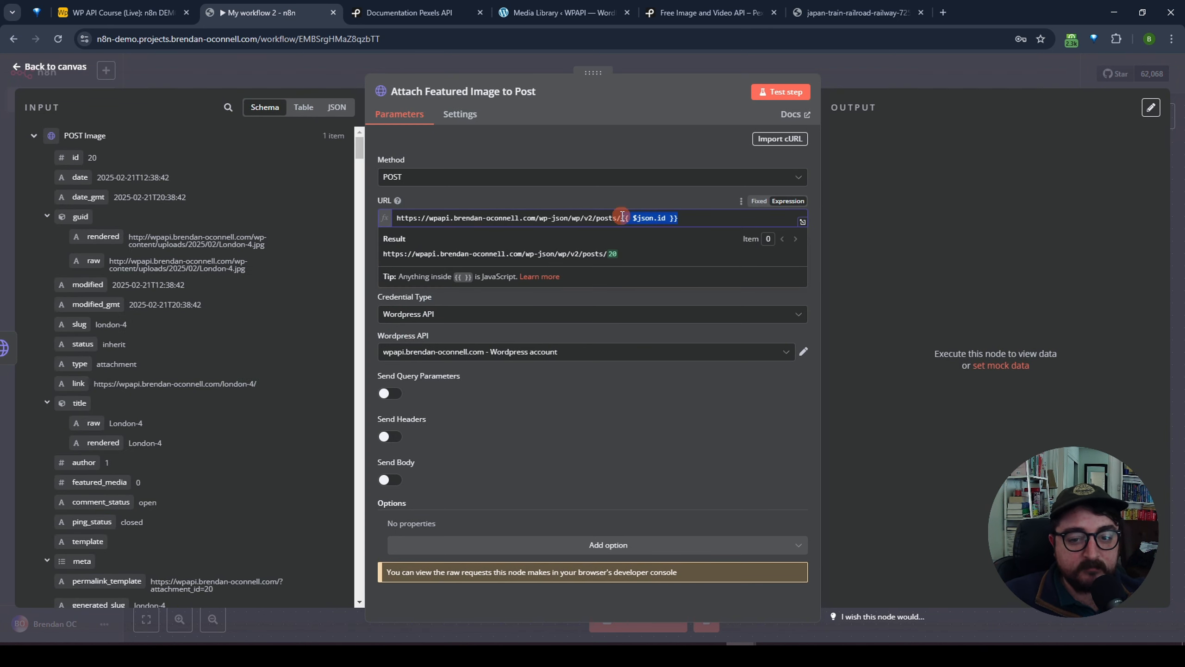
key("BackSpace")
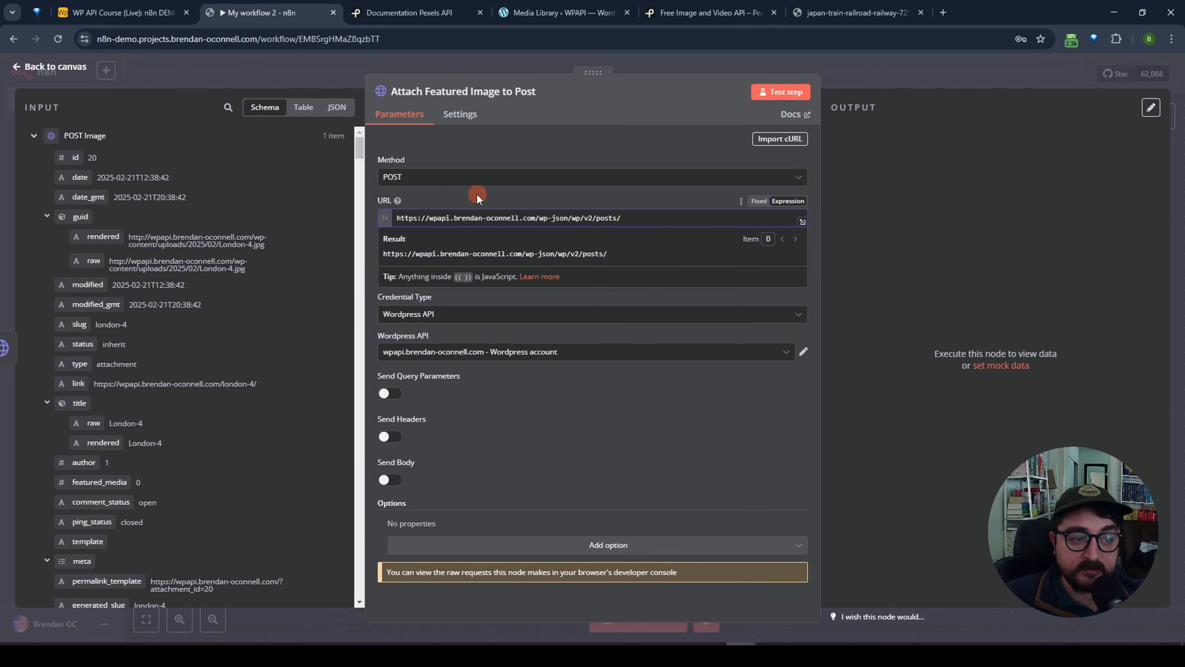
left_click(34, 136)
left_click(34, 160)
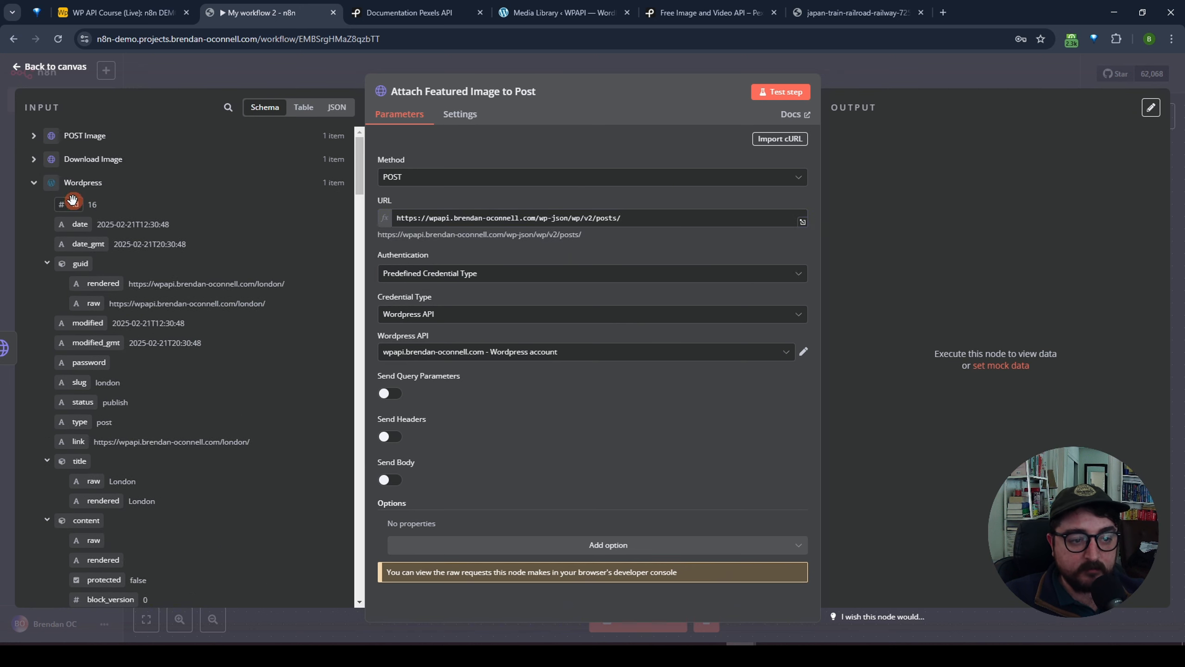
left_click_drag(72, 201, 641, 219)
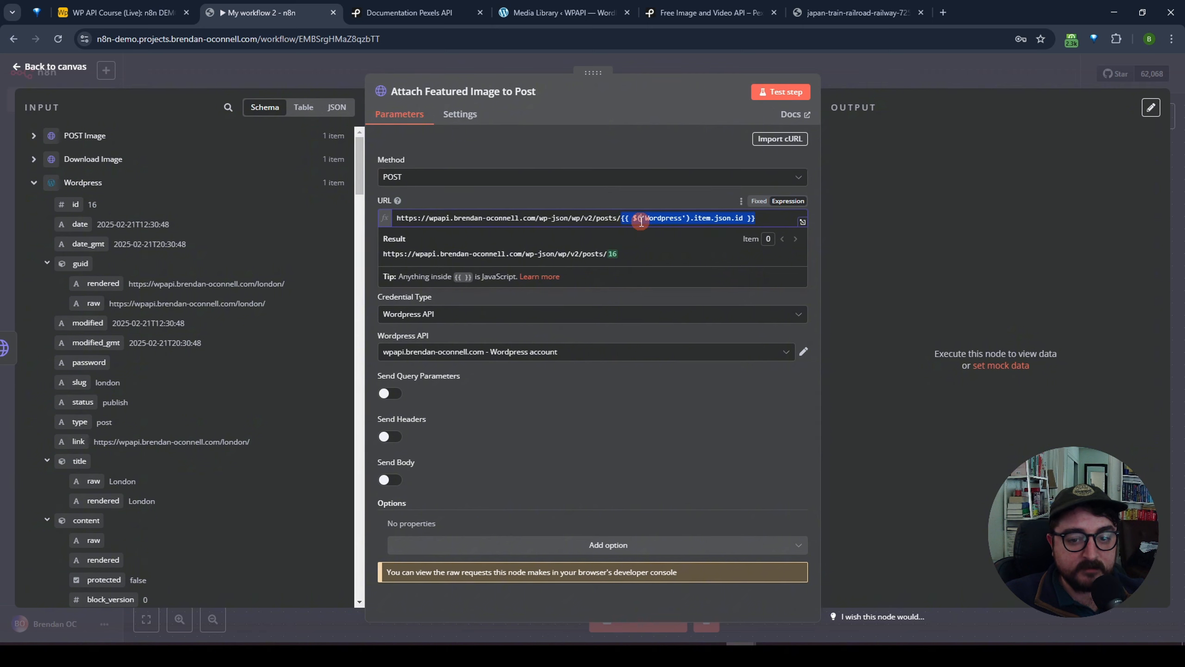
left_click(615, 197)
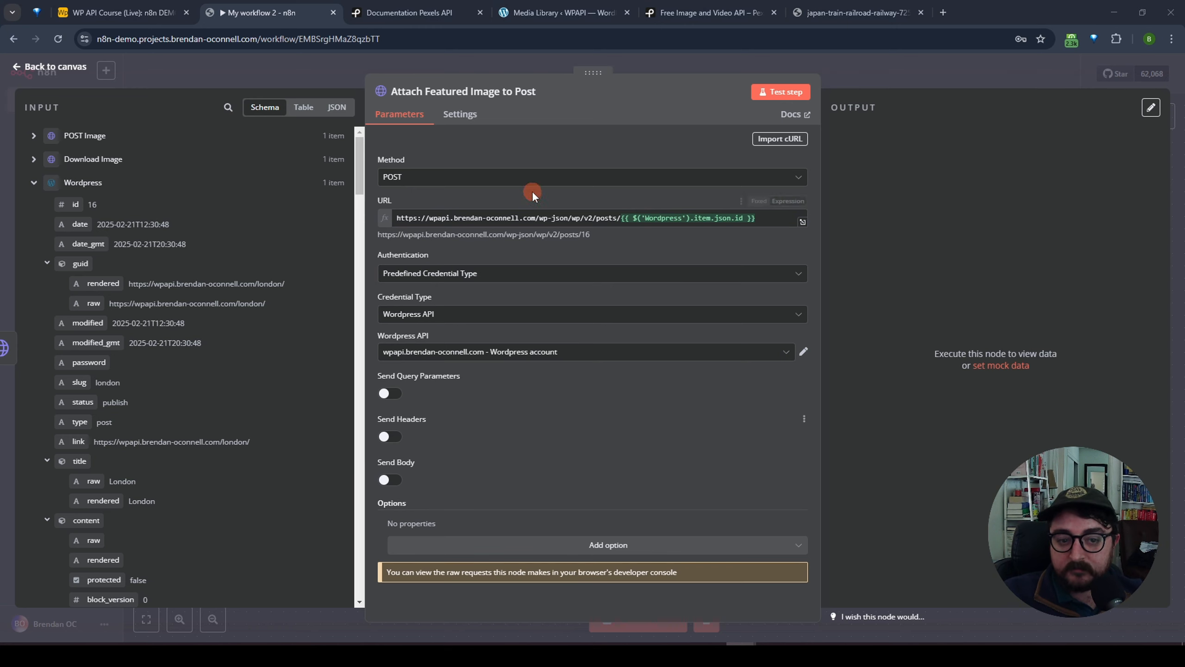
Send a body parameter featured_media set to POST Image's {{ $json.id }}.
left_click(391, 480)
scroll(604, 465, "down", 3)
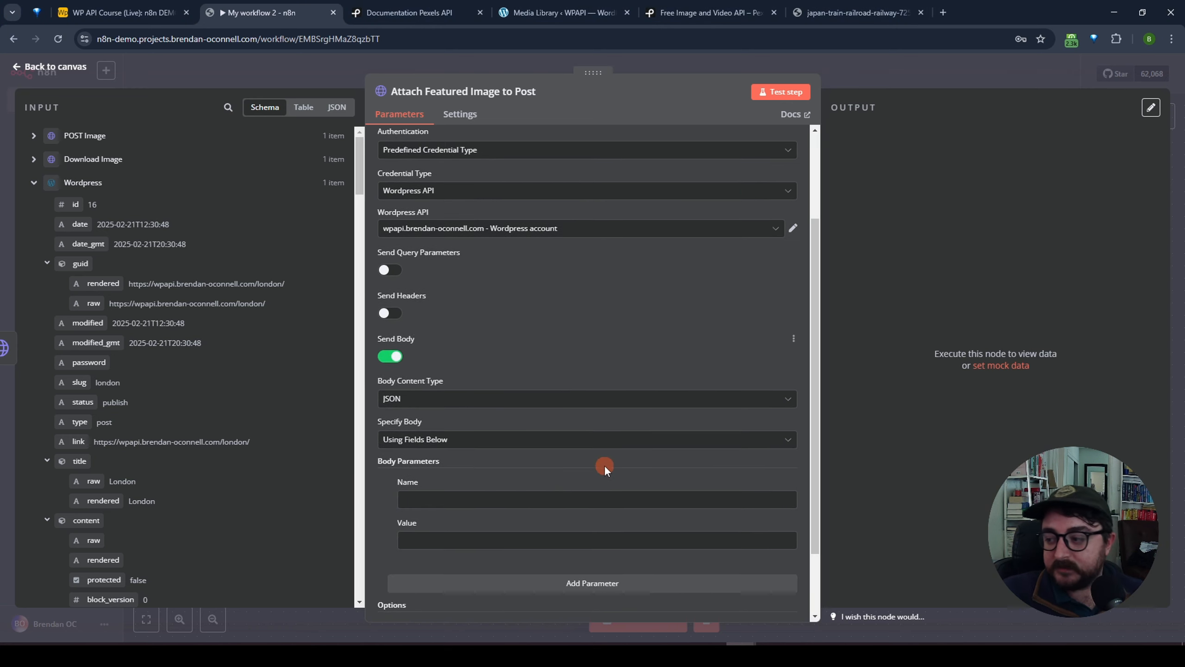
scroll(604, 464, "down", 2)
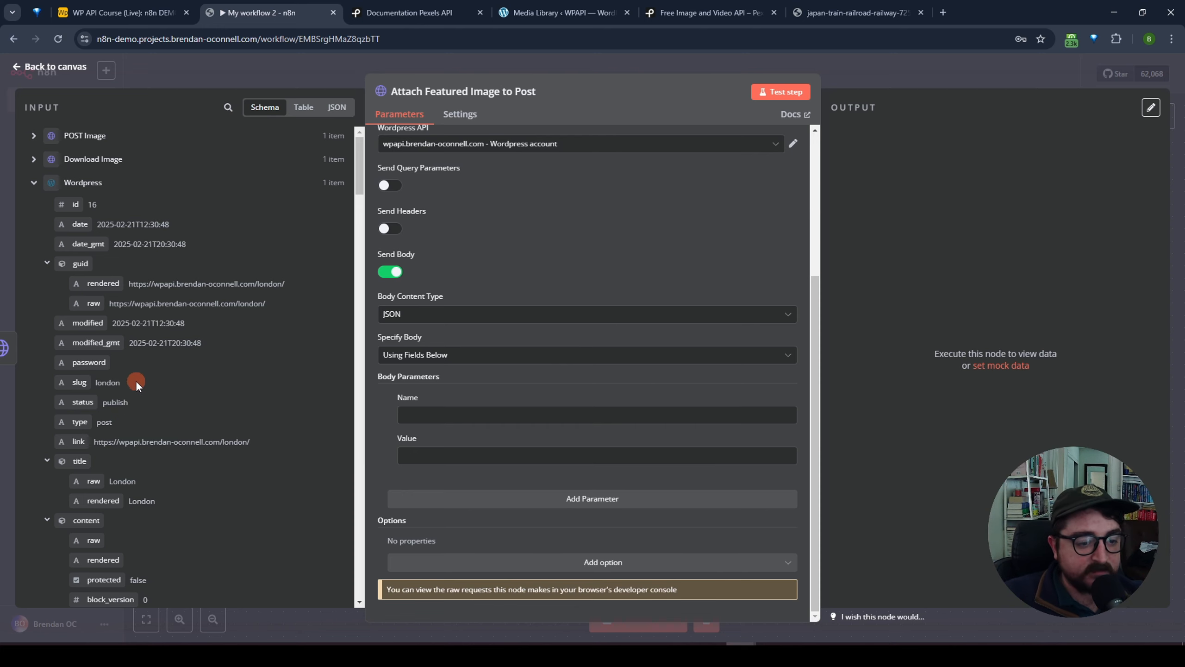
scroll(126, 361, "down", 4)
scroll(87, 468, "down", 1)
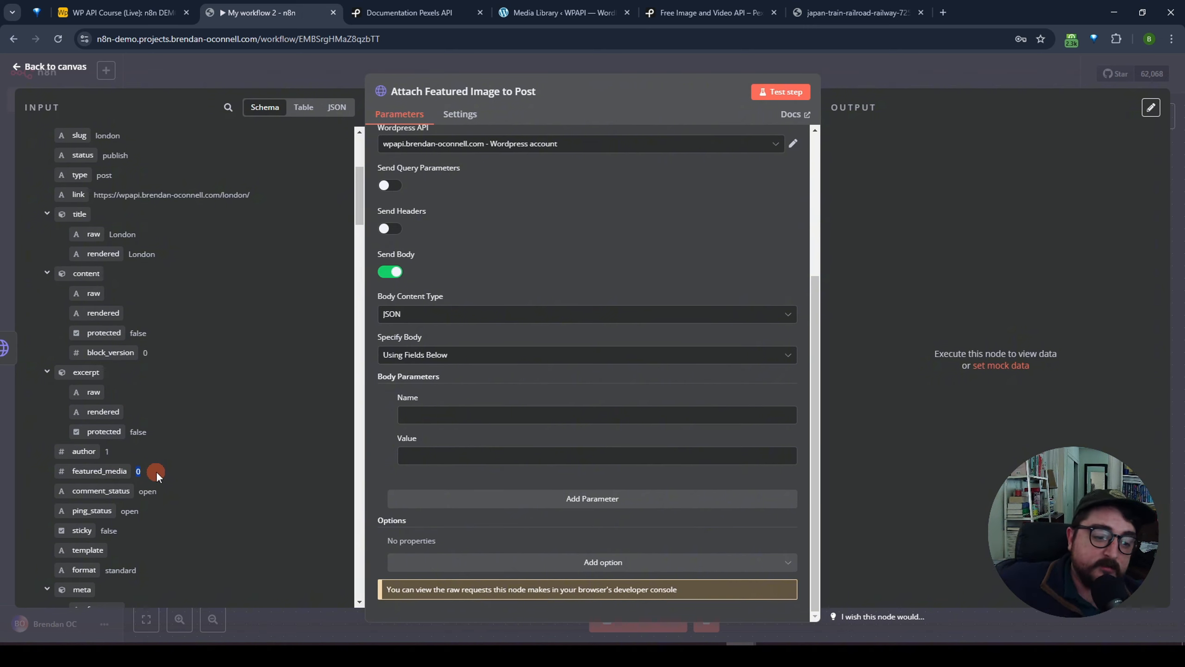
left_click(548, 415)
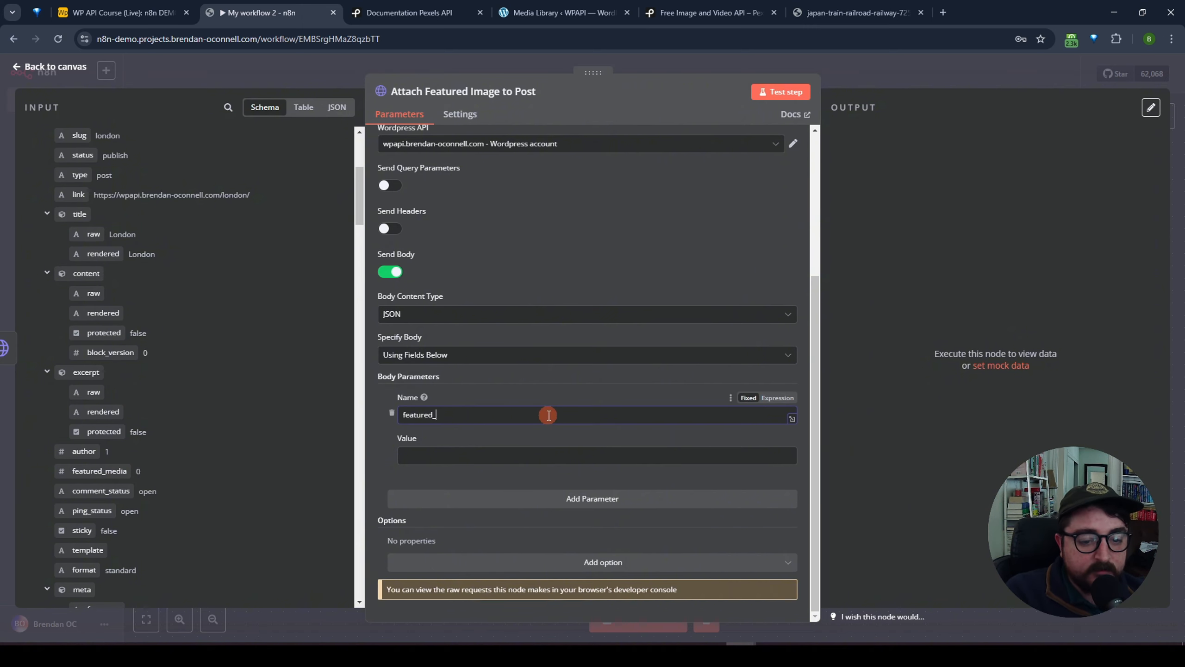
scroll(117, 327, "up", 5)
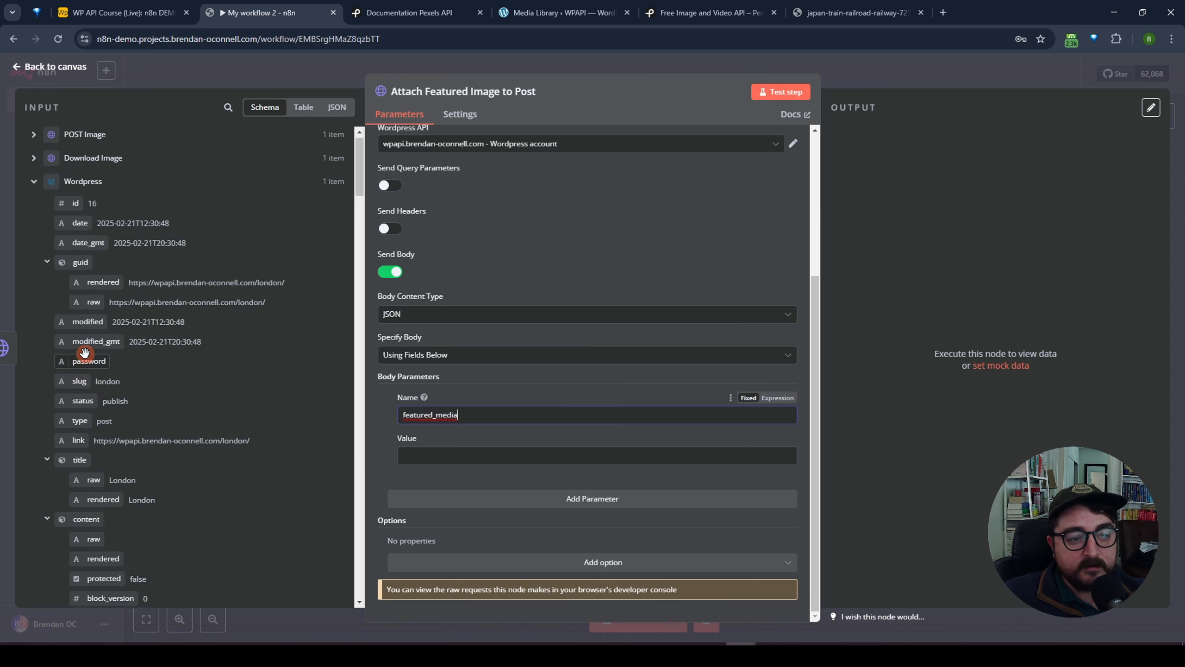
left_click(35, 182)
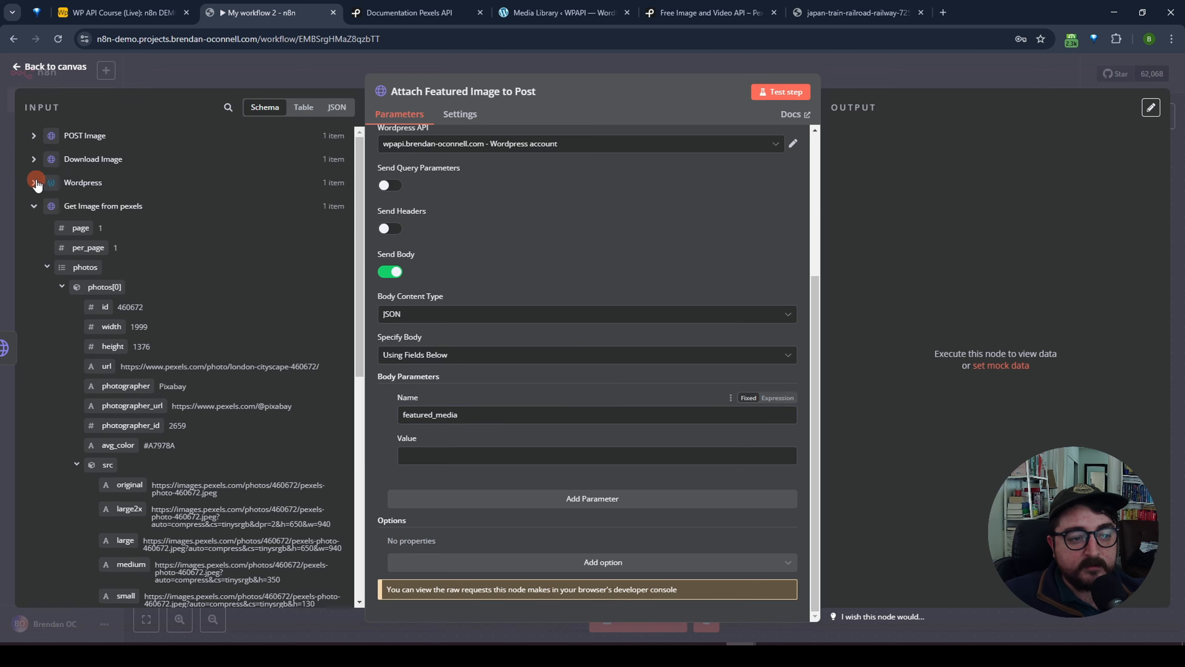
left_click(33, 136)
left_click_drag(64, 156, 424, 452)
left_click(546, 442)
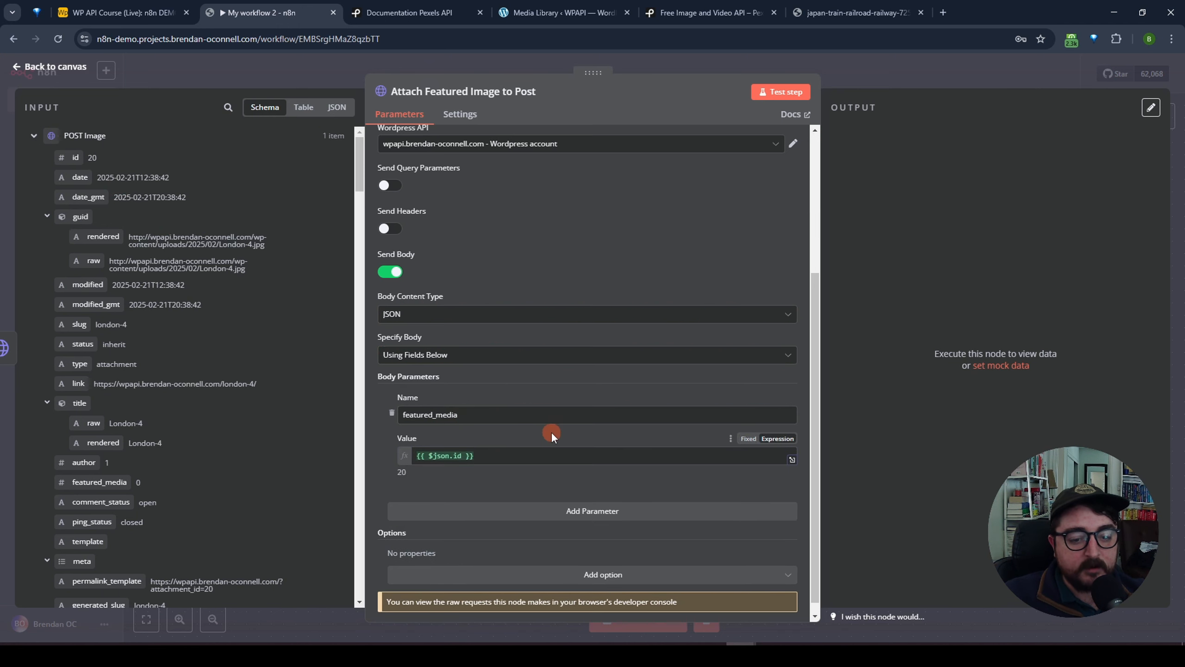
Review the URL and featured_media expressions, then test the step: post 16 returns featured_media 20.
scroll(475, 428, "up", 4)
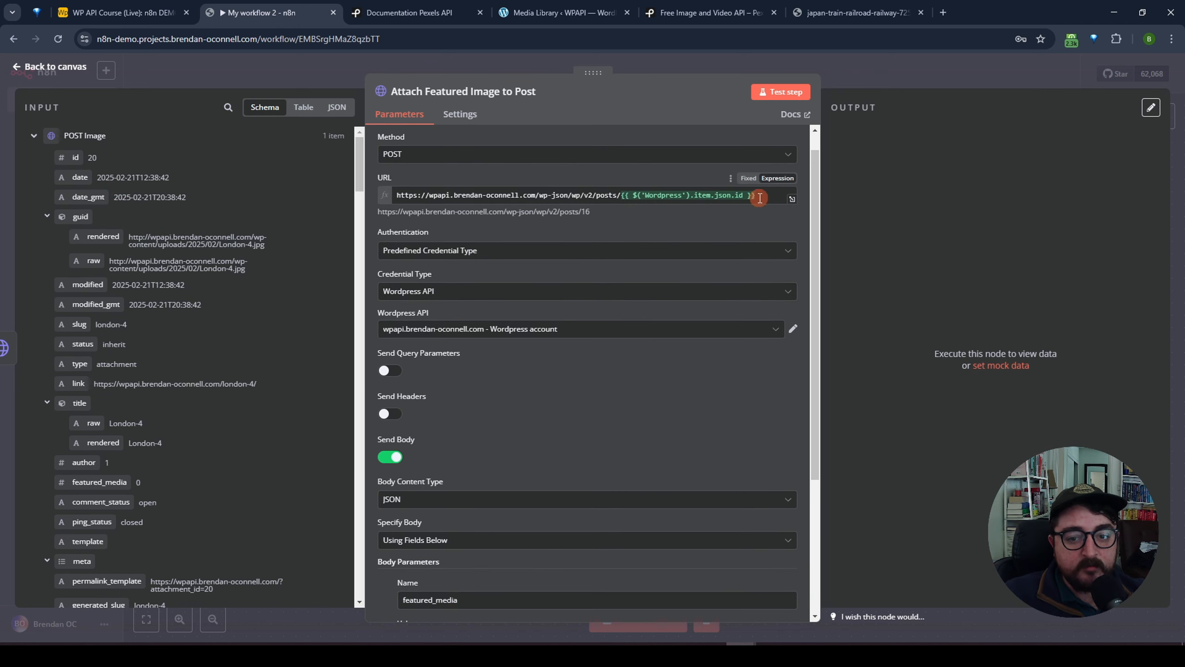
left_click_drag(754, 195, 623, 191)
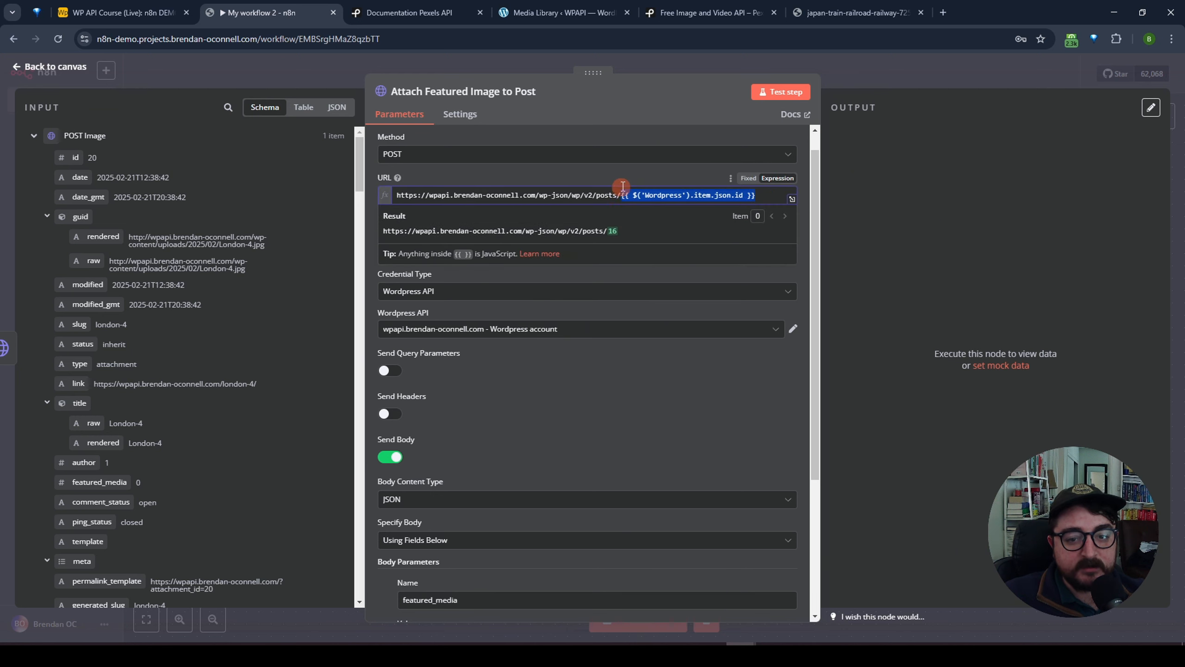
left_click(621, 269)
scroll(508, 446, "down", 4)
left_click_drag(508, 446, 411, 444)
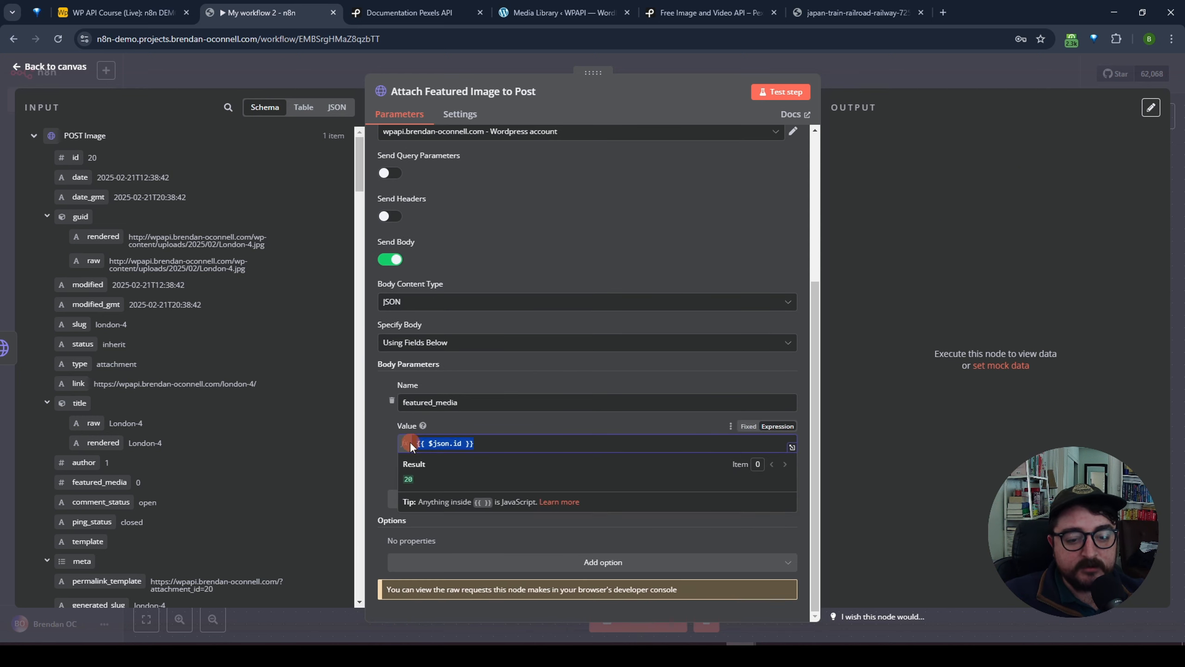
left_click(535, 422)
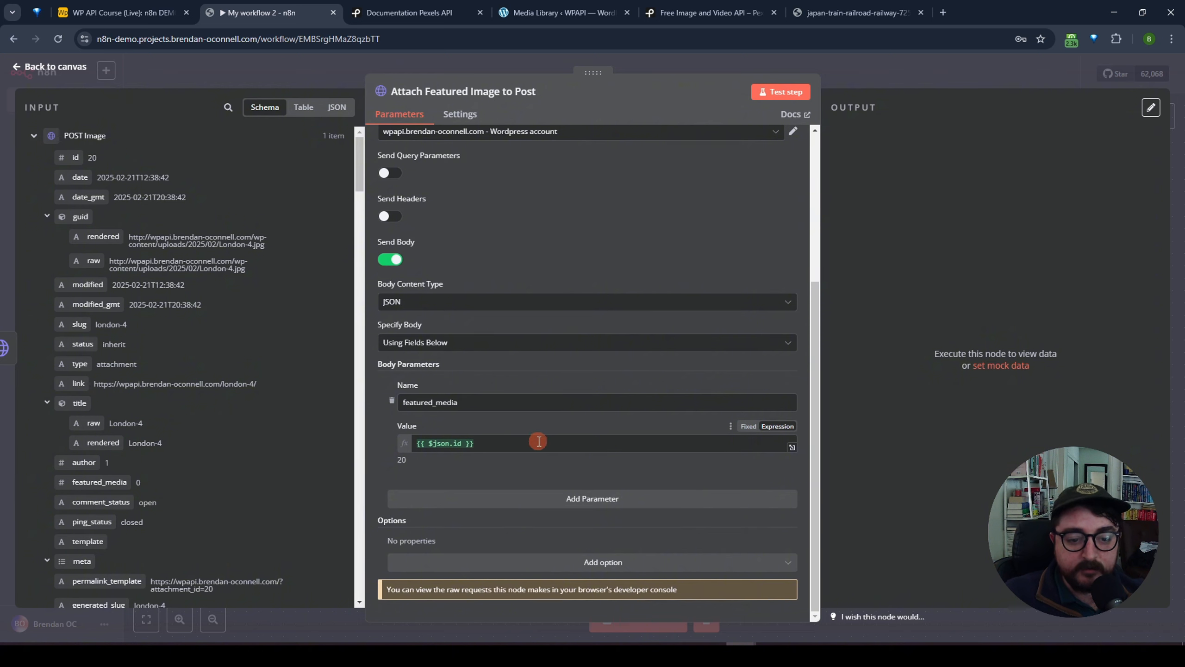
left_click_drag(468, 401, 373, 402)
left_click(589, 375)
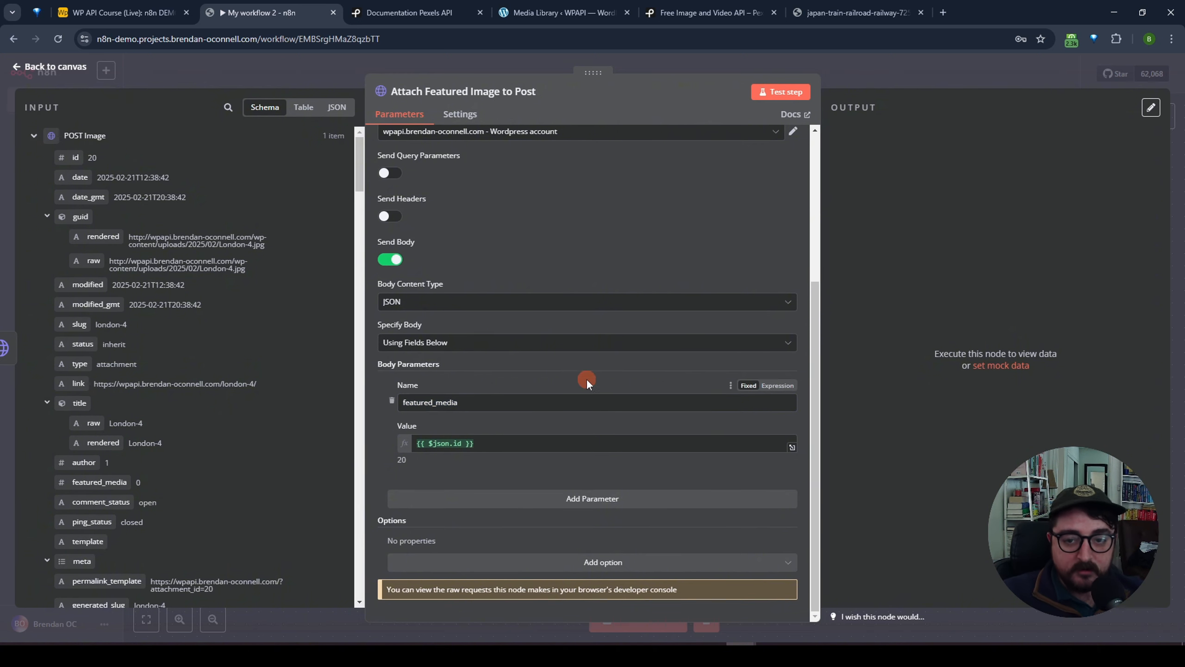
scroll(638, 272, "up", 5)
left_click(772, 92)
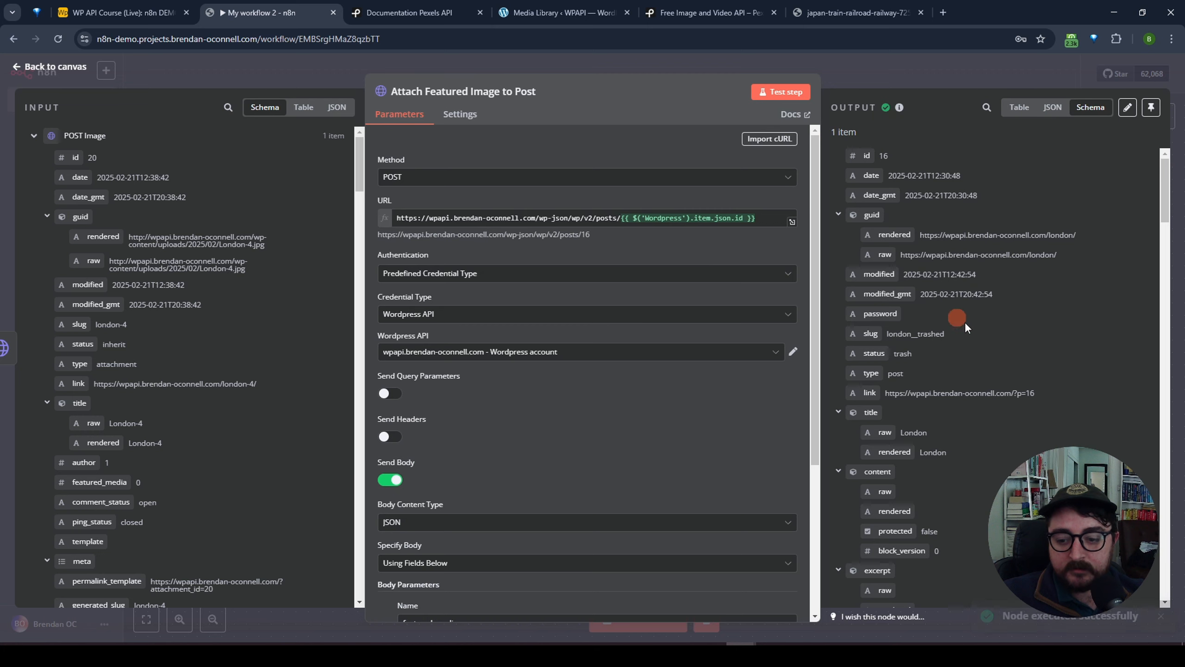
scroll(987, 354, "down", 3)
scroll(986, 353, "down", 2)
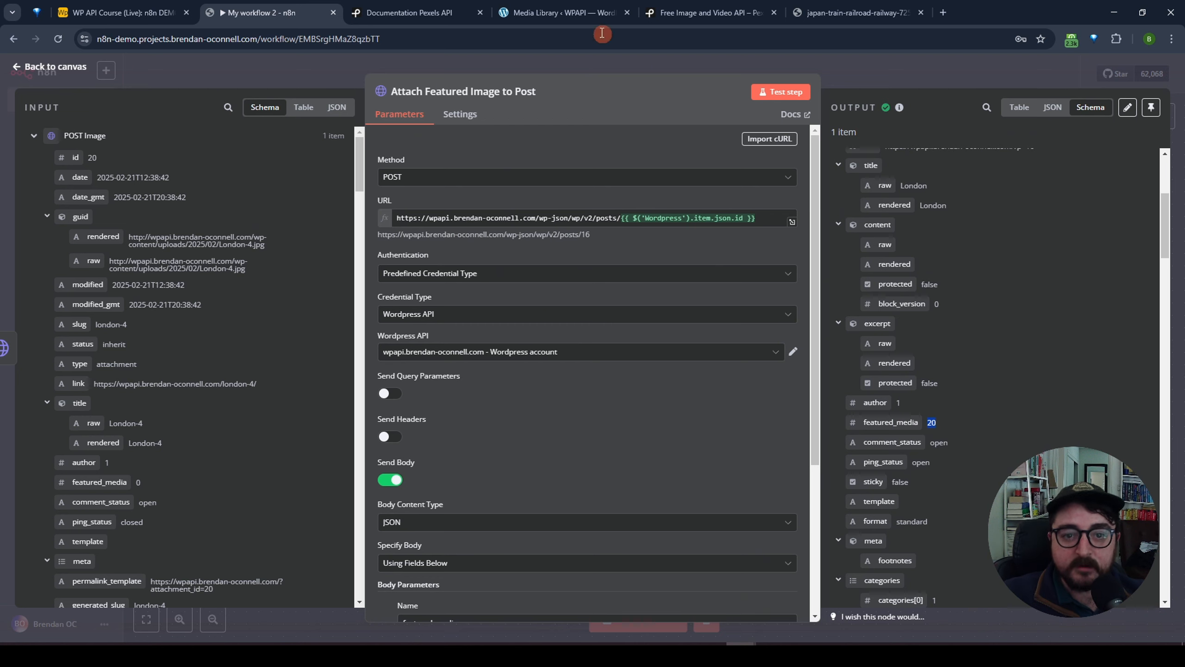
Restore the first London post from WordPress Trash and open the London draft.
left_click(558, 14)
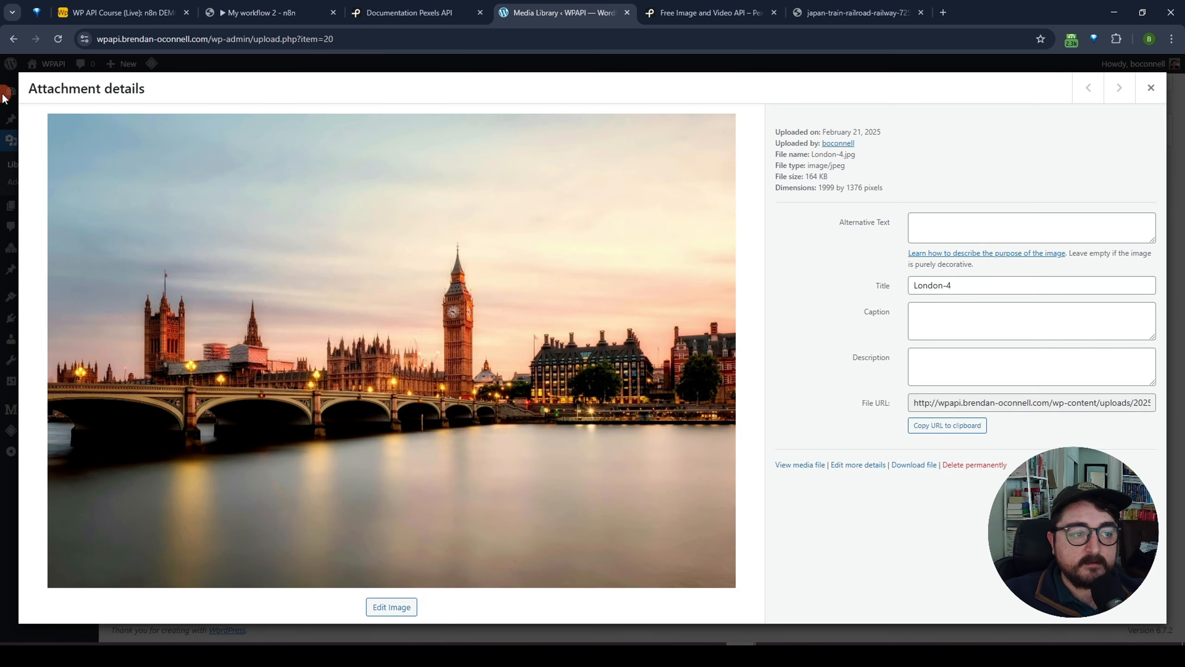
key("Escape")
left_click(33, 118)
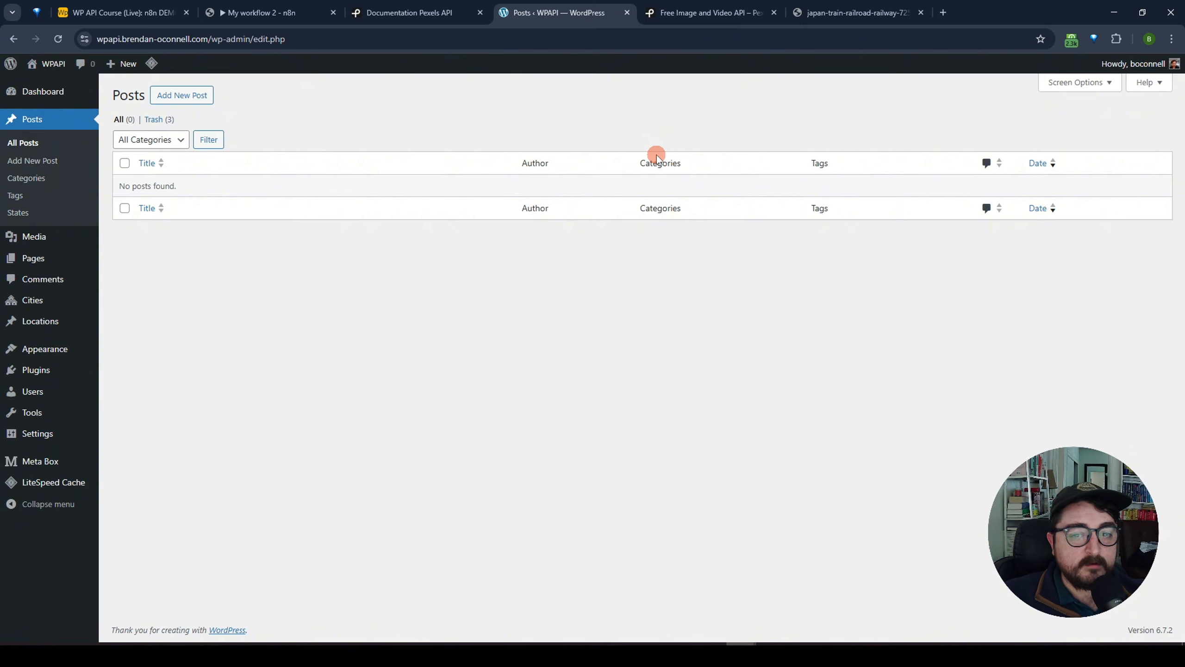
left_click(156, 120)
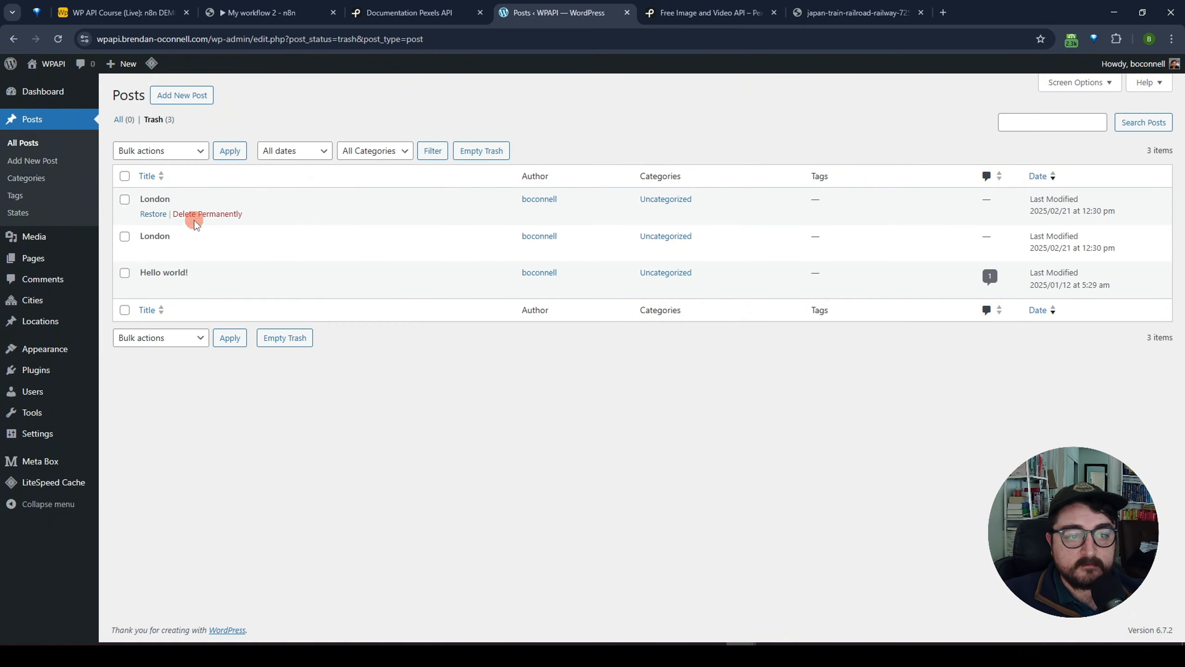
left_click(154, 214)
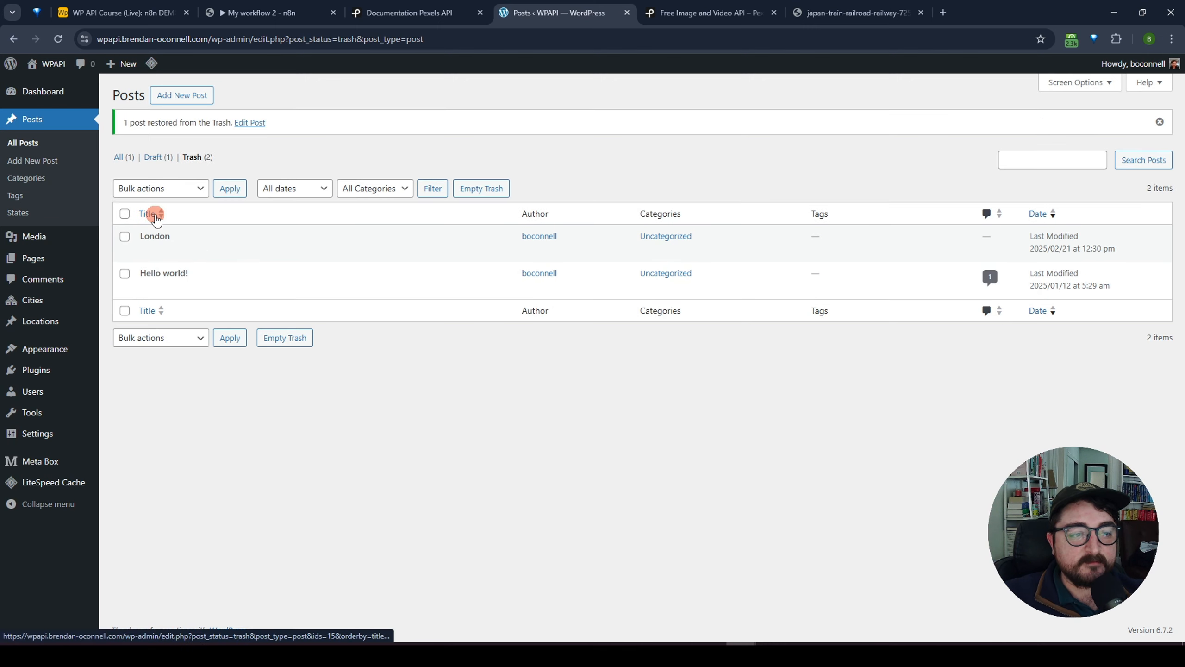
left_click(35, 240)
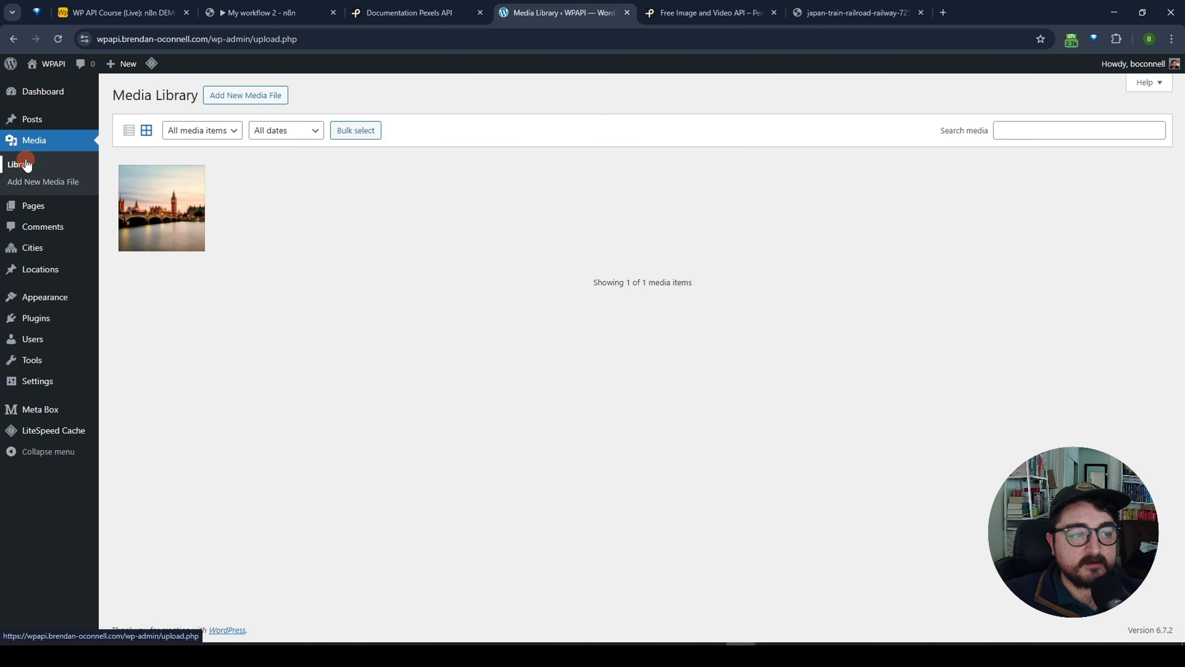
left_click(32, 120)
left_click(150, 205)
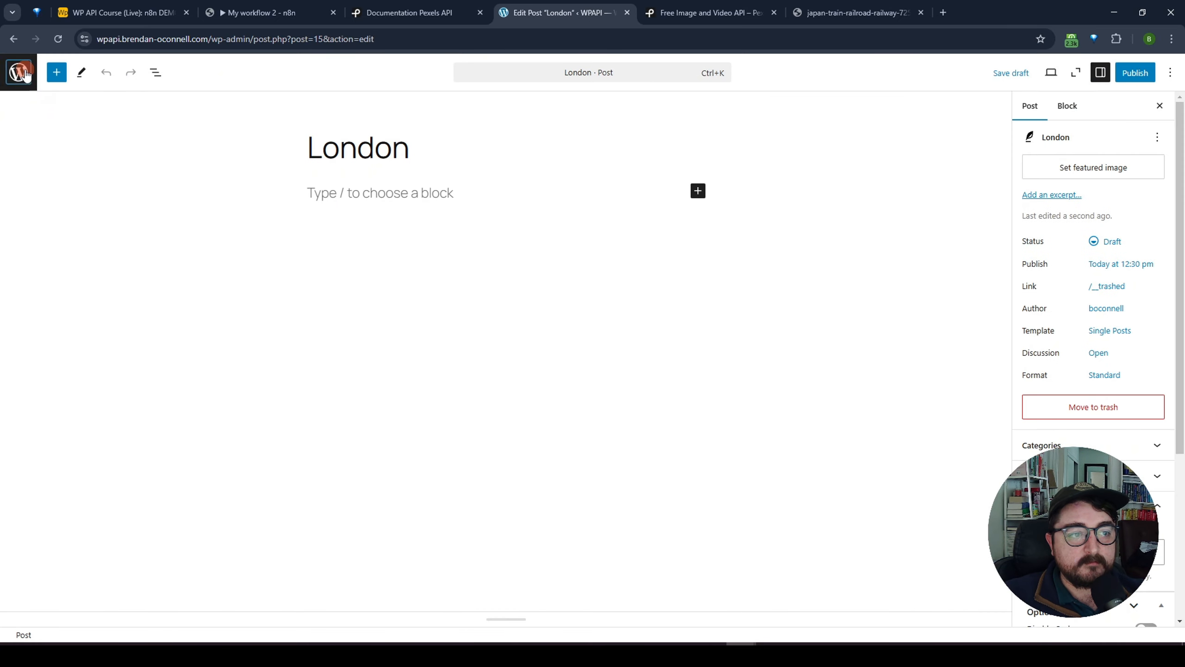
Restore the remaining London post and open the second London draft showing its featured photo.
left_click(20, 73)
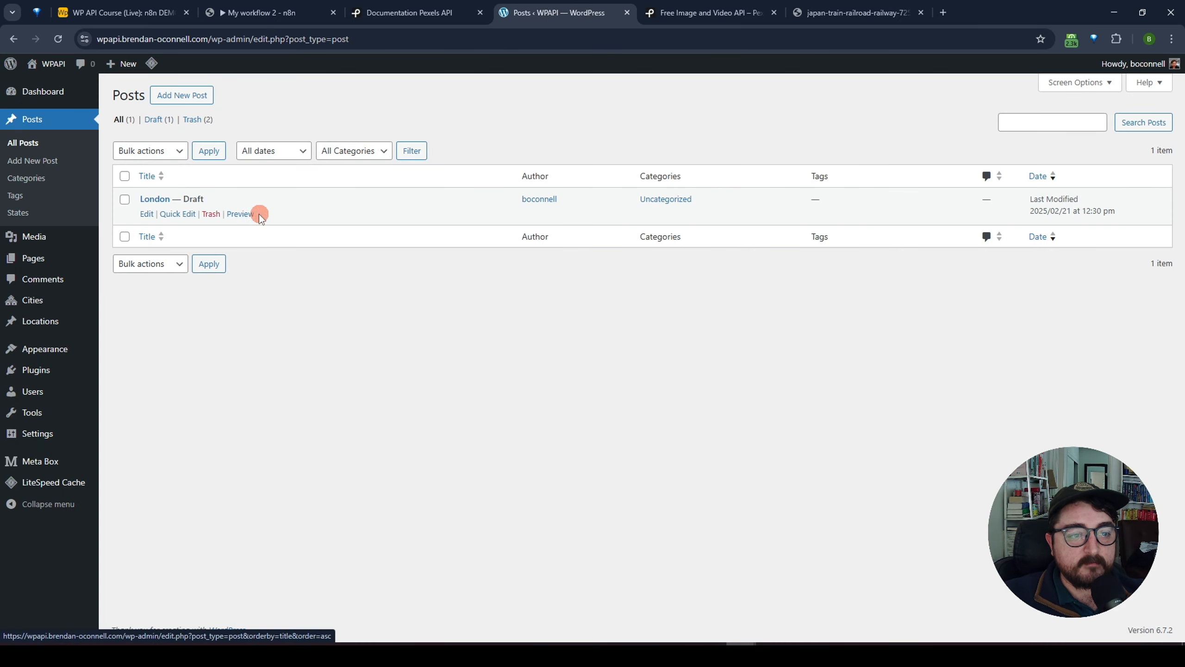
left_click(192, 120)
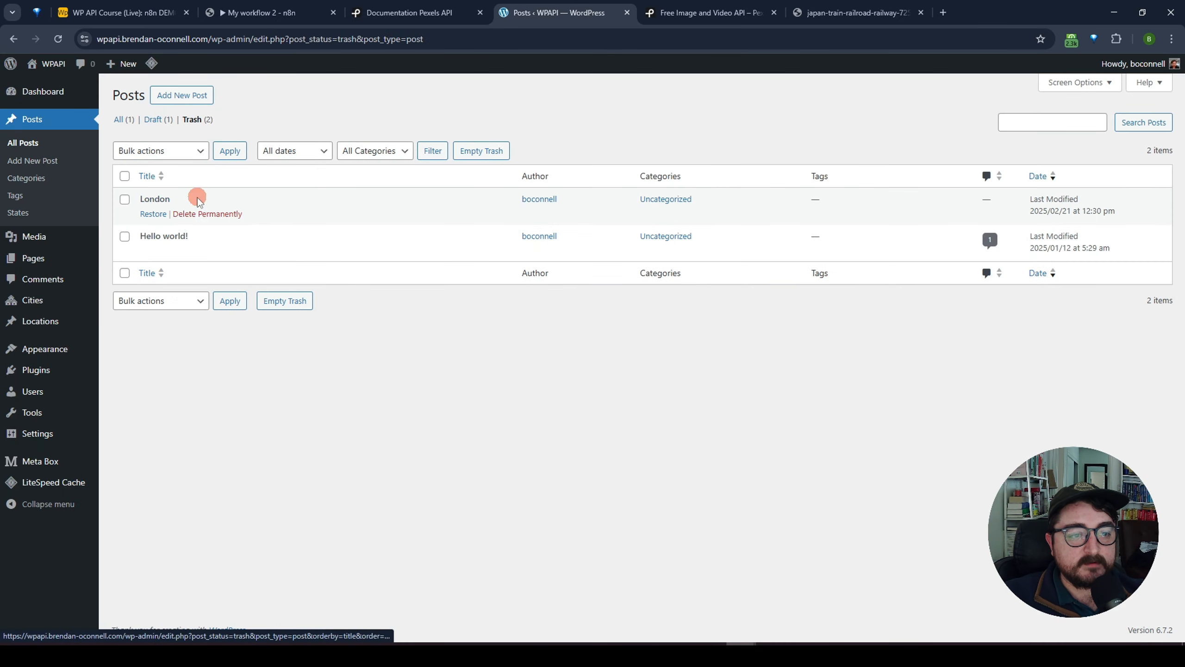
left_click(164, 214)
left_click(117, 157)
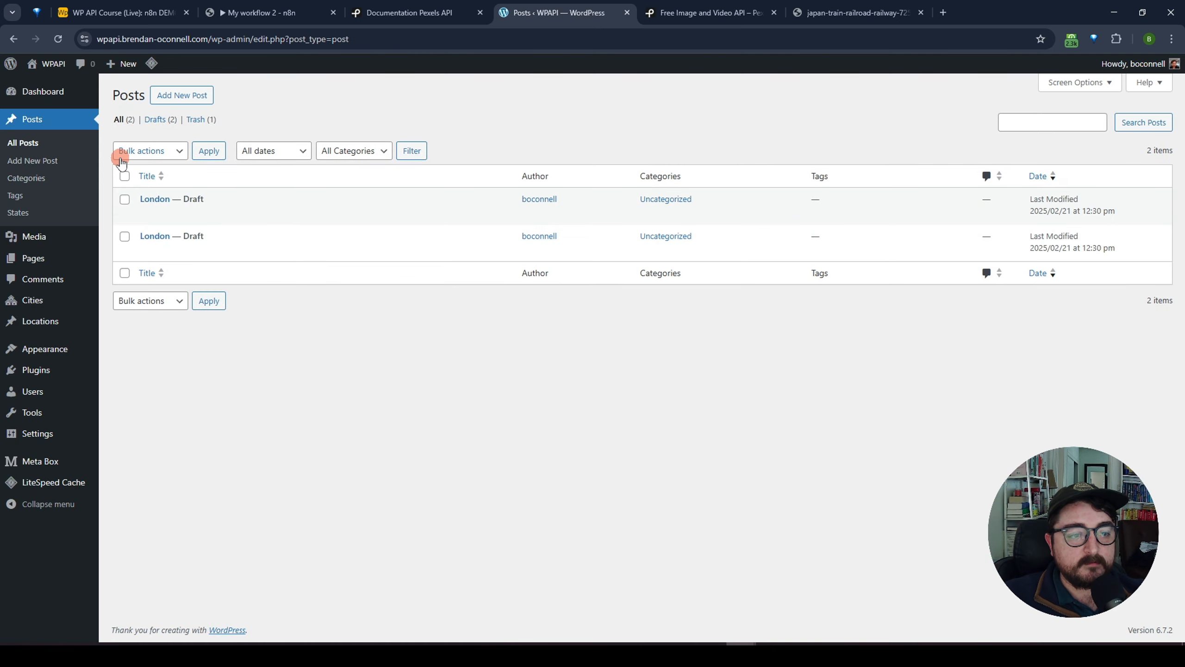
left_click(159, 236)
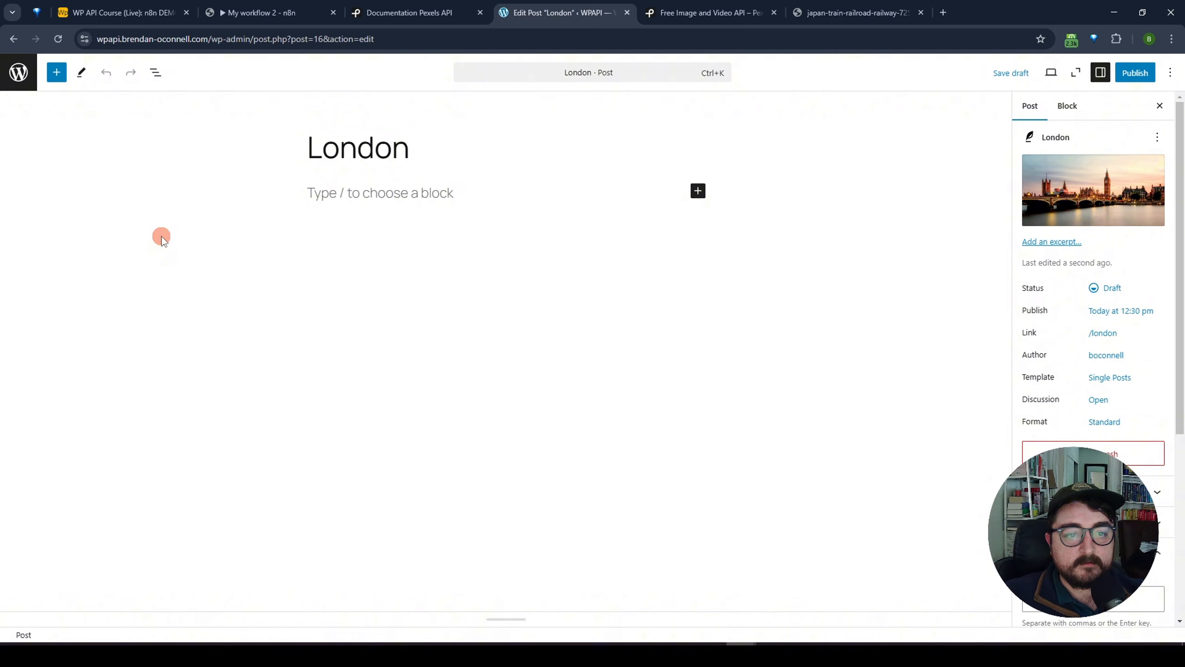
mouse_move(1080, 189)
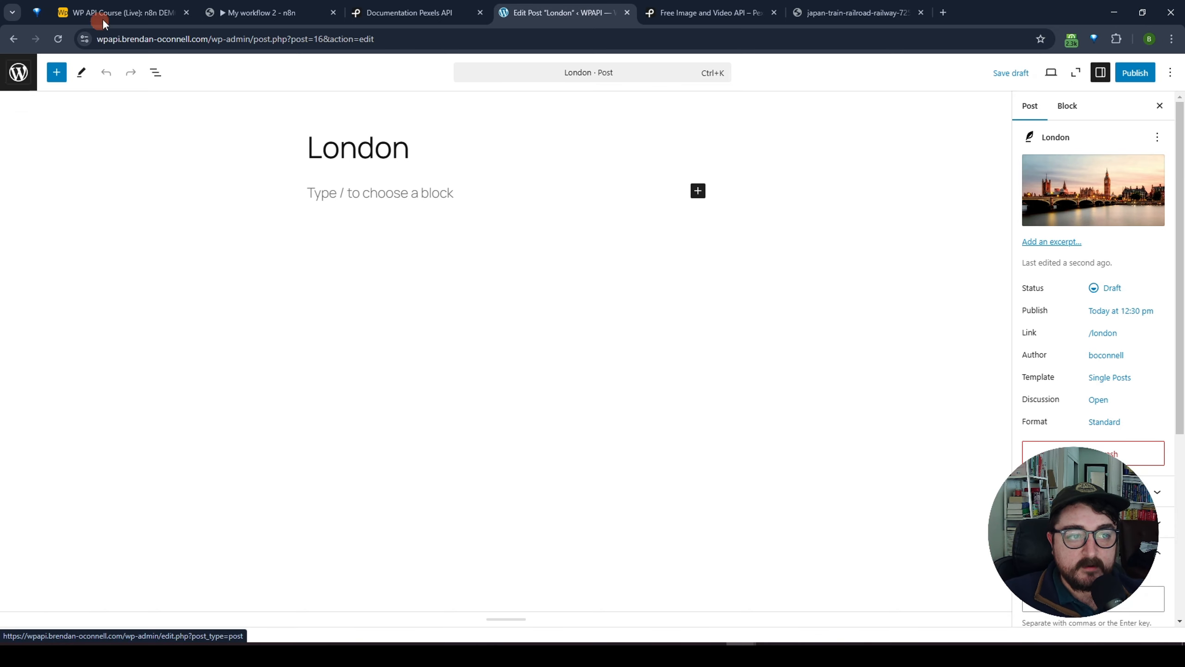
Save My workflow 2 and run a full test, with every node passing one item.
left_click(278, 14)
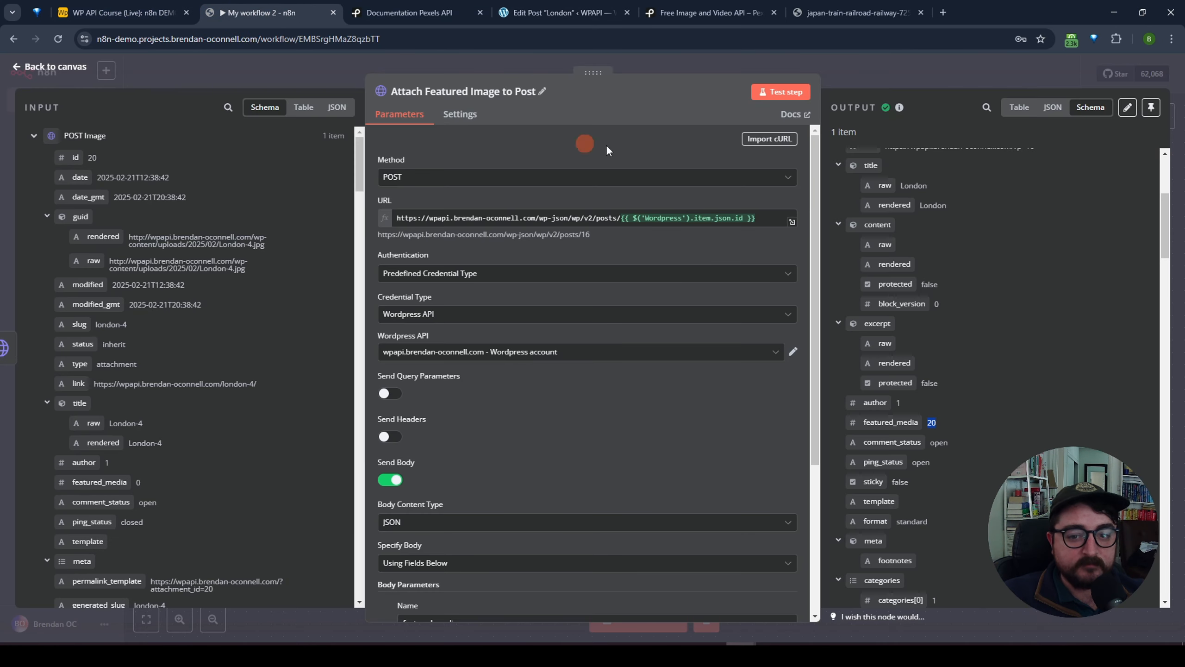
left_click(882, 67)
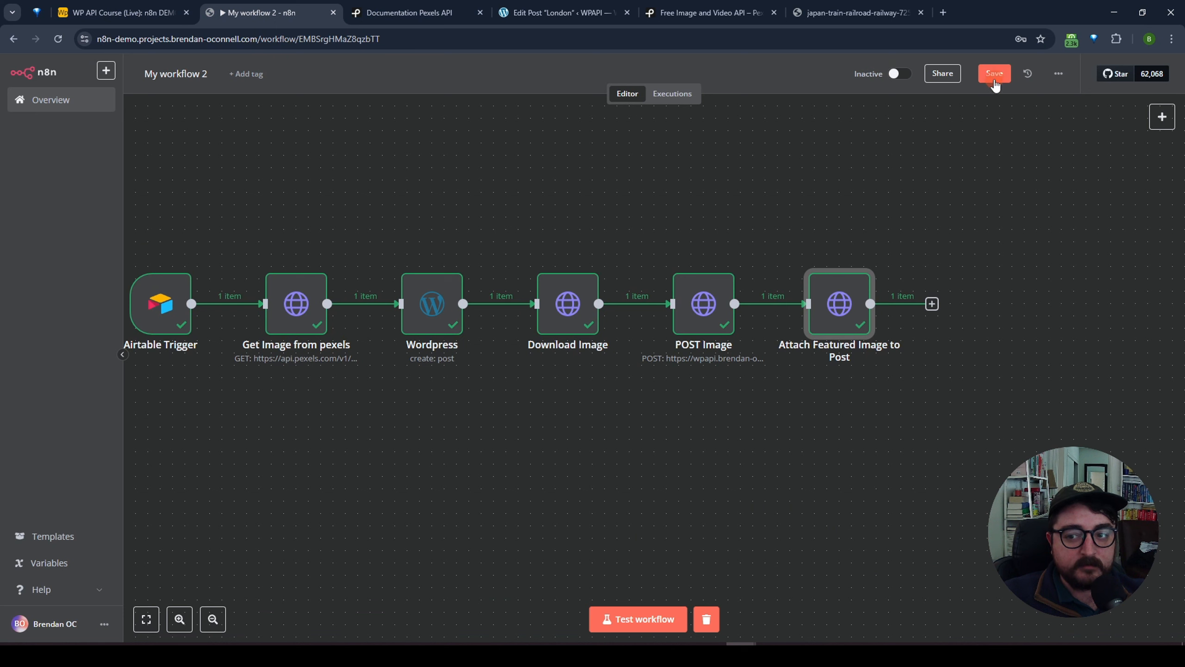
left_click(994, 74)
left_click_drag(511, 208, 585, 214)
left_click(652, 620)
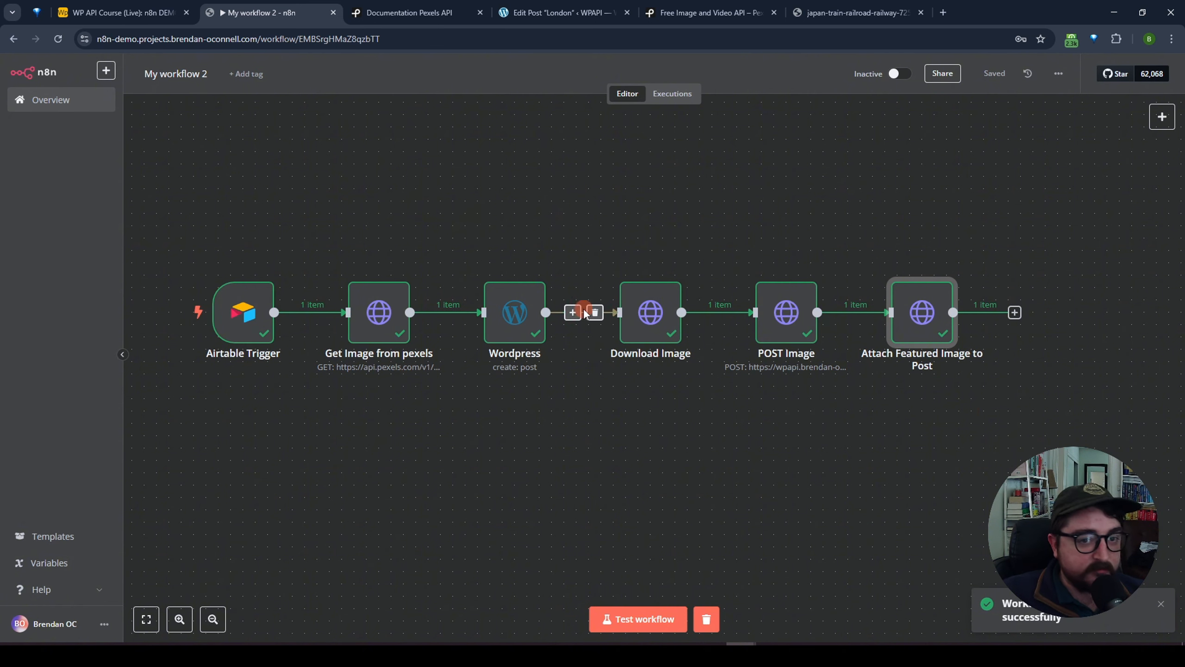
left_click(589, 17)
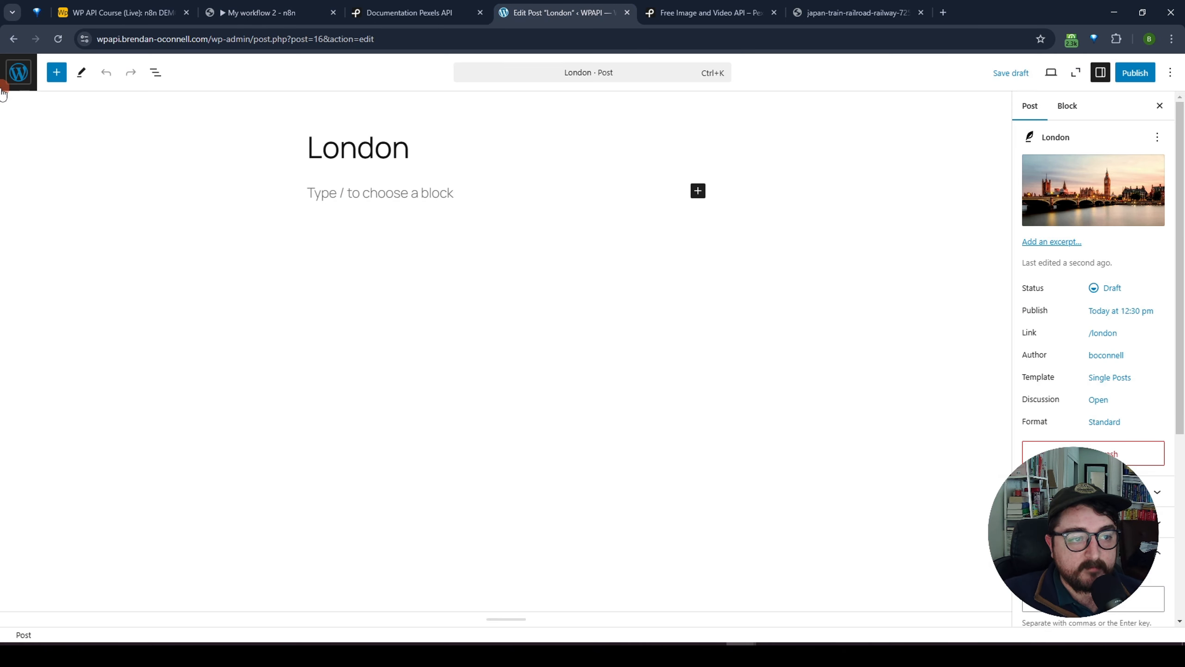
left_click(17, 73)
left_click_drag(193, 201, 141, 201)
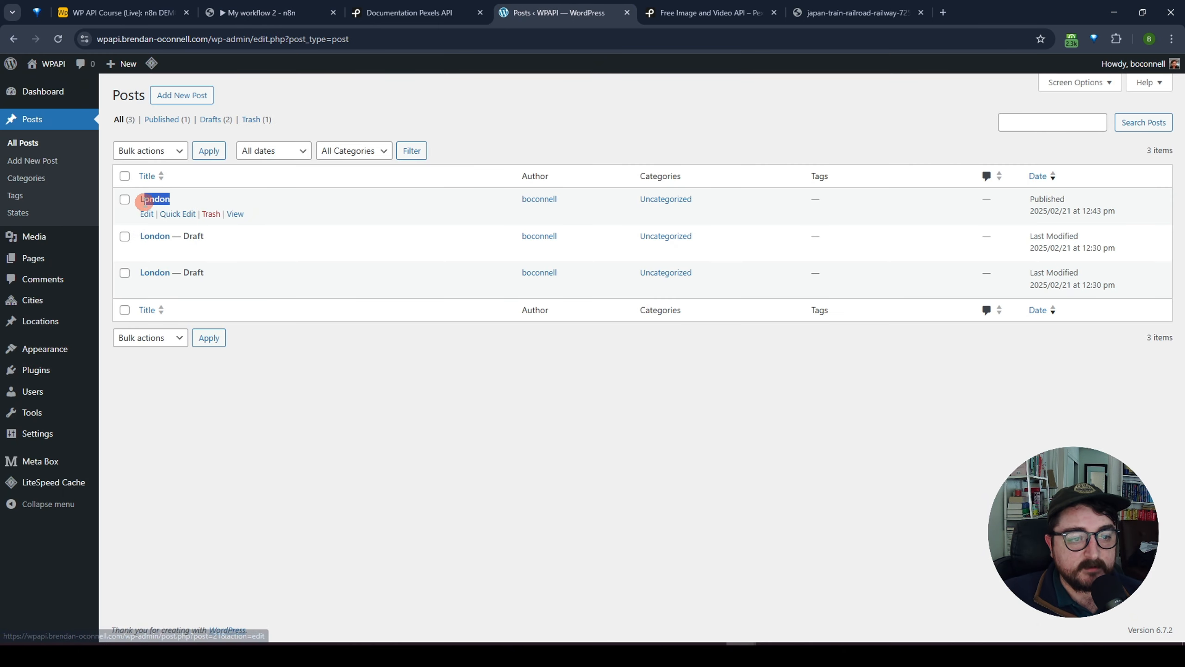
left_click(151, 202)
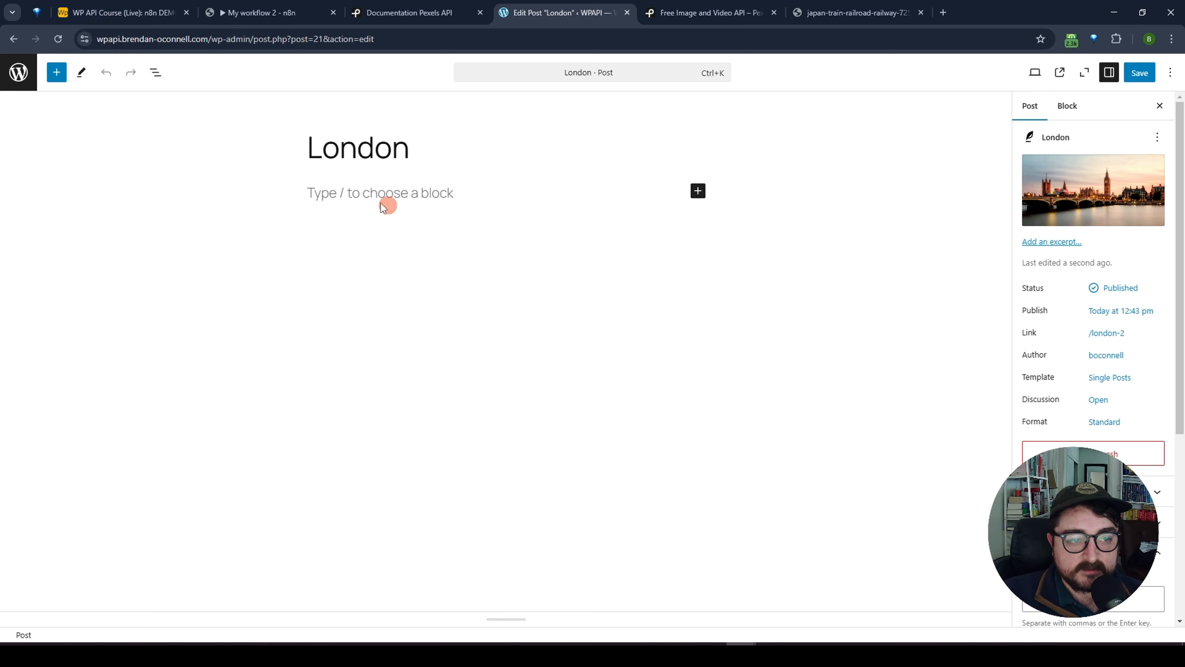
left_click(19, 72)
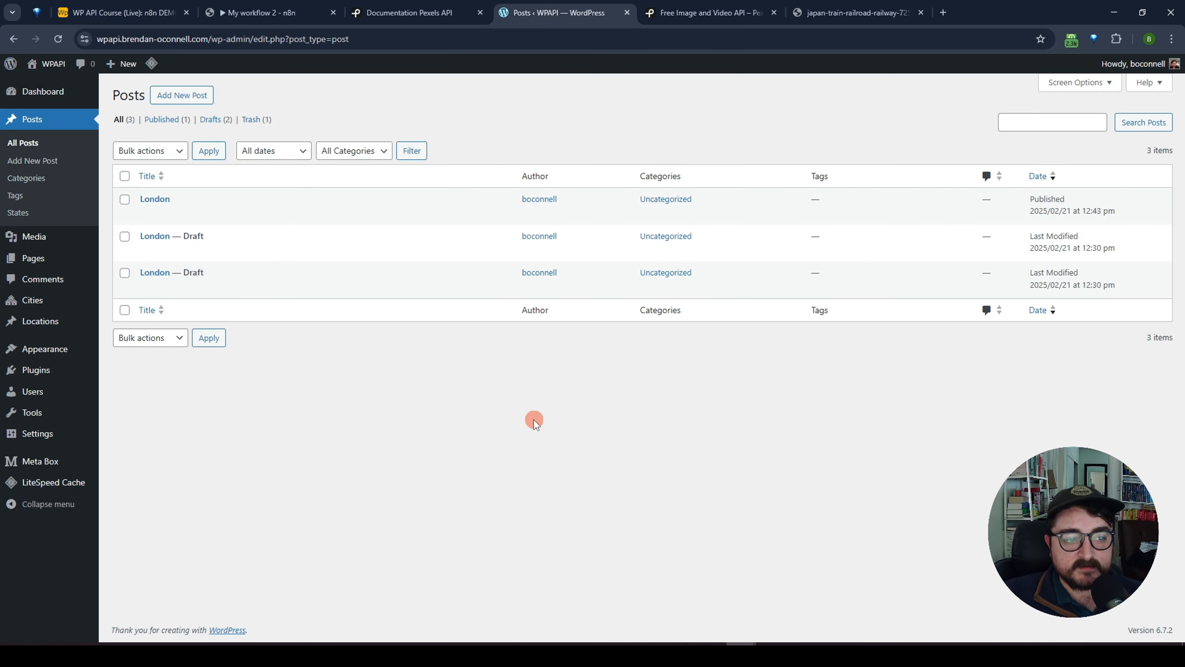
left_click(252, 13)
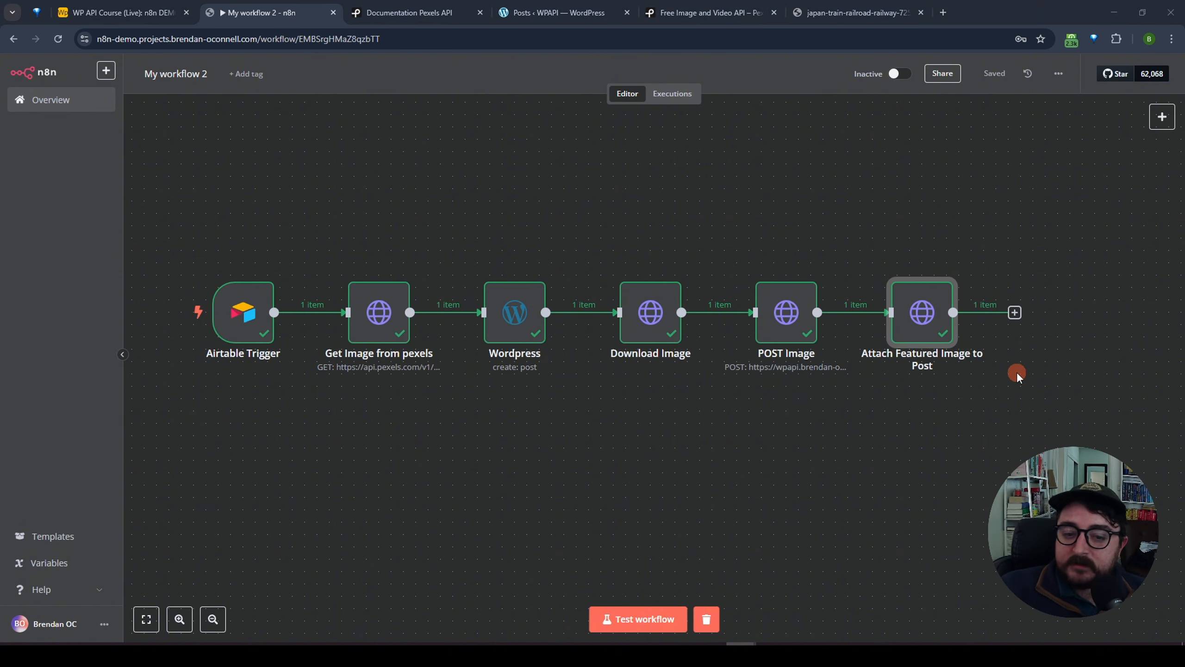
Deselect the Attach Featured Image to Post step on the n8n canvas.
left_click(623, 471)
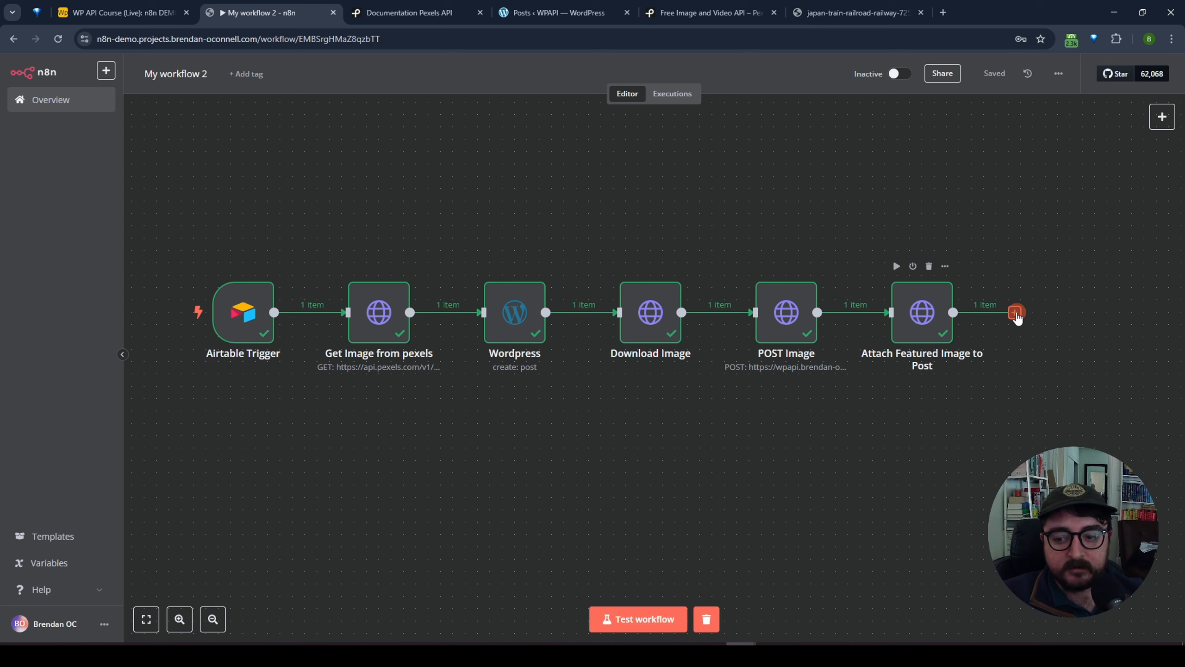
Add an Airtable 'Create or update a record' node on the WP API Course (Live) base's n8n DEMO table.
left_click(1016, 313)
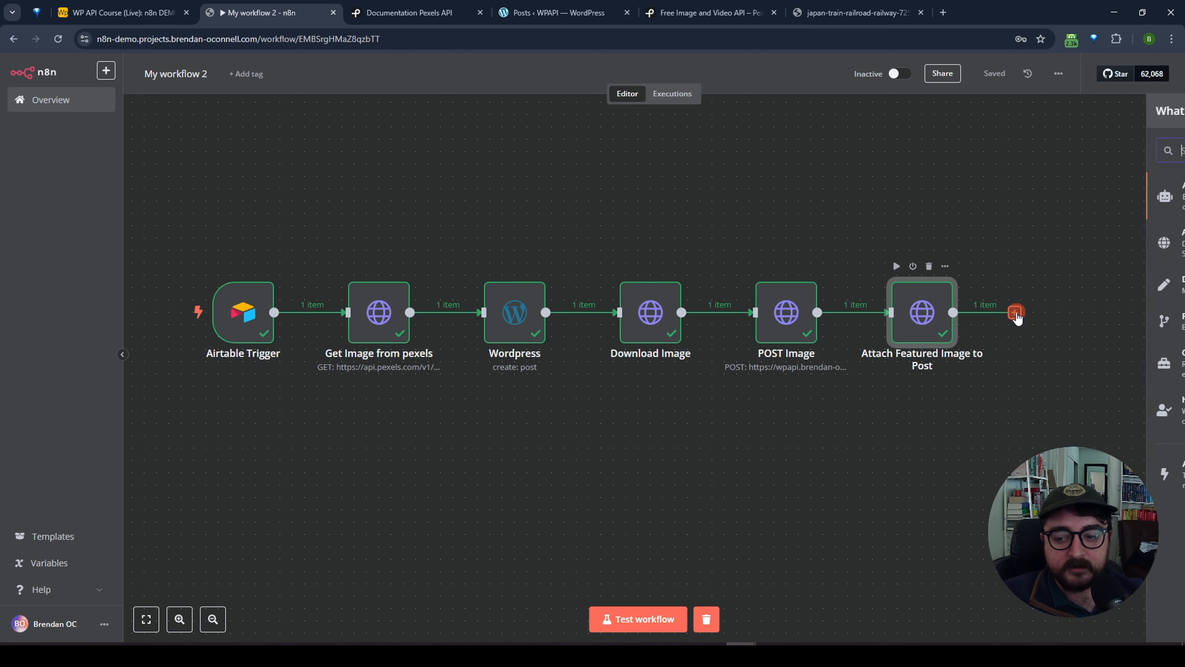
type("airt")
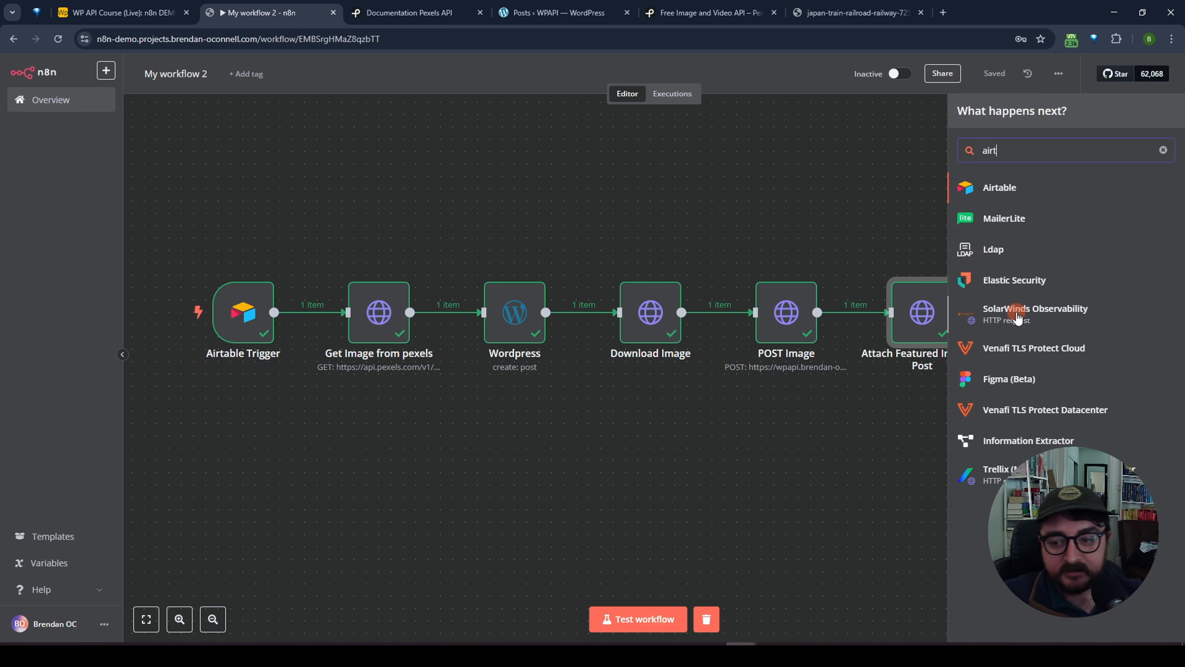
left_click(1000, 185)
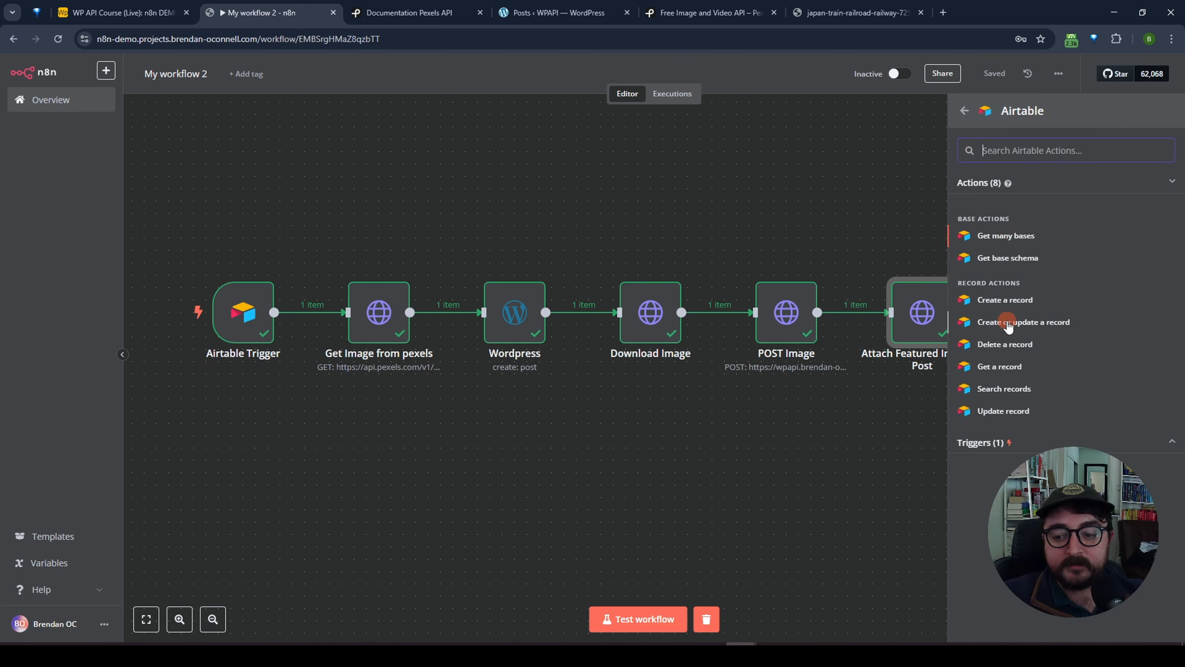
left_click(1008, 323)
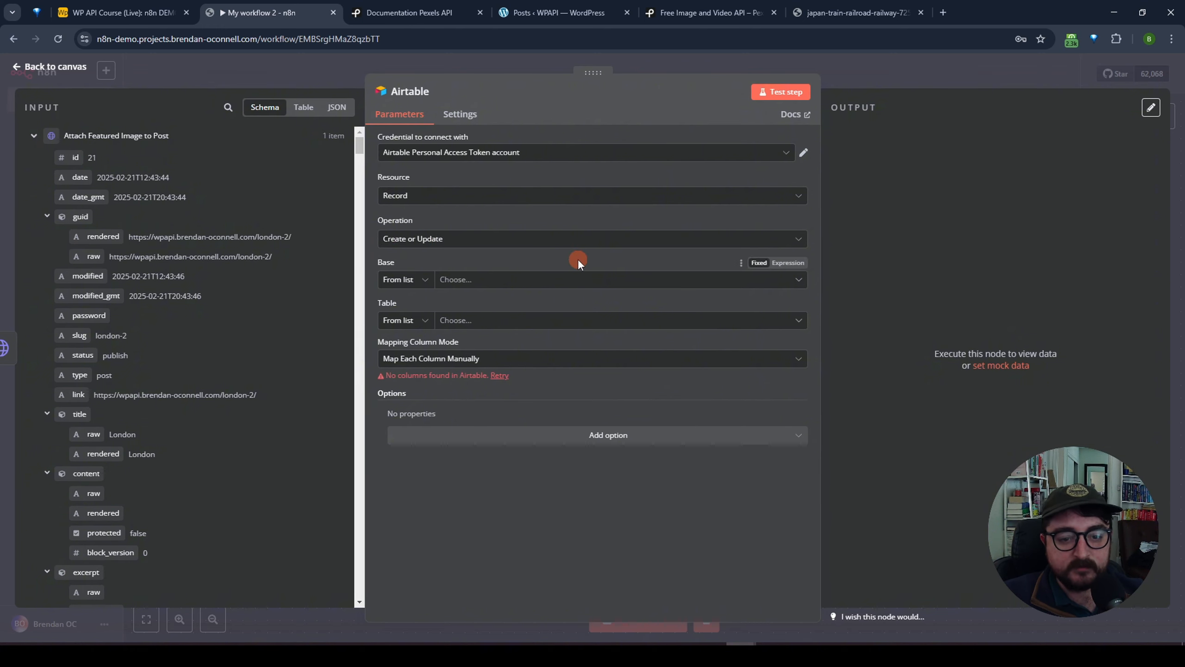
left_click(537, 283)
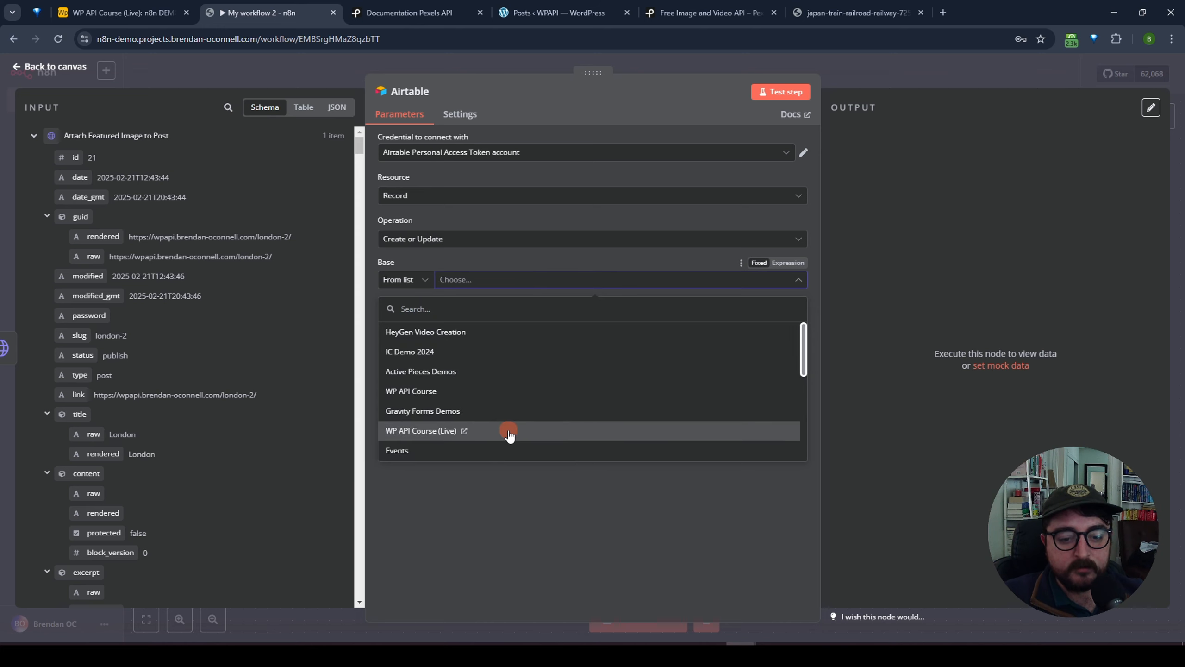
left_click(568, 434)
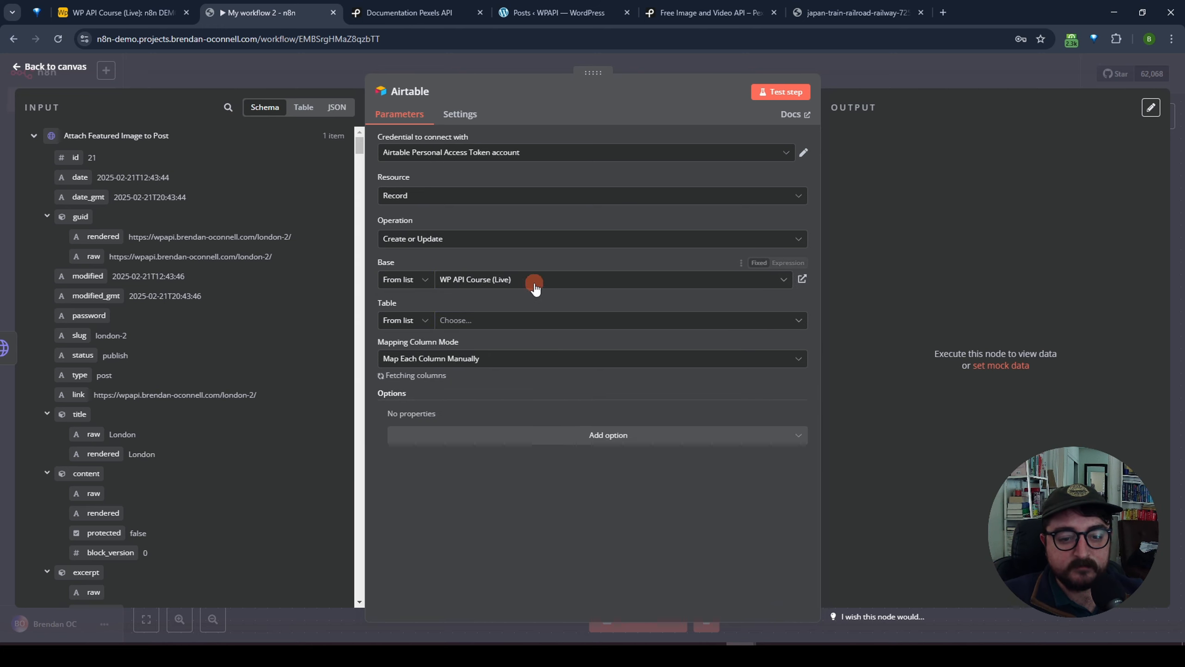
left_click(551, 322)
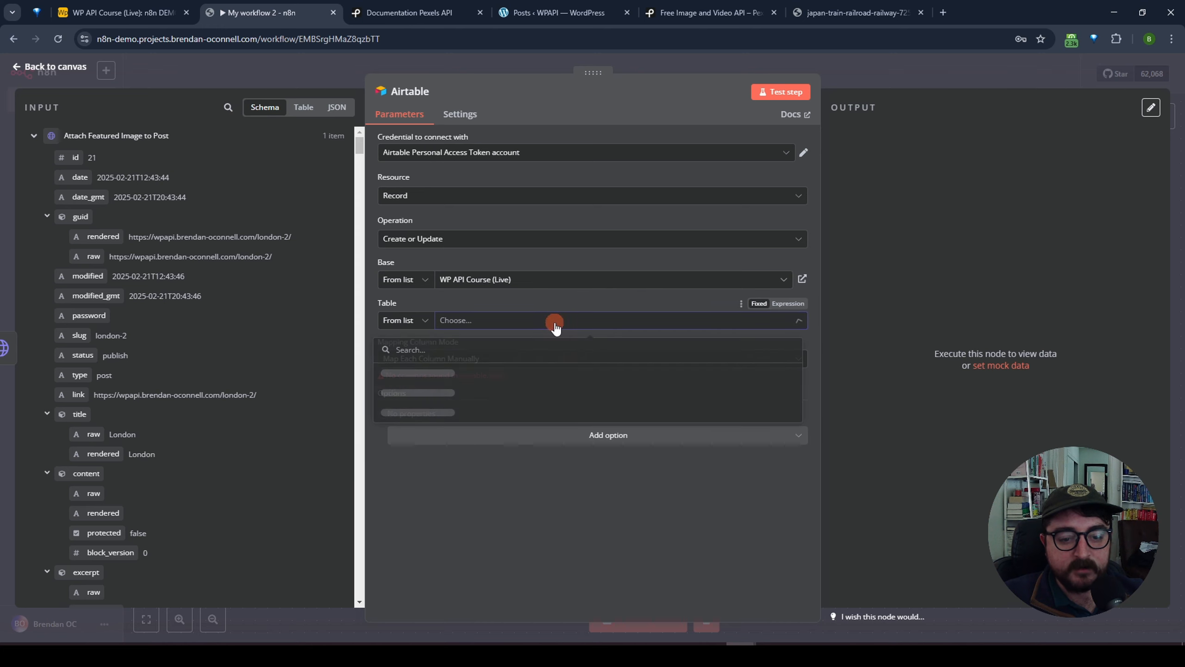
left_click(478, 491)
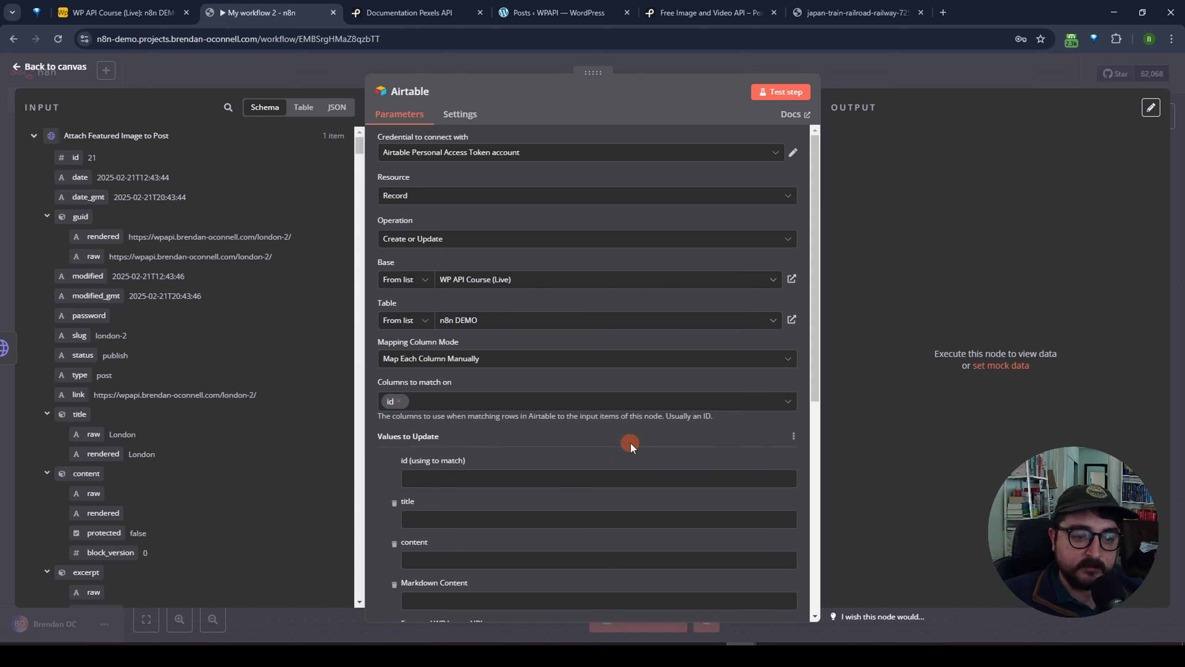
Map the Airtable Trigger's id into the id field used for matching.
scroll(629, 442, "down", 3)
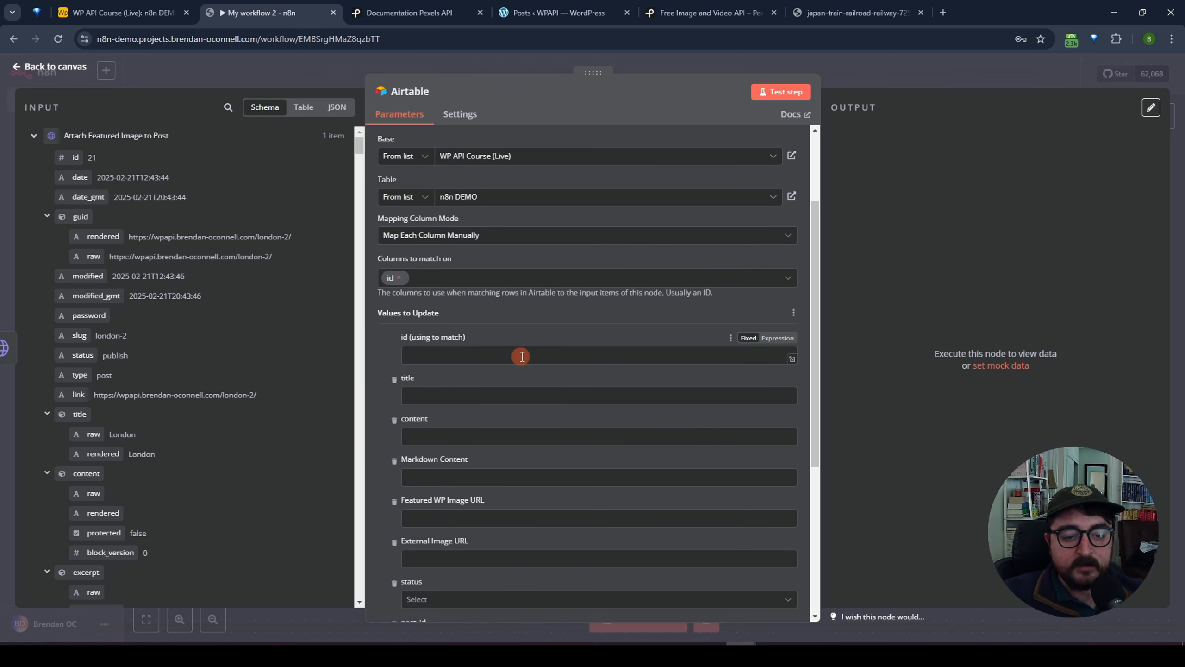
scroll(516, 355, "down", 3)
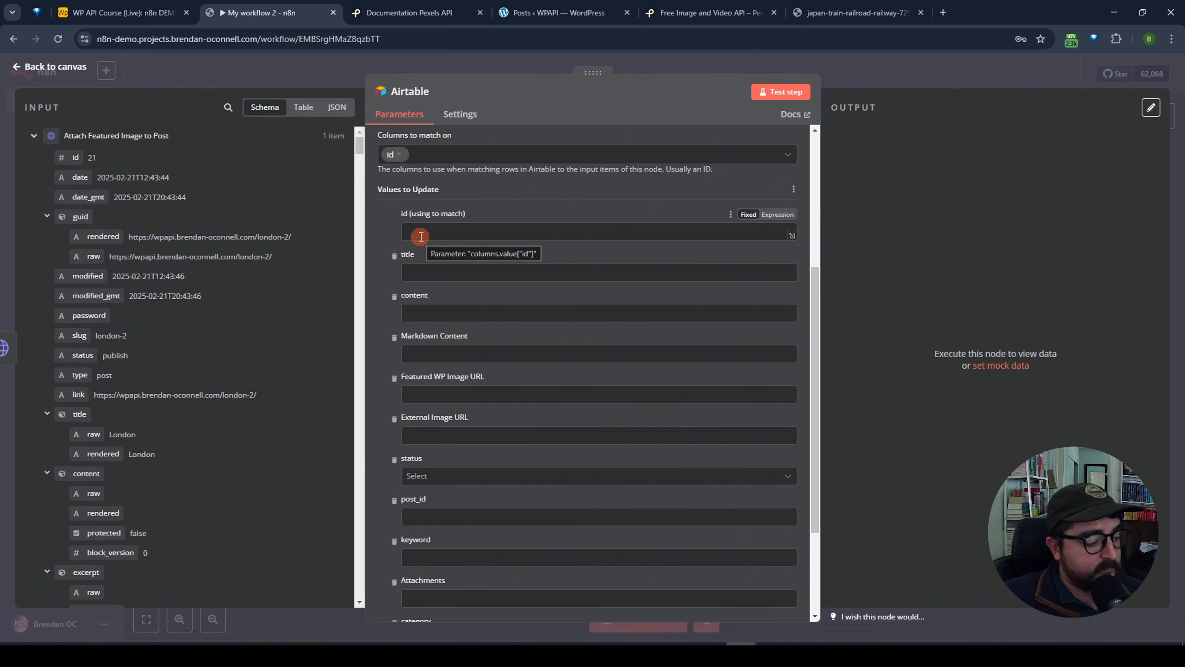
left_click(32, 138)
left_click(32, 160)
left_click(32, 183)
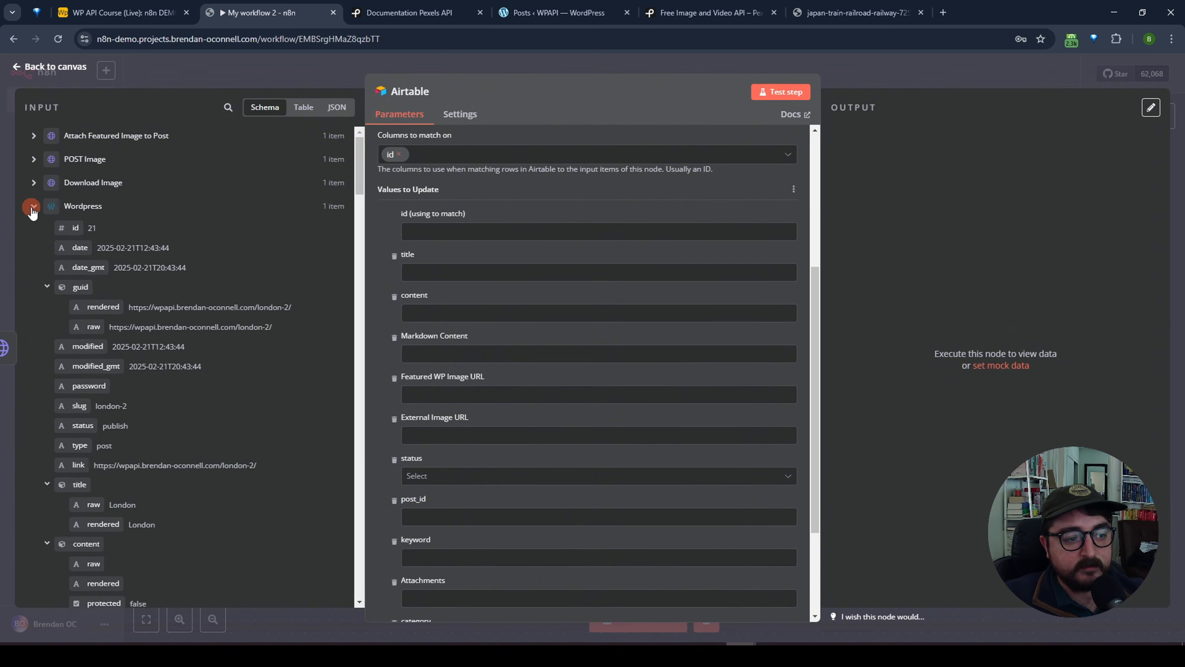
left_click(32, 207)
left_click(32, 230)
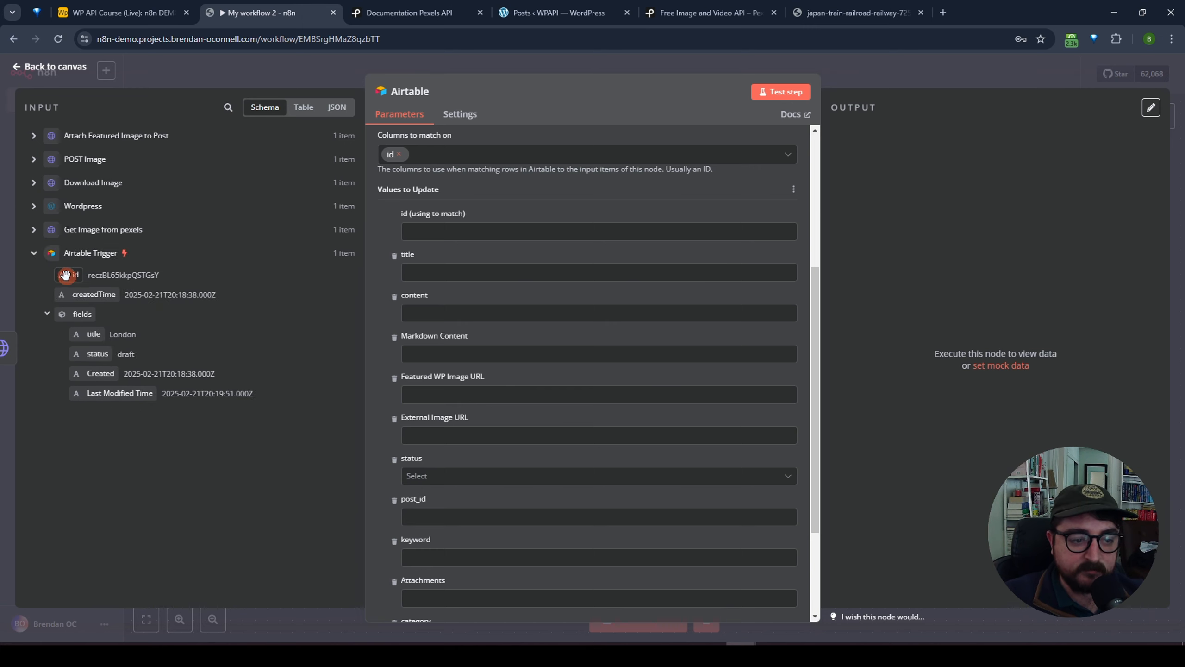
left_click_drag(64, 276, 481, 231)
left_click(664, 199)
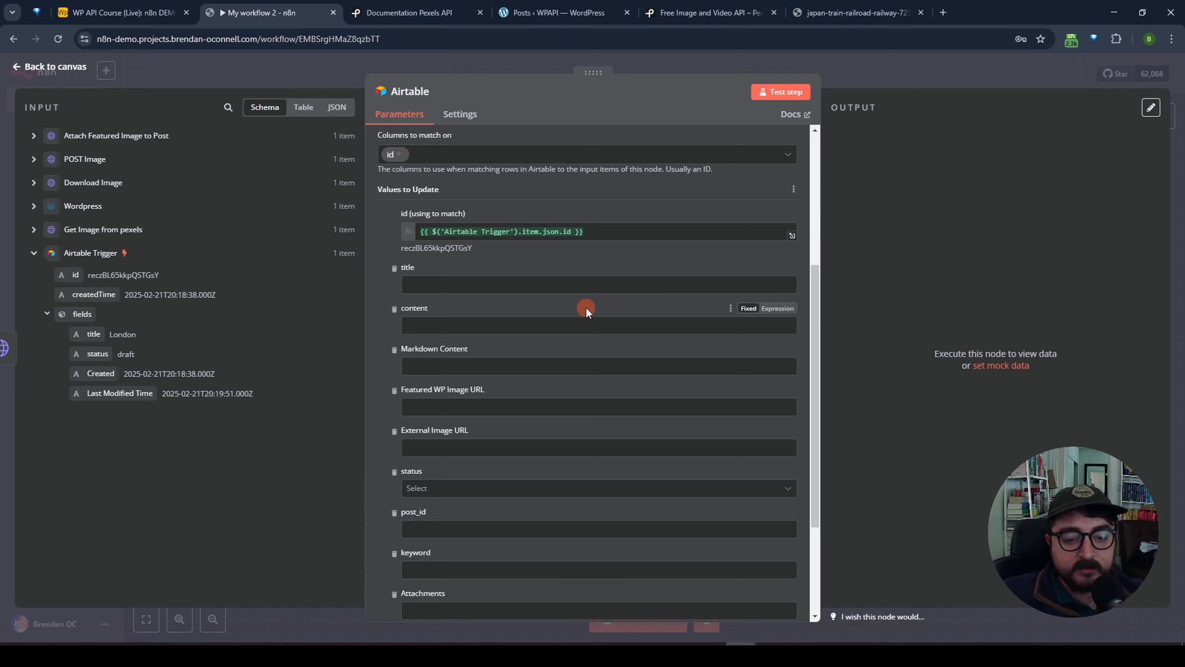
Fill Featured WP Image URL with the POST Image node's guid.rendered link.
scroll(585, 307, "down", 3)
scroll(585, 307, "up", 3)
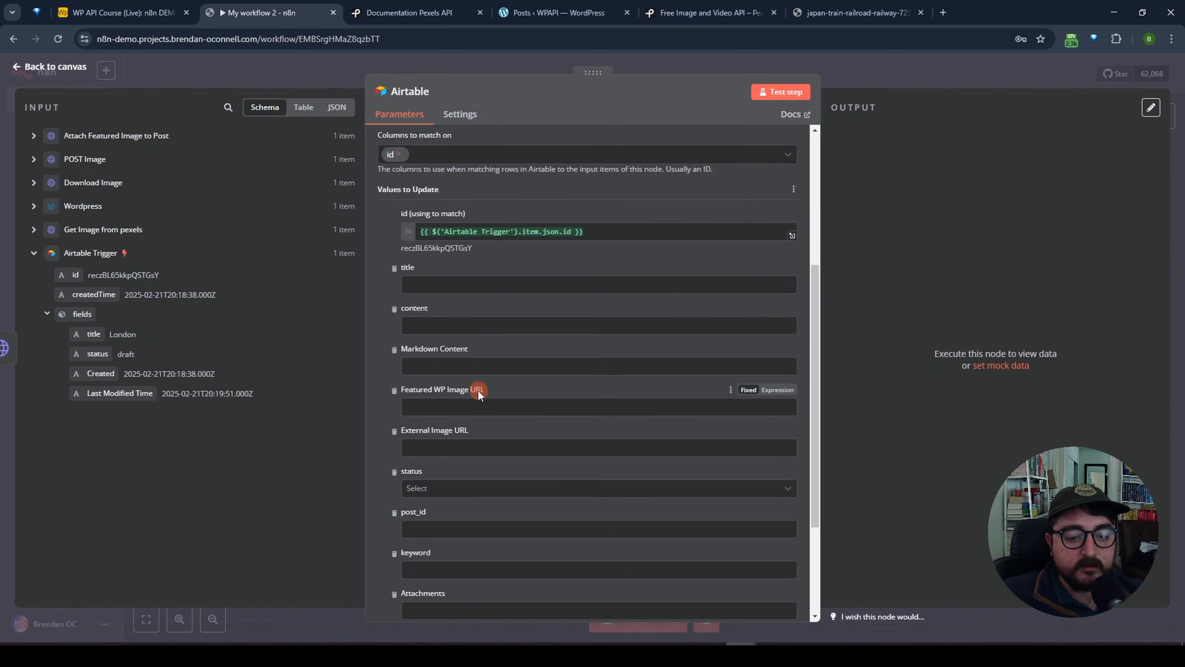
left_click(556, 387)
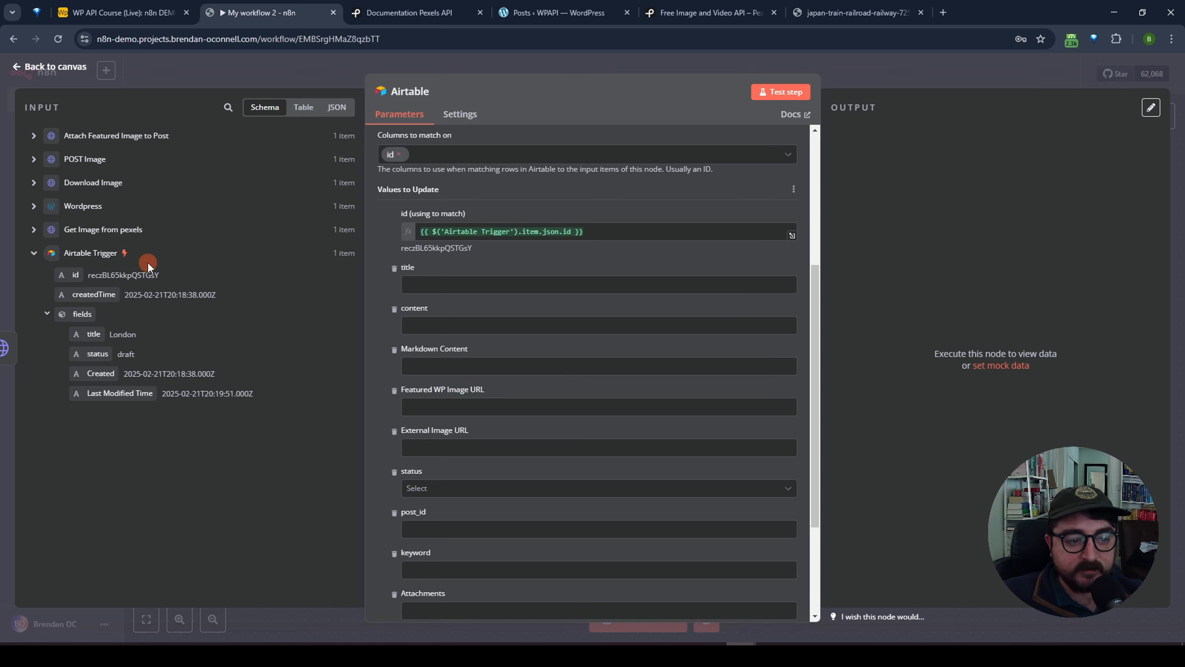
left_click(33, 161)
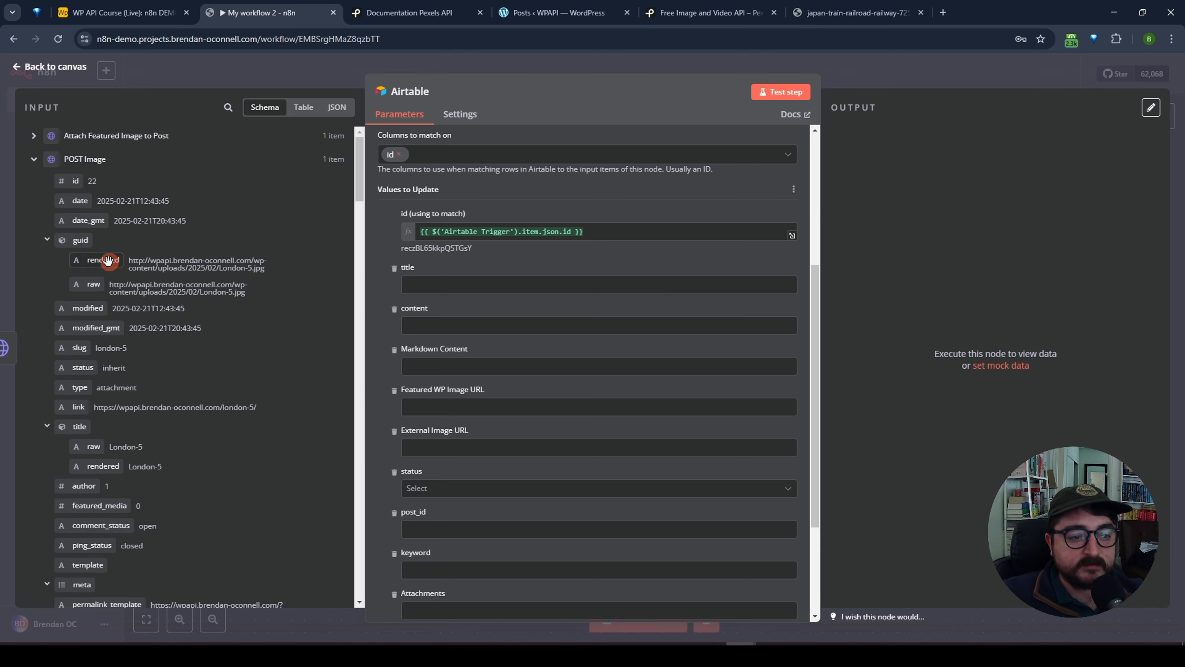
left_click_drag(103, 262, 709, 442)
key("ctrl+c")
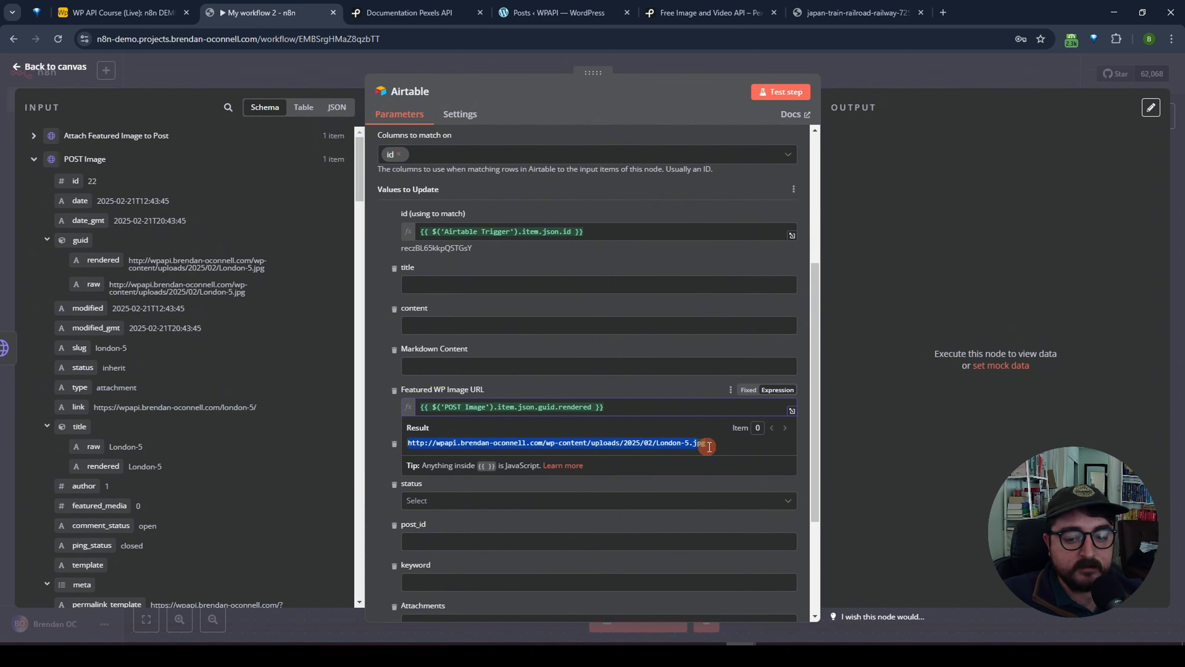
Check in a new browser tab that the mapped image link loads London-5.jpg.
left_click(944, 13)
key("ctrl+v")
key("Return")
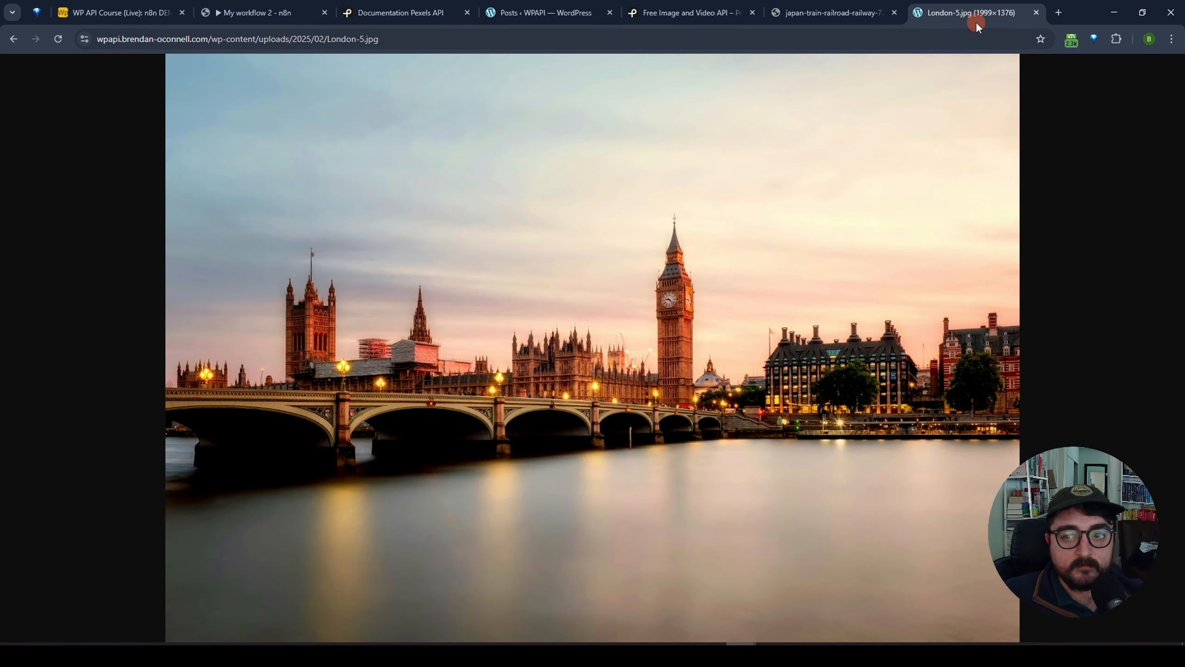
middle_click(971, 12)
left_click(573, 346)
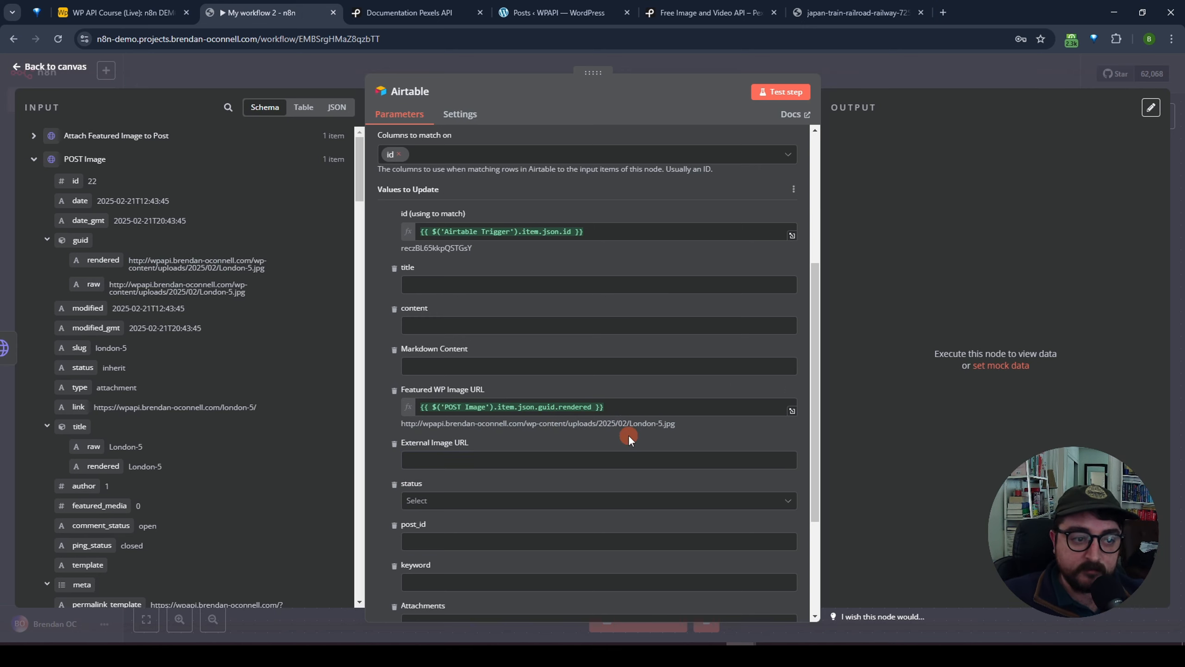
Fill External Image URL with the original Pexels photo link from Get Image from pexels.
left_click(33, 158)
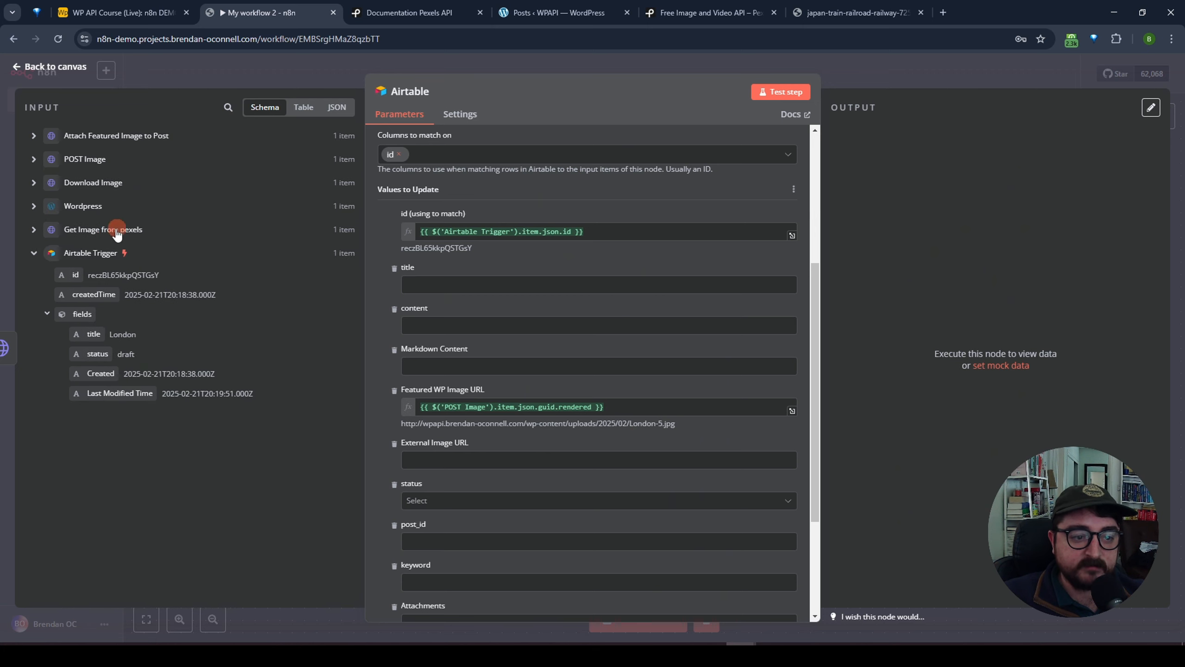
left_click(93, 233)
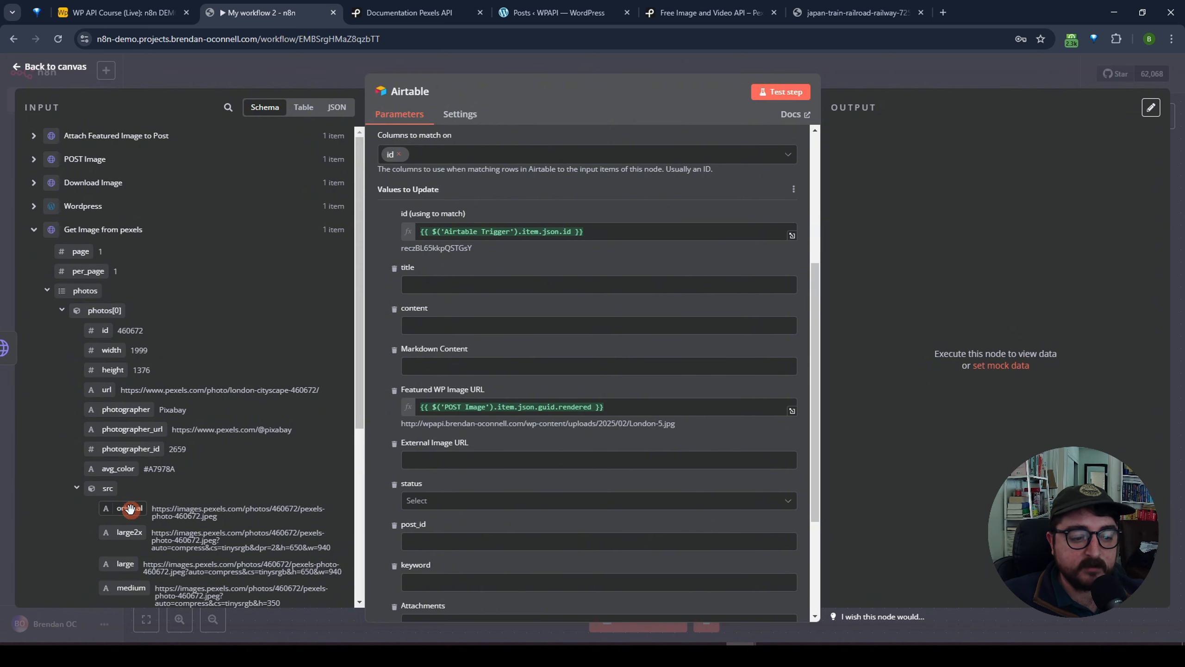
scroll(132, 533, "down", 3)
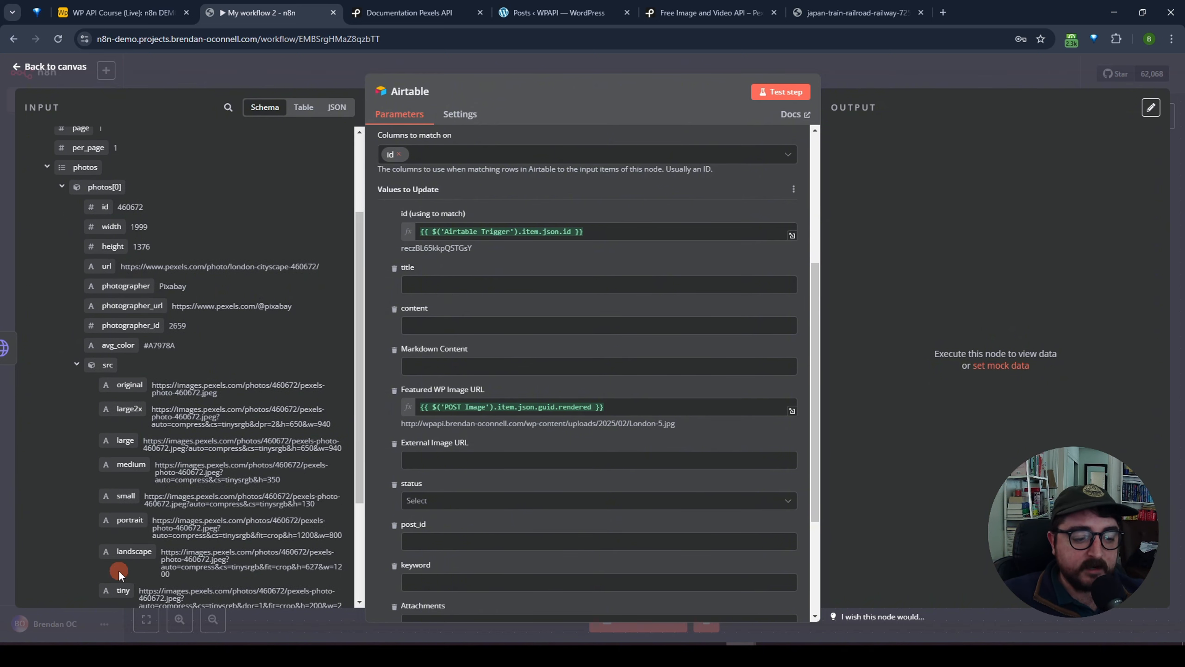
scroll(133, 411, "down", 2)
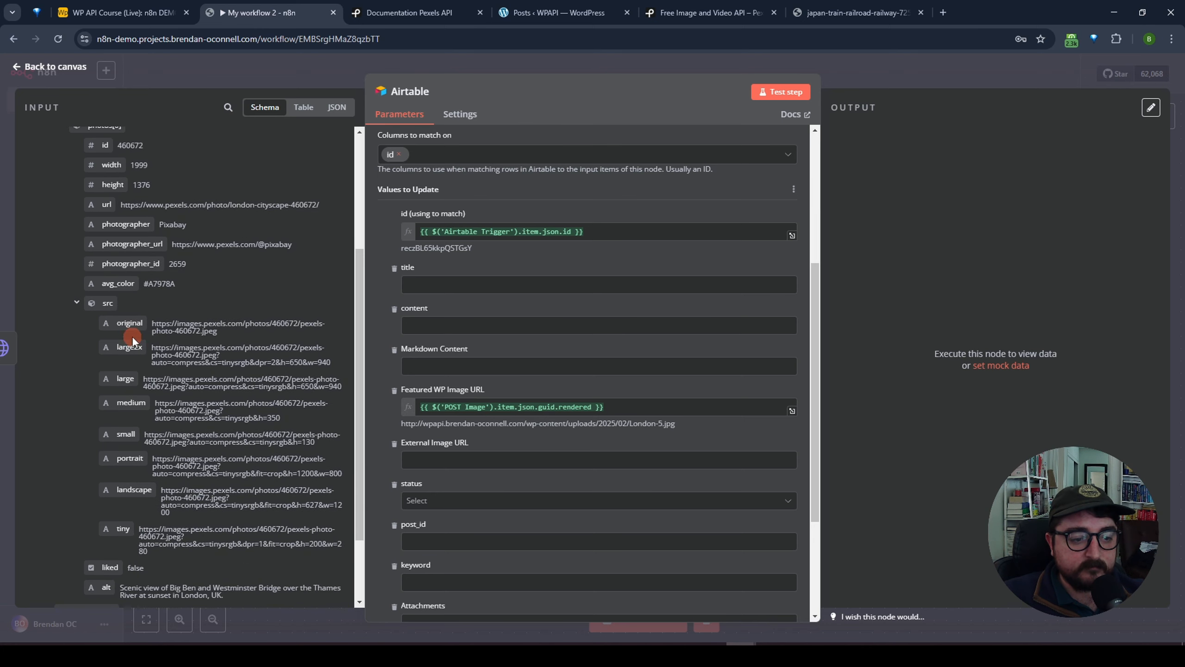
left_click_drag(132, 324, 467, 461)
left_click(608, 441)
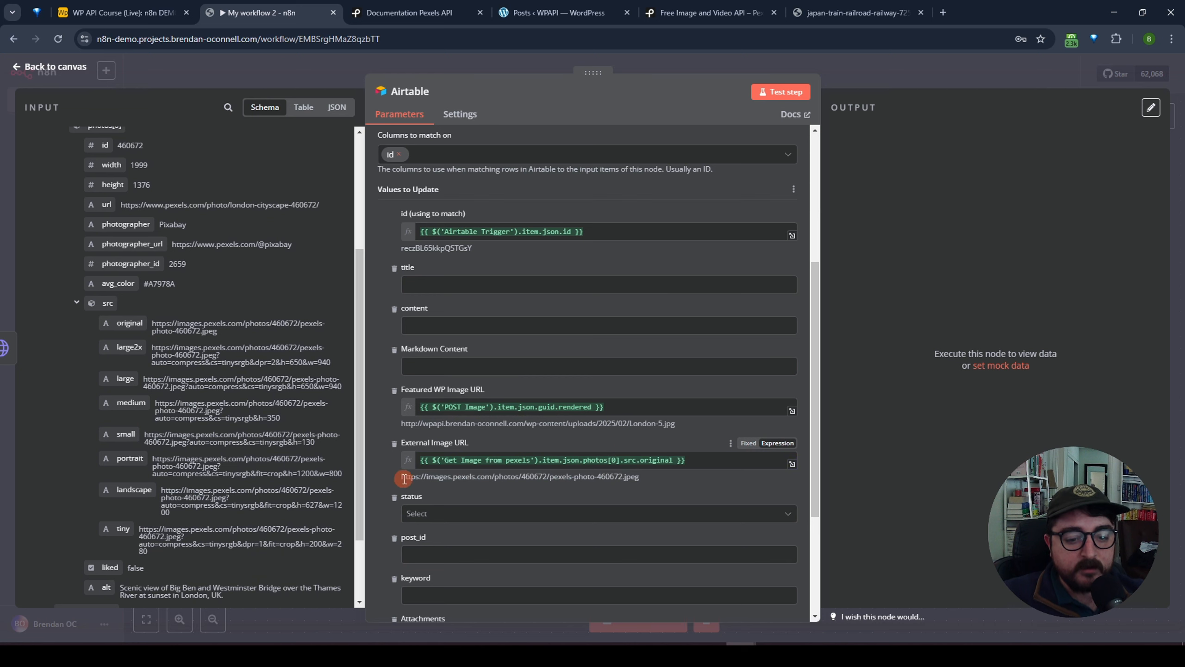
left_click_drag(402, 426, 680, 429)
left_click(706, 443)
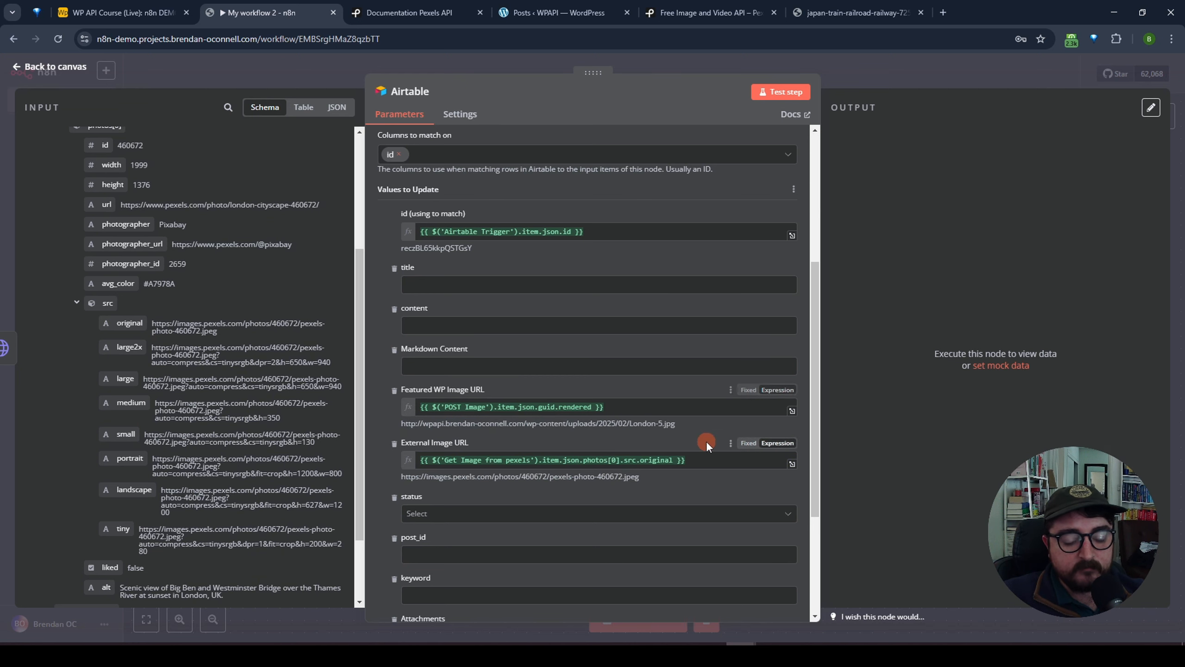
left_click_drag(651, 479, 388, 482)
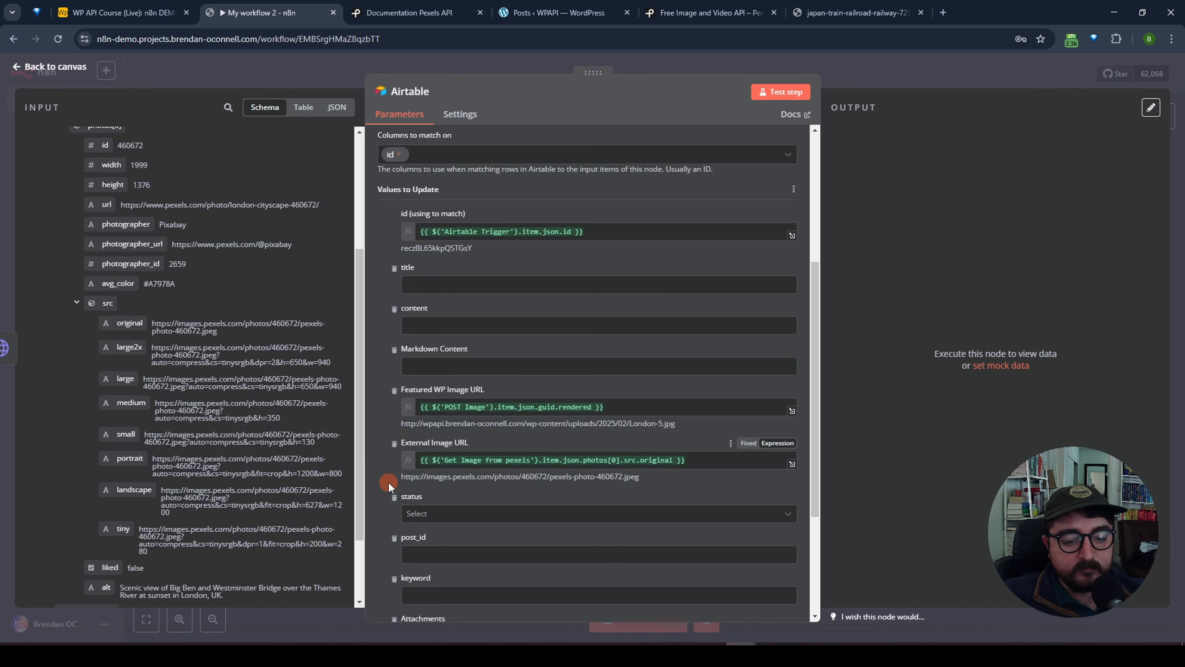
left_click(681, 441)
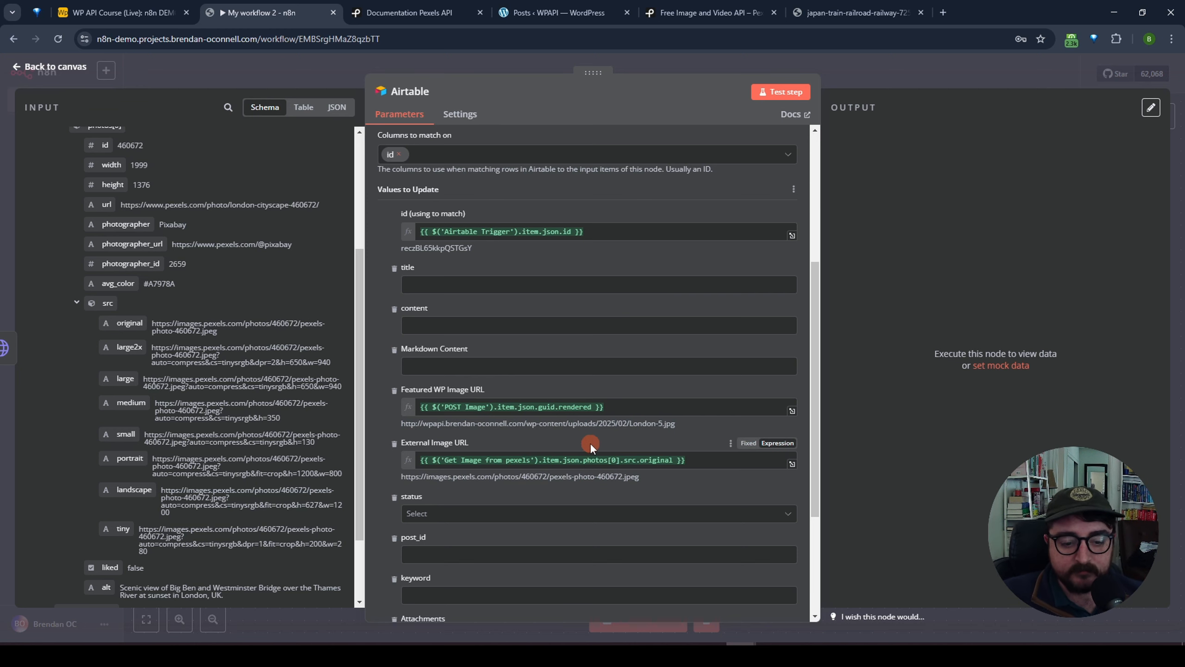
Set status to posted, map the Wordpress post id into post_id, and test the step.
left_click(458, 516)
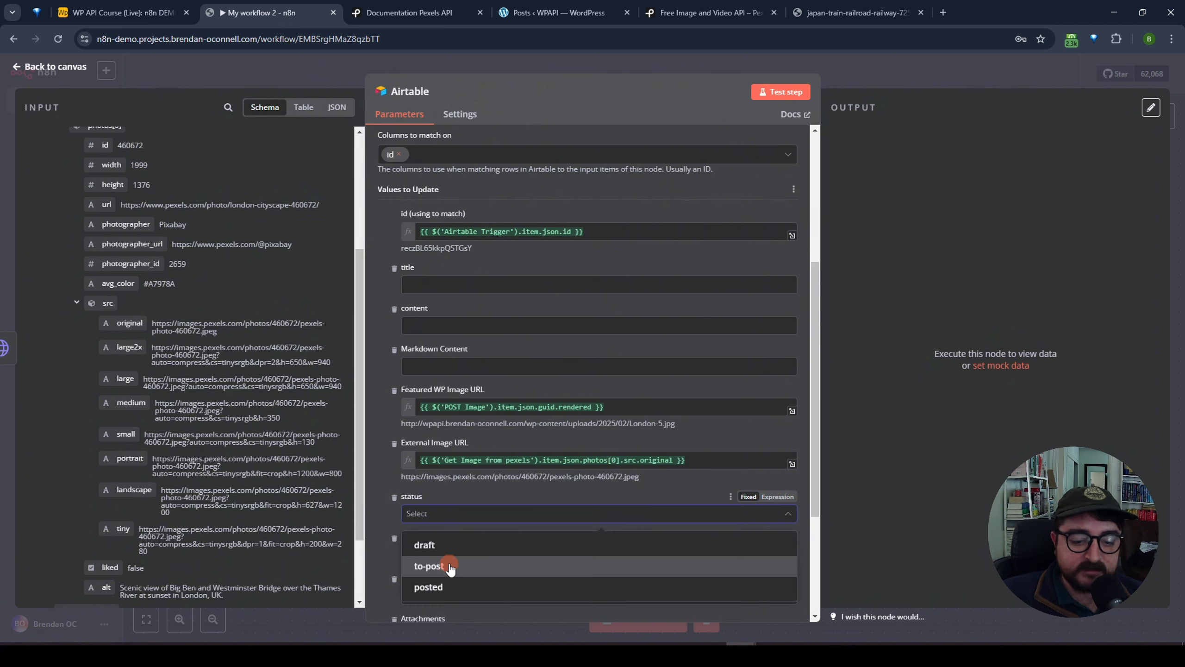
left_click(438, 589)
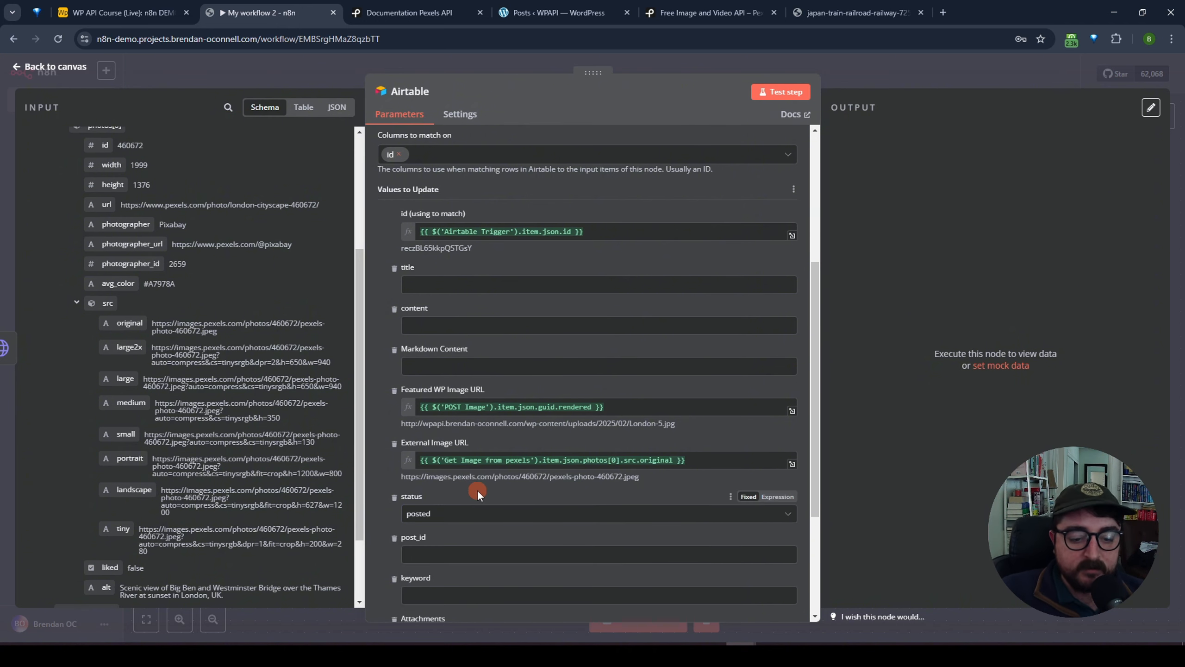
left_click(441, 553)
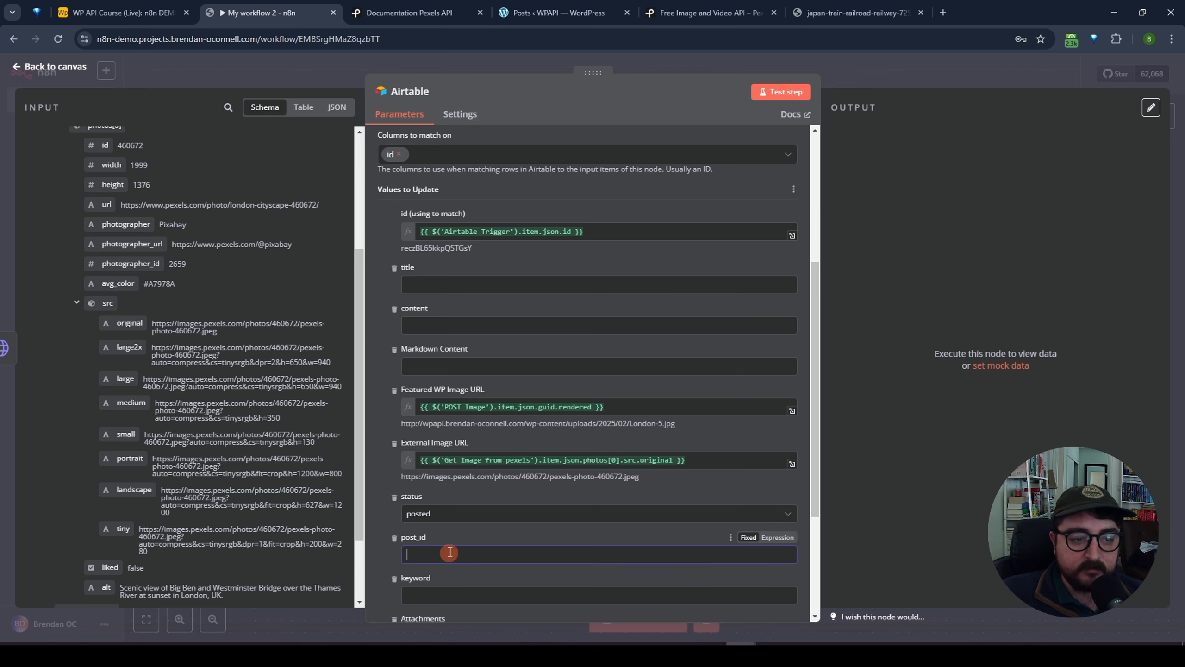
scroll(159, 370, "up", 5)
left_click(33, 229)
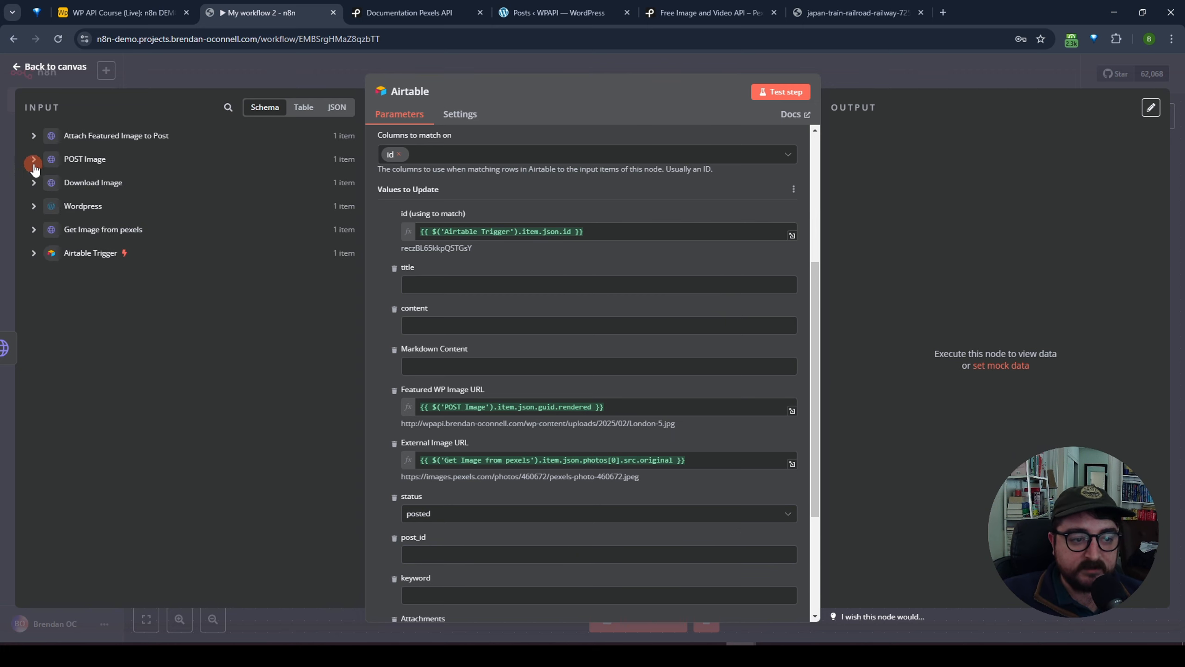
left_click(33, 207)
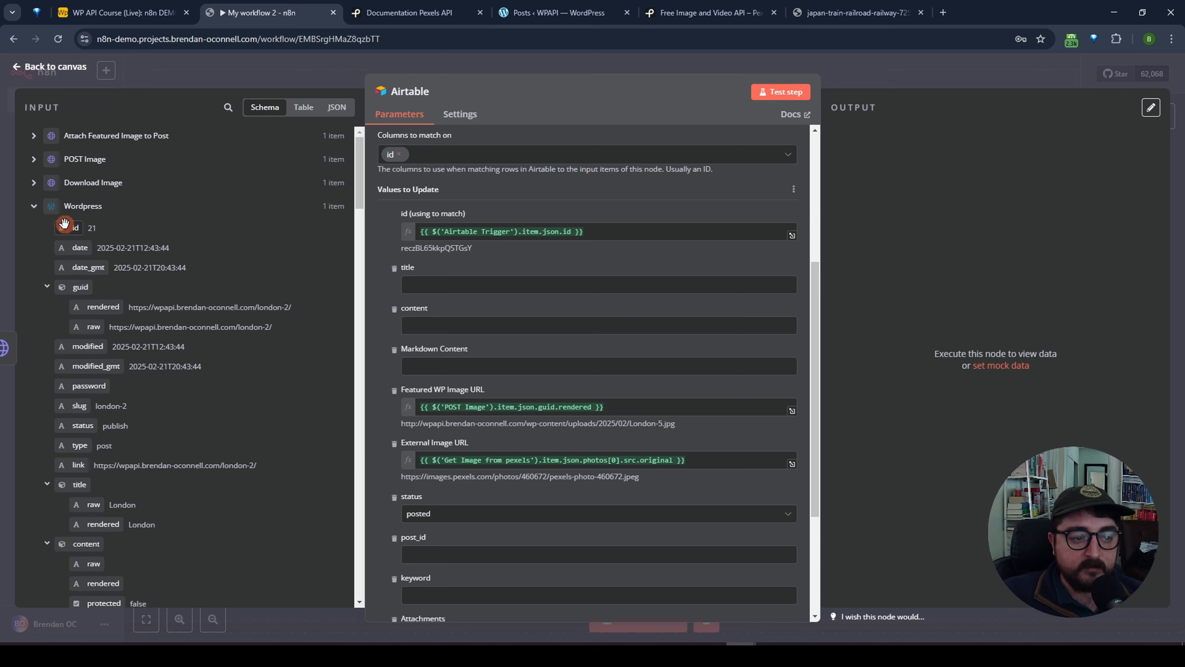
left_click_drag(65, 224, 436, 554)
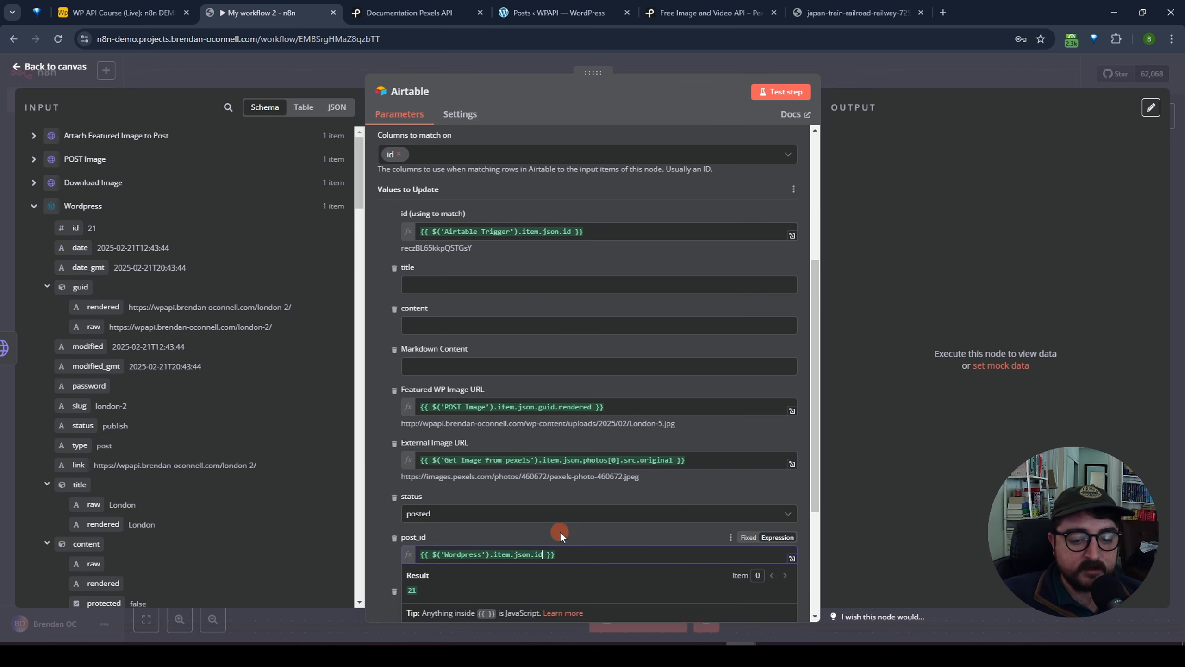
left_click(792, 93)
left_click(116, 13)
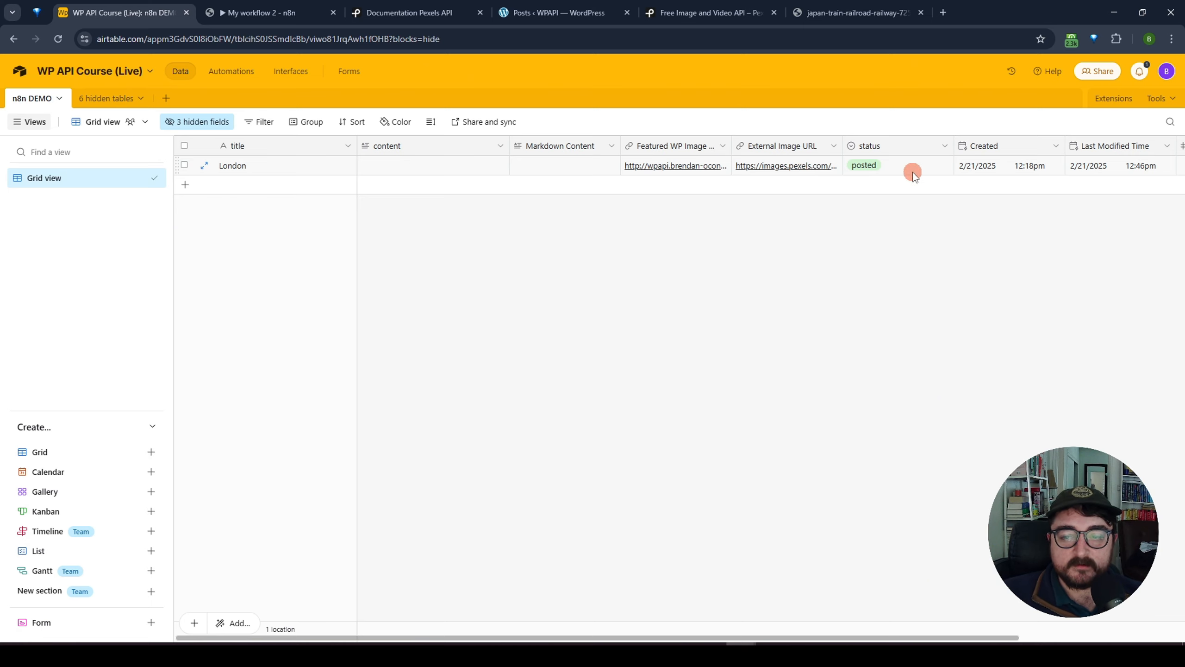
Save My workflow 2 and switch it to Active.
left_click(264, 14)
left_click(862, 68)
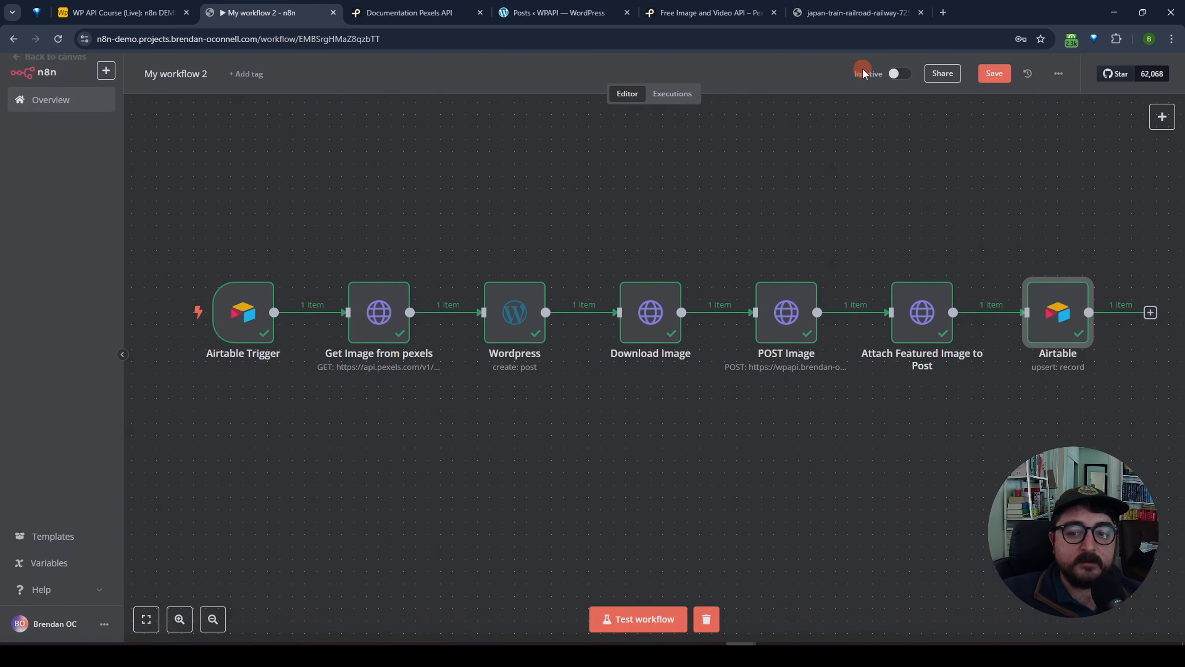
left_click(995, 73)
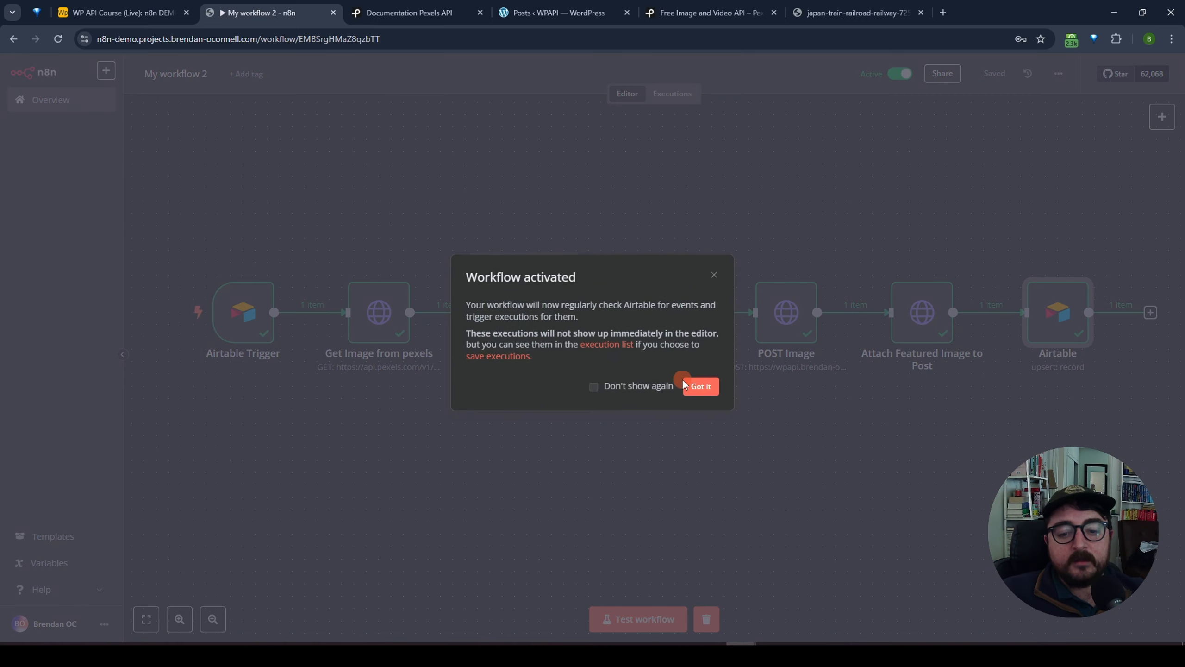
left_click(689, 384)
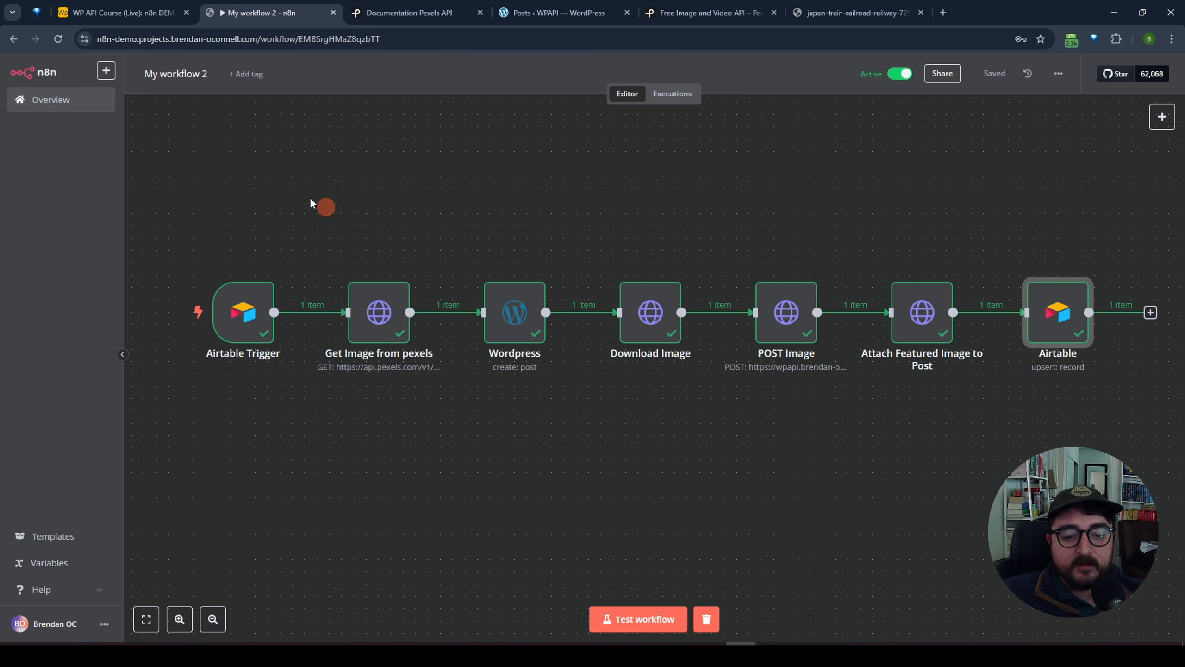
Add two new Airtable records titled Paris and Tokyo.
left_click(179, 13)
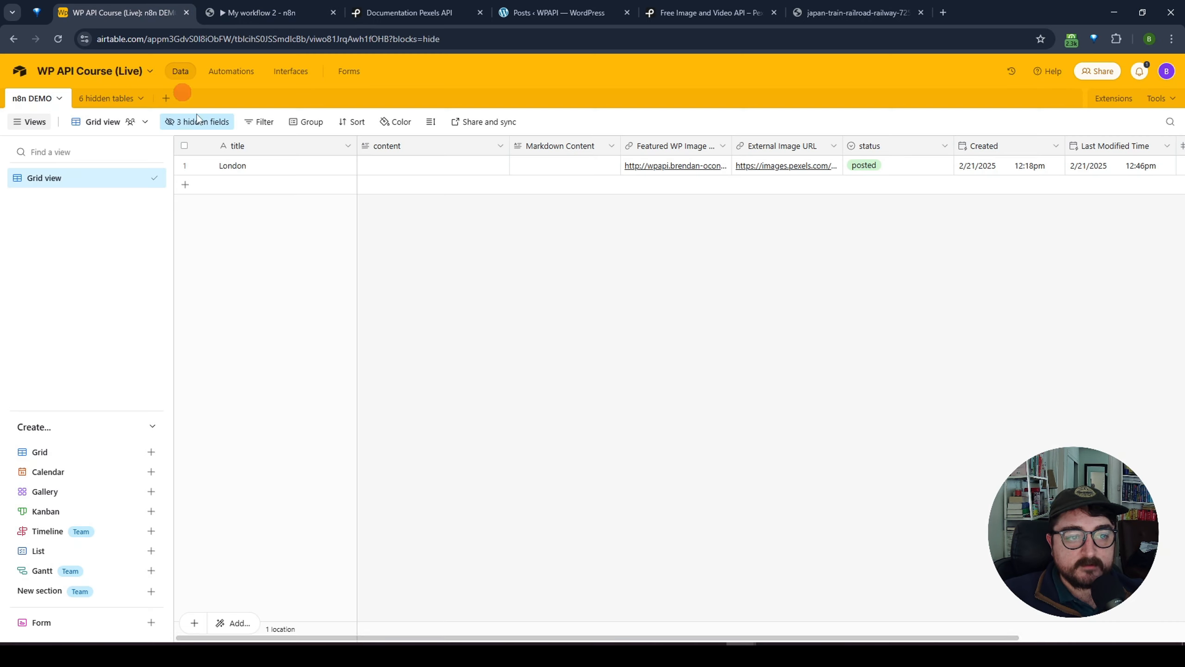
left_click(255, 185)
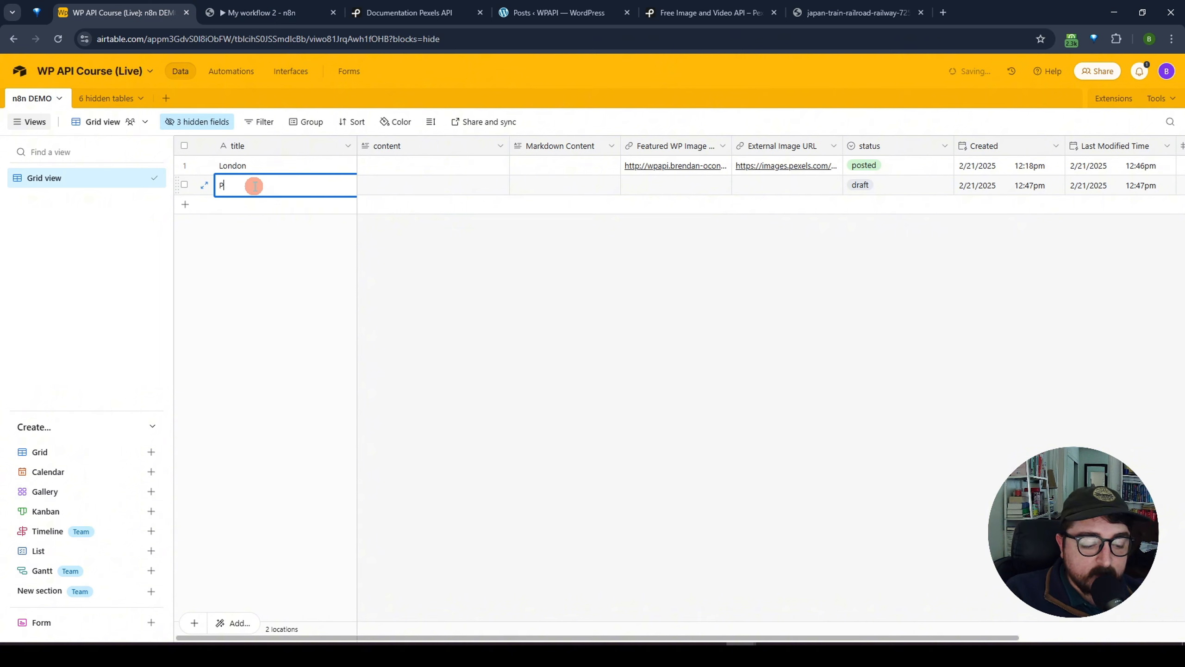
left_click(557, 297)
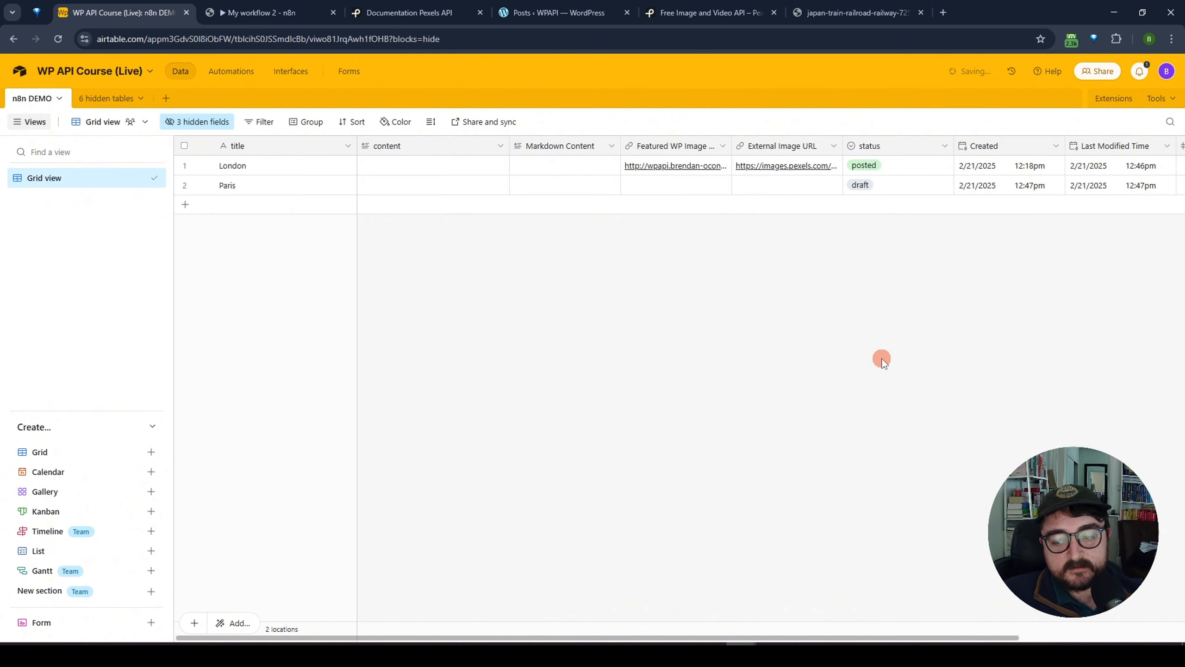
left_click(301, 205)
type("Tokyo")
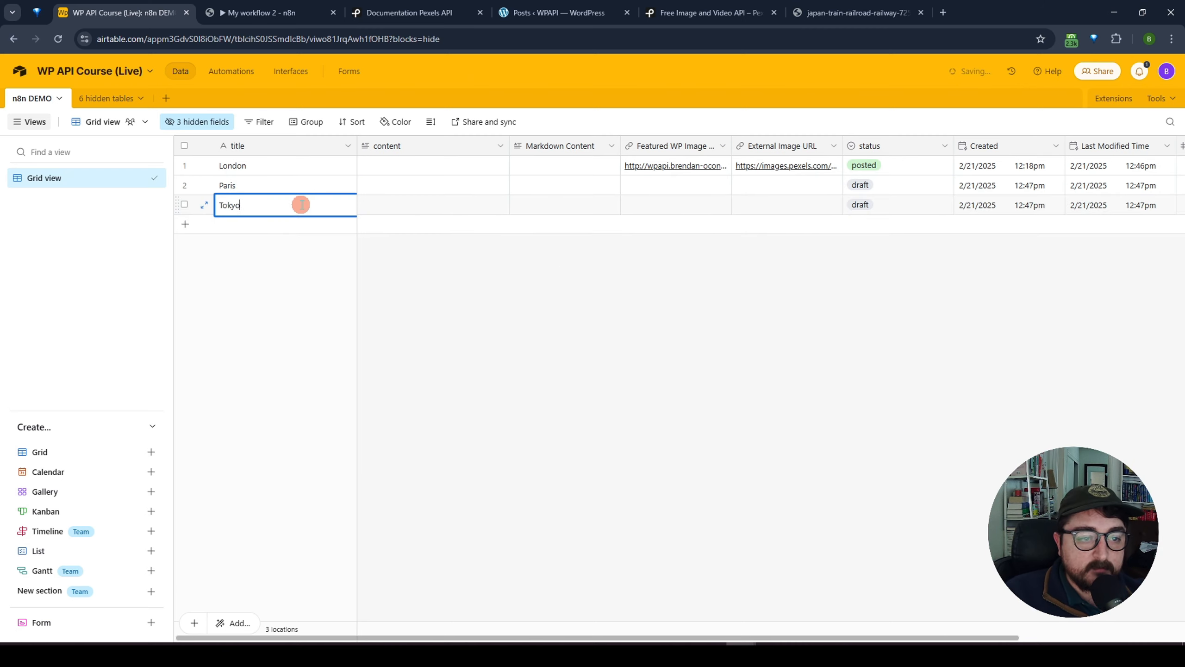
left_click(485, 321)
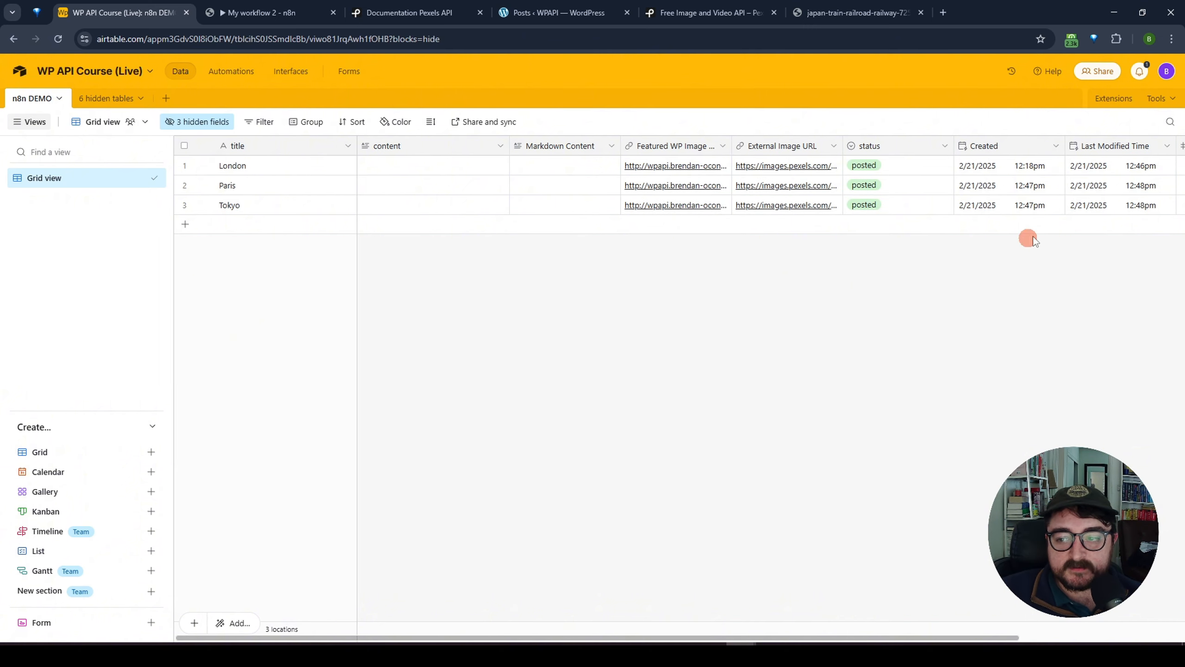
Inspect the Paris record's post_id and image link fields filled by the workflow.
left_click(1141, 187)
scroll(1141, 187, "right", 2)
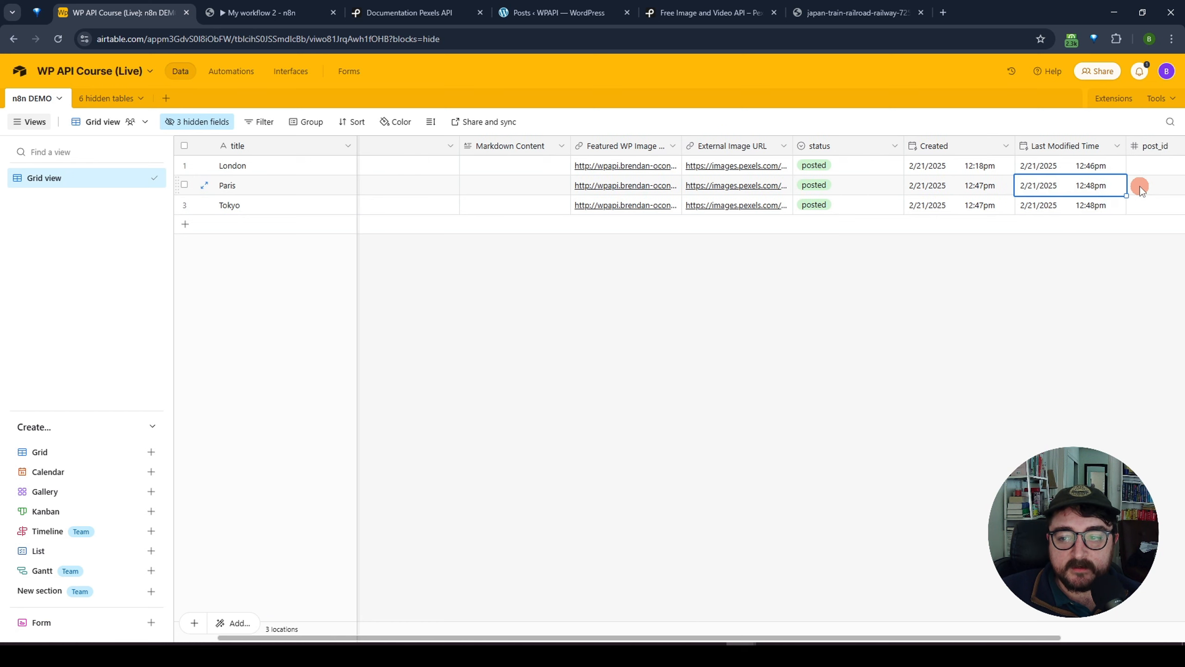
left_click(968, 254)
left_click_drag(822, 638, 780, 639)
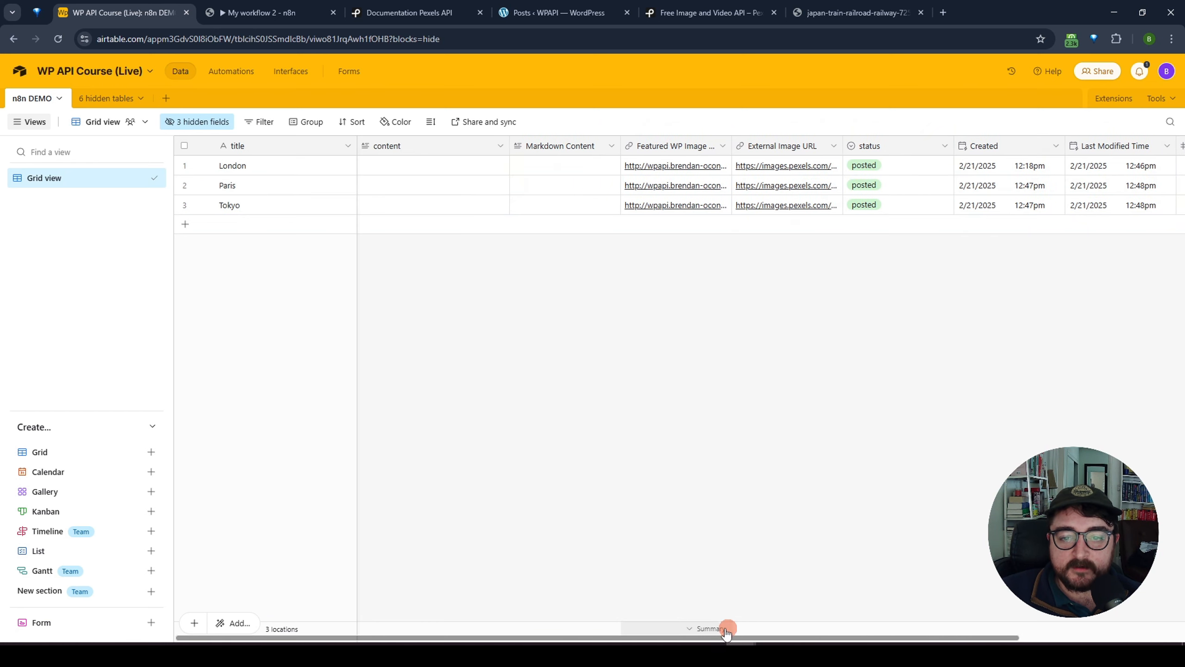
left_click(681, 188)
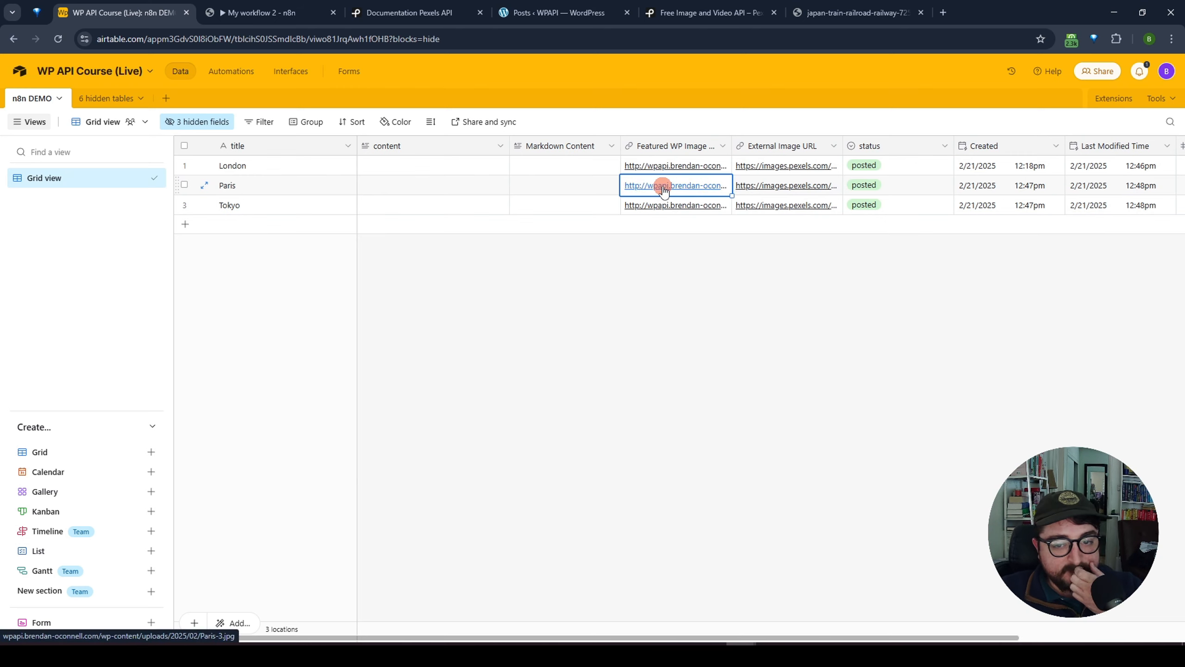
Reload the WordPress Posts list and open the Tokyo and Paris posts to confirm their featured images.
left_click(534, 10)
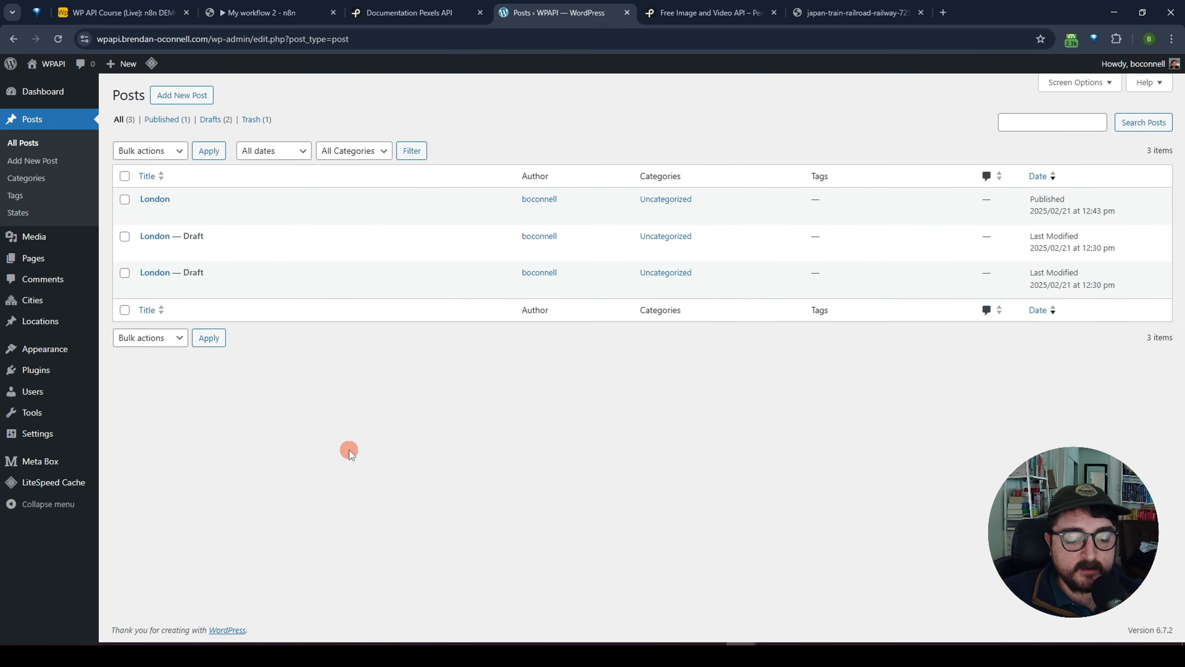
key("F5")
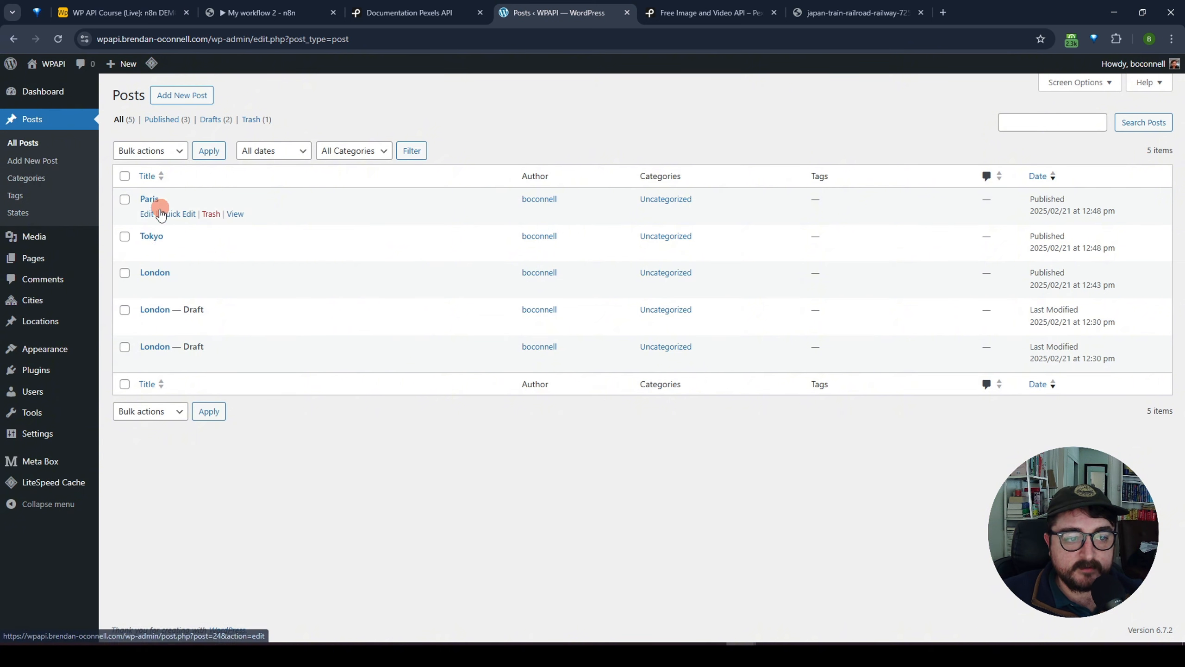
left_click(152, 236)
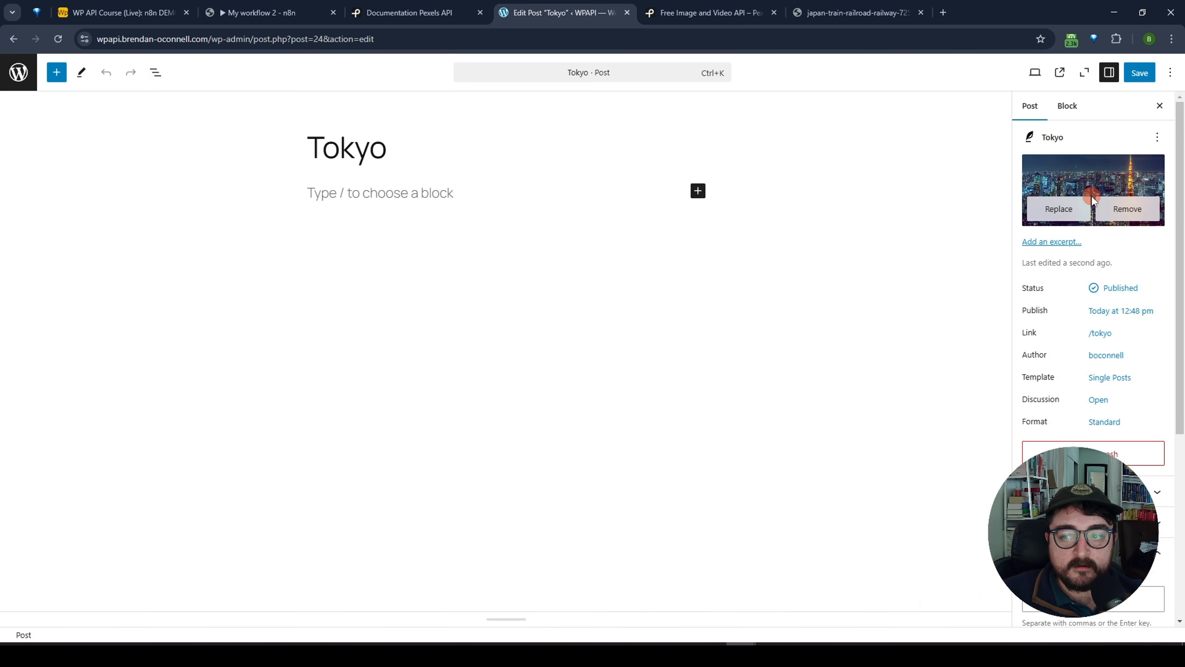
left_click(35, 89)
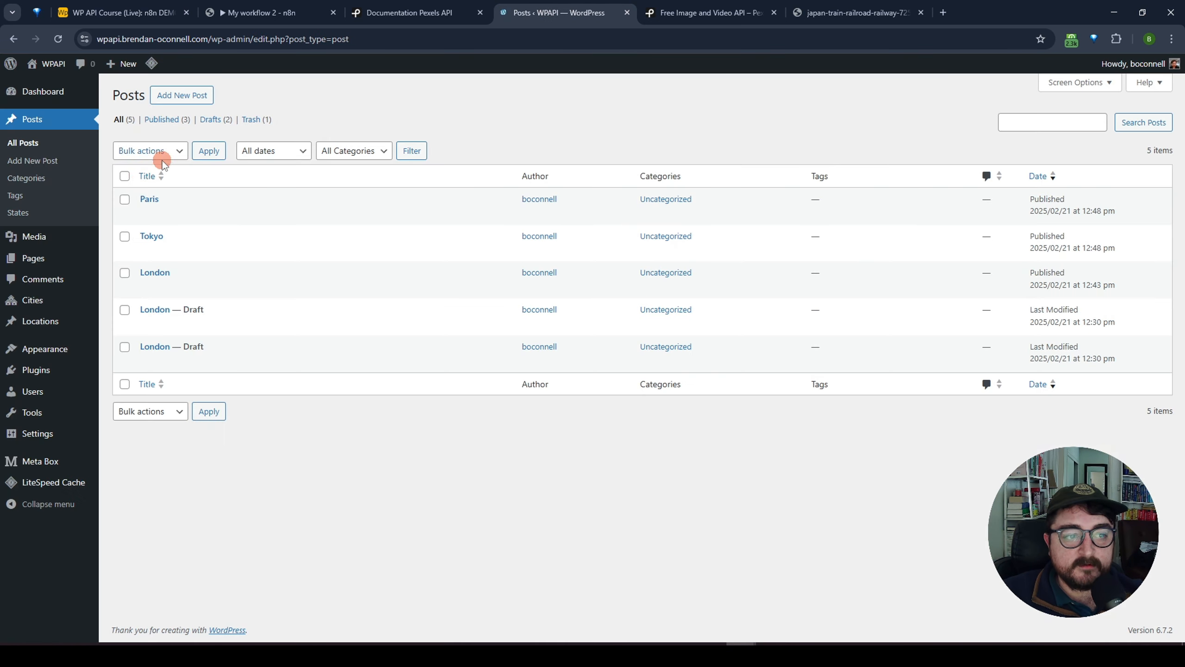
left_click(149, 196)
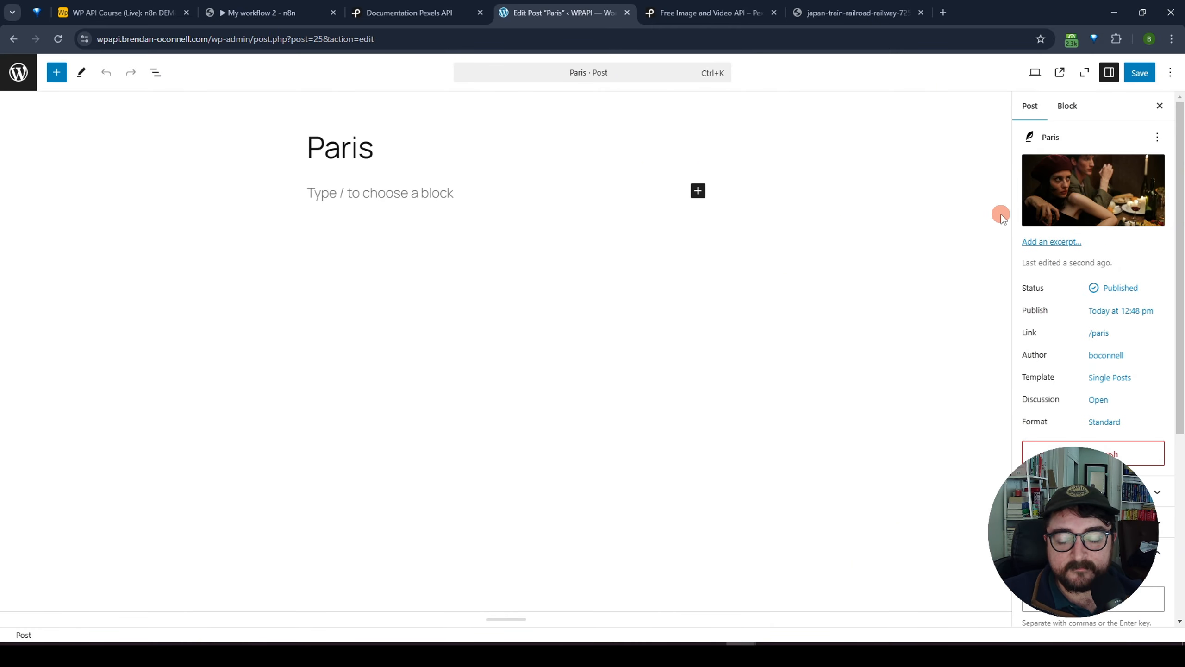
mouse_move(1107, 175)
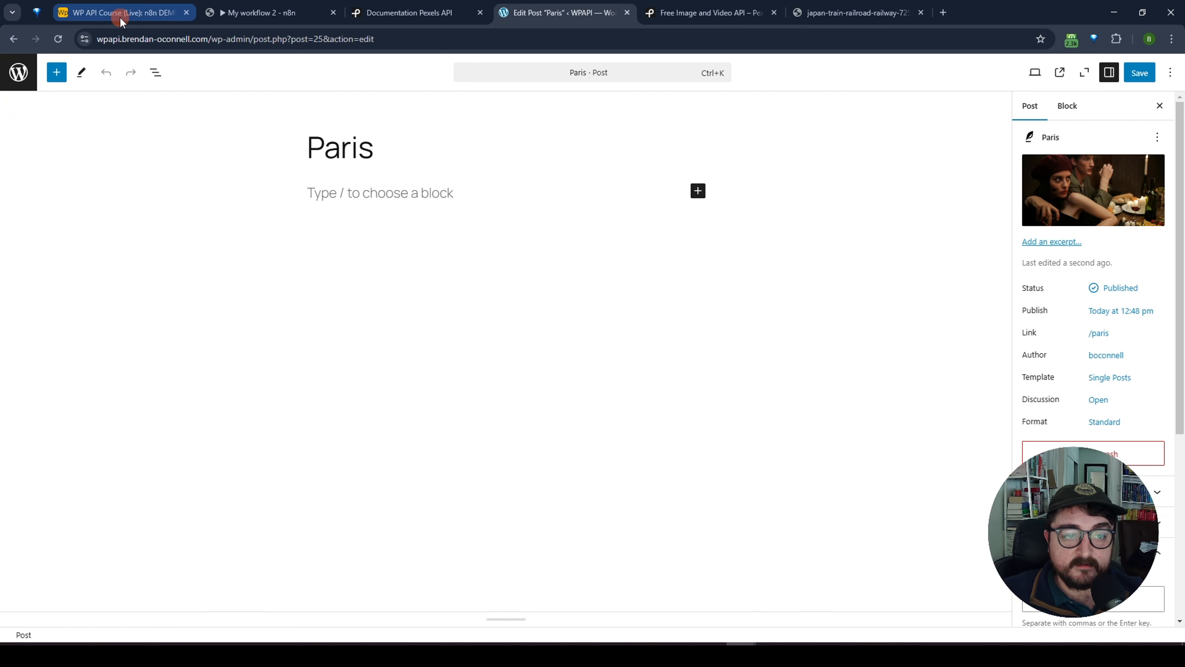
left_click(254, 13)
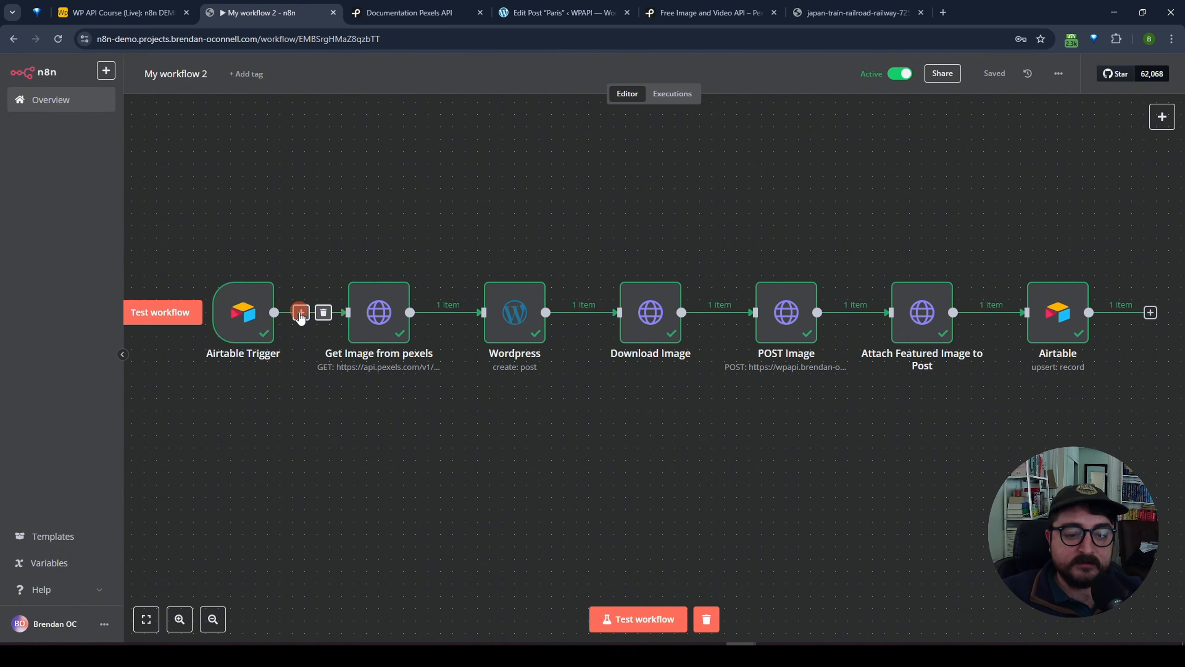
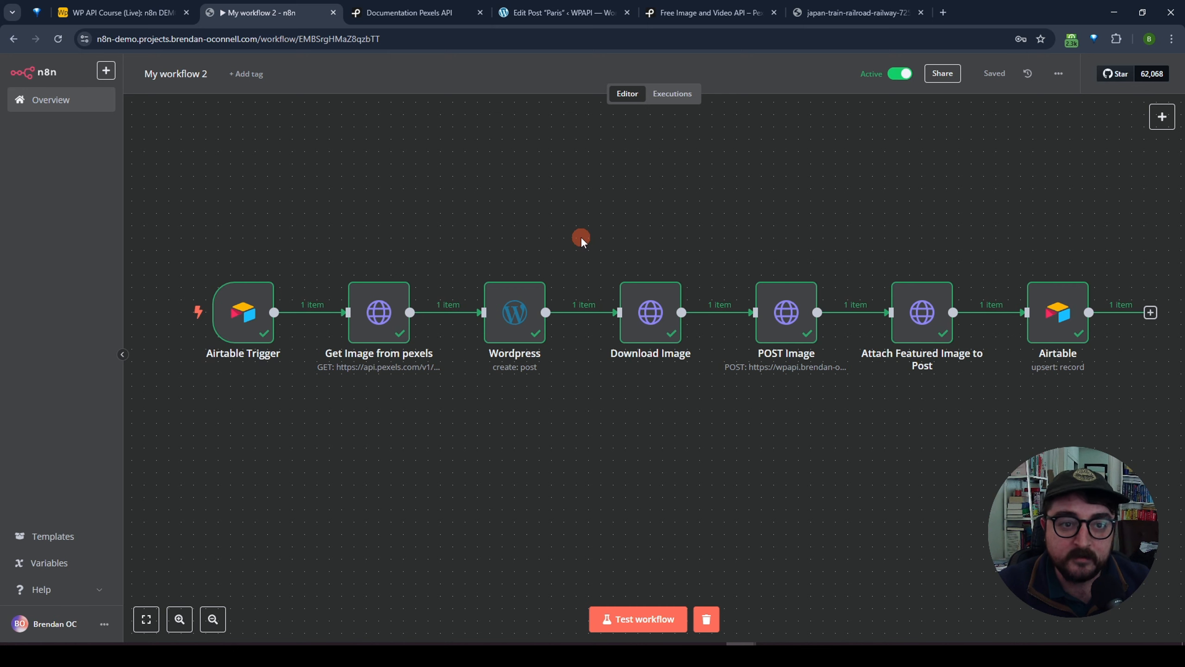
In Airtable, review the posted London, Paris and Tokyo rows and their empty content columns.
left_click(134, 11)
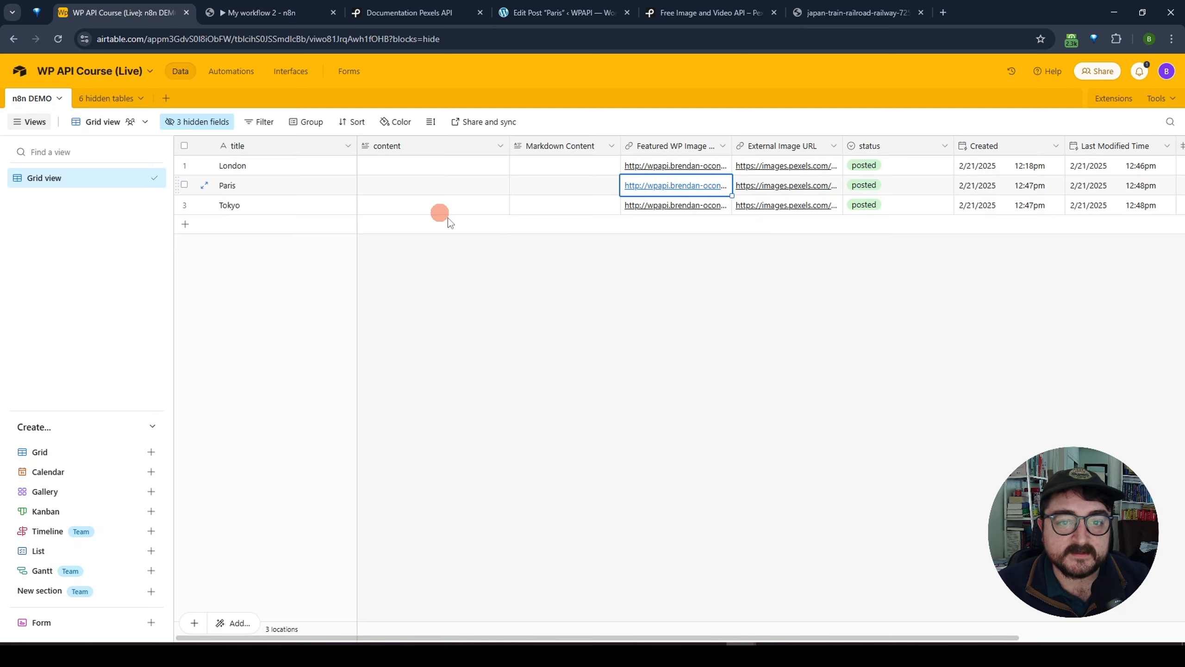
left_click(431, 250)
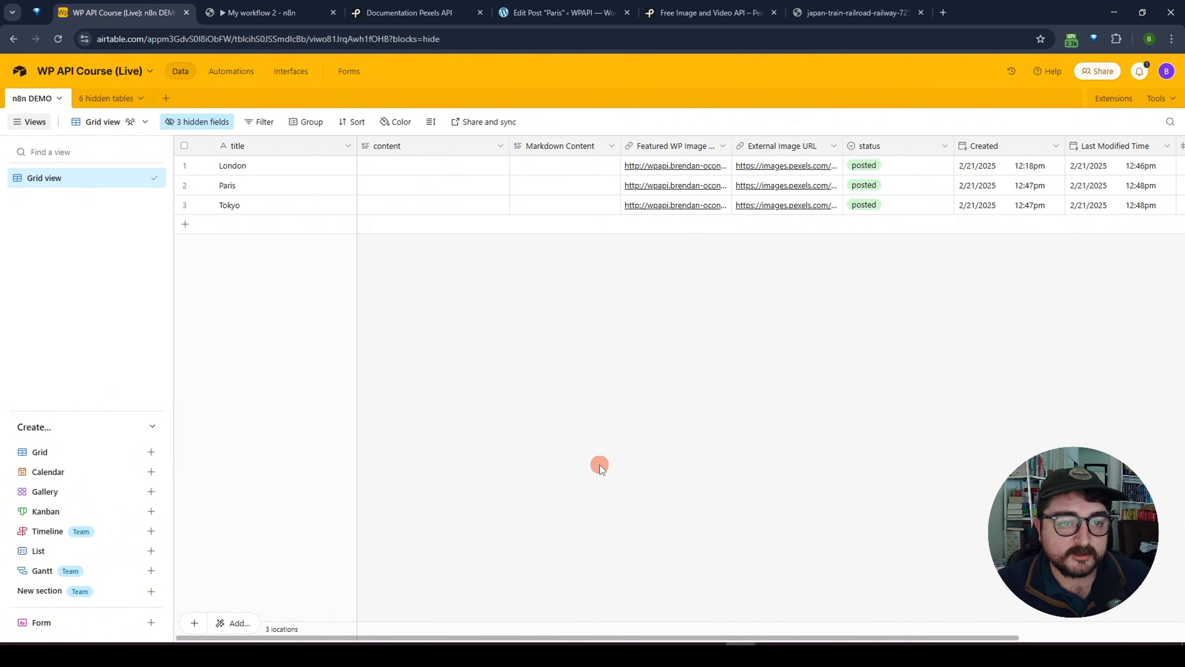
Back in n8n, spread the Airtable Trigger, pexels and Wordpress nodes apart to make room.
left_click(255, 13)
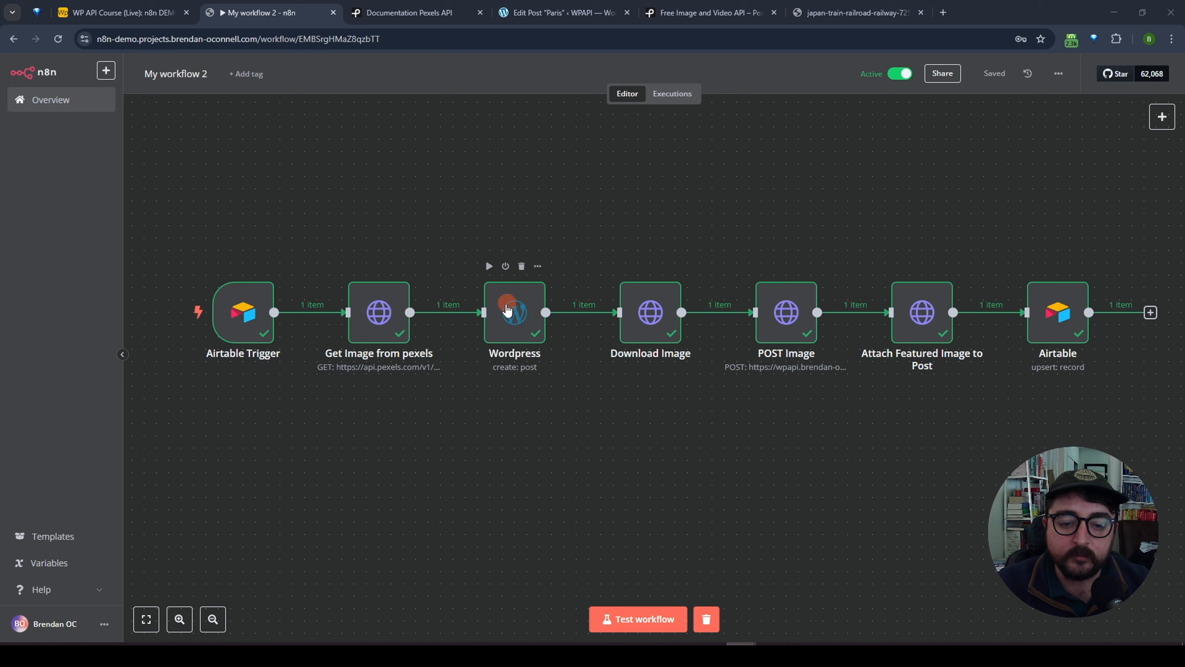
left_click_drag(515, 314, 564, 314)
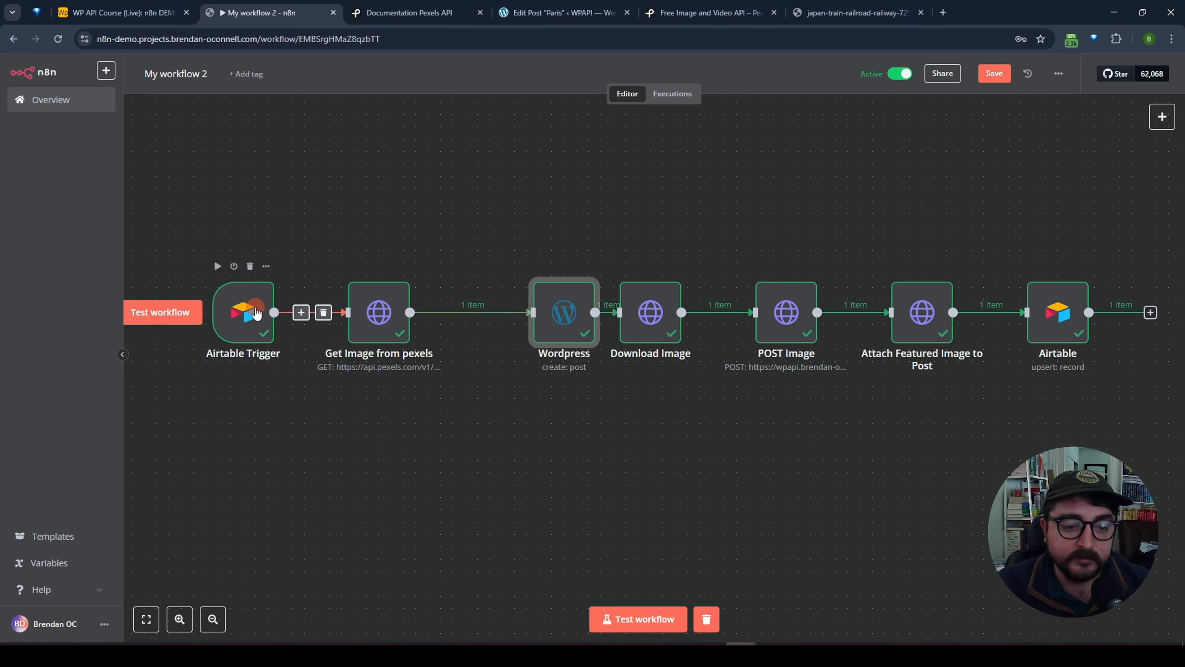
left_click_drag(233, 308, 161, 308)
left_click_drag(367, 307, 256, 306)
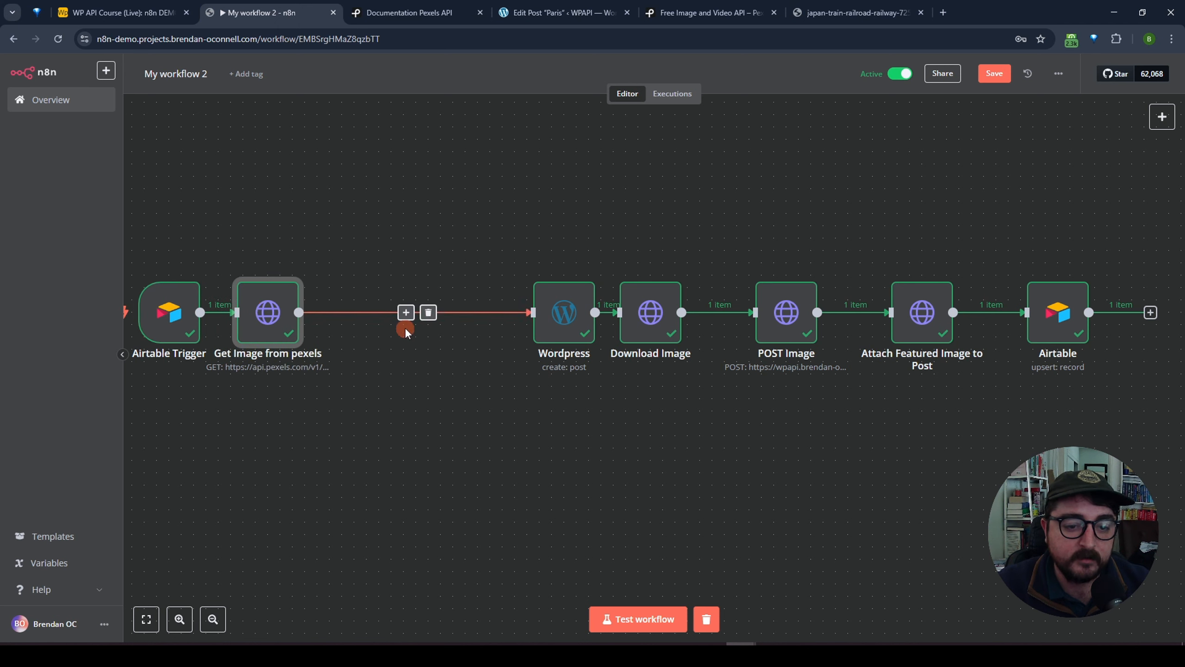
Insert a new step after Get Image from pexels, searching 'open' to pick OpenAI.
left_click(406, 313)
type("open")
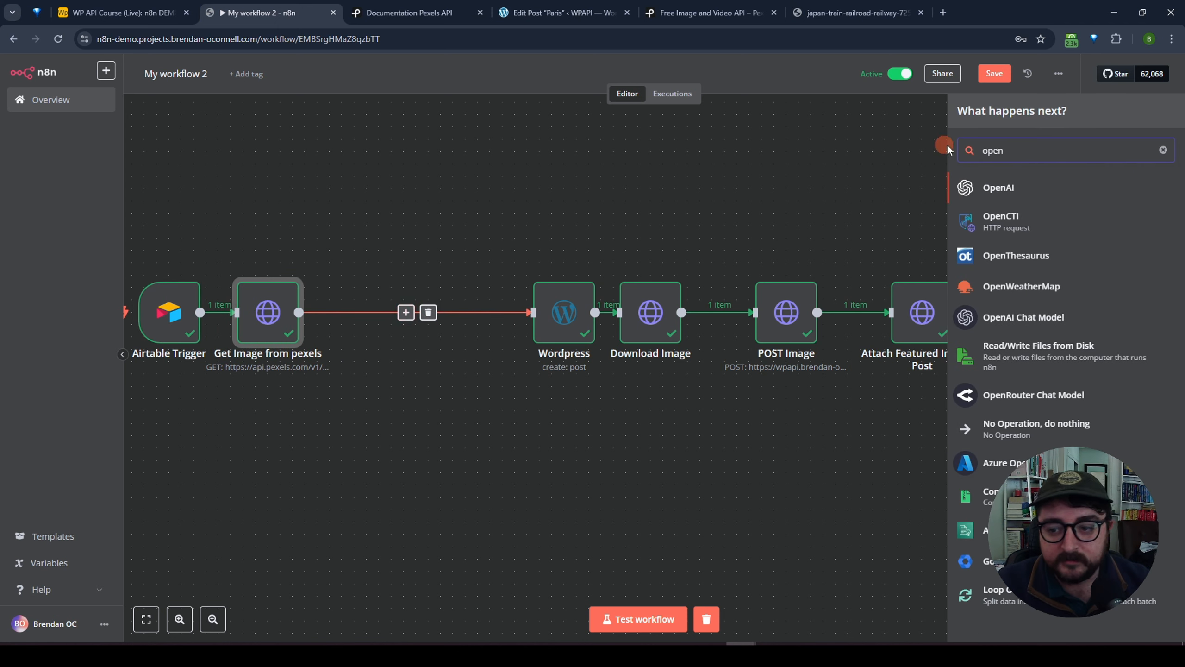
left_click(1010, 189)
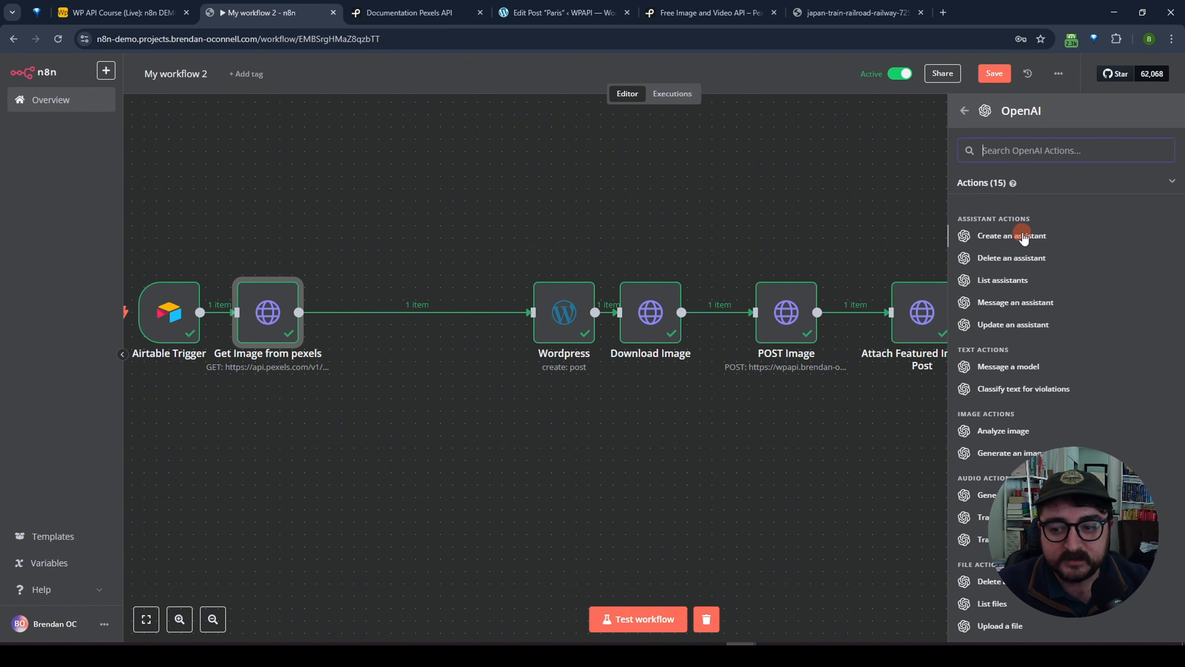
Add an OpenAI Message a Model node that uses the GPT-4O-MINI model.
left_click(1002, 369)
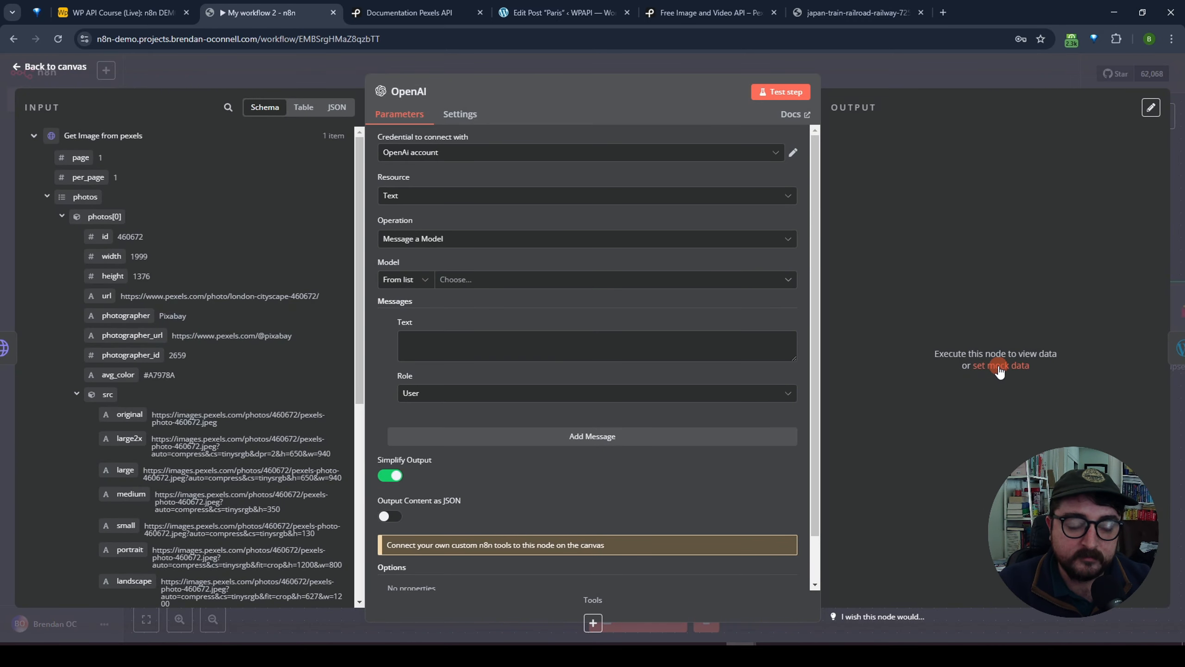
left_click(33, 136)
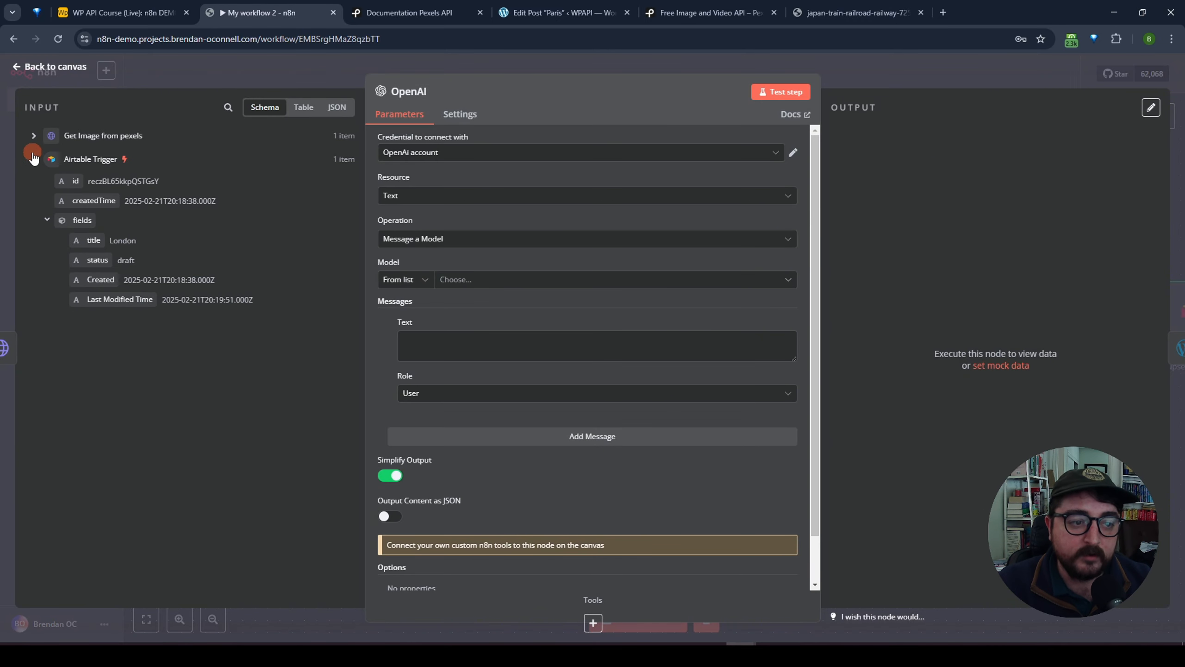
left_click(521, 281)
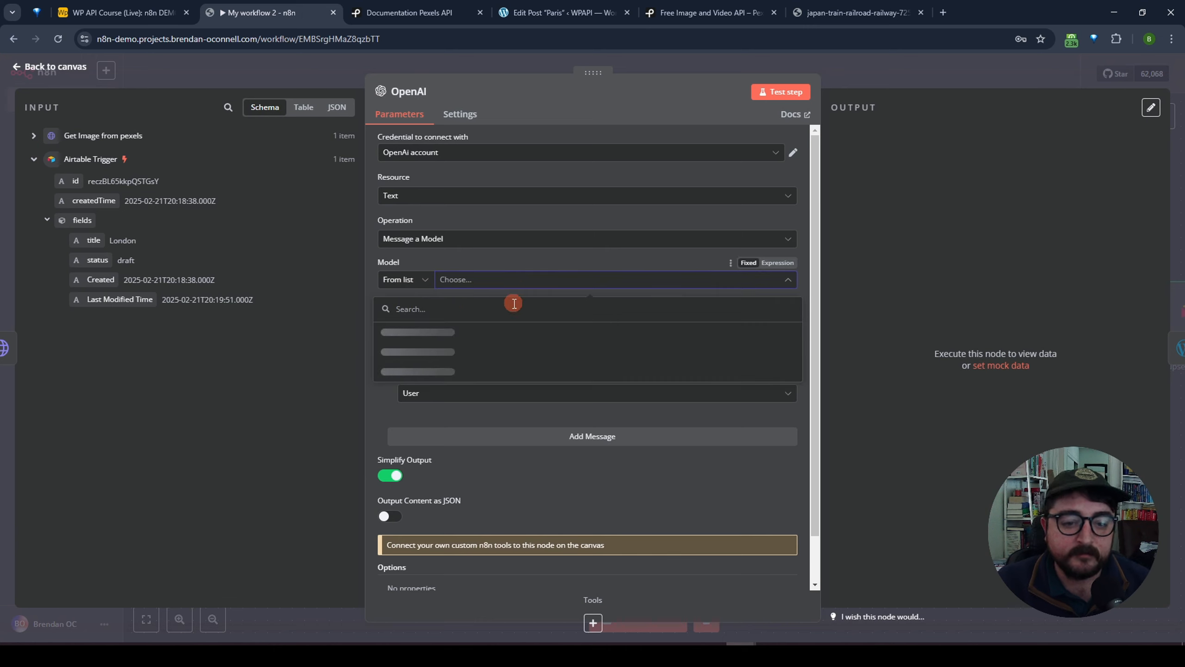
type("4o")
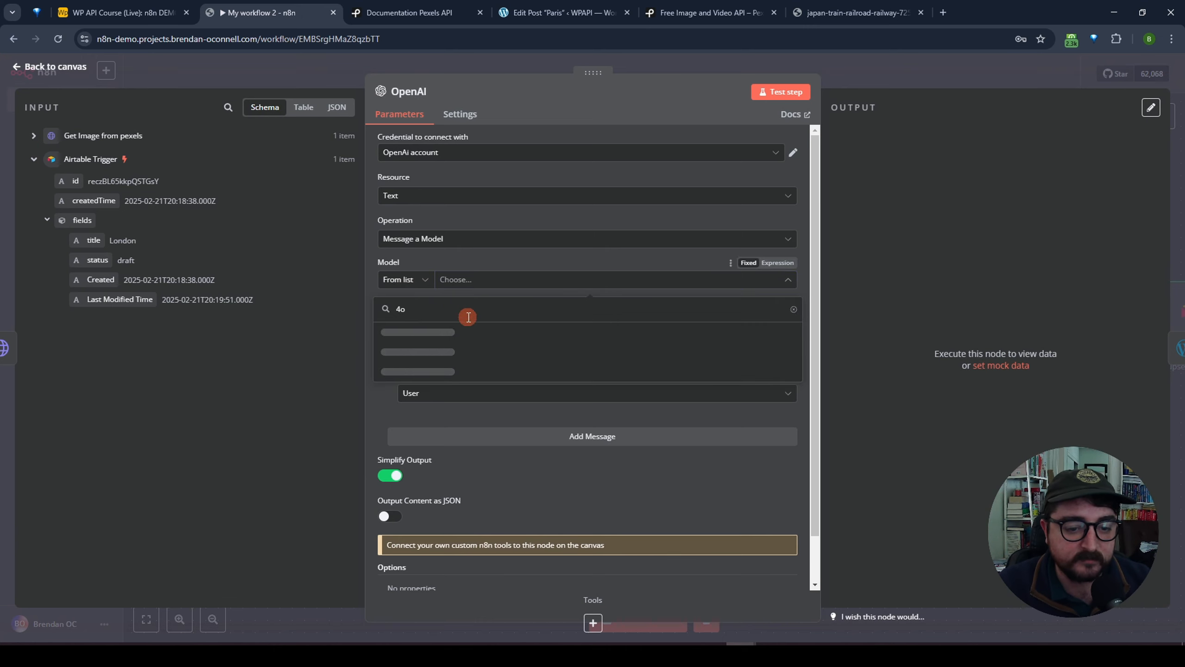
scroll(466, 389, "down", 3)
left_click(427, 345)
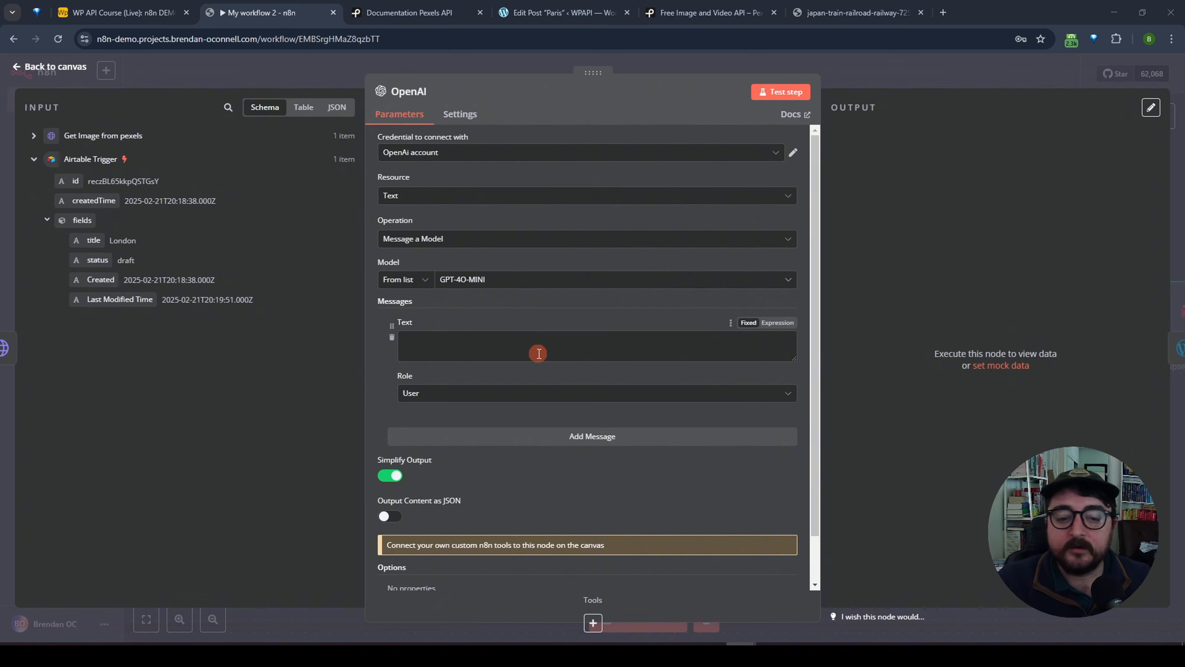
left_click(527, 343)
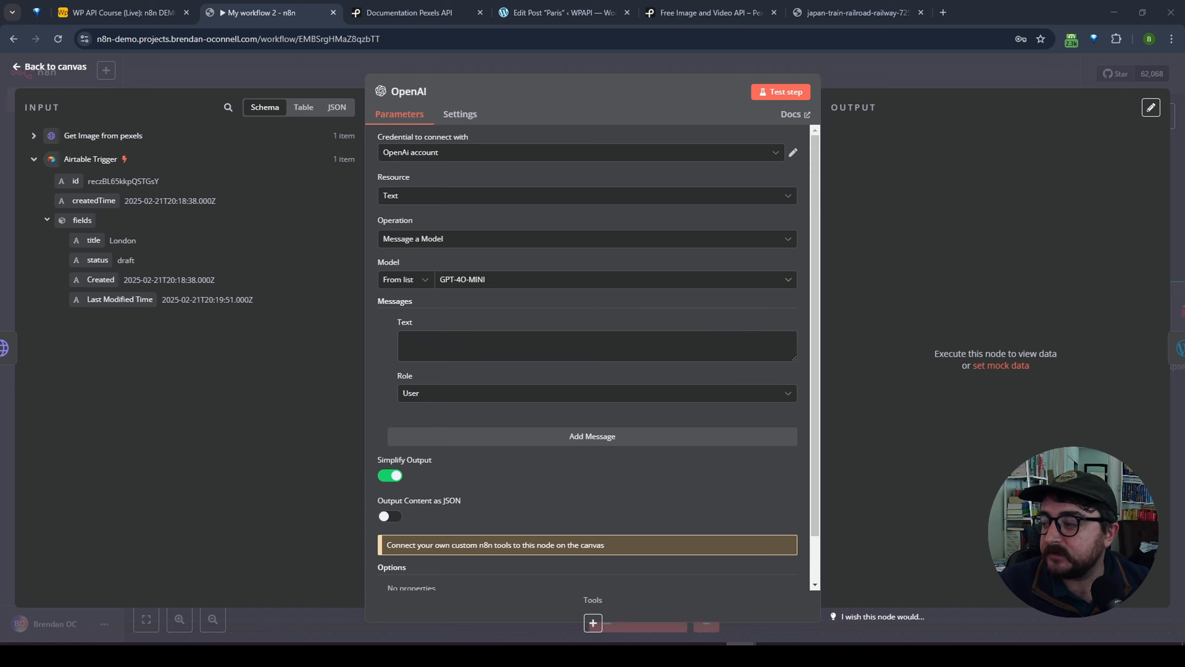
Paste the 2-paragraph WordPress Block markup prompt, replacing its placeholder with the Airtable title field expression.
left_click(503, 339)
key("ctrl+v")
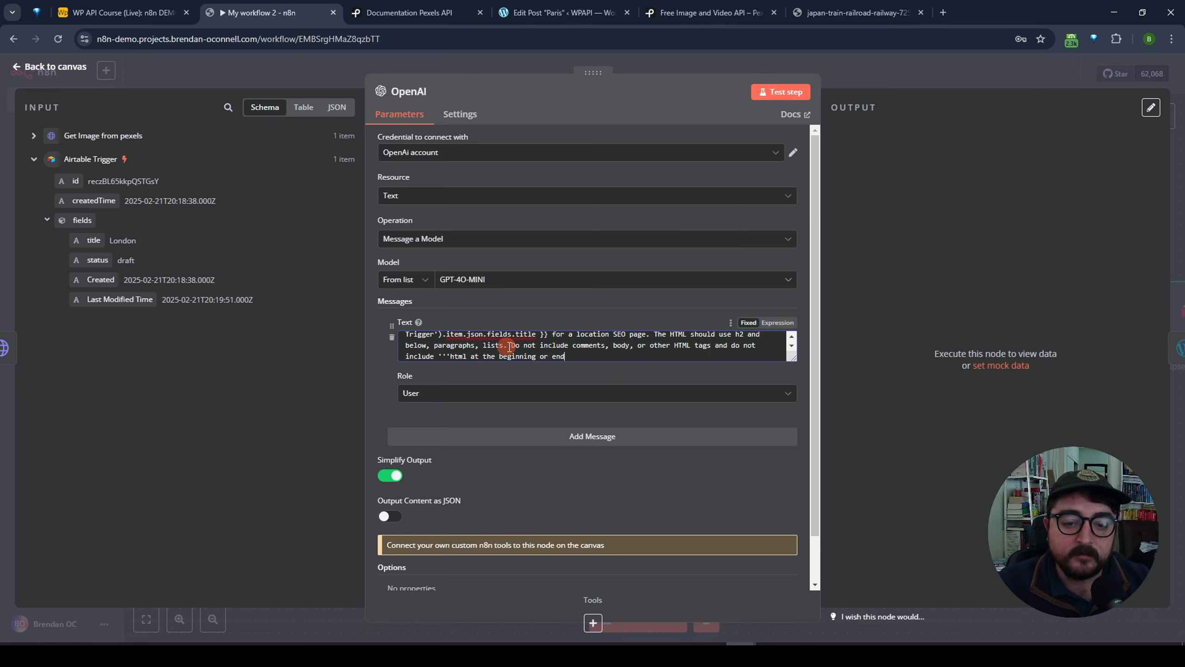
left_click_drag(788, 358, 787, 491)
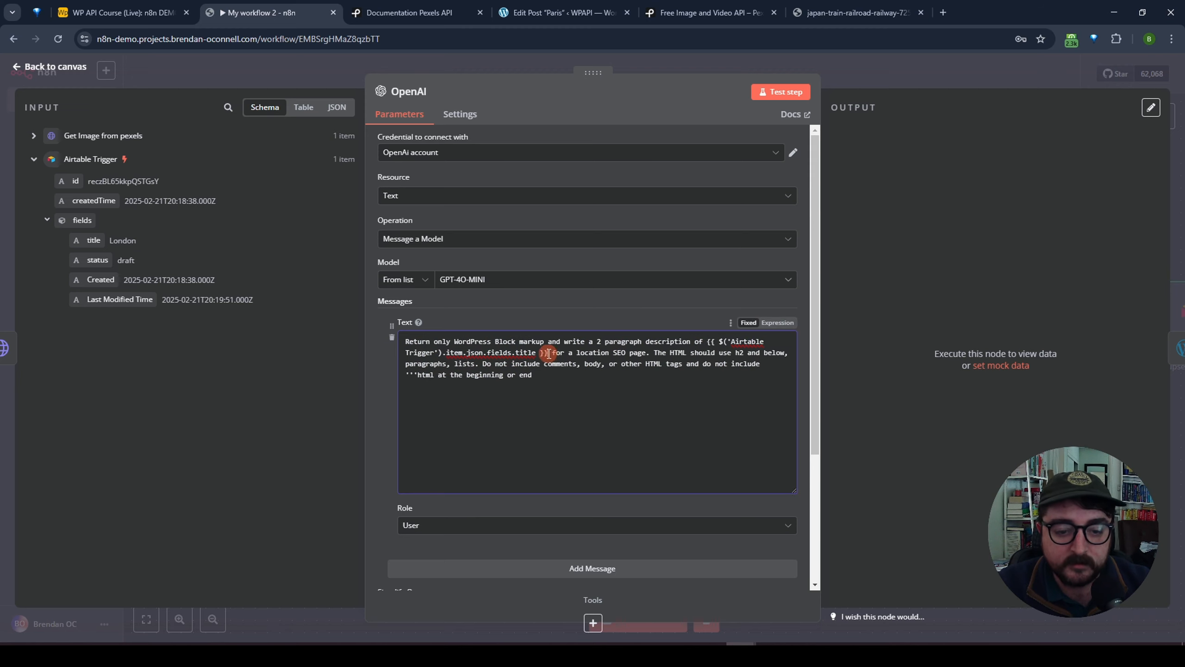
left_click_drag(548, 353, 707, 340)
key("BackSpace")
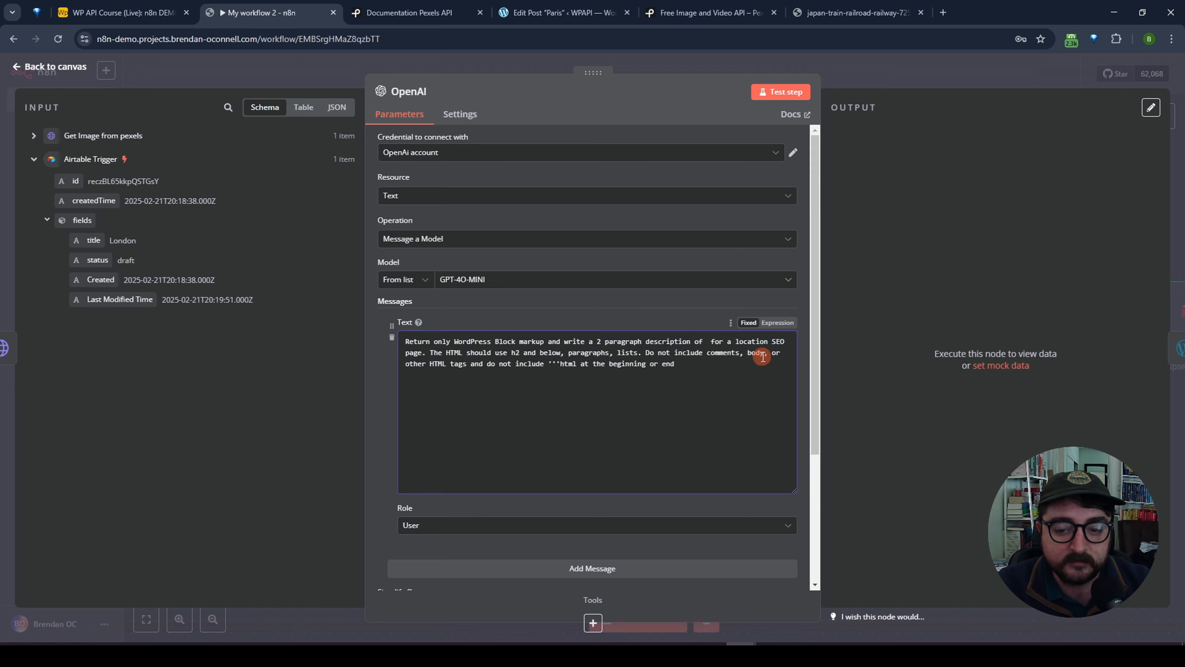
left_click(778, 323)
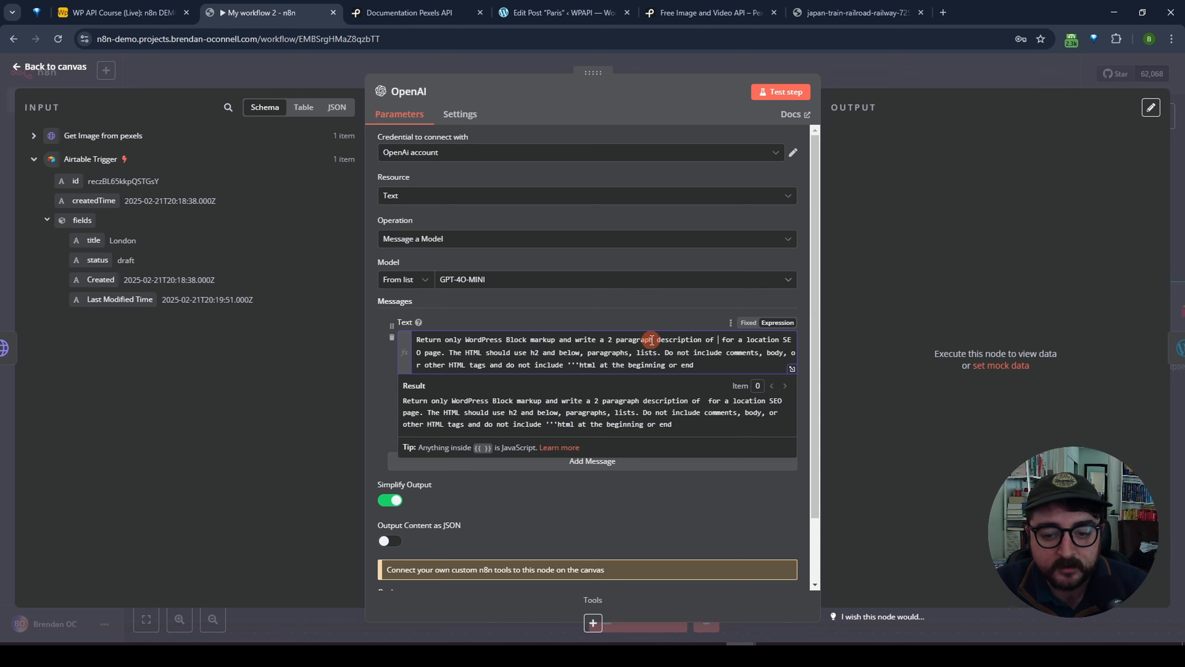
left_click_drag(95, 240, 718, 340)
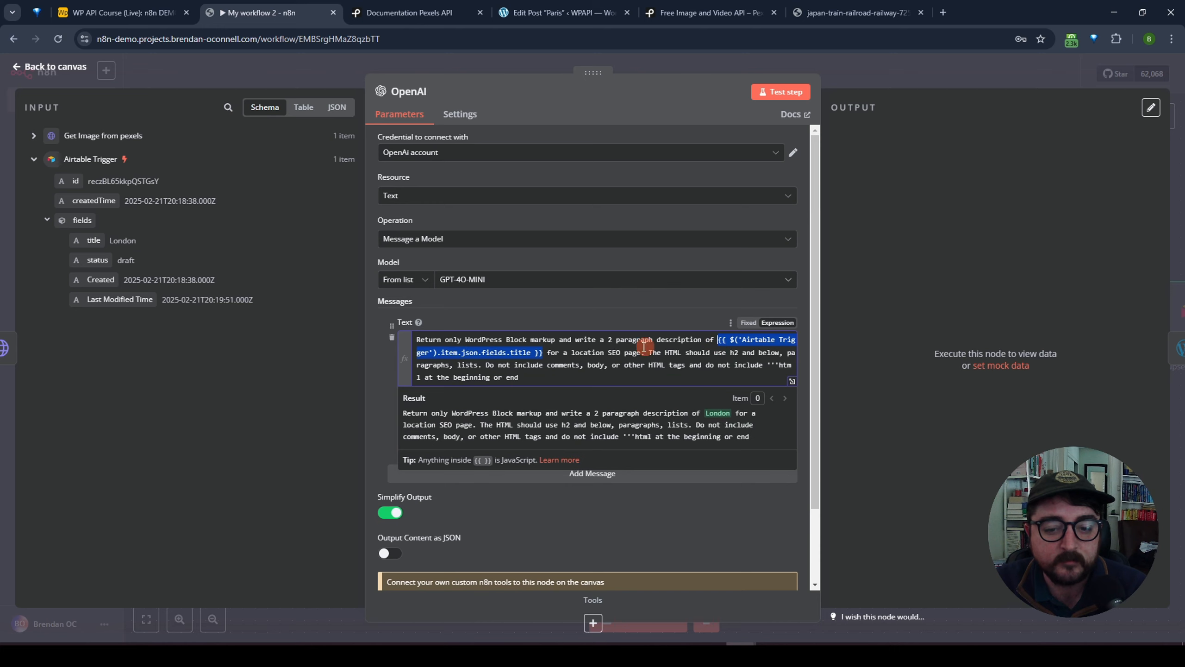
left_click(548, 353)
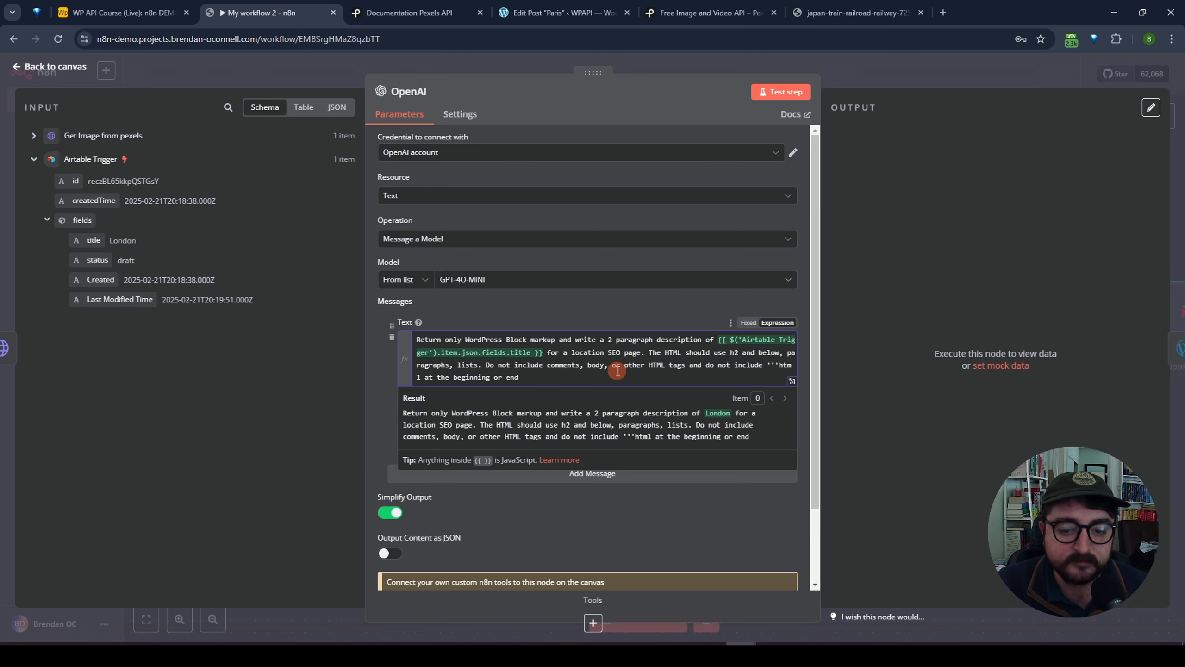
left_click_drag(768, 366, 542, 376)
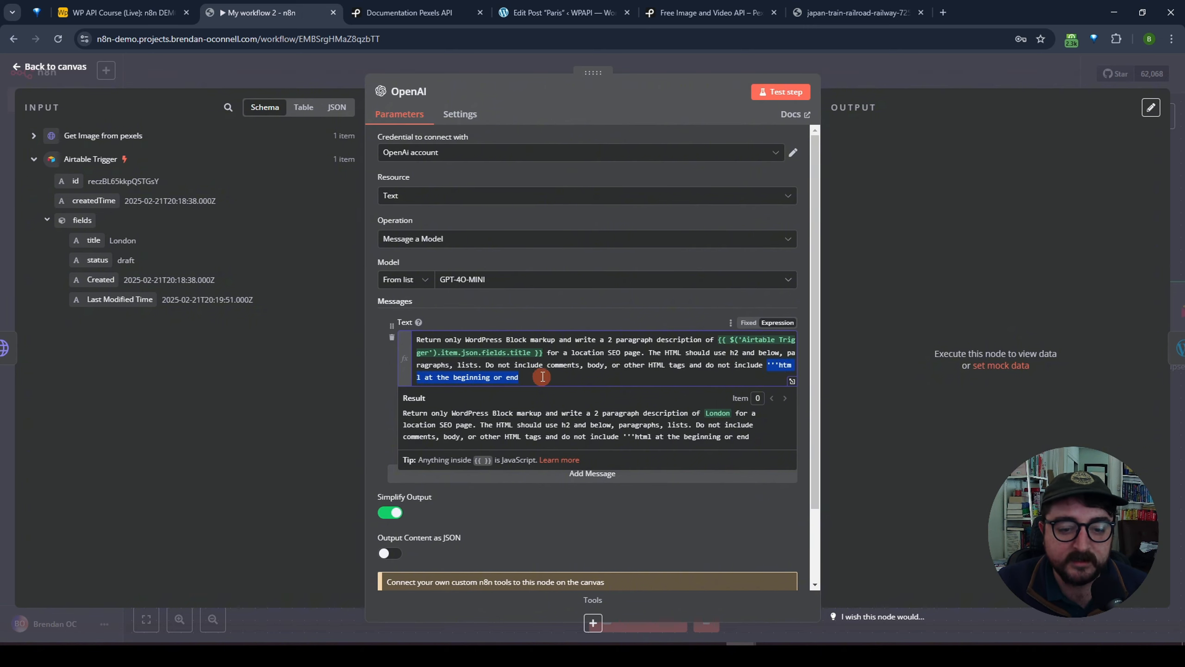
left_click(542, 377)
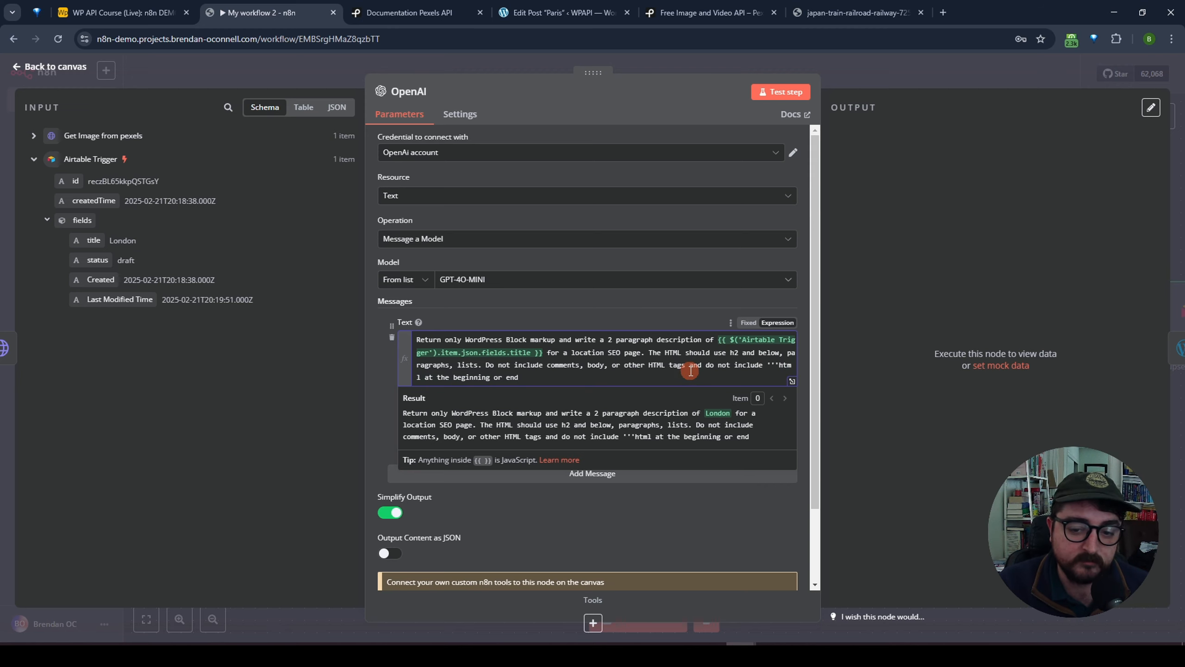
Keep a single User-role message and test the OpenAI step, producing London's HTML description.
left_click(529, 476)
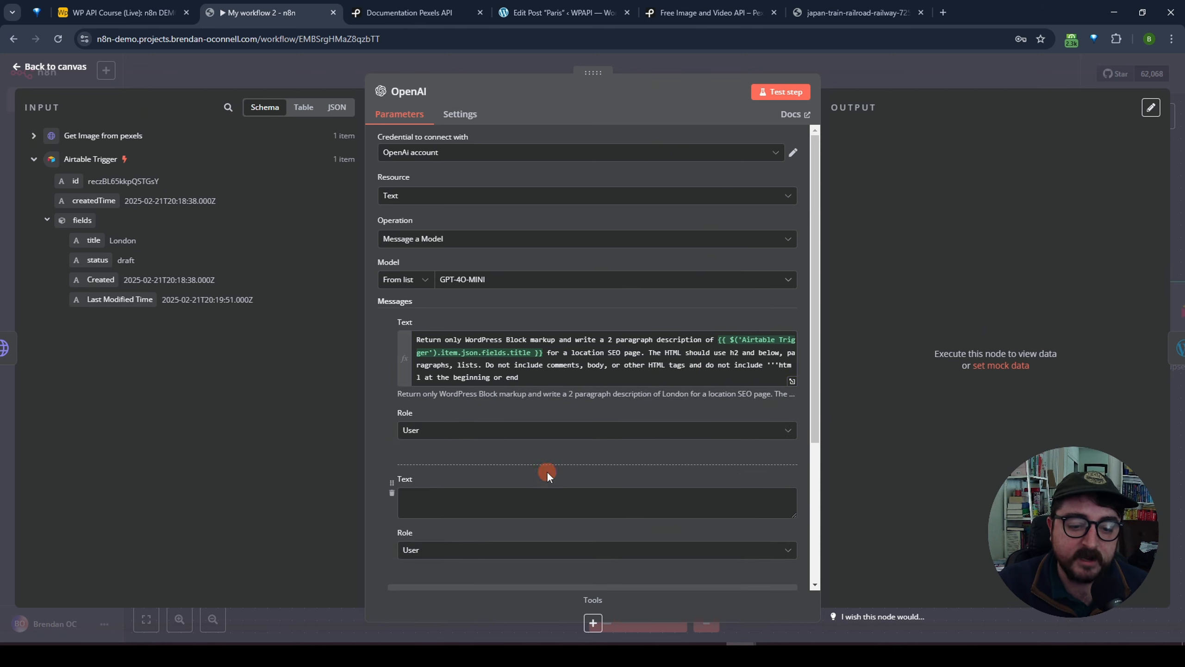
left_click(393, 492)
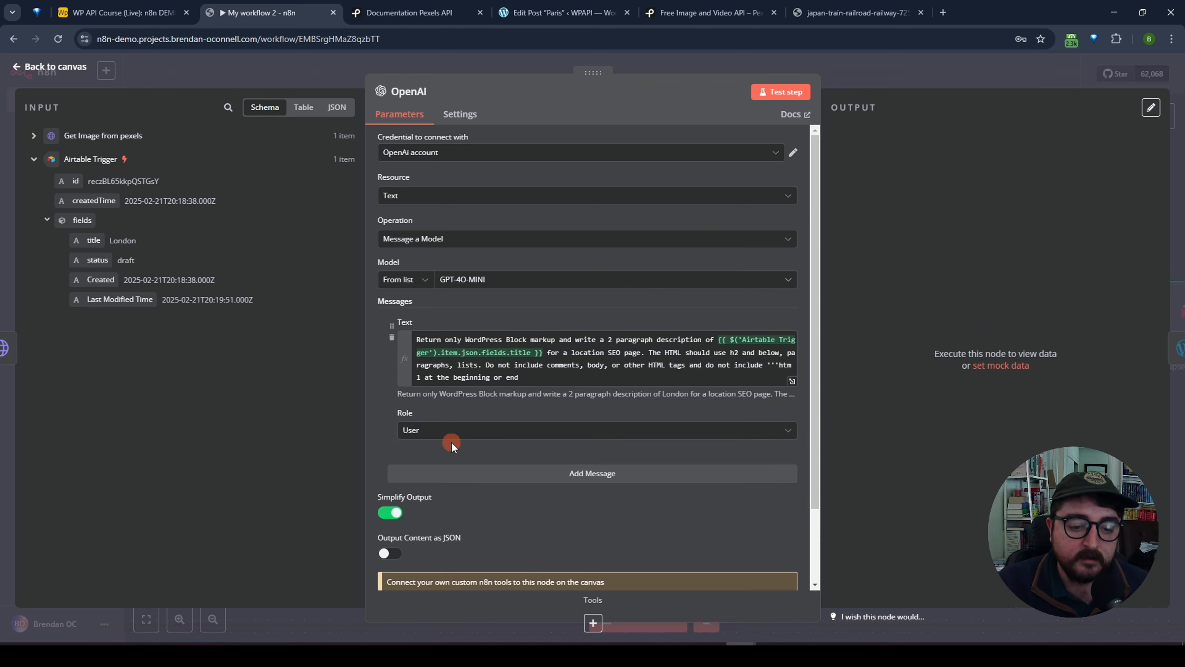
scroll(451, 442, "down", 2)
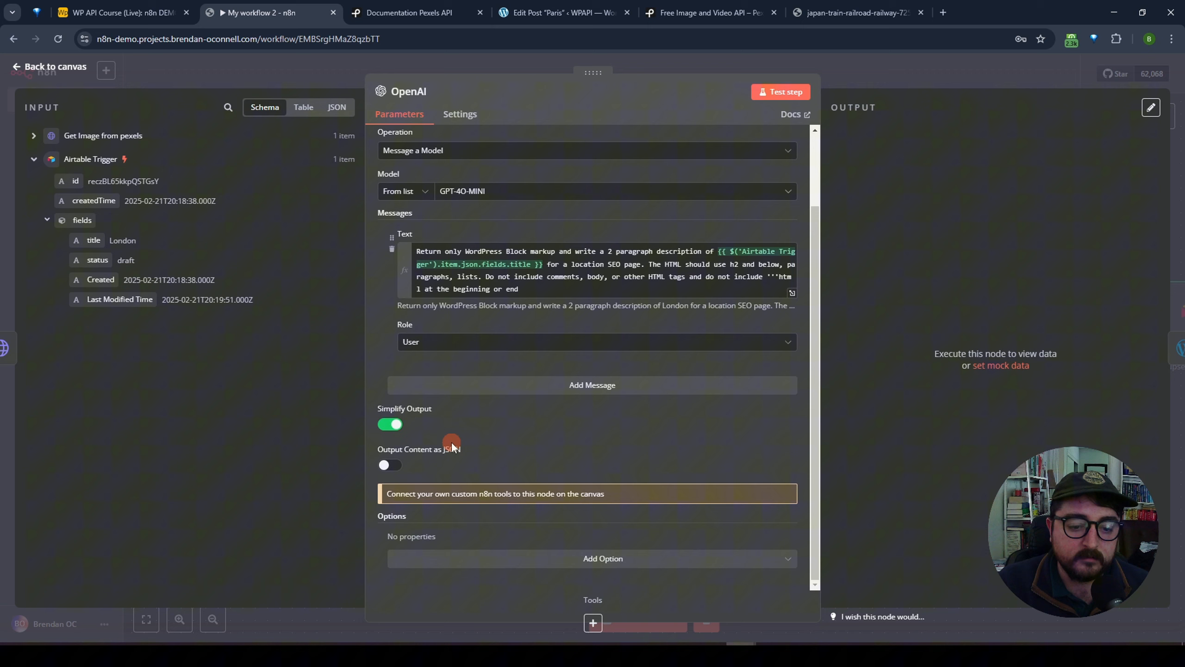
left_click(551, 558)
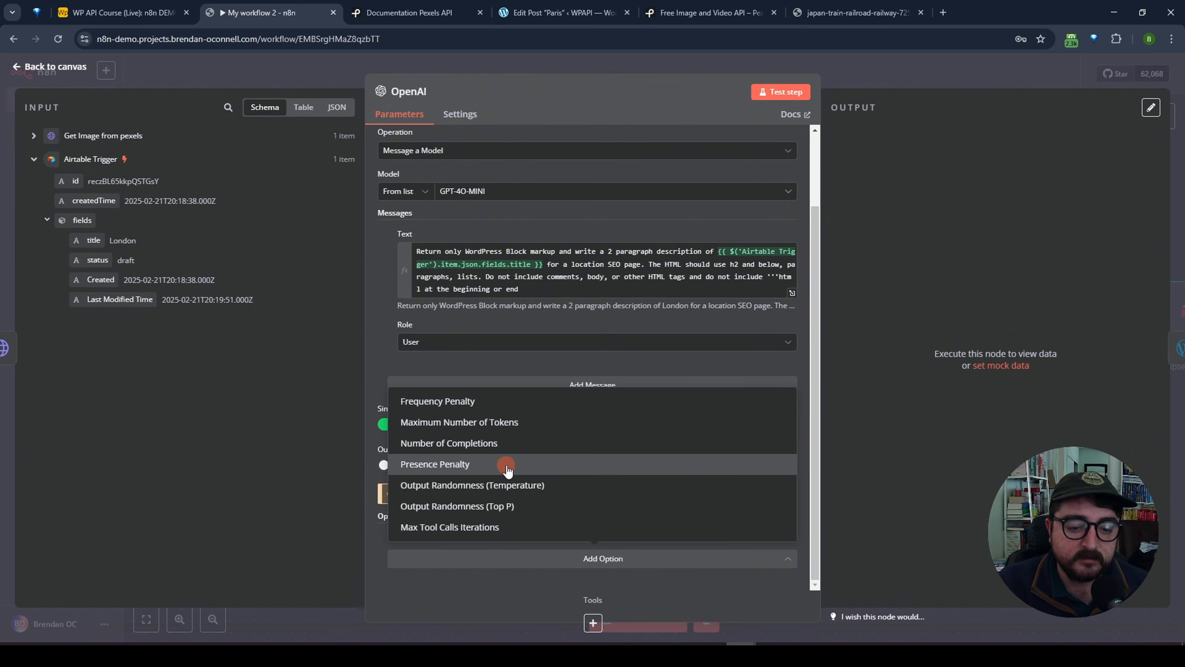
left_click(487, 346)
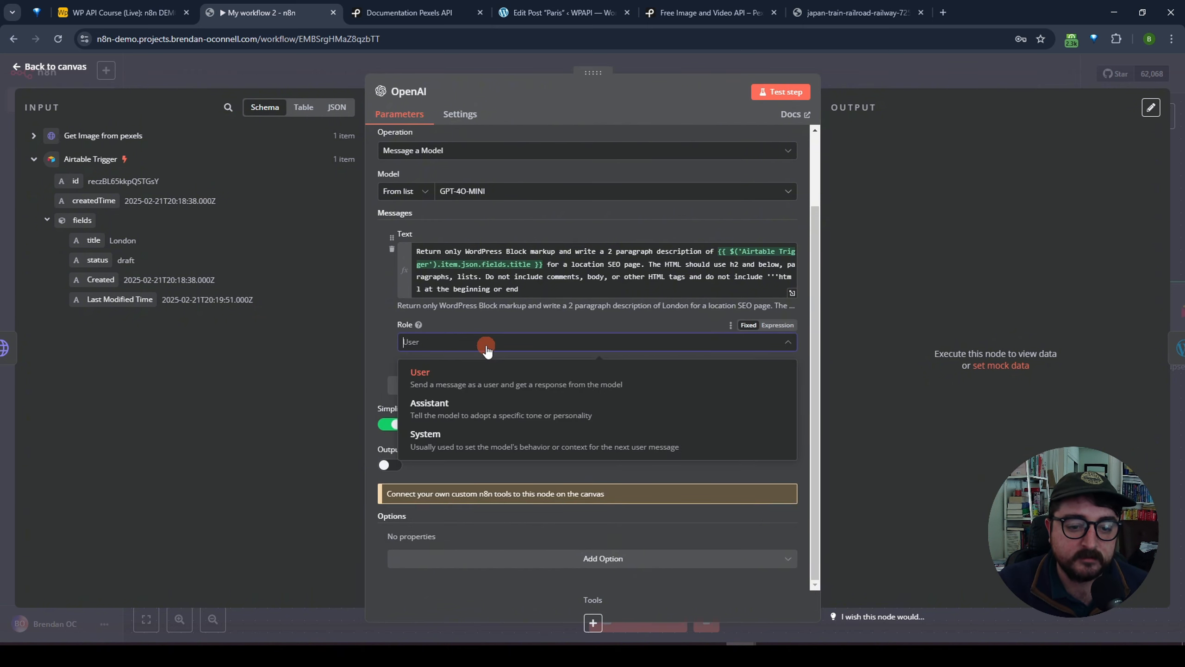
left_click(381, 347)
left_click(569, 386)
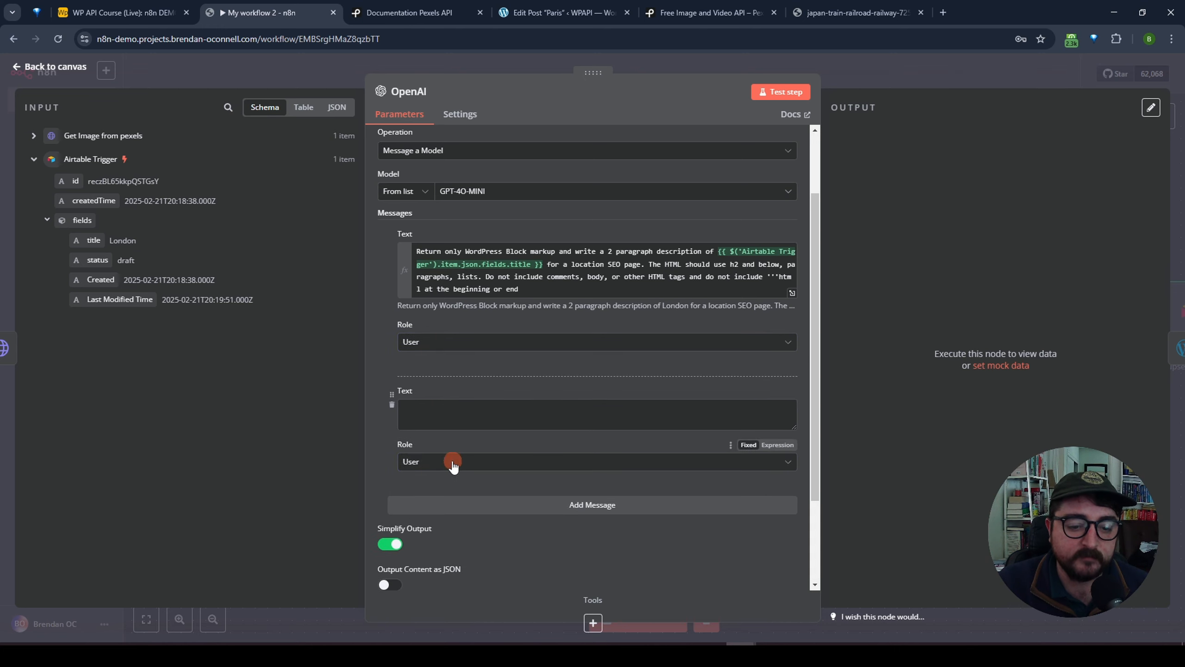
left_click(452, 462)
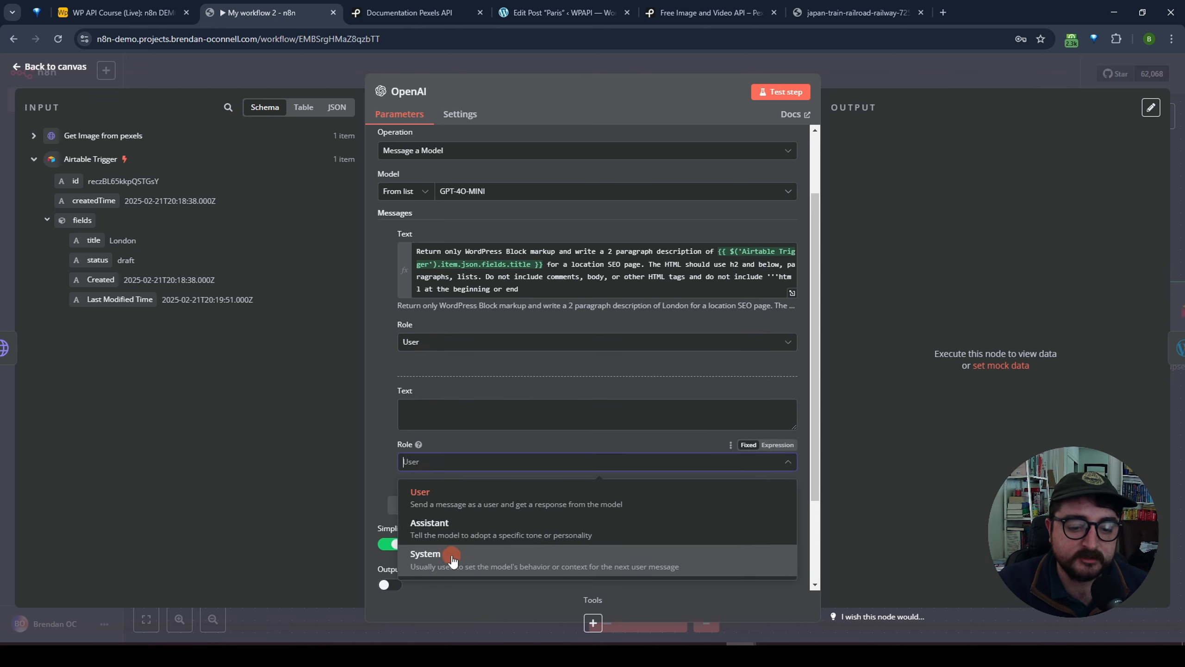
left_click(392, 406)
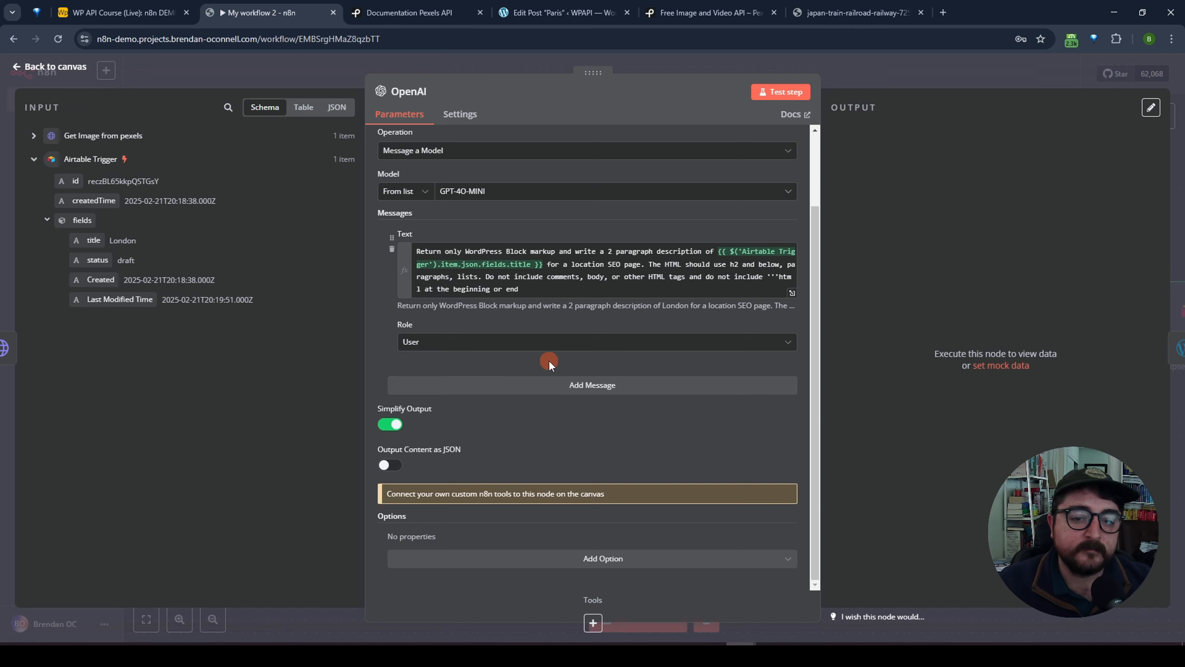
left_click(780, 92)
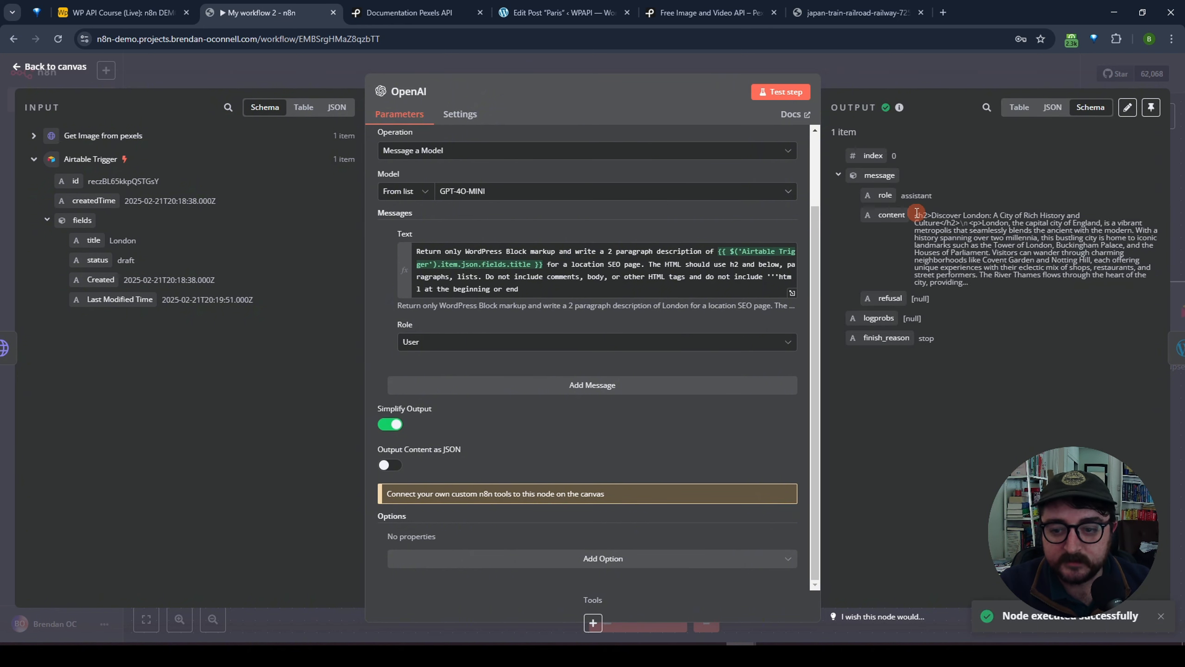
Check the generated HTML output, then open the Wordpress create-post node's settings.
left_click_drag(917, 214, 1059, 276)
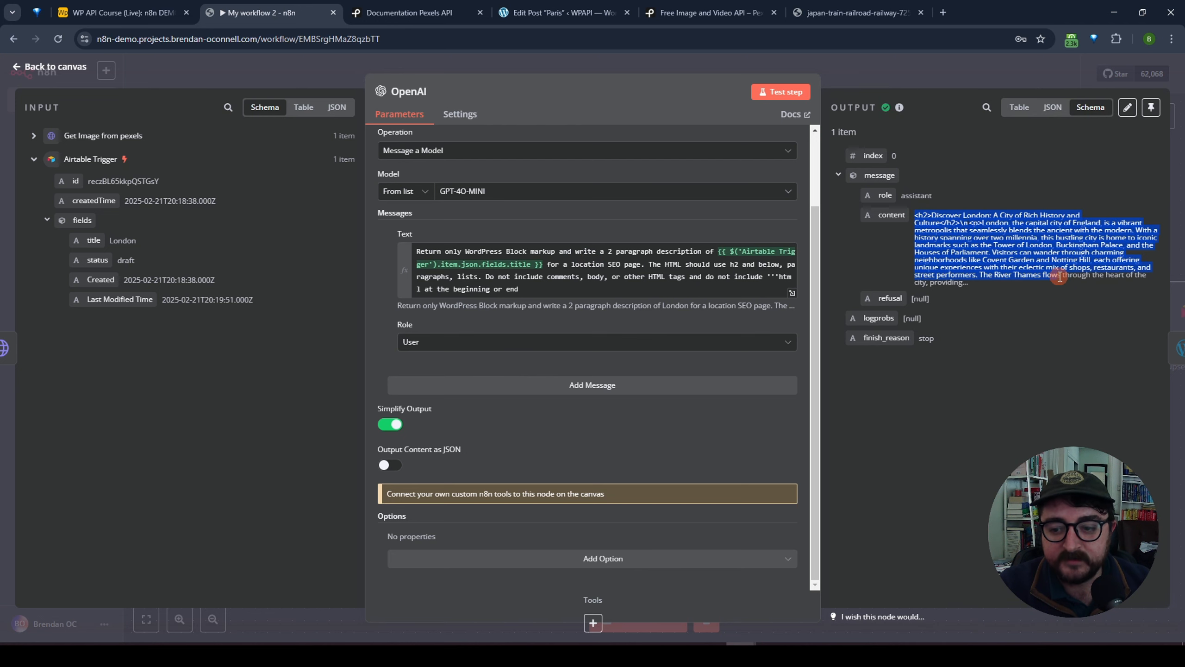
left_click(996, 286)
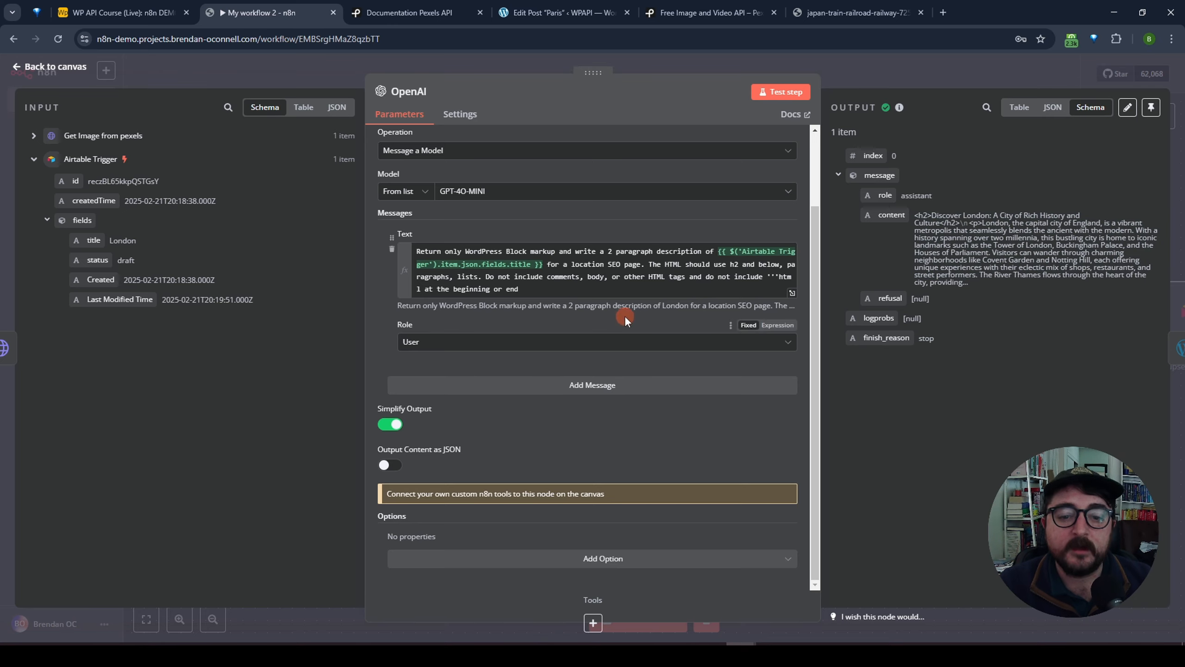
left_click(853, 86)
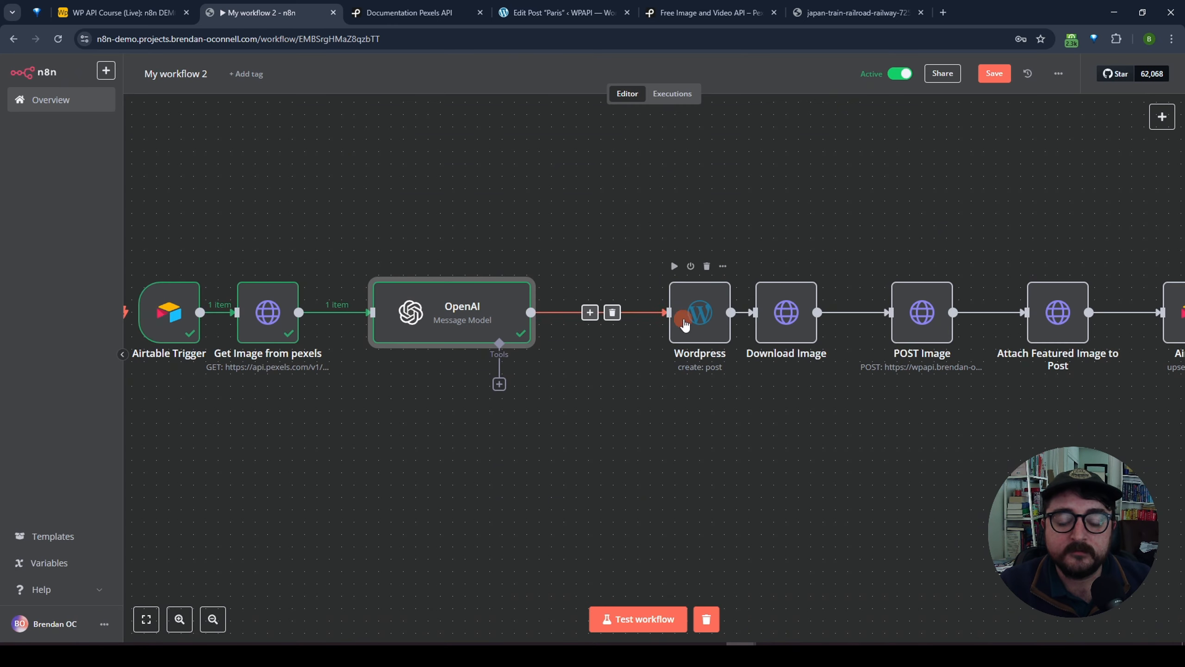
double_click(710, 322)
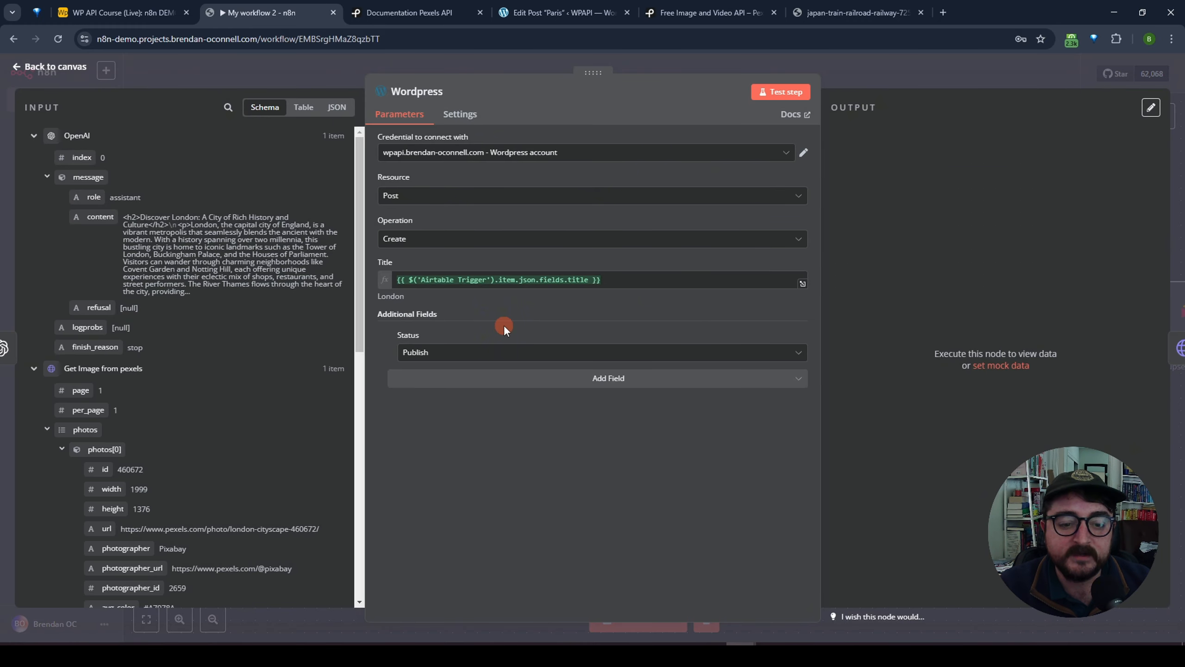
Add a Content field to the Wordpress post mapped to the OpenAI message.content.
left_click(502, 378)
left_click(454, 428)
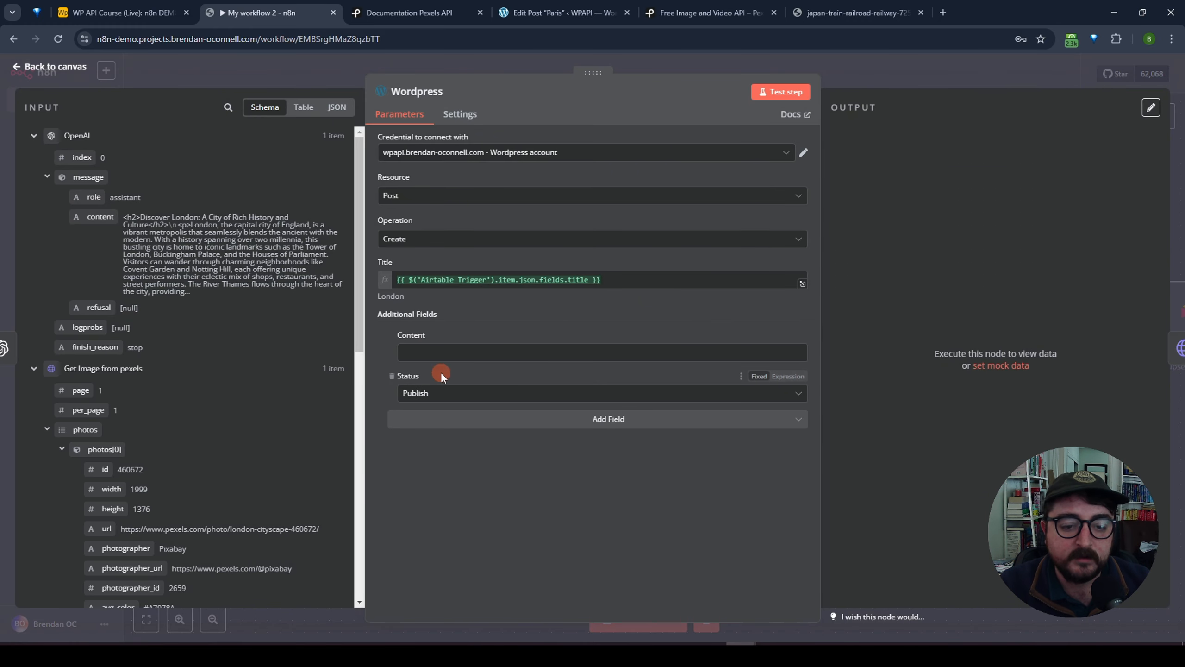
left_click(438, 353)
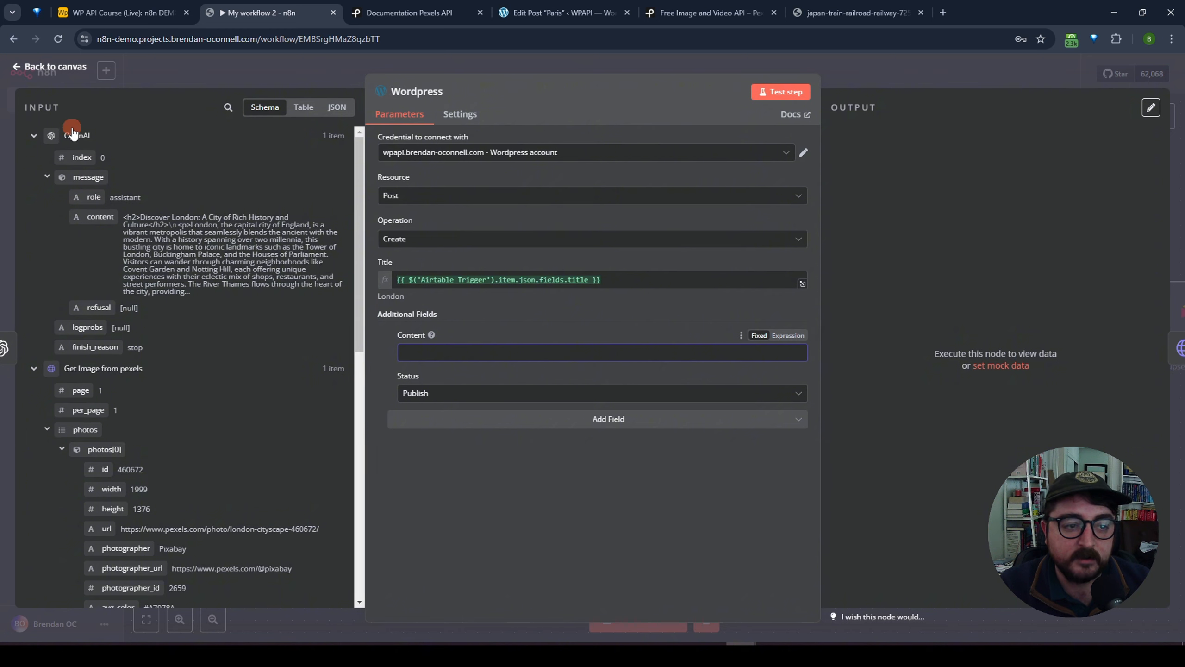
left_click_drag(98, 217, 413, 353)
left_click(527, 521)
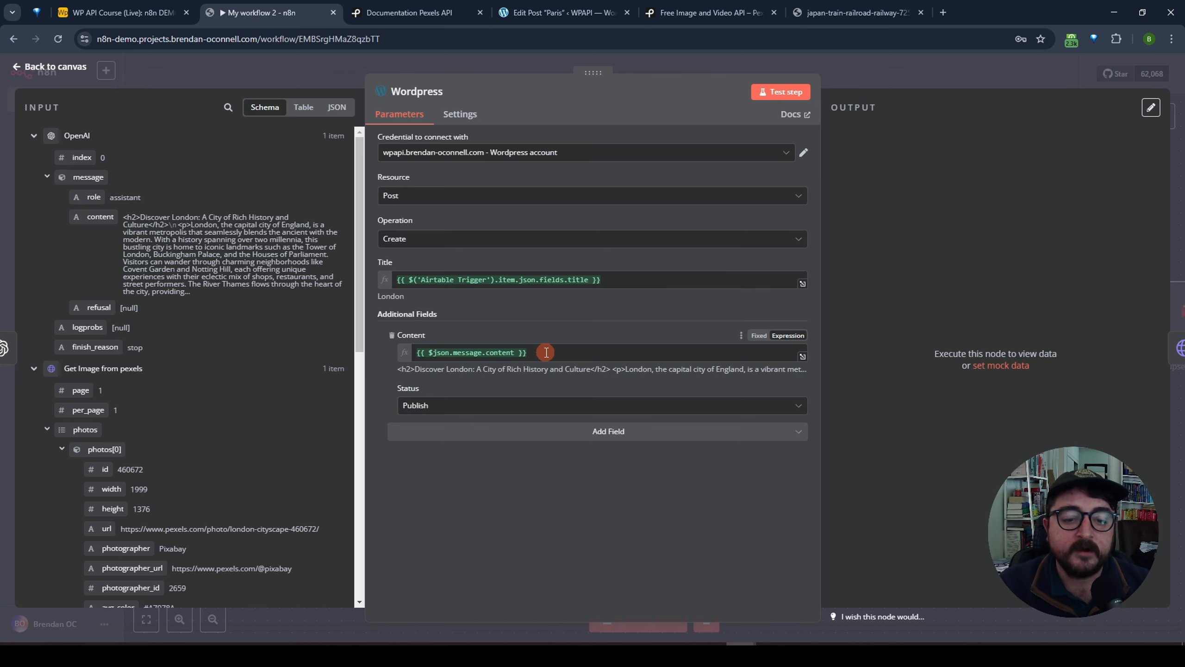
left_click(860, 79)
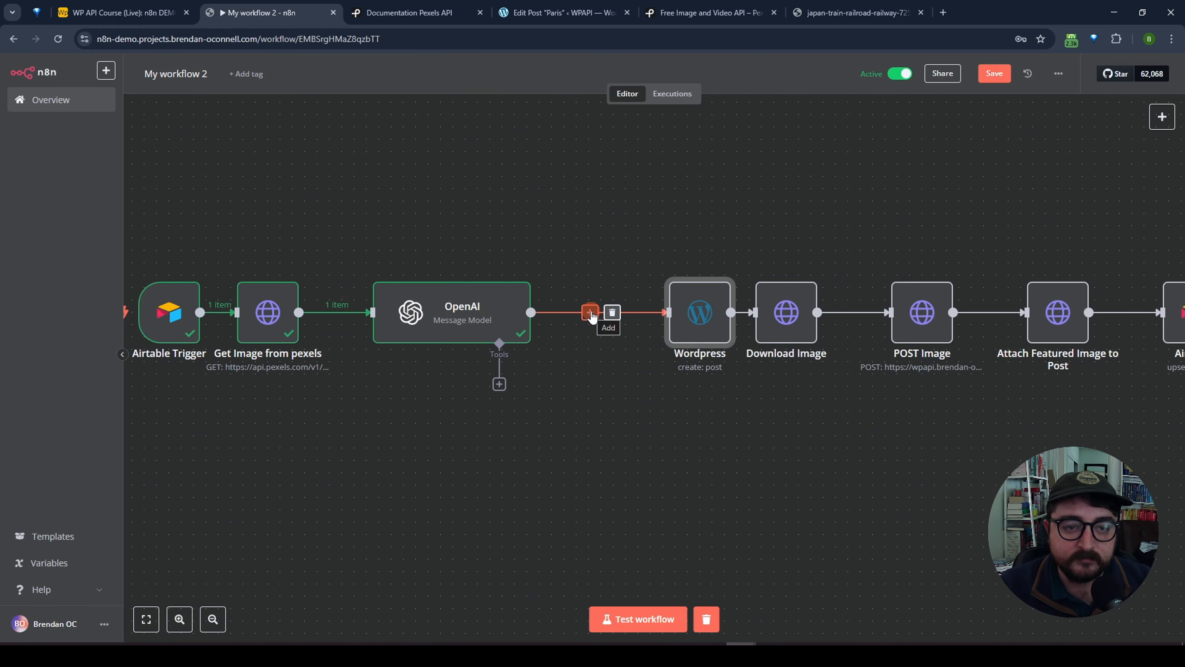
Insert a Markdown node between OpenAI and Wordpress.
left_click(144, 8)
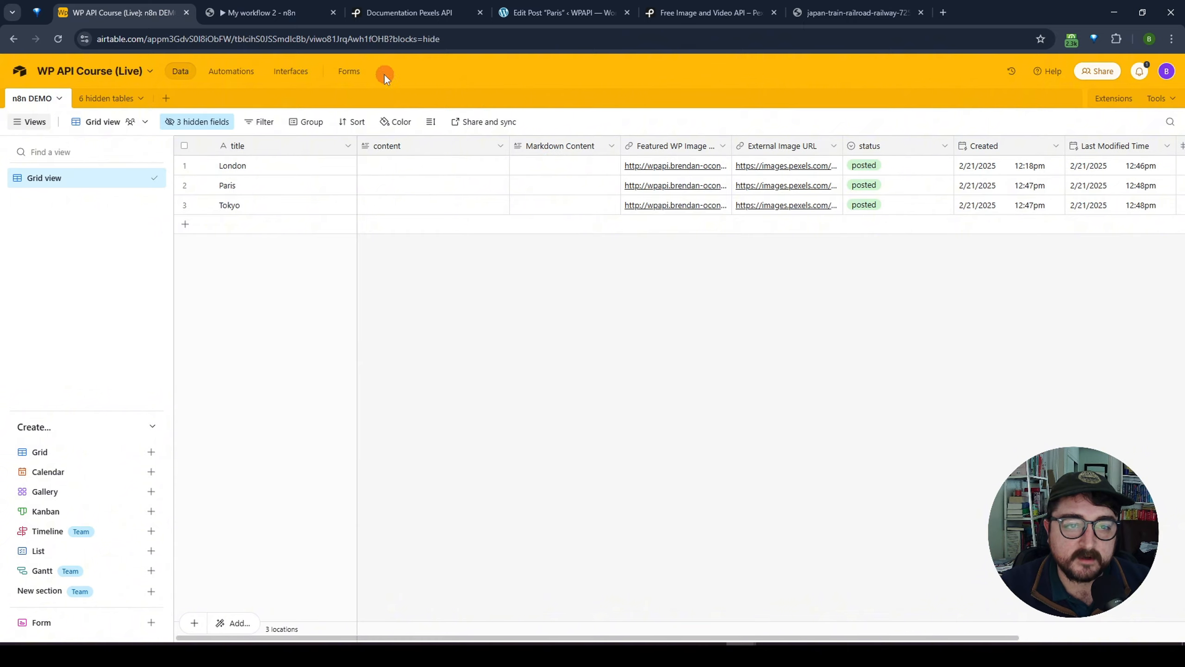
left_click(254, 14)
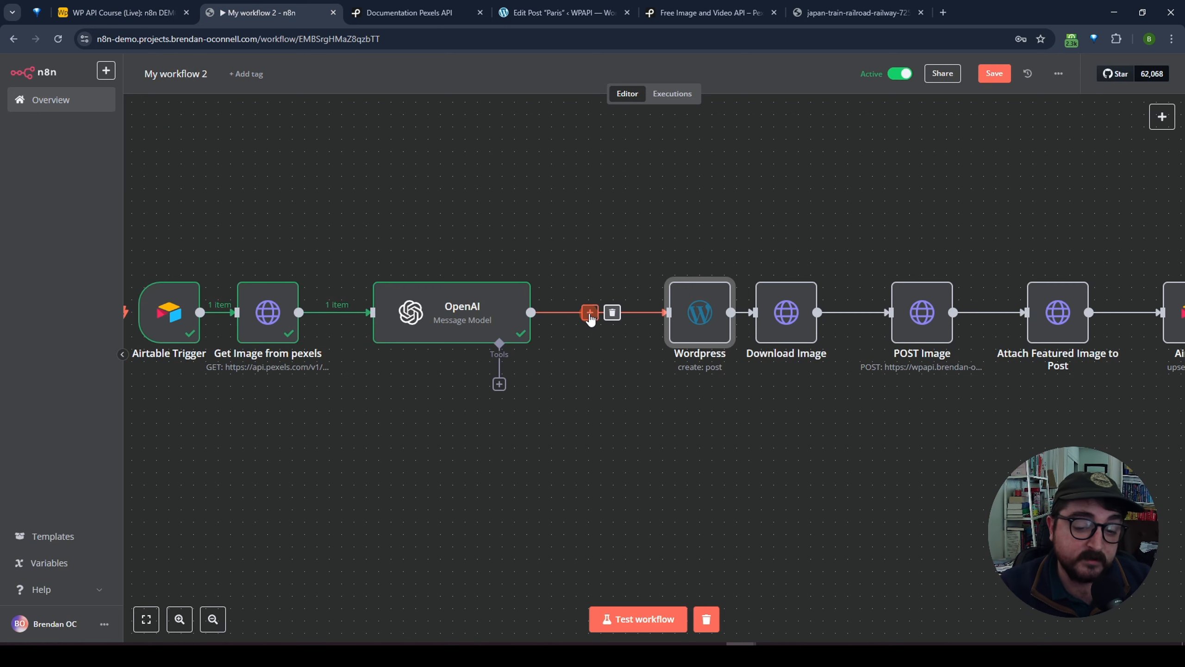
left_click(589, 313)
type("mark")
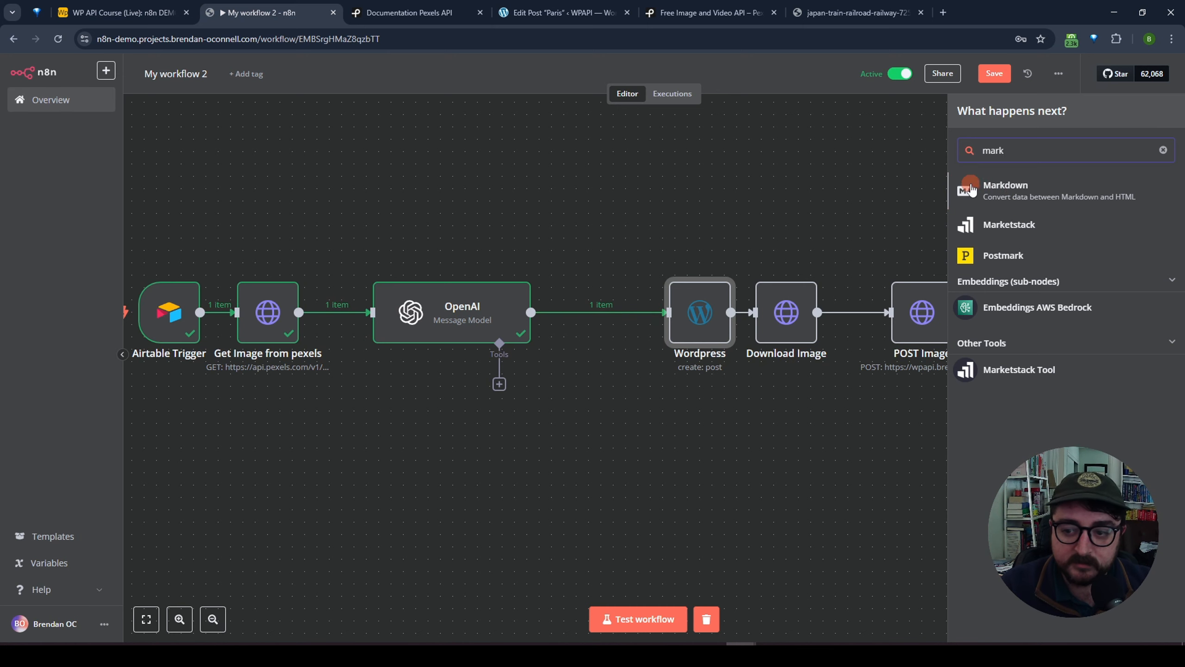
left_click(996, 192)
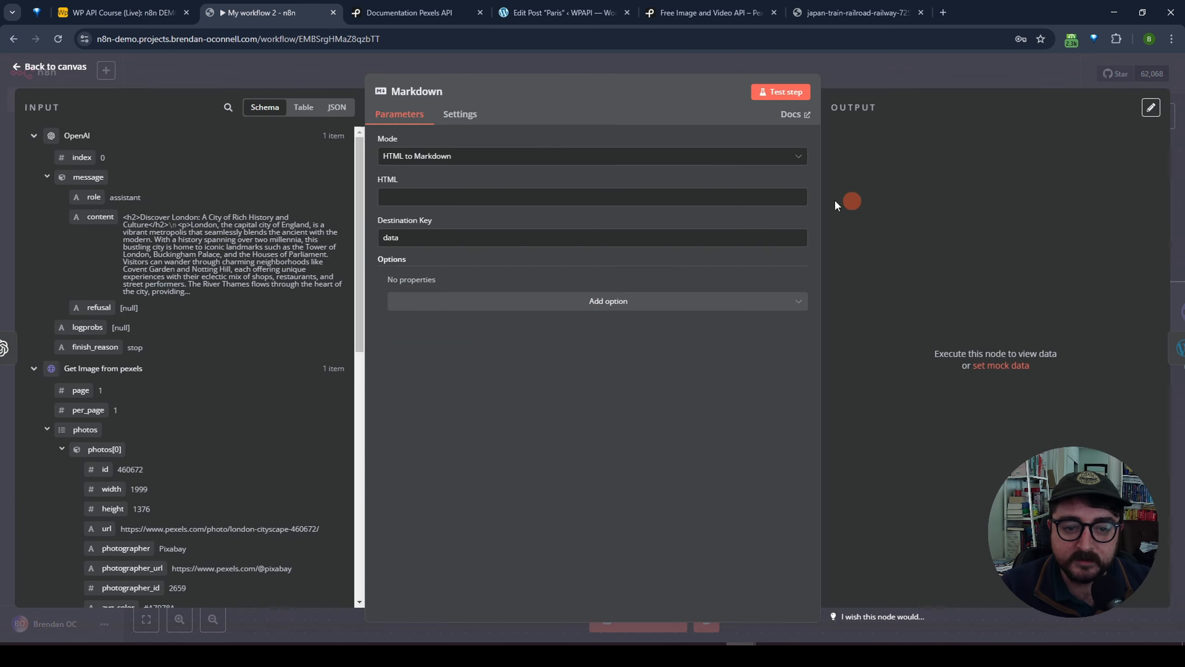
Set the Markdown node to HTML to Markdown on message.content, with output key md-data.
left_click(452, 156)
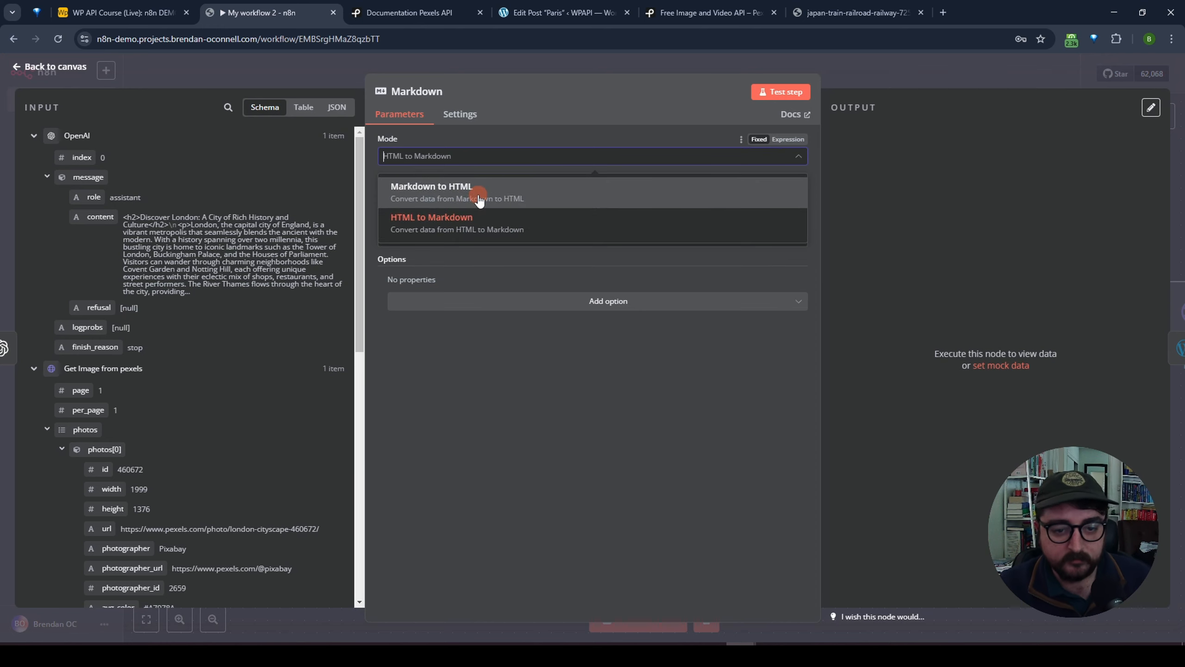
left_click(462, 227)
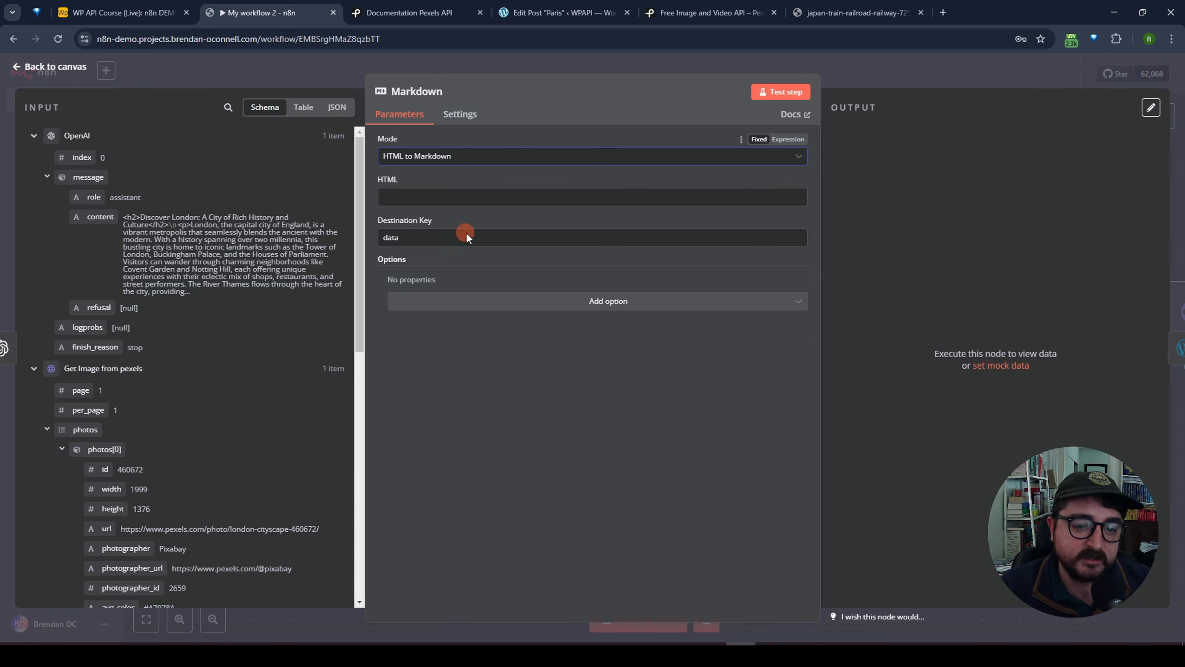
left_click_drag(94, 216, 414, 200)
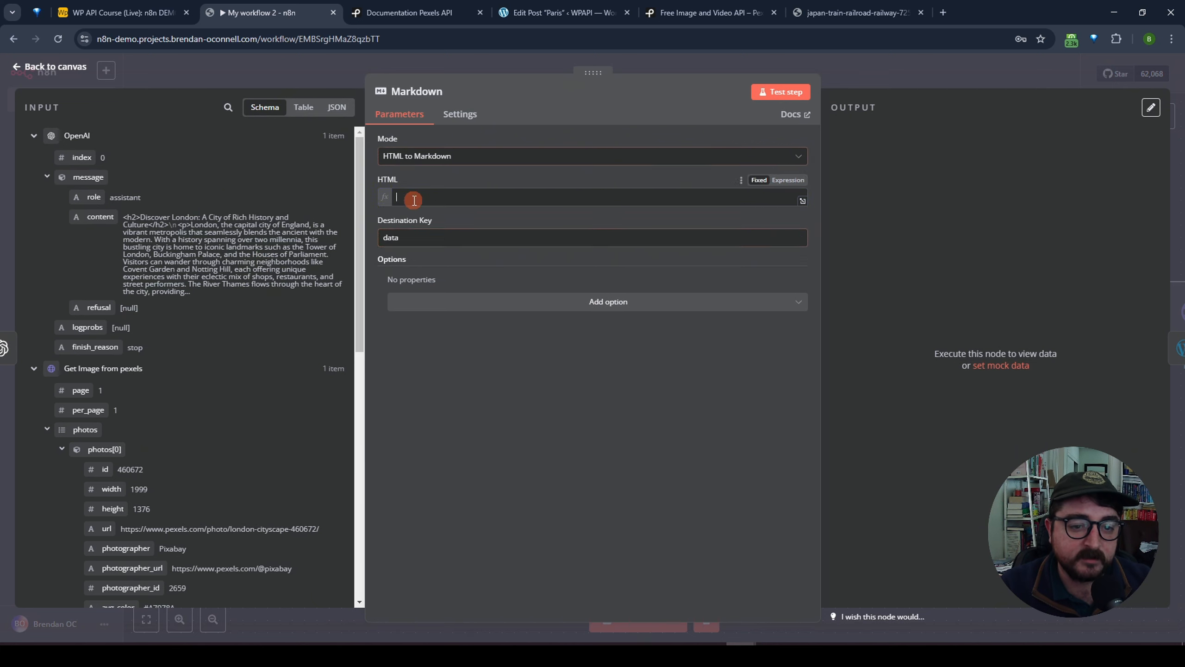
left_click(595, 377)
left_click(424, 252)
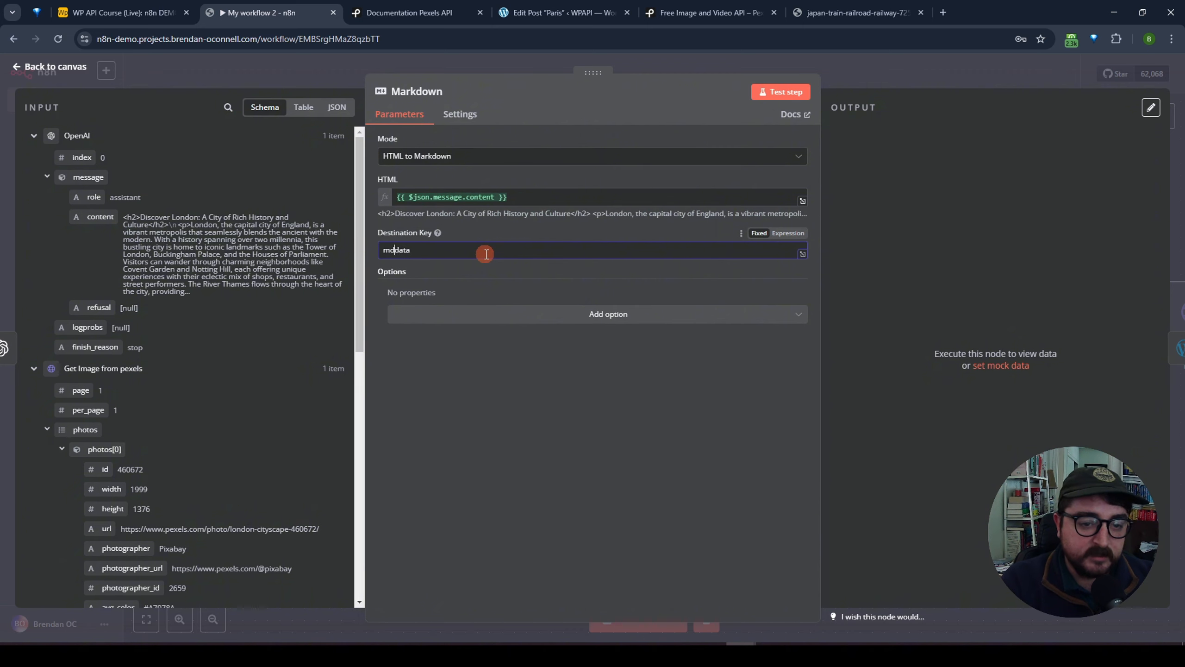
Test the Markdown step and check the md-data output with its ## heading.
left_click(777, 92)
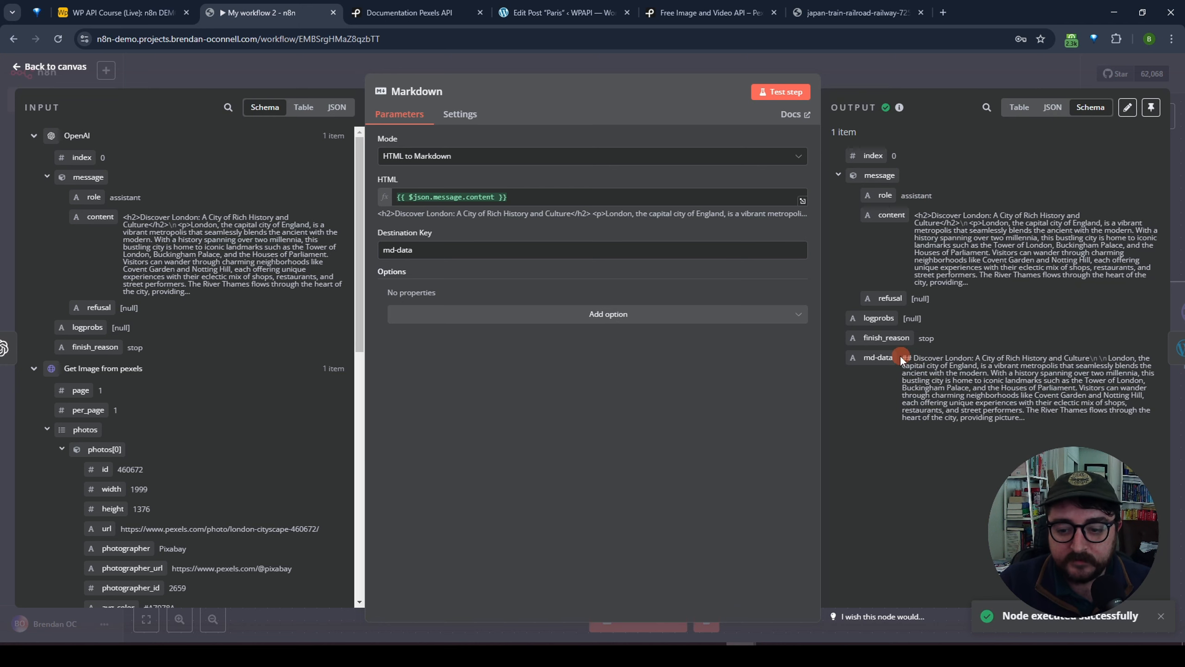
left_click_drag(903, 359, 1057, 426)
left_click(1057, 426)
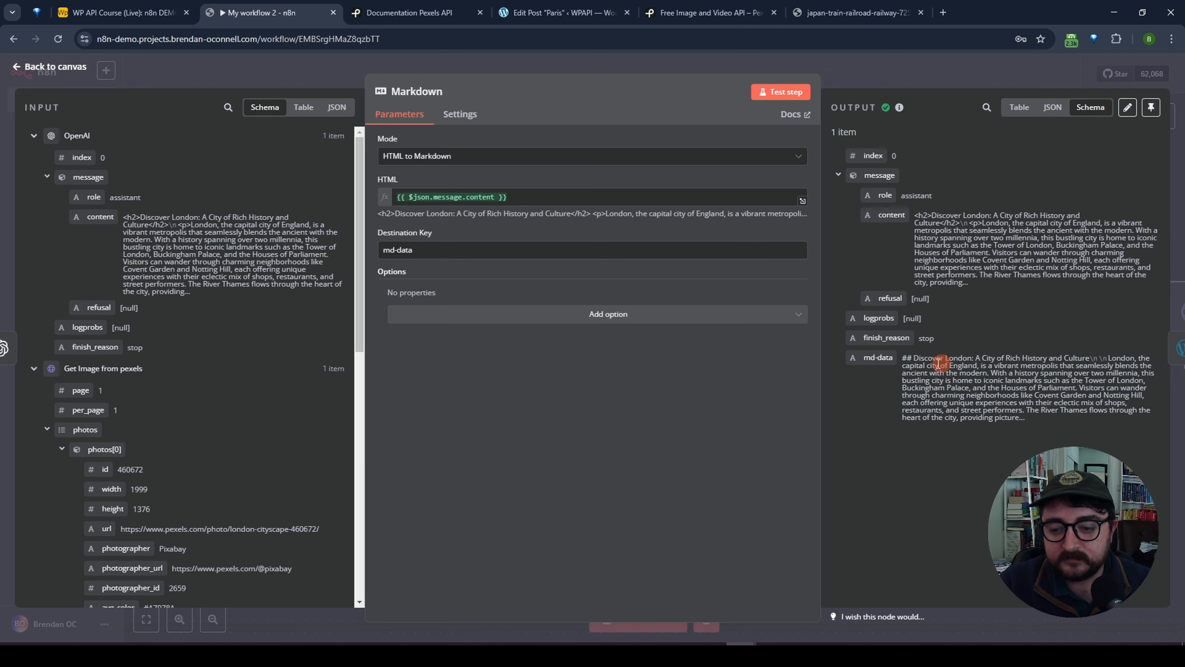
mouse_move(902, 359)
left_mouse_down()
mouse_move(943, 358)
mouse_move(912, 358)
left_mouse_up()
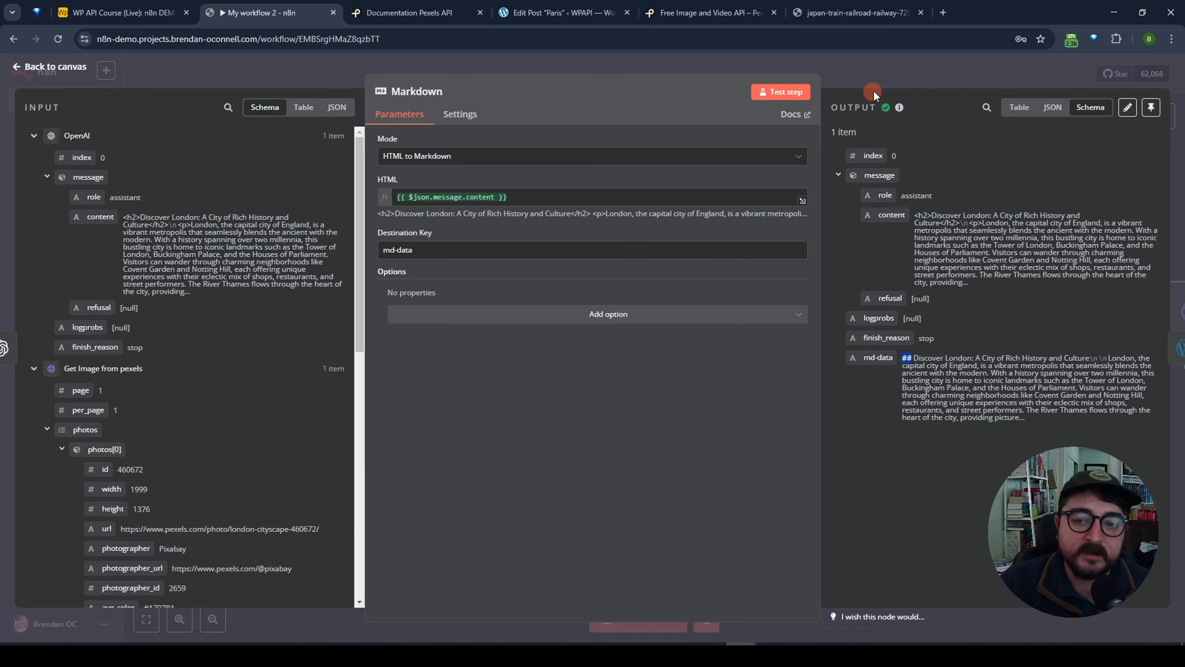
left_click(888, 79)
left_click_drag(632, 317, 646, 318)
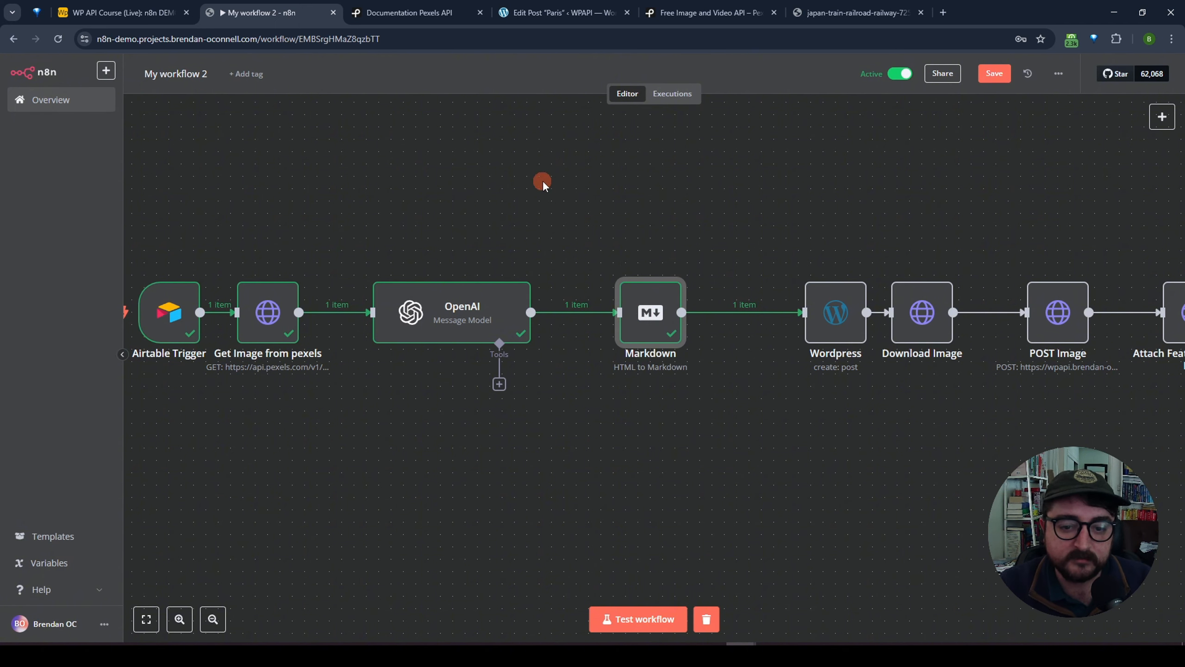
Open the final Airtable update node and test-run it to load upstream data.
left_click_drag(831, 296, 796, 295)
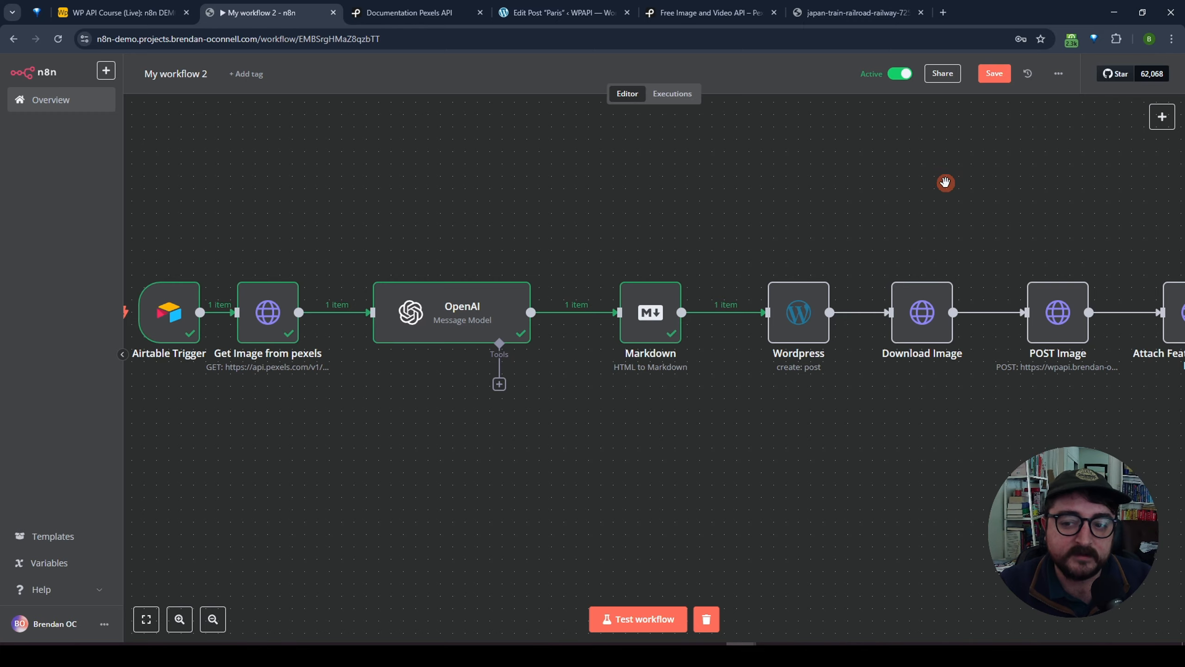
left_click_drag(945, 182, 438, 177)
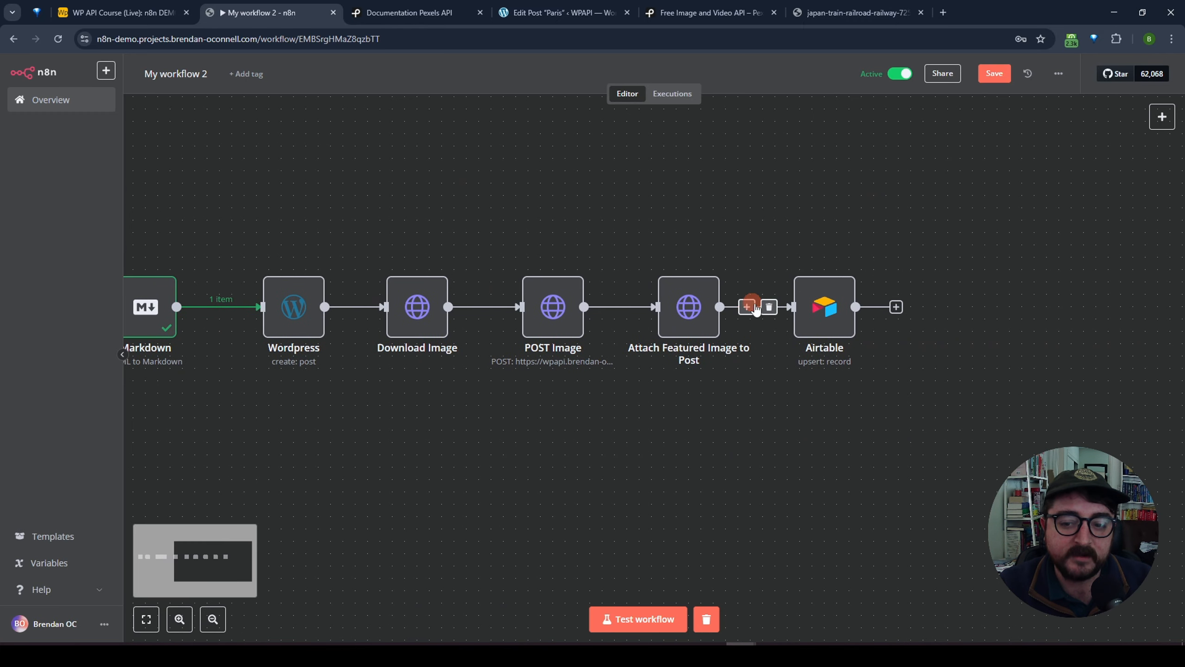
double_click(825, 316)
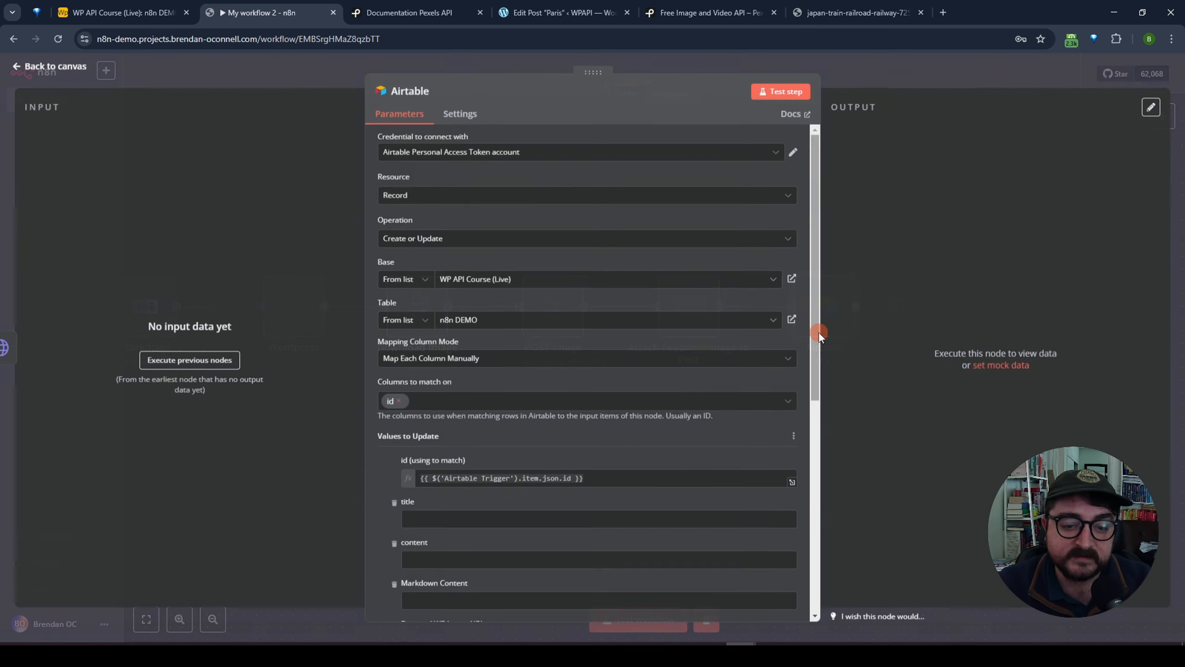
scroll(586, 429, "down", 3)
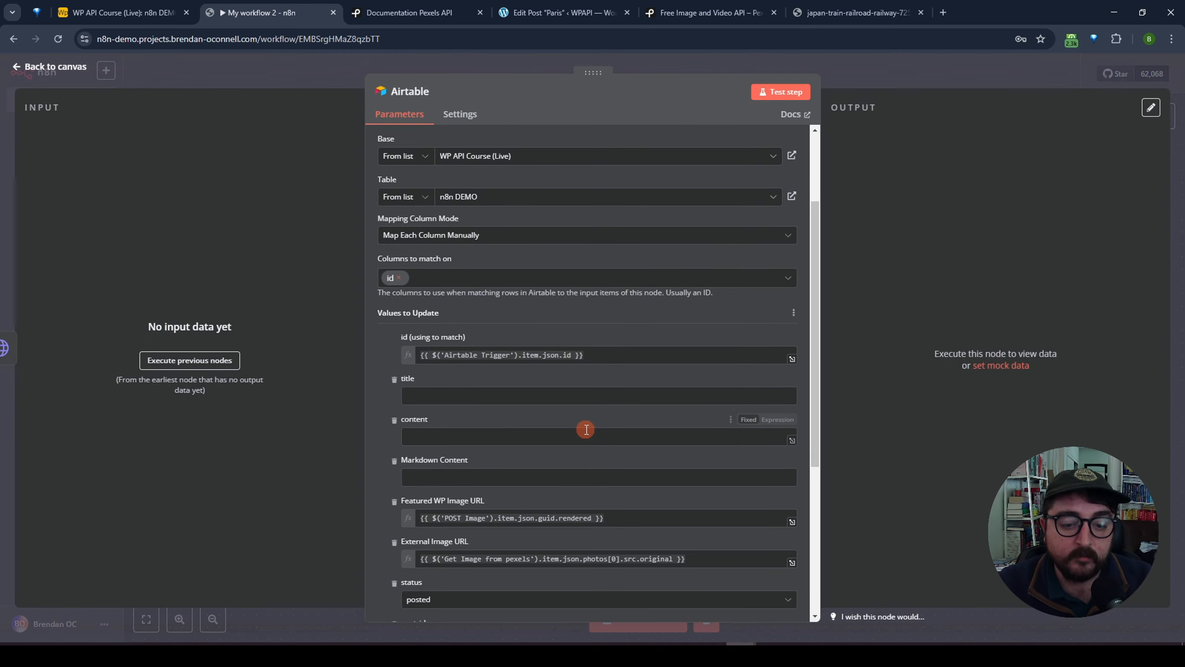
left_click(775, 96)
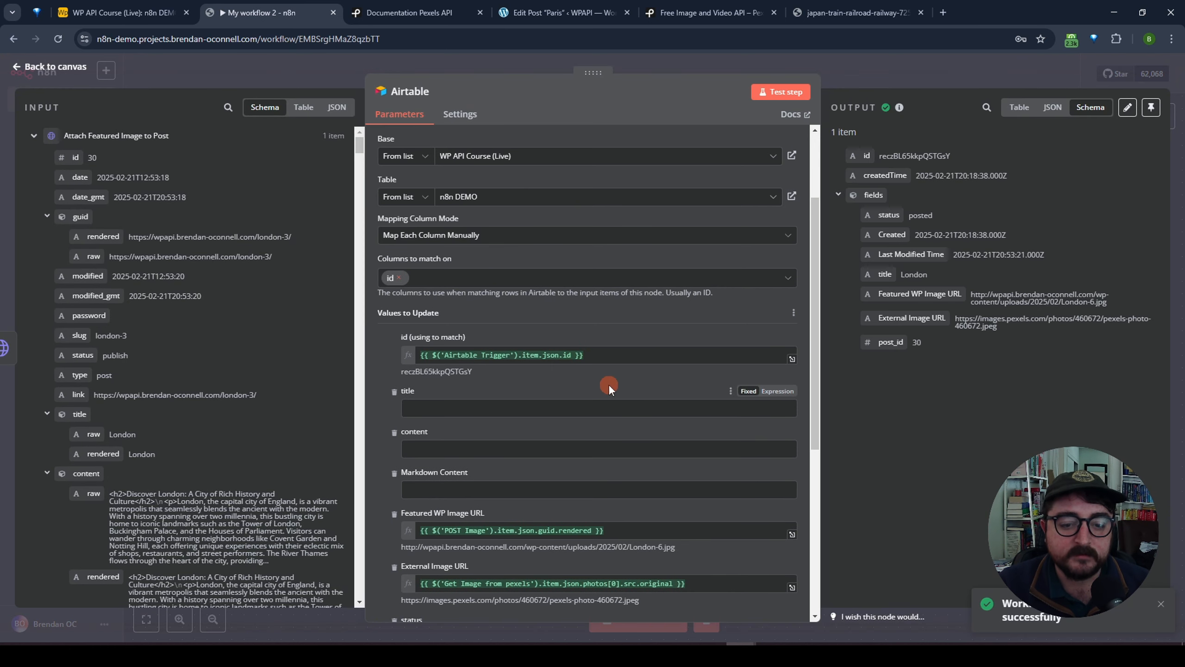
scroll(608, 384, "down", 3)
Map the OpenAI message.content into the Airtable content field.
left_click(491, 326)
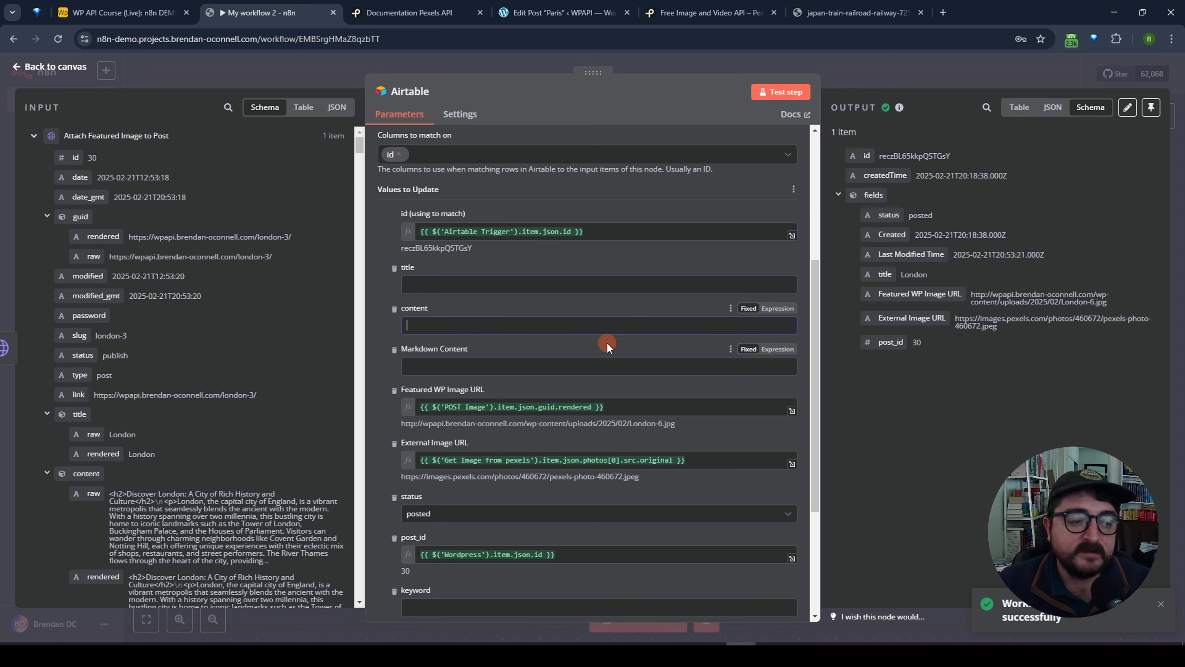
left_click(33, 138)
left_click(33, 160)
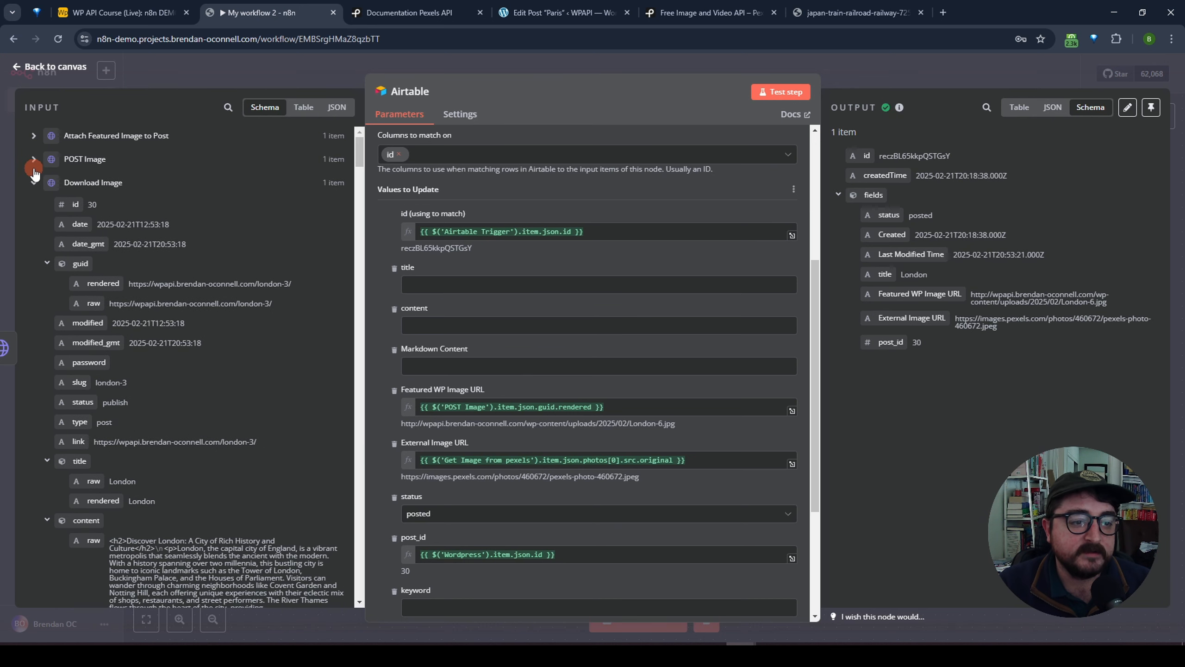
left_click(34, 183)
left_click(33, 207)
left_click(34, 230)
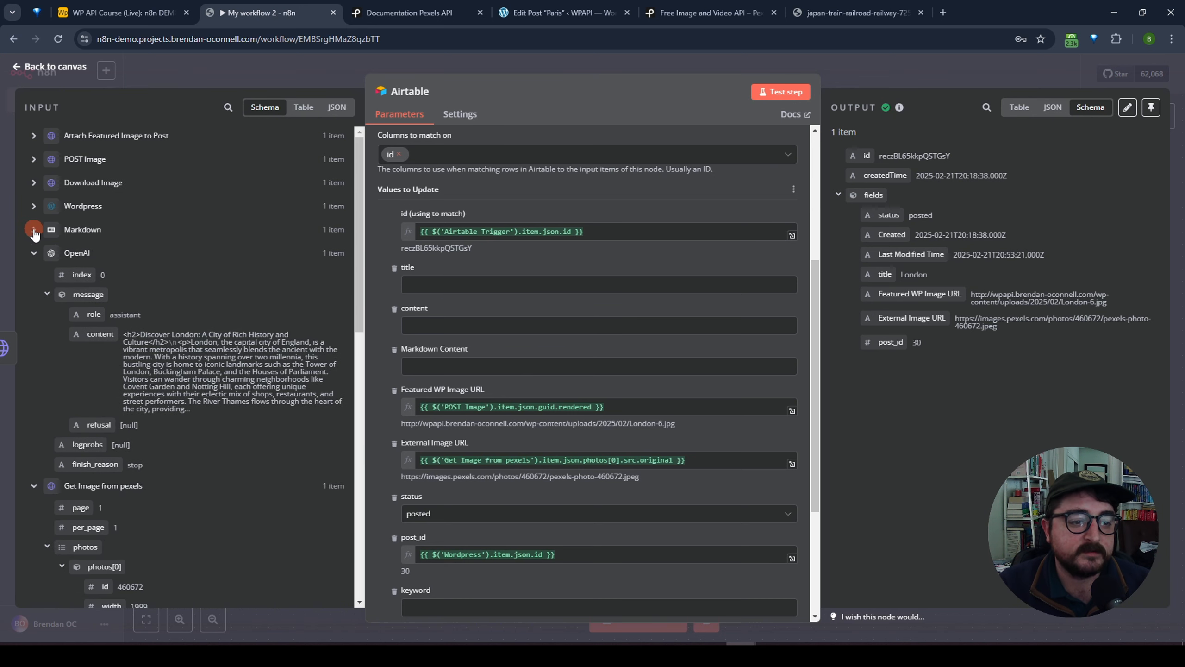
left_click(95, 335)
left_click_drag(95, 335, 450, 320)
left_click(651, 304)
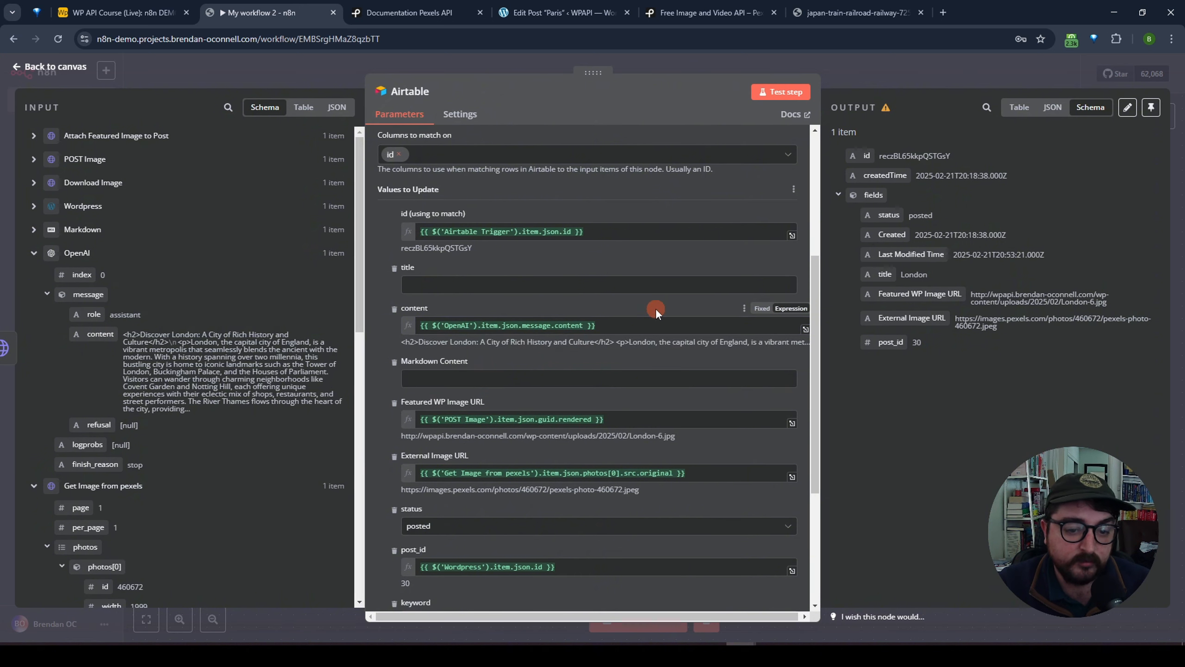
Map the Markdown node's md-data into the Markdown Content field.
left_click(37, 230)
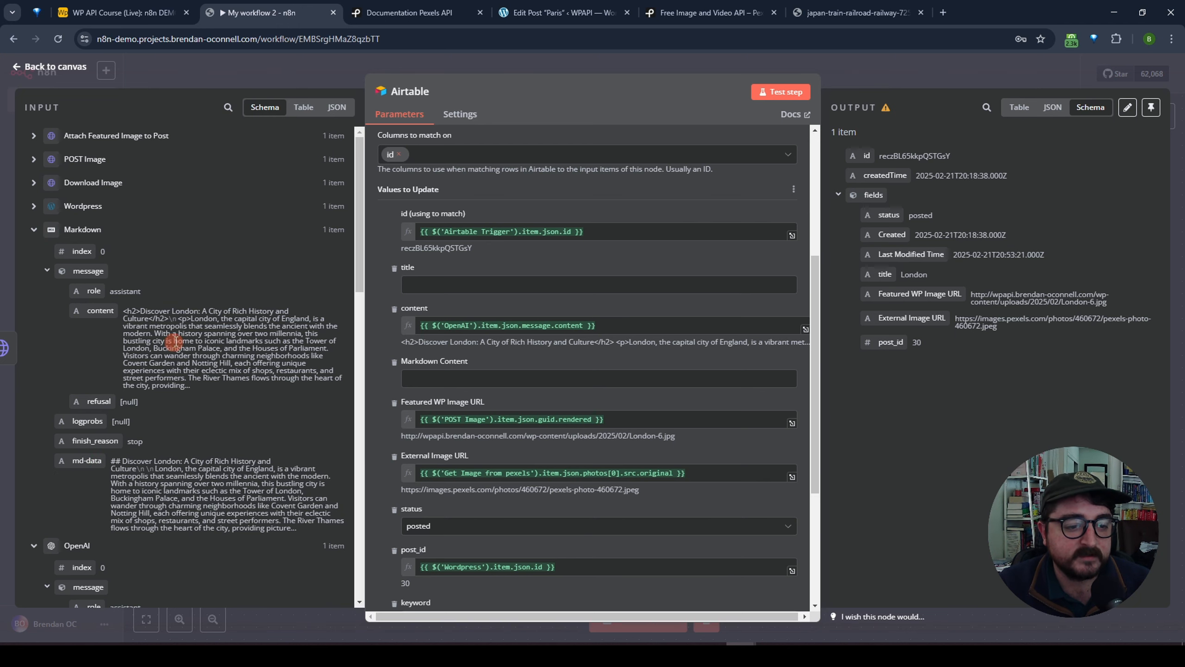
left_click_drag(81, 462, 434, 382)
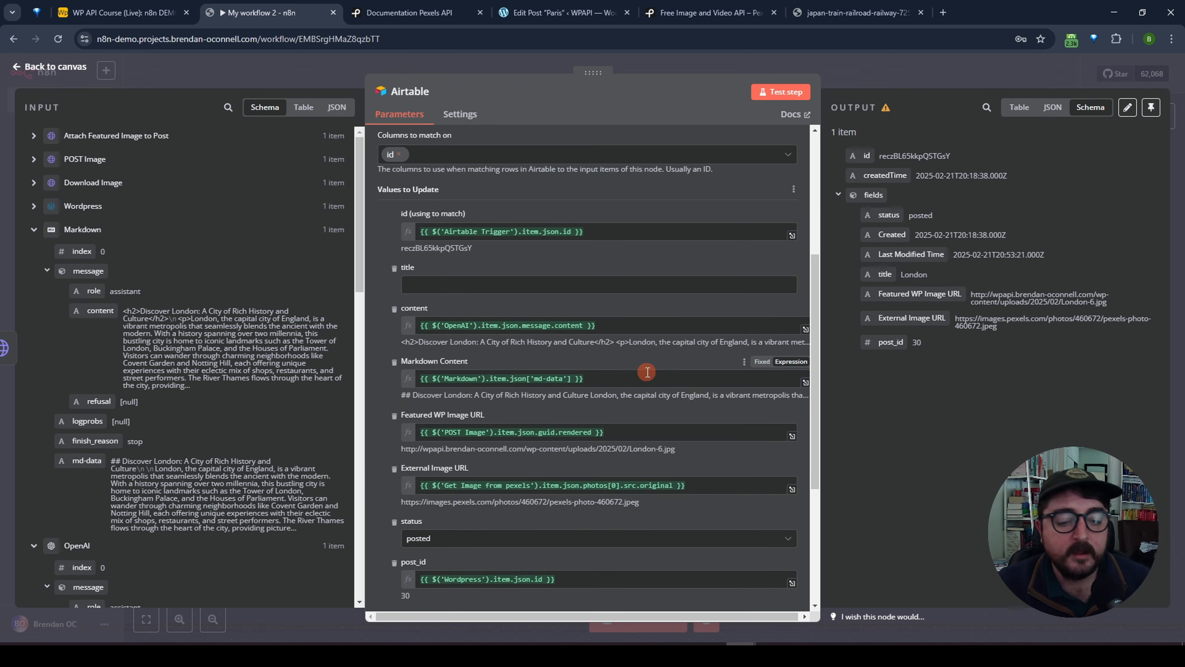
scroll(640, 369, "down", 3)
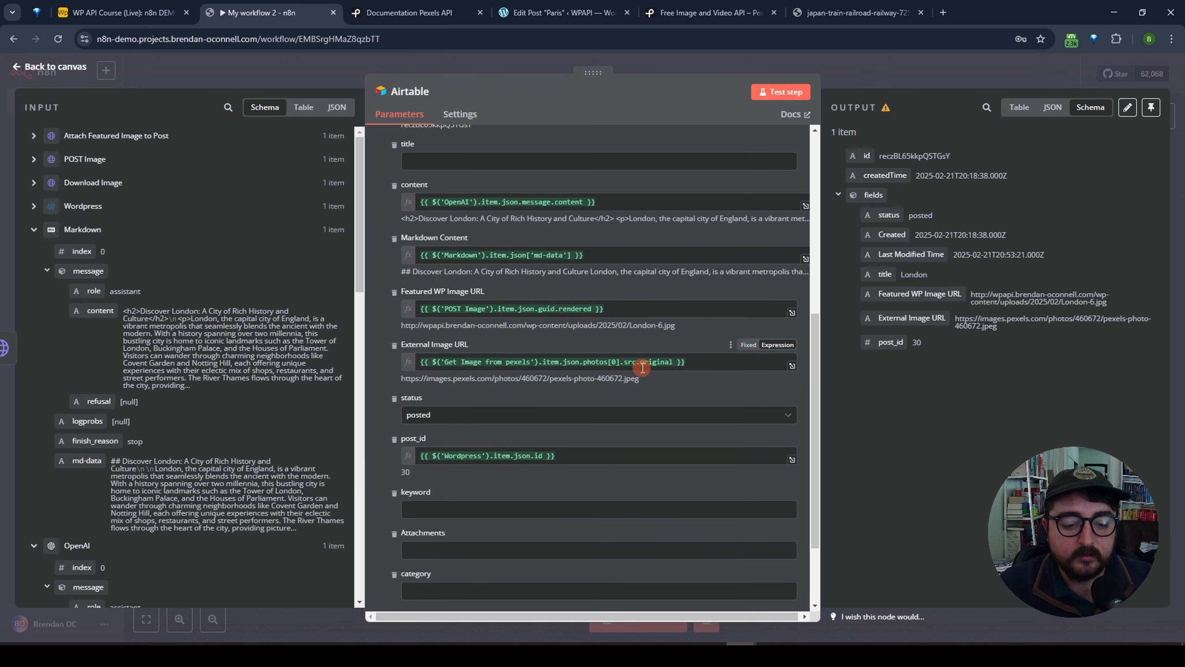
scroll(643, 350, "up", 3)
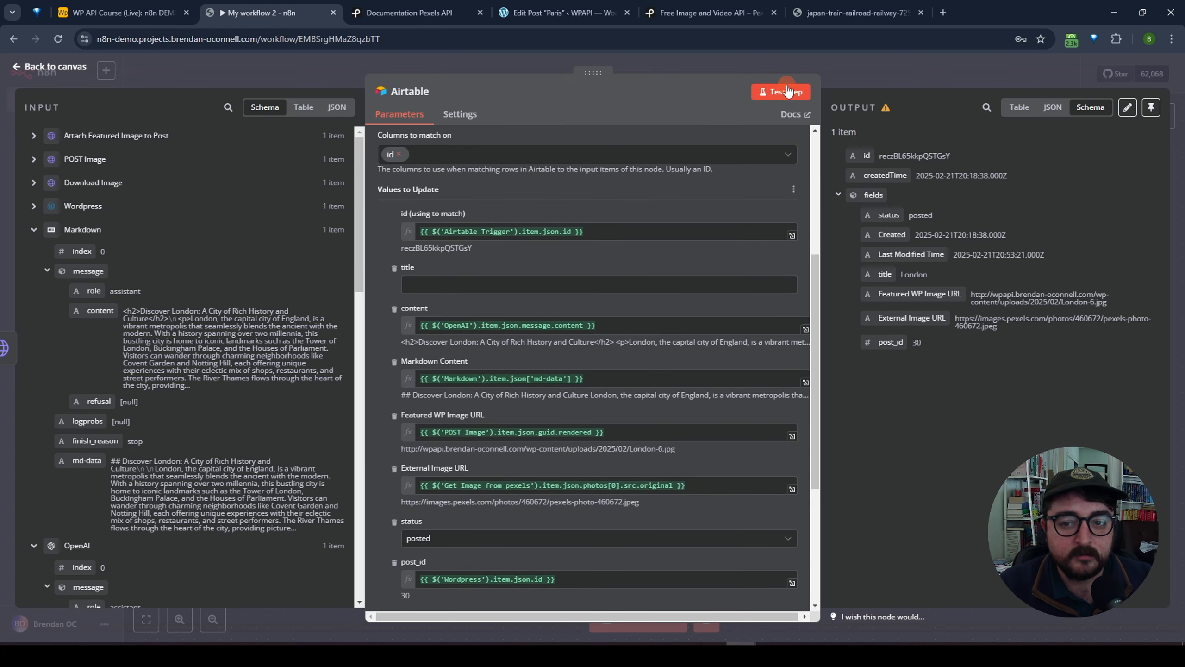
Save the workflow and go back to the Airtable table.
left_click(881, 75)
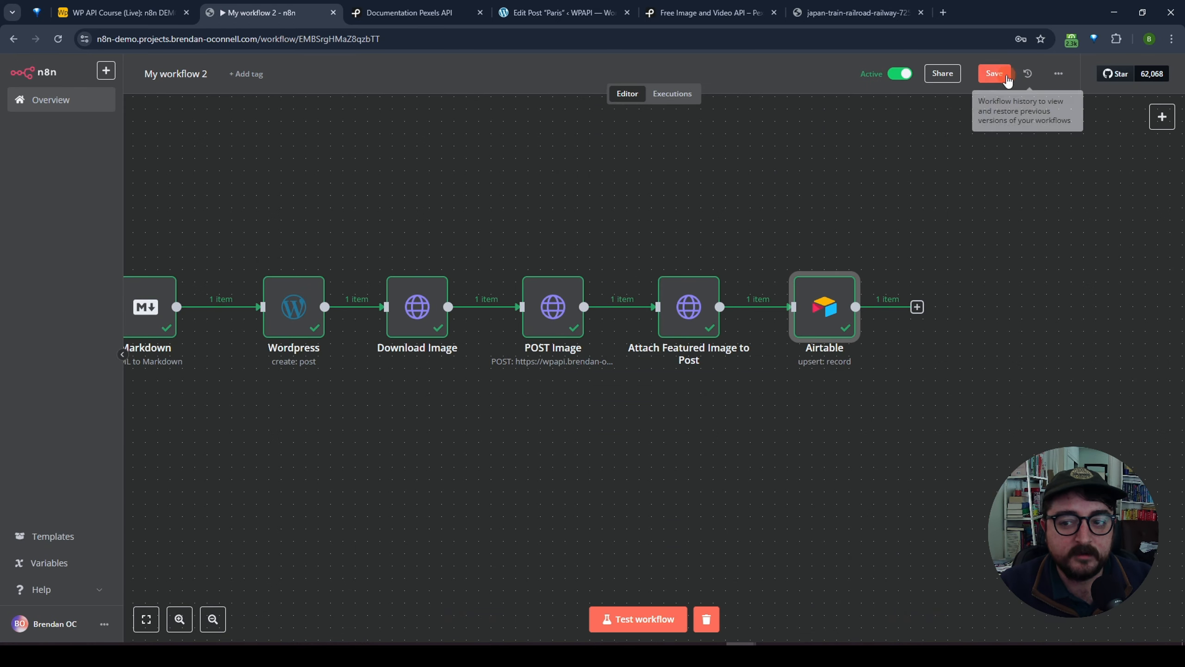
left_click(1007, 80)
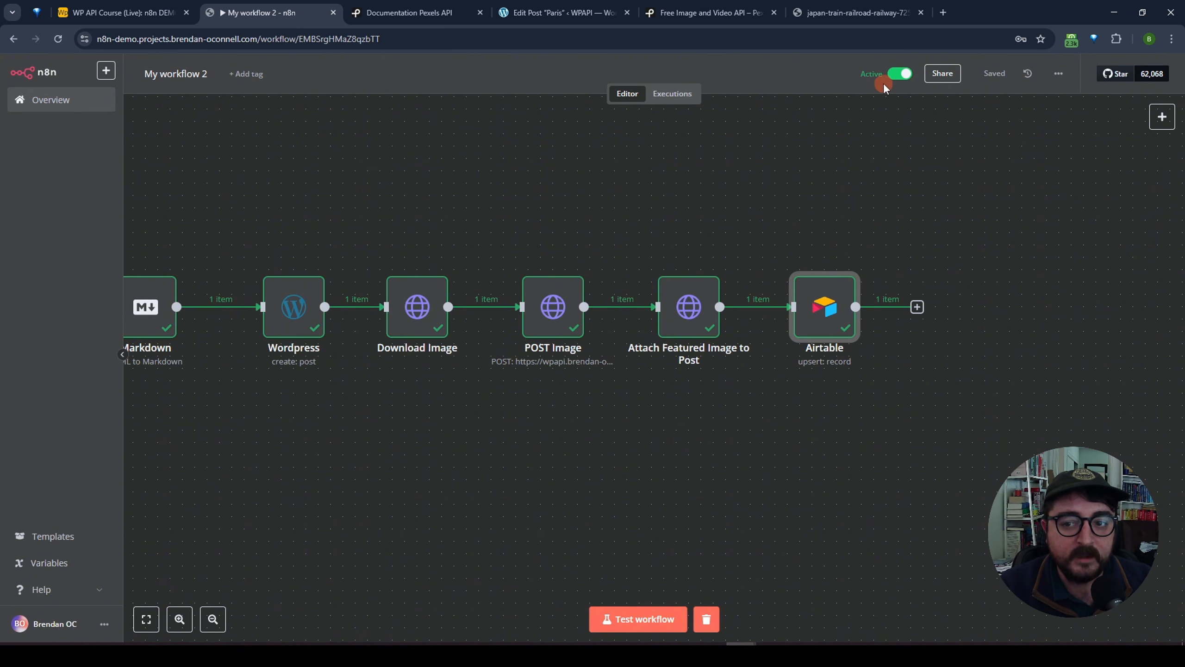
left_click(132, 13)
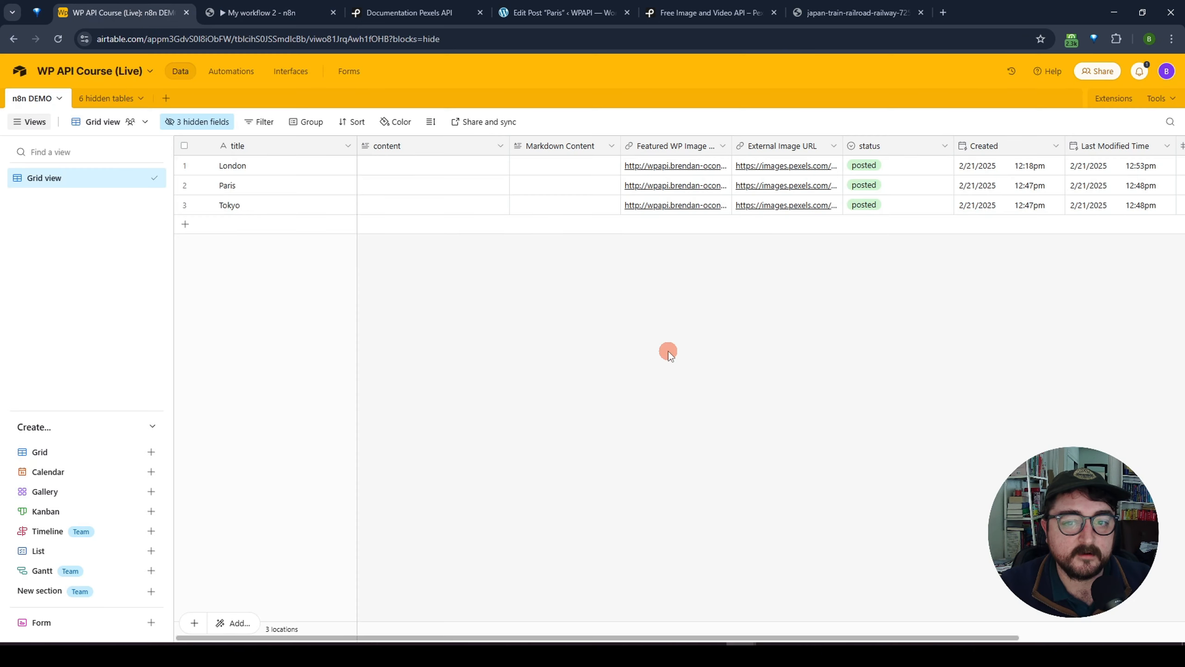
Add three new rows titled Berlin, Barcelona and Seoul.
left_click(254, 225)
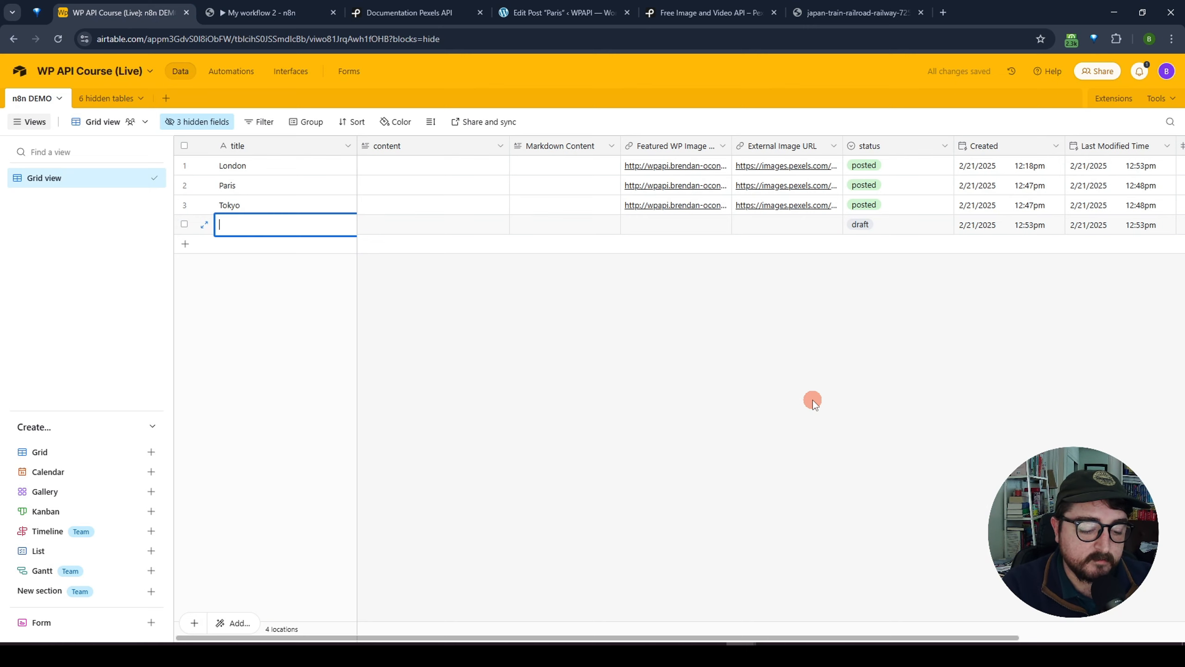
type("Berlin")
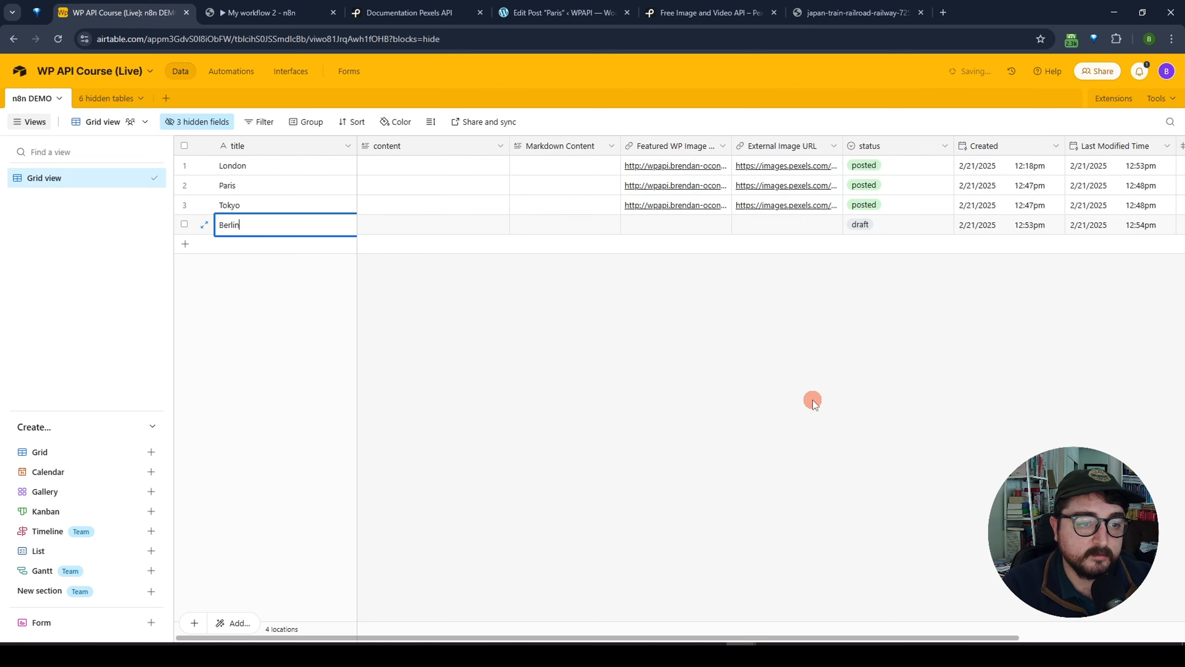
left_click(813, 400)
left_click(242, 244)
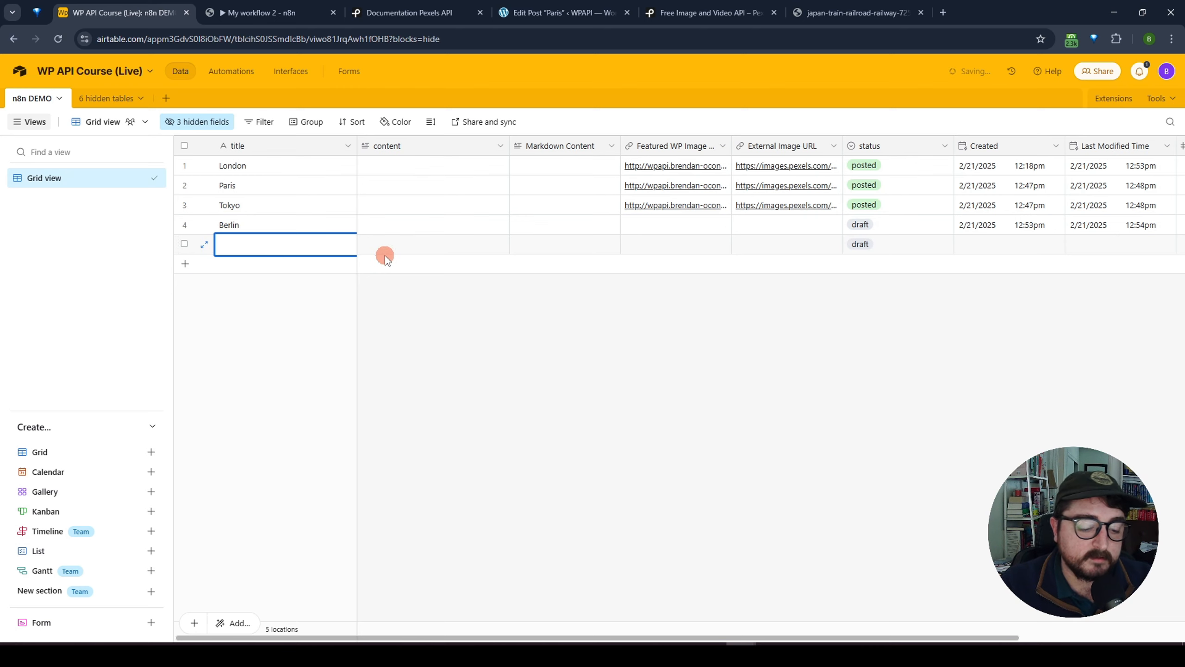
type("Barcelona")
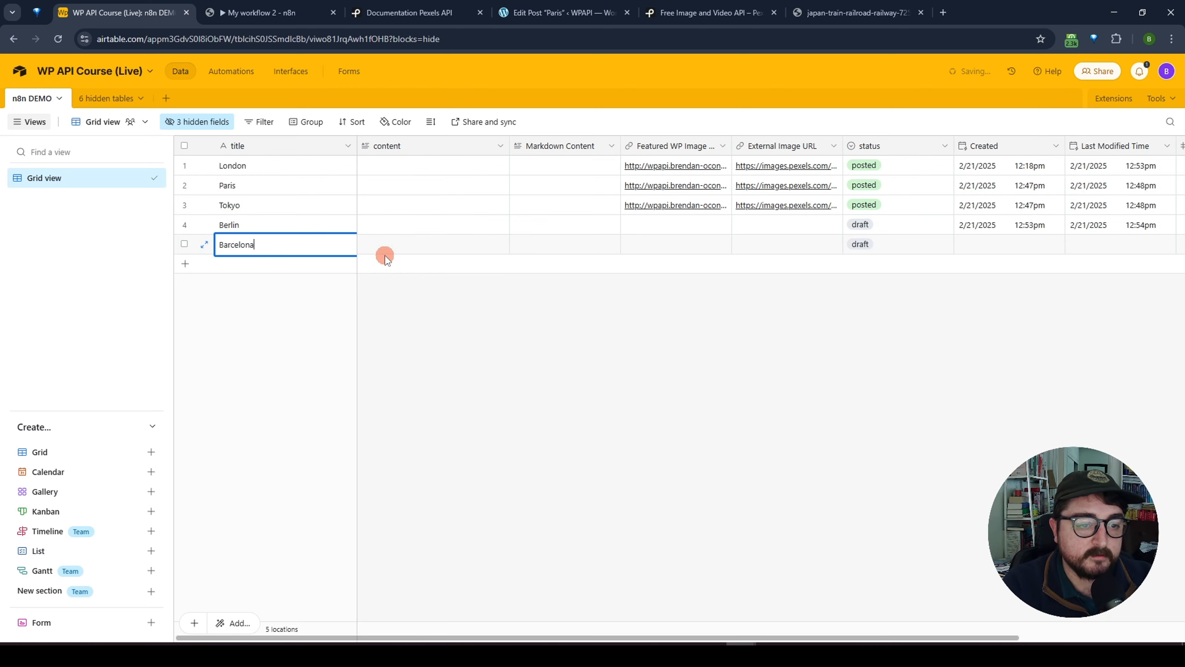
left_click(517, 404)
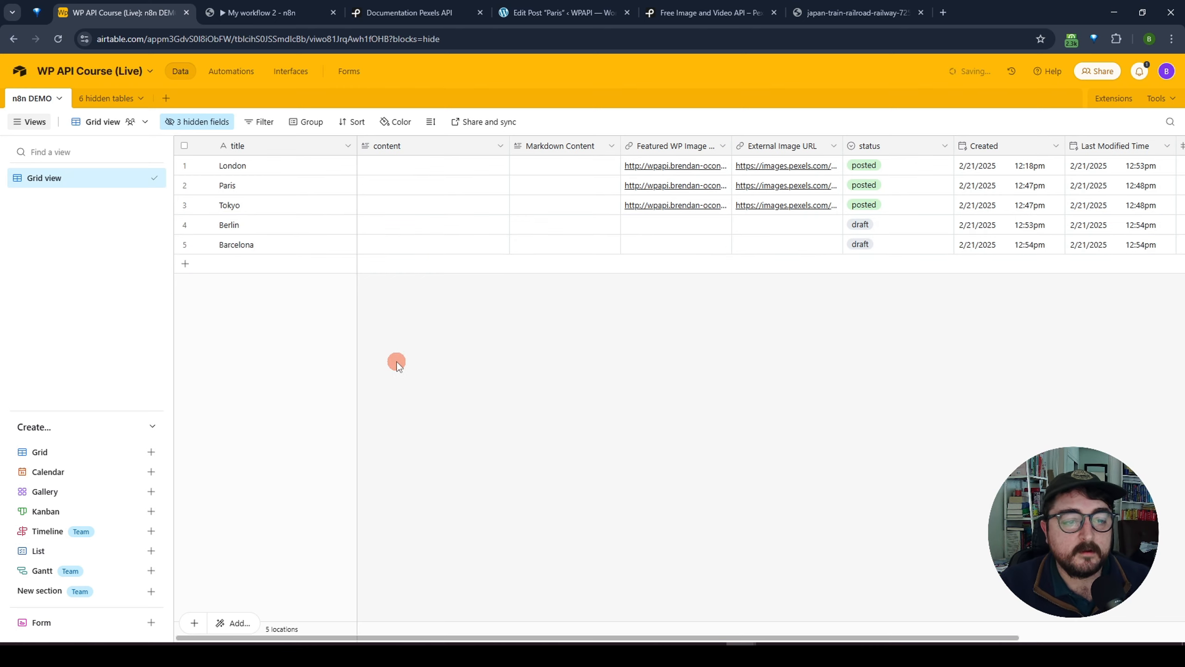
left_click(274, 264)
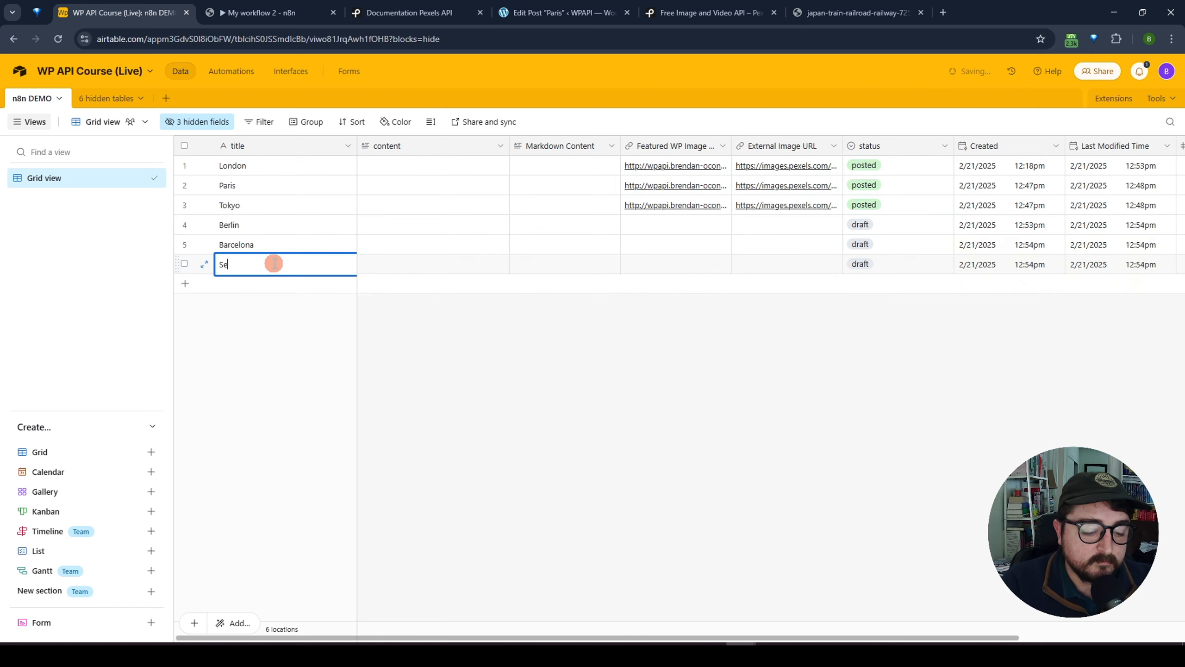
left_click(479, 394)
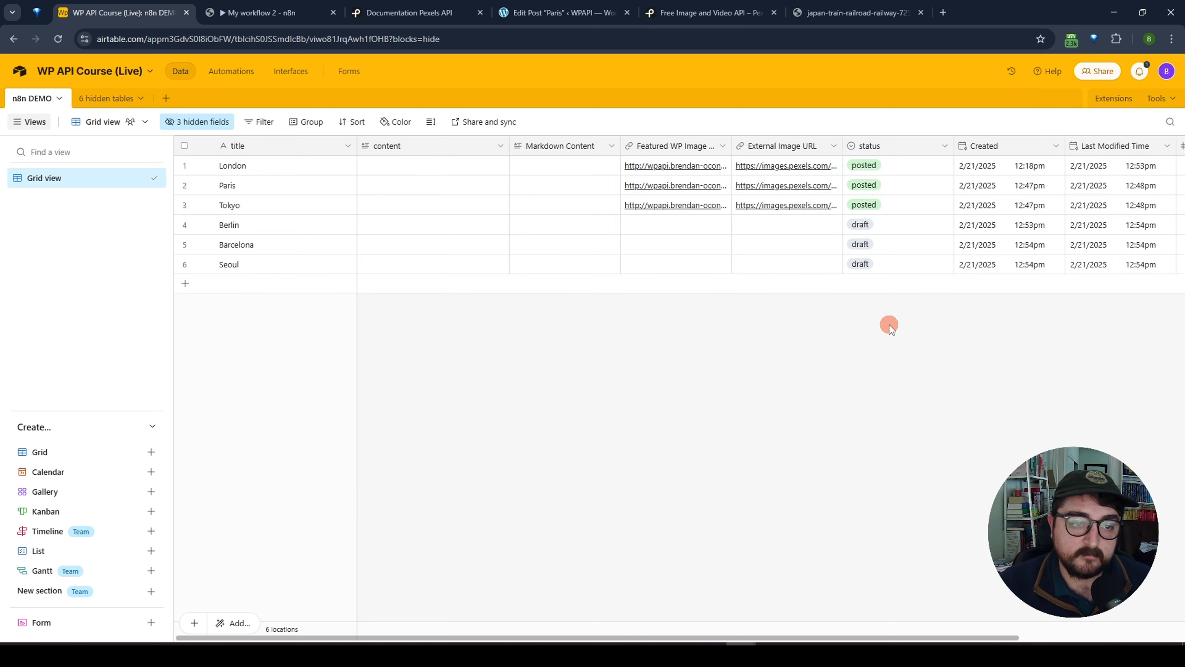
Pan across the executed workflow from OpenAI to the final Airtable node, then bring up the Airtable n8n DEMO table.
left_click(311, 13)
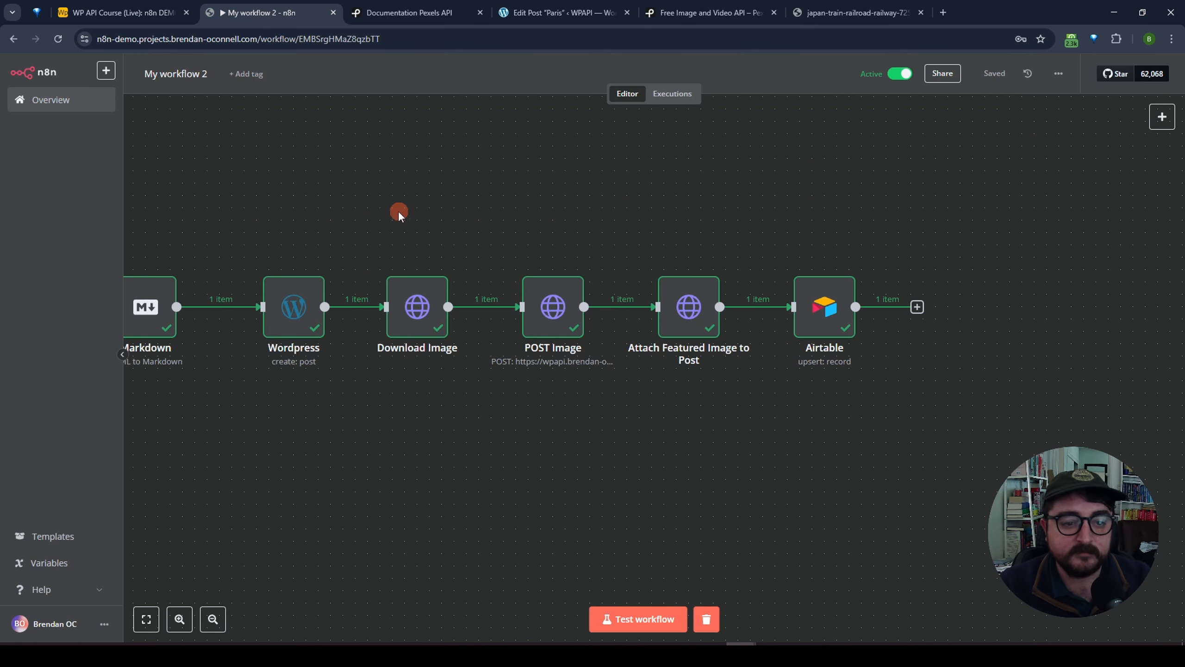
left_click_drag(399, 213, 1011, 180)
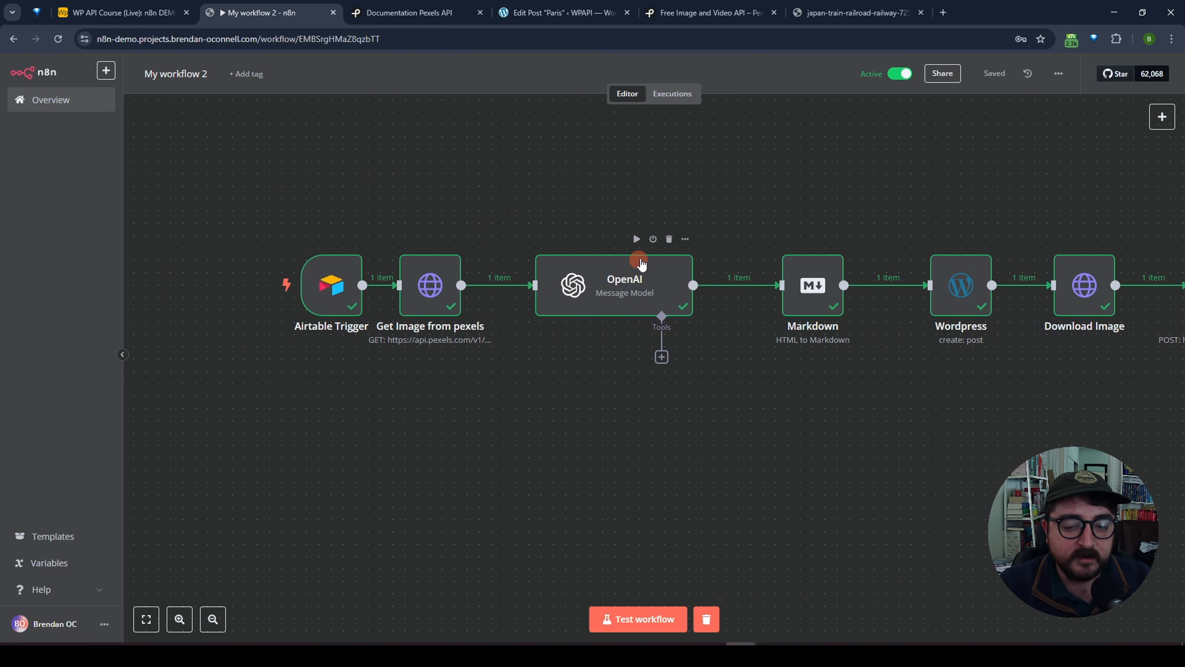
left_click_drag(781, 201, 643, 187)
left_click_drag(736, 188, 683, 202)
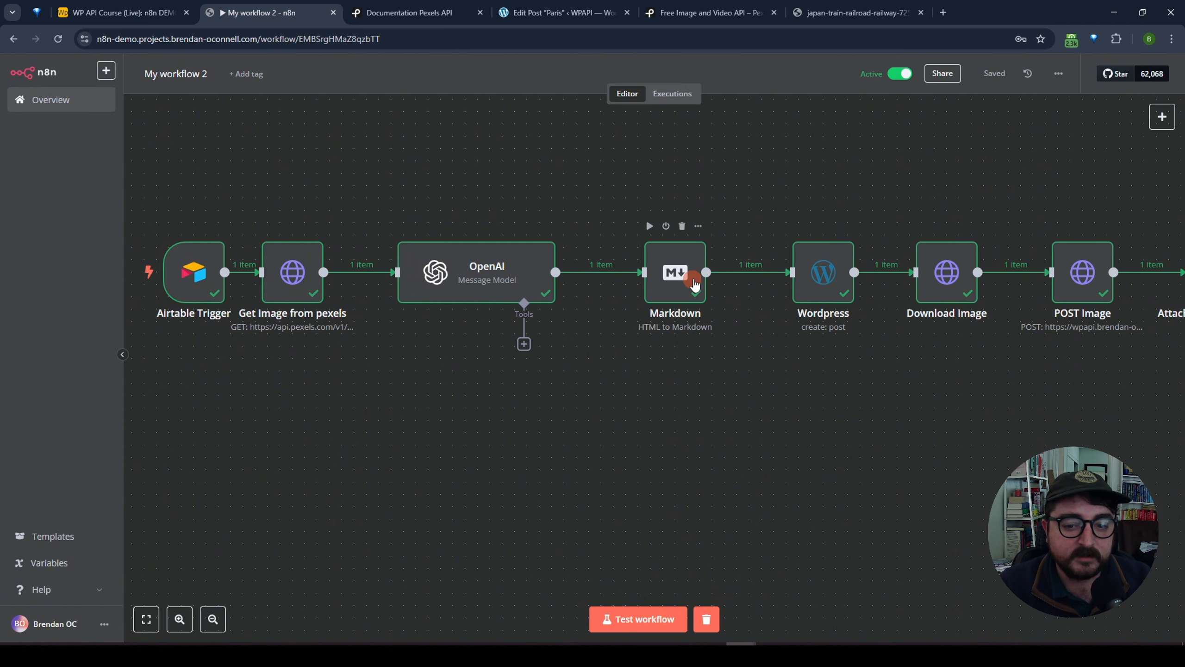
left_click_drag(869, 179, 558, 164)
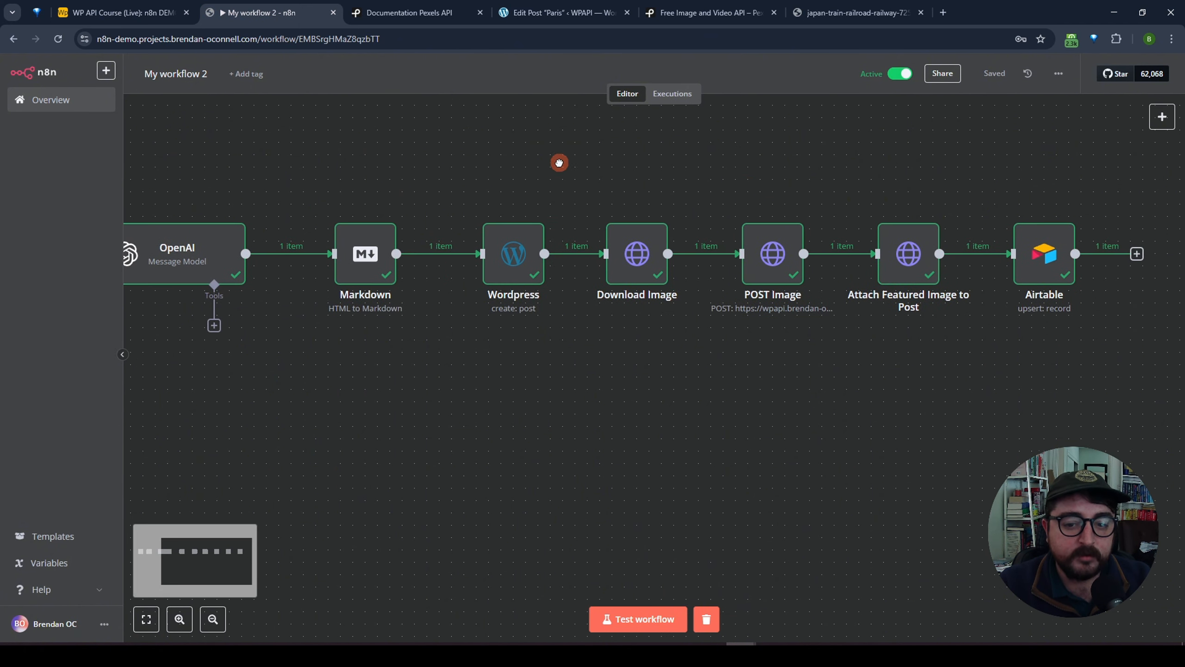
mouse_move(502, 262)
mouse_move(646, 264)
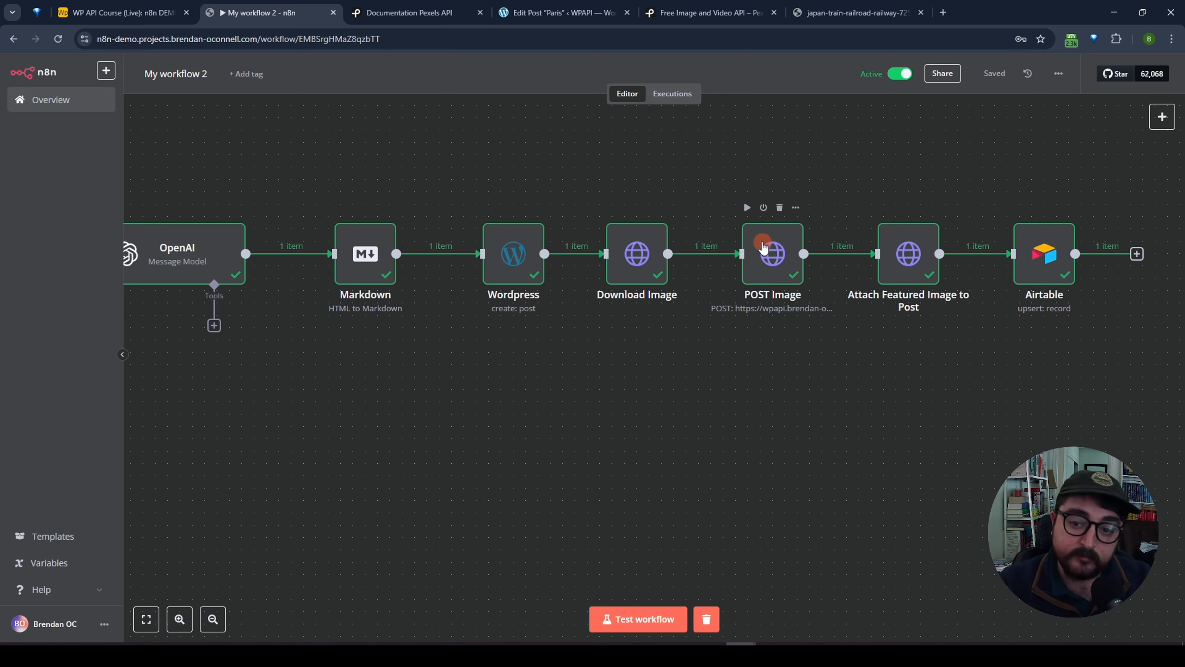
mouse_move(900, 269)
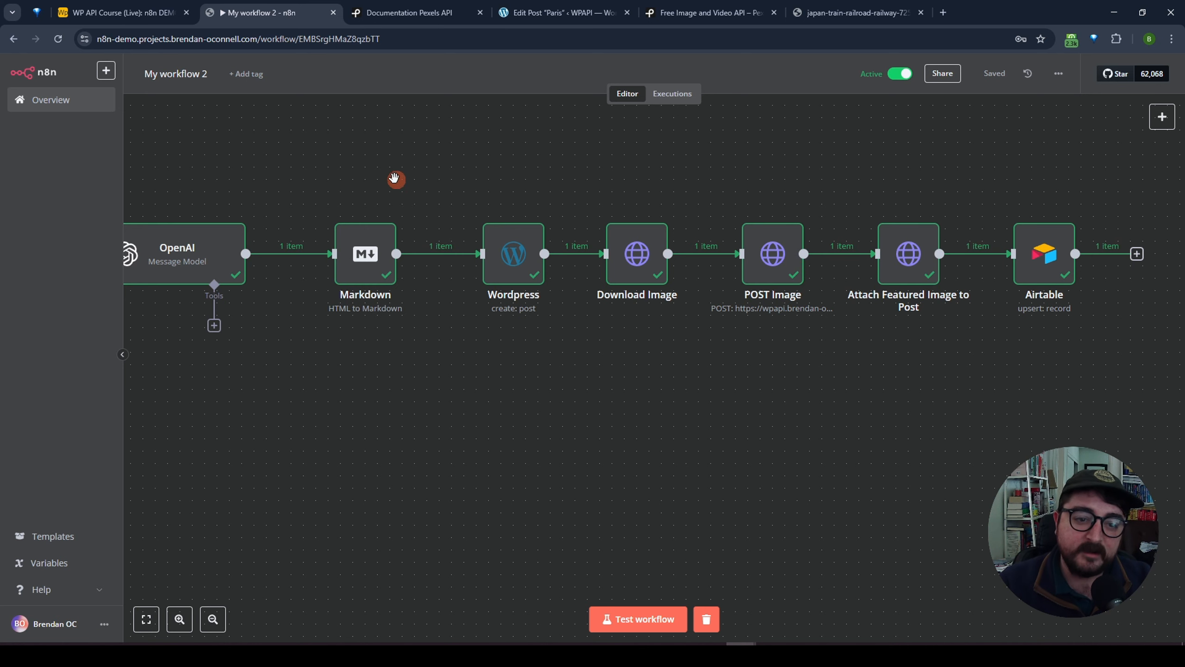
left_click_drag(397, 180, 465, 195)
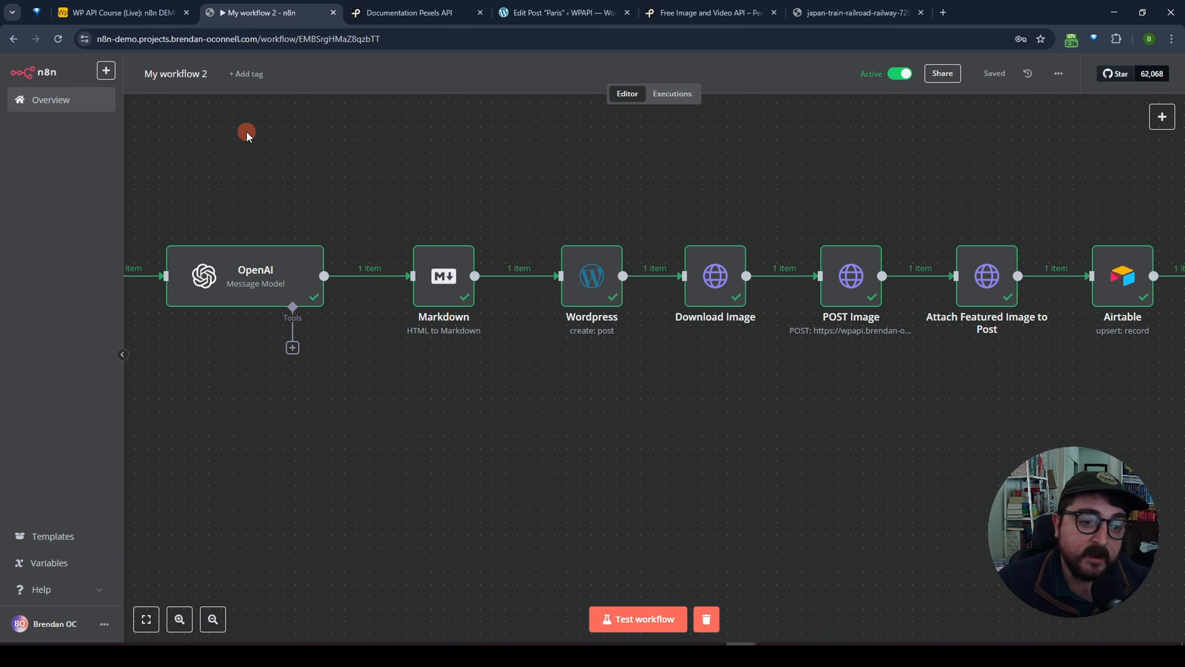
left_click(125, 14)
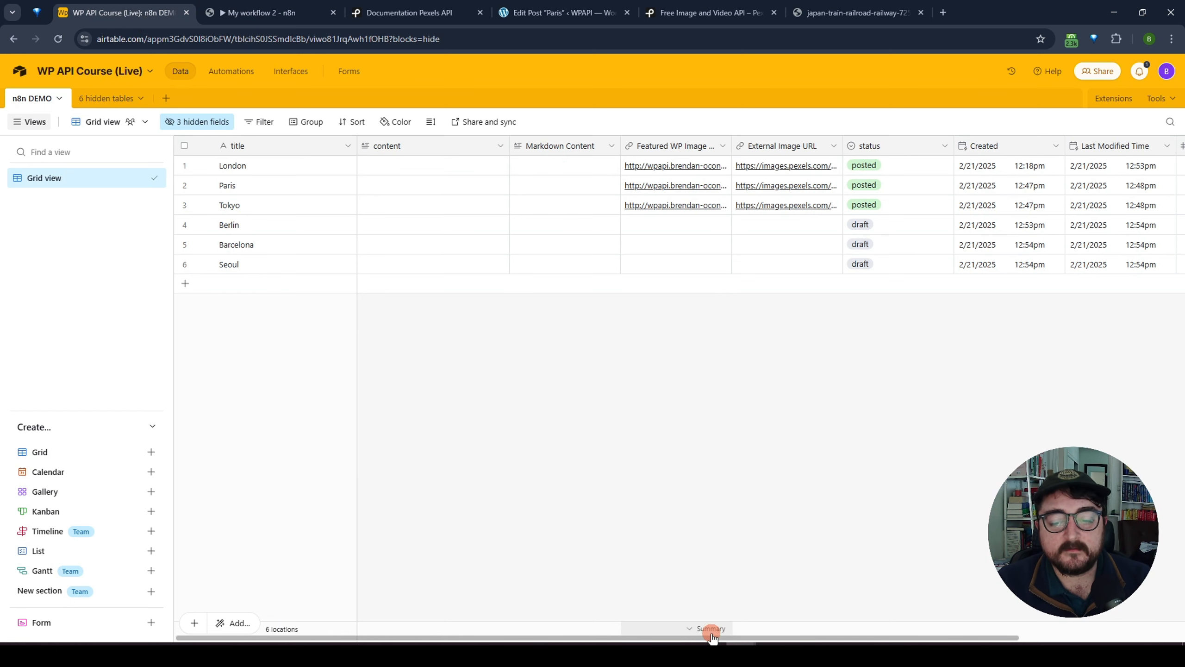
Expand Berlin's content cell, read through its generated HTML, and close it.
left_click_drag(709, 636, 577, 626)
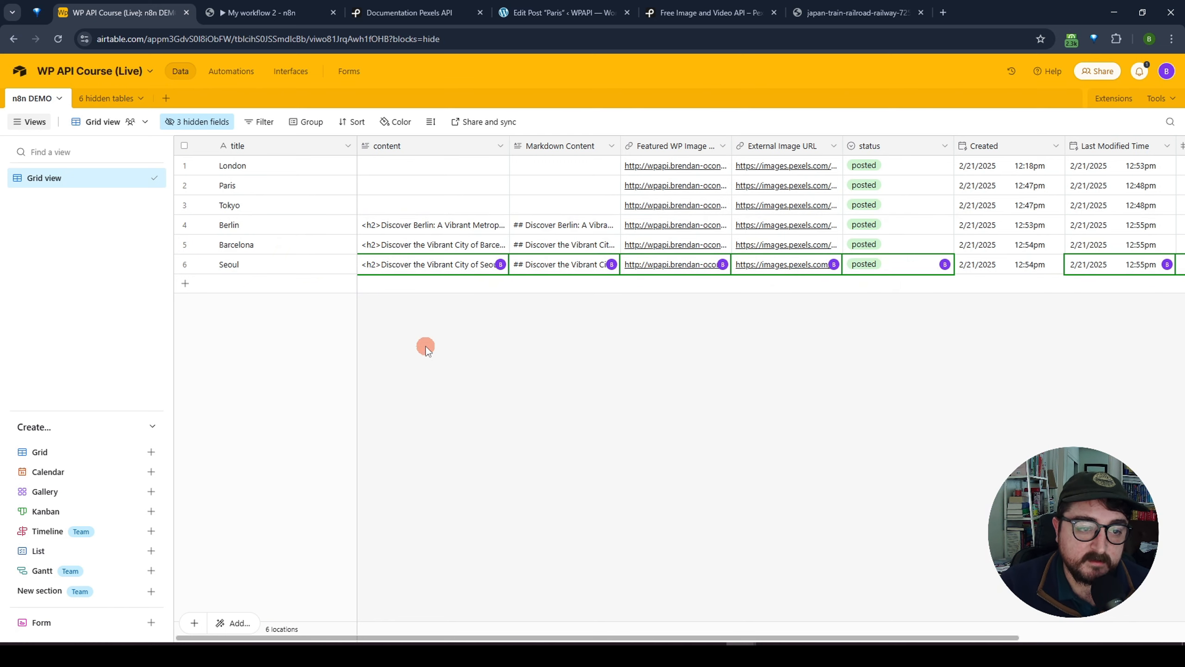
left_click(381, 230)
left_click(410, 230)
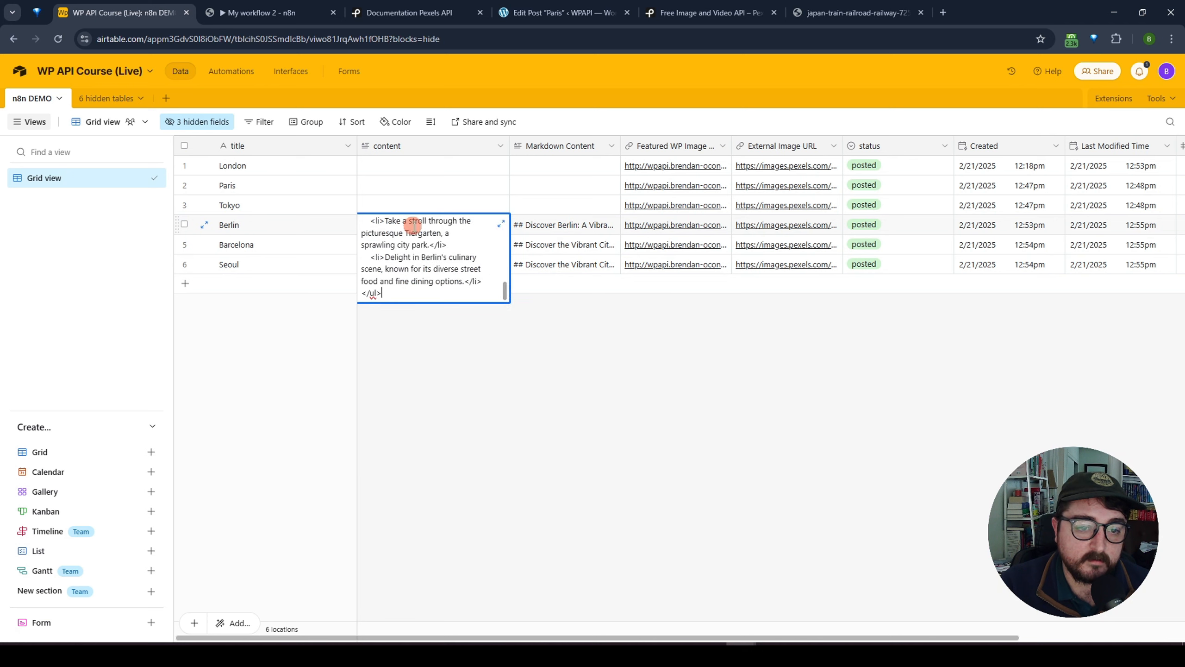
left_click_drag(504, 292, 495, 229)
left_click(648, 371)
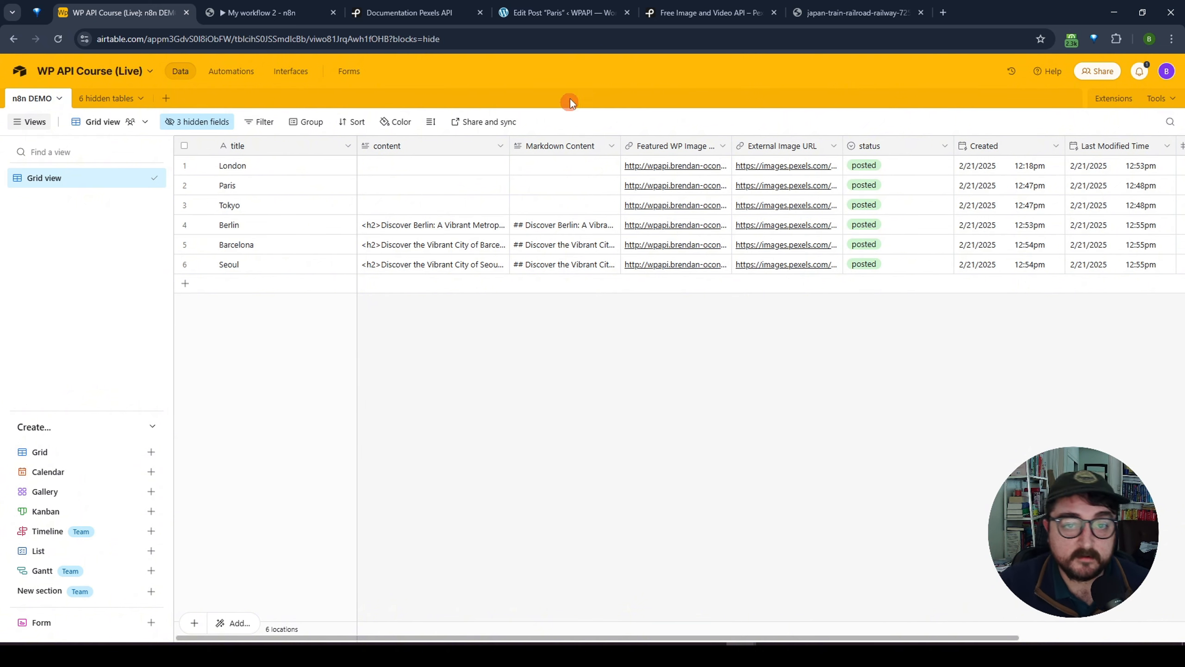
From the WordPress Posts list, open the Berlin, Seoul and Barcelona posts in separate editor tabs.
left_click(542, 15)
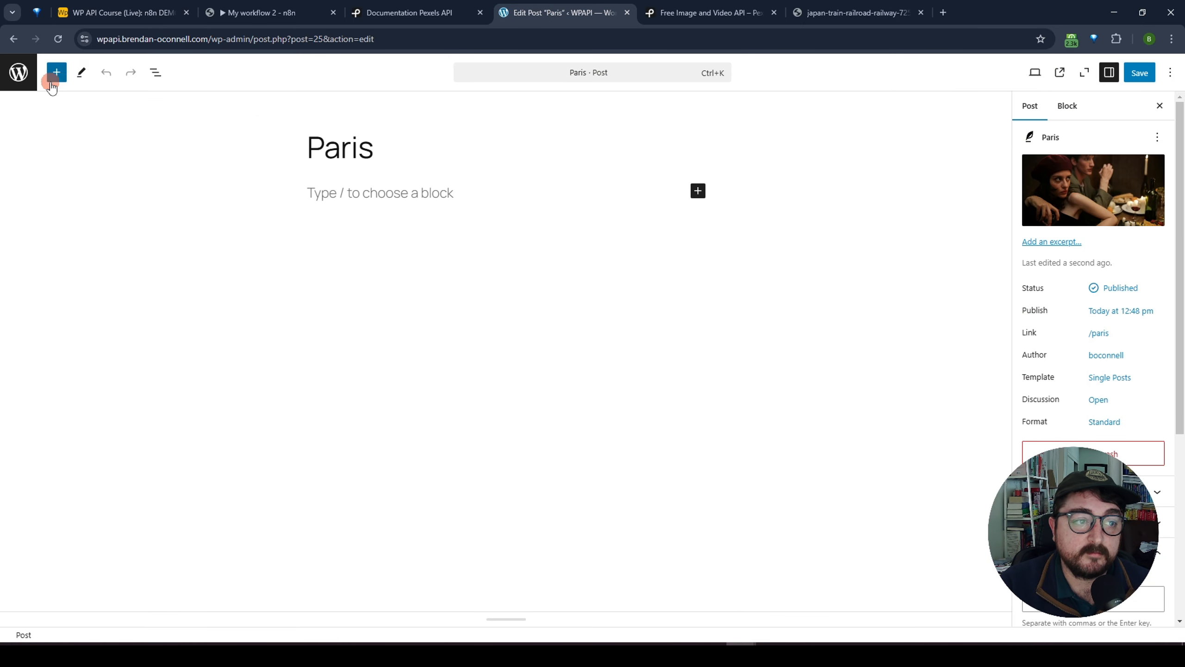
left_click(14, 73)
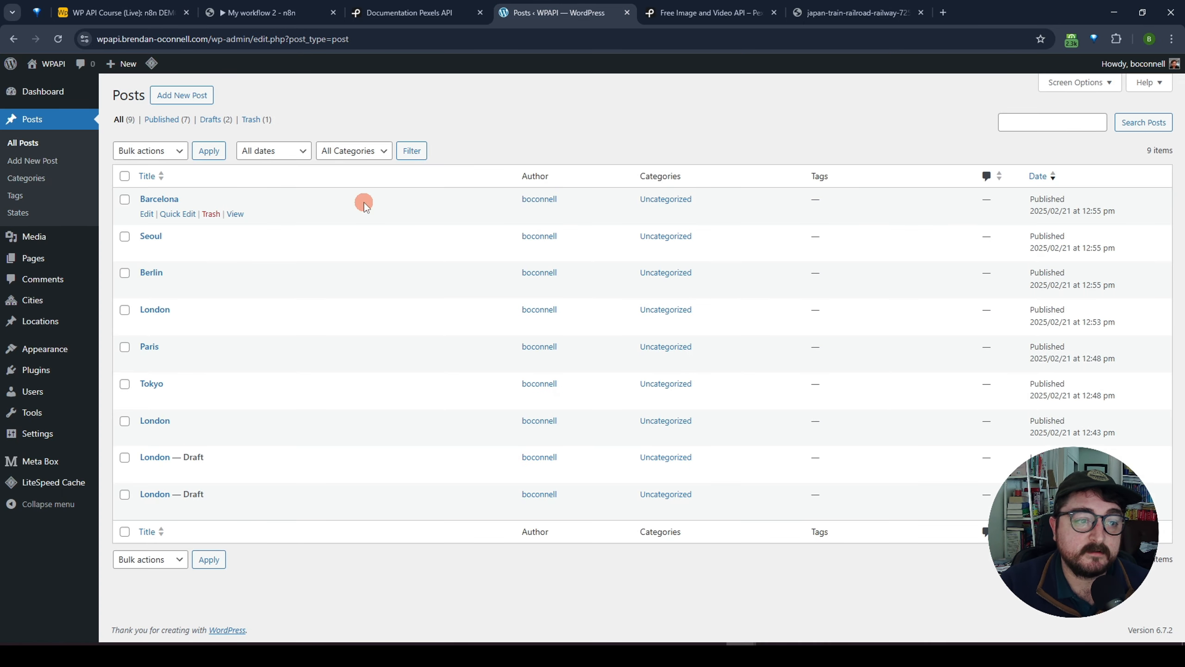
left_click(156, 274)
left_click(151, 236, "ctrl")
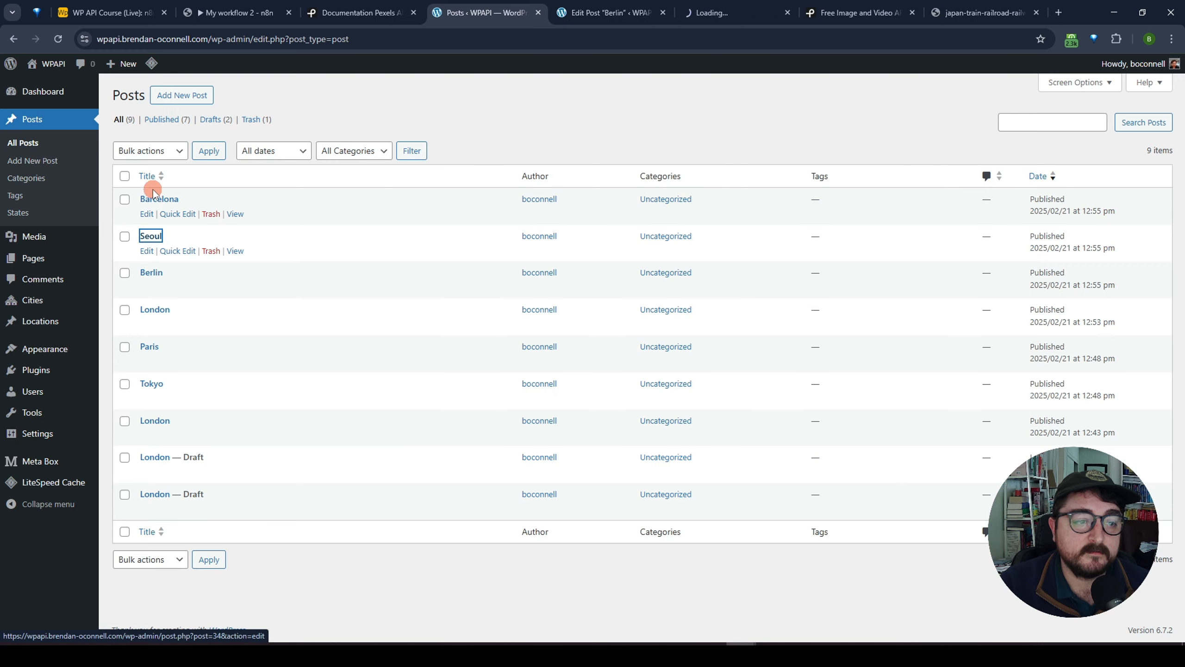
left_click(158, 199, "ctrl")
left_click(545, 12)
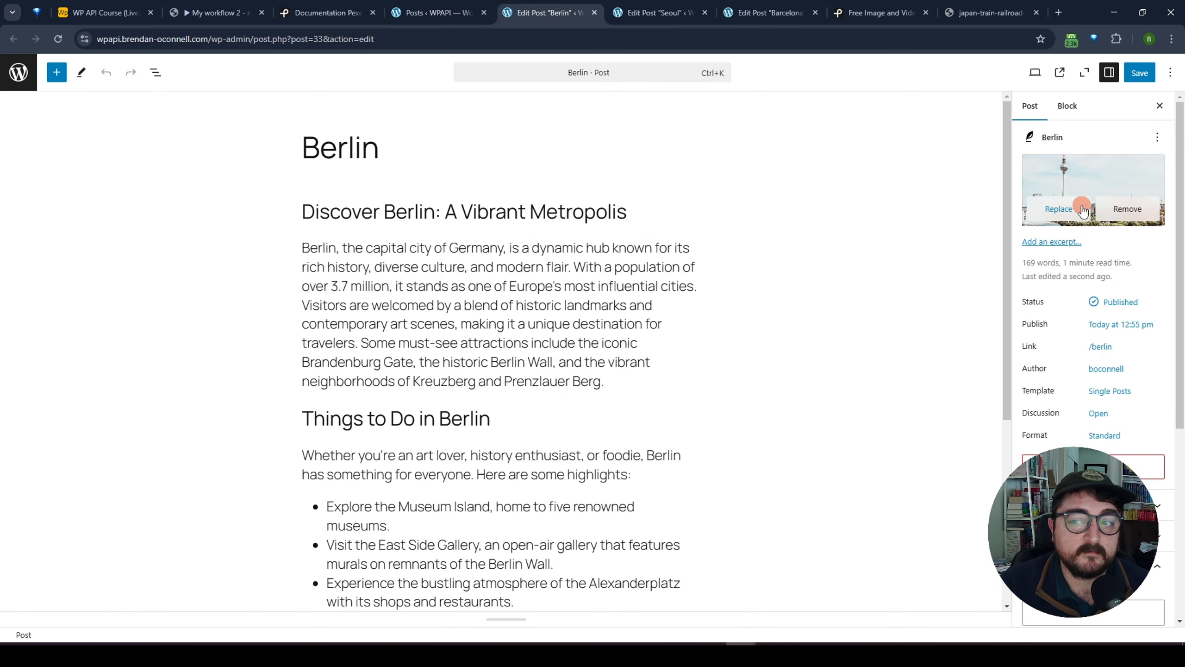
Convert Berlin's Classic content block into separate blocks.
scroll(413, 259, "down", 1)
scroll(410, 257, "down", 5)
scroll(411, 257, "up", 6)
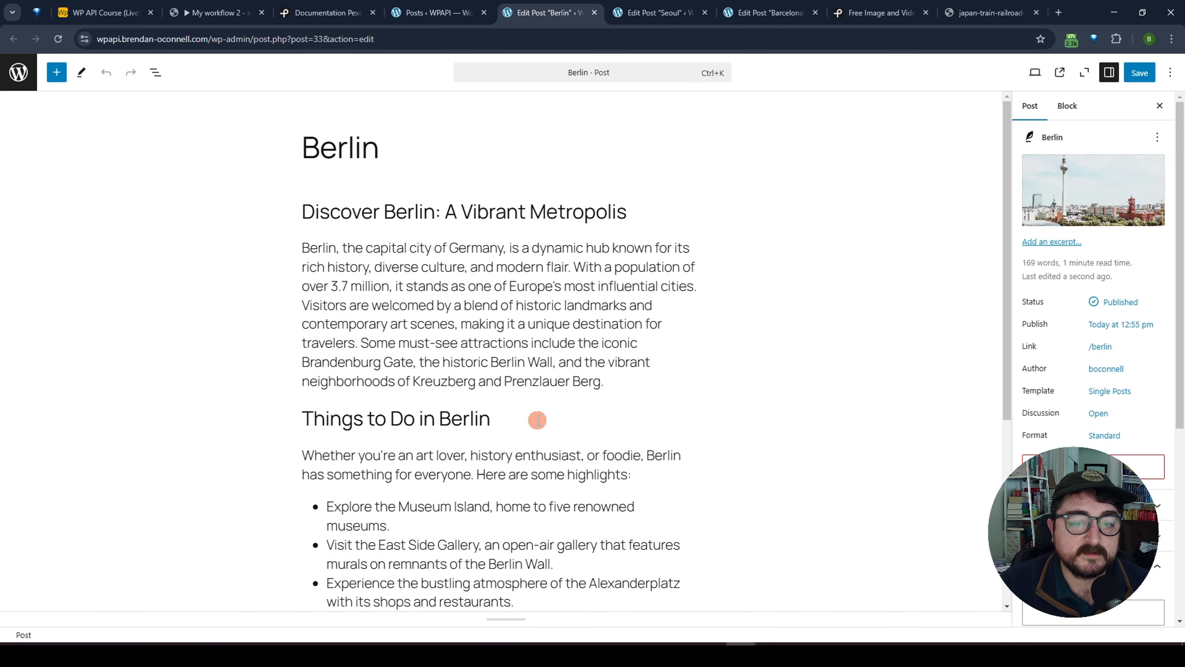
left_click(337, 208)
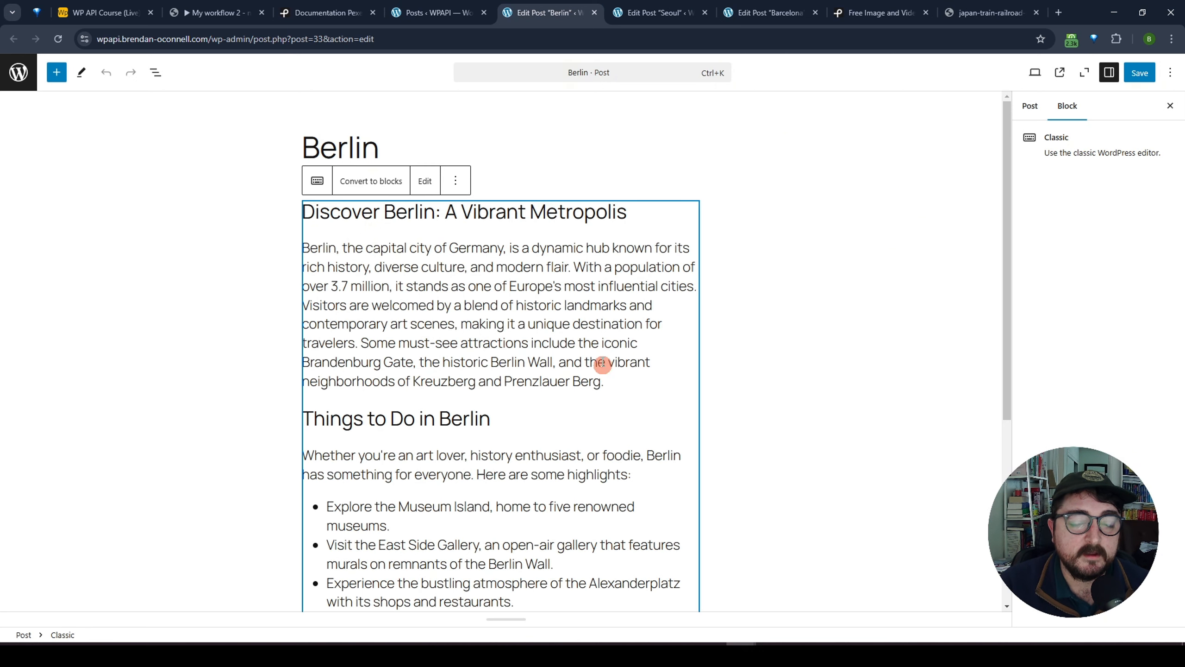
left_click(373, 180)
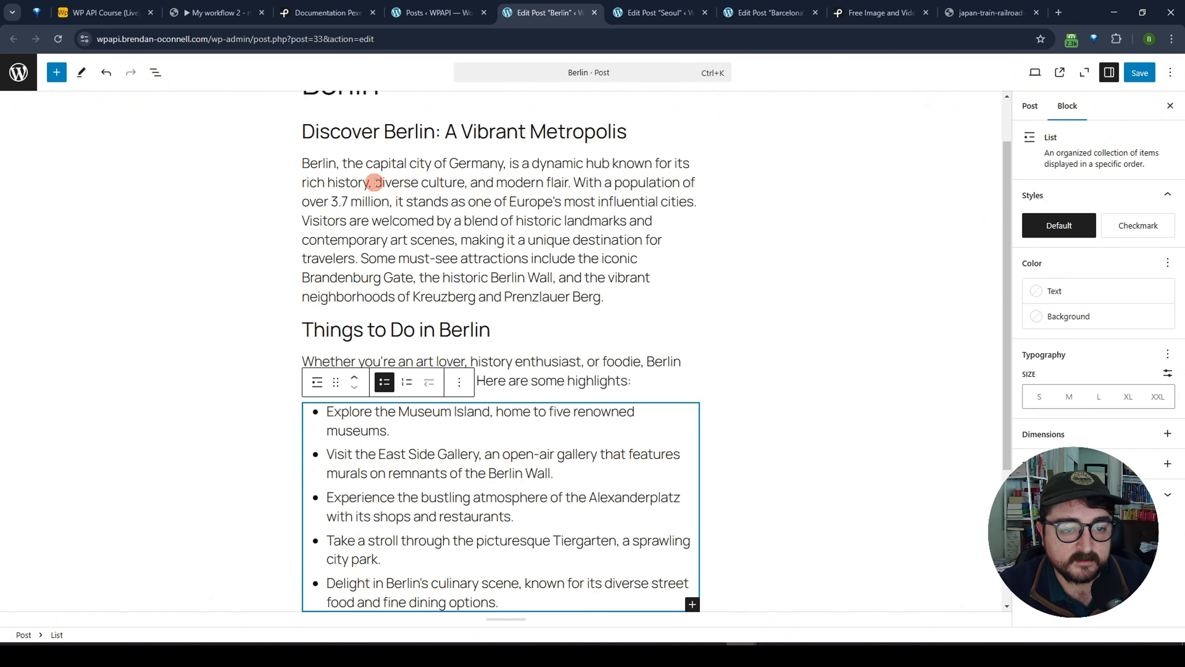
Check Berlin's converted heading and paragraph blocks and its featured image in post settings.
scroll(614, 252, "up", 1)
left_click(362, 199)
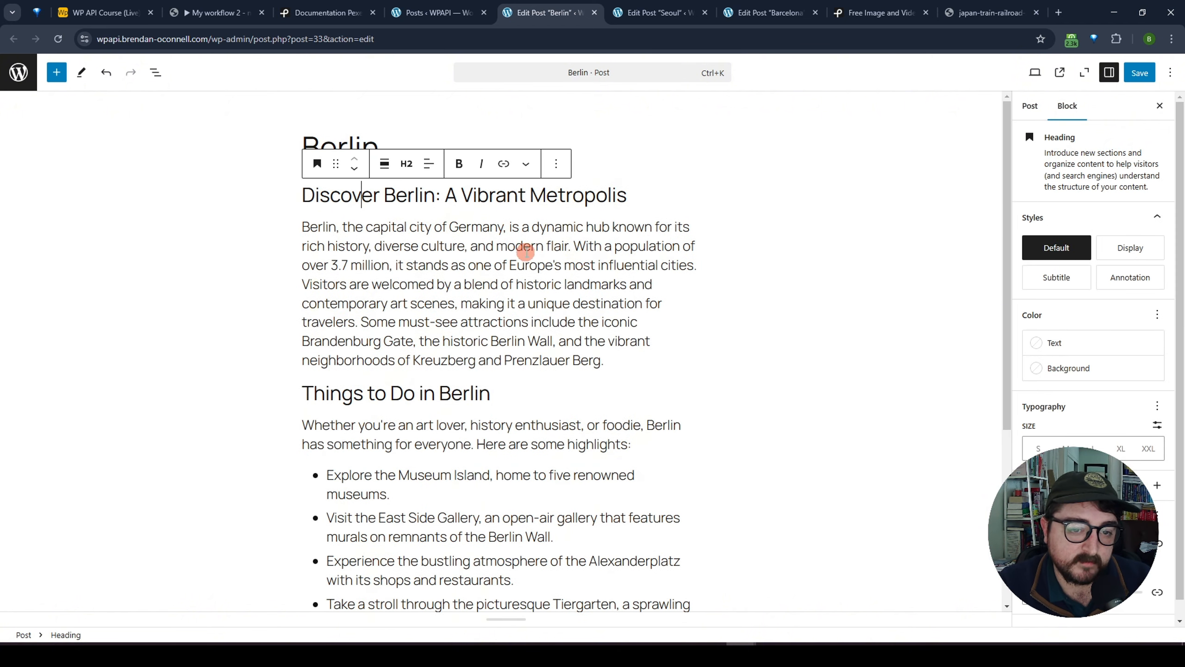
left_click(523, 264)
left_click(452, 395)
left_click(411, 238)
left_click(584, 195)
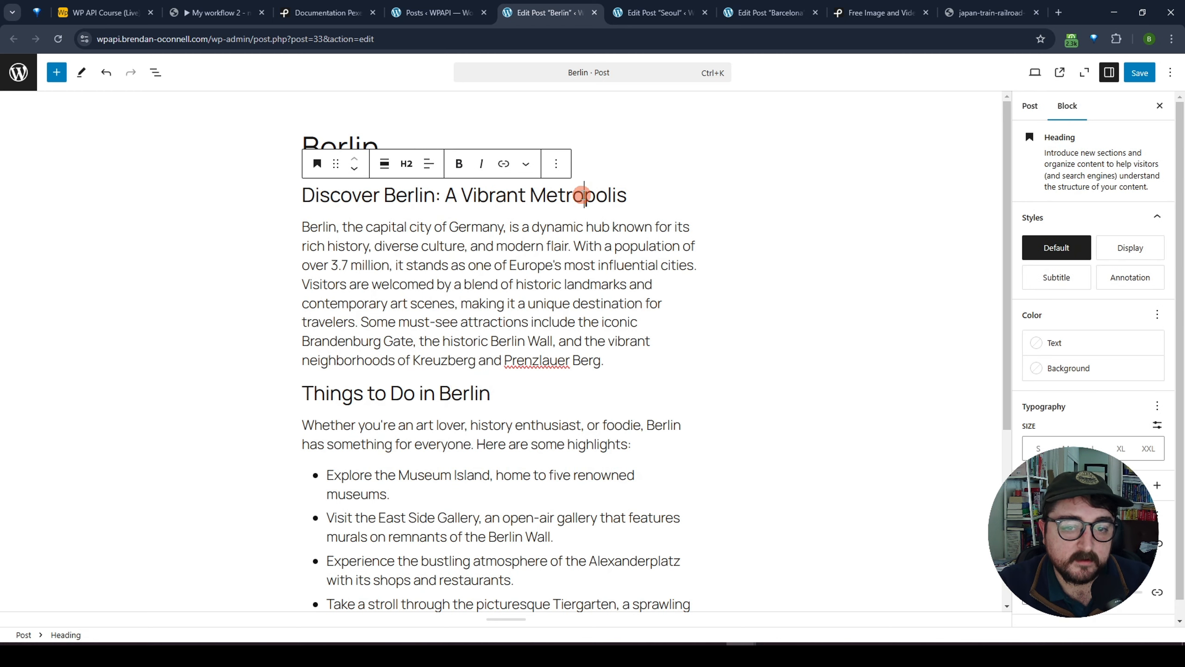
left_click(1030, 106)
mouse_move(1093, 213)
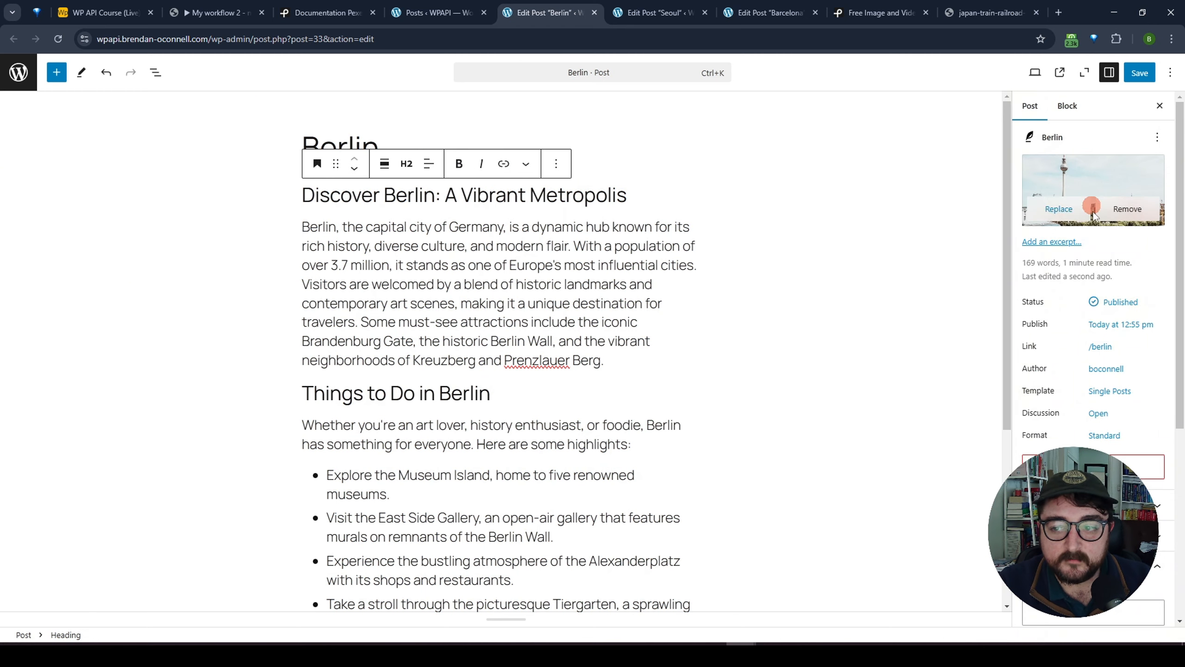
left_click(654, 18)
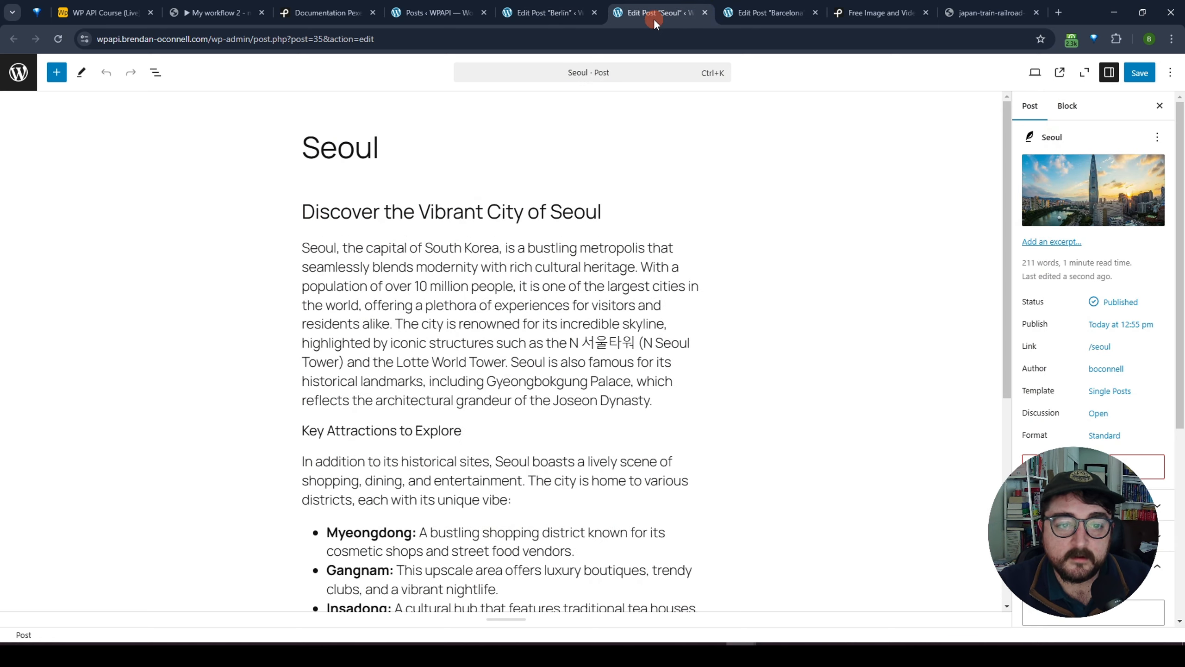
Scroll through the Barcelona post text and check its featured image, then return to Airtable.
left_click(778, 15)
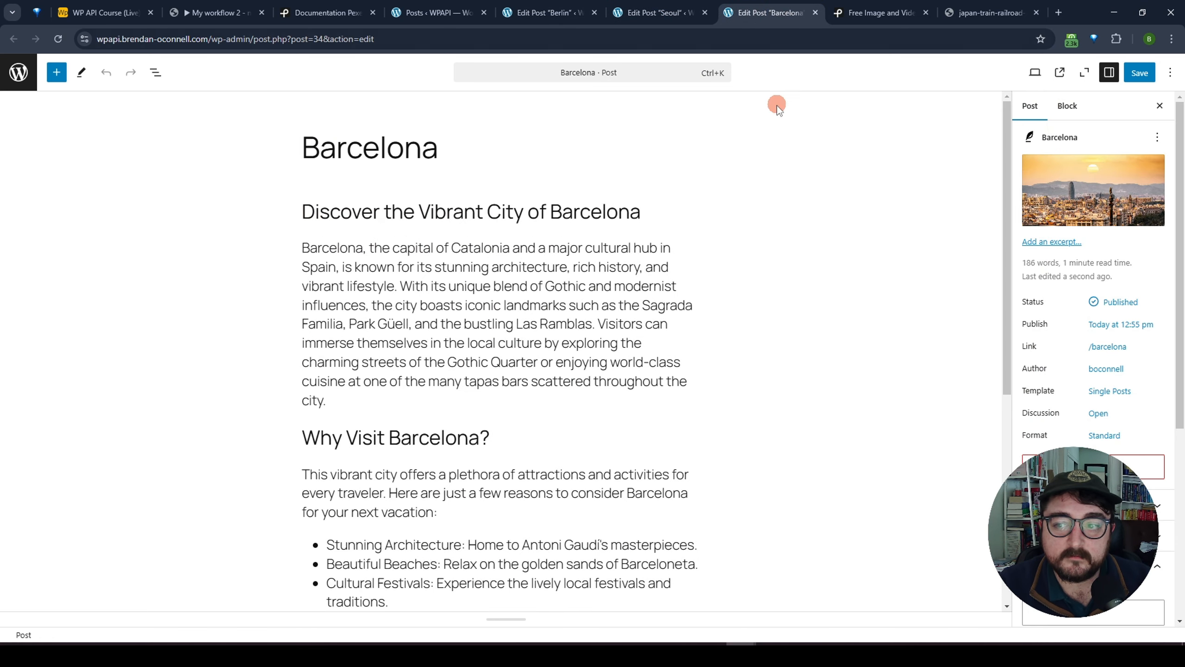
scroll(477, 358, "down", 5)
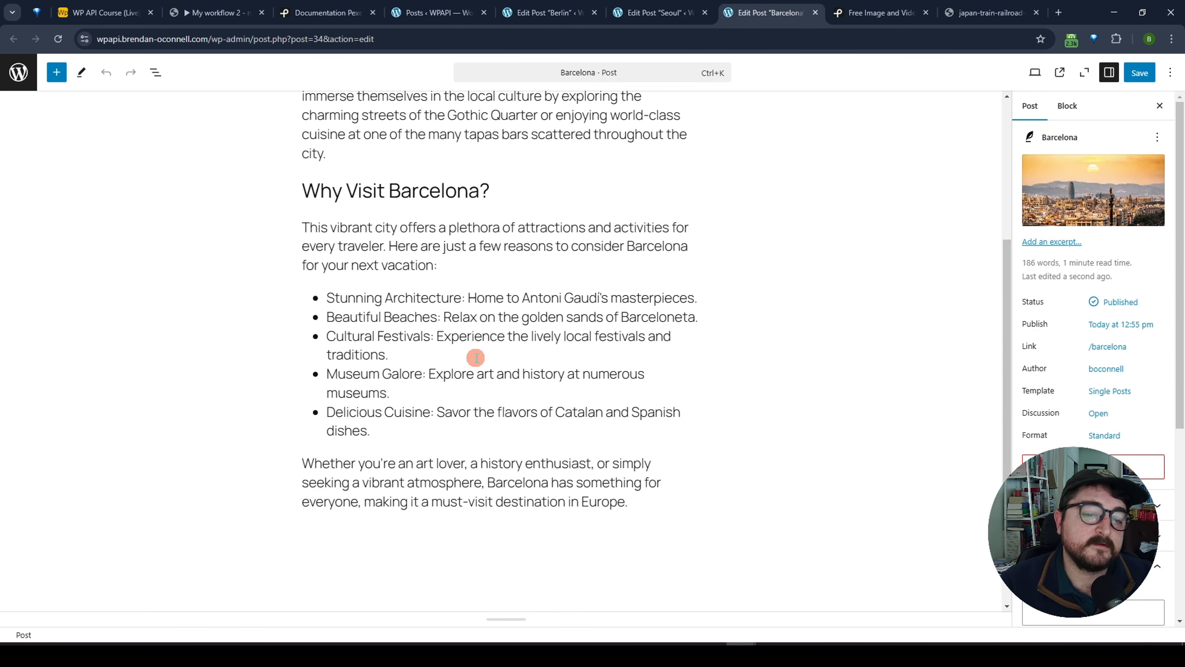
scroll(476, 358, "up", 5)
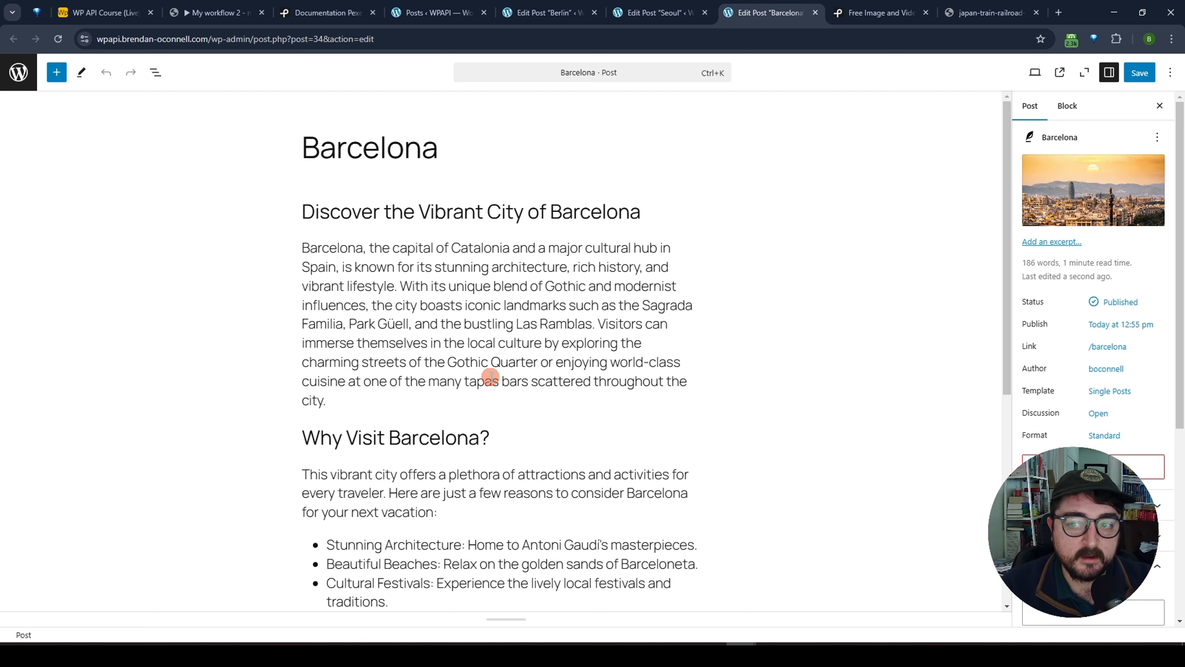
mouse_move(1086, 177)
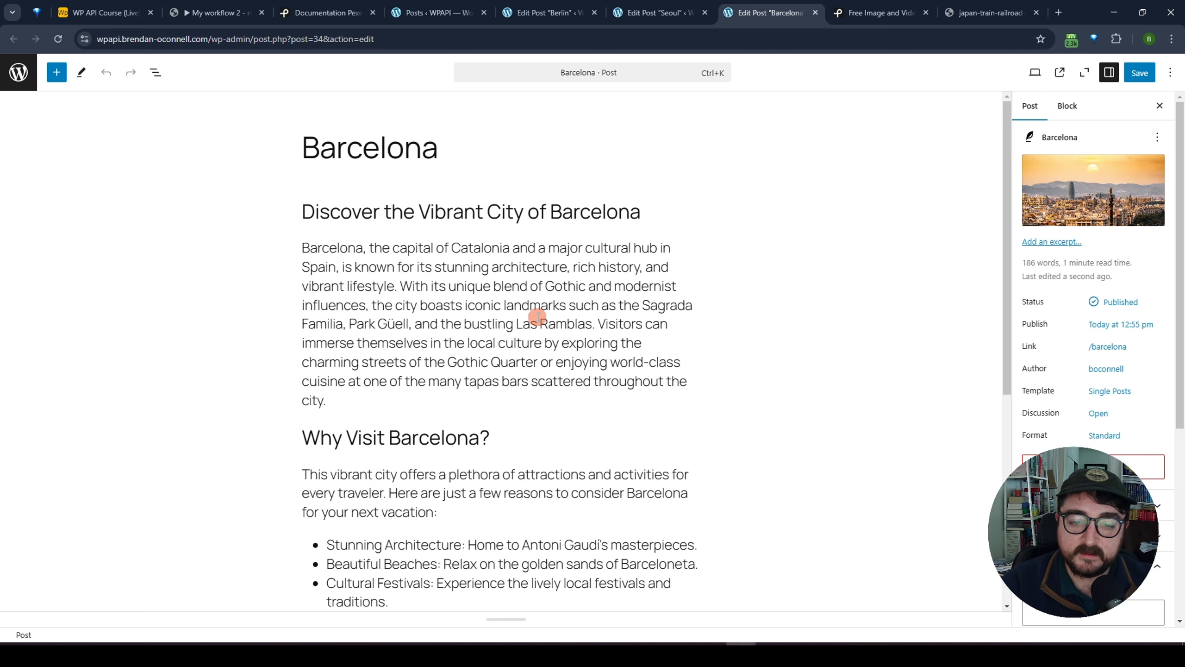
left_click(117, 13)
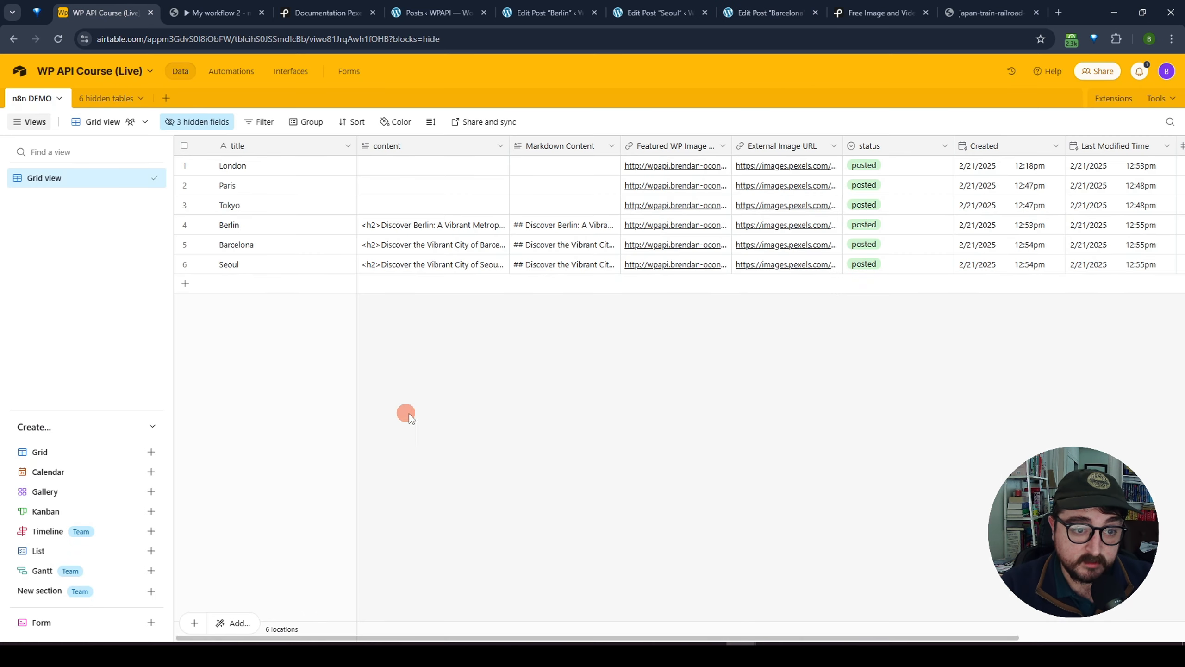